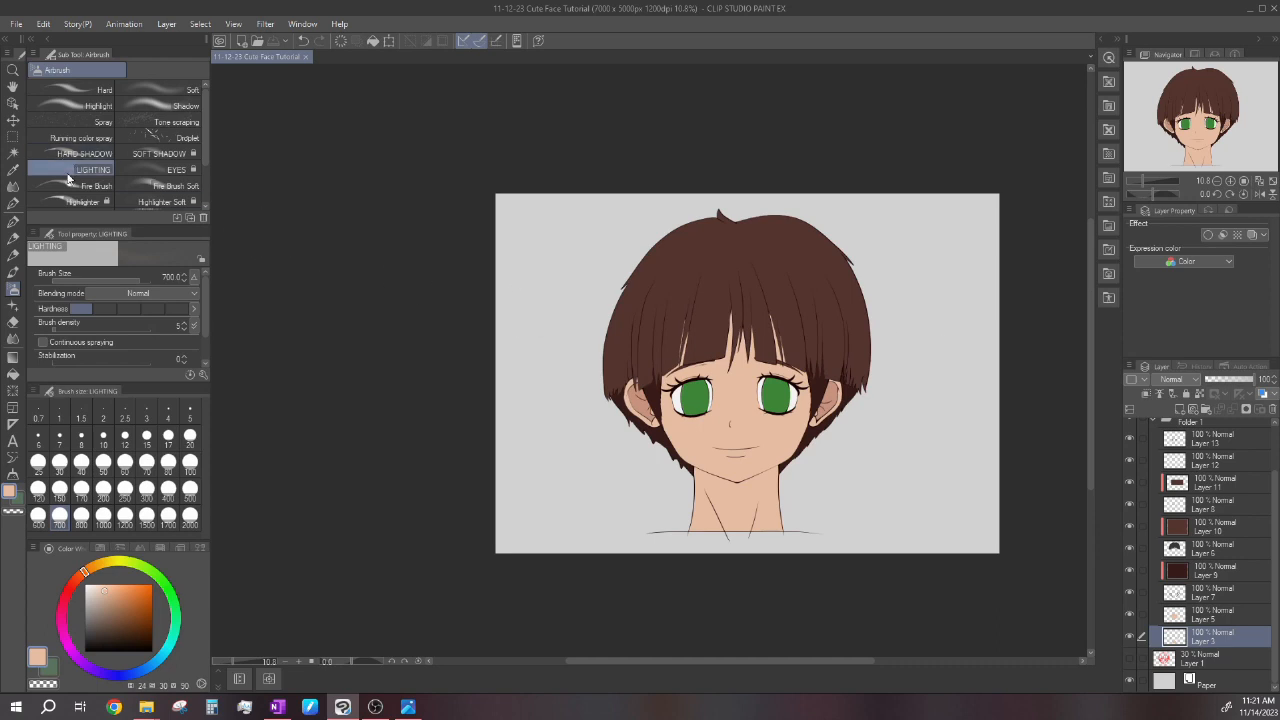
Review the SOFTENING eraser, HARD SHADOW and Hard airbrushes and the G-pen, ending on the LIGHTING airbrush.
click(13, 322)
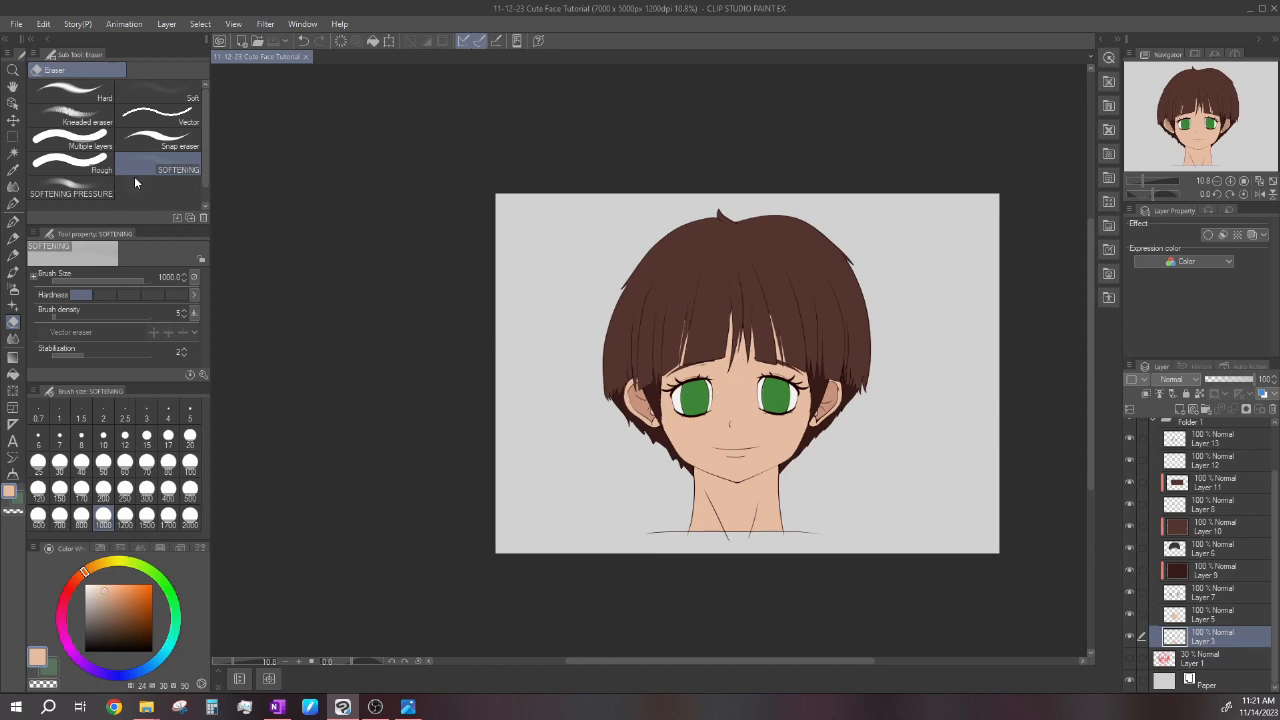
click(13, 288)
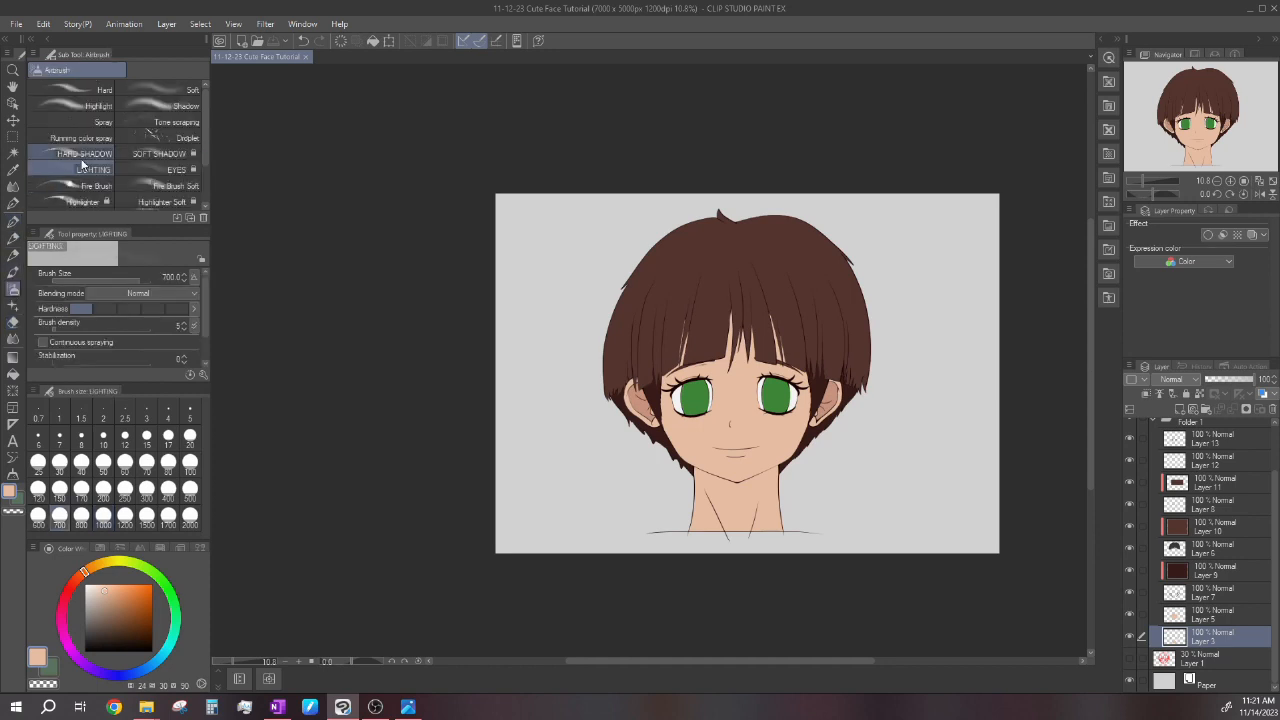
click(79, 155)
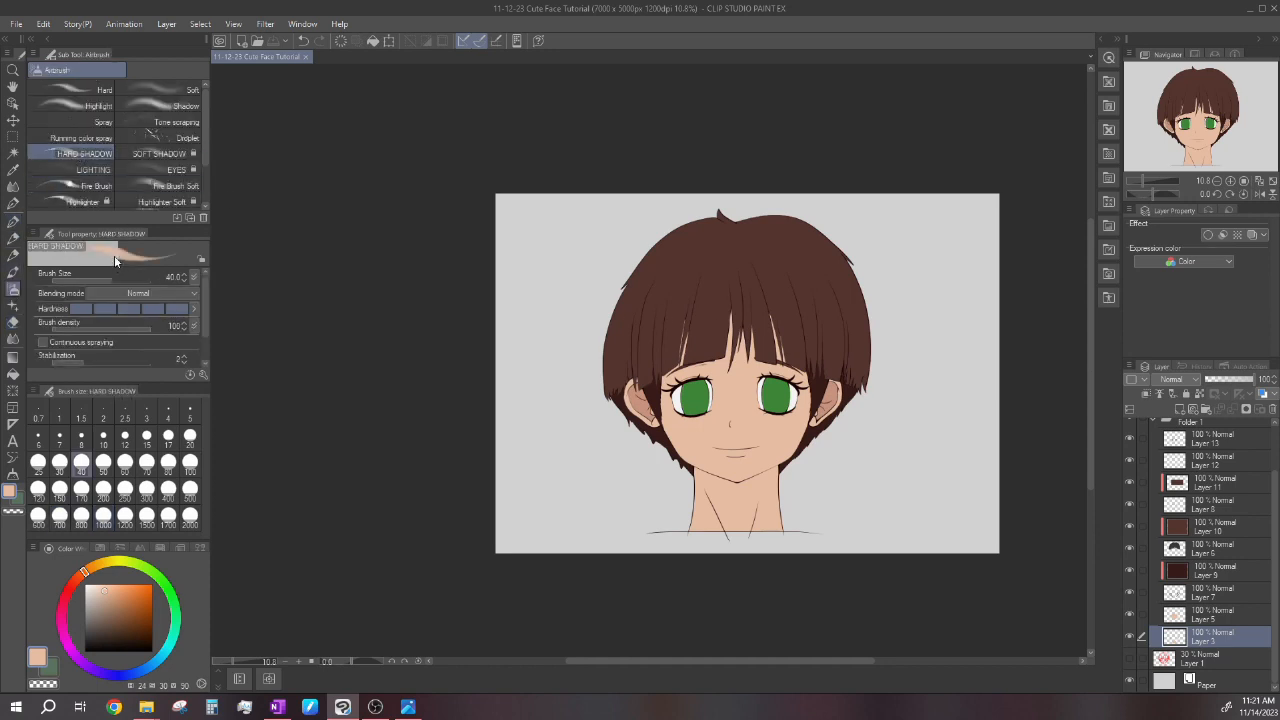
click(69, 86)
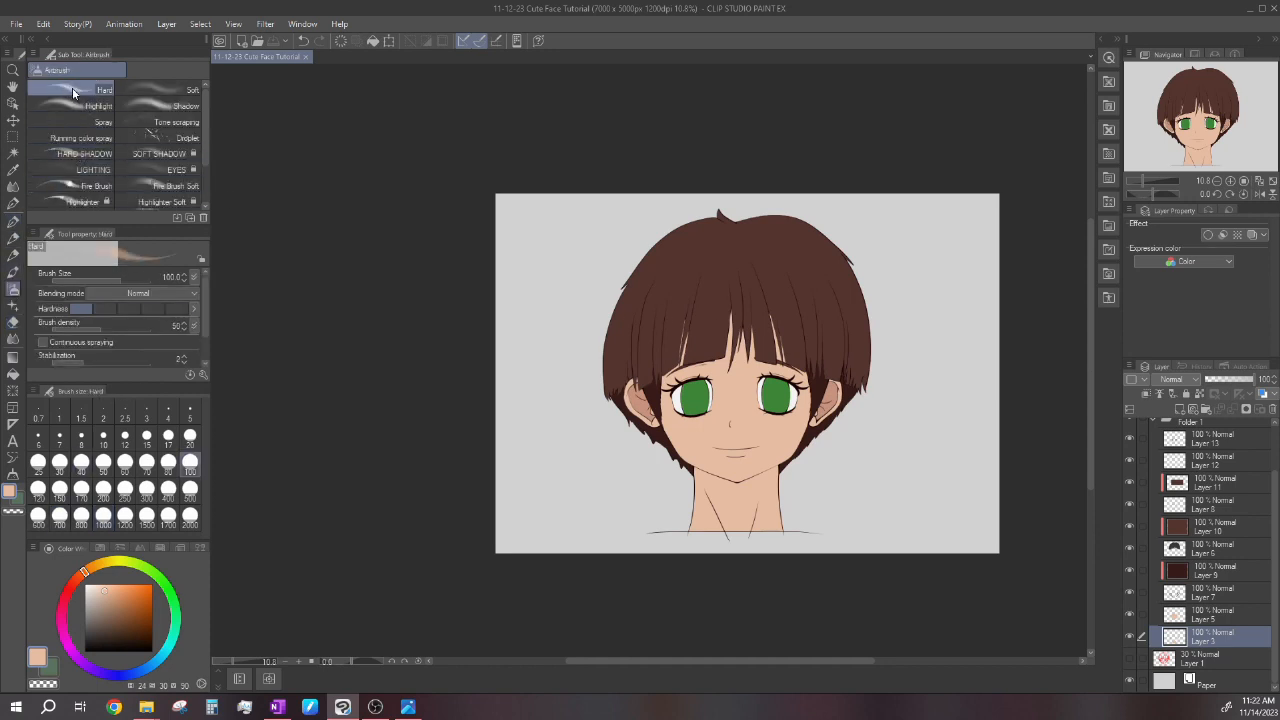
click(66, 155)
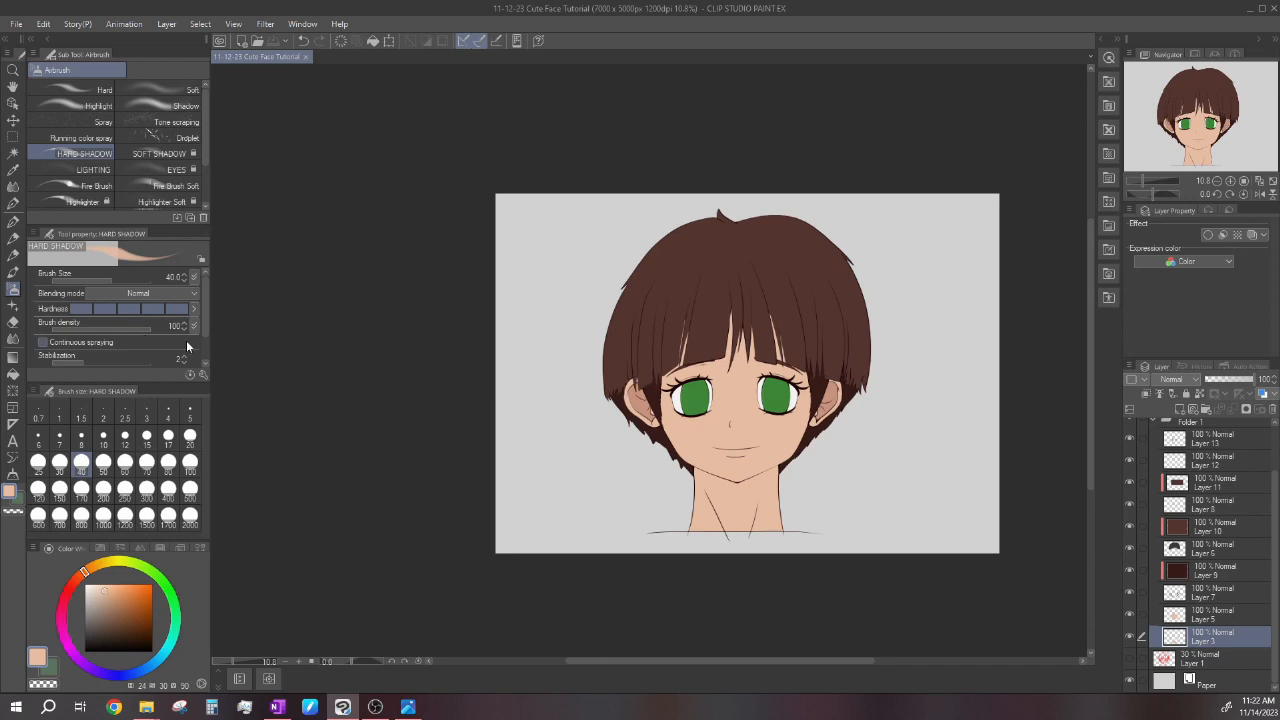
click(13, 221)
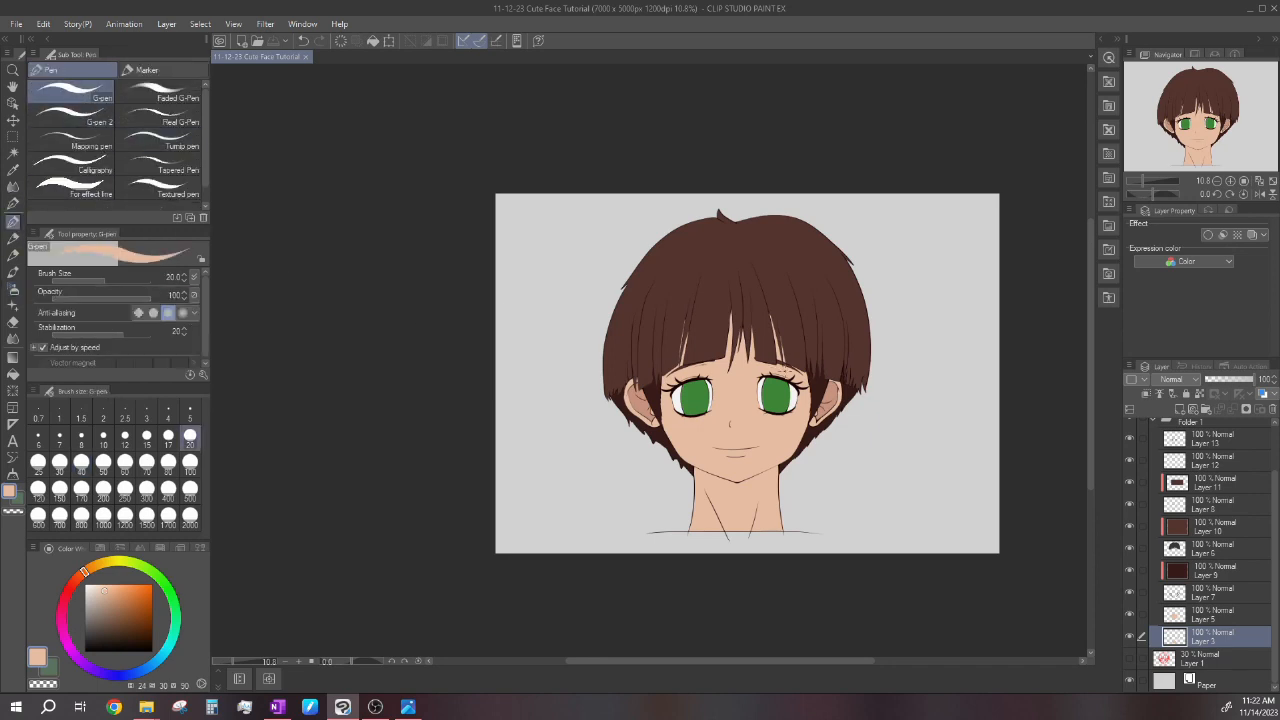
click(13, 288)
click(86, 170)
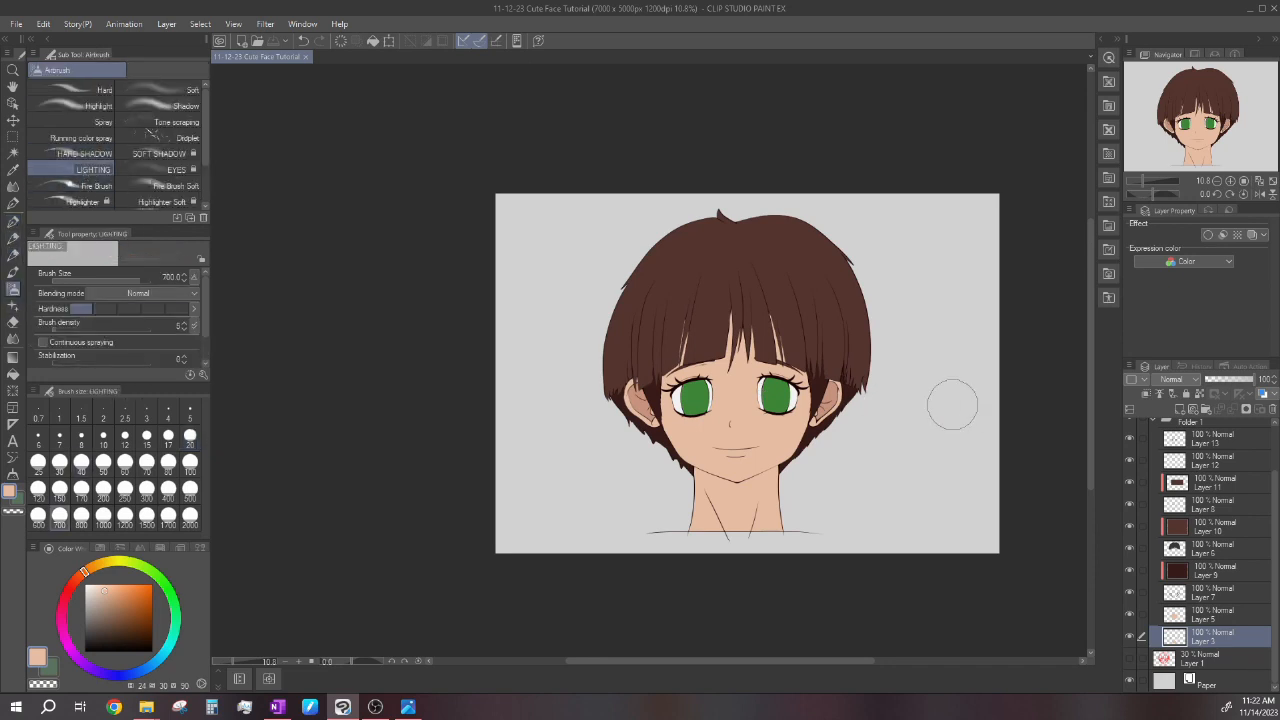
Toggle the visibility of Layer 3 to check which part of the drawing its base colour covers.
scroll(785, 413, up, 1)
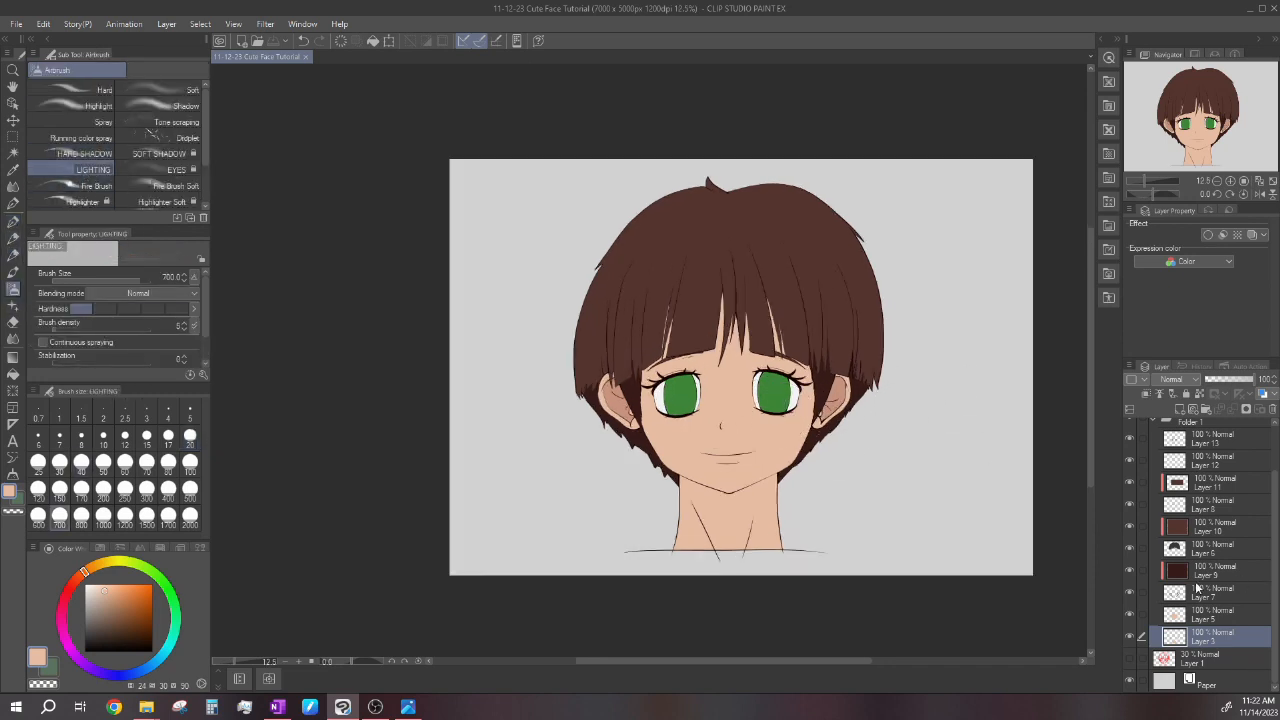
click(1129, 636)
click(1129, 636)
click(1129, 636)
click(1129, 636)
click(1129, 636)
click(1129, 636)
click(1129, 636)
click(1129, 636)
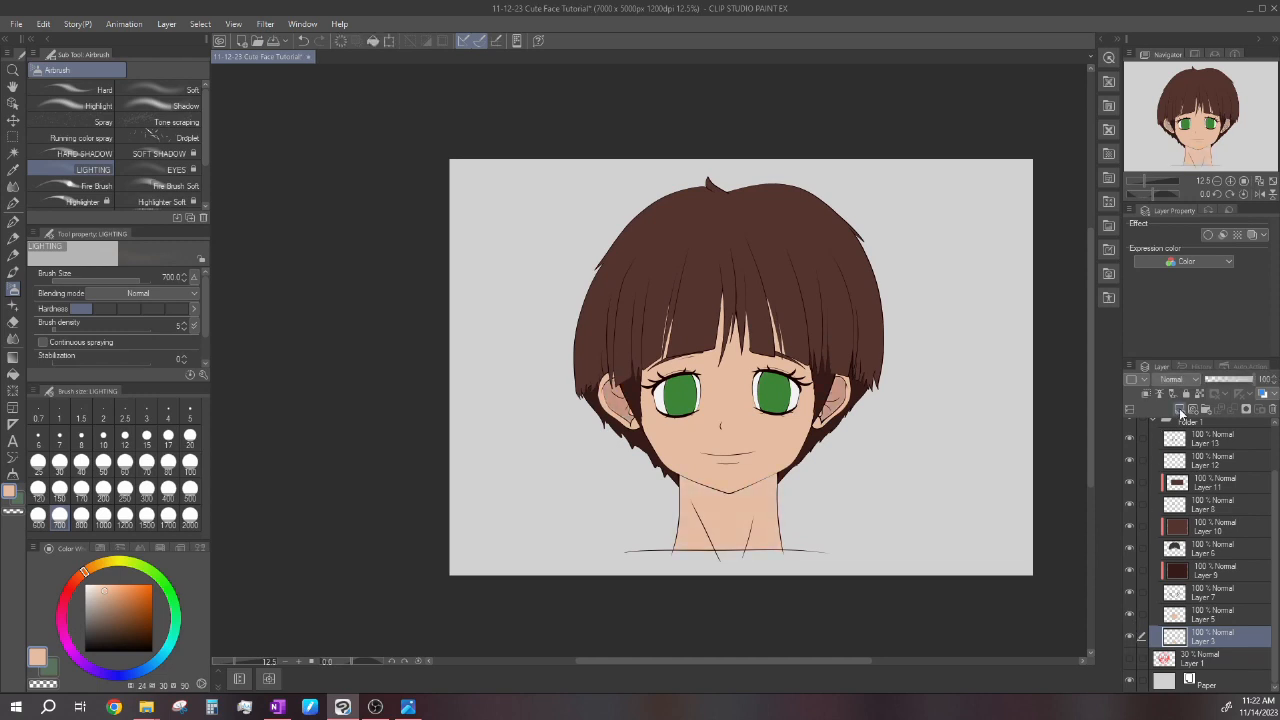
Add a new layer clipped to Layer 3 and choose a slightly darker skin tone, about H 23, S 34, V 86.
click(1145, 395)
scroll(749, 443, up, 1)
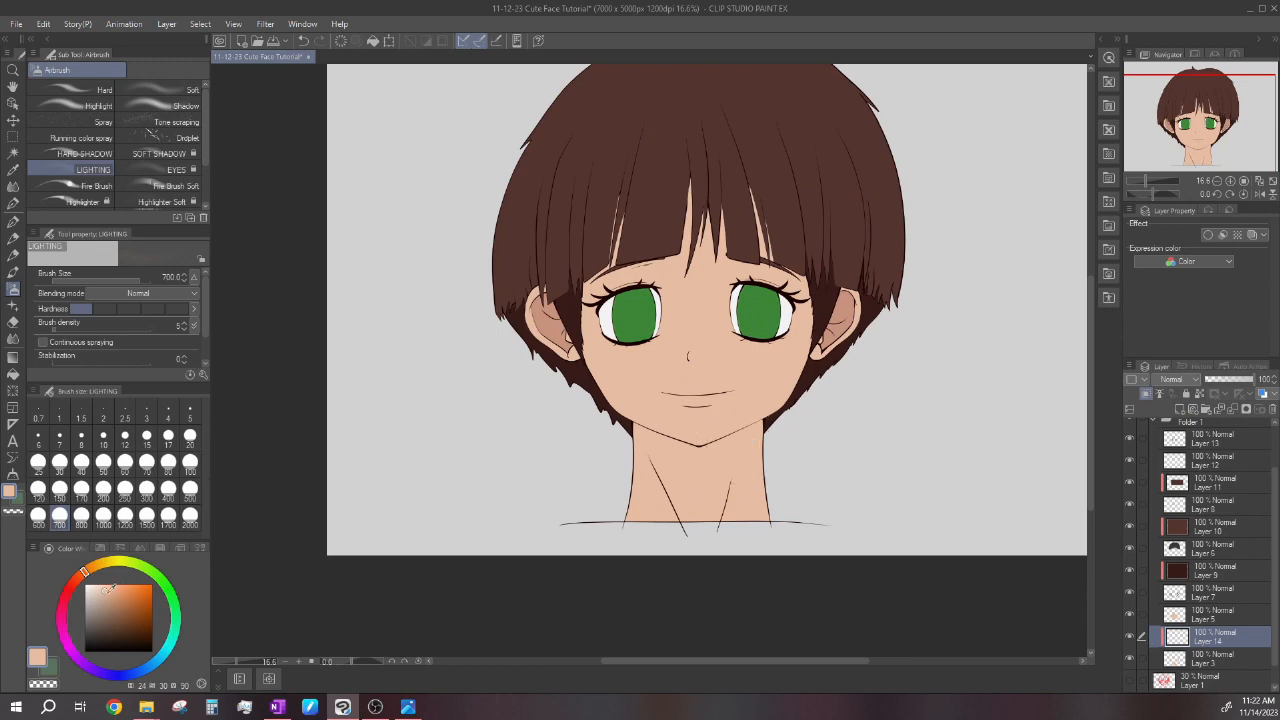
click(111, 590)
Save the file and airbrush soft shading onto the neck below the chin with the LIGHTING brush at size 800.
scroll(708, 373, down, 3)
scroll(708, 373, up, 2)
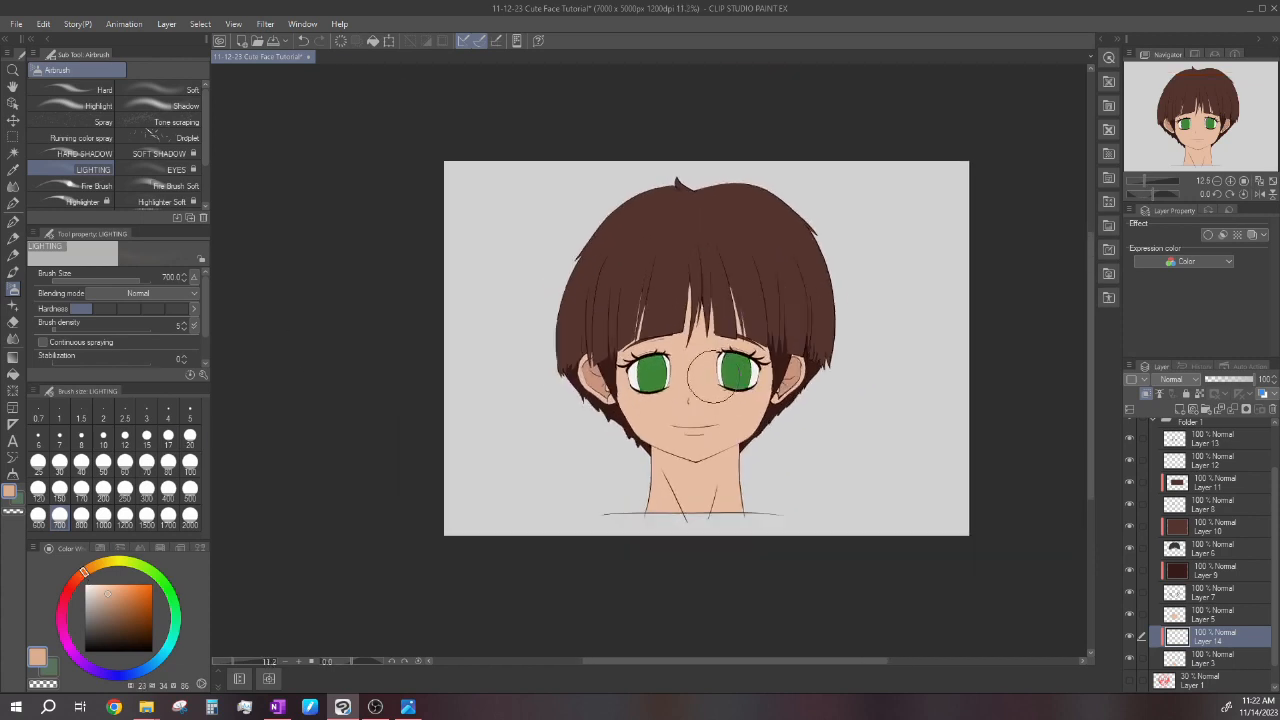
scroll(690, 395, down, 2)
scroll(672, 410, up, 2)
click(273, 40)
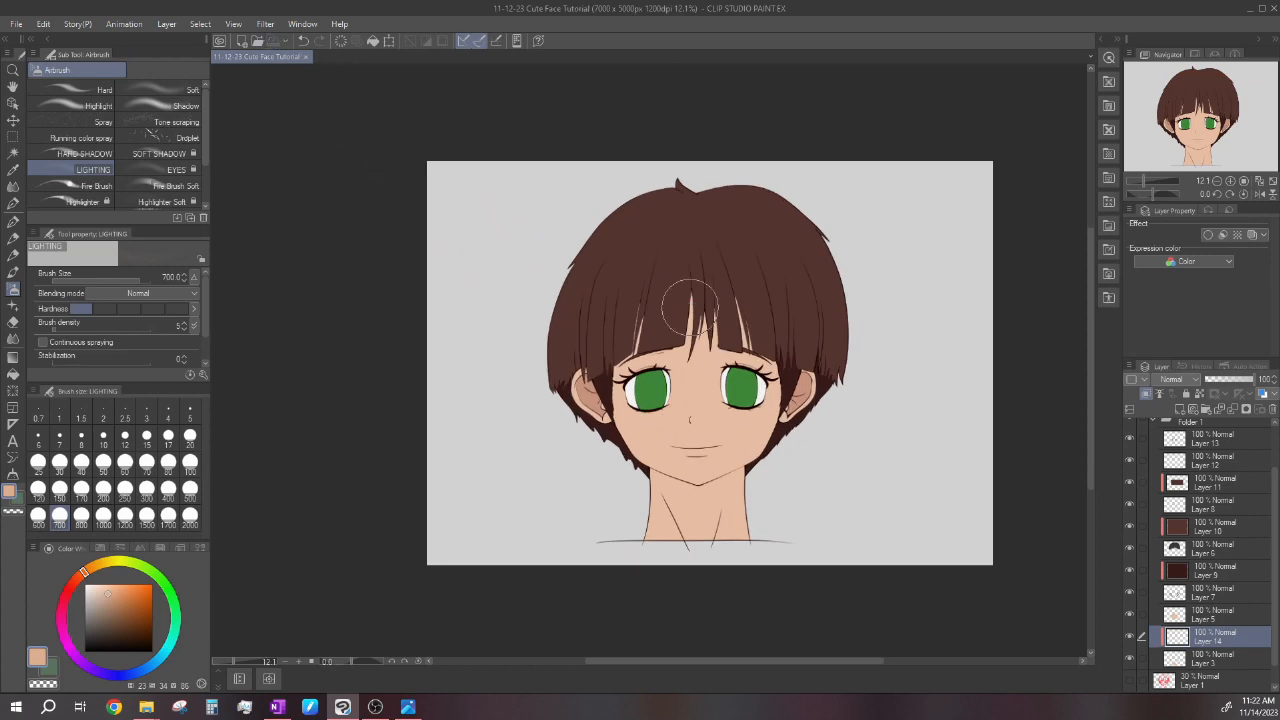
scroll(688, 400, up, 1)
scroll(720, 460, down, 2)
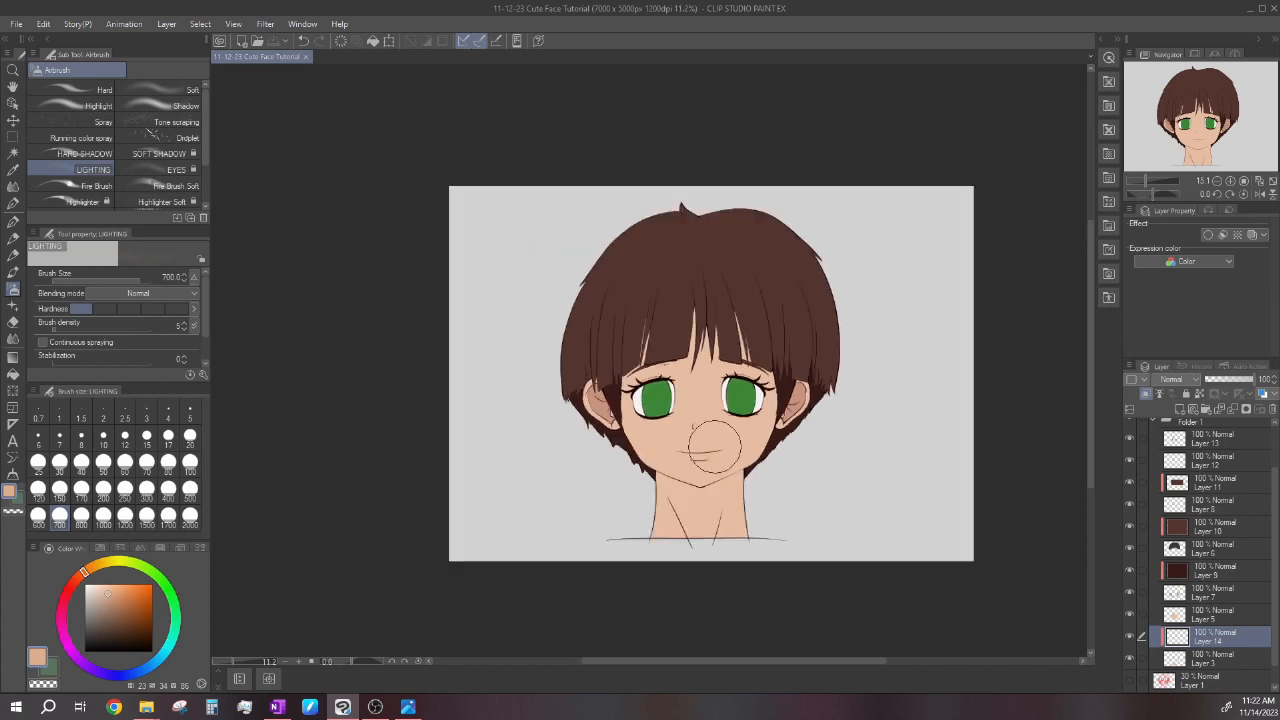
click(82, 516)
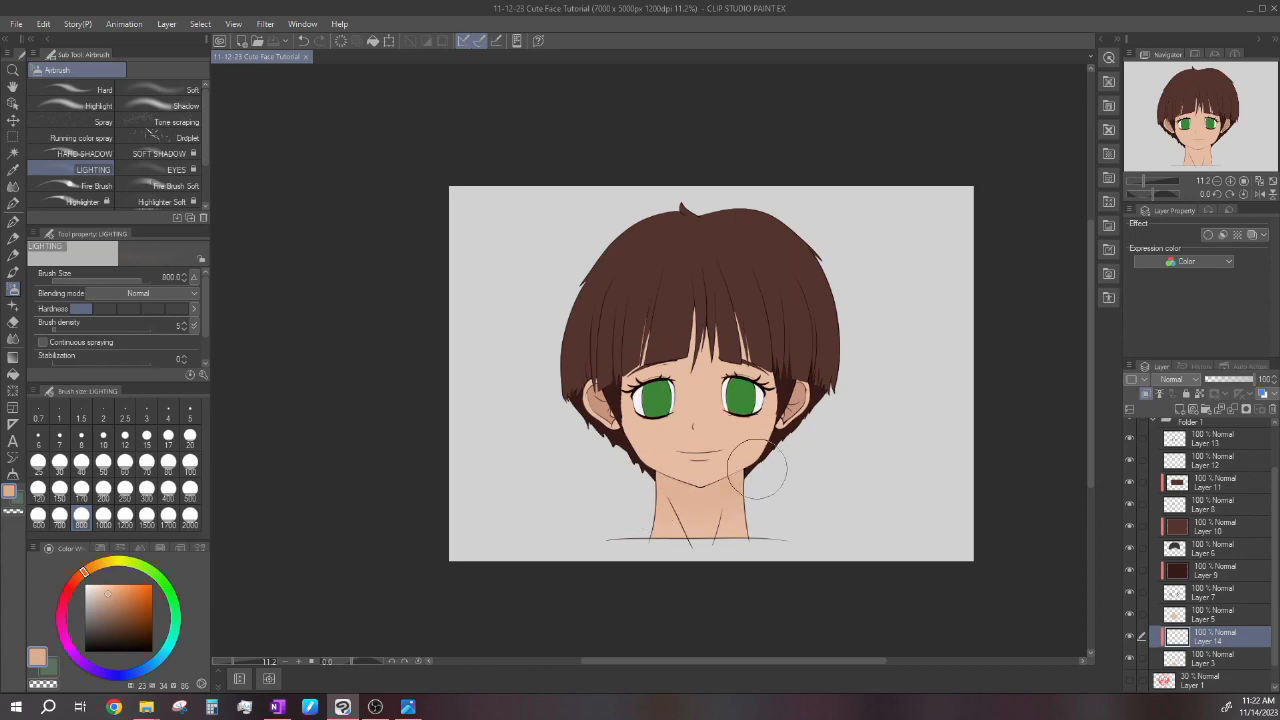
mouse_move(738, 484)
mouse_down()
mouse_move(677, 492)
mouse_move(661, 458)
mouse_move(749, 453)
mouse_move(713, 477)
mouse_move(650, 463)
mouse_move(724, 446)
mouse_up()
On a new clipped layer, airbrush the neck with the face's base skin tone at brush size 300.
click(1180, 409)
scroll(745, 390, down, 1)
scroll(715, 467, up, 2)
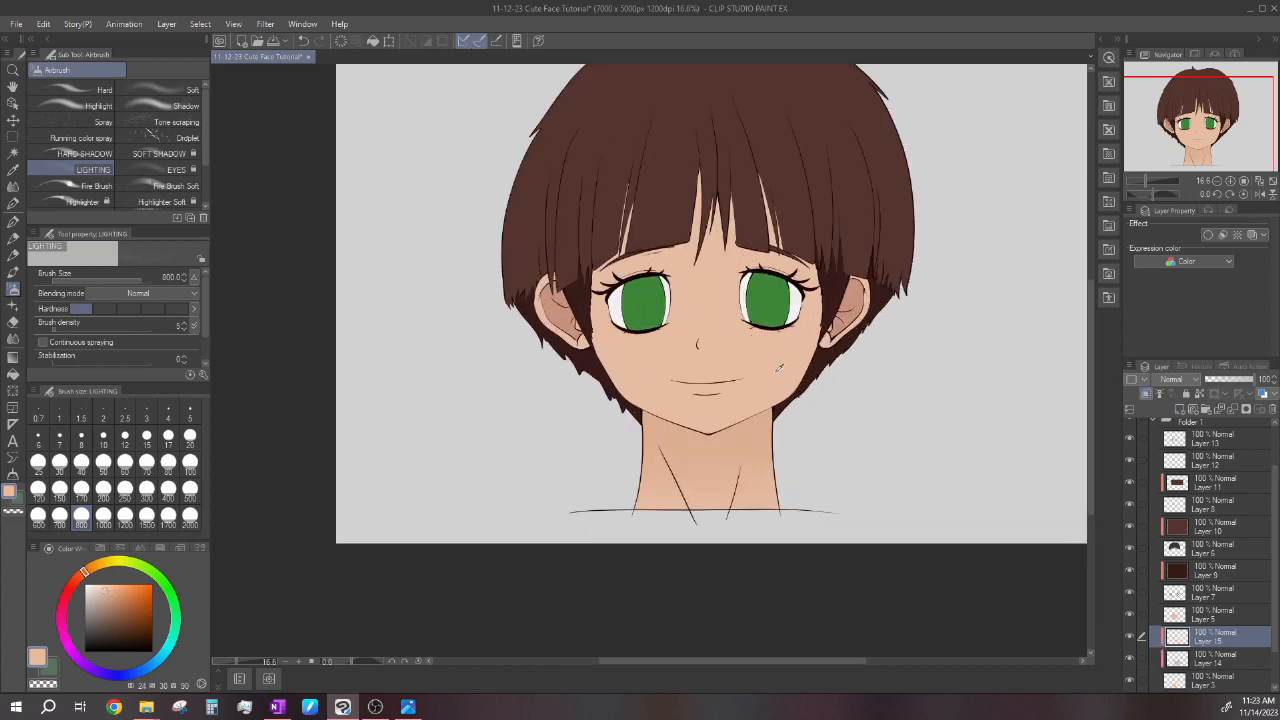
click(146, 488)
scroll(783, 412, down, 1)
scroll(752, 427, up, 1)
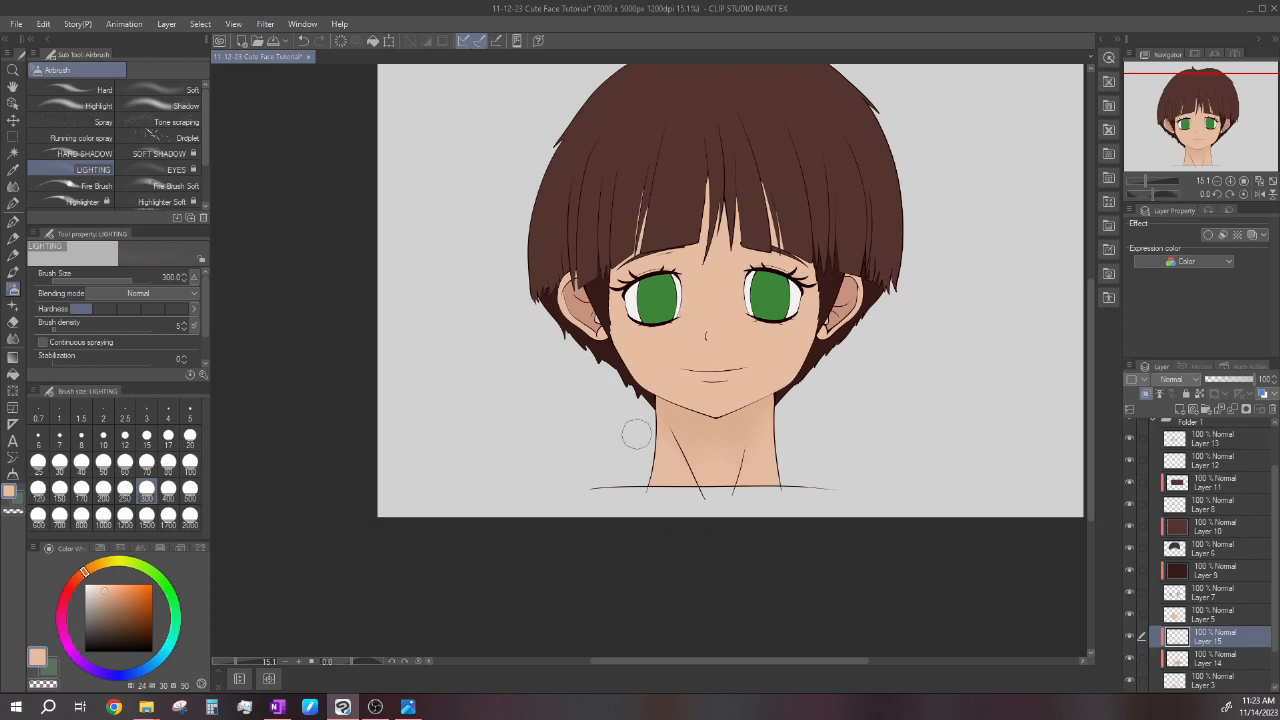
scroll(703, 451, down, 1)
scroll(703, 451, up, 2)
On another new clipped layer, airbrush a lighter skin tone, about H 24, S 27, V 92, onto the neck at size 150.
click(1181, 409)
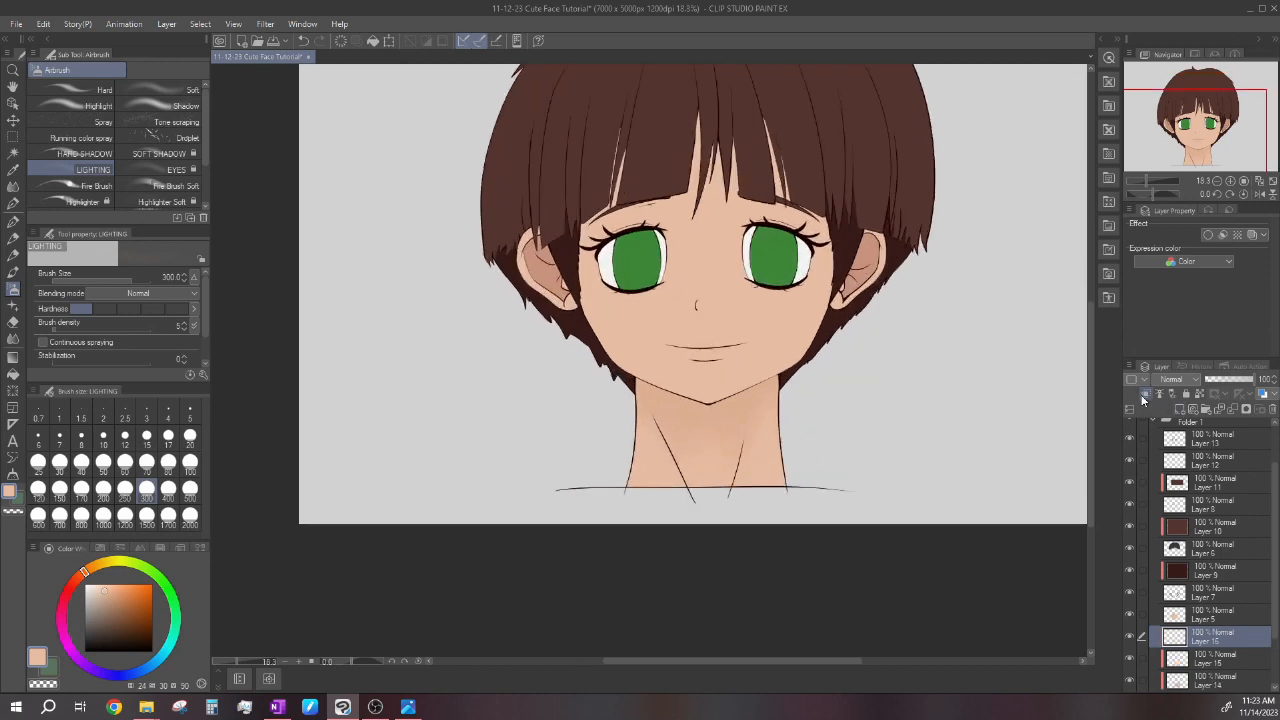
scroll(737, 537, up, 2)
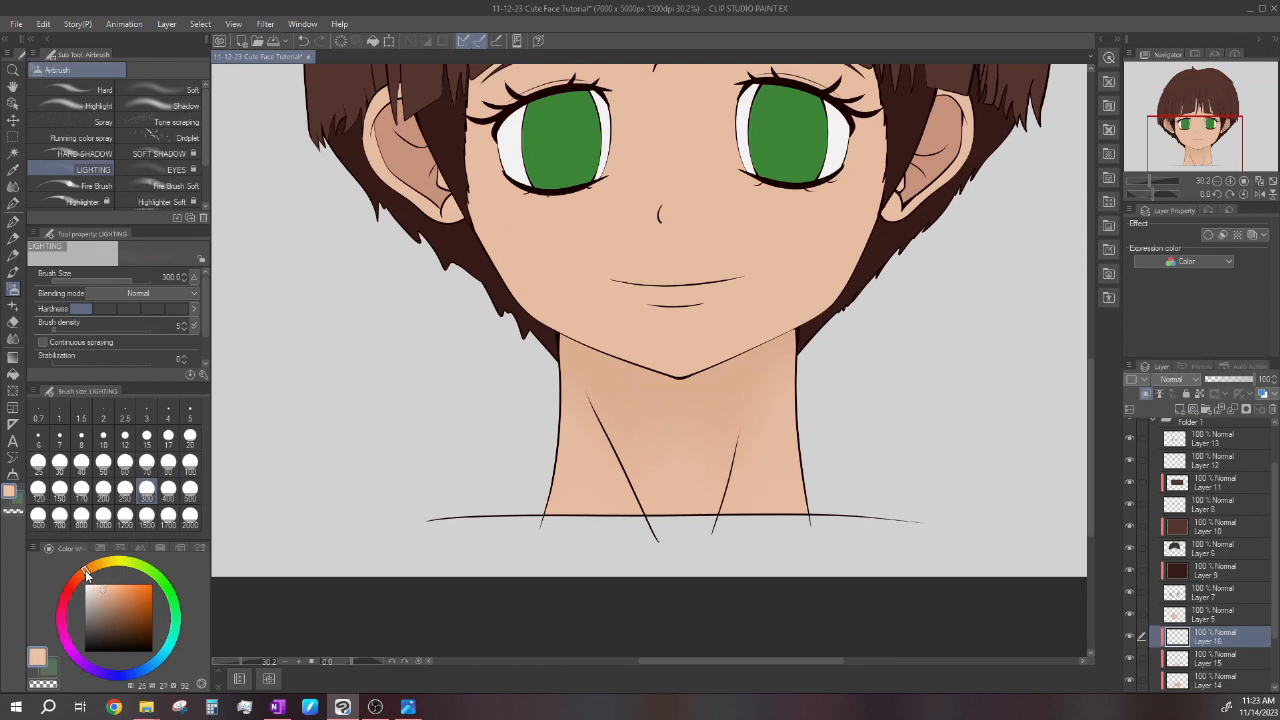
click(85, 570)
click(59, 488)
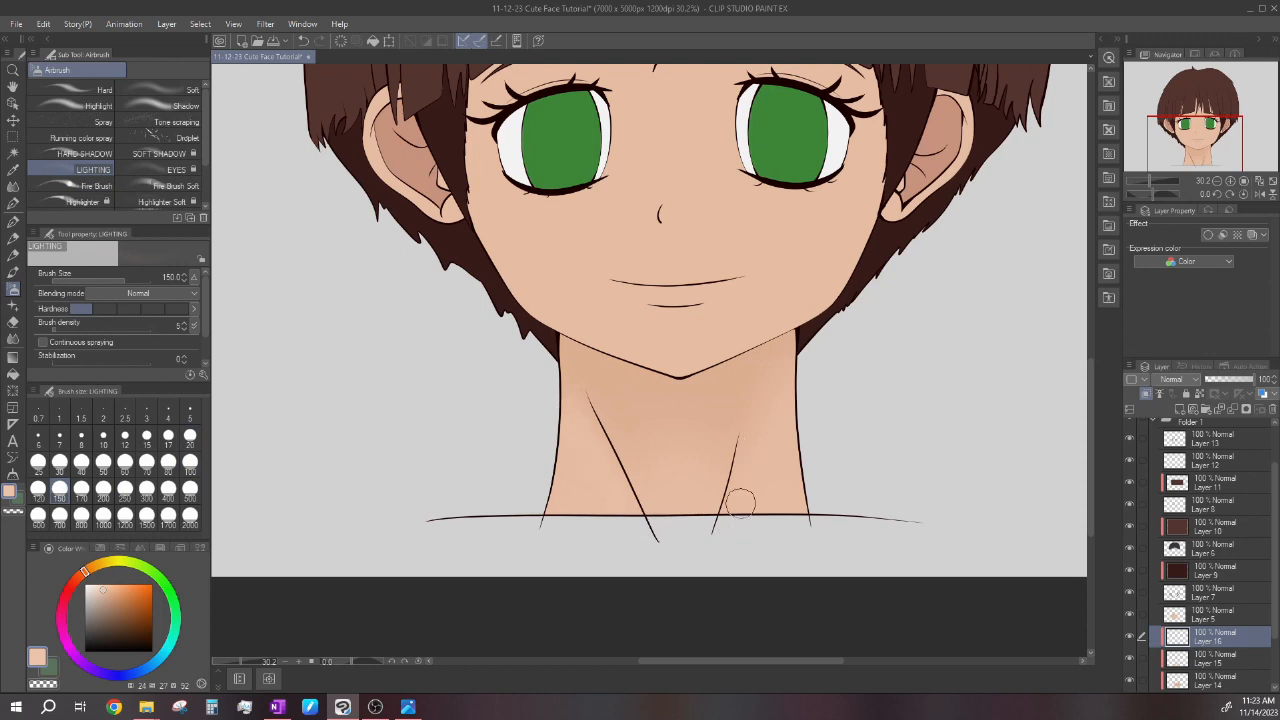
scroll(780, 445, down, 3)
scroll(780, 445, up, 4)
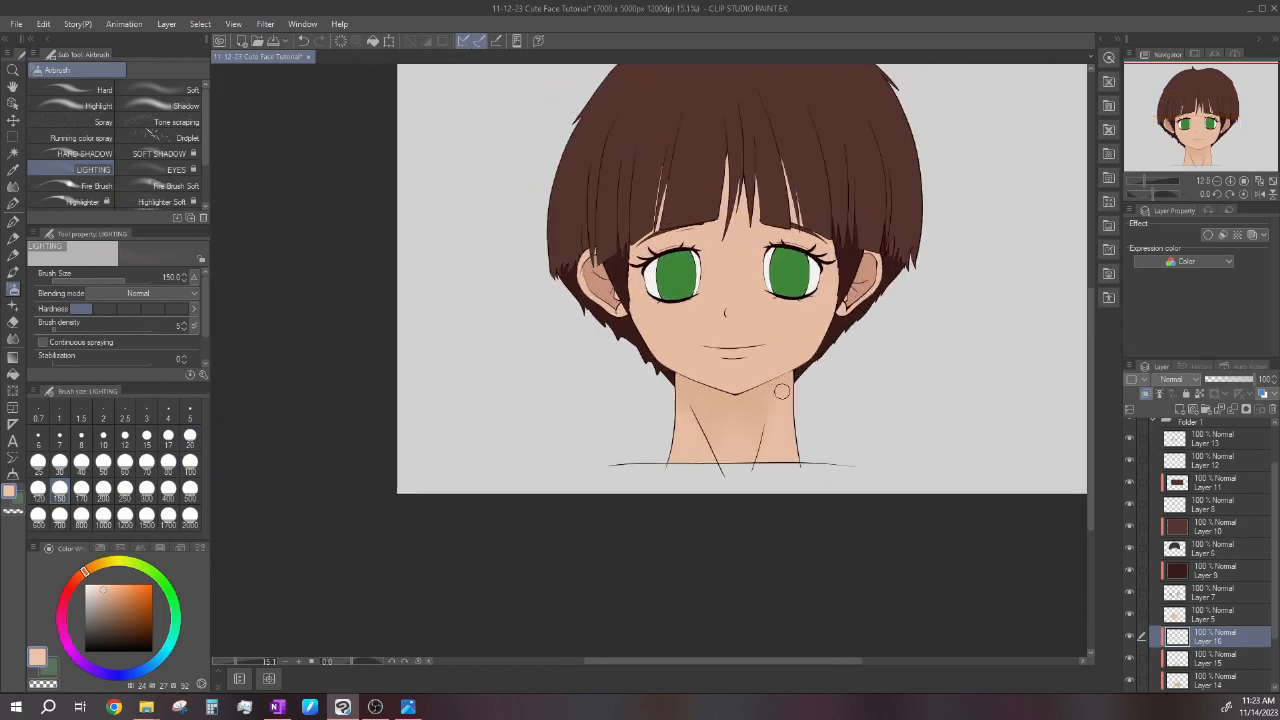
scroll(767, 415, down, 4)
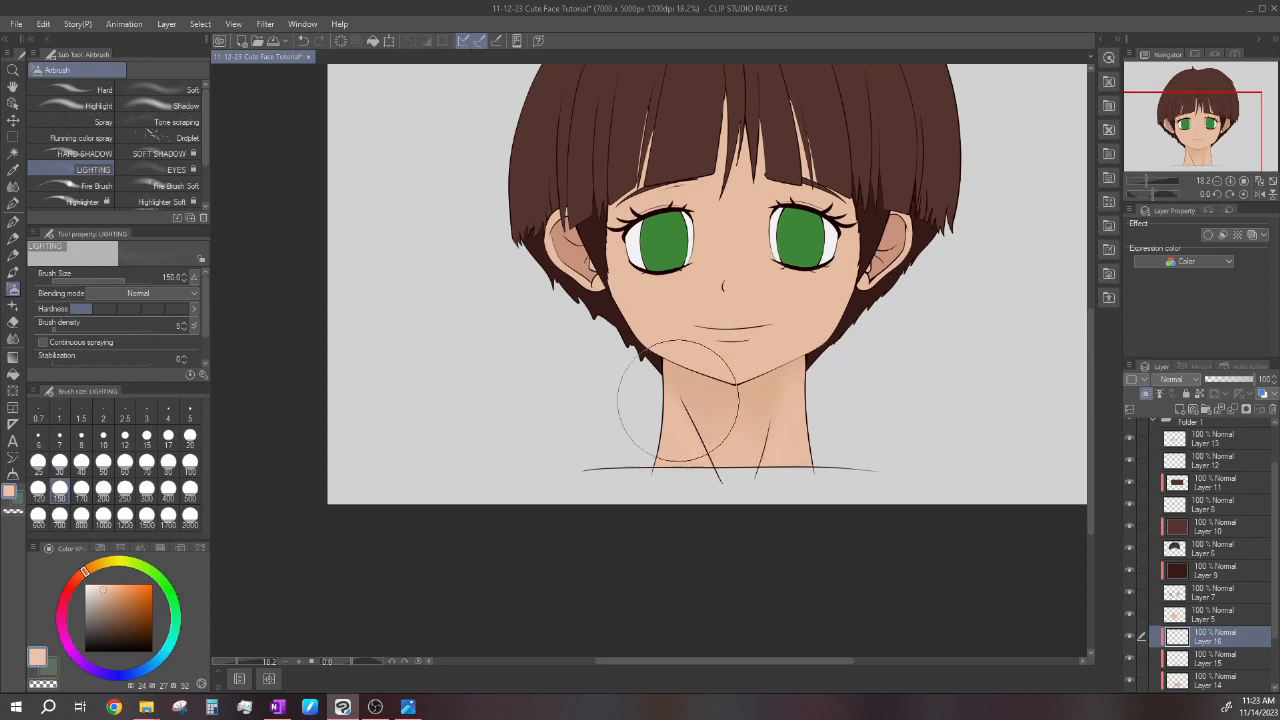
scroll(686, 443, up, 2)
scroll(686, 395, down, 1)
scroll(770, 345, up, 2)
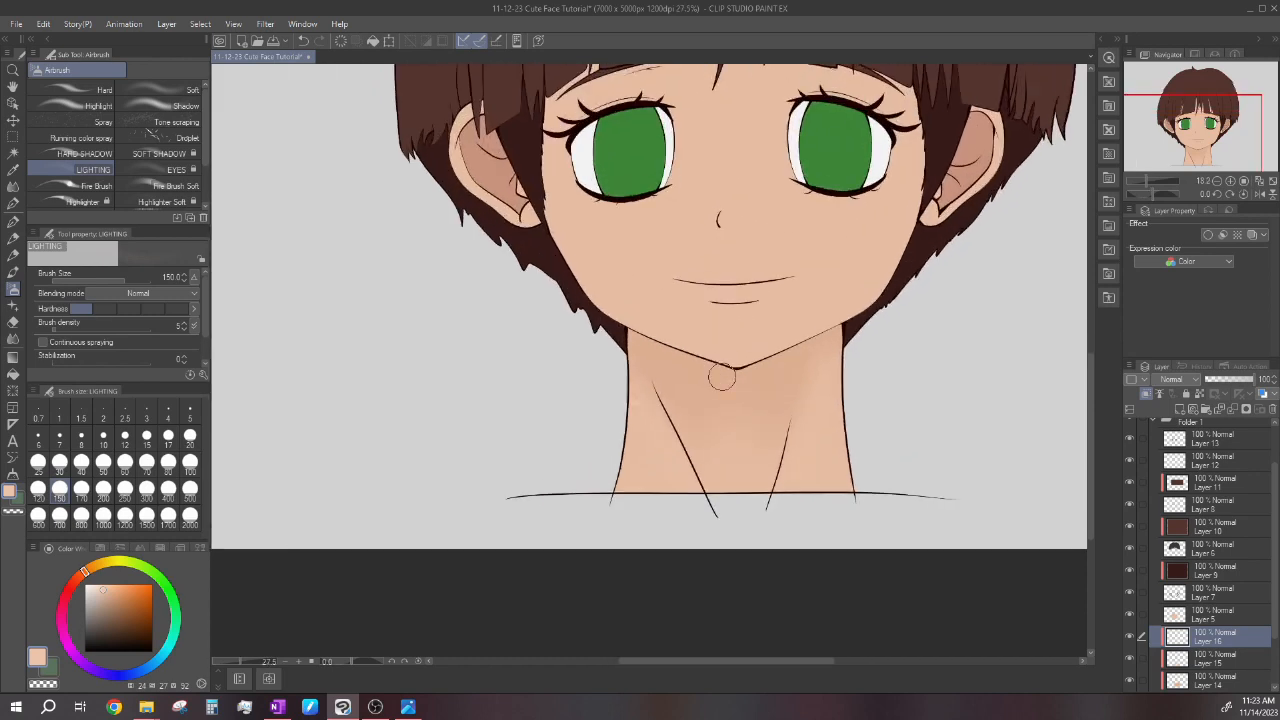
Soften the neck's light areas with the airbrush at size 500.
click(190, 488)
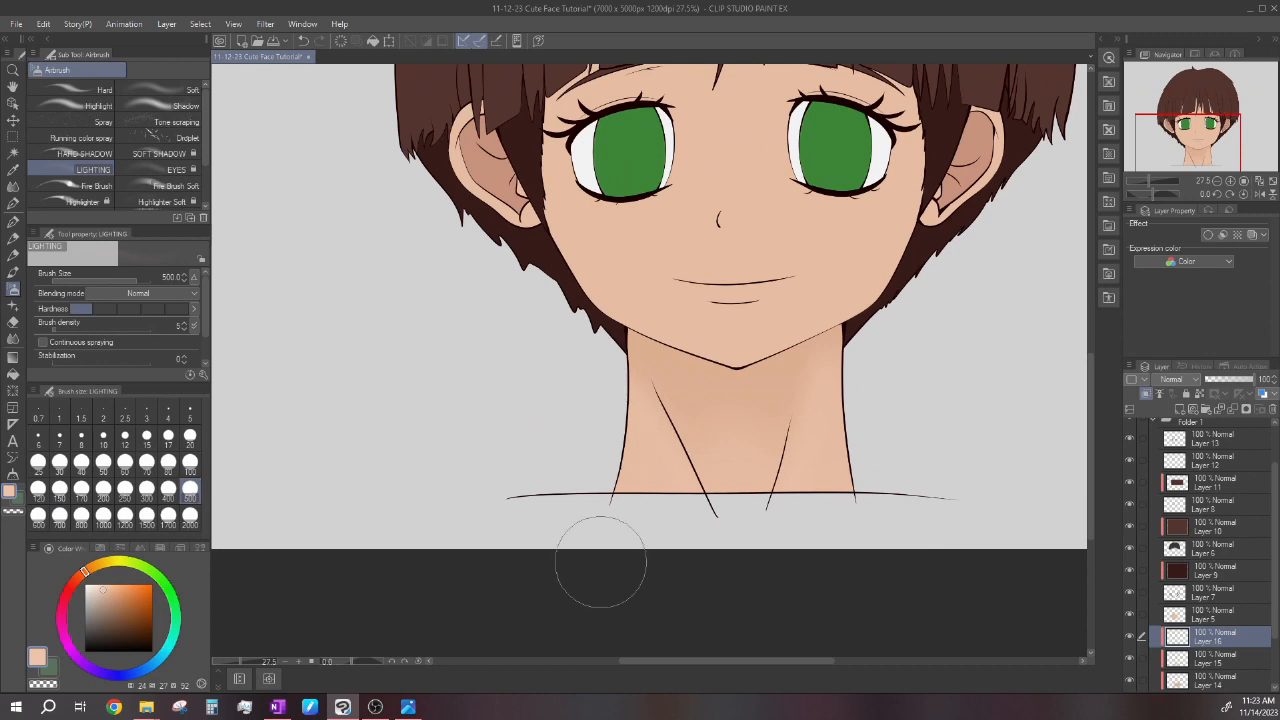
scroll(761, 436, down, 5)
scroll(760, 436, down, 4)
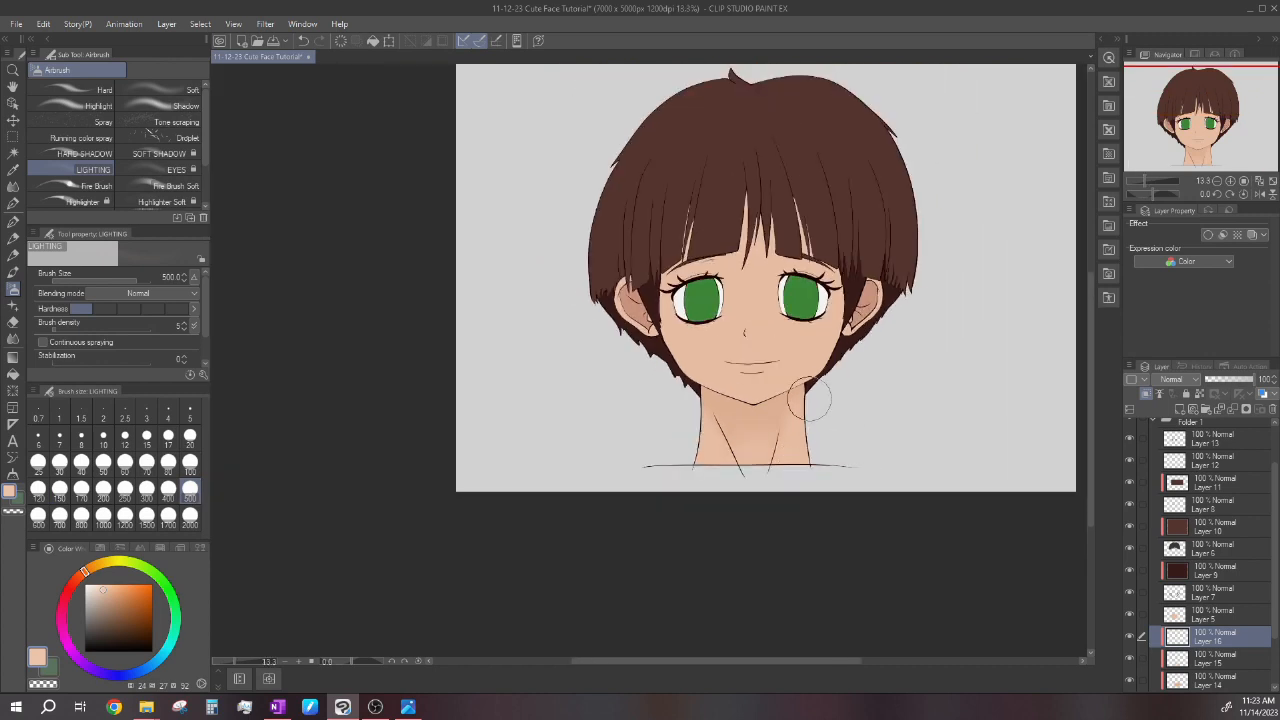
scroll(797, 407, up, 2)
scroll(797, 407, up, 2)
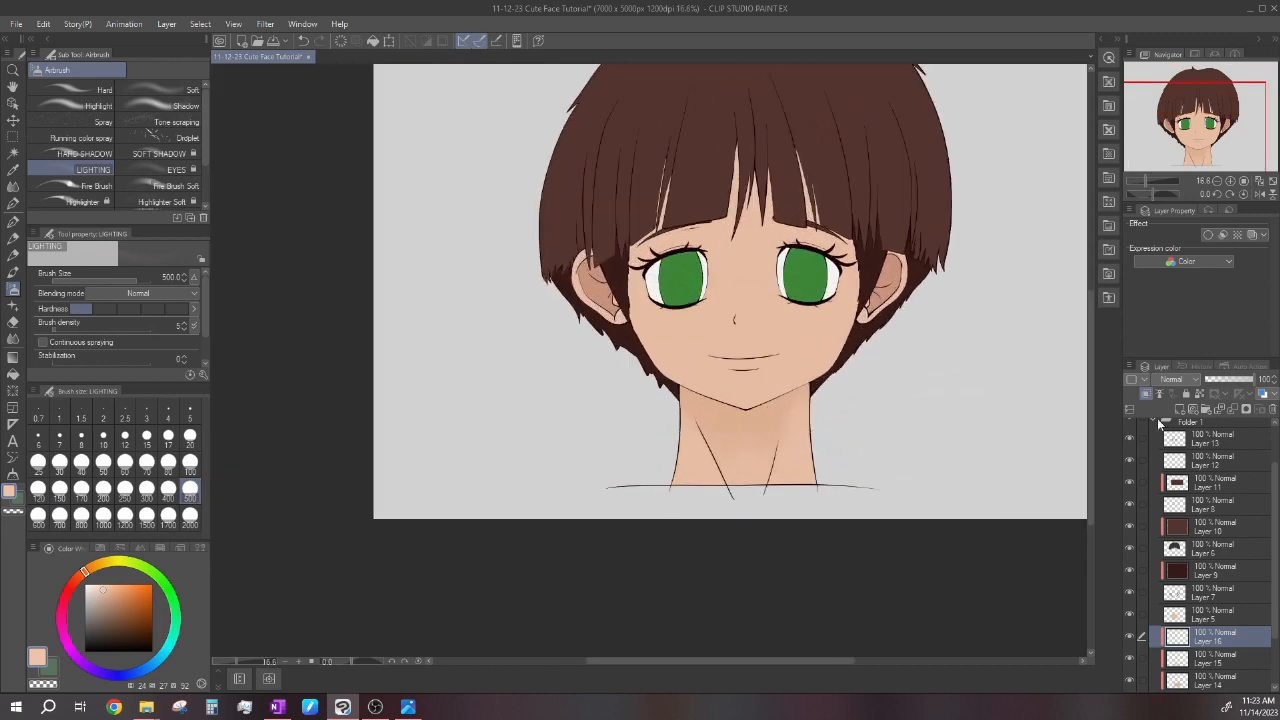
On a new clipped layer, airbrush highlights beside the neck lines in a paler tone, about H 25, S 25, V 94, at size 100.
click(1180, 409)
scroll(867, 467, up, 3)
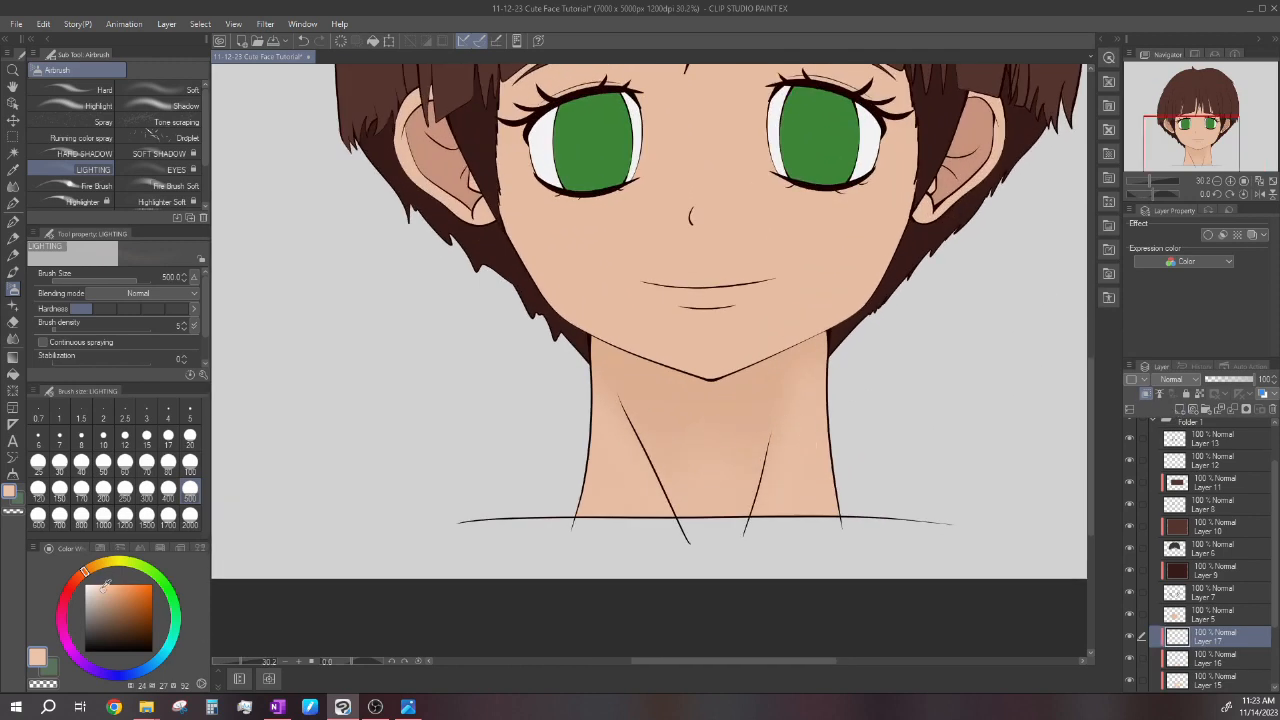
click(190, 466)
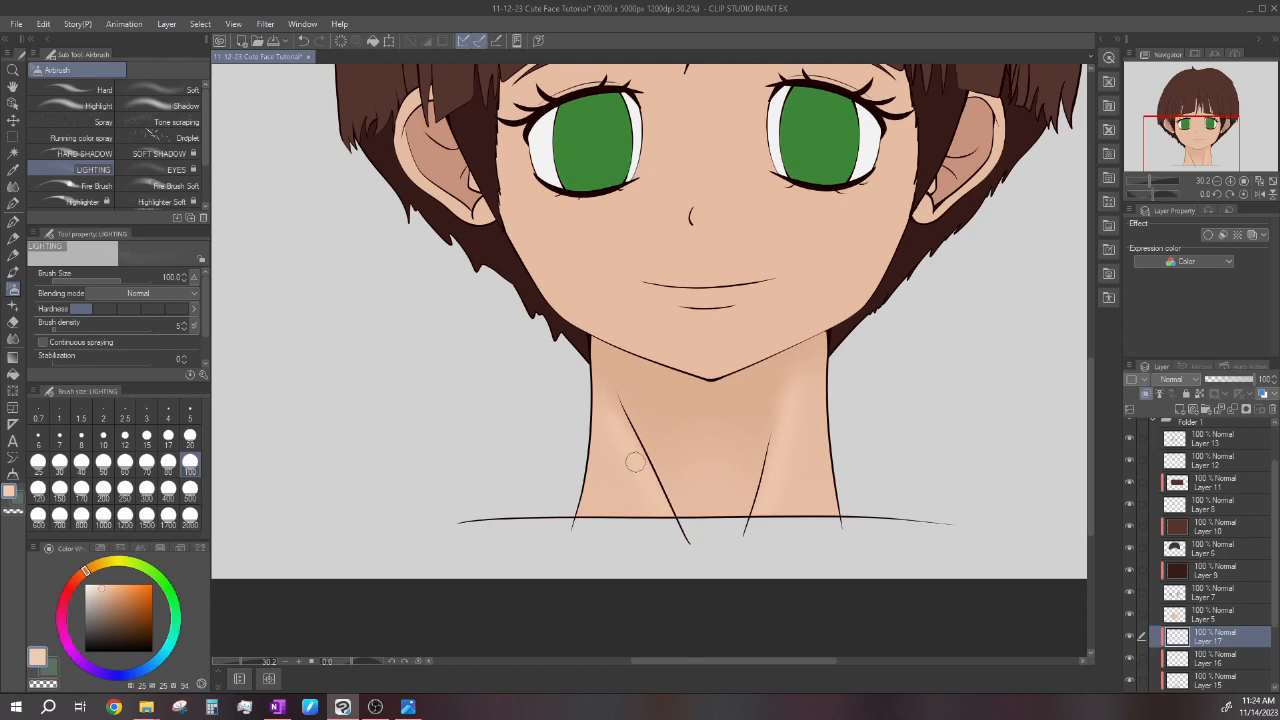
Examine the neck shading against the whole face at different zoom levels.
scroll(603, 423, down, 4)
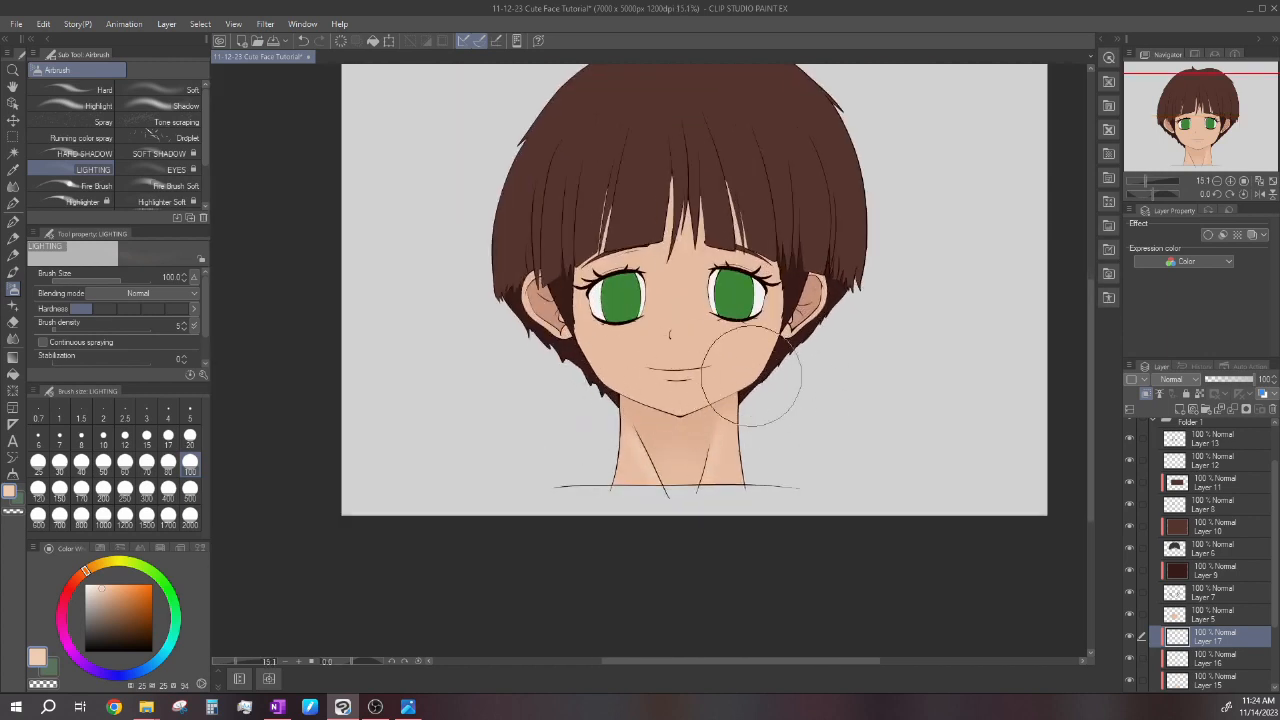
scroll(687, 375, down, 2)
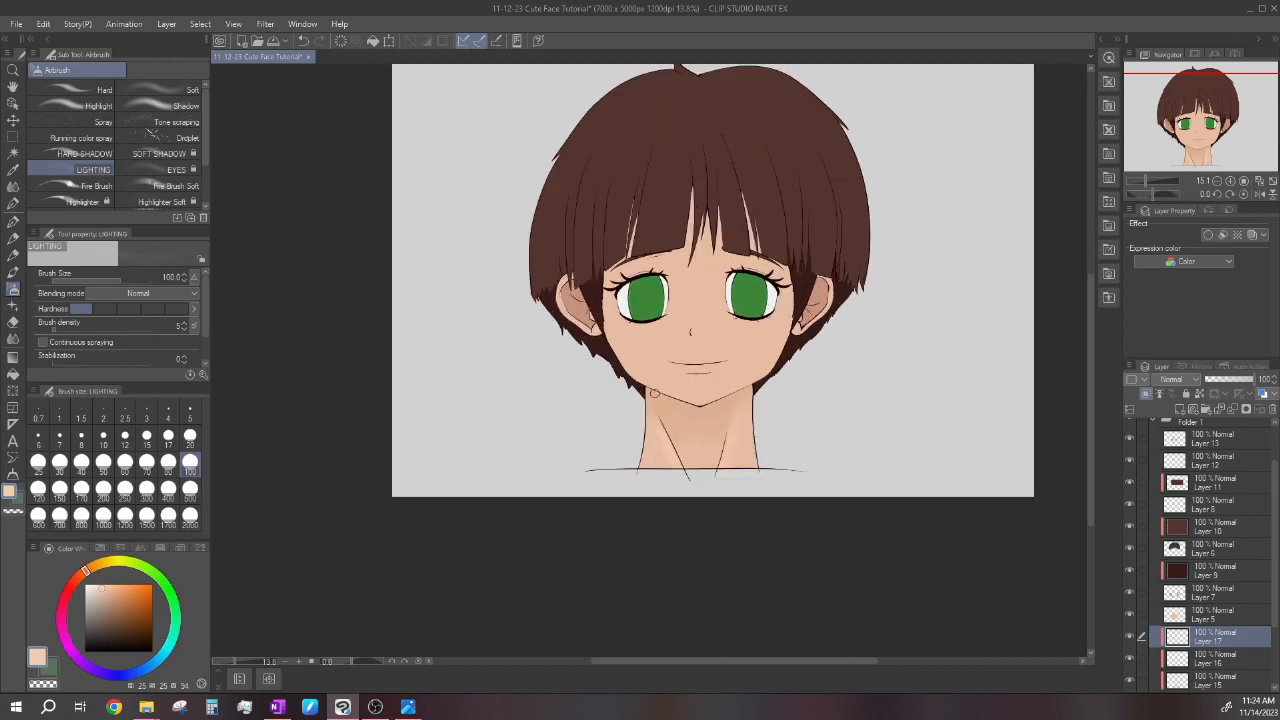
scroll(687, 375, up, 2)
scroll(687, 375, down, 3)
scroll(748, 404, down, 1)
scroll(749, 405, down, 1)
scroll(745, 401, up, 1)
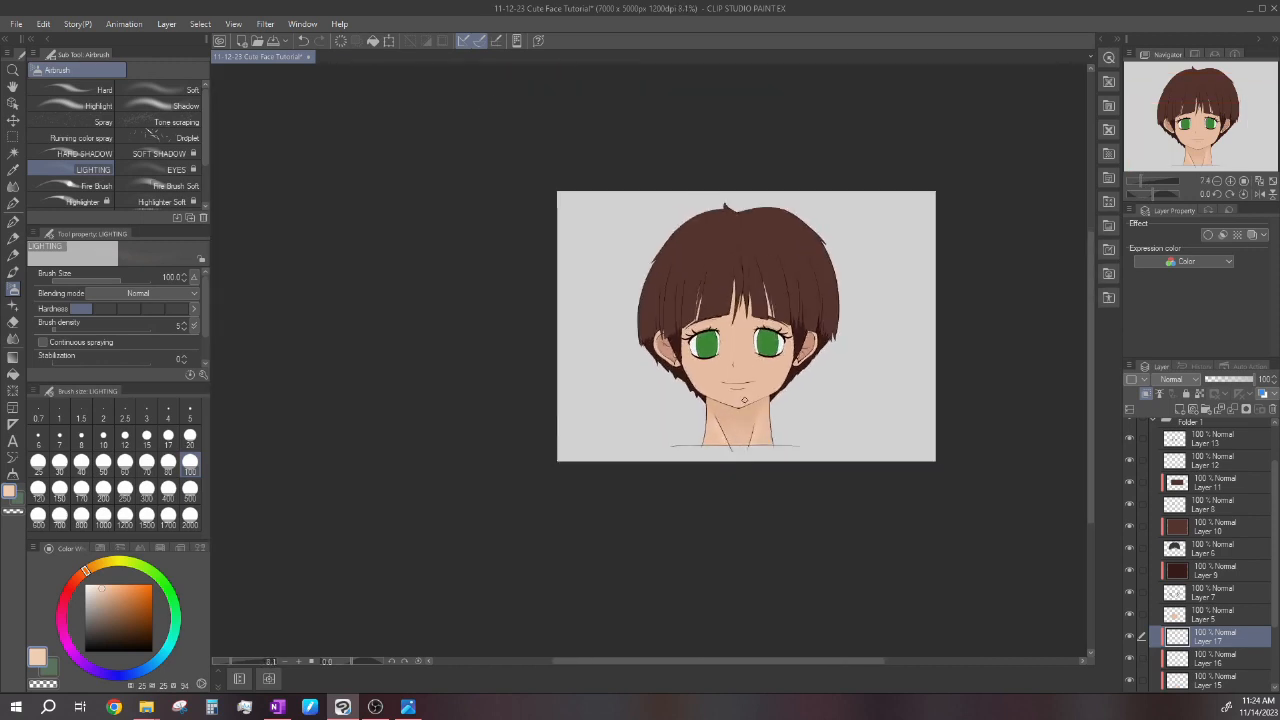
scroll(744, 400, up, 4)
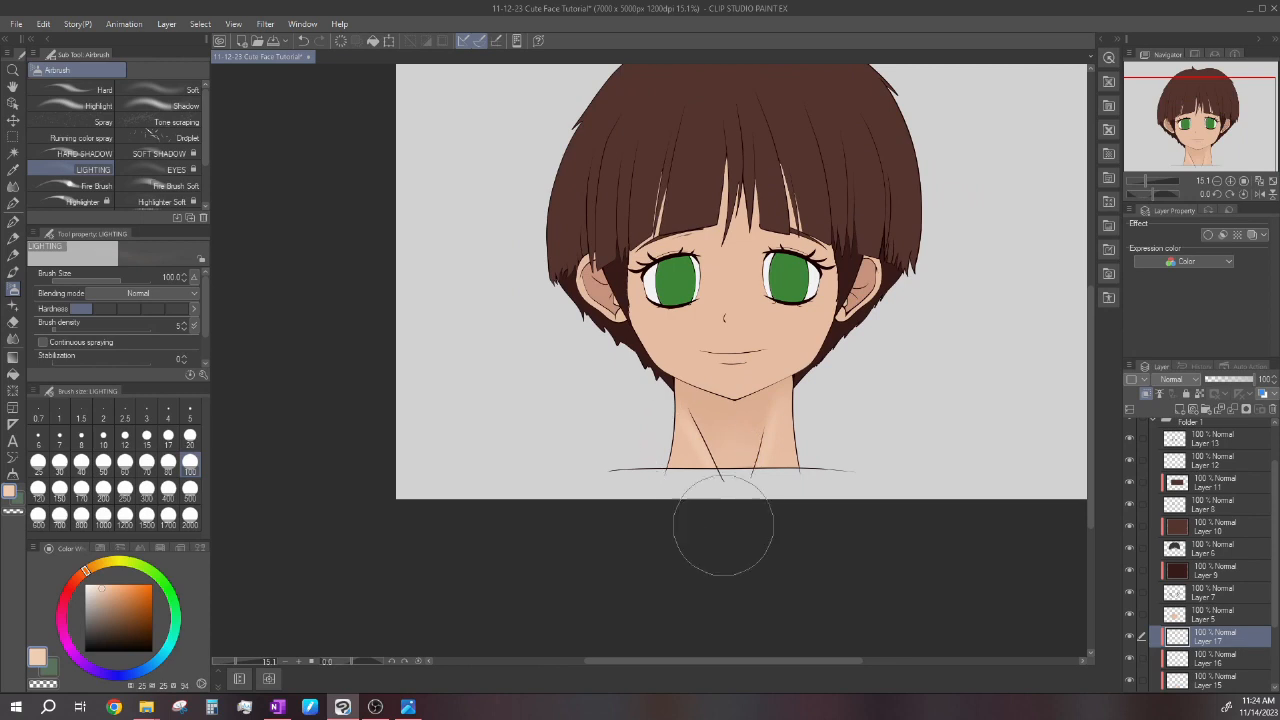
scroll(720, 430, down, 1)
scroll(722, 425, up, 2)
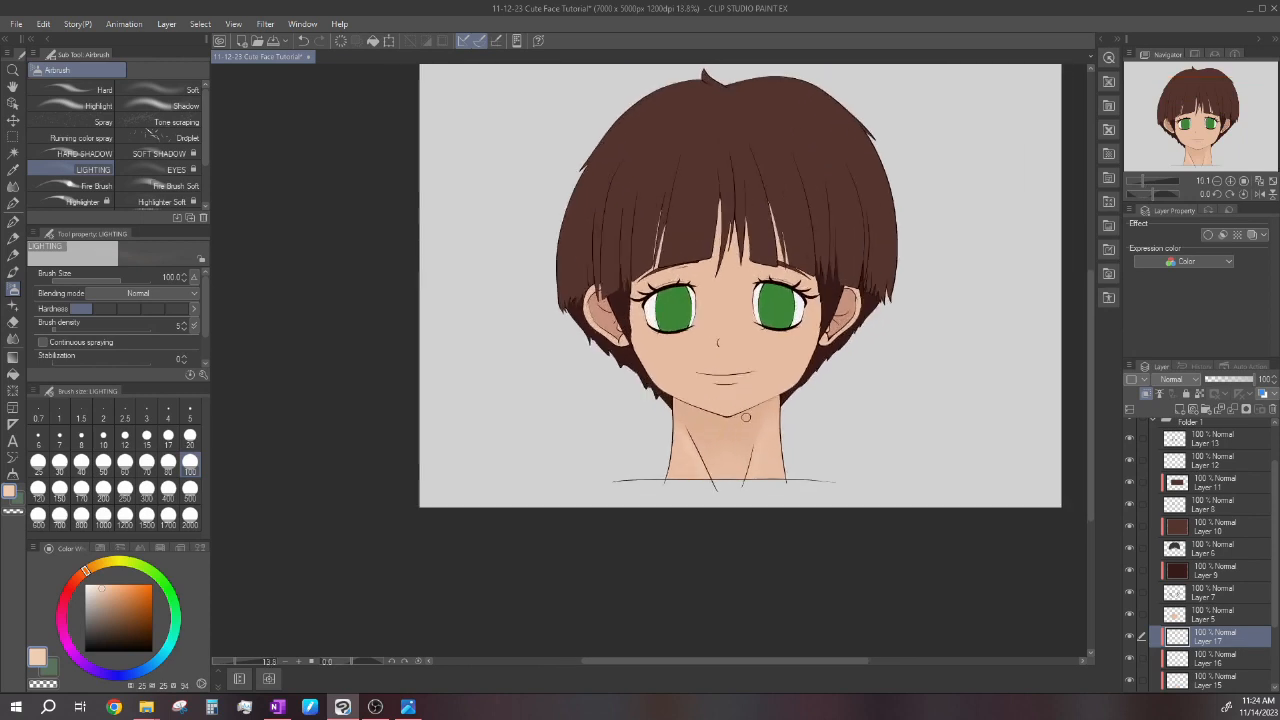
scroll(724, 421, up, 1)
Add a new clipped Multiply layer, sample a skin-shadow tone, about H 24, S 34, V 87, and set the G-pen to size 100.
click(1177, 412)
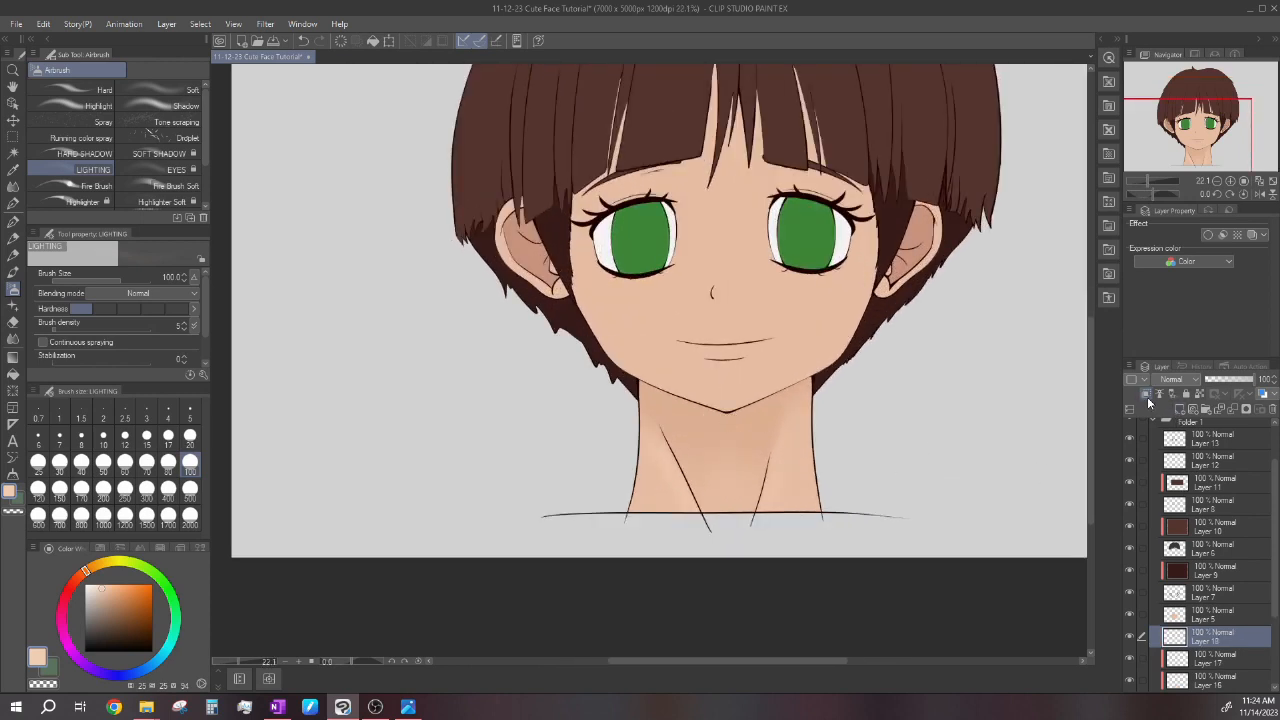
alt+click(734, 418)
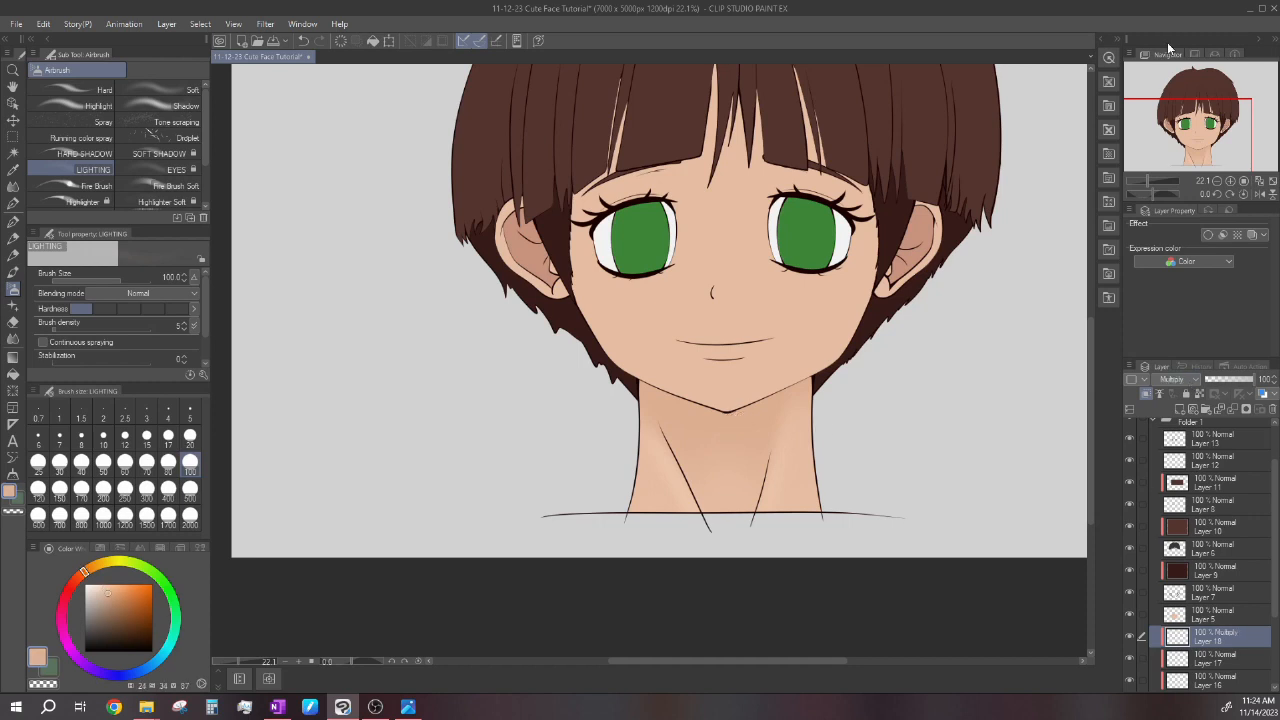
click(12, 221)
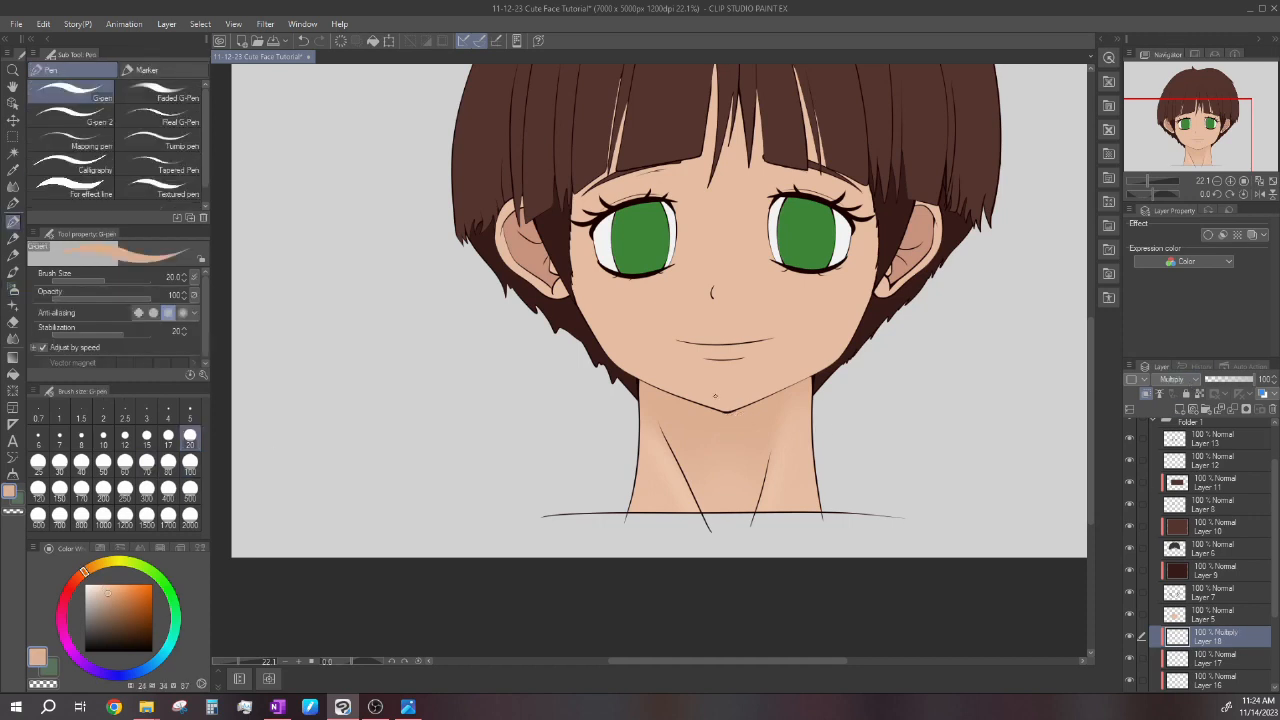
click(190, 464)
drag(591, 462, 976, 474)
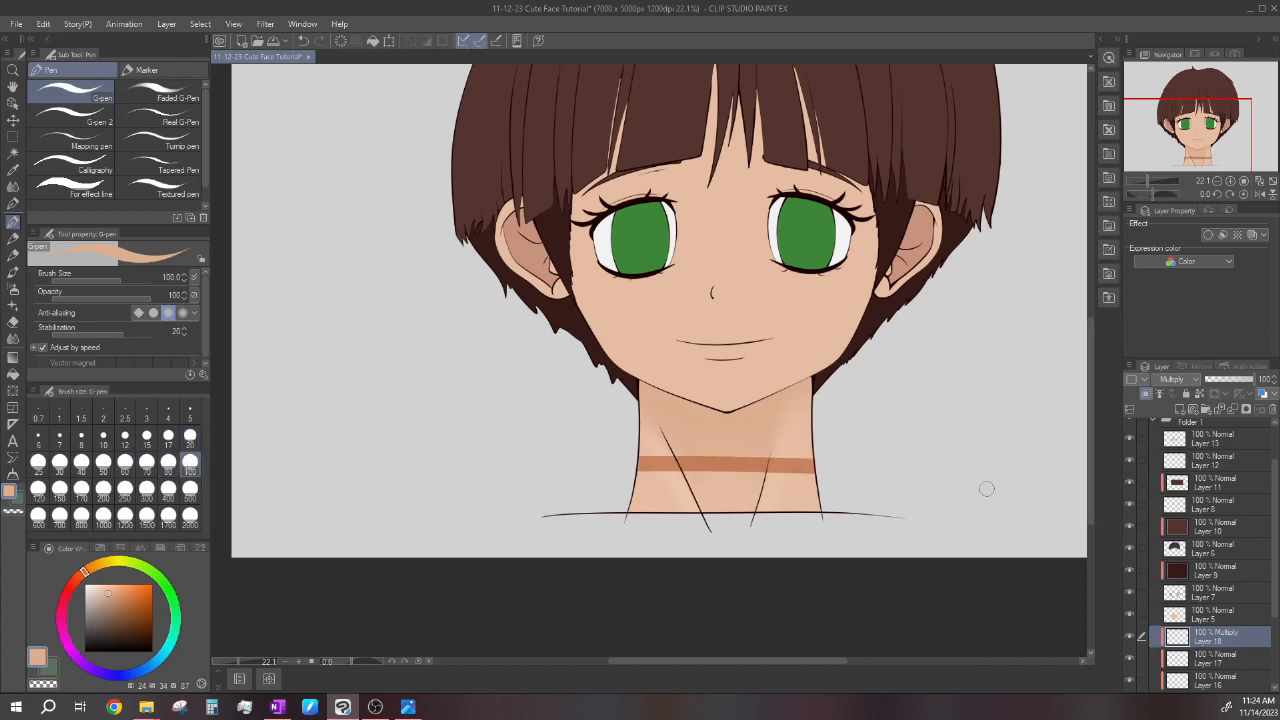
scroll(702, 451, up, 3)
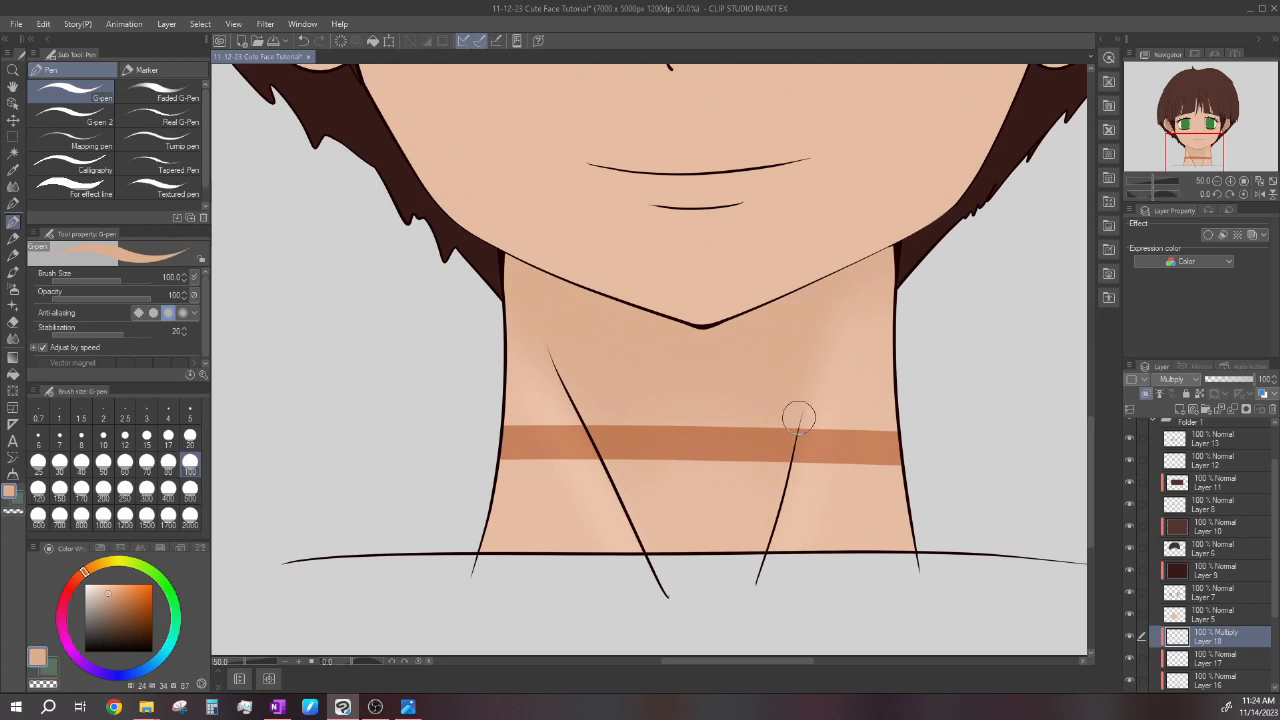
drag(825, 419, 803, 505)
drag(562, 398, 600, 505)
scroll(662, 460, down, 2)
scroll(662, 460, up, 2)
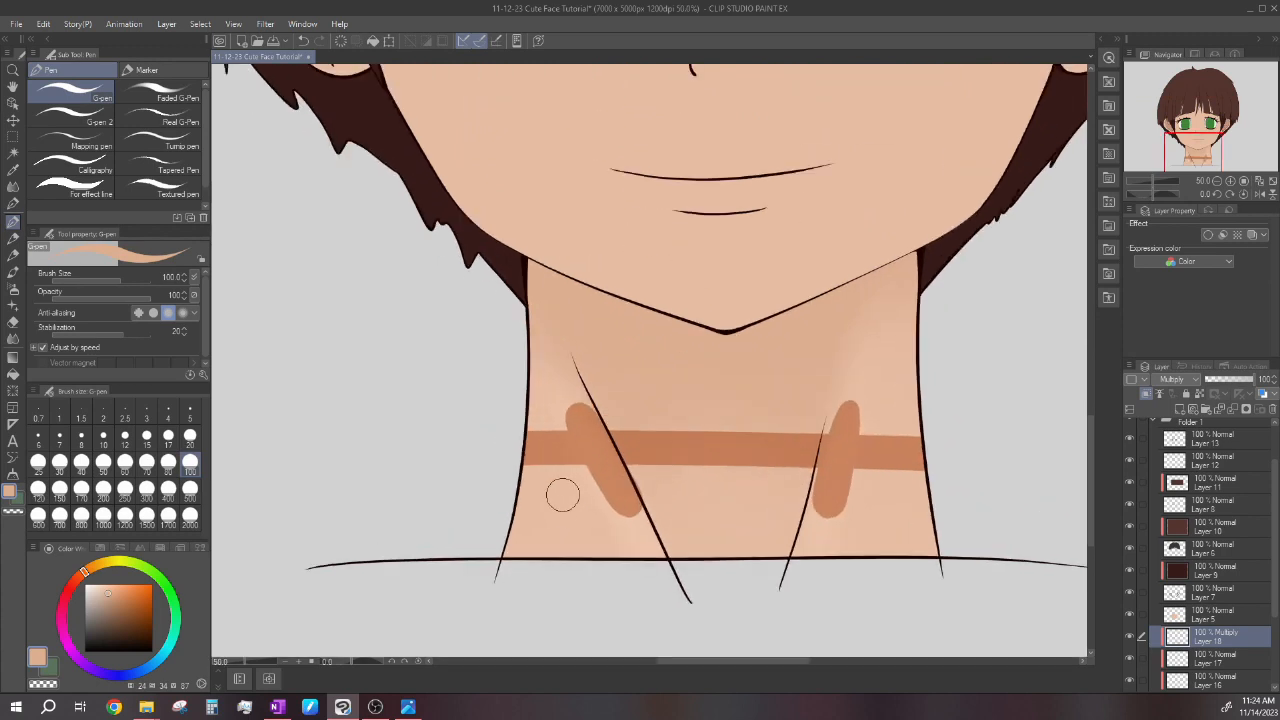
drag(638, 367, 605, 322)
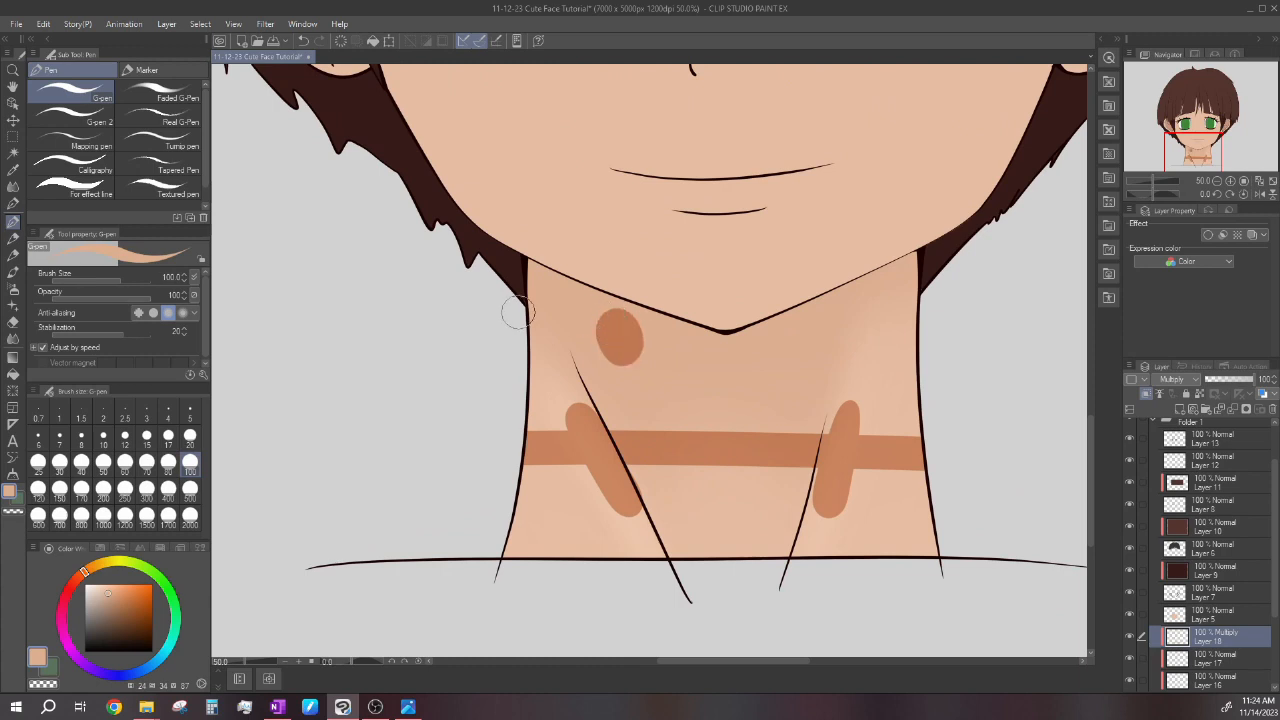
key(ctrl+z)
key(ctrl+z)
key(ctrl+z)
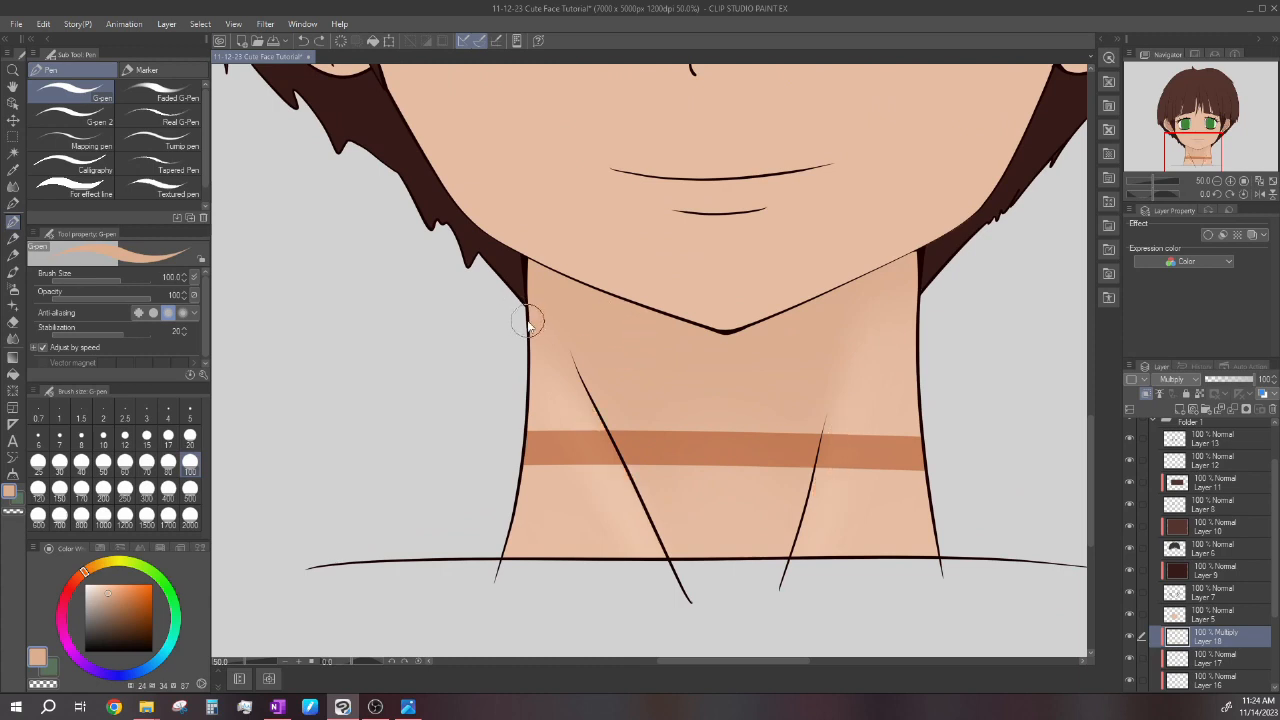
key(ctrl+z)
Paint a hard-edged shadow on the neck directly beneath the jawline and chin with the G-pen at size 100.
scroll(654, 406, down, 5)
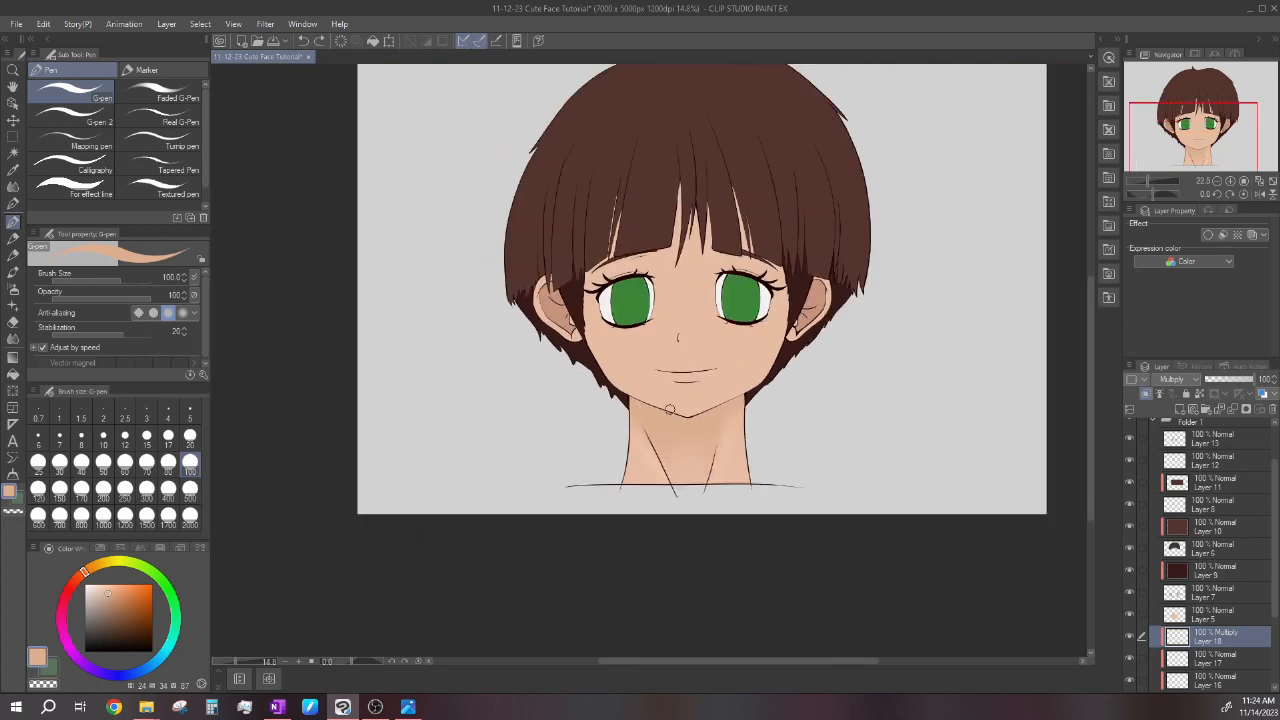
scroll(670, 409, up, 2)
scroll(677, 410, down, 1)
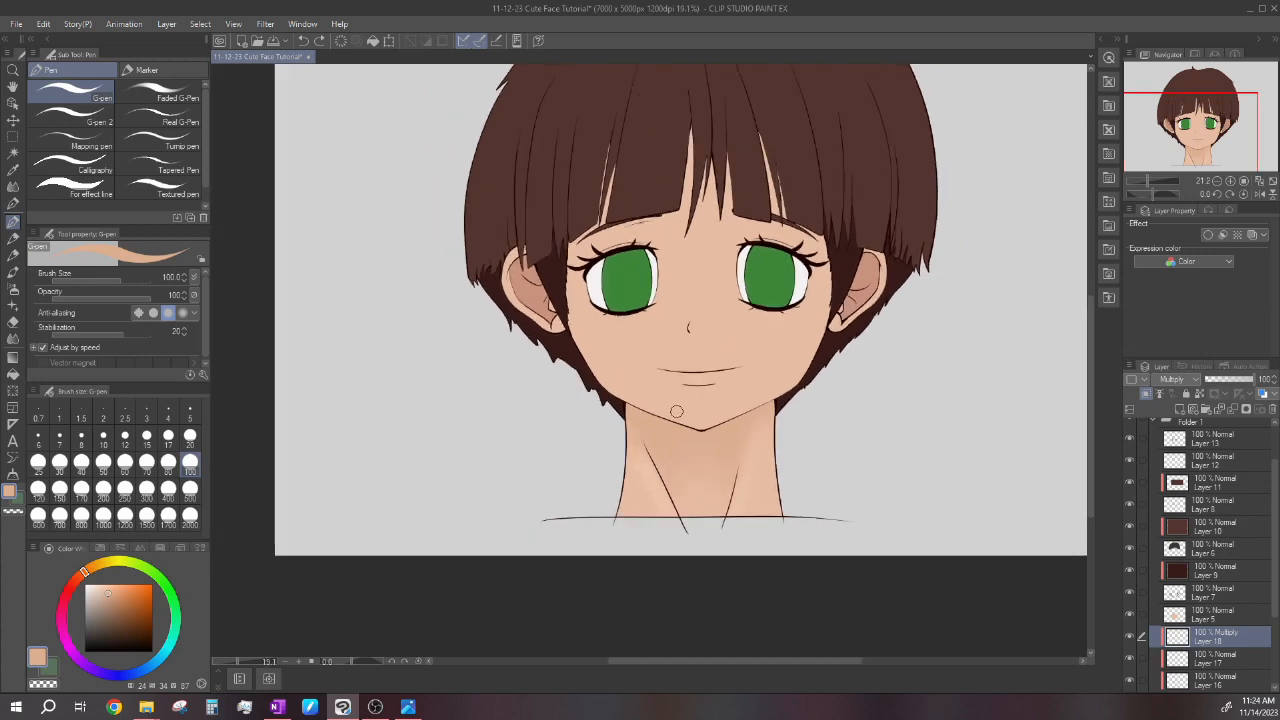
scroll(677, 410, up, 2)
scroll(660, 400, down, 2)
scroll(662, 401, up, 2)
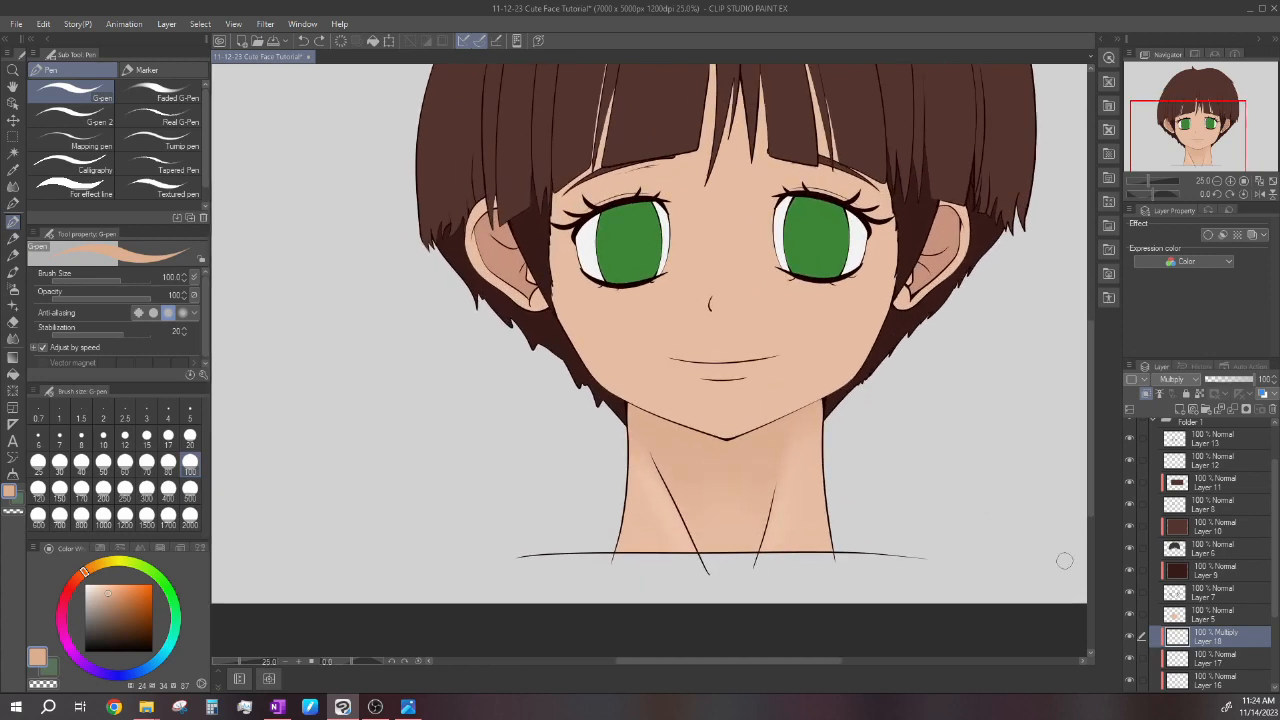
scroll(647, 395, up, 1)
mouse_move(602, 406)
mouse_down()
mouse_move(720, 482)
mouse_move(842, 406)
mouse_up()
key(ctrl+z)
mouse_move(592, 398)
mouse_down()
mouse_move(789, 430)
mouse_move(718, 456)
mouse_up()
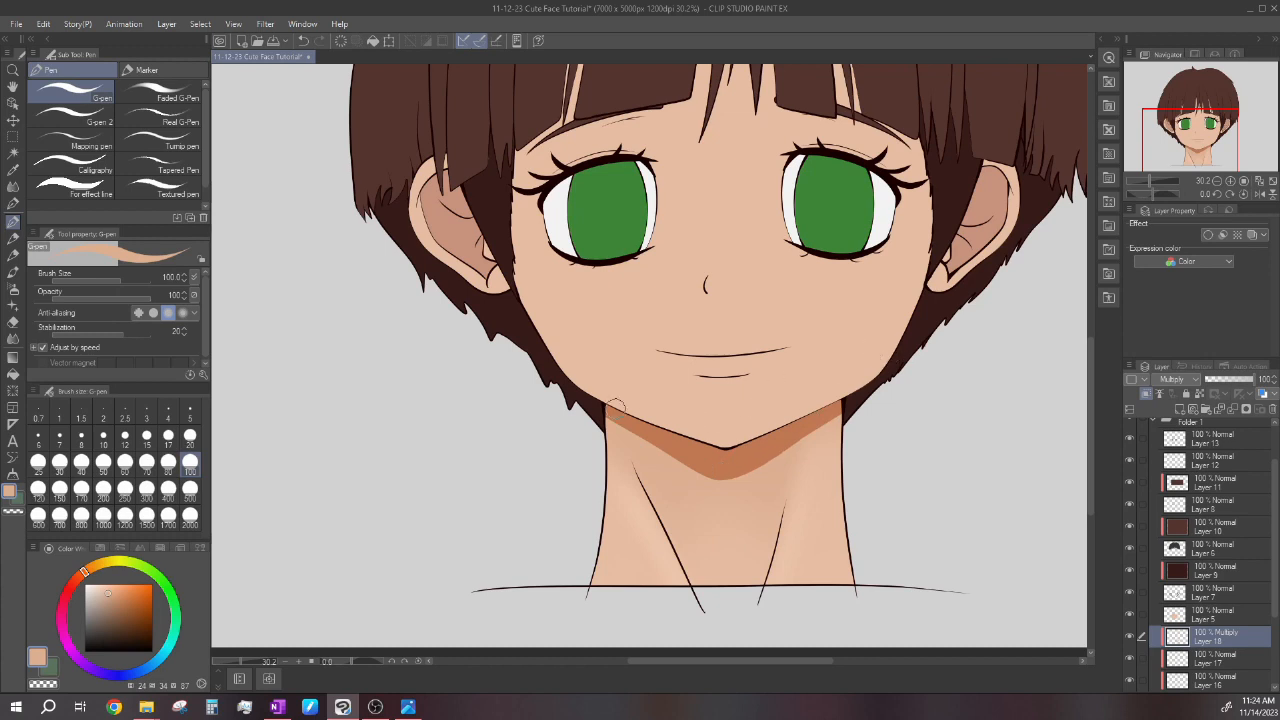
key(ctrl+z)
drag(739, 470, 842, 414)
Examine the shadow under the chin against the whole face at different zoom levels.
scroll(666, 407, down, 4)
scroll(636, 407, up, 1)
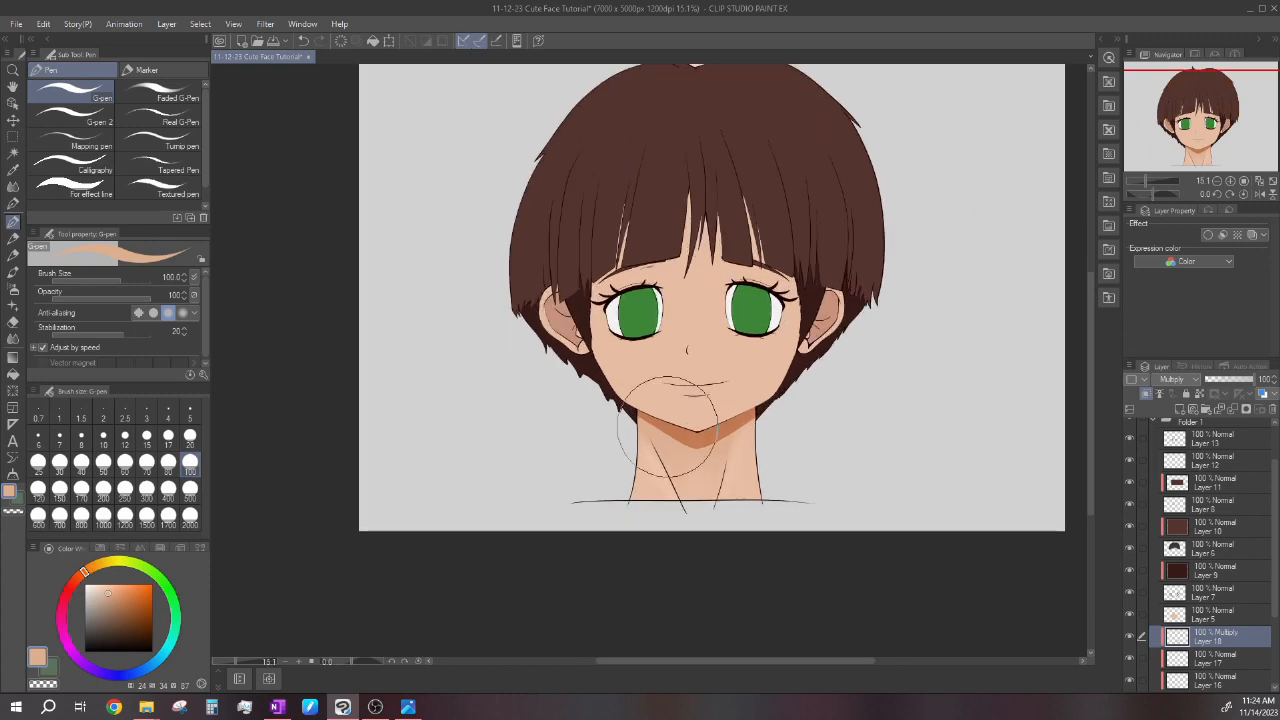
scroll(638, 452, down, 2)
scroll(586, 429, up, 2)
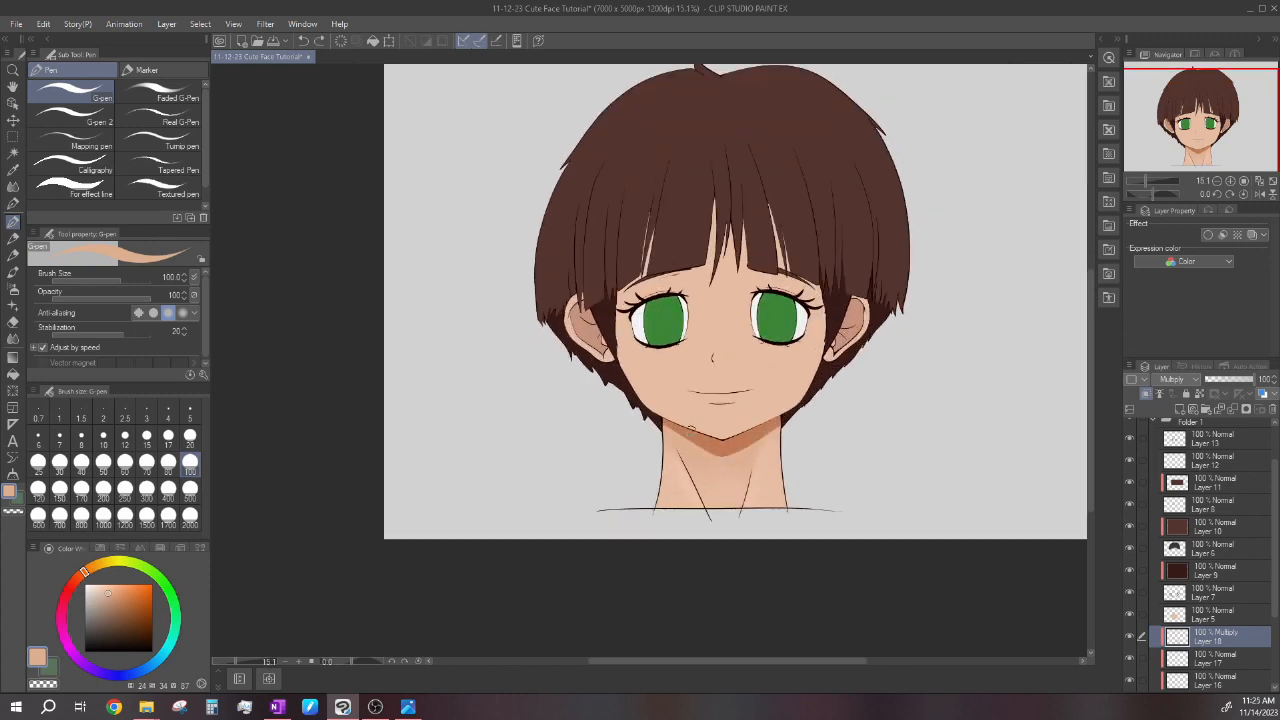
scroll(655, 430, down, 2)
scroll(647, 377, up, 3)
scroll(647, 377, up, 1)
scroll(616, 369, down, 2)
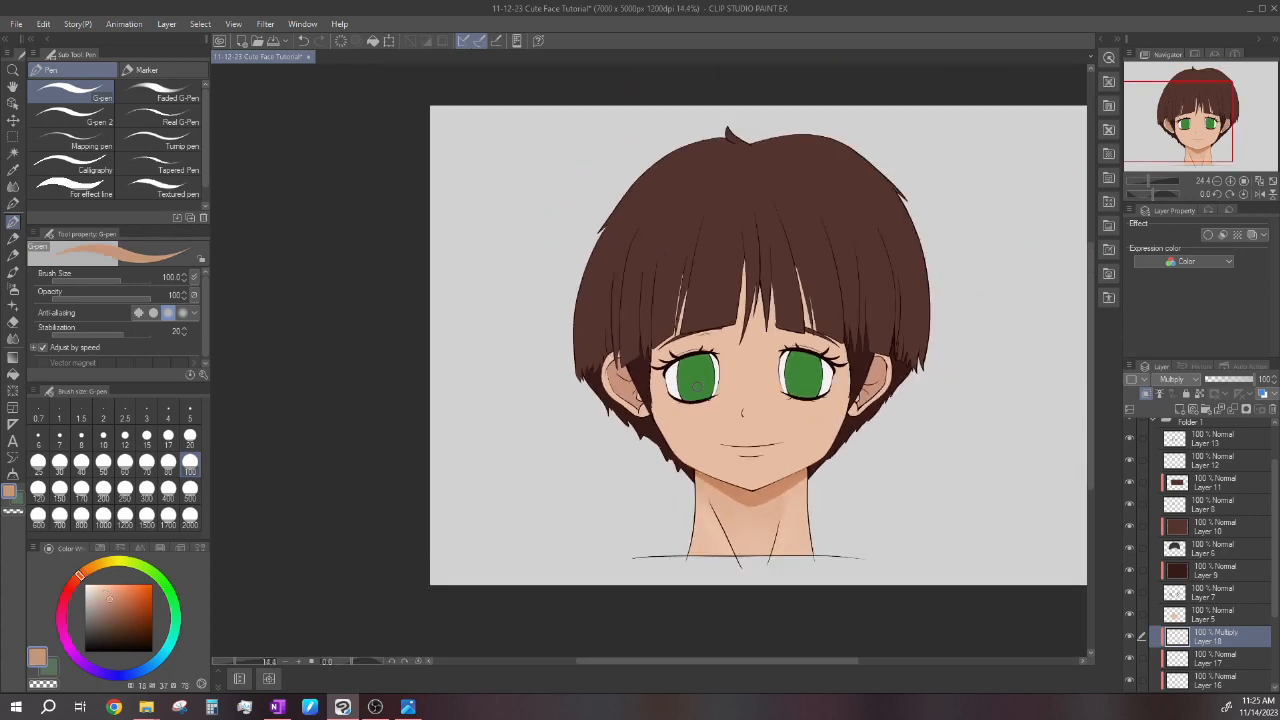
scroll(778, 458, down, 1)
scroll(767, 528, up, 1)
scroll(730, 480, down, 1)
scroll(690, 430, up, 1)
scroll(658, 383, down, 1)
scroll(658, 383, up, 2)
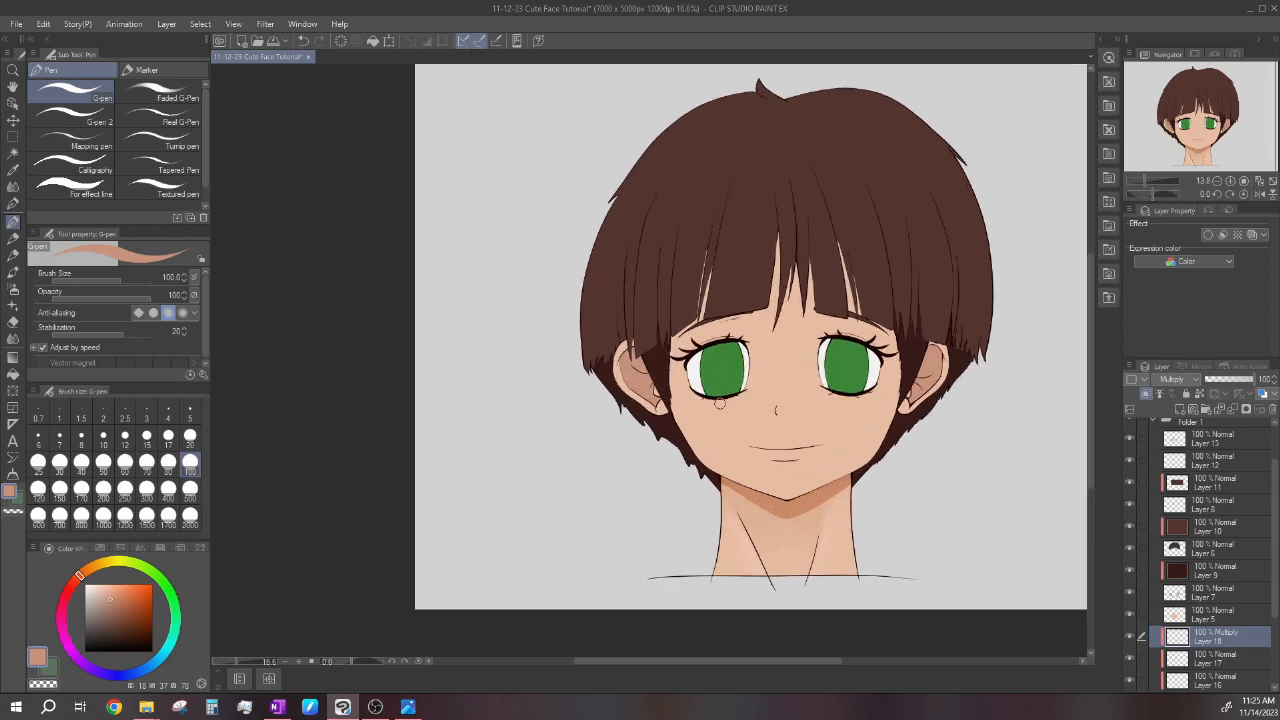
scroll(1175, 615, down, 1)
Paint Multiply shadows inside the ear on the drawing's left side in a reddish skin tone, about H 18, S 37, V 78, at G-pen size 30.
scroll(672, 390, up, 4)
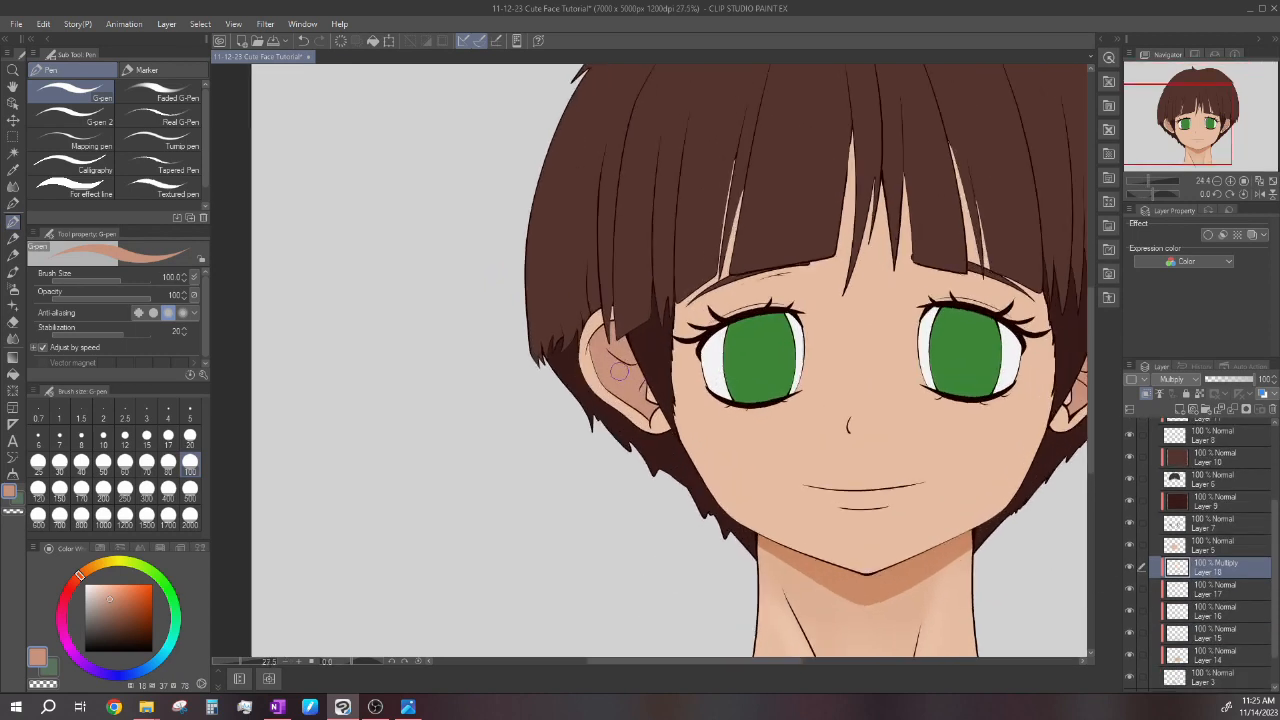
scroll(637, 297, up, 2)
click(61, 466)
scroll(553, 357, up, 1)
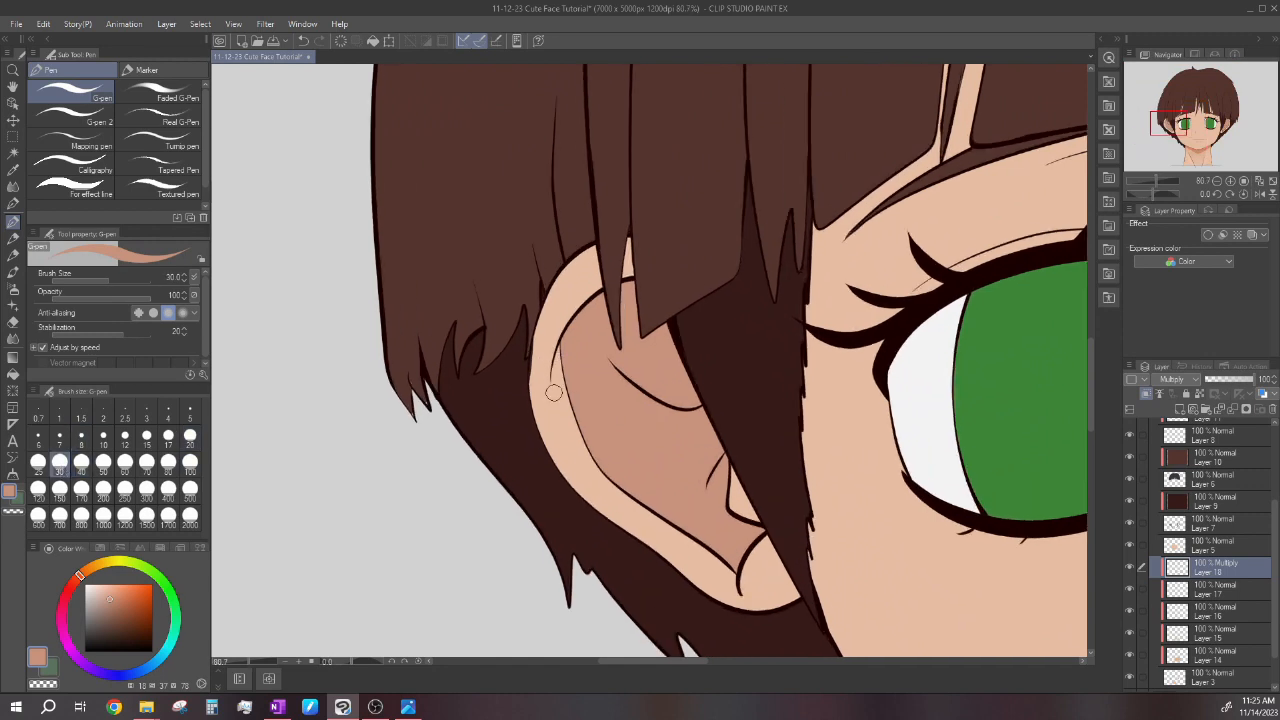
drag(557, 370, 582, 300)
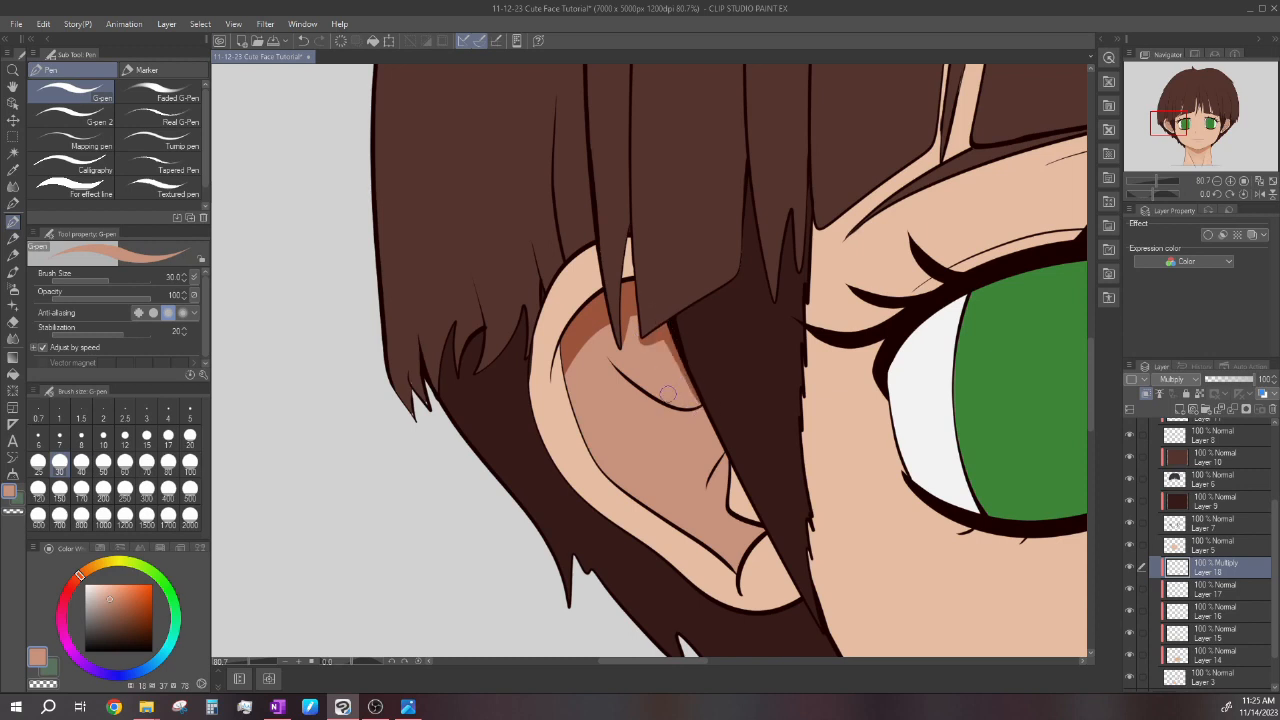
scroll(690, 335, up, 2)
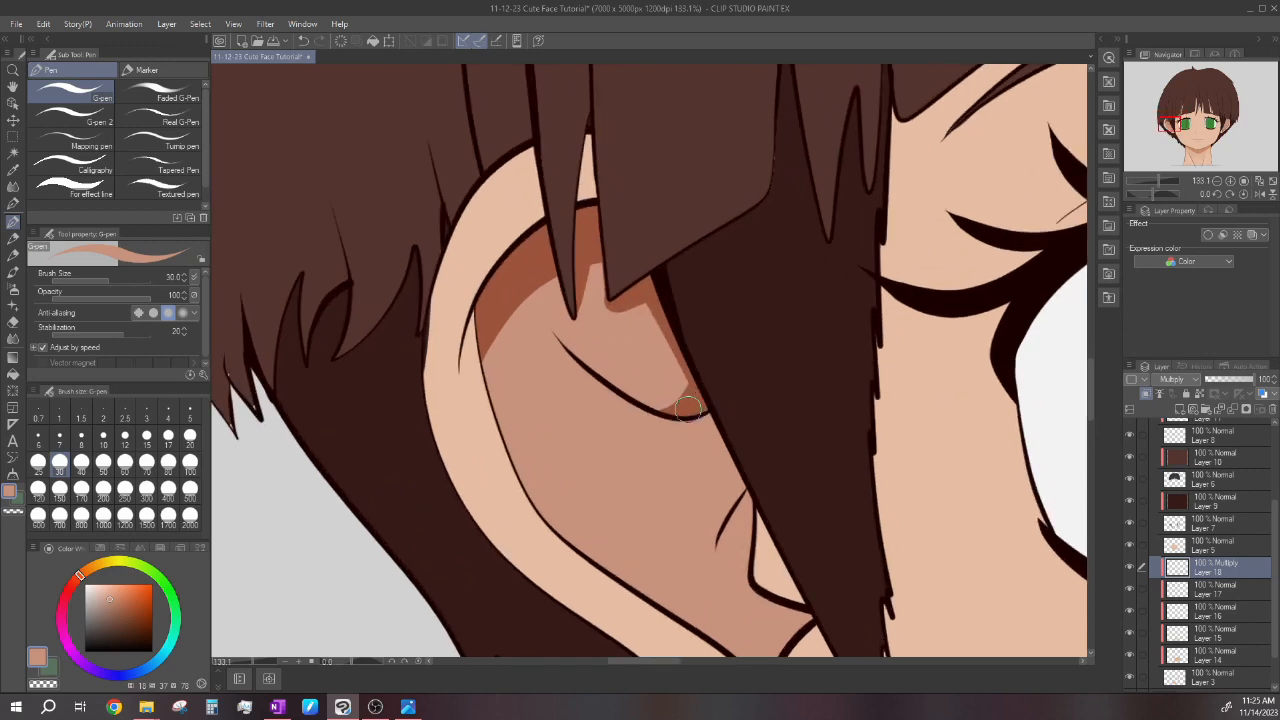
scroll(738, 468, down, 1)
mouse_move(718, 530)
mouse_down()
mouse_move(751, 480)
mouse_move(742, 551)
mouse_move(789, 593)
mouse_move(668, 624)
mouse_move(770, 630)
mouse_up()
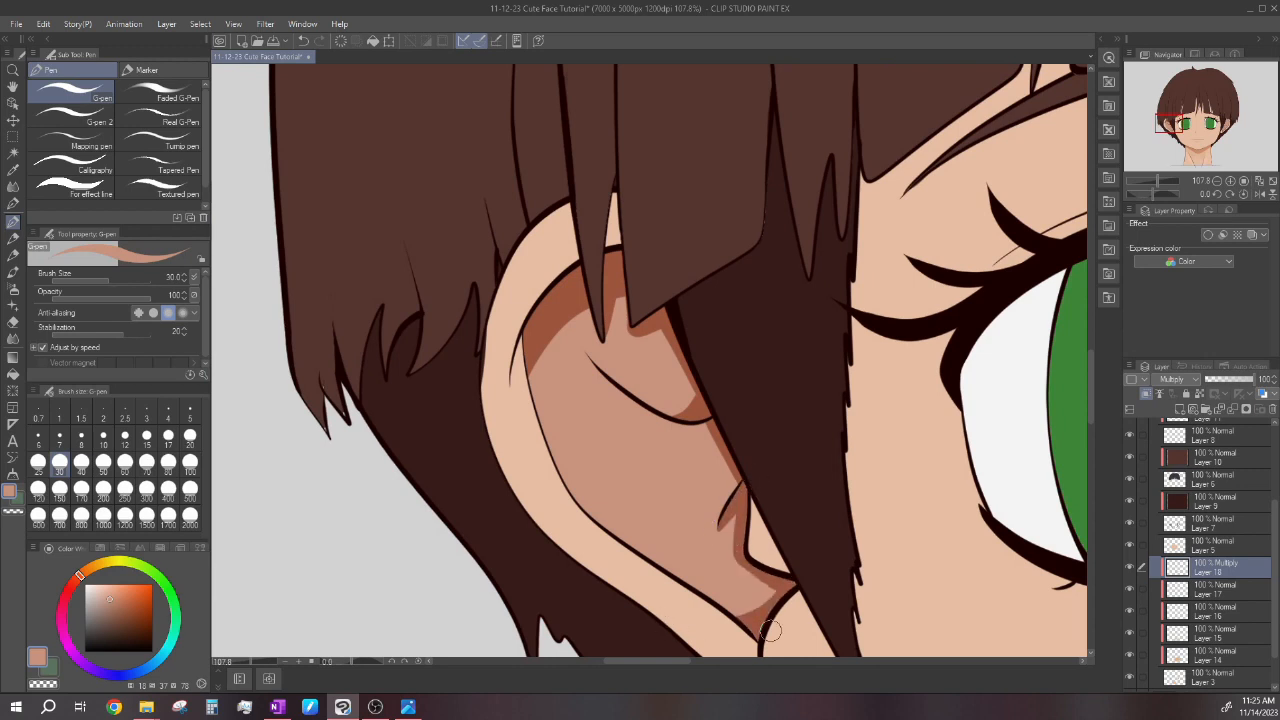
Paint matching shadows inside the opposite ear, along its upper rim, the hair edge and the lower folds, at G-pen size 30.
scroll(750, 545, down, 6)
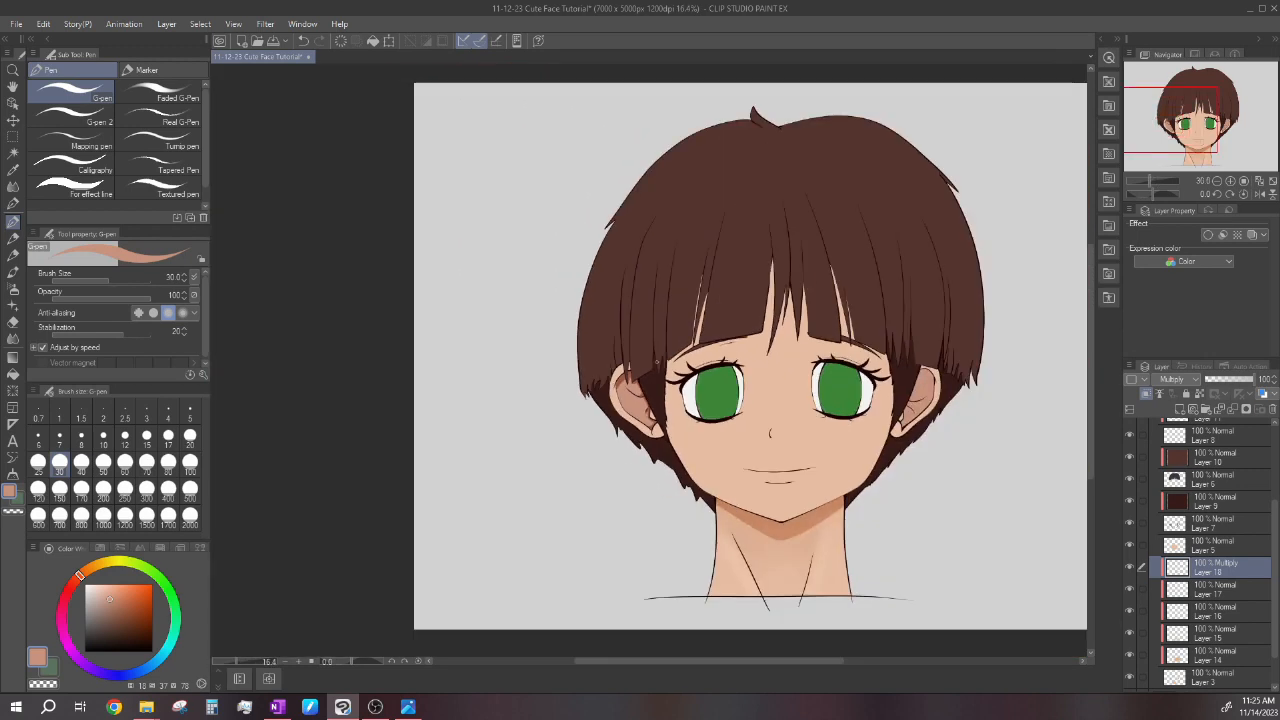
scroll(955, 383, up, 2)
scroll(955, 383, up, 4)
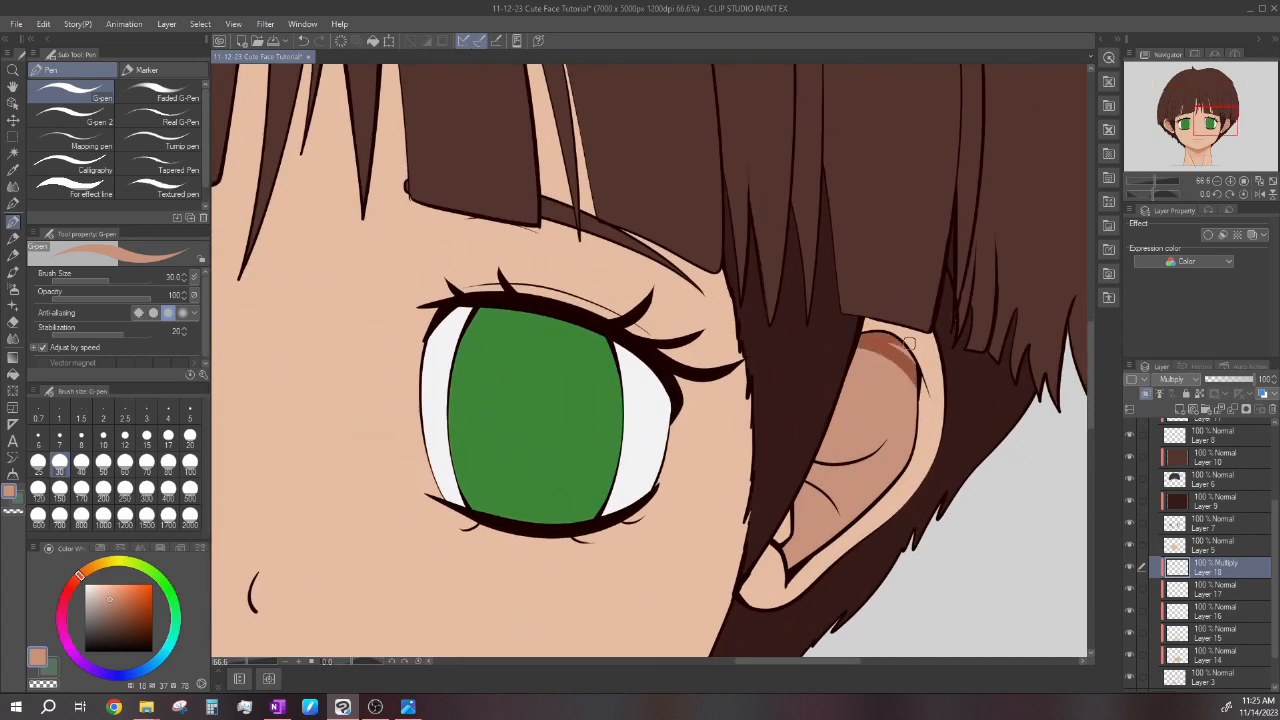
drag(868, 312, 808, 466)
scroll(810, 462, up, 2)
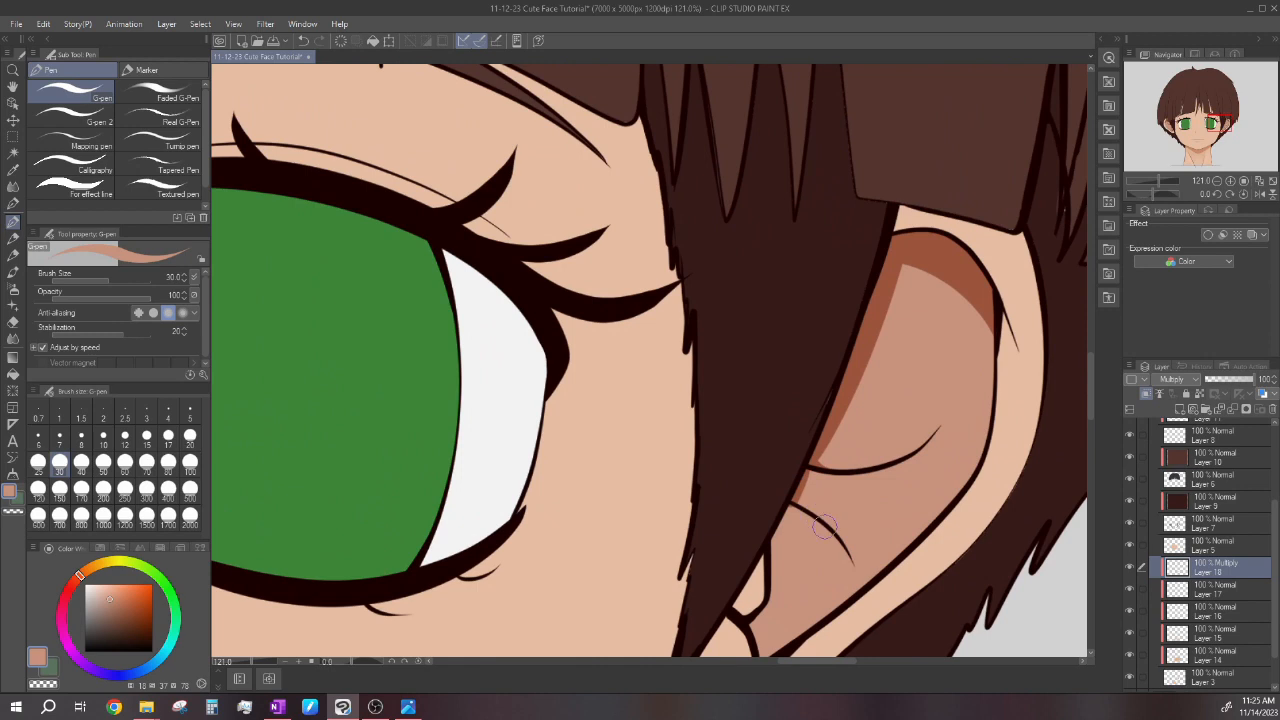
mouse_move(789, 521)
mouse_down()
mouse_move(756, 570)
mouse_move(770, 536)
mouse_move(755, 645)
mouse_up()
scroll(755, 645, down, 2)
mouse_move(830, 440)
mouse_down()
mouse_move(837, 556)
mouse_move(775, 550)
mouse_up()
key(ctrl+z)
scroll(803, 458, up, 2)
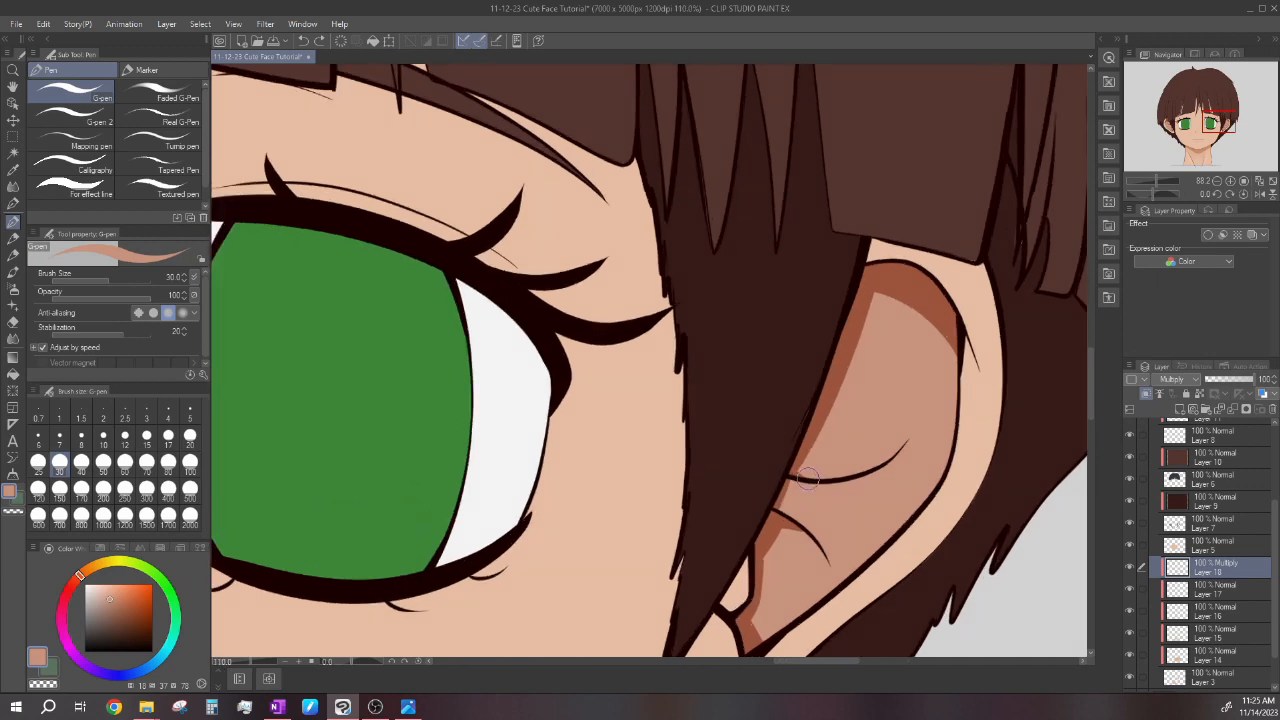
drag(800, 480, 876, 276)
drag(784, 527, 763, 555)
Examine the shading of both ears up close and against the whole face.
scroll(770, 512, down, 4)
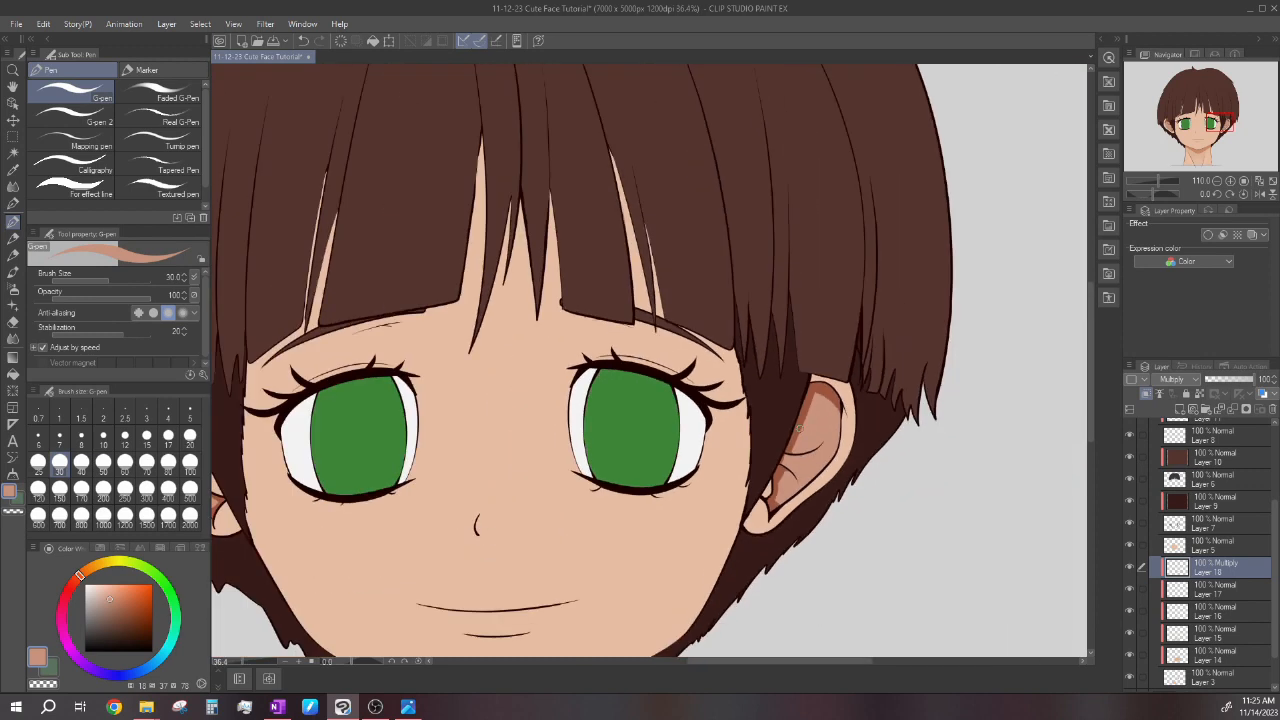
scroll(790, 470, up, 2)
scroll(788, 460, down, 3)
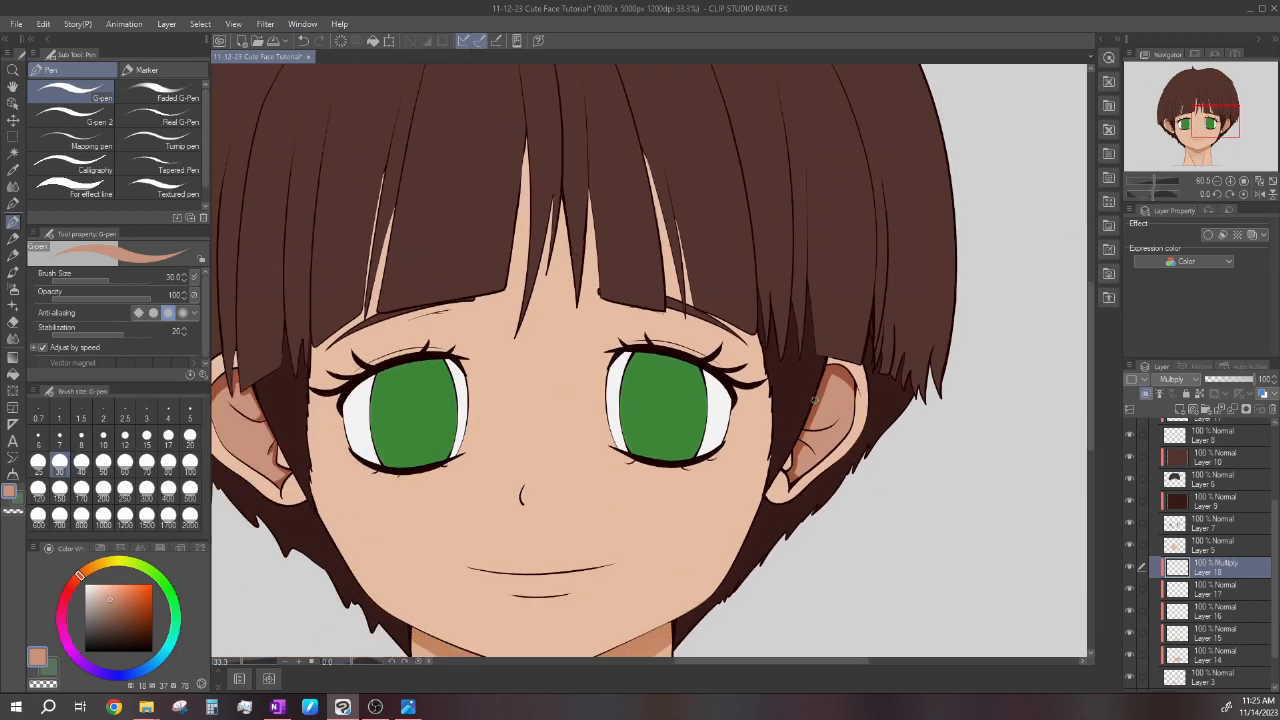
scroll(430, 380, up, 4)
scroll(430, 380, down, 3)
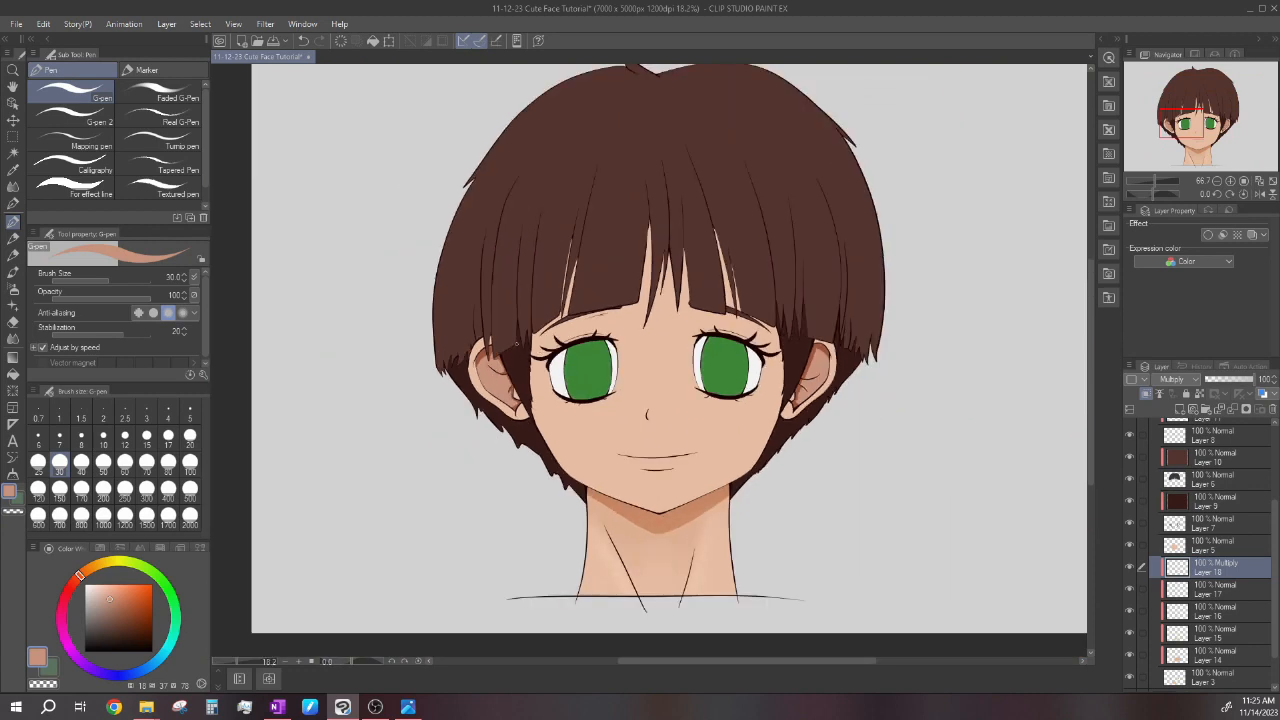
scroll(535, 393, up, 4)
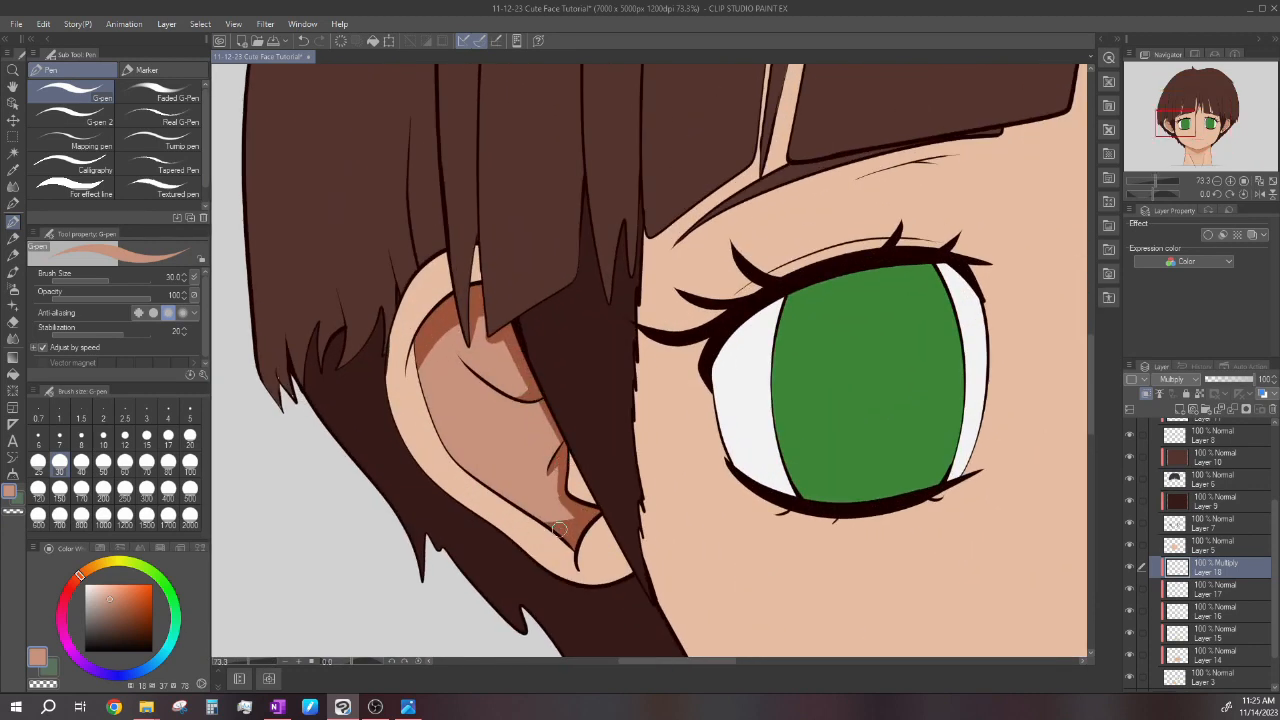
scroll(540, 527, down, 4)
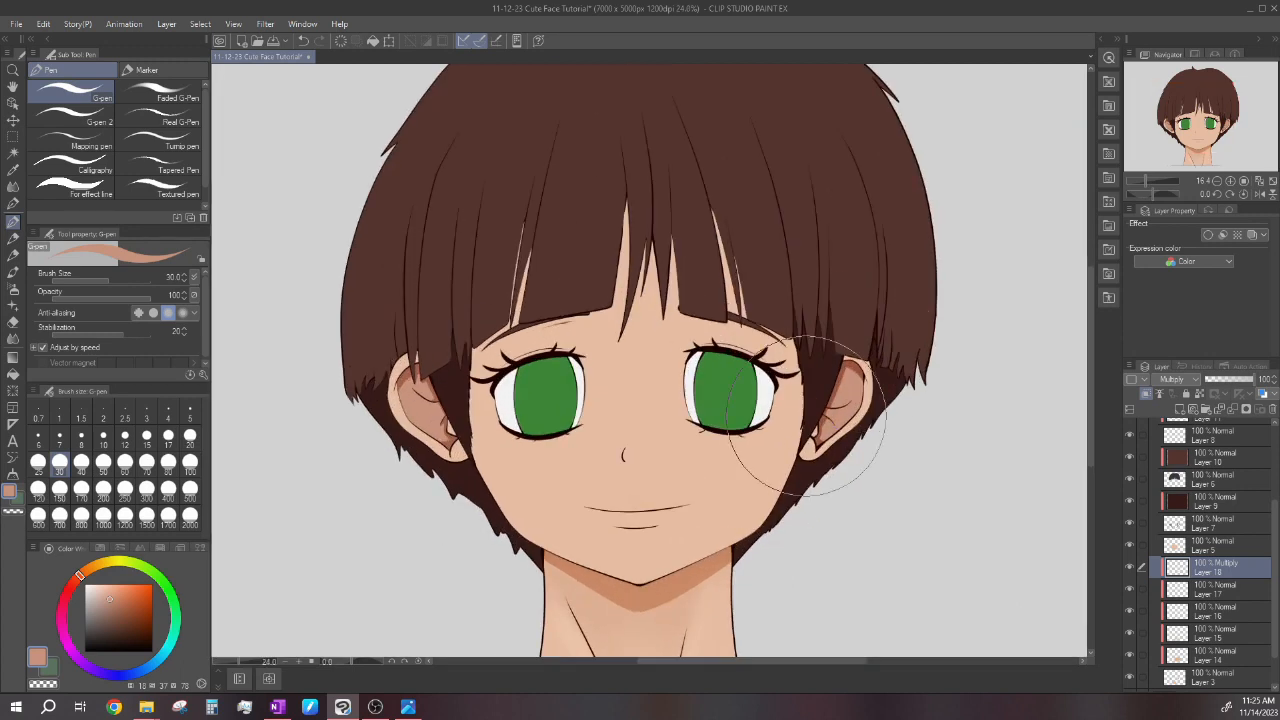
scroll(860, 420, up, 2)
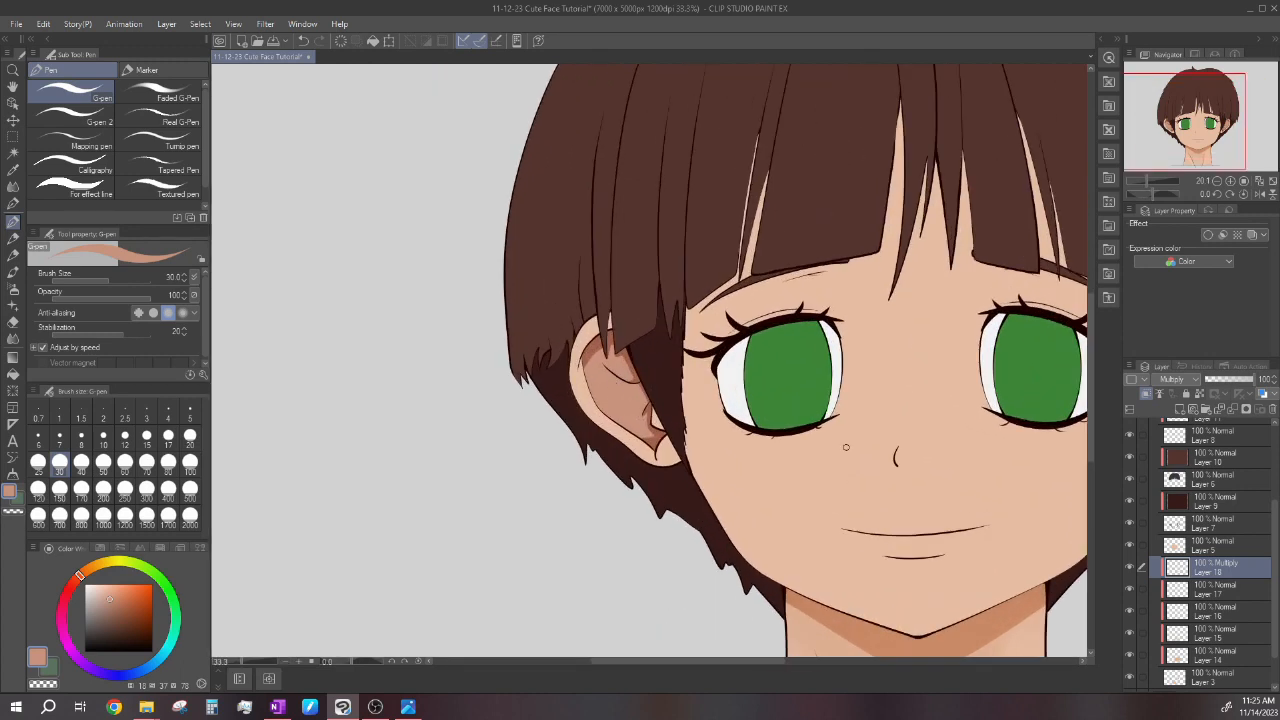
Activate Layer 17 and adjust the colour to a slightly darker reddish skin tone, about H 17, S 40, V 75.
click(1212, 594)
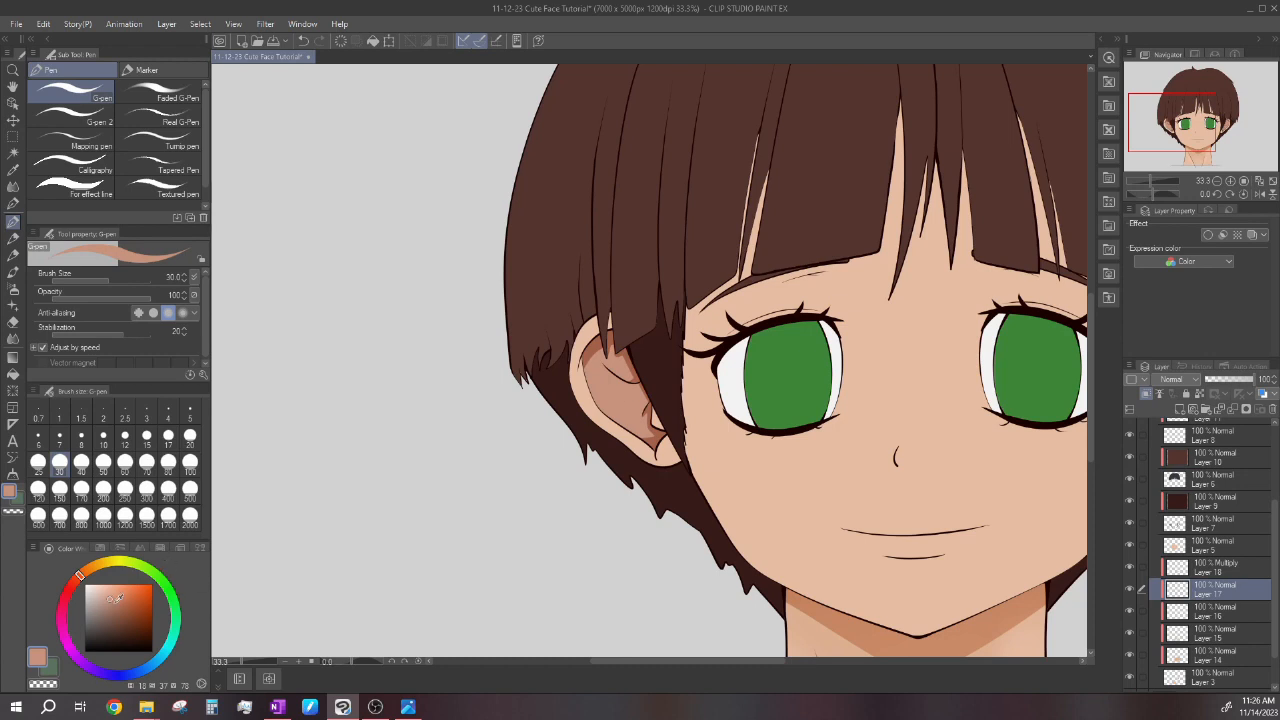
scroll(684, 344, down, 1)
scroll(640, 344, up, 1)
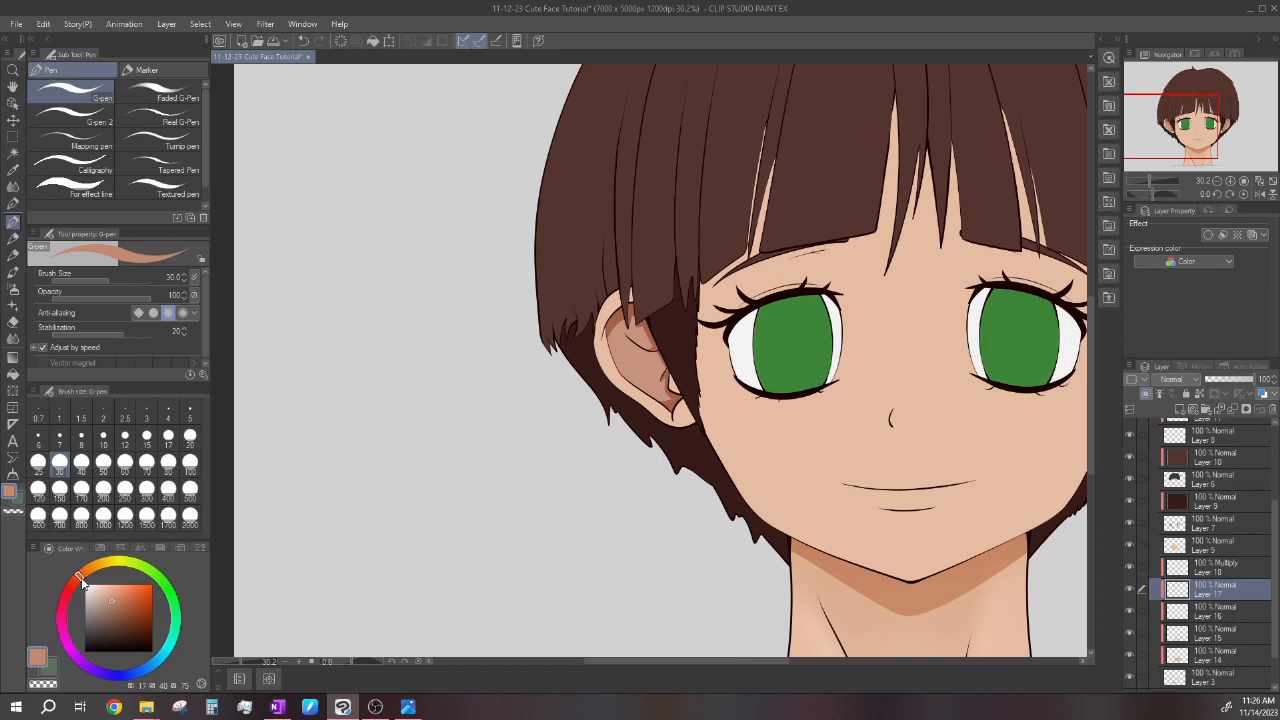
scroll(704, 350, down, 2)
scroll(850, 376, up, 1)
scroll(1215, 630, down, 2)
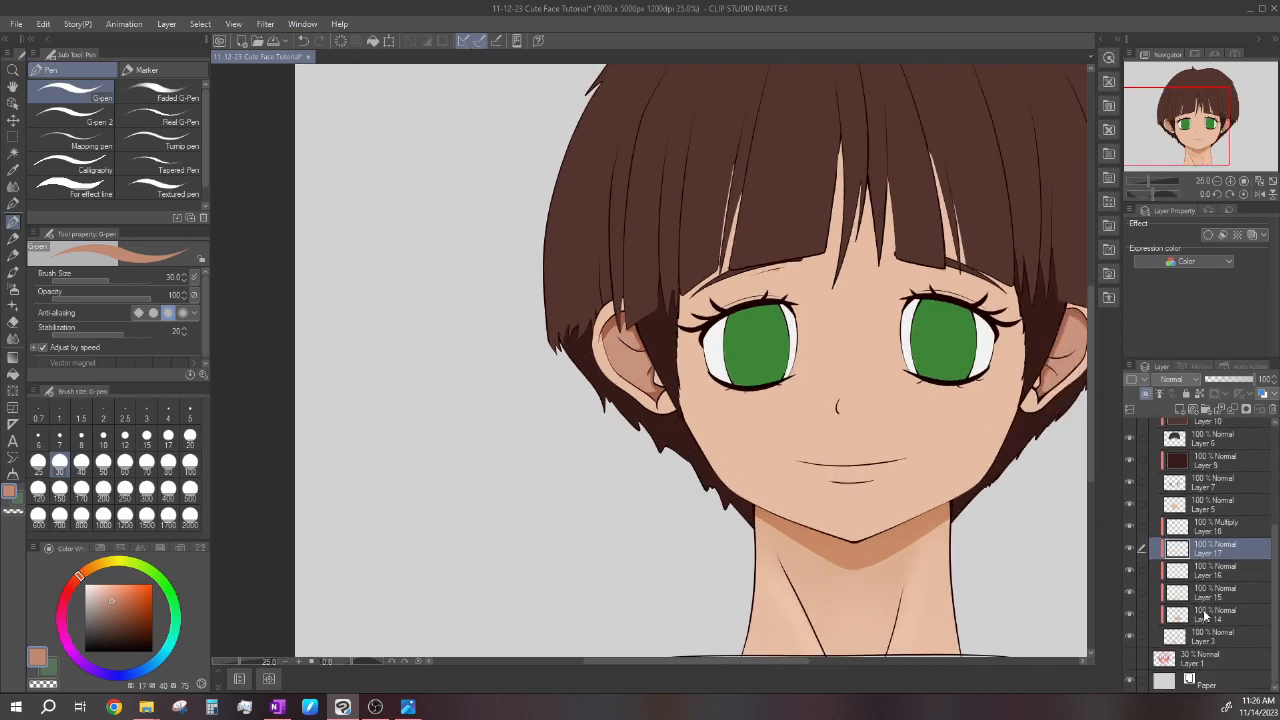
On Layer 14, airbrush soft shading inside both ears with the LIGHTING airbrush at size 200.
click(1205, 617)
scroll(804, 375, up, 1)
click(13, 288)
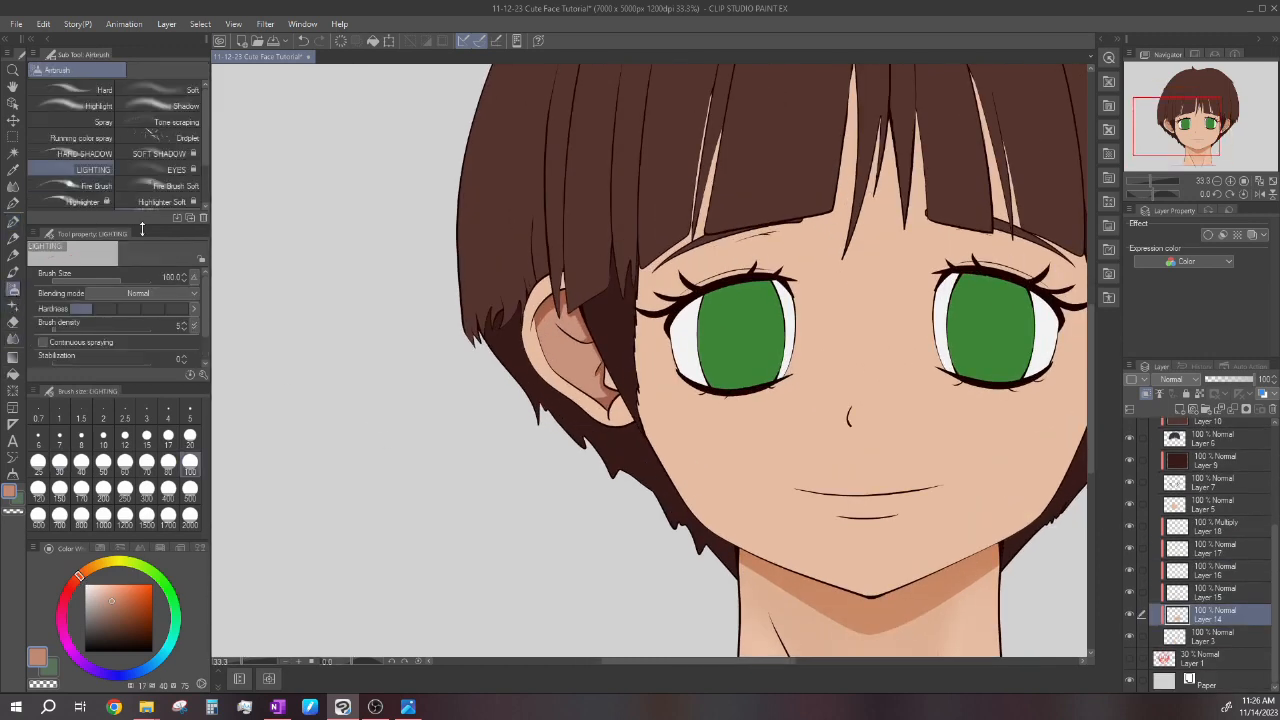
scroll(590, 386, up, 1)
click(103, 488)
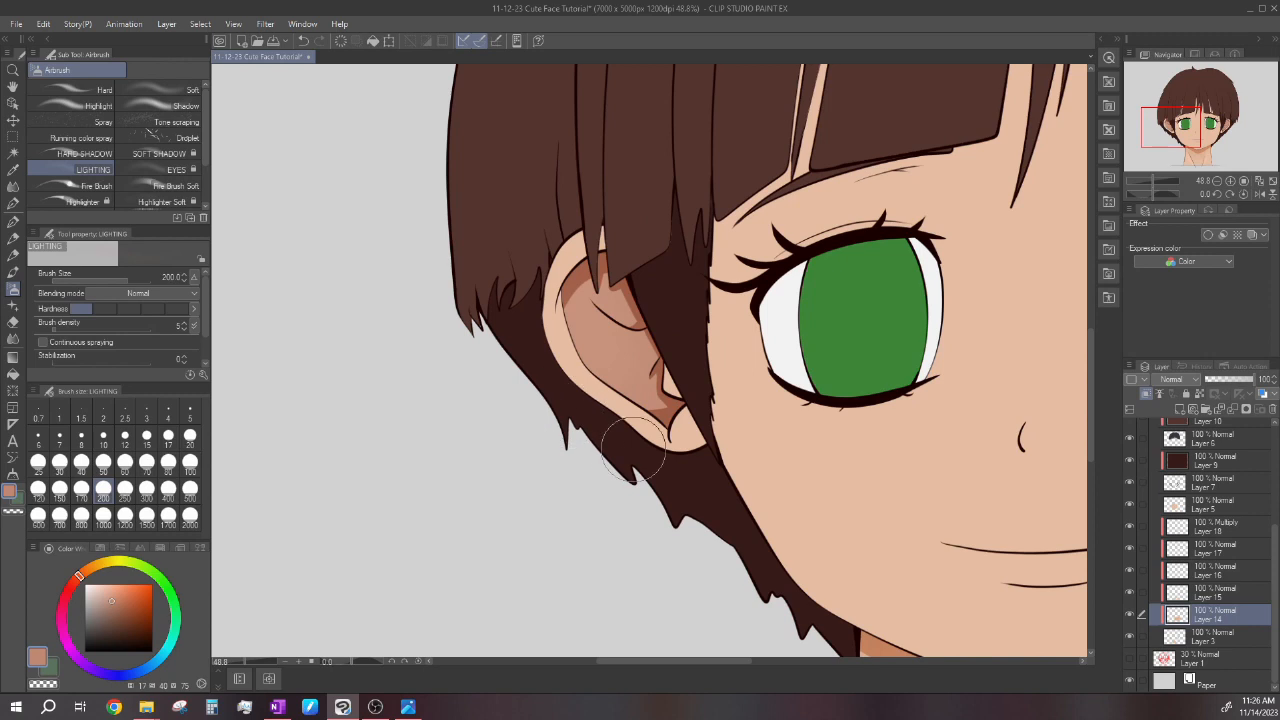
scroll(597, 368, down, 1)
scroll(597, 368, down, 2)
scroll(948, 382, up, 2)
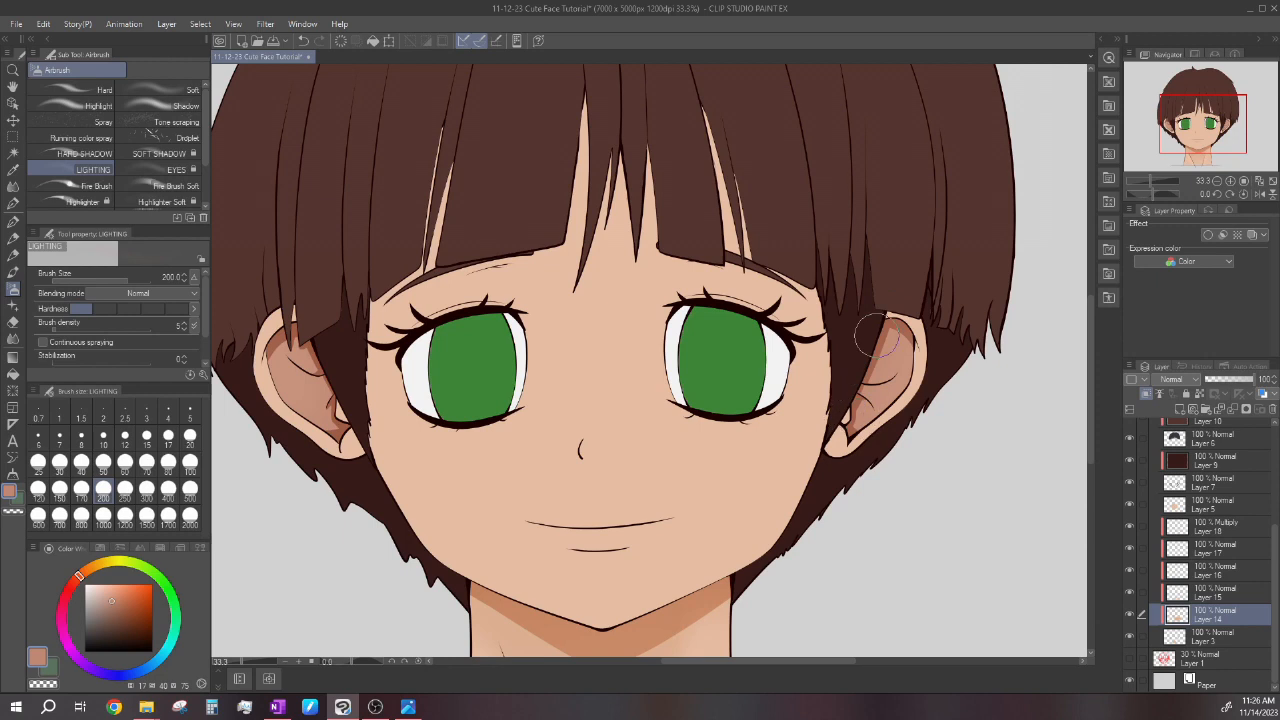
scroll(939, 341, up, 2)
On Layer 15, airbrush a lighter skin tone, about H 18, S 35, V 81, inside the ear on the drawing's right side at size 150.
click(1212, 595)
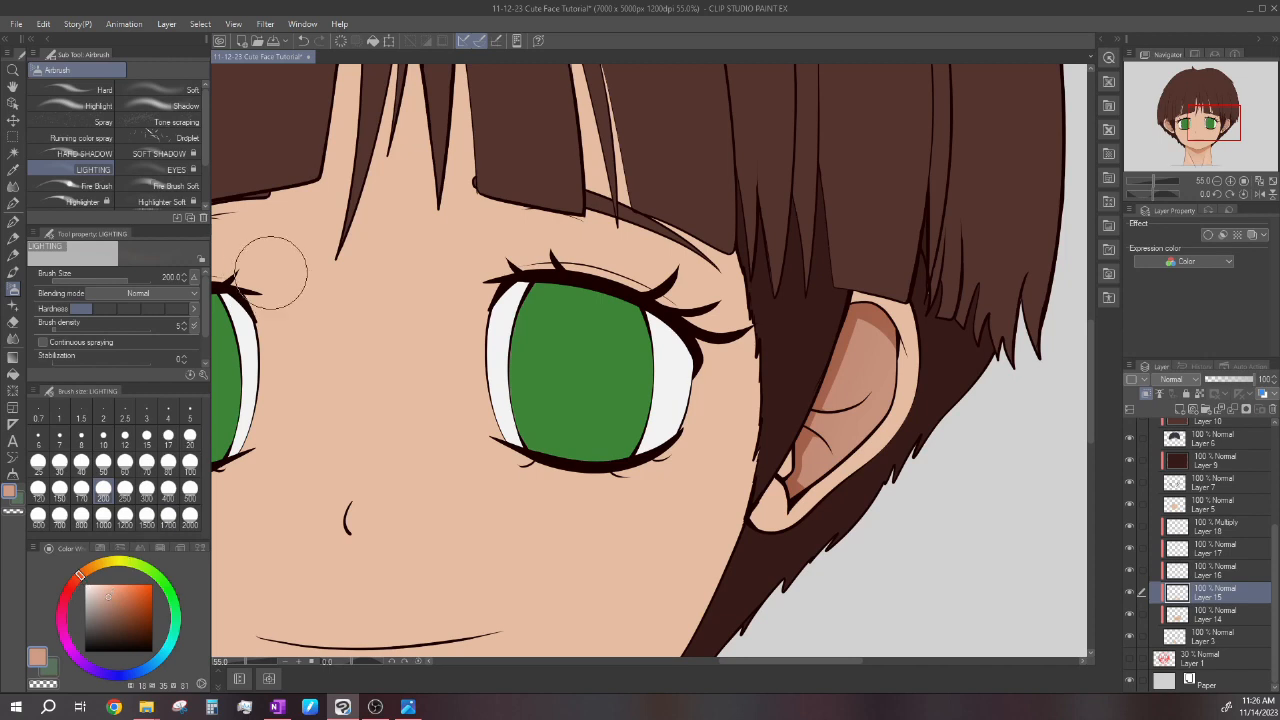
click(190, 461)
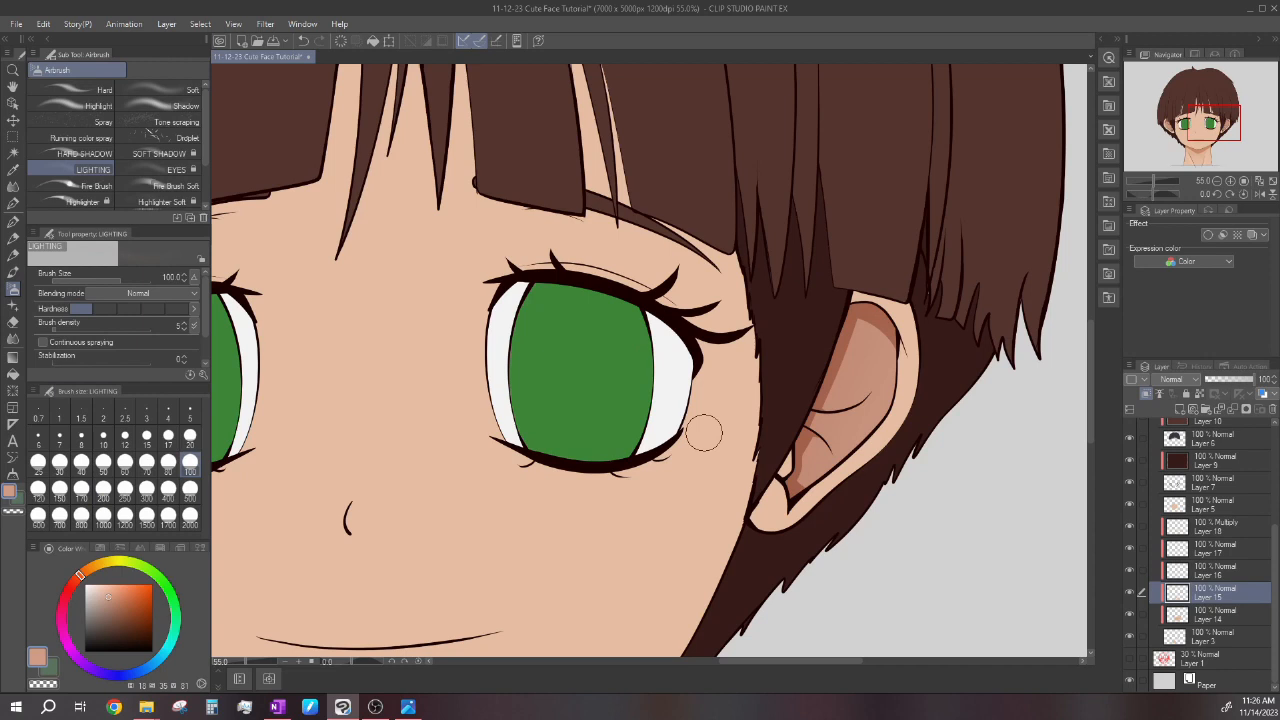
click(59, 488)
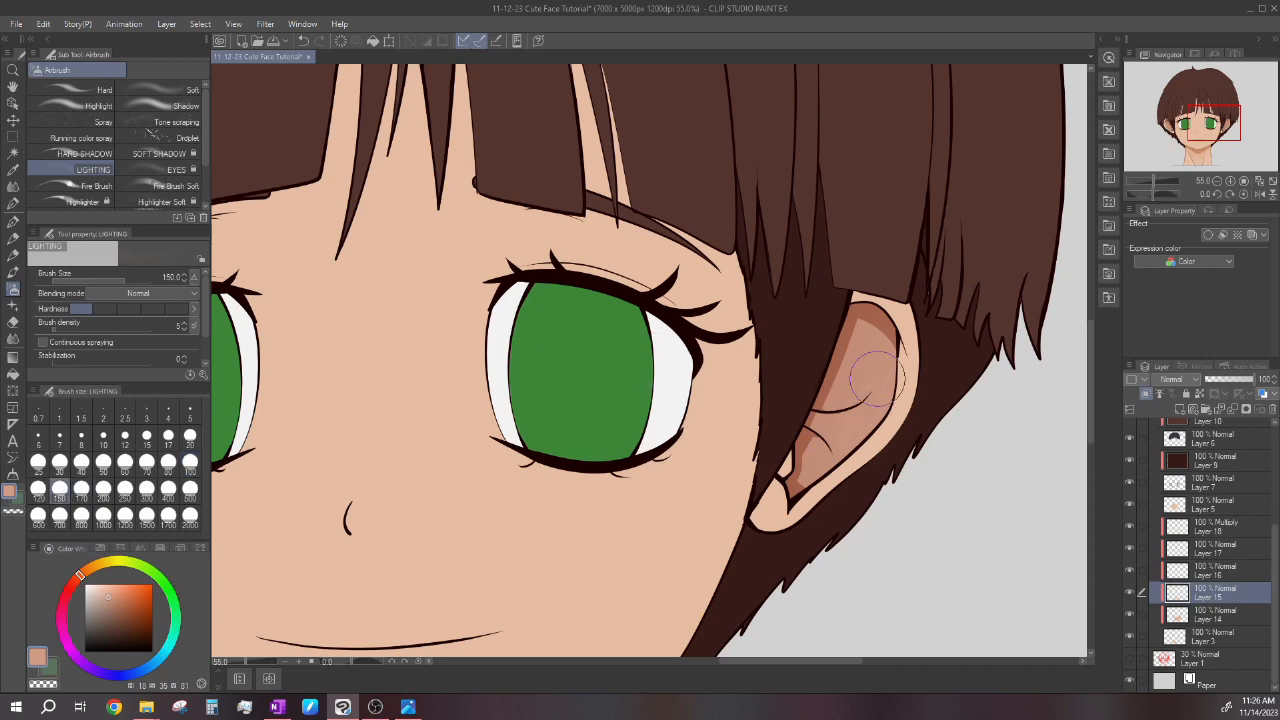
Blend the same skin tone inside the opposite ear at airbrush sizes 150 and 100, and touch up the first ear at size 100.
scroll(906, 365, down, 3)
drag(345, 375, 530, 338)
scroll(530, 338, up, 1)
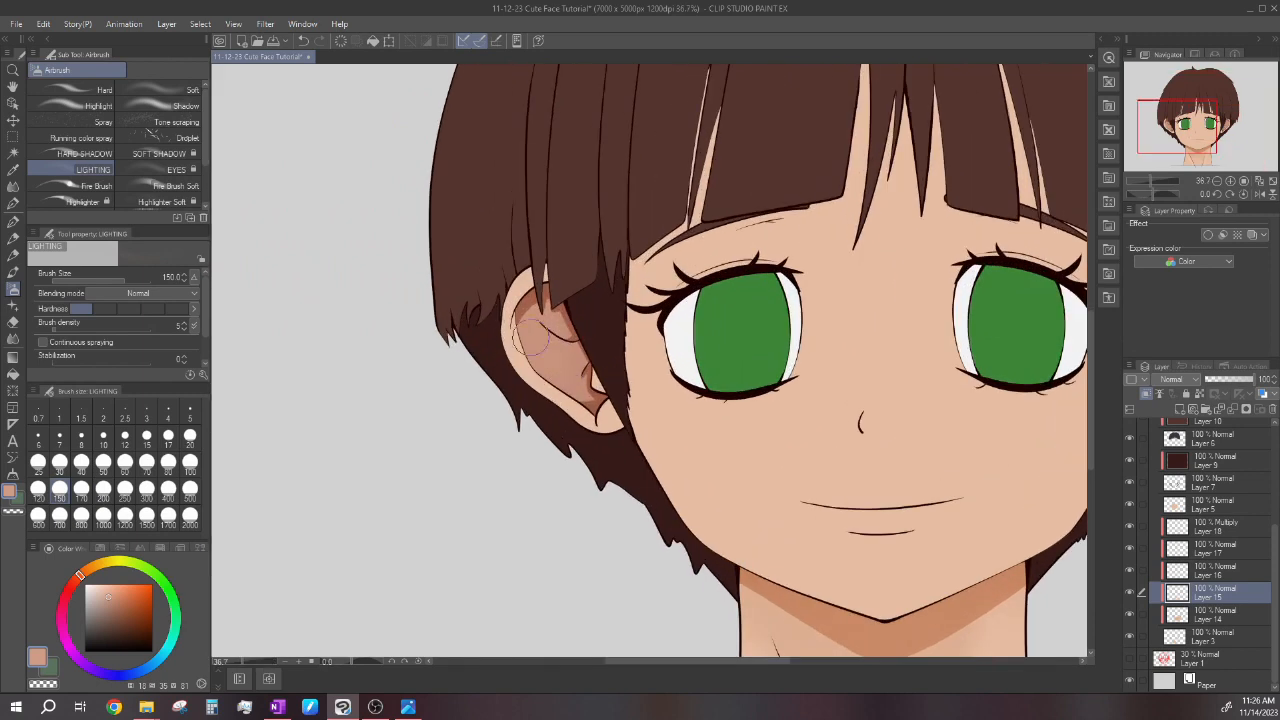
scroll(573, 359, up, 1)
click(189, 464)
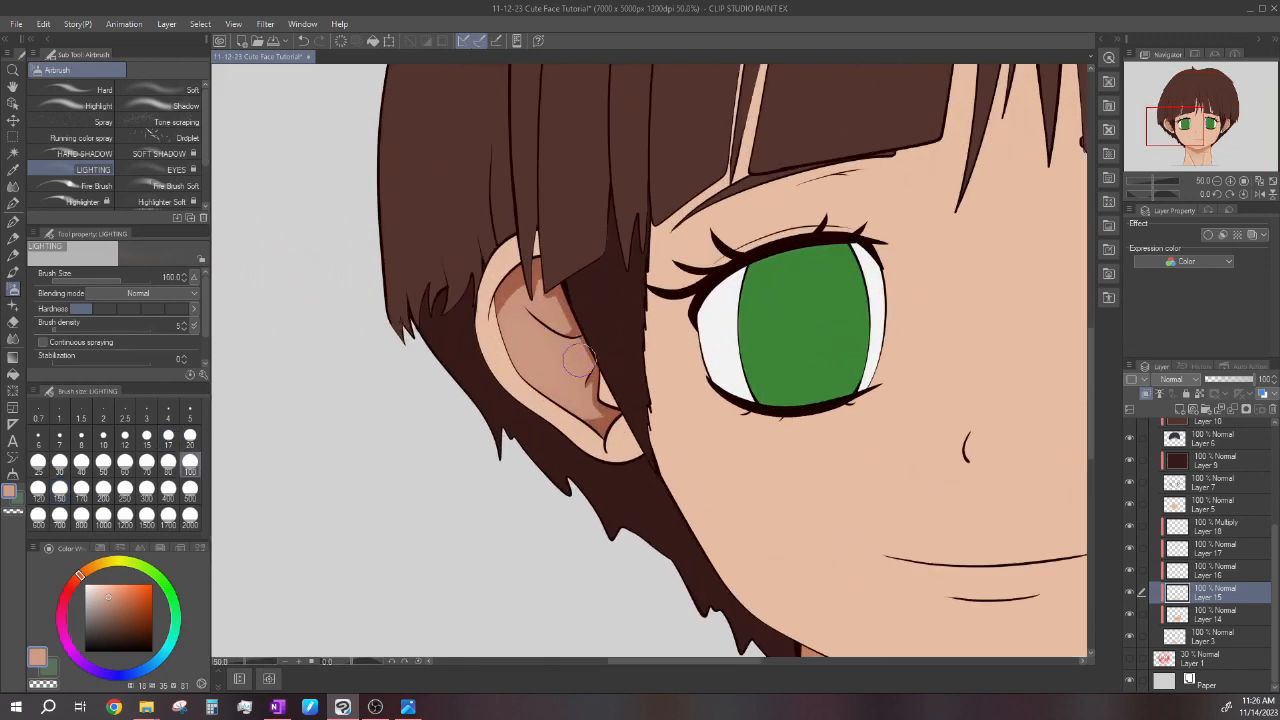
scroll(533, 360, down, 2)
scroll(860, 366, up, 1)
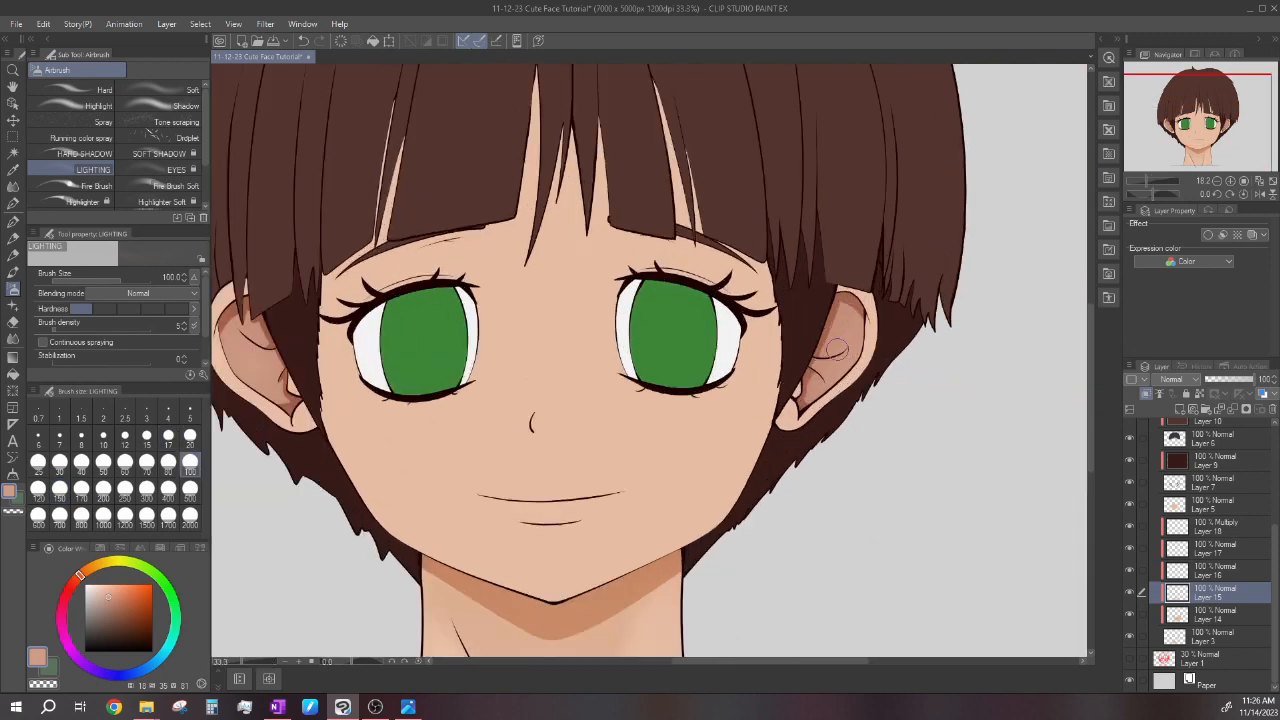
Check the softened ears against the whole head and save the drawing.
scroll(828, 372, down, 4)
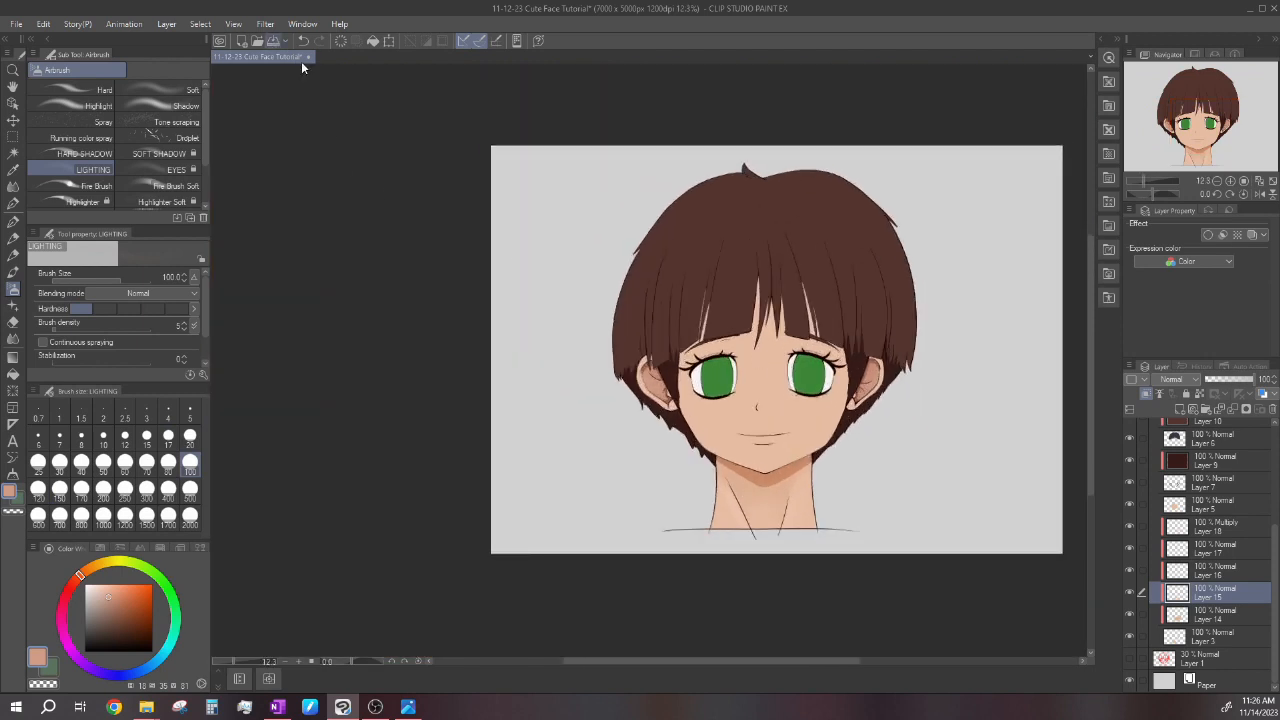
scroll(800, 345, down, 1)
scroll(806, 344, up, 2)
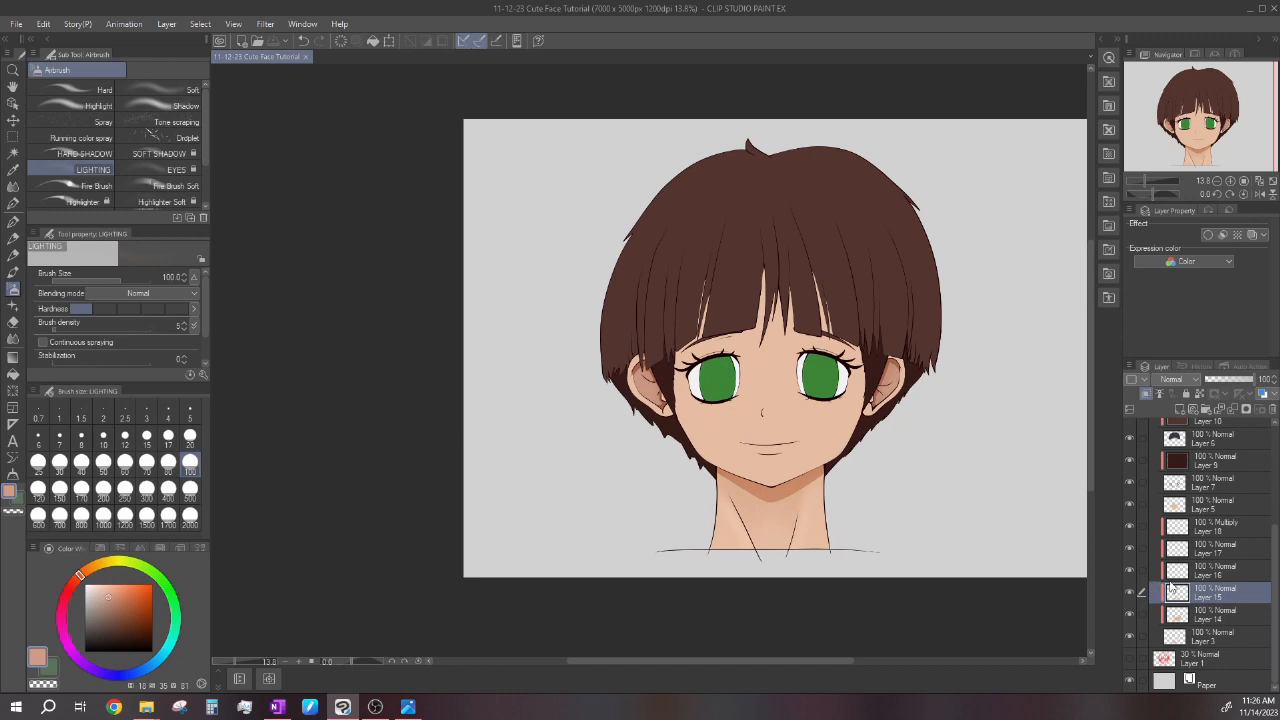
Identify the face colour layer, add a new layer clipped to it, and sample a skin shadow tone, about H 24, S 34, V 87.
click(1203, 512)
click(1130, 500)
click(1130, 500)
click(1130, 500)
click(1130, 500)
click(1146, 395)
click(1146, 395)
alt+click(798, 420)
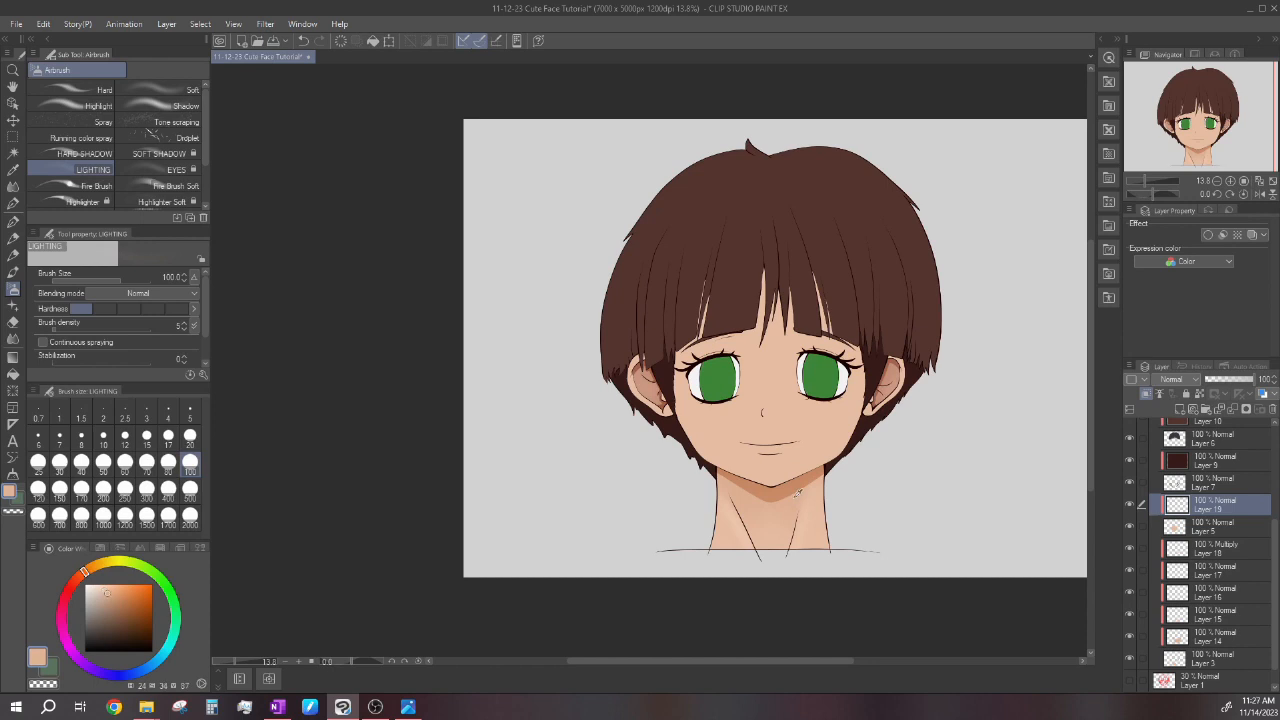
Set the LIGHTING airbrush to size 700 and save the drawing.
scroll(729, 530, down, 3)
scroll(928, 372, up, 2)
click(189, 490)
scroll(680, 404, up, 1)
click(59, 516)
scroll(663, 370, down, 2)
scroll(606, 398, up, 1)
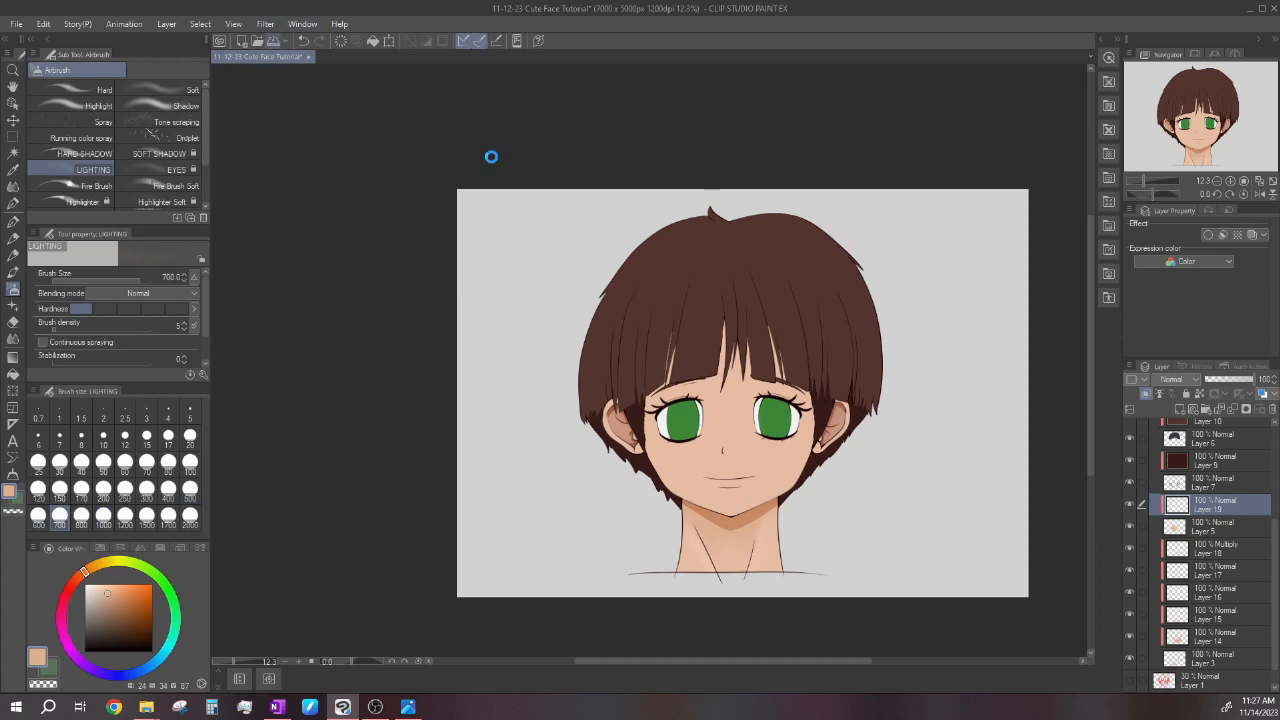
scroll(742, 380, up, 1)
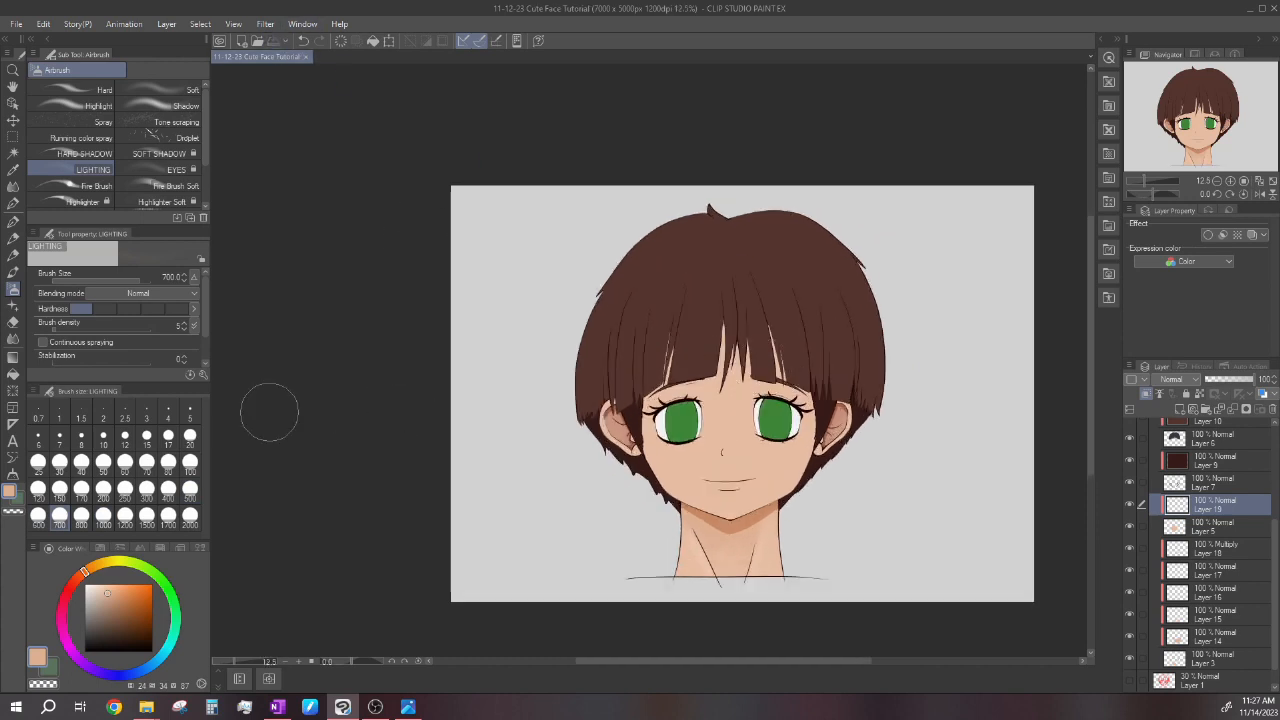
Airbrush soft shading onto the forehead under the bangs and around the face at size 600.
click(38, 516)
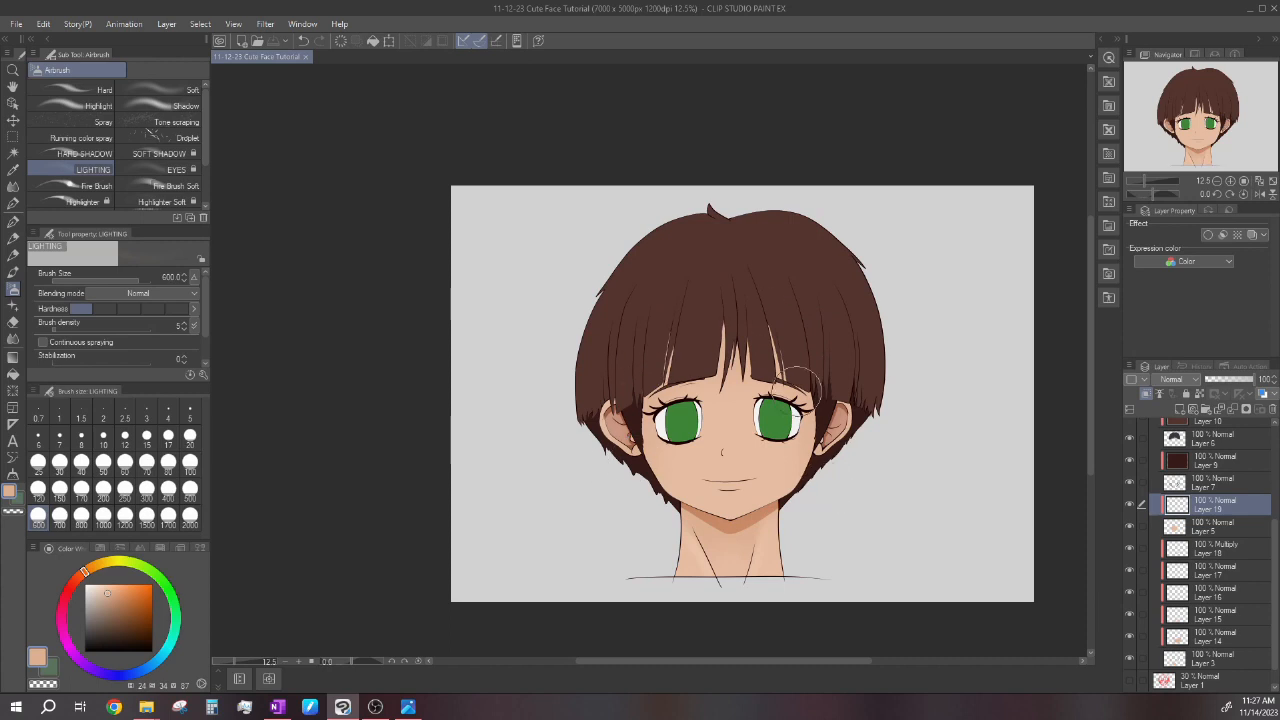
mouse_move(703, 330)
mouse_down()
mouse_move(664, 326)
mouse_move(657, 357)
mouse_up()
scroll(686, 408, down, 1)
scroll(686, 408, up, 2)
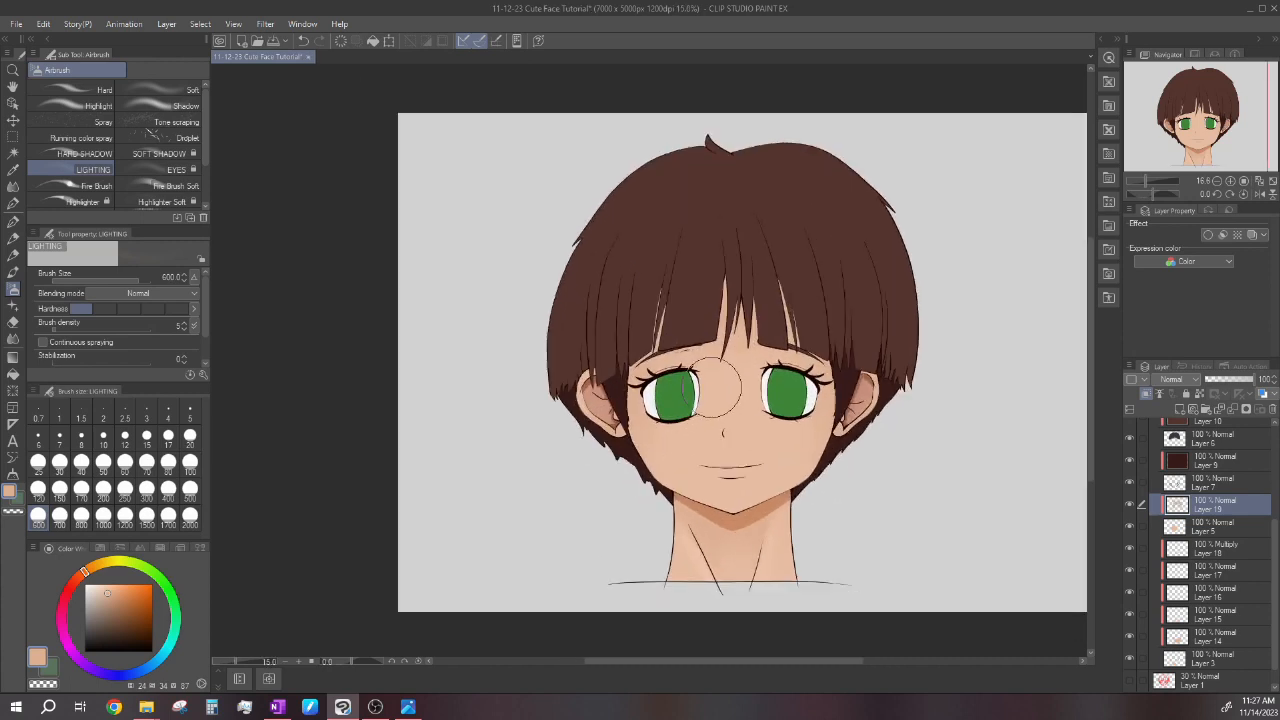
Add another clipped face layer and airbrush a lighter skin tone, about H 24, S 30, V 90, over the face's shading at size 400.
click(1180, 409)
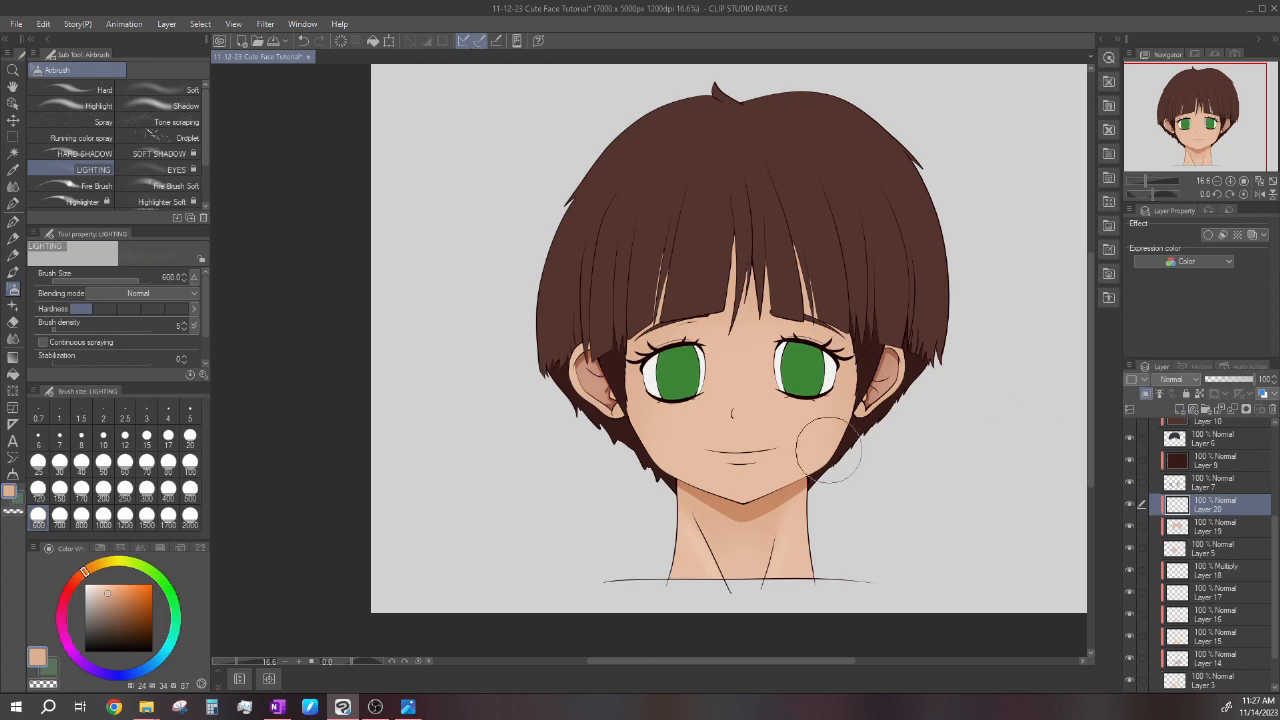
scroll(743, 393, up, 1)
click(190, 488)
click(168, 488)
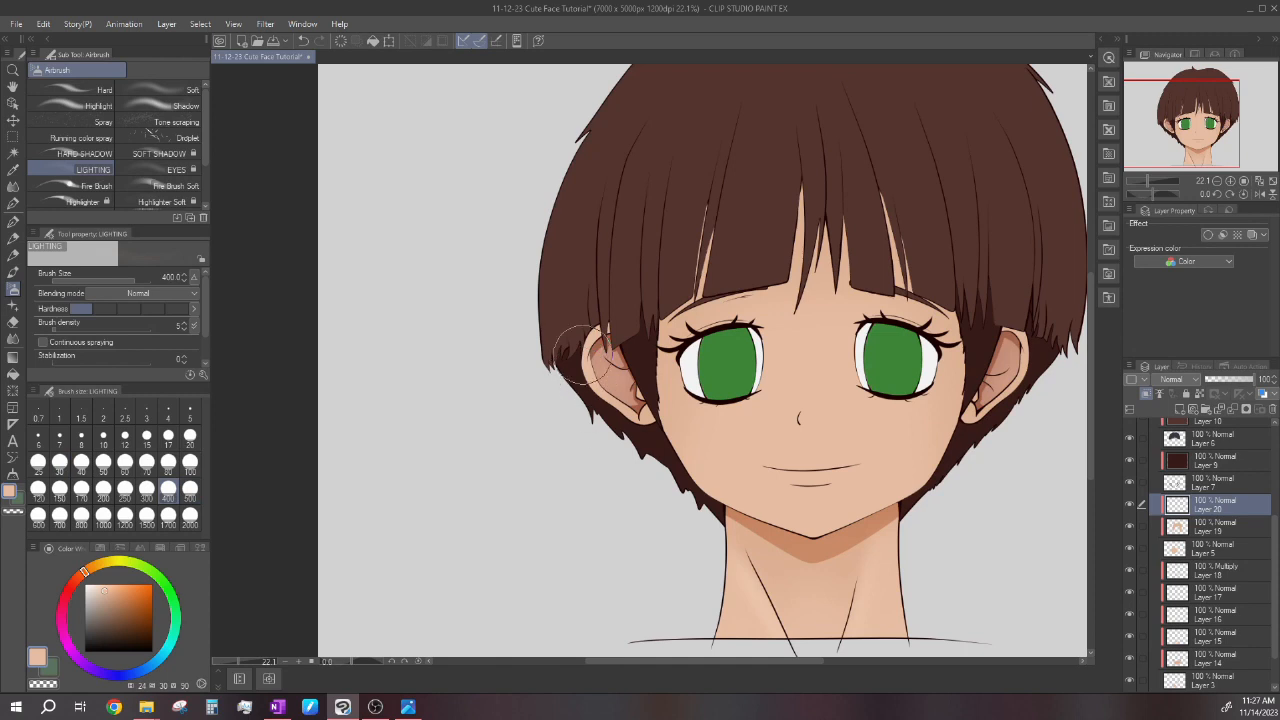
scroll(582, 429, down, 1)
drag(1012, 389, 870, 411)
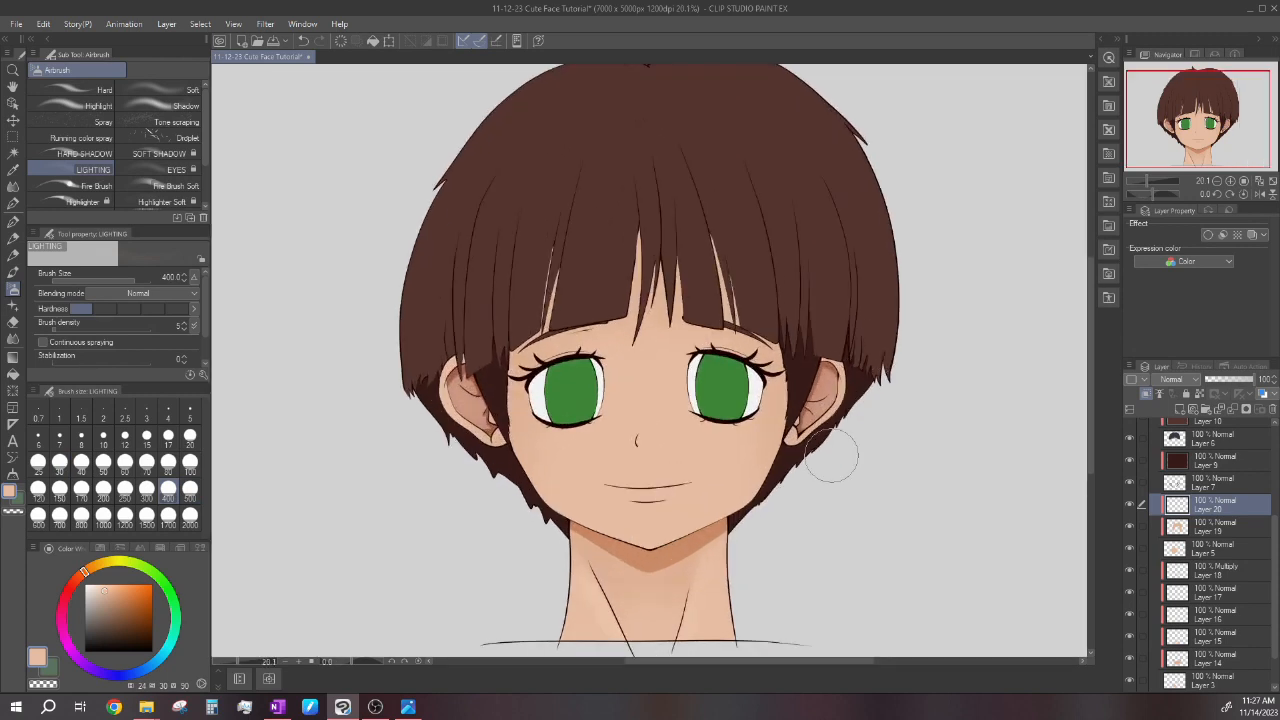
Continue blending the lighter skin tone across the face with the airbrush at size 500.
scroll(830, 410, down, 1)
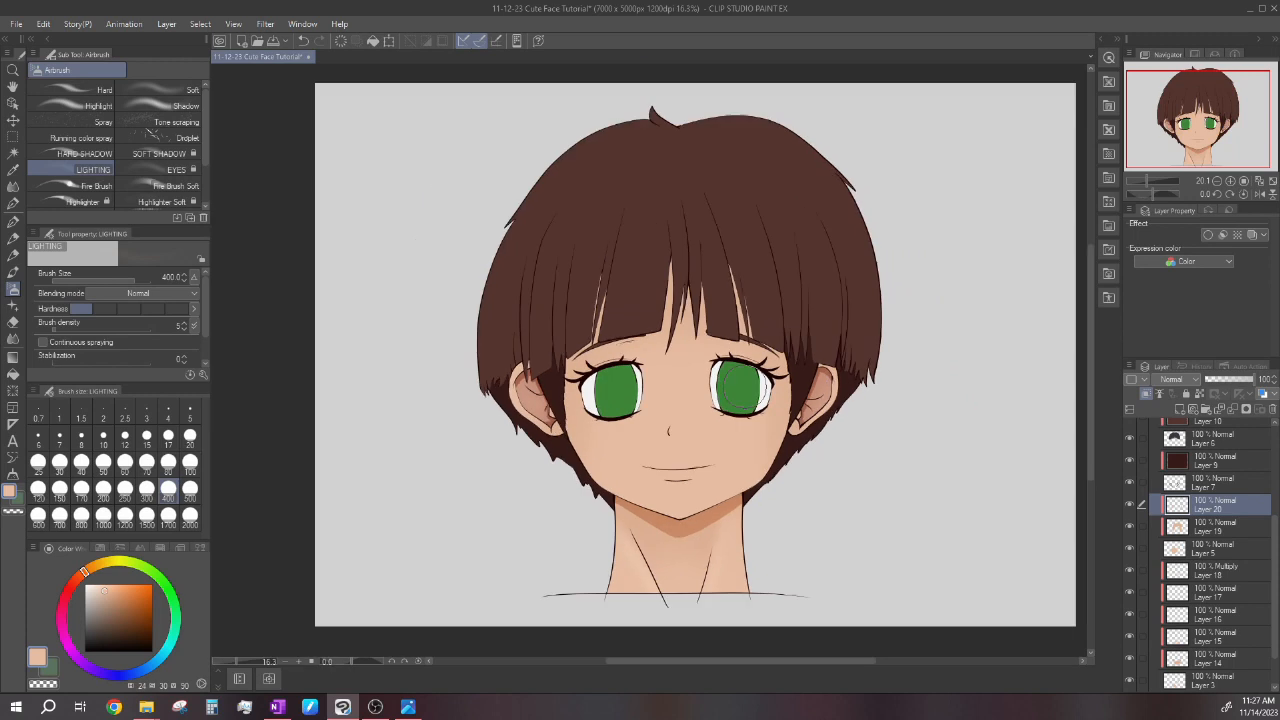
scroll(560, 450, up, 2)
click(192, 494)
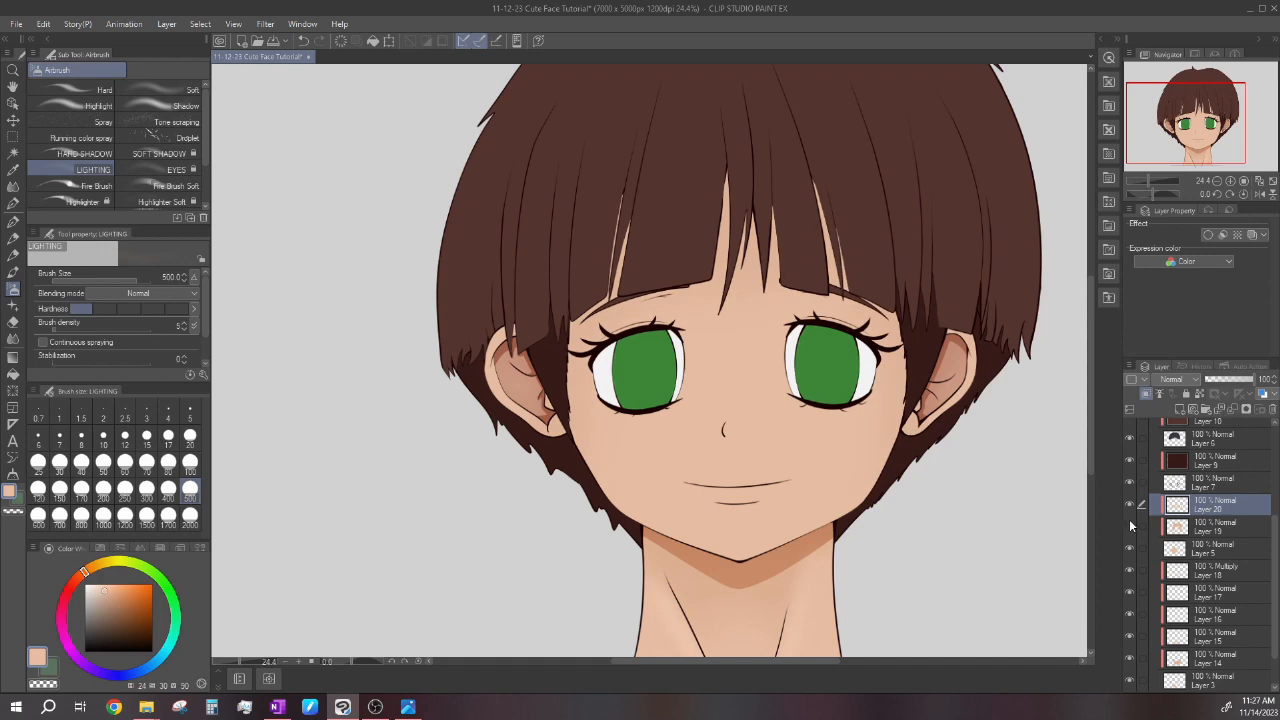
Compare the face shading up close and against the whole head, and save the drawing.
scroll(700, 398, down, 2)
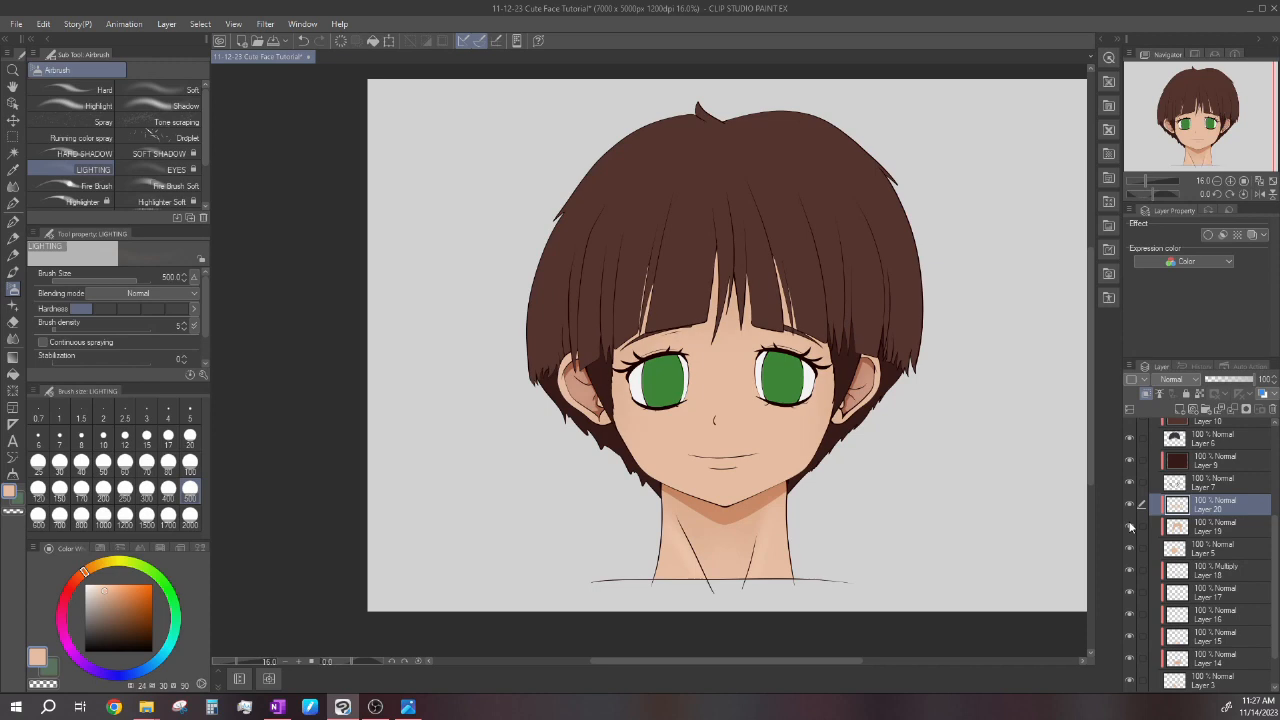
scroll(815, 445, up, 3)
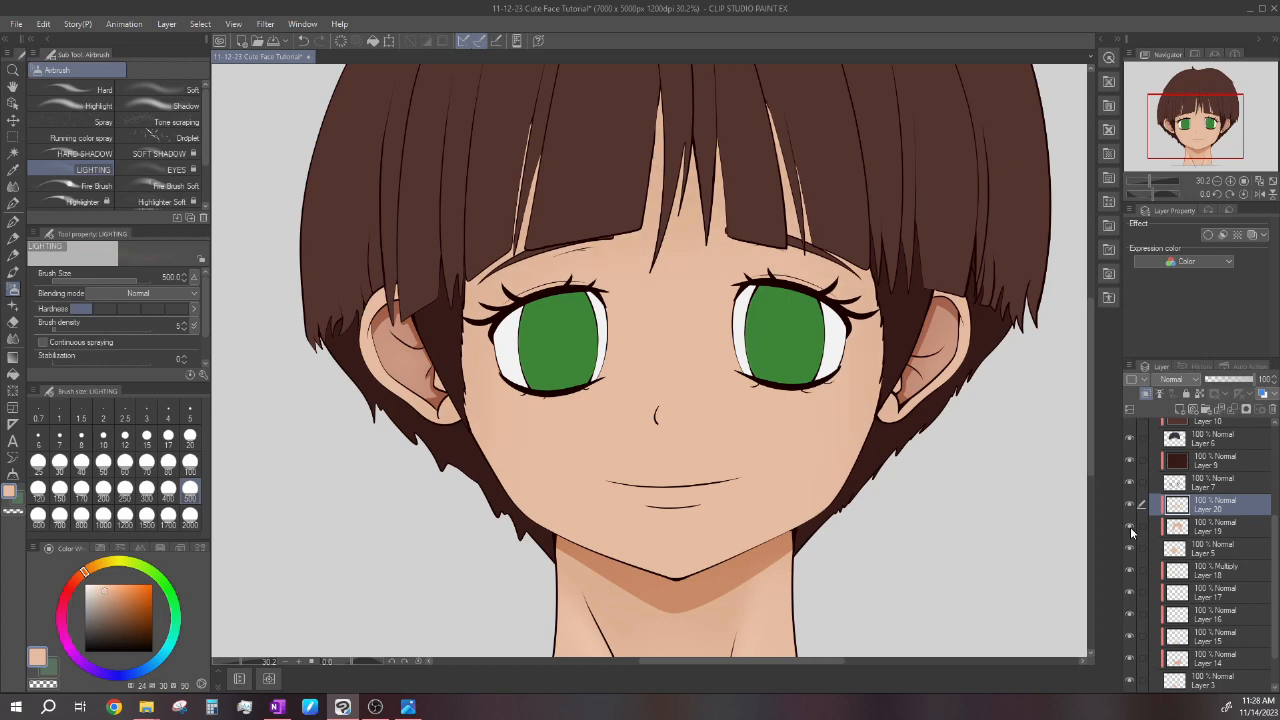
scroll(709, 434, down, 4)
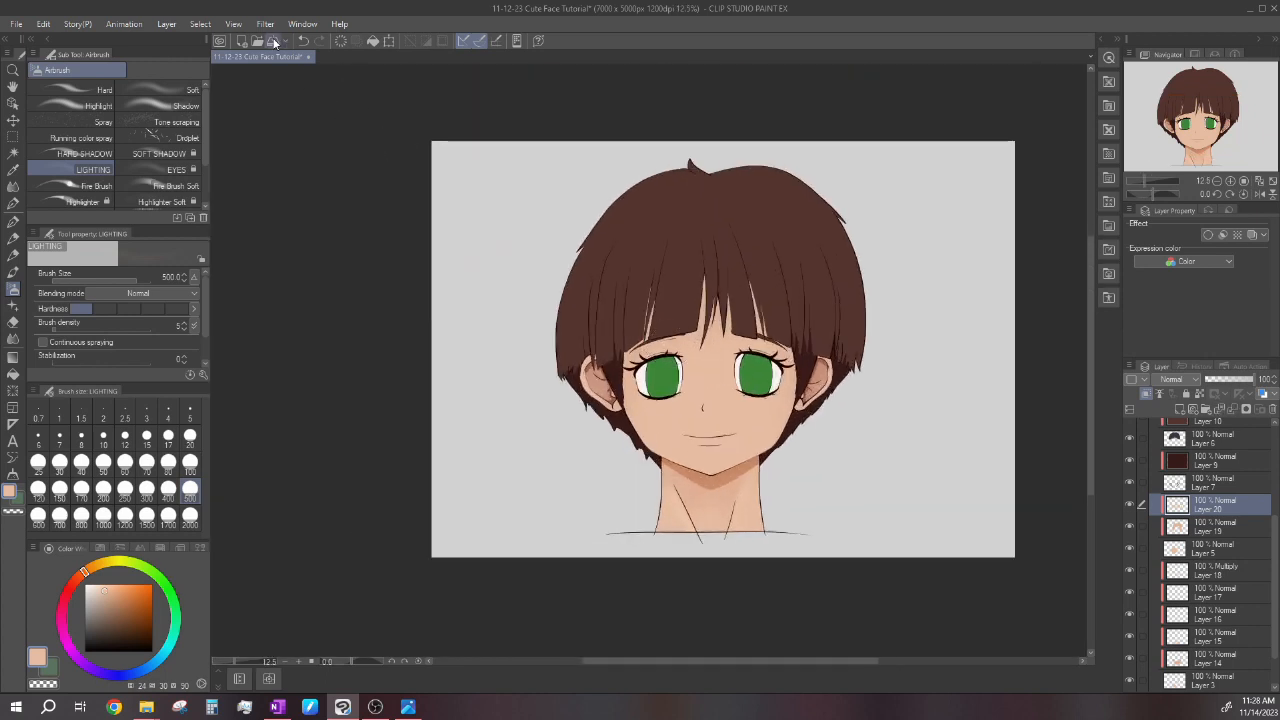
scroll(762, 344, down, 1)
scroll(780, 370, up, 3)
scroll(805, 395, down, 1)
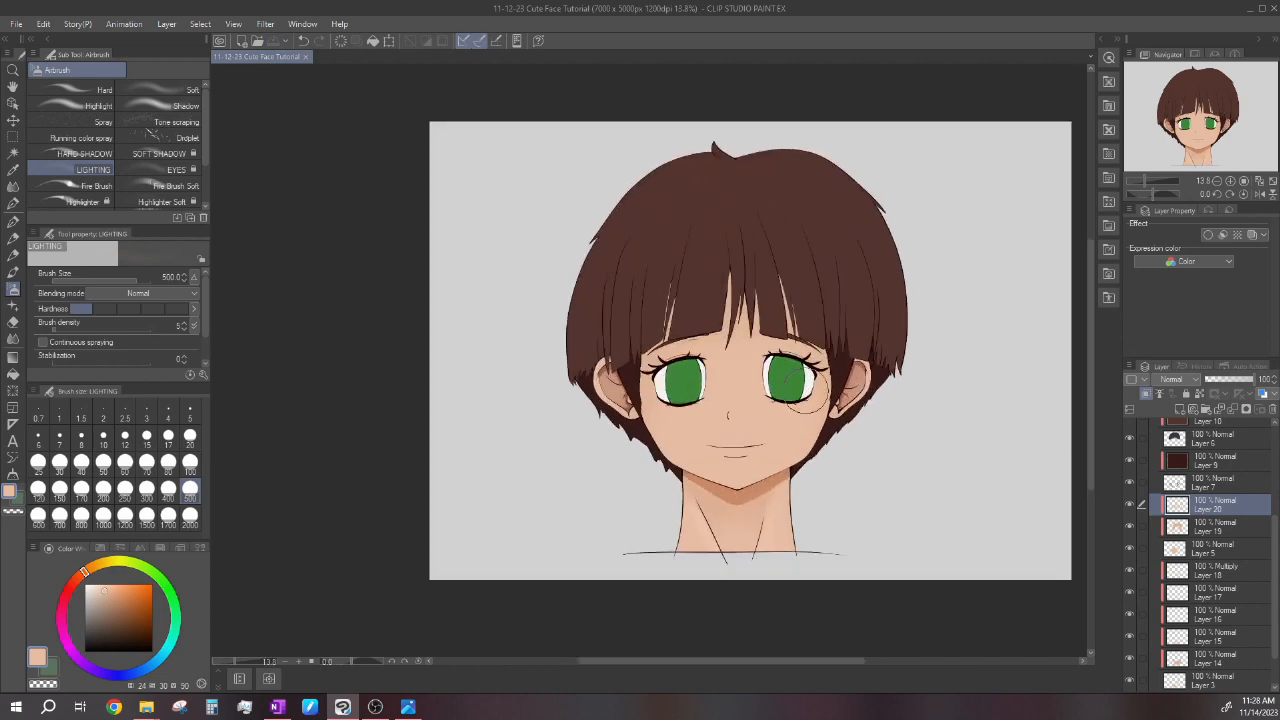
Add another clipped face layer and airbrush a pale skin highlight, about H 25, S 27, V 93, over the face at size 1000.
click(1180, 411)
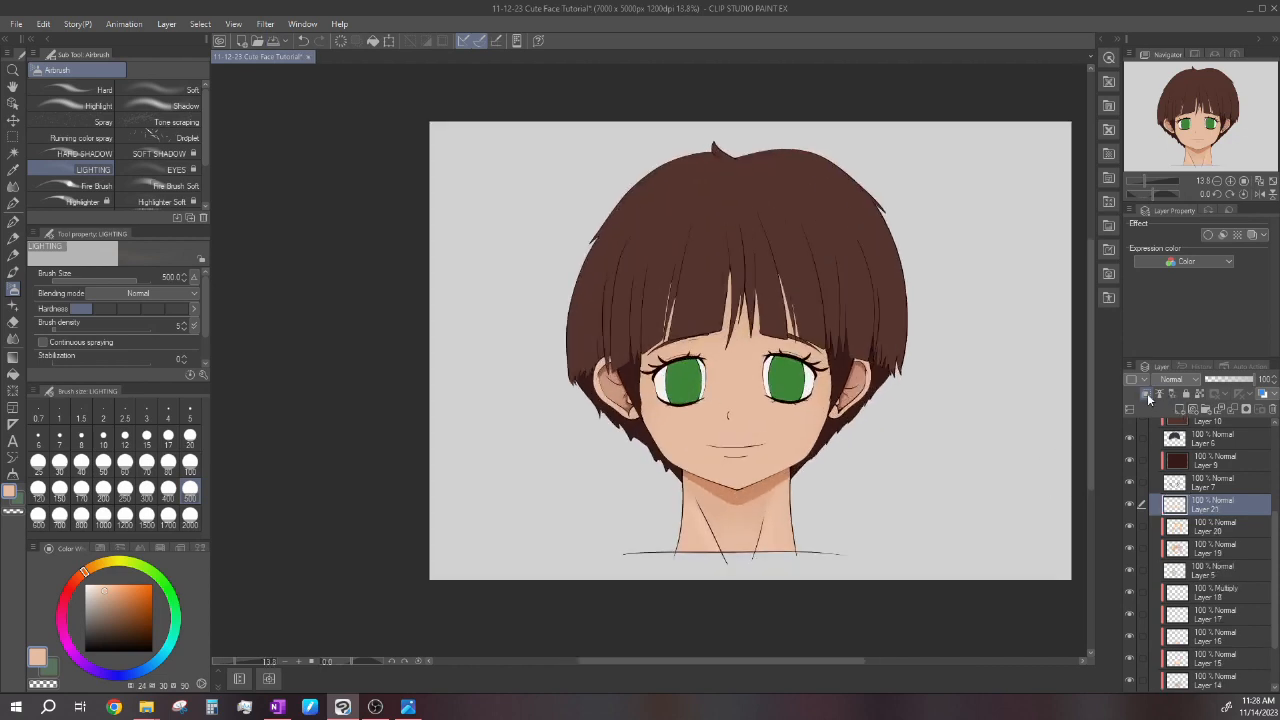
scroll(740, 400, up, 2)
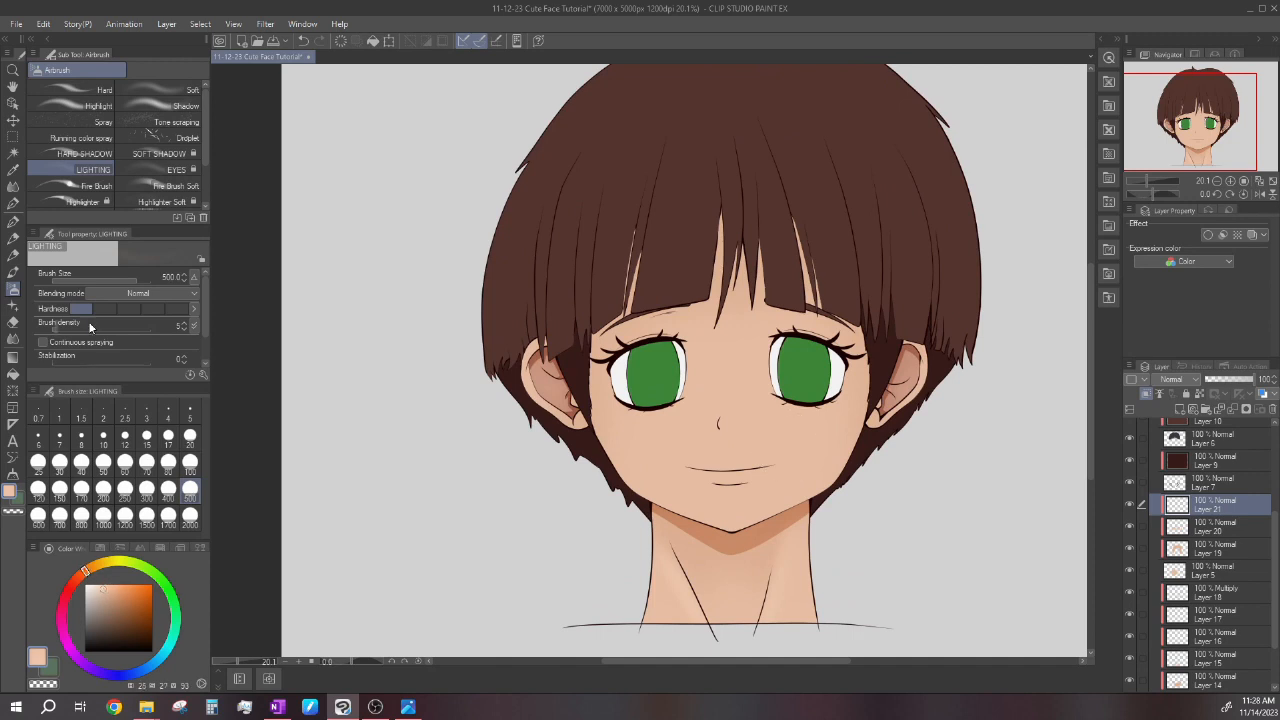
click(103, 514)
scroll(656, 383, down, 2)
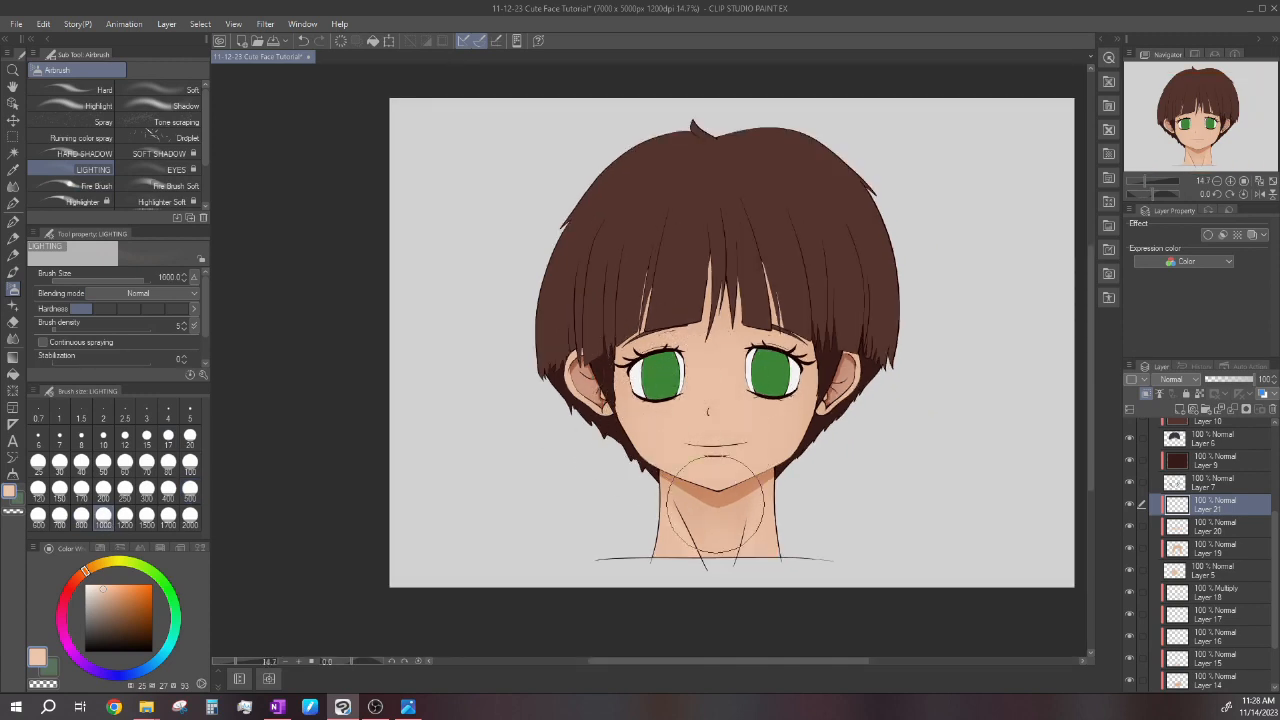
scroll(661, 370, down, 1)
scroll(661, 370, up, 2)
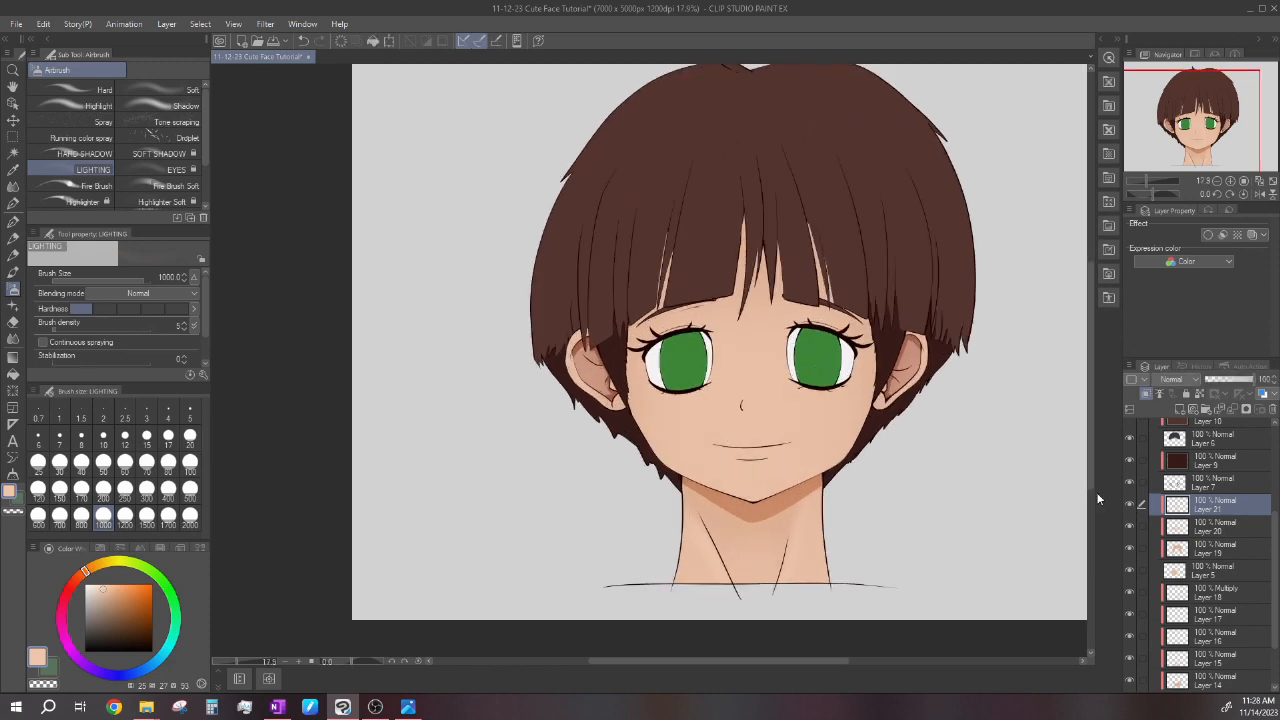
Refine the pale highlight on the face and cheeks with the airbrush at sizes 500 and 300.
scroll(420, 460, up, 1)
click(190, 488)
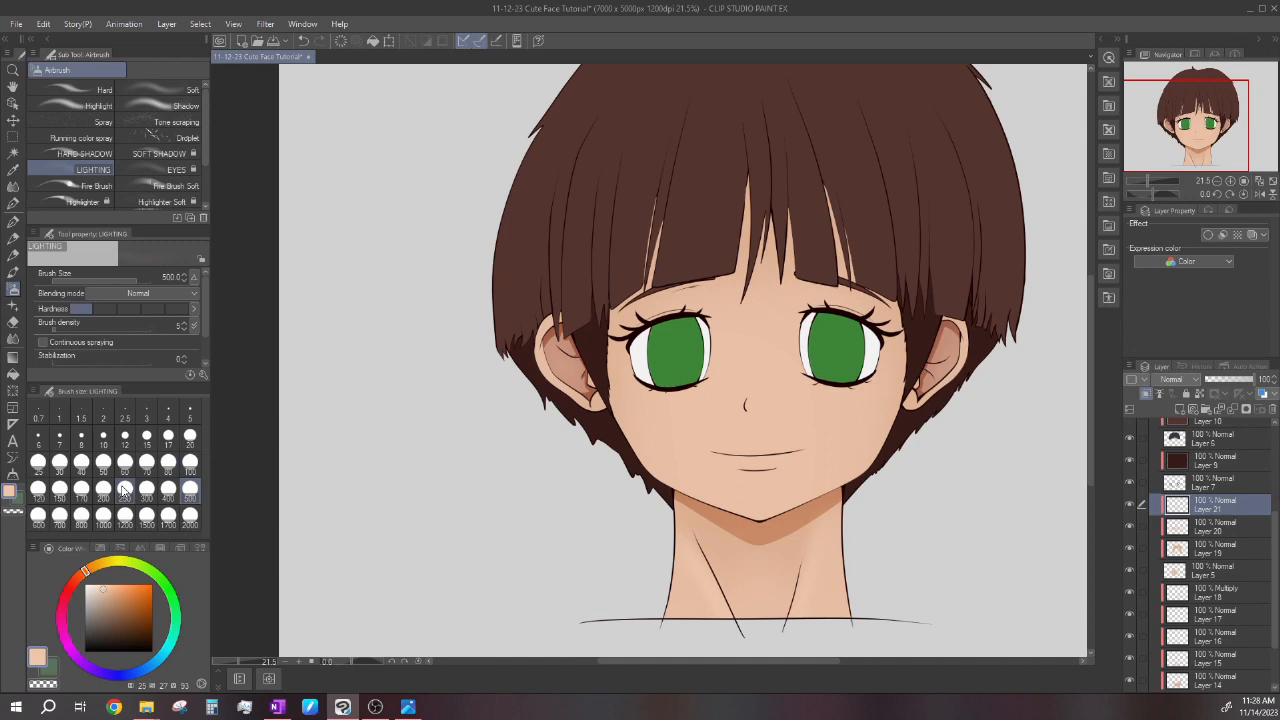
scroll(665, 408, up, 2)
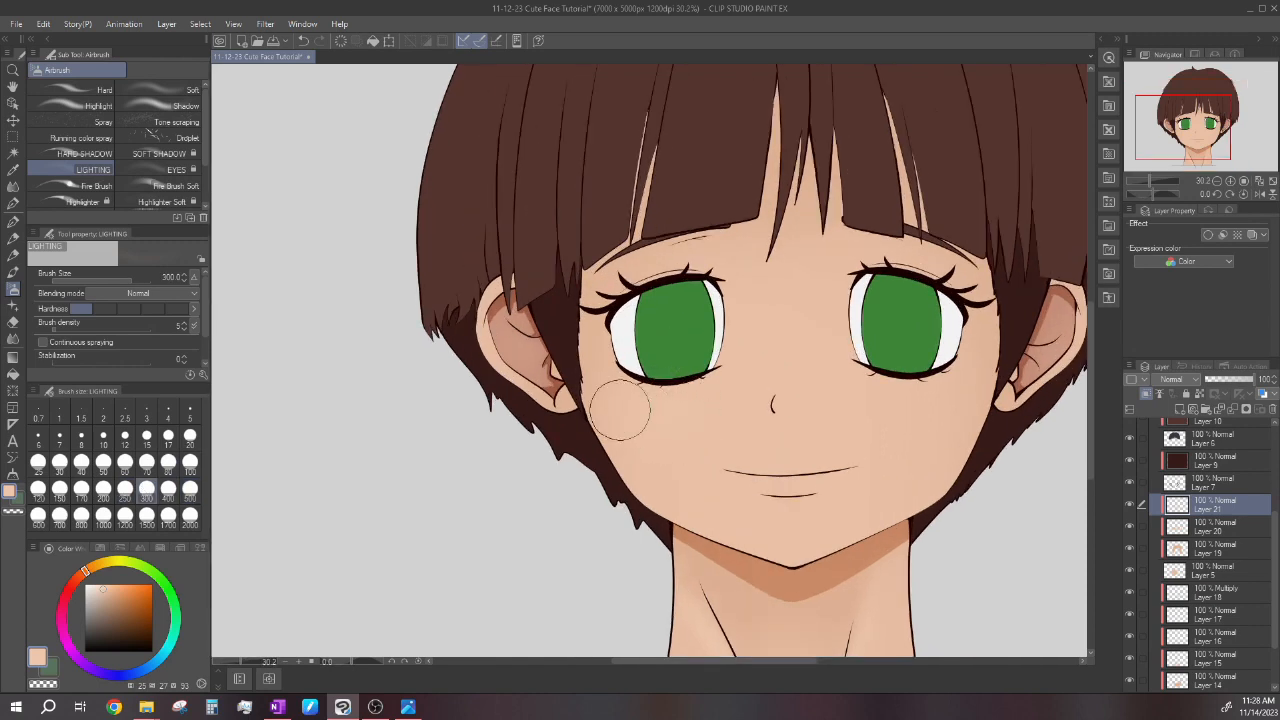
scroll(940, 412, down, 5)
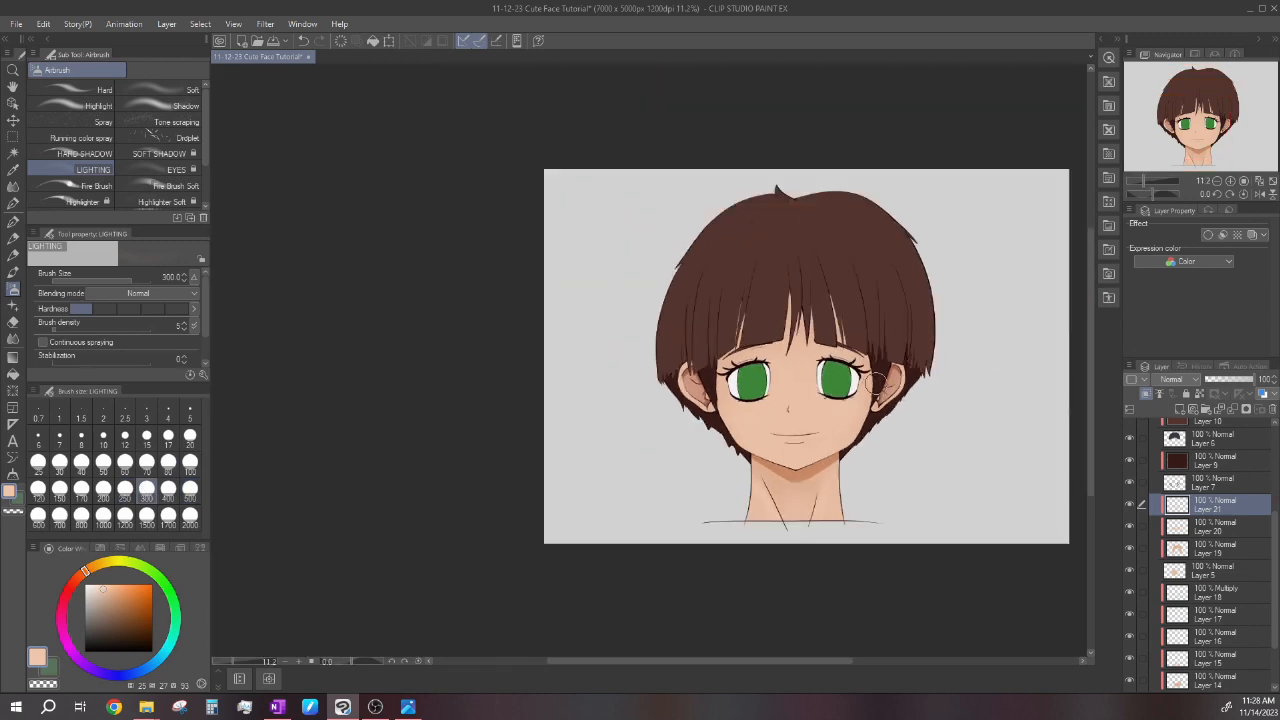
Toggle the pale highlight layer's visibility and compare the face shading up close and against the whole head.
click(1130, 505)
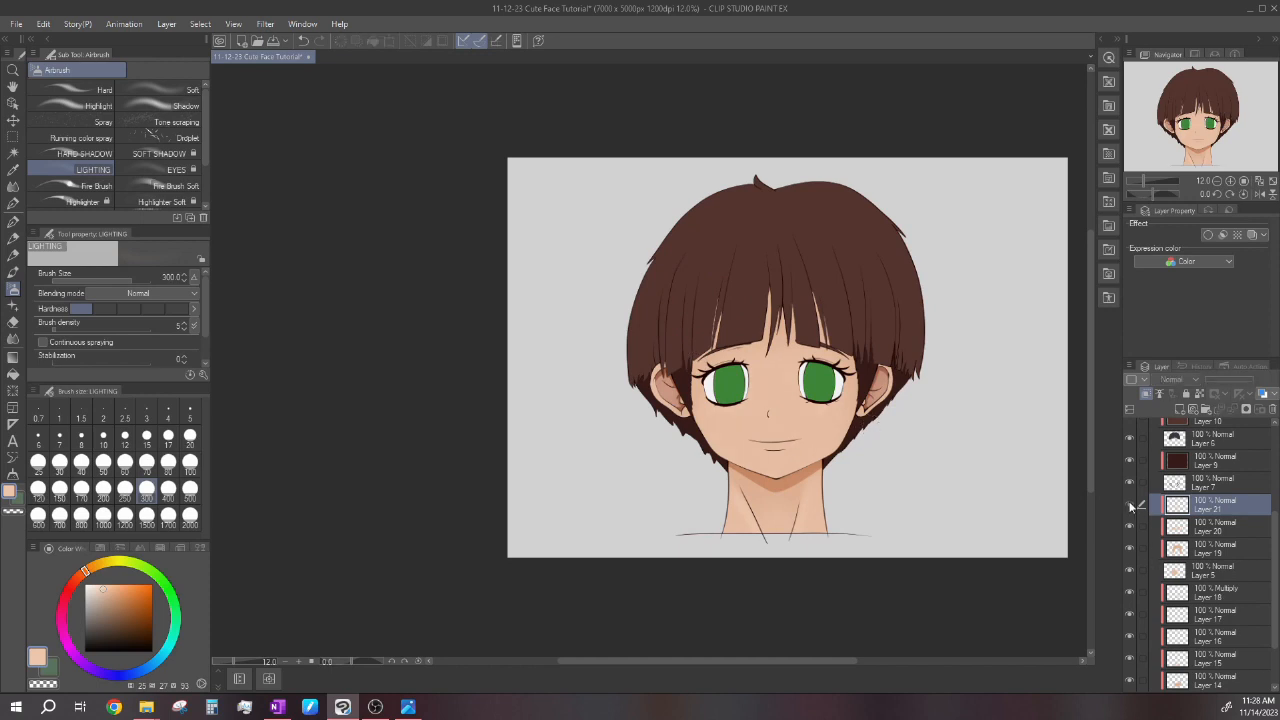
scroll(790, 370, up, 3)
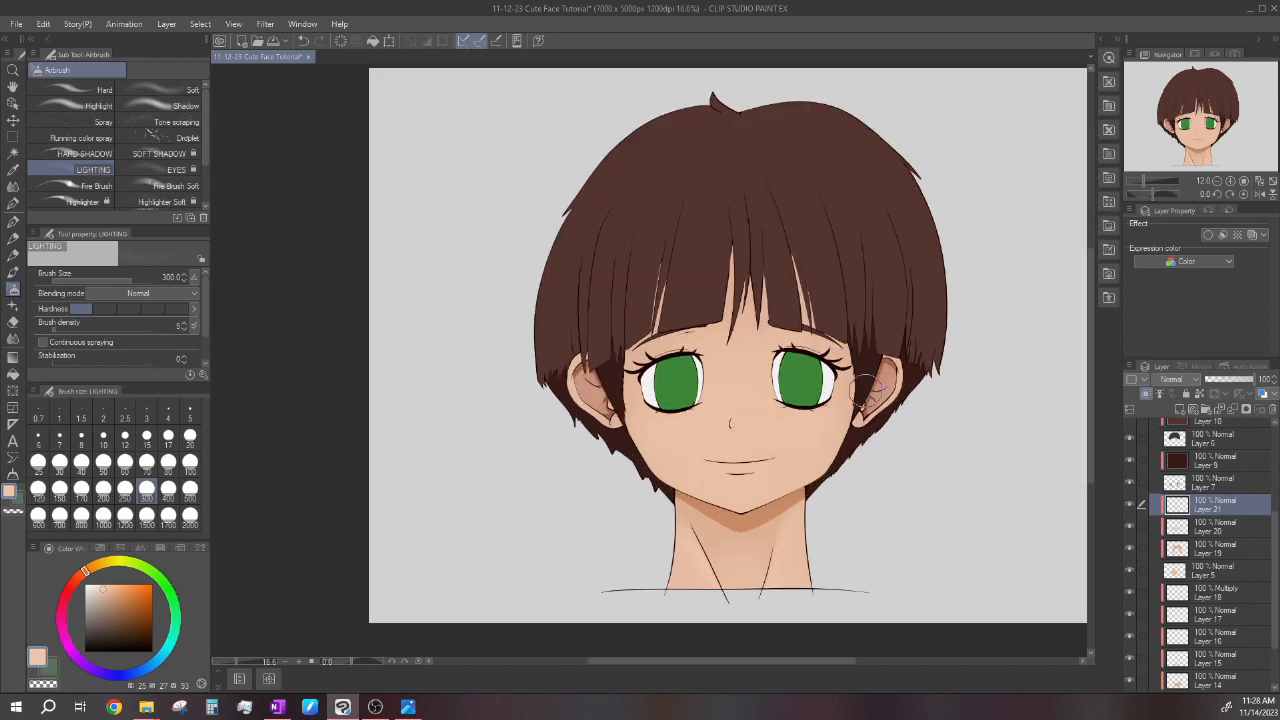
scroll(790, 370, down, 1)
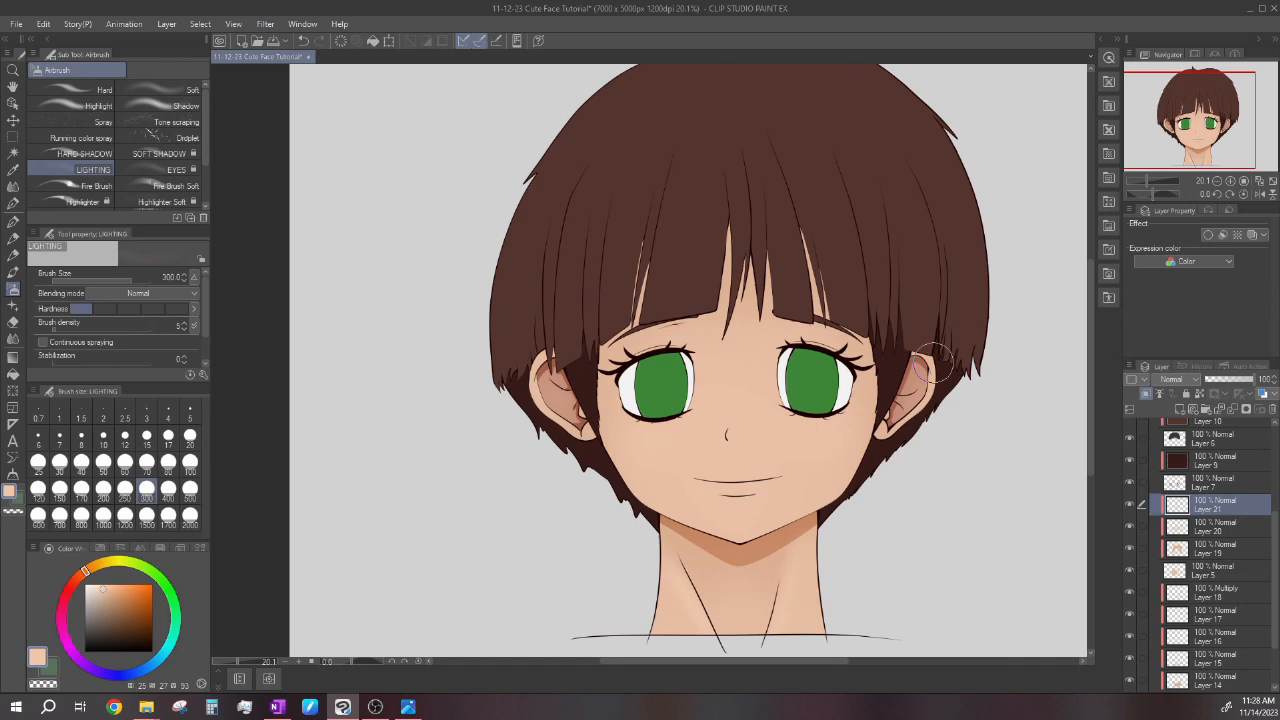
scroll(790, 370, up, 1)
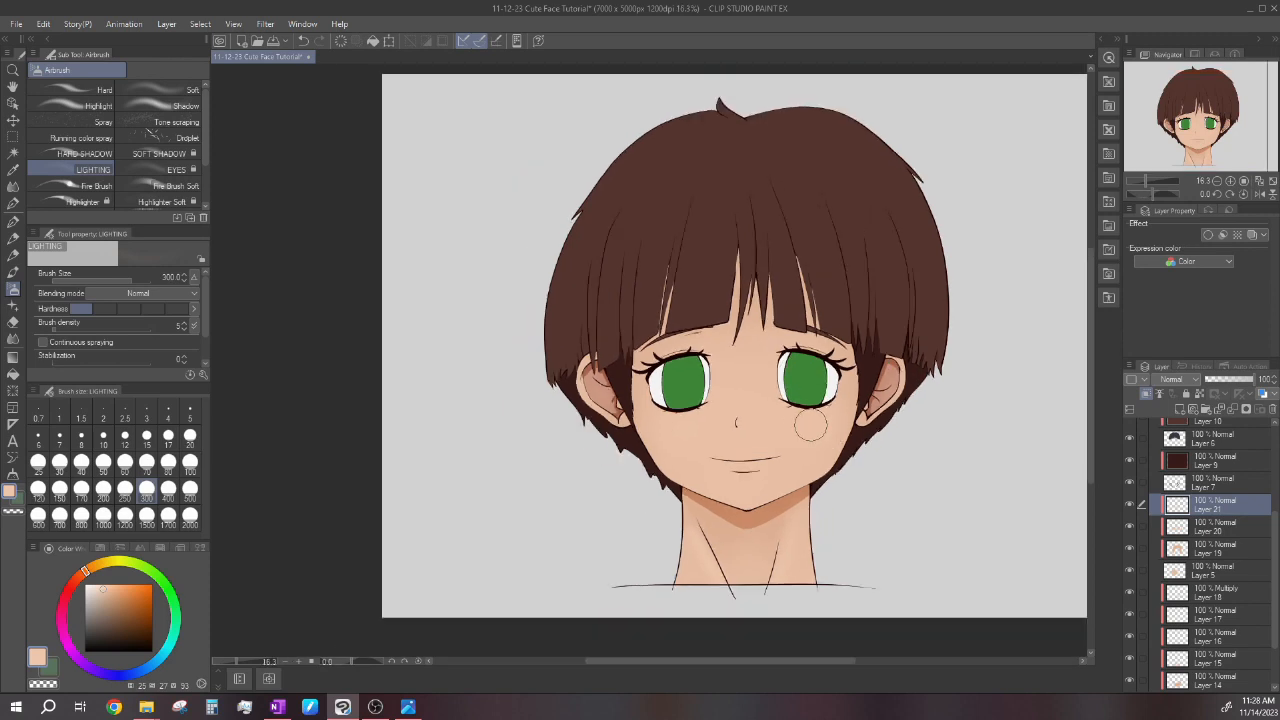
scroll(790, 405, up, 2)
Add another clipped face layer in Multiply mode and ready the G-pen at size 30 with the neck's skin tone, H 23, S 34, V 87.
click(1180, 410)
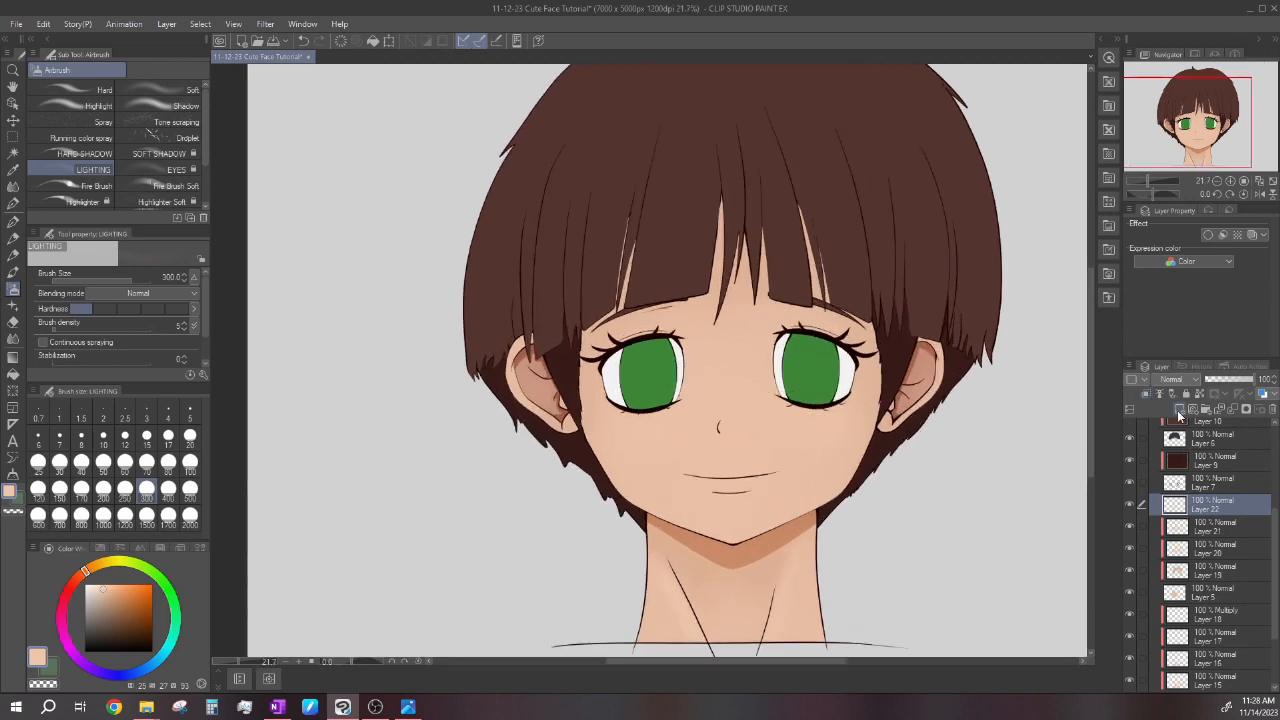
scroll(827, 237, up, 2)
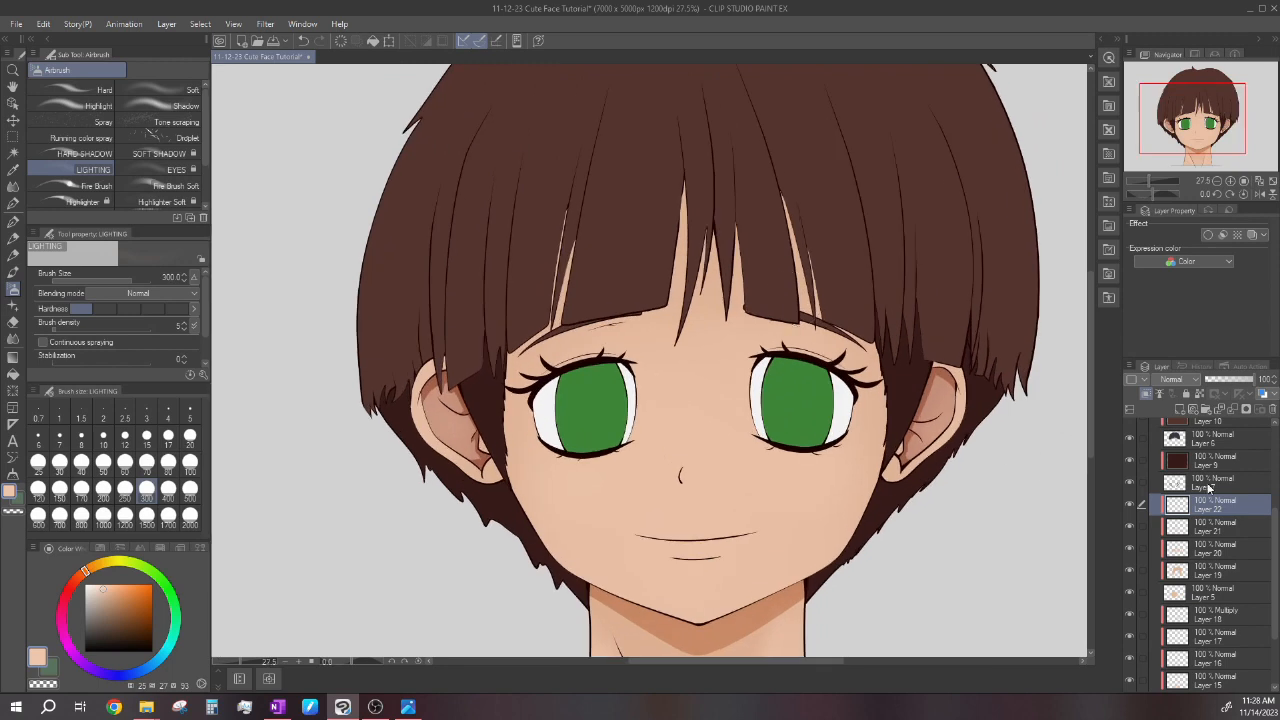
scroll(857, 286, down, 1)
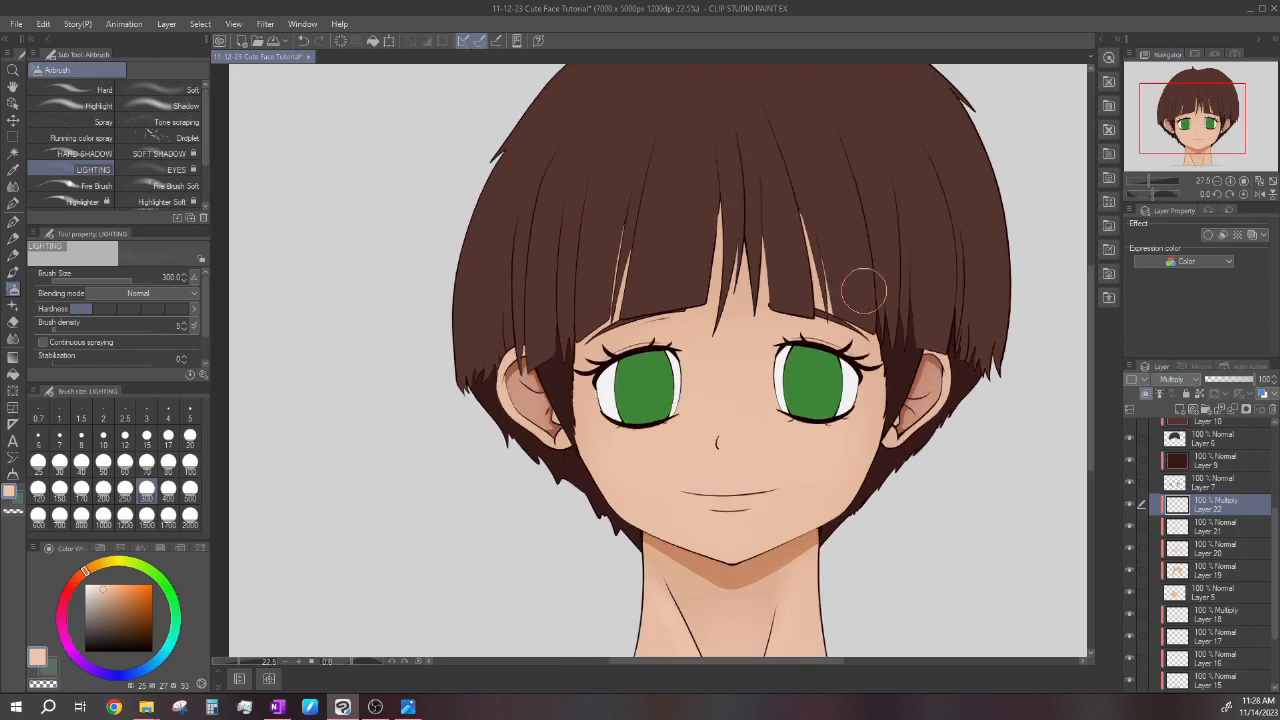
click(13, 222)
scroll(700, 450, up, 3)
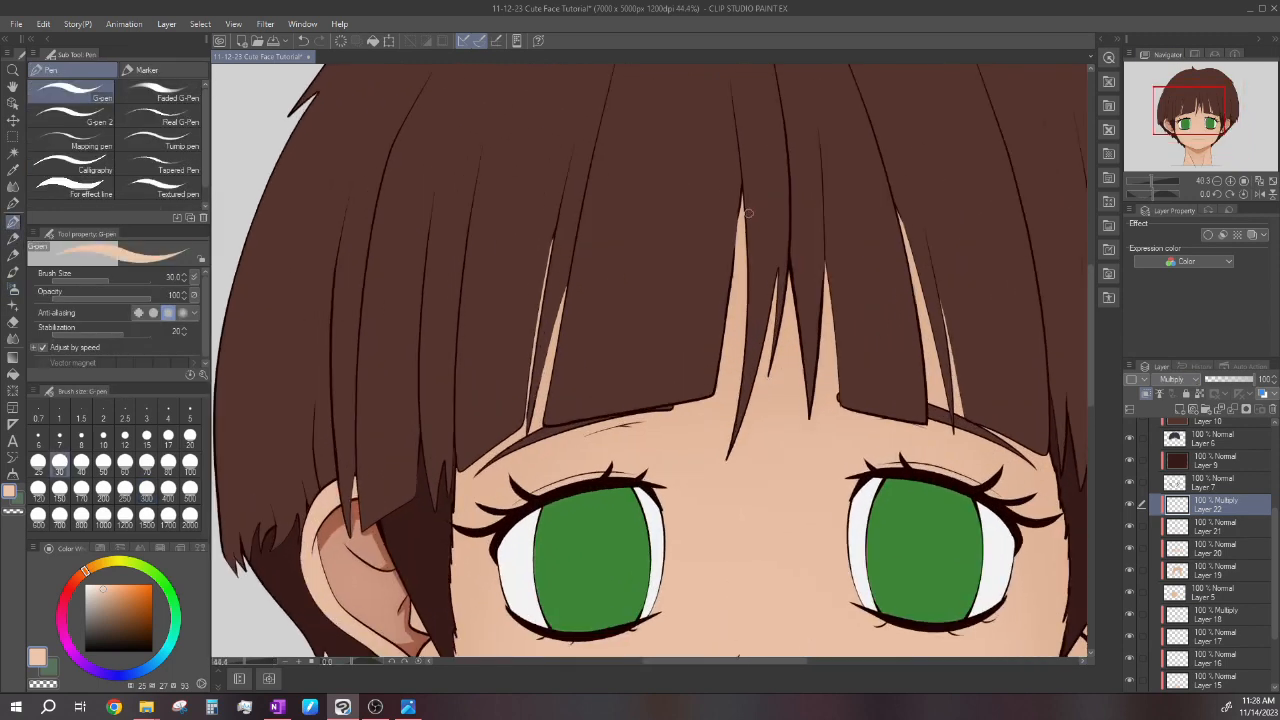
scroll(700, 450, down, 2)
scroll(784, 627, up, 1)
alt+click(784, 627)
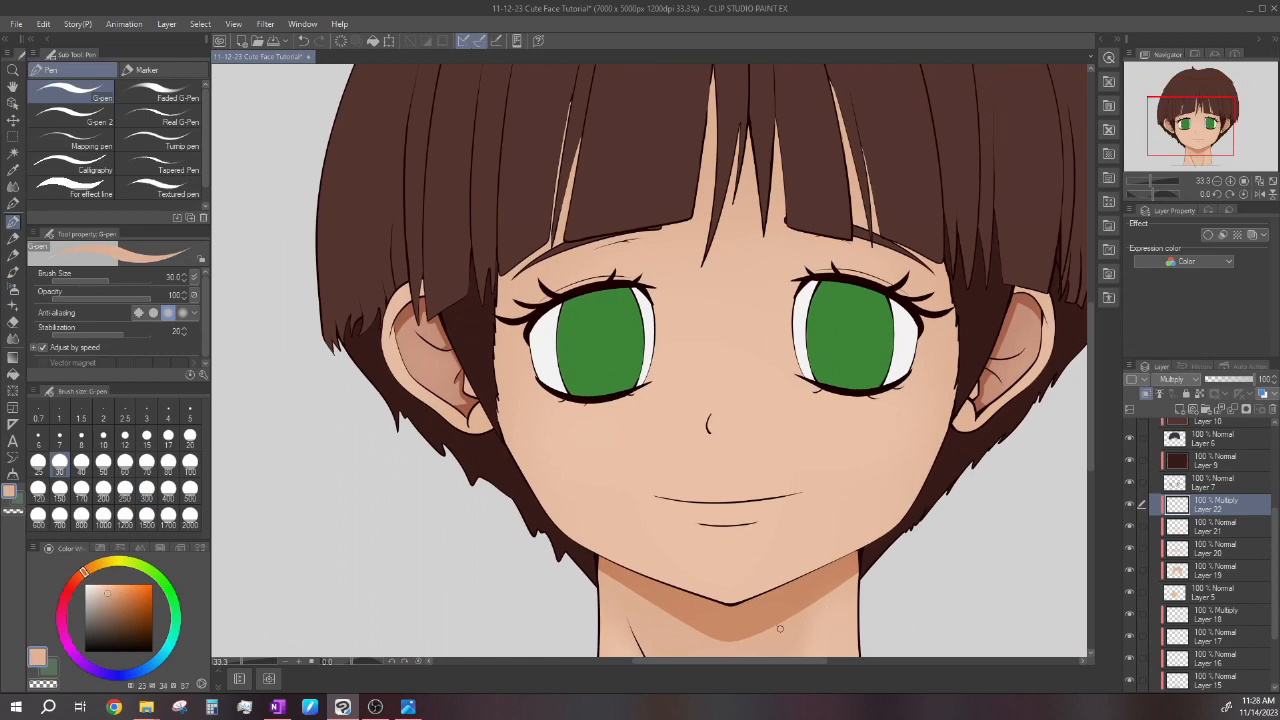
Paint hard-edged Multiply shadows on the forehead in the gaps between the central bangs.
scroll(780, 628, down, 2)
scroll(725, 497, up, 5)
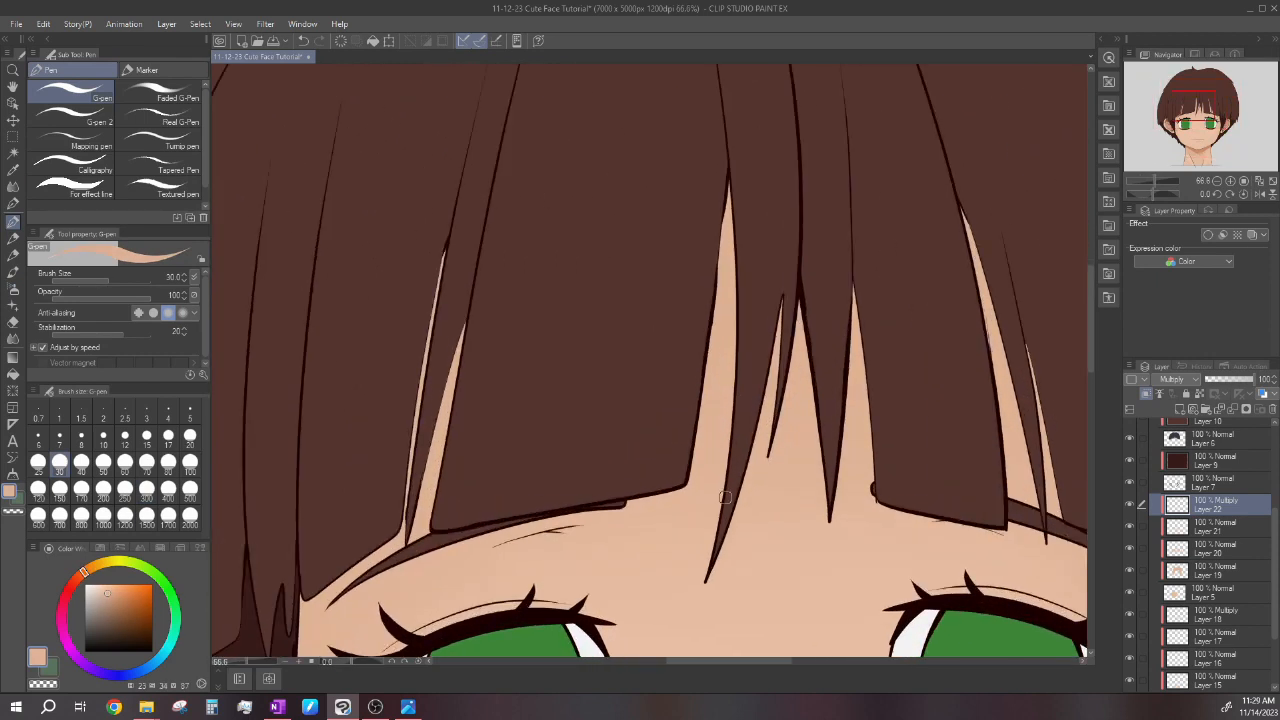
drag(725, 501, 709, 212)
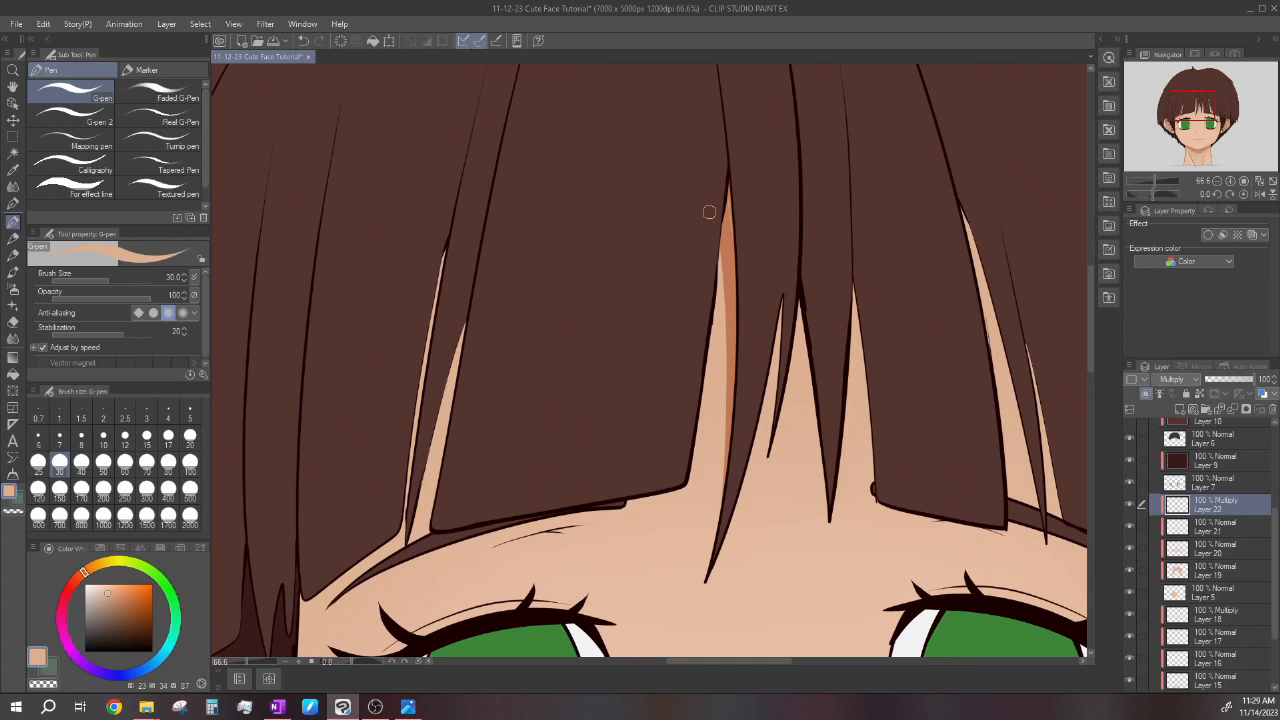
drag(723, 410, 710, 252)
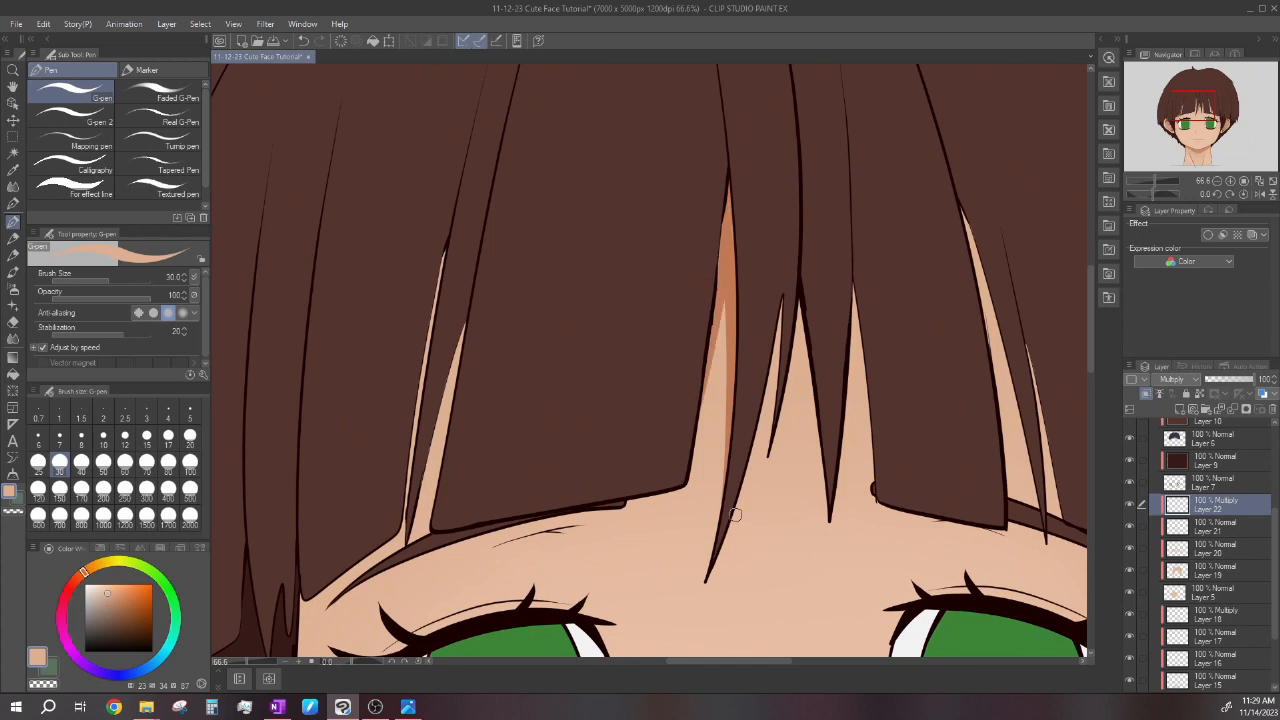
mouse_move(779, 306)
mouse_down()
mouse_move(769, 440)
mouse_move(798, 302)
mouse_up()
drag(768, 450, 797, 330)
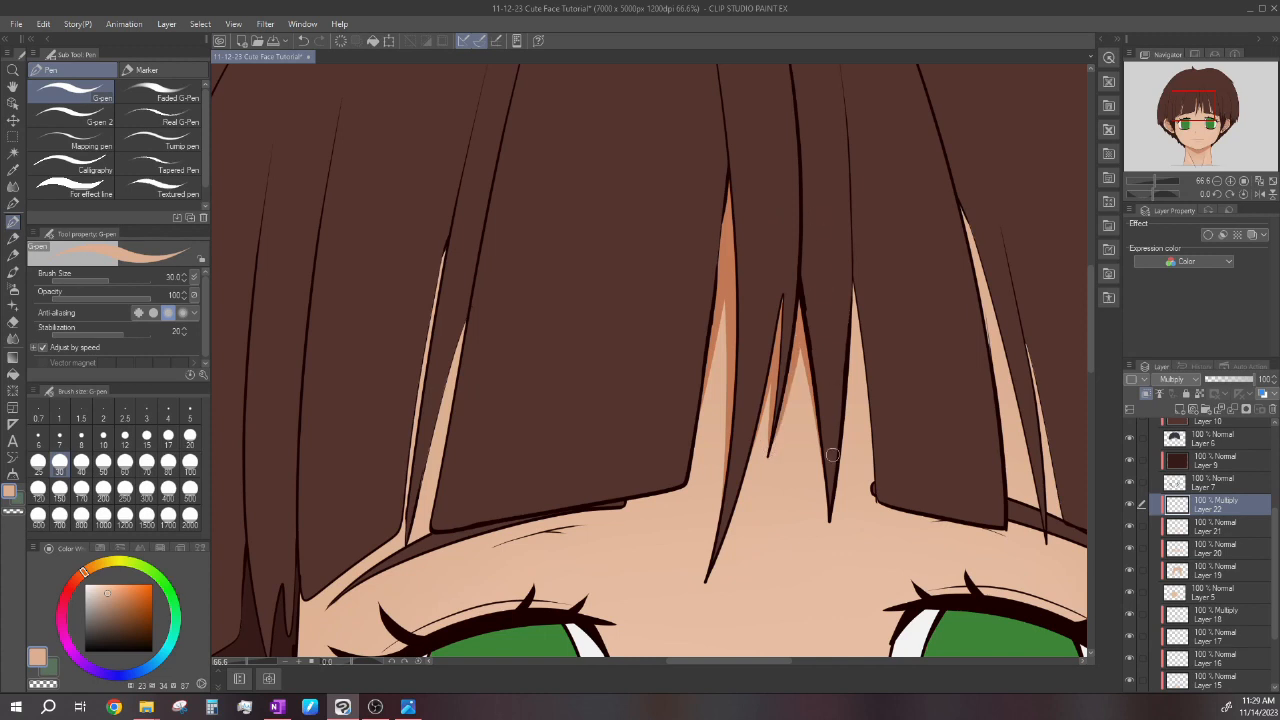
drag(858, 460, 850, 290)
drag(877, 494, 850, 310)
Paint matching hard shadows in the narrow skin gaps between the bangs on the viewer's right.
scroll(797, 234, down, 1)
scroll(880, 420, up, 1)
scroll(808, 240, down, 1)
drag(891, 403, 848, 118)
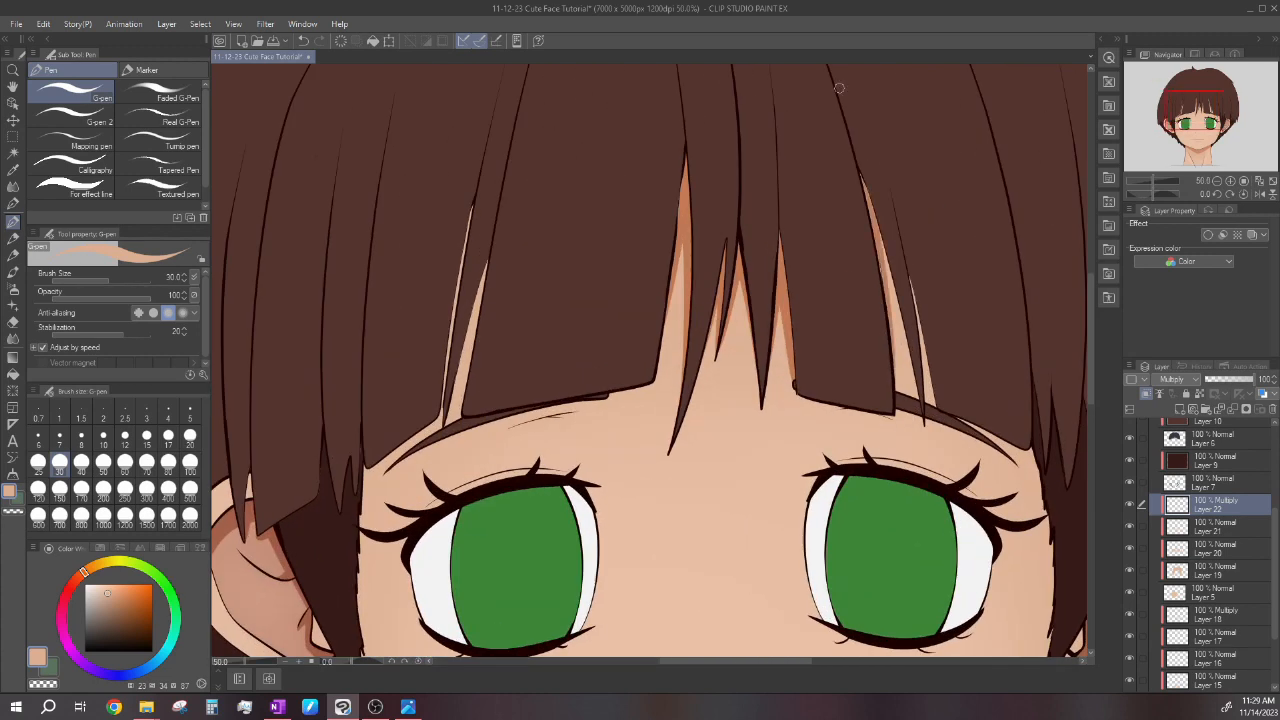
drag(911, 372, 878, 232)
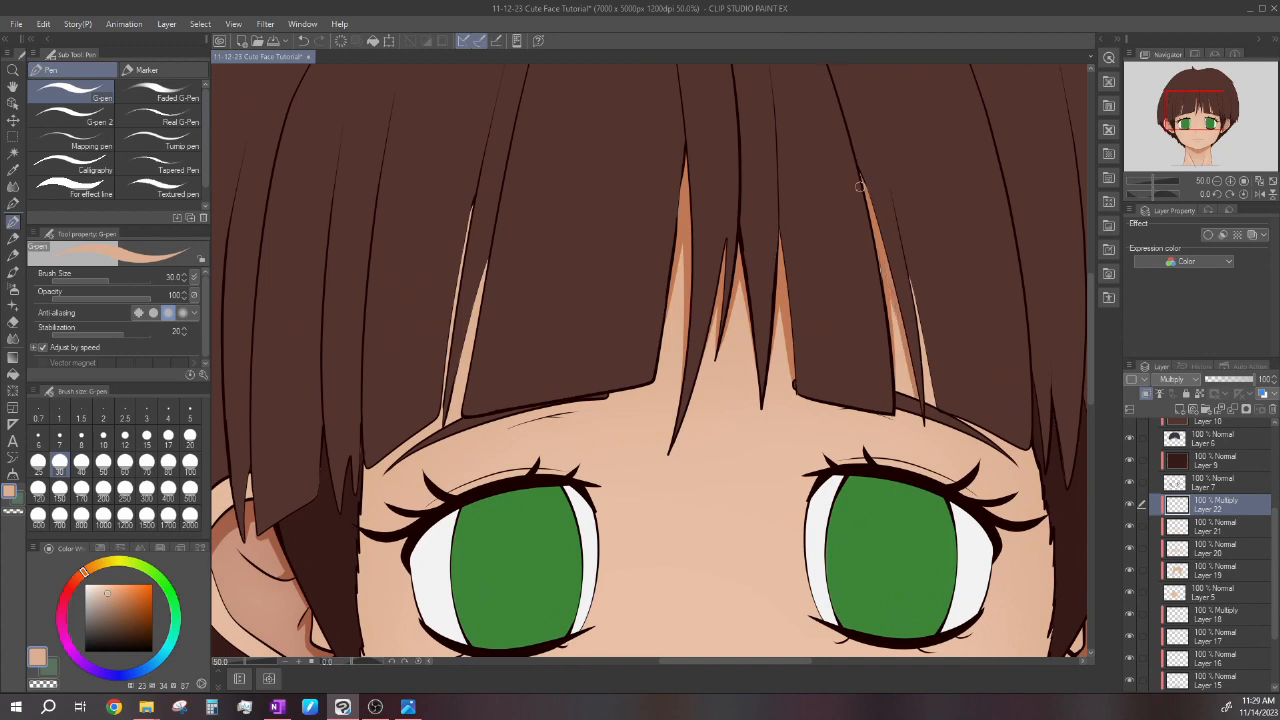
drag(925, 413, 903, 228)
drag(939, 413, 904, 264)
Add a hard hair shadow along the temple and face edge on the viewer's right.
scroll(904, 264, down, 2)
scroll(907, 330, up, 2)
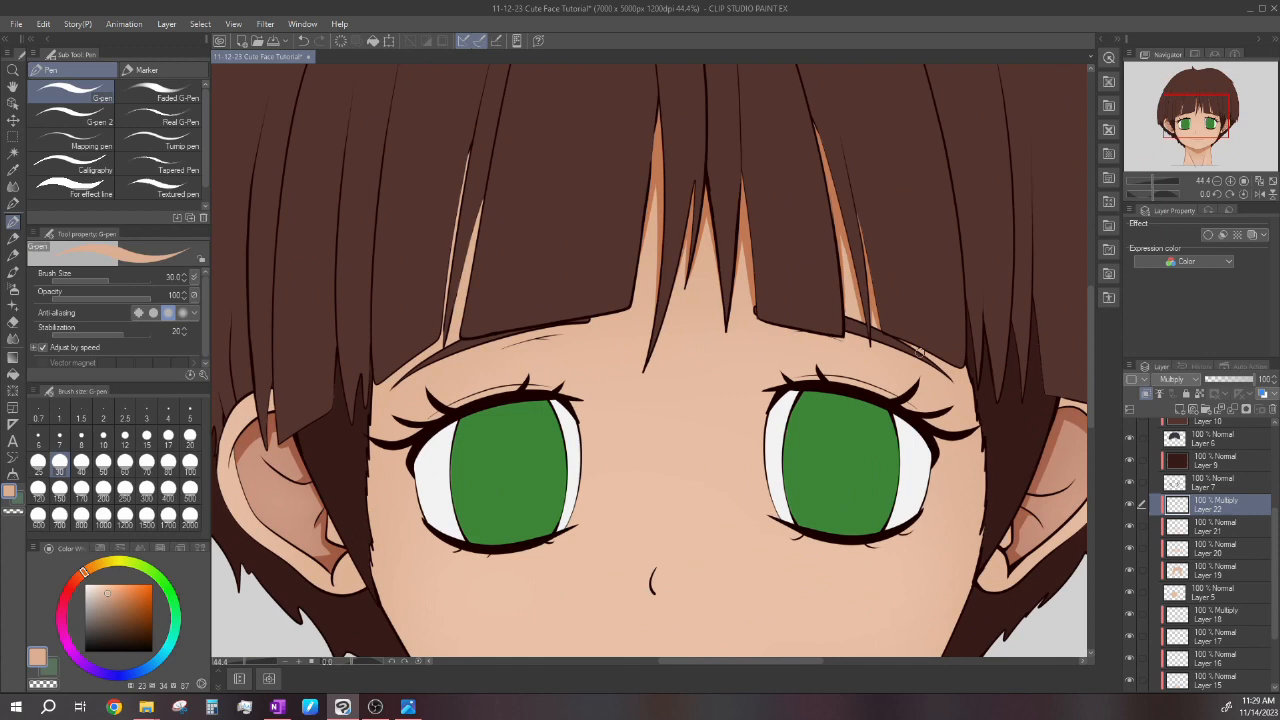
drag(978, 430, 972, 540)
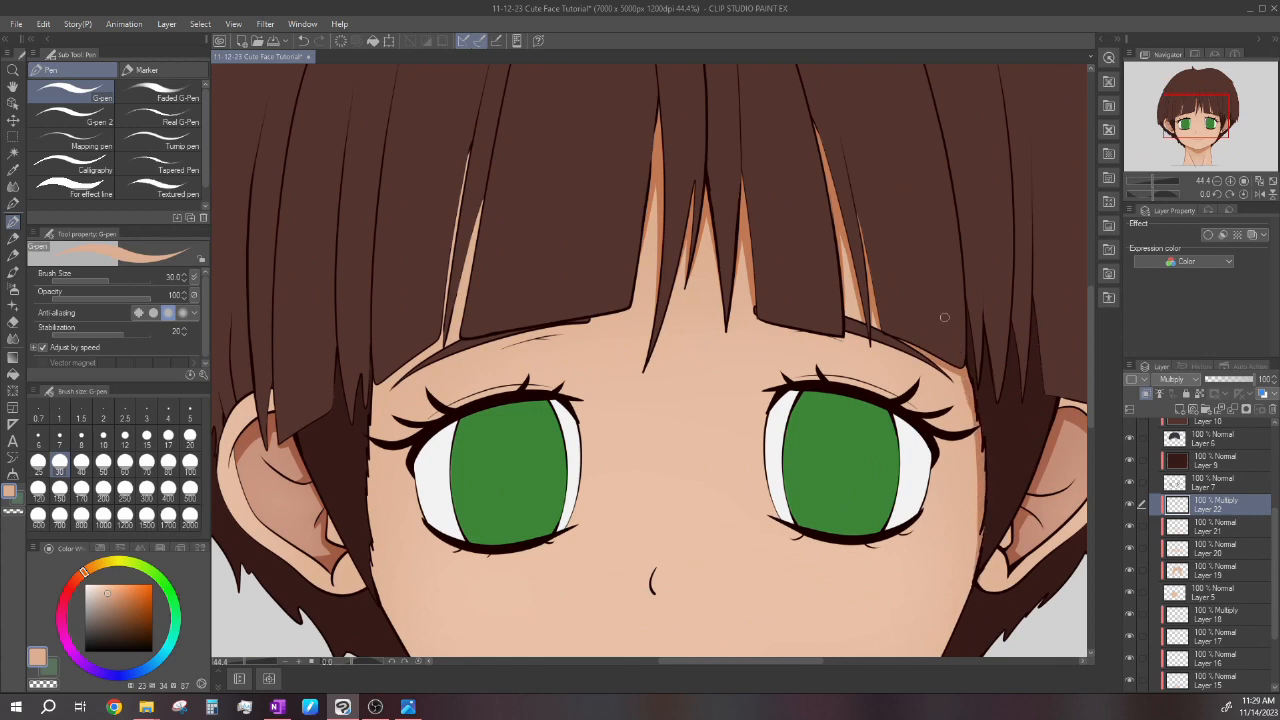
Paint hard shadows in the bang gaps on the viewer's left and along that side's temple.
scroll(868, 304, down, 2)
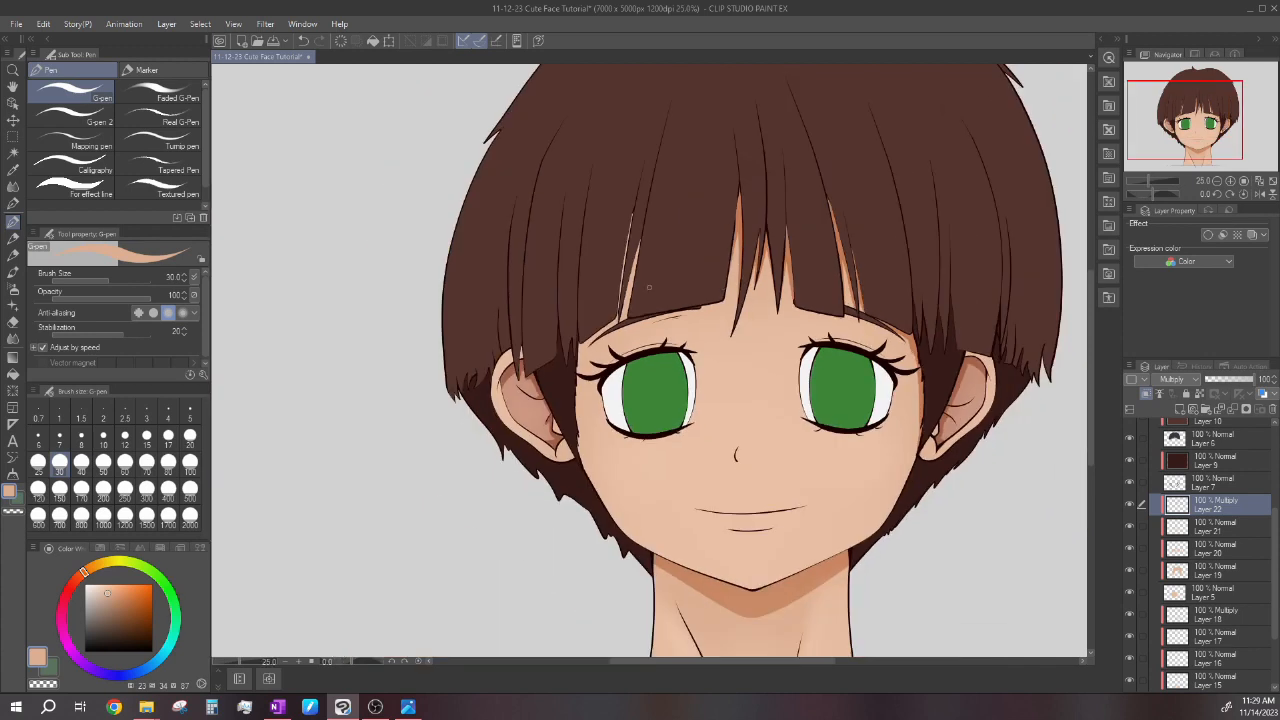
scroll(639, 226, up, 2)
drag(626, 327, 633, 216)
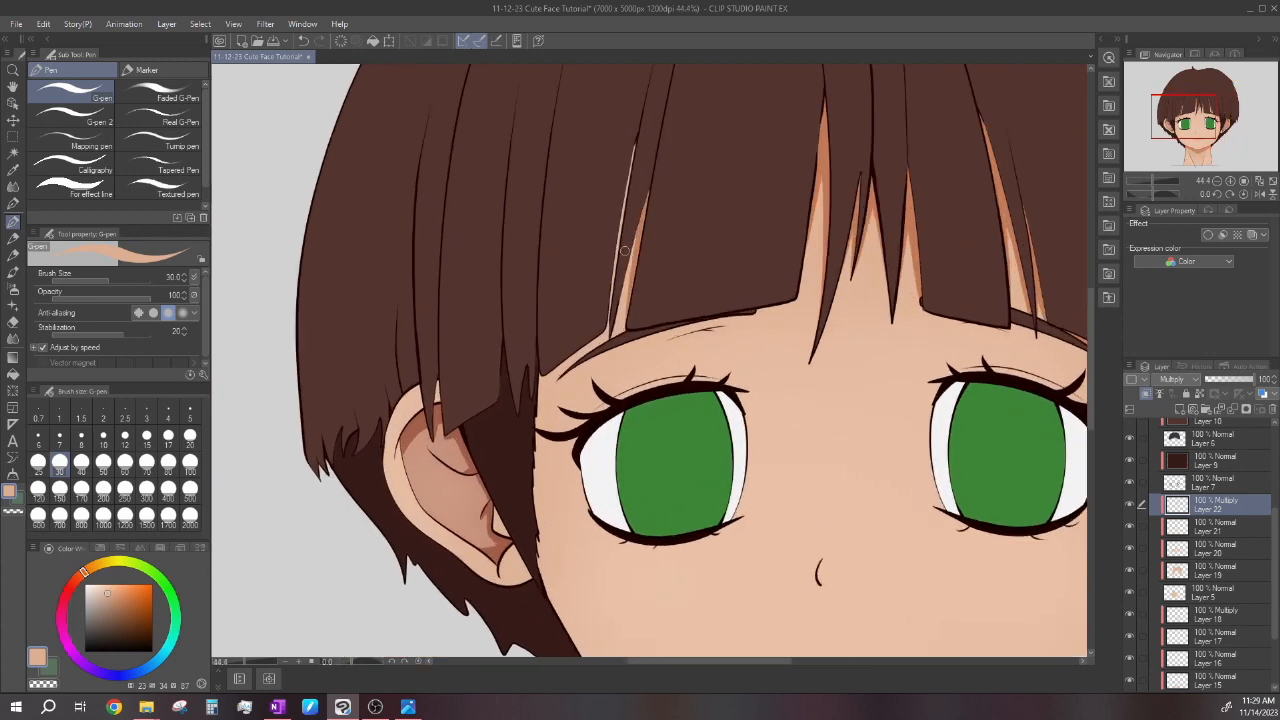
drag(608, 331, 627, 149)
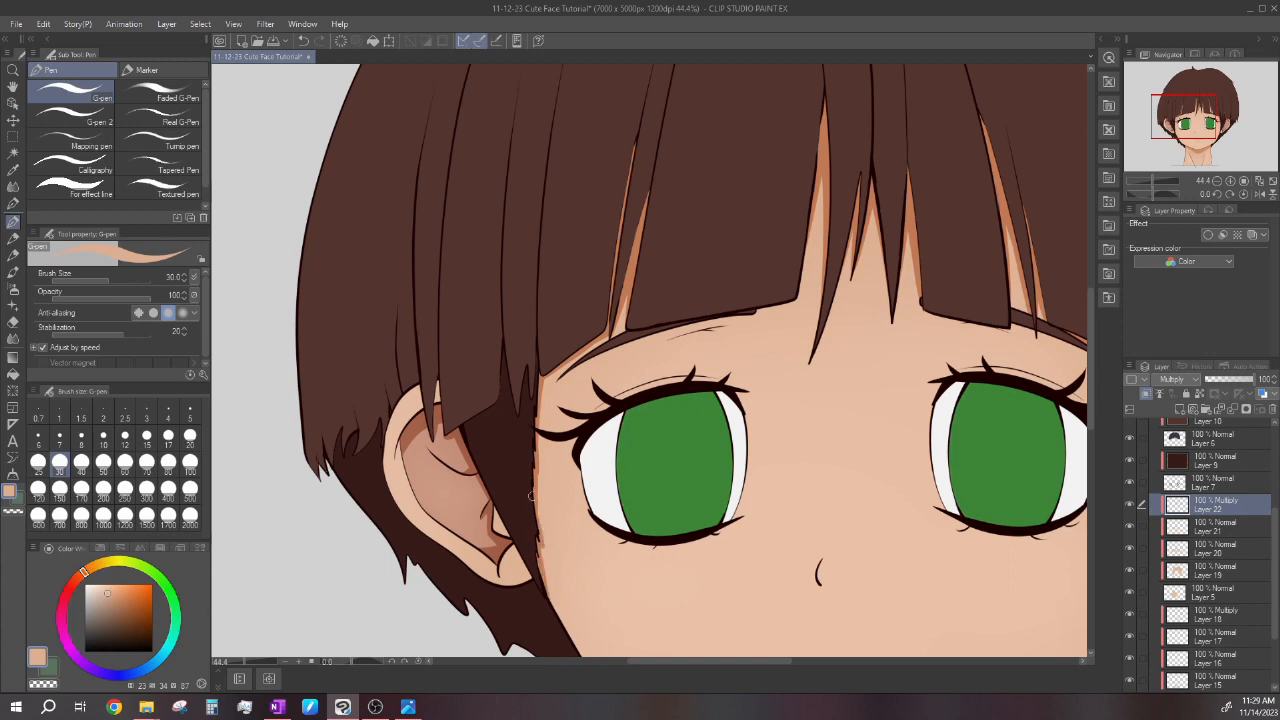
drag(533, 401, 543, 369)
Refine the hard shadow in the central bang gap above the forehead.
scroll(543, 369, down, 2)
scroll(697, 243, up, 3)
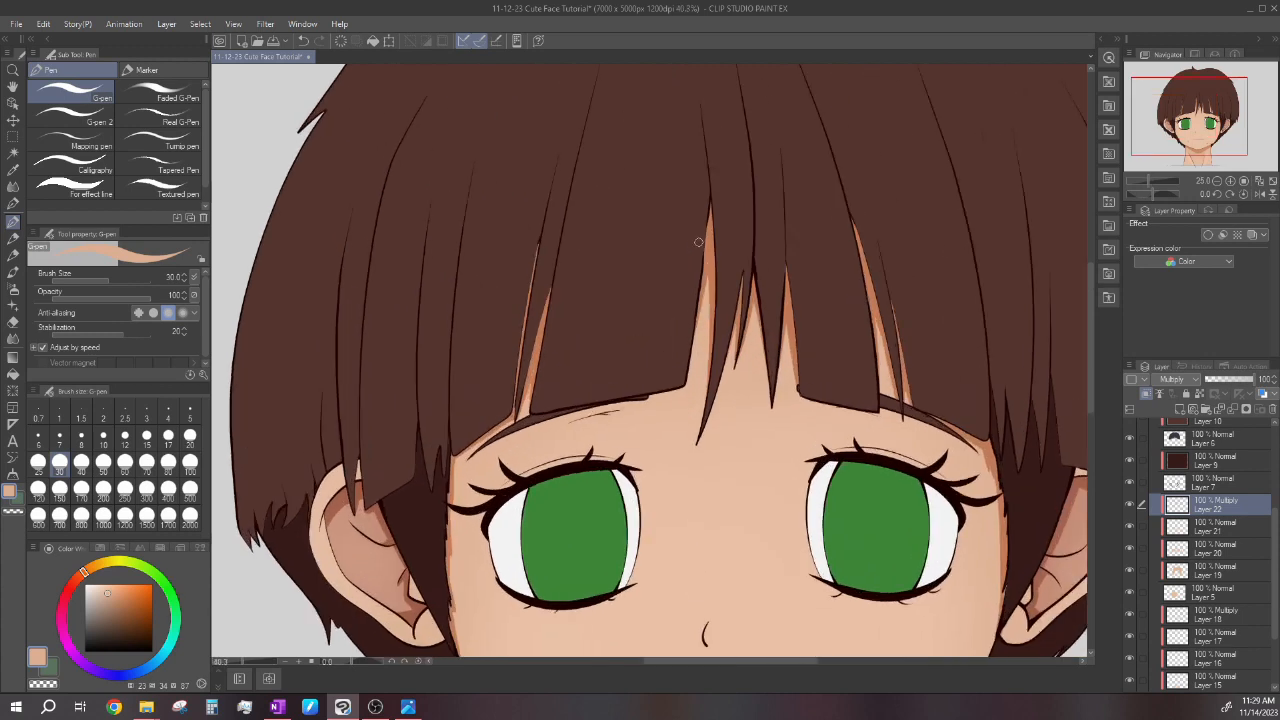
drag(695, 370, 717, 266)
scroll(736, 190, down, 2)
scroll(900, 270, up, 2)
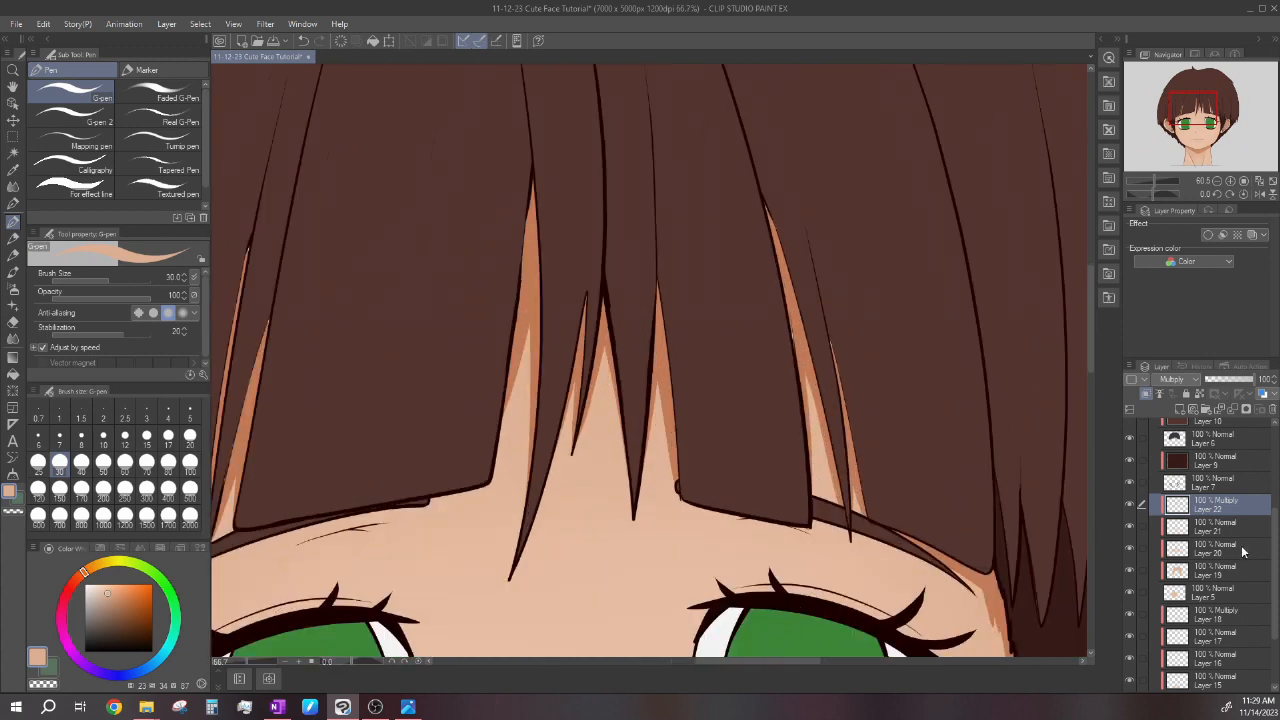
On Layer 5, touch up the base skin in the gaps between the bangs using H 24, S 33, V 88.
click(1222, 596)
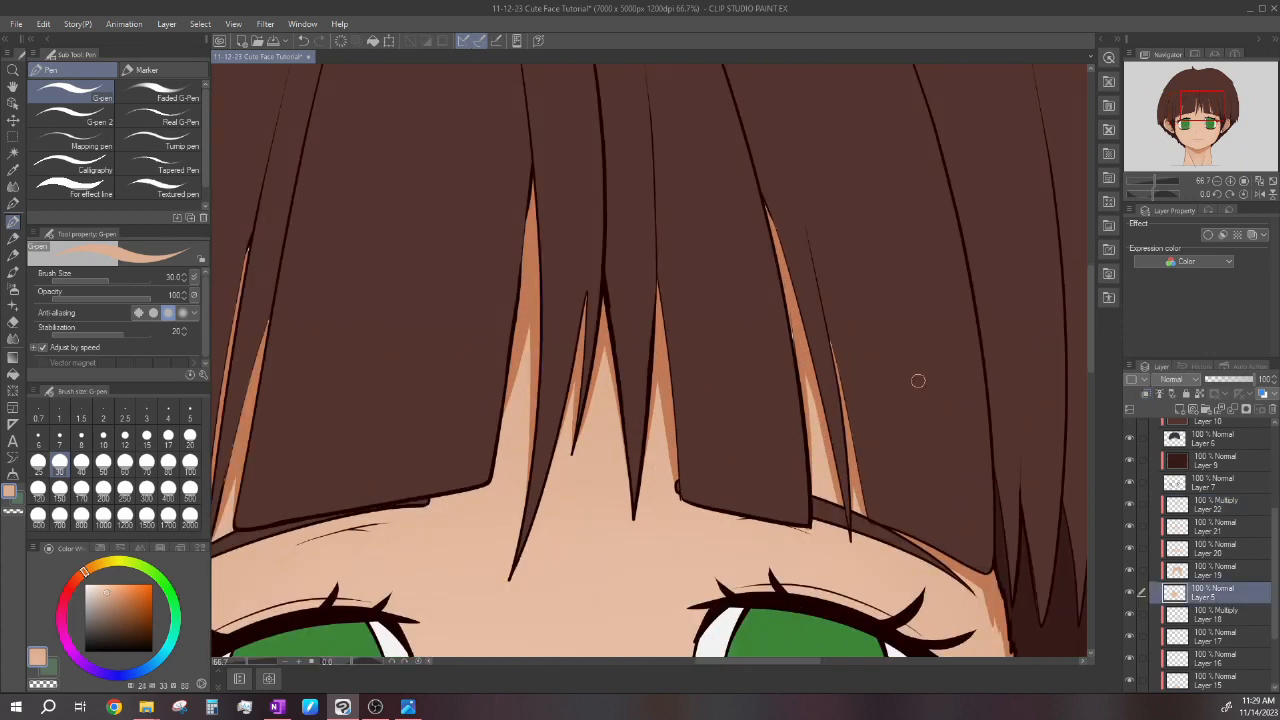
scroll(870, 372, up, 2)
scroll(820, 347, down, 1)
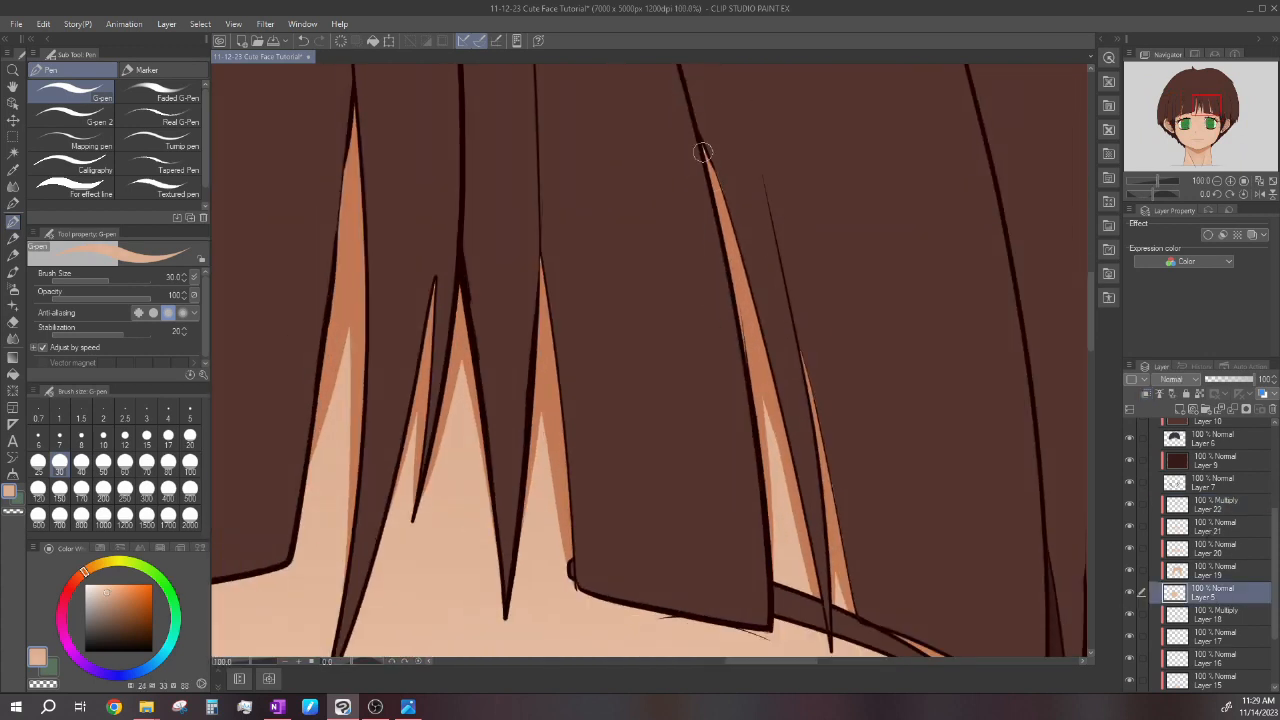
scroll(720, 197, down, 2)
scroll(630, 210, up, 3)
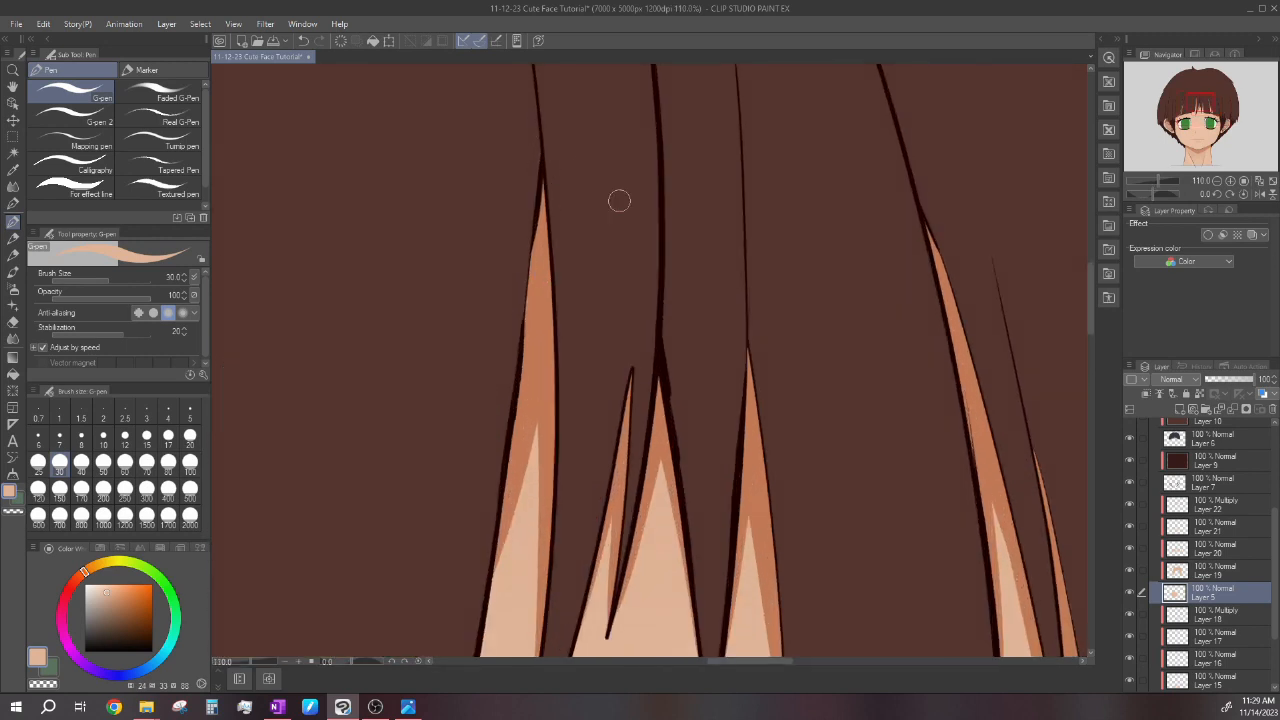
scroll(636, 323, down, 2)
scroll(870, 410, up, 2)
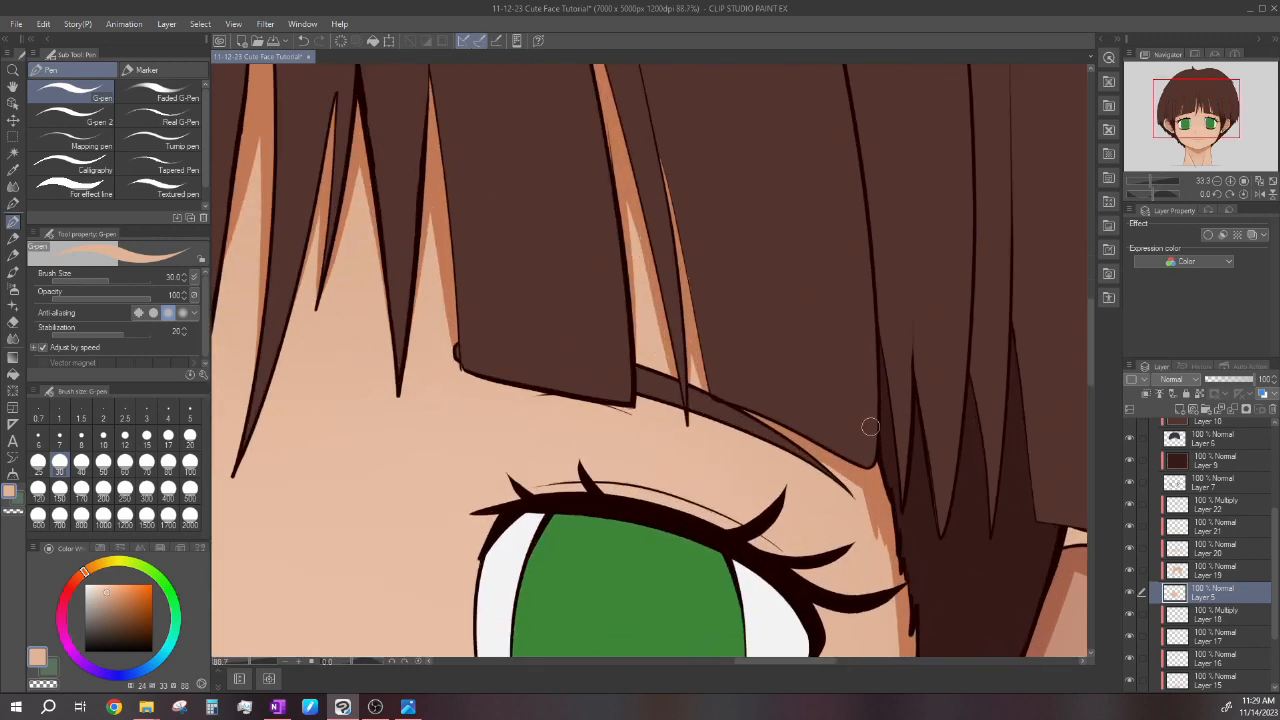
scroll(830, 323, down, 3)
scroll(406, 321, up, 2)
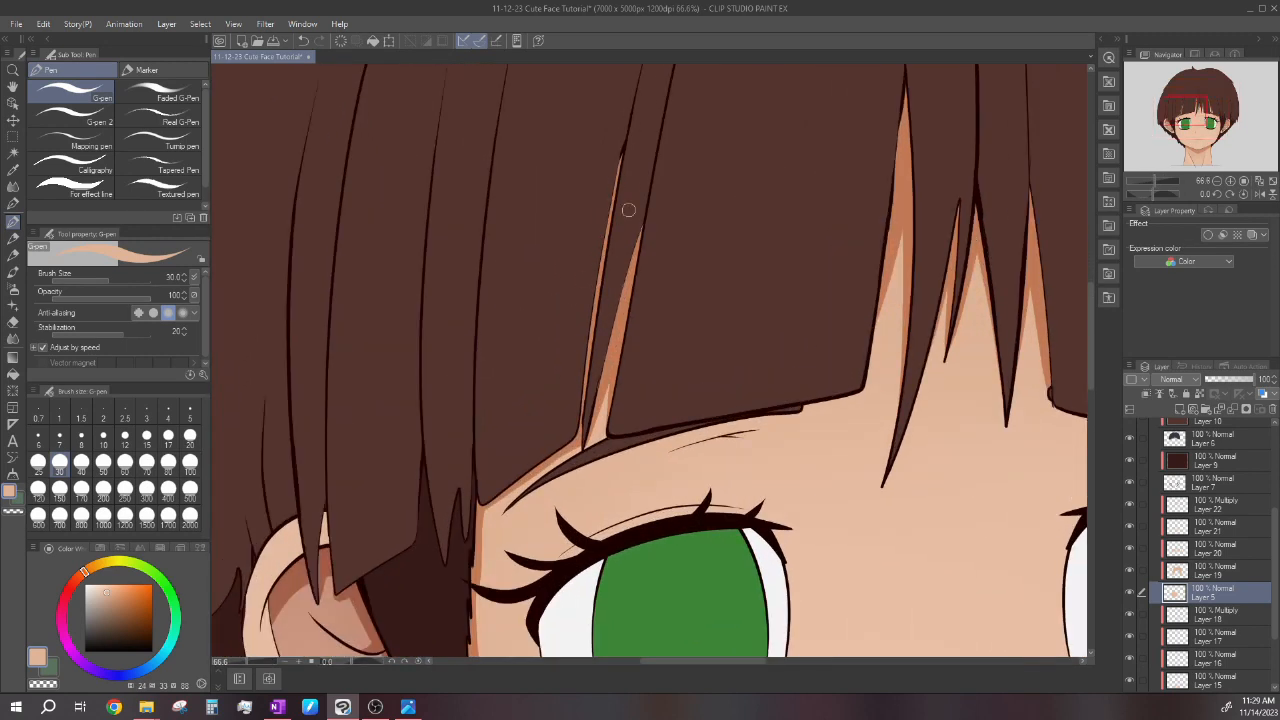
scroll(616, 284, down, 2)
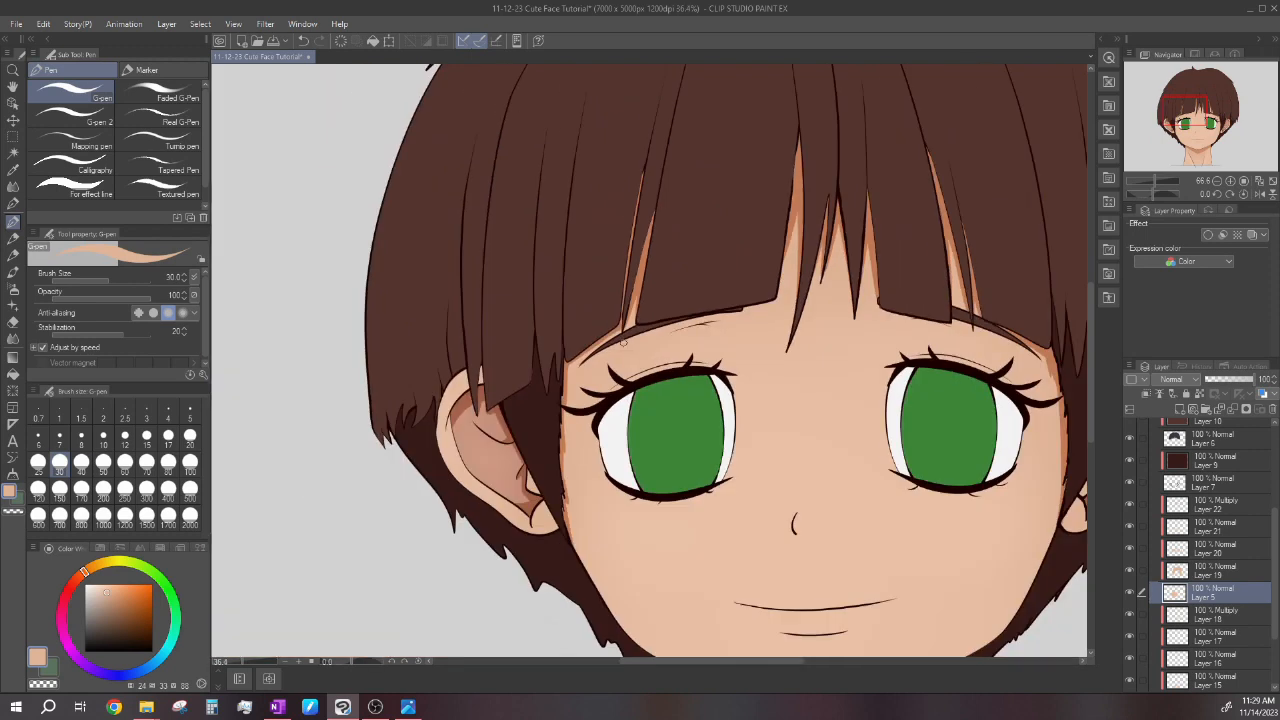
Return to Layer 22 and paint a thin cast shadow beneath the bang over the eye on the viewer's right, redoing the outer stroke.
click(1219, 500)
scroll(814, 262, up, 2)
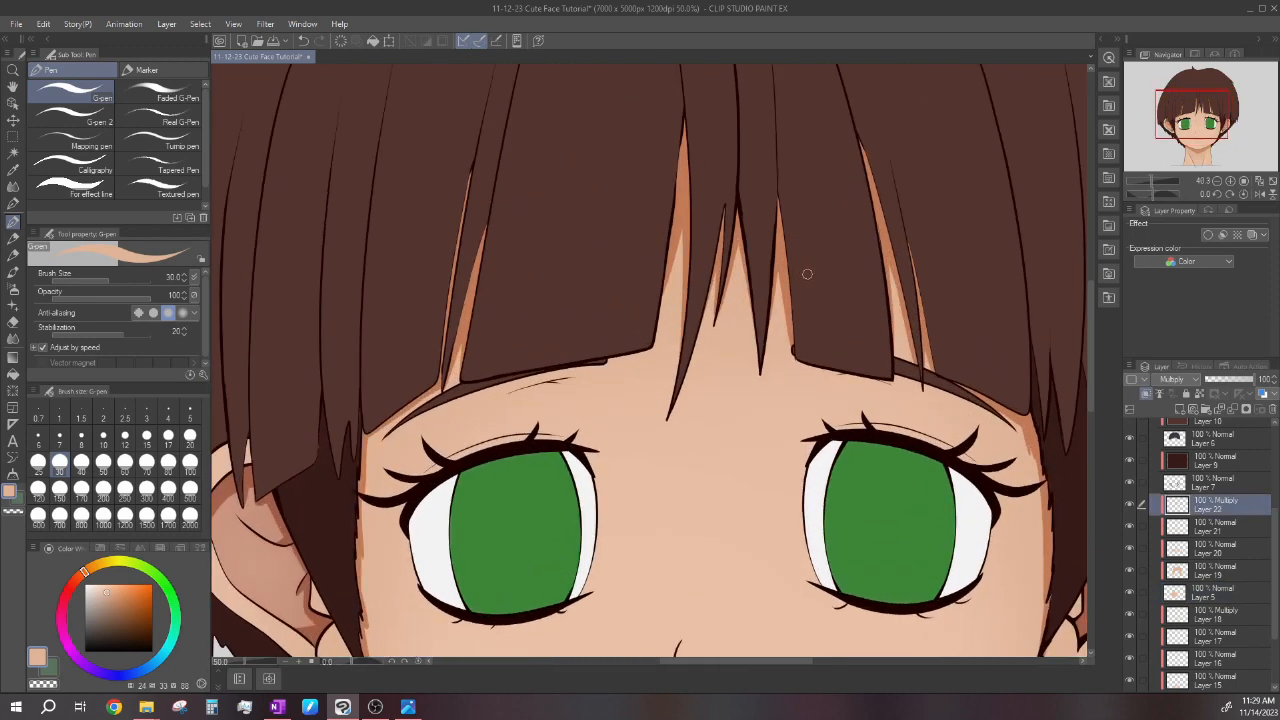
scroll(755, 268, down, 1)
scroll(784, 360, up, 6)
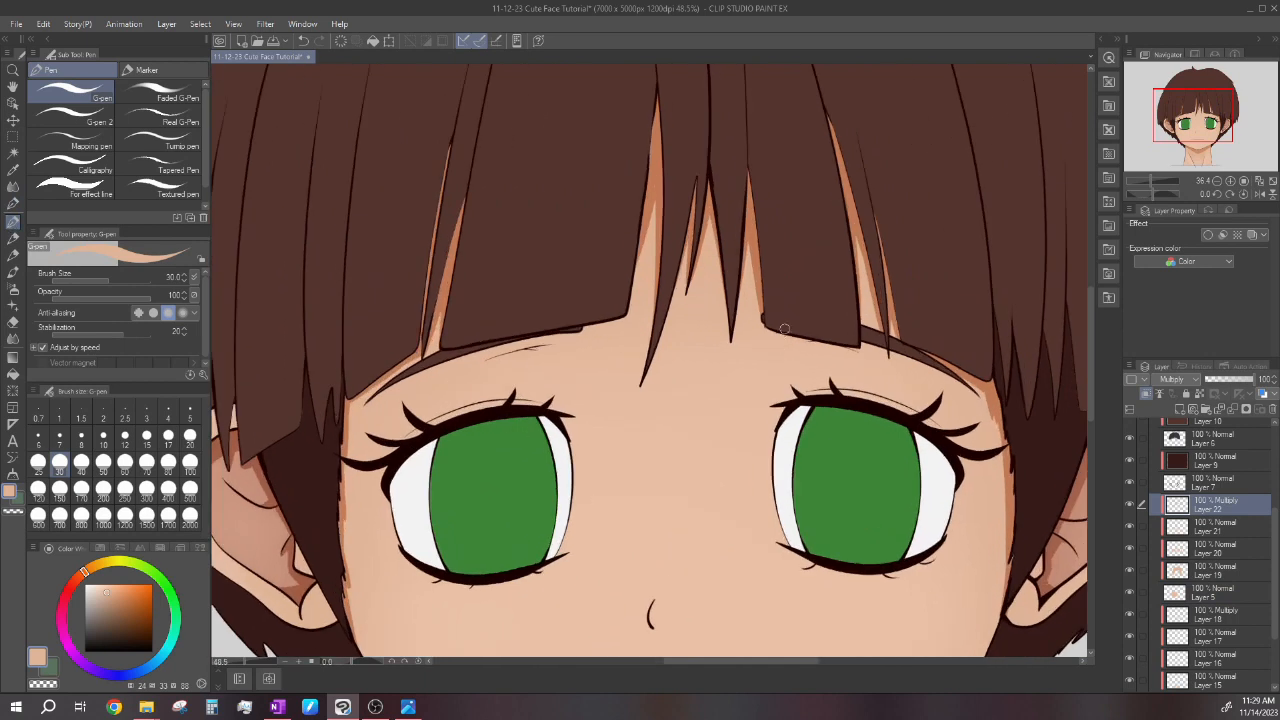
mouse_move(900, 368)
mouse_down()
mouse_move(690, 338)
mouse_move(898, 332)
mouse_move(900, 349)
mouse_move(792, 339)
mouse_move(628, 295)
mouse_up()
scroll(632, 296, down, 3)
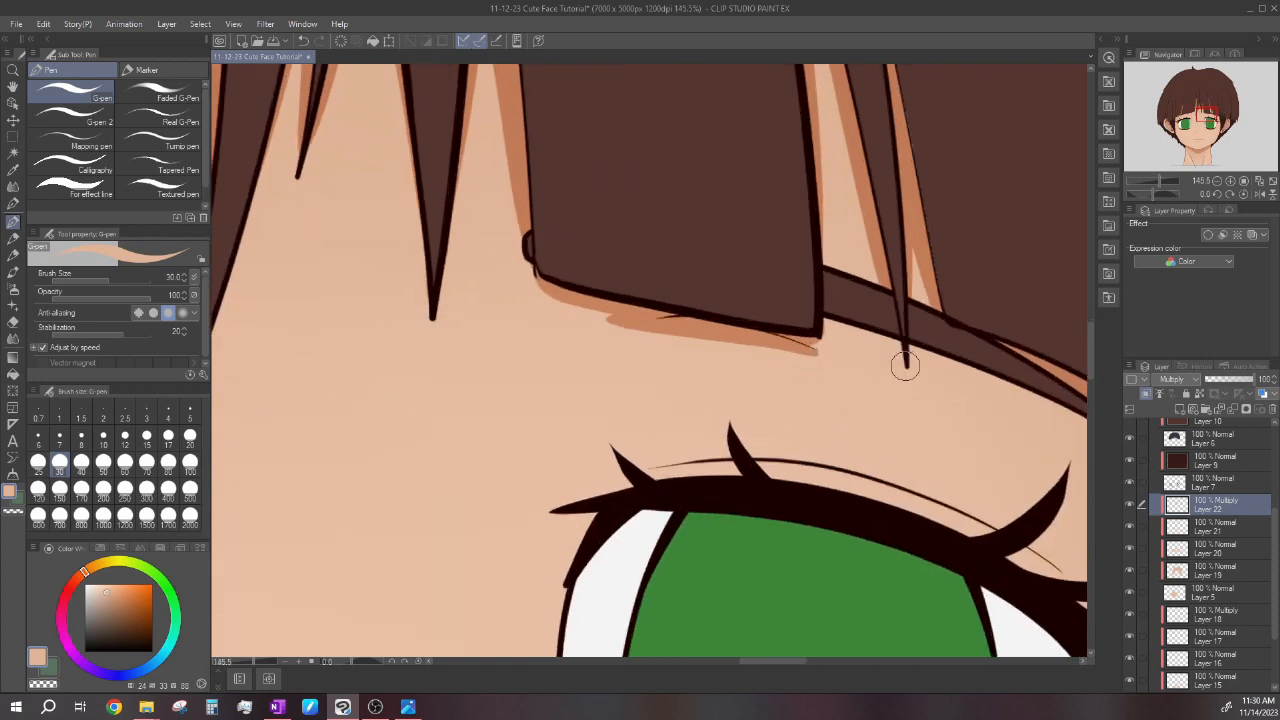
scroll(580, 251, down, 2)
scroll(666, 309, up, 4)
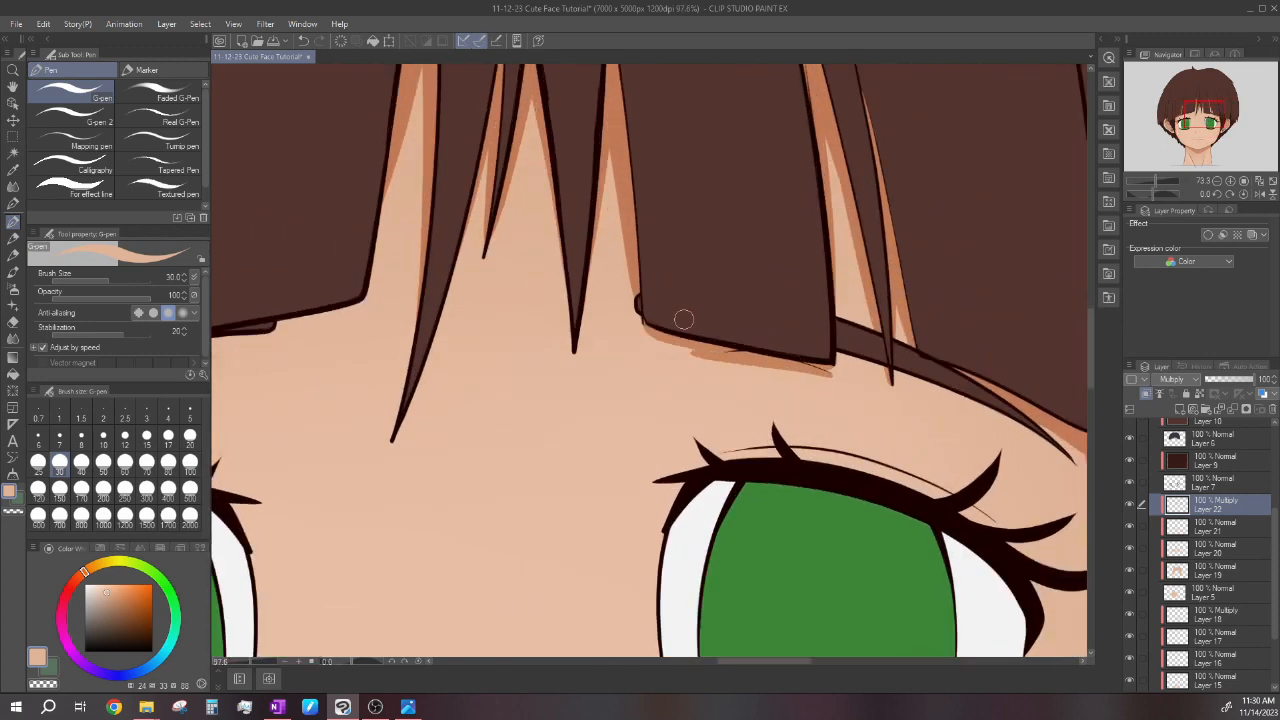
drag(800, 362, 920, 395)
key(ctrl+z)
drag(836, 378, 916, 386)
Shade the brow crease above the eye on the viewer's left and add a thin shadow beneath the adjoining bang.
scroll(870, 350, down, 4)
scroll(577, 326, up, 2)
scroll(637, 347, up, 2)
mouse_move(606, 366)
mouse_down()
mouse_move(839, 309)
mouse_move(792, 316)
mouse_move(853, 314)
mouse_move(775, 315)
mouse_move(874, 315)
mouse_move(779, 317)
mouse_move(862, 314)
mouse_move(760, 322)
mouse_move(629, 366)
mouse_up()
scroll(813, 317, up, 1)
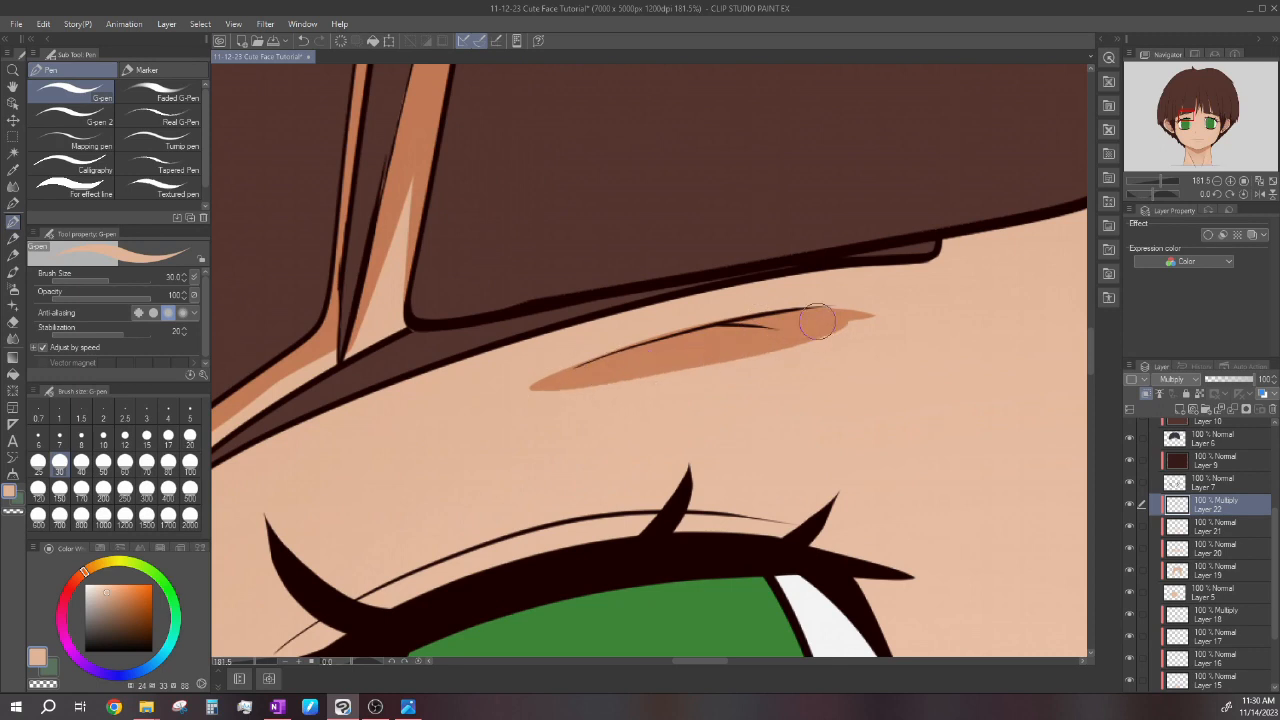
scroll(900, 250, down, 2)
drag(906, 247, 694, 317)
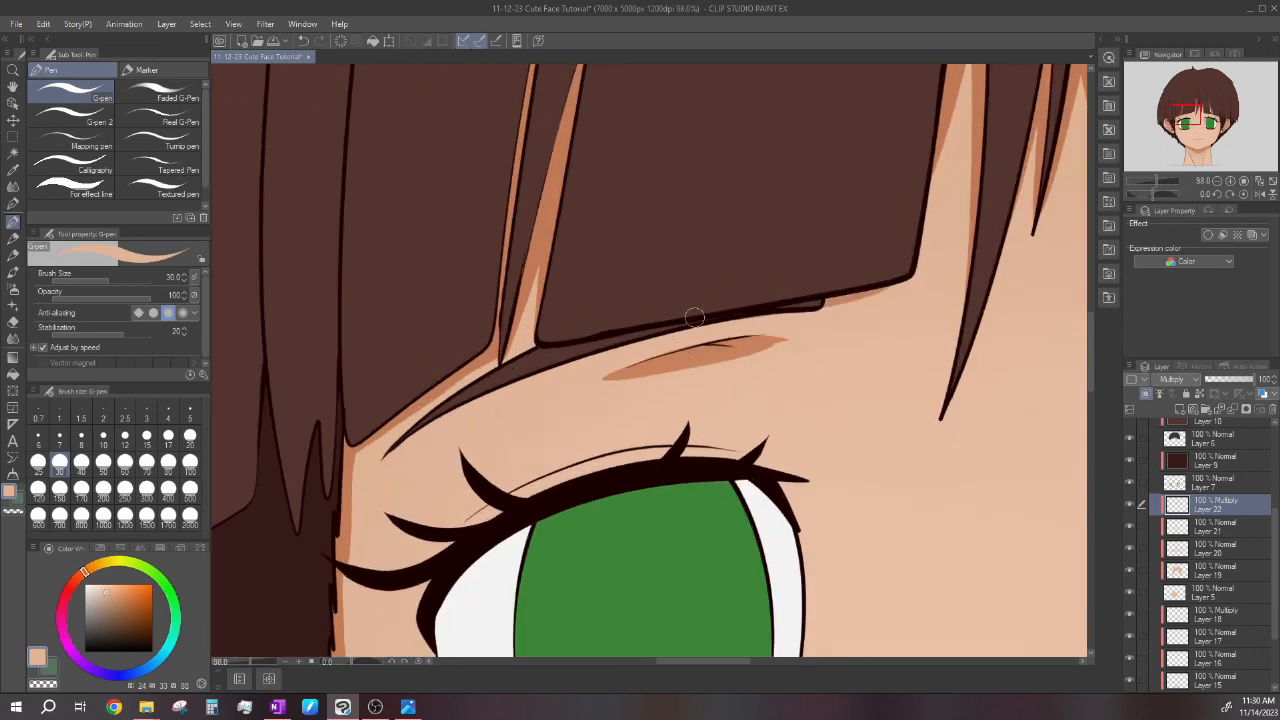
scroll(550, 343, down, 3)
scroll(716, 328, up, 2)
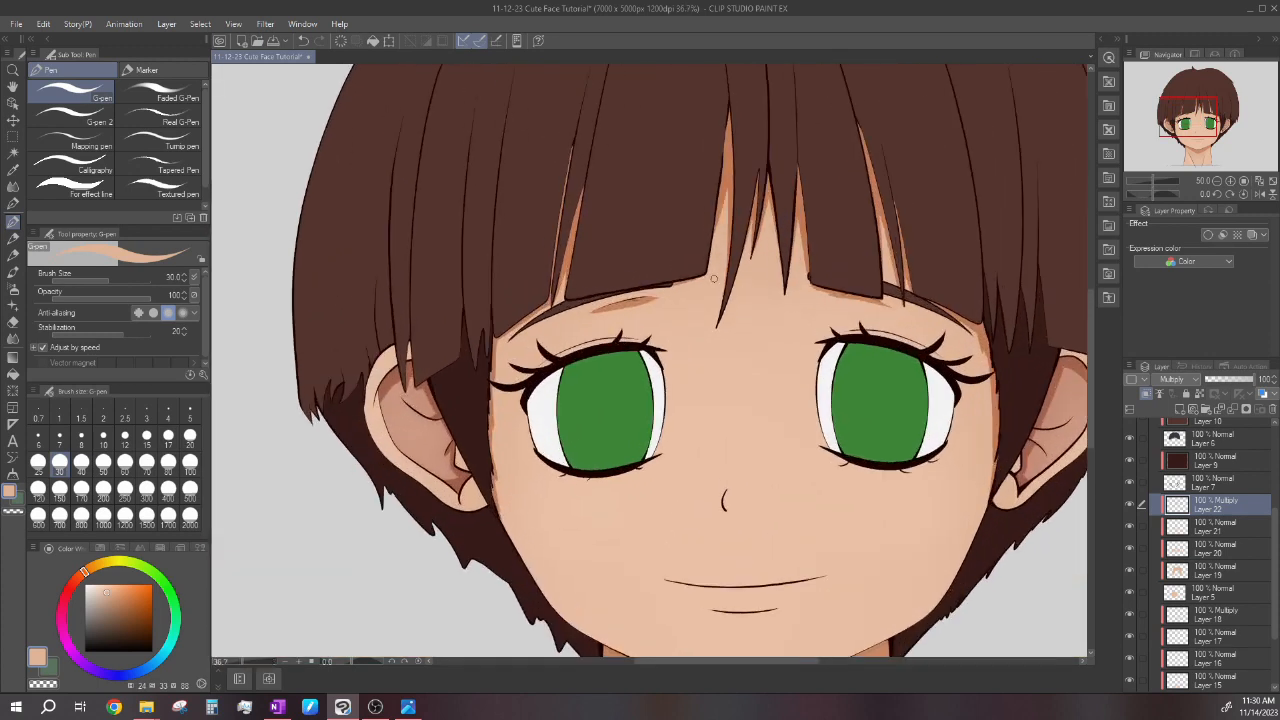
Paint a small rounded hard shadow beside the nose line on Layer 22, redoing the unsatisfactory strokes.
scroll(720, 390, down, 2)
scroll(720, 390, up, 4)
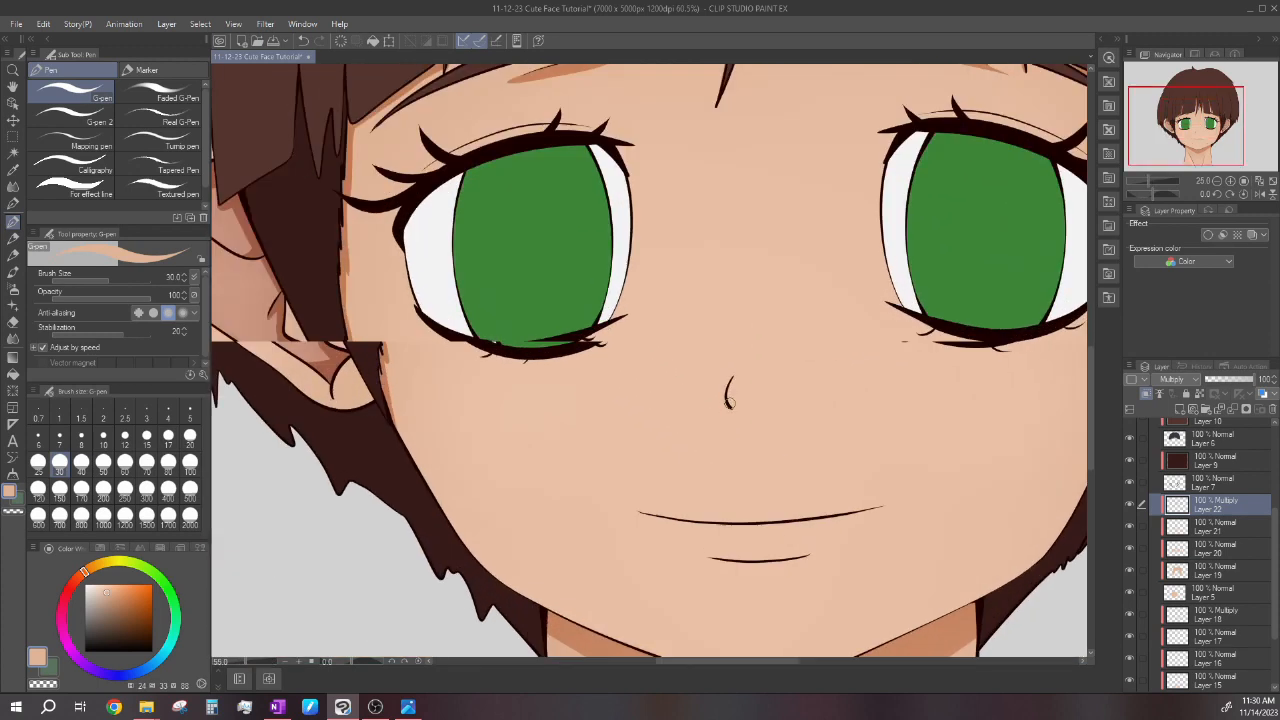
mouse_move(755, 418)
mouse_down()
mouse_move(720, 395)
mouse_move(765, 416)
mouse_move(731, 393)
mouse_up()
key(ctrl+z)
key(ctrl+z)
key(ctrl+z)
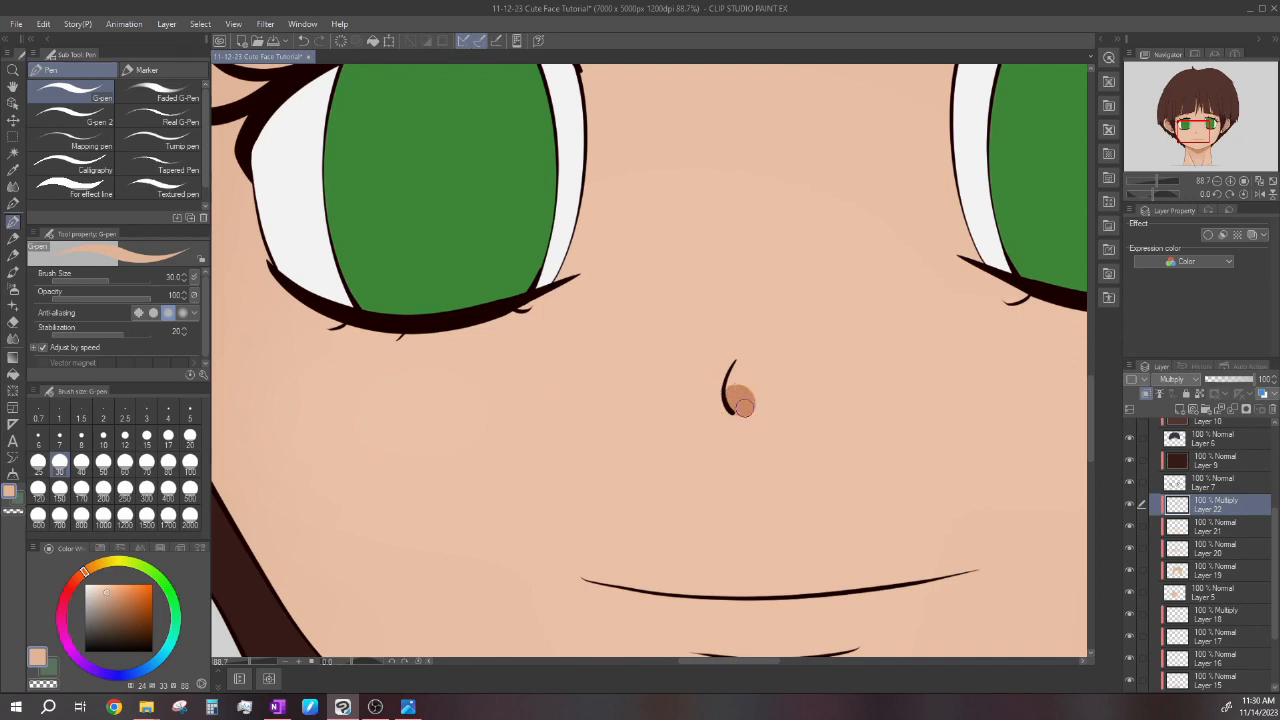
scroll(737, 398, down, 8)
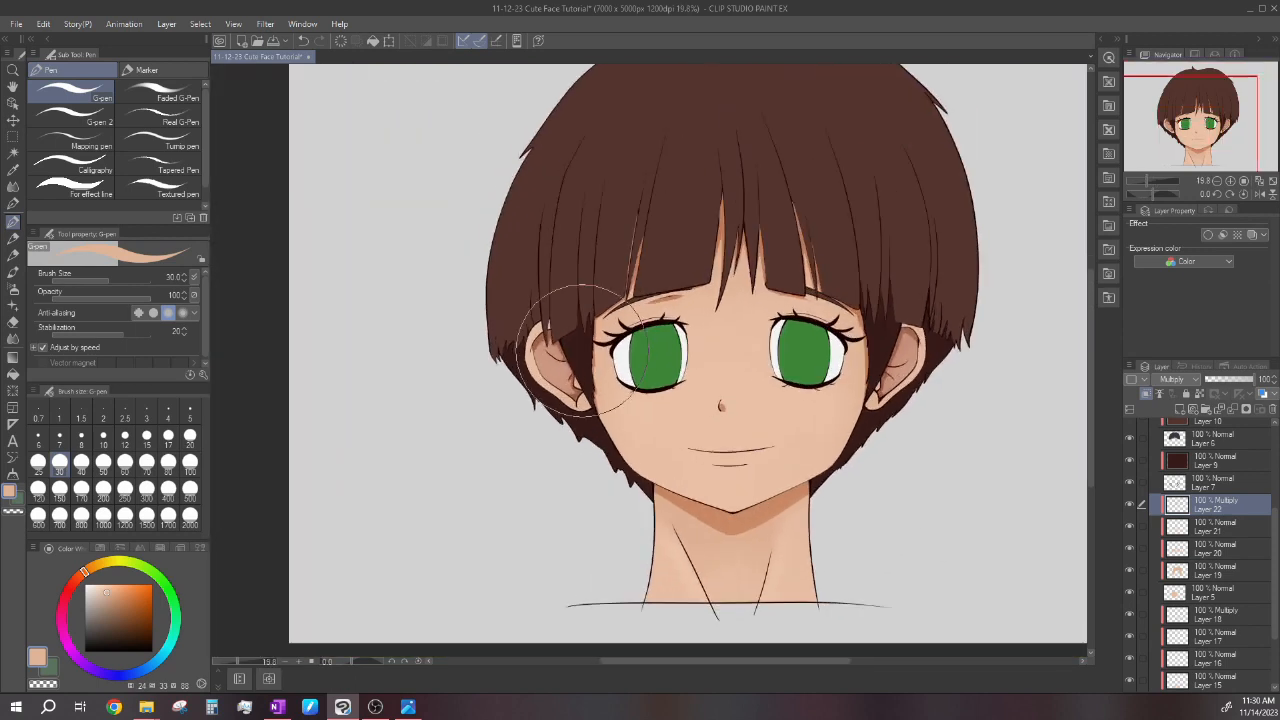
Paint the hair's hard cast shadow on the upper and inner ear on the viewer's left.
scroll(555, 340, up, 5)
scroll(551, 305, up, 2)
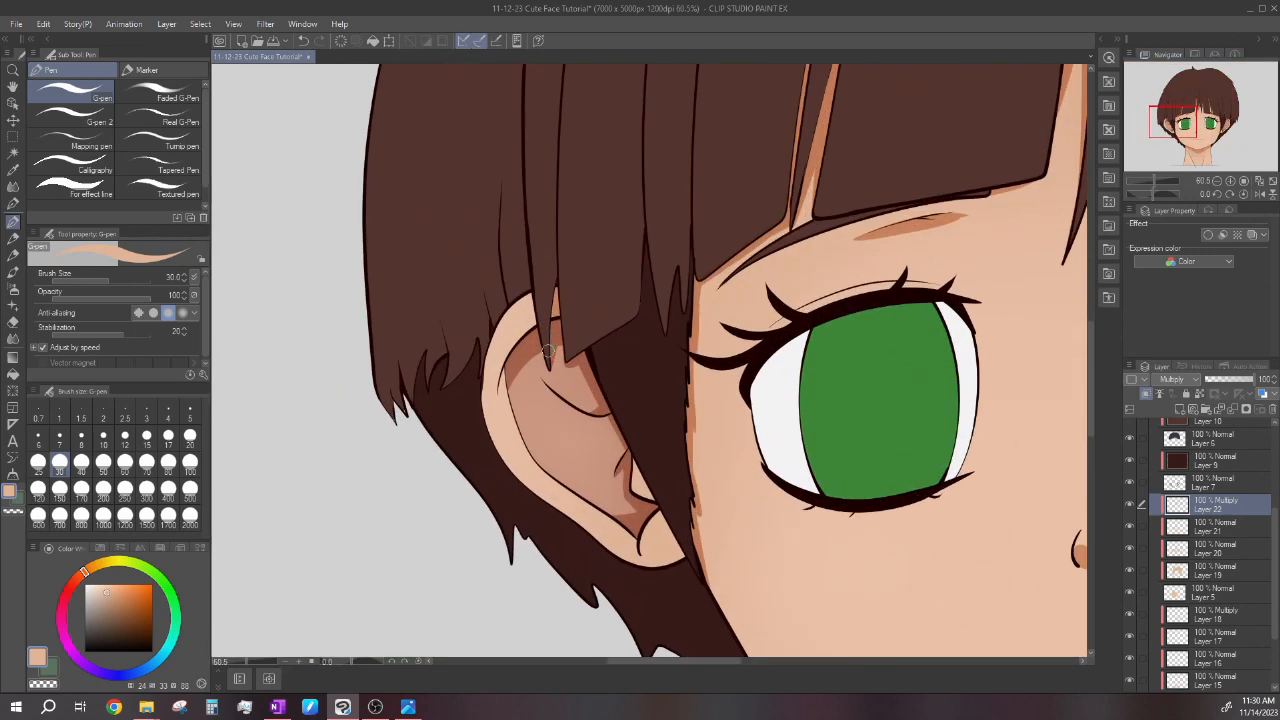
scroll(593, 341, down, 2)
scroll(632, 443, up, 2)
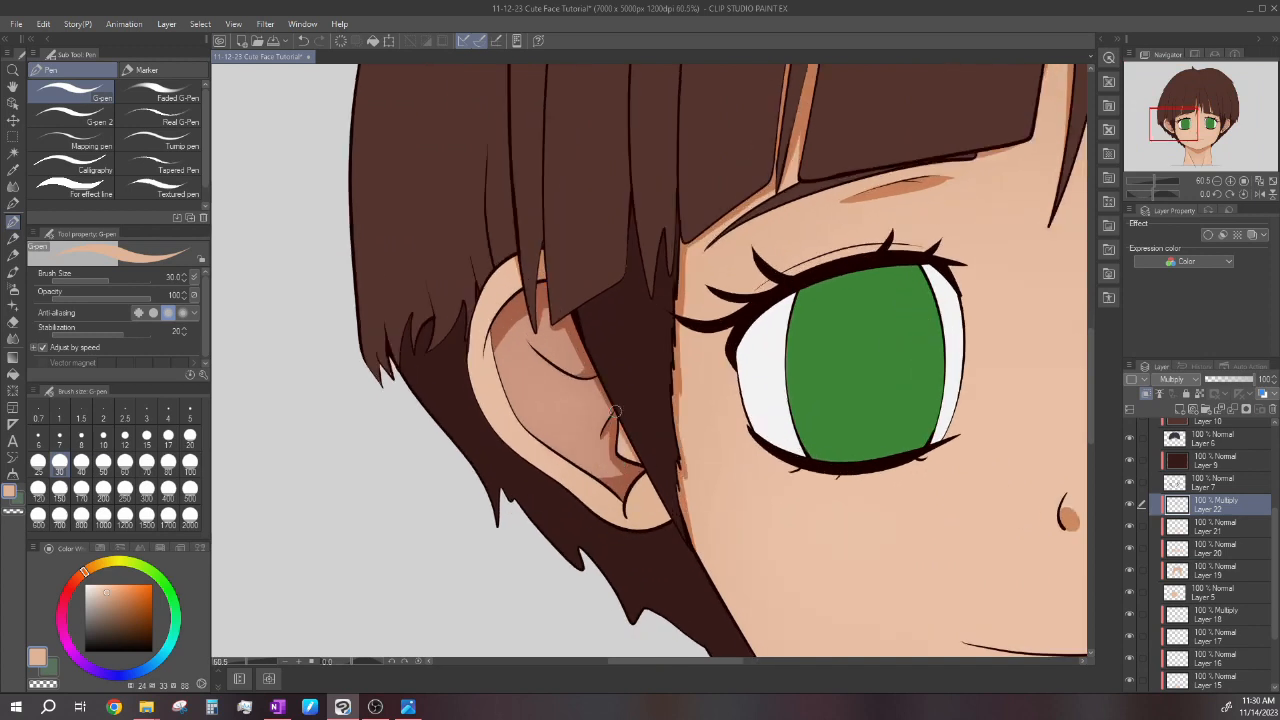
Paint a thin cast shadow beneath the hair across the top of the ear on the viewer's right.
scroll(645, 540, down, 4)
scroll(863, 420, up, 5)
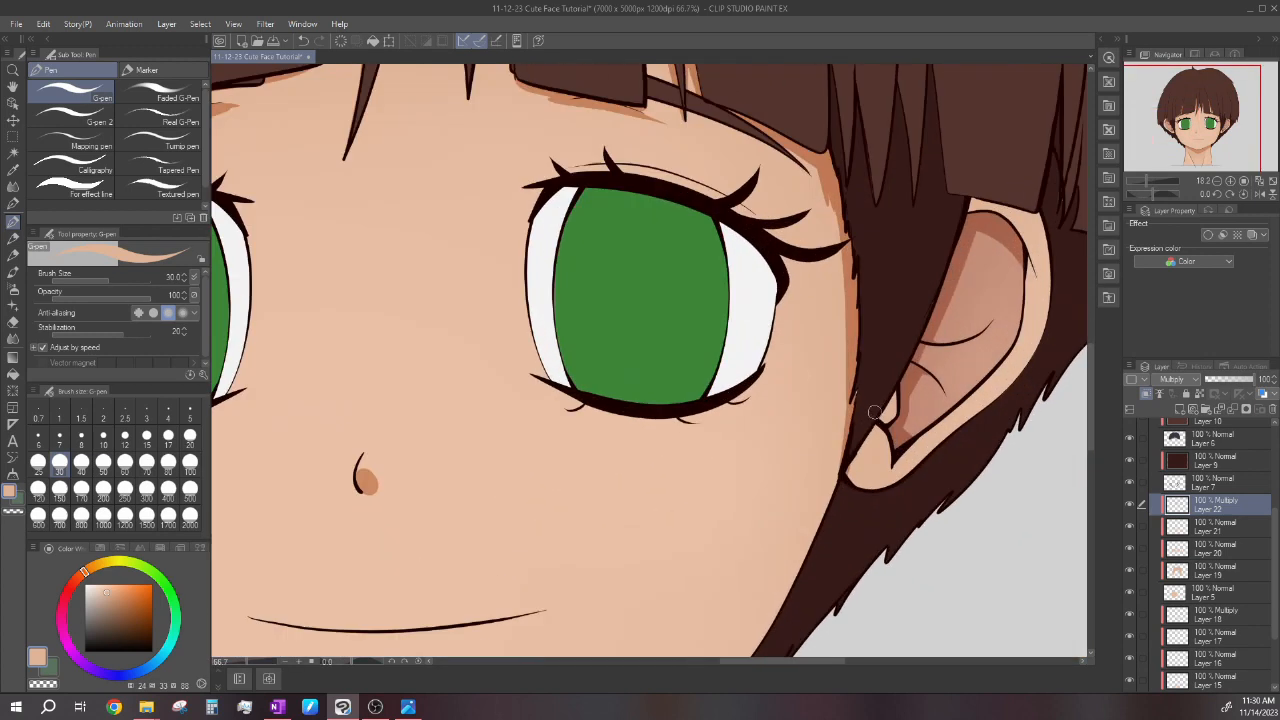
scroll(901, 368, down, 4)
scroll(958, 207, up, 4)
drag(921, 263, 967, 264)
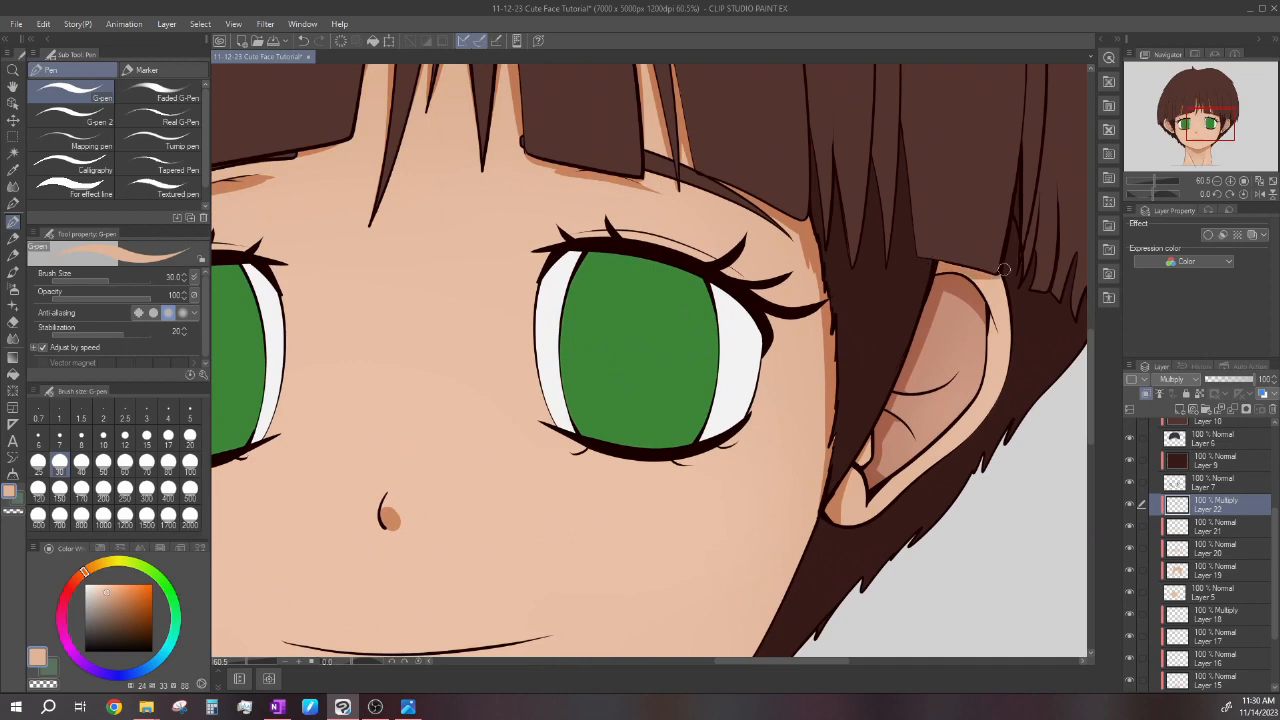
Add a small tapered shadow along the inner edge of the outer rim of the ear on the viewer's left.
scroll(962, 290, down, 3)
scroll(914, 430, up, 5)
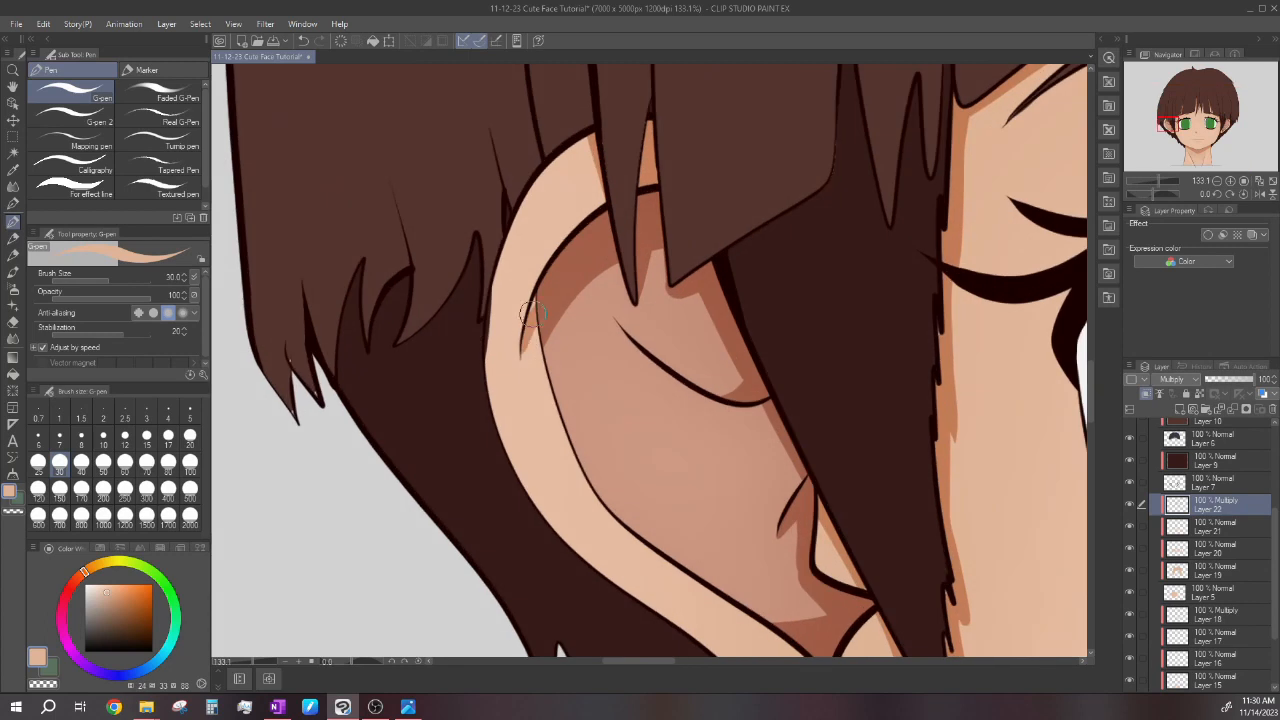
scroll(536, 303, down, 5)
scroll(509, 545, down, 1)
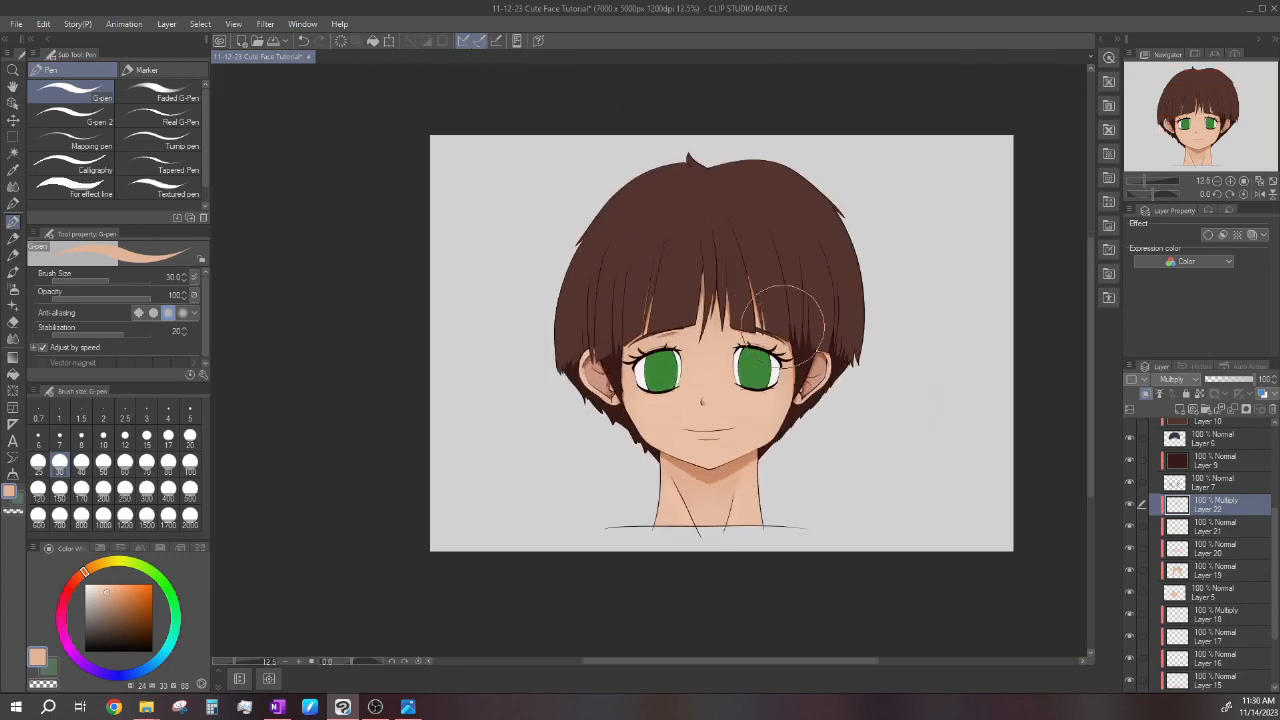
Examine the skin shading across the whole head and close up on the bangs, eyes and nose.
scroll(582, 335, up, 1)
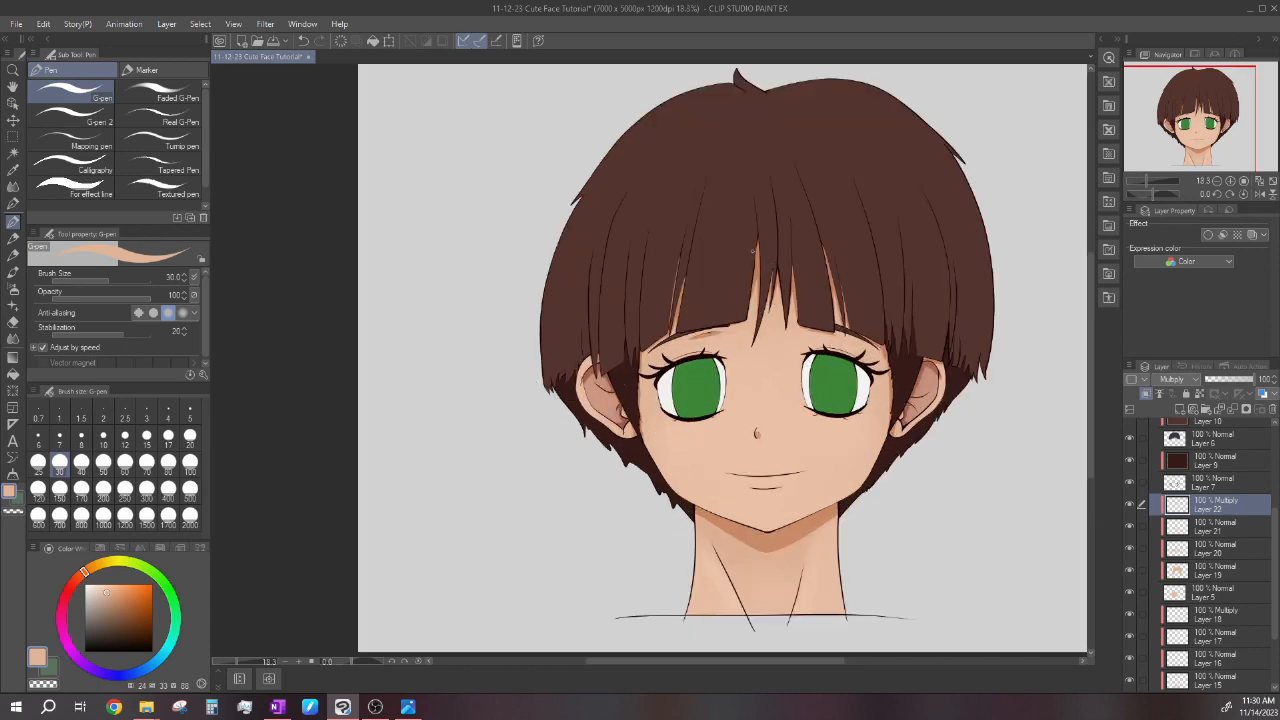
scroll(735, 227, up, 1)
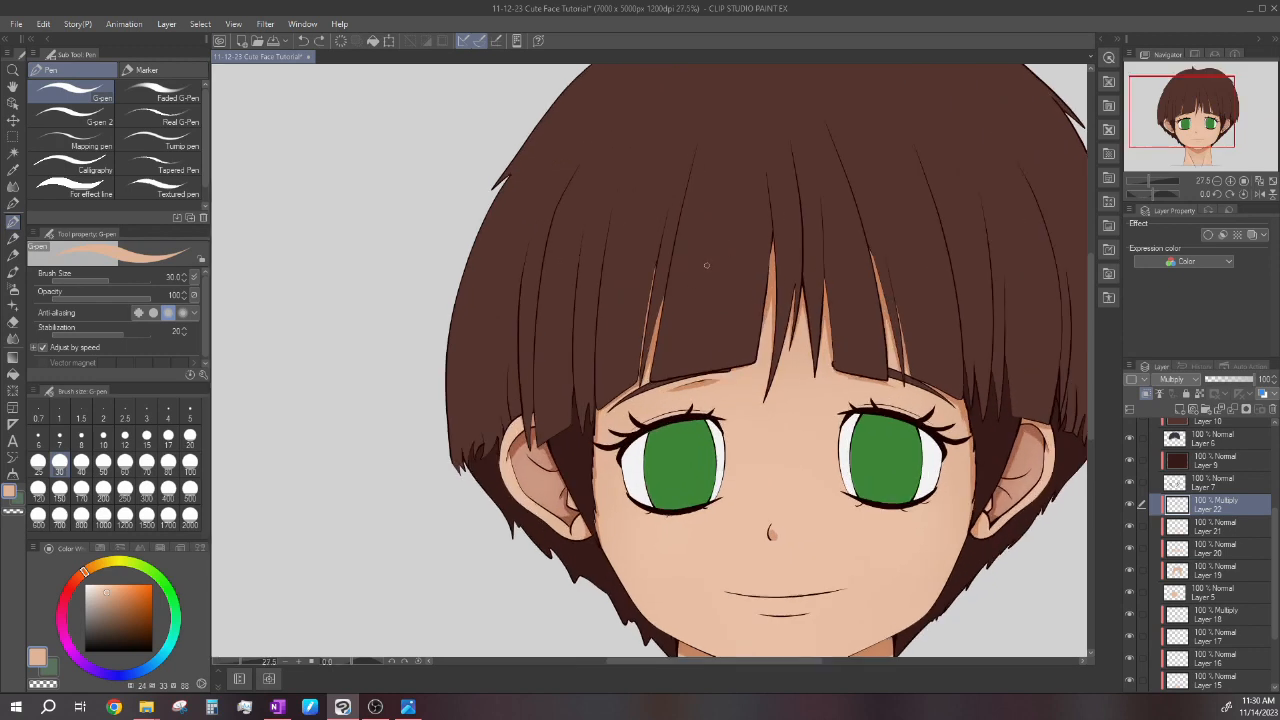
scroll(706, 265, down, 2)
scroll(720, 300, up, 1)
scroll(735, 310, up, 1)
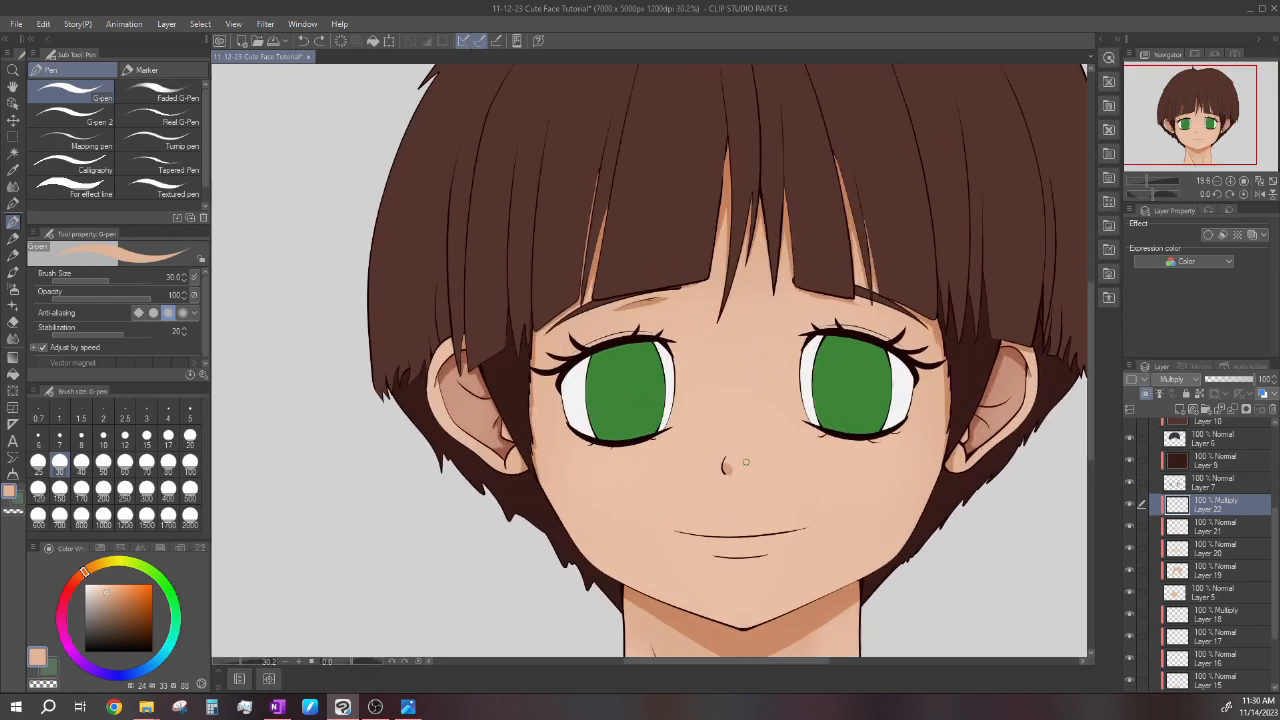
scroll(740, 360, down, 2)
scroll(735, 355, down, 2)
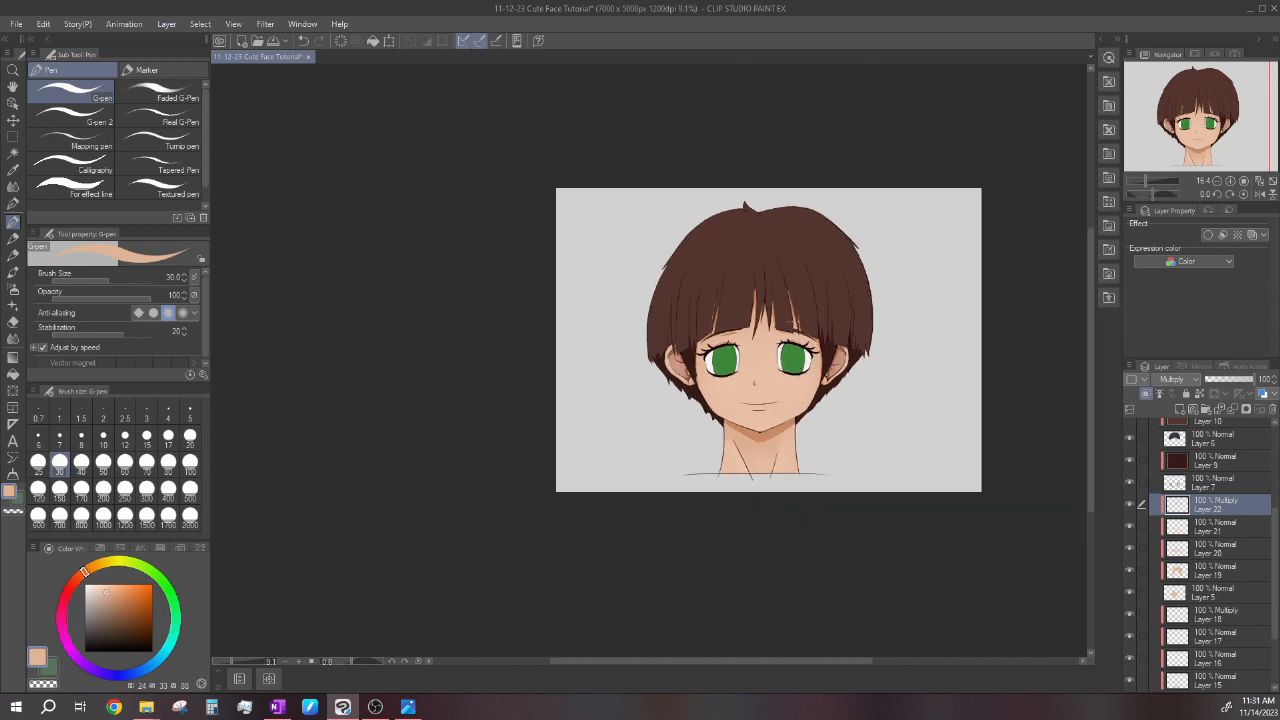
scroll(760, 335, up, 2)
scroll(778, 362, down, 2)
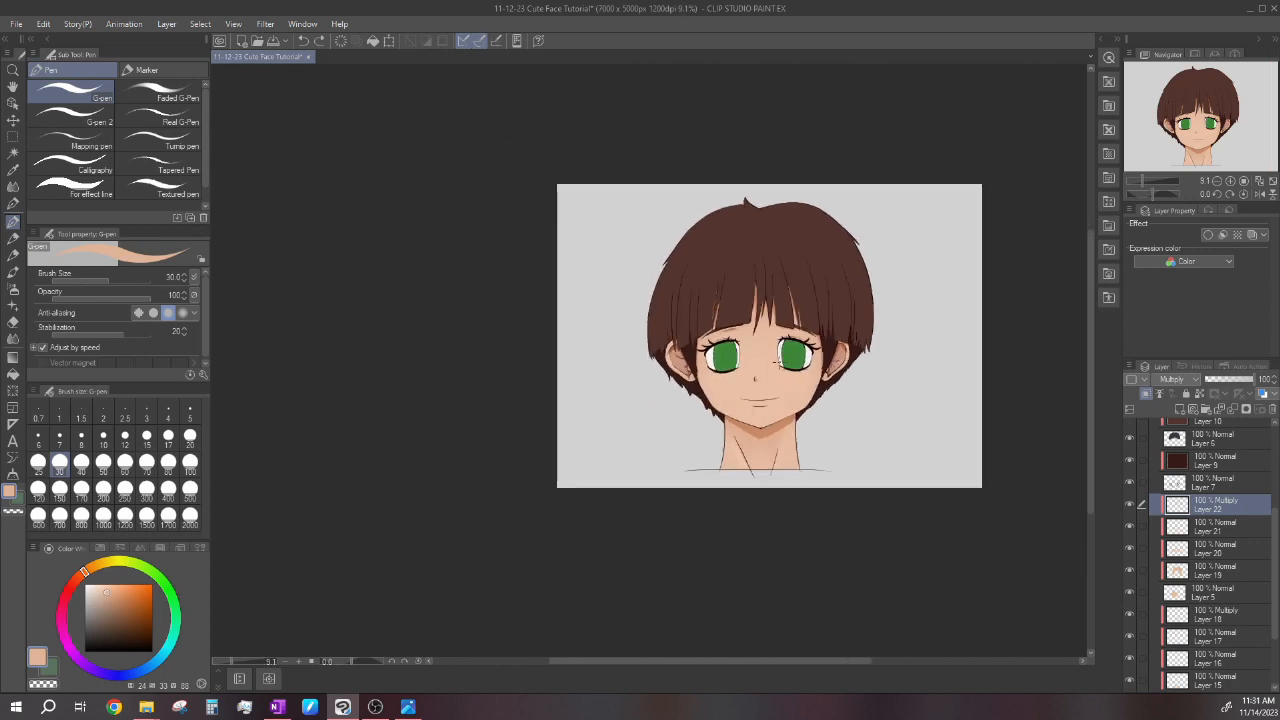
scroll(802, 385, up, 1)
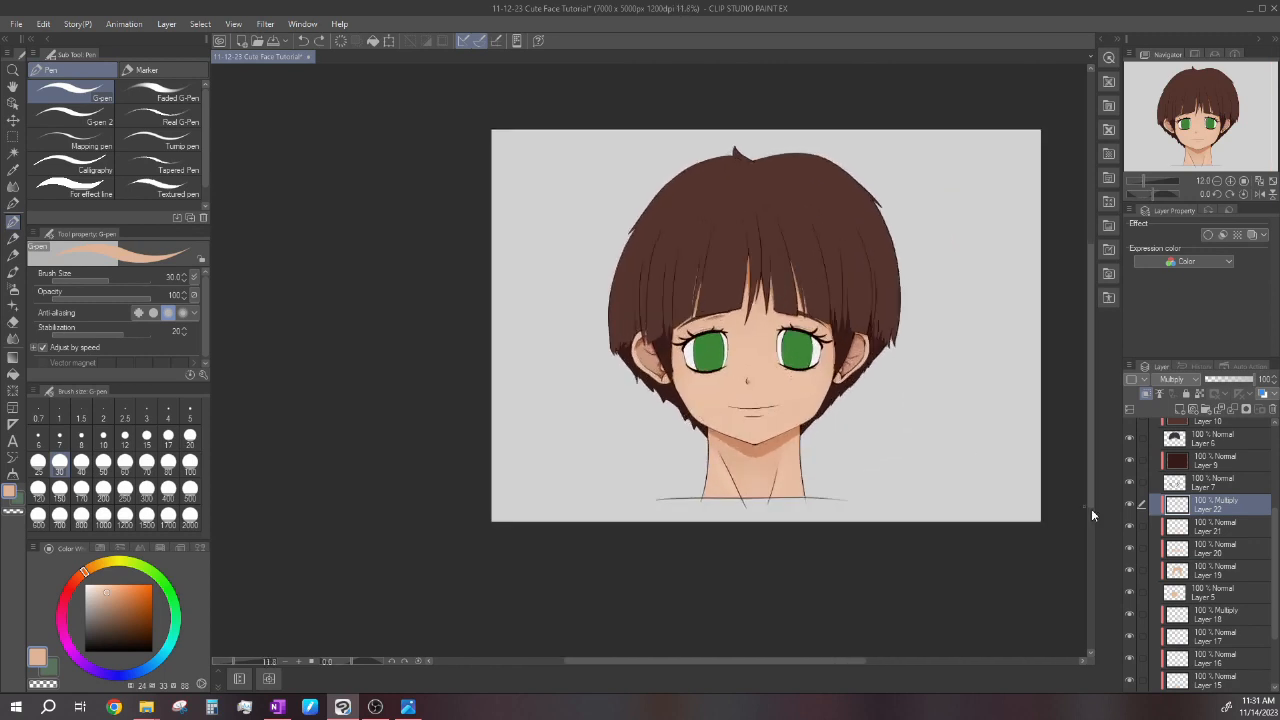
Select Layer 14 and toggle its visibility to compare the neck with and without its shading.
click(1220, 578)
scroll(1210, 580, down, 2)
click(1200, 616)
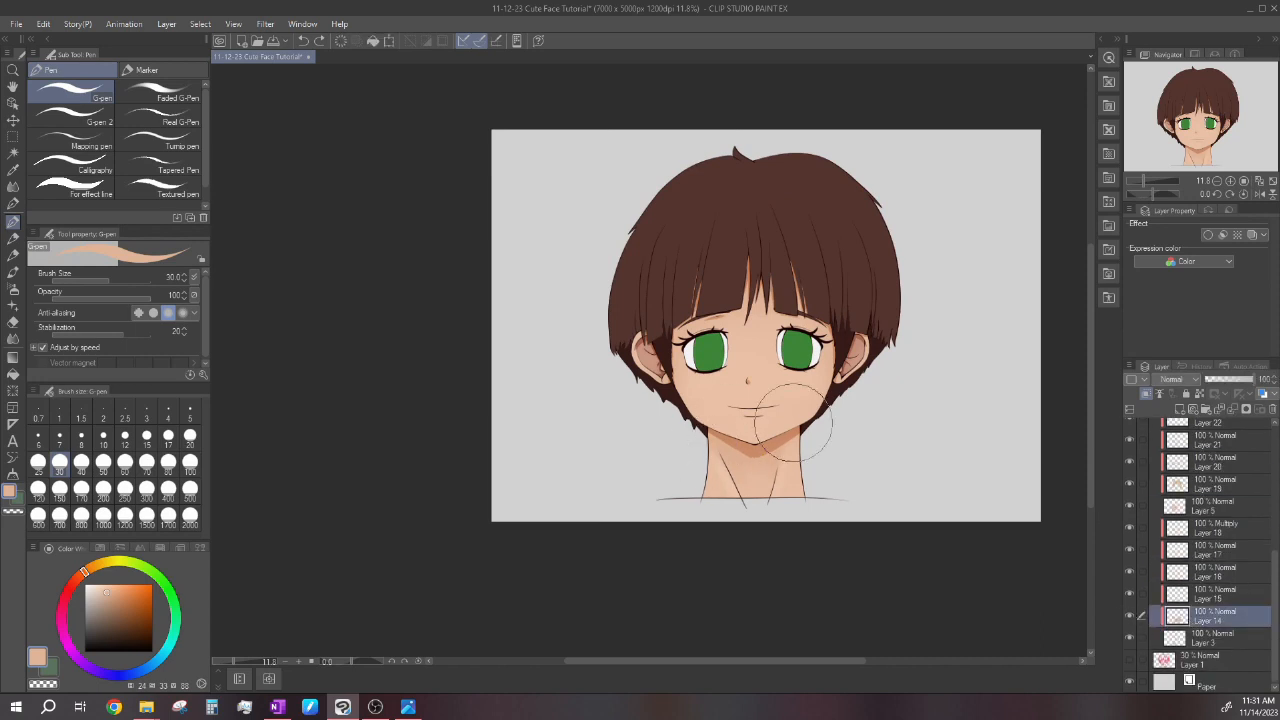
scroll(781, 395, up, 2)
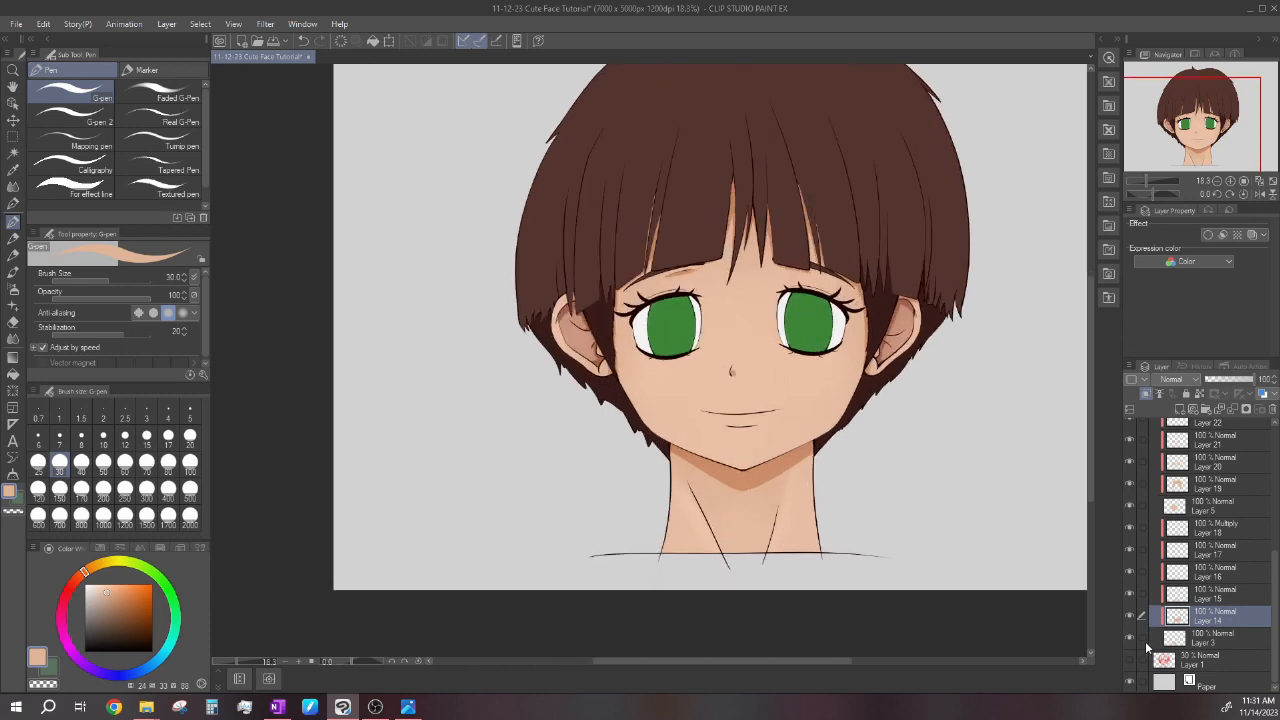
click(1129, 614)
click(1129, 614)
click(1129, 614)
scroll(752, 430, down, 4)
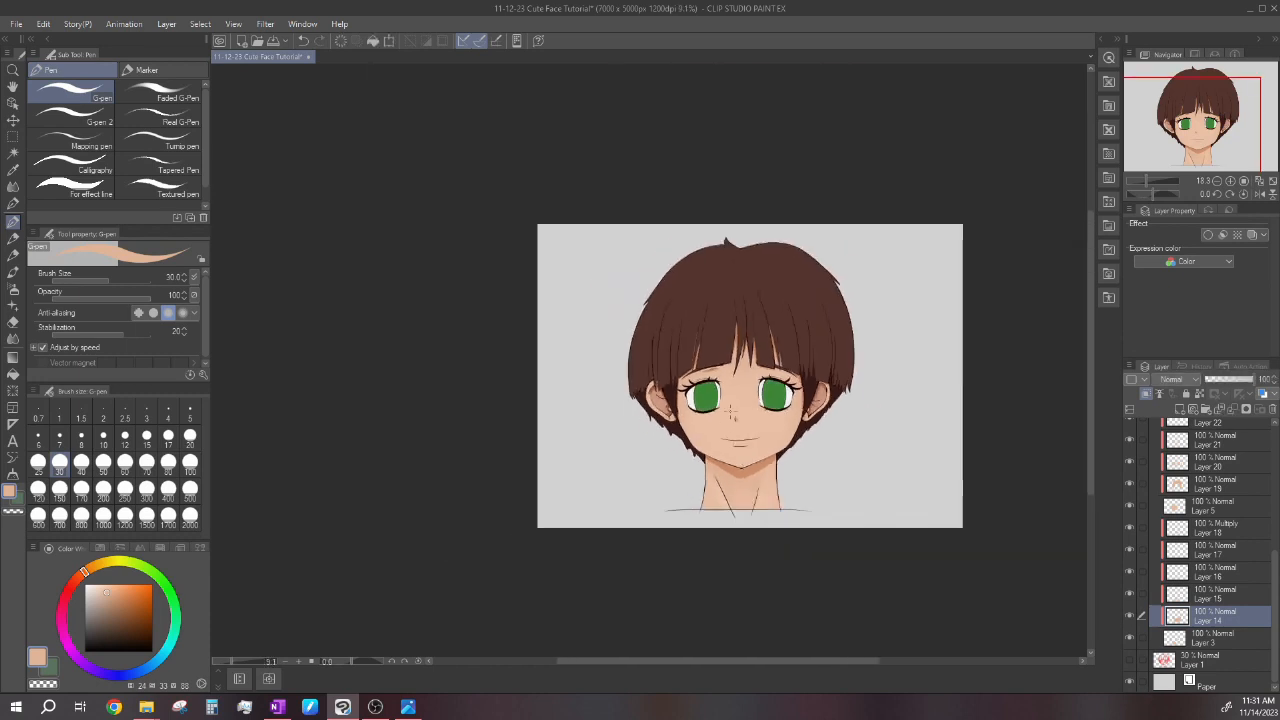
Reduce the opacity of Layer 21 to 80% and save the drawing.
scroll(760, 415, up, 2)
scroll(1213, 511, up, 2)
click(1213, 511)
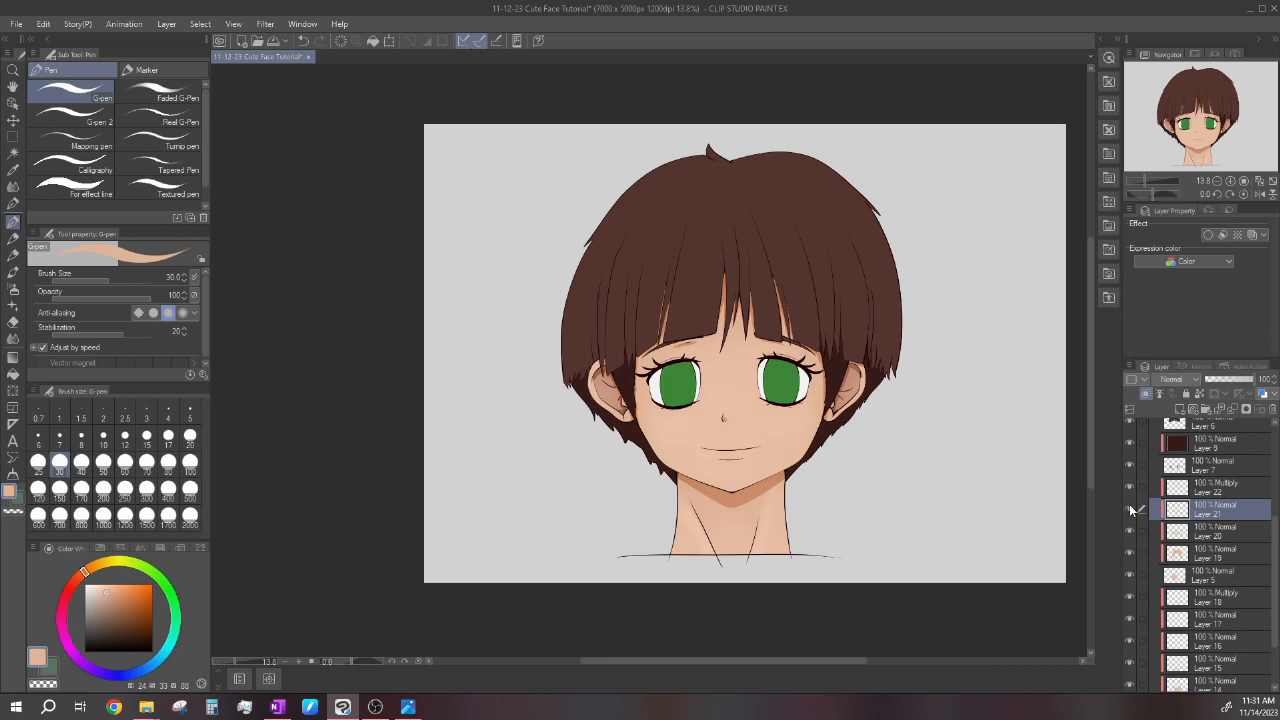
scroll(723, 427, up, 4)
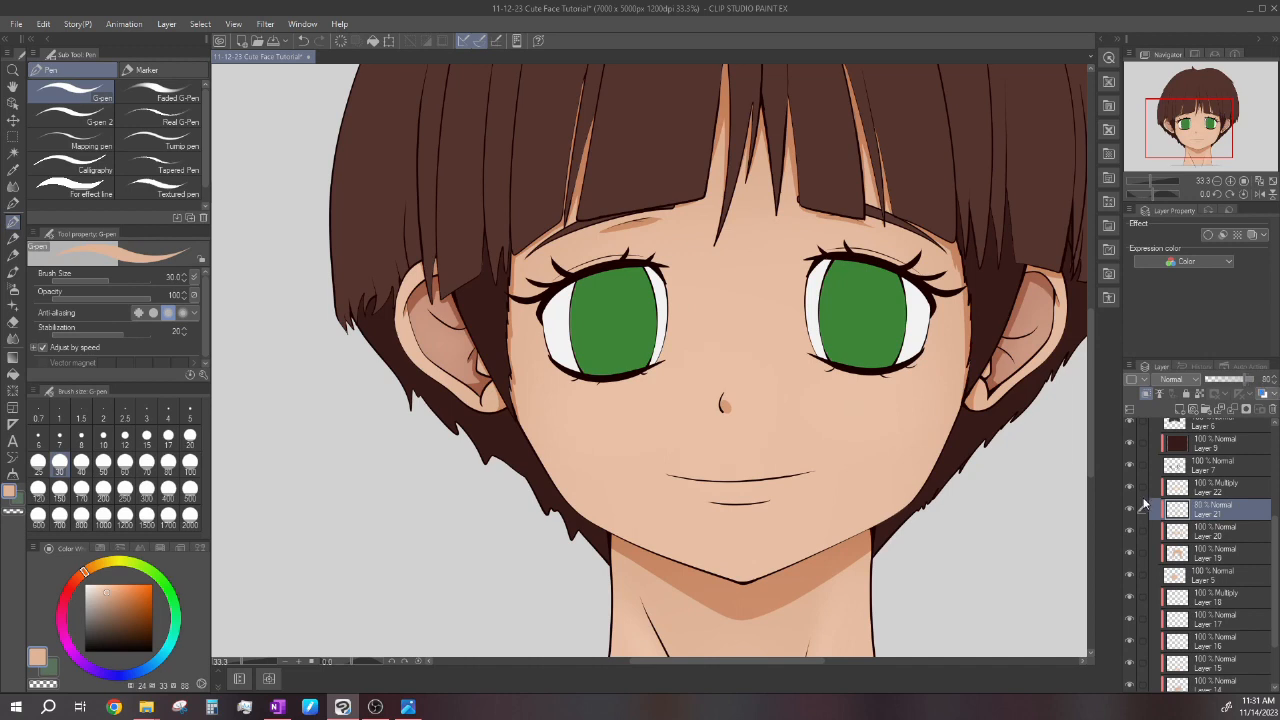
scroll(686, 385, down, 4)
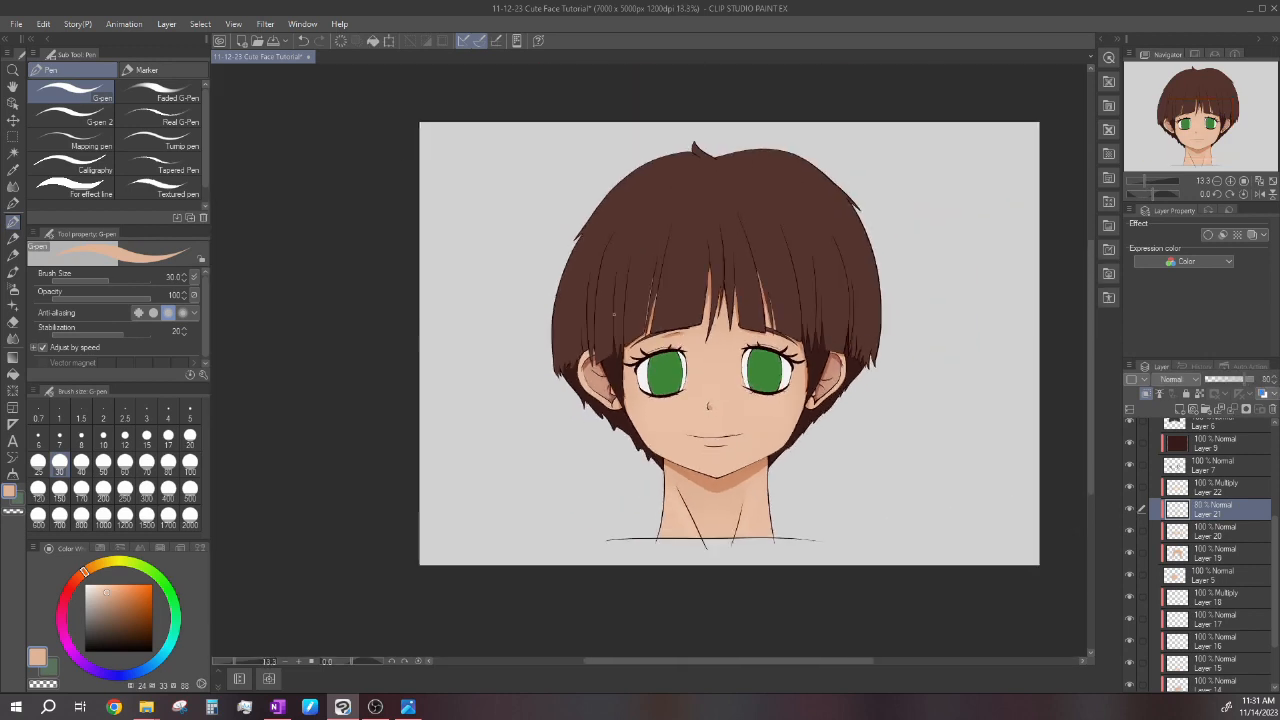
key(ctrl+s)
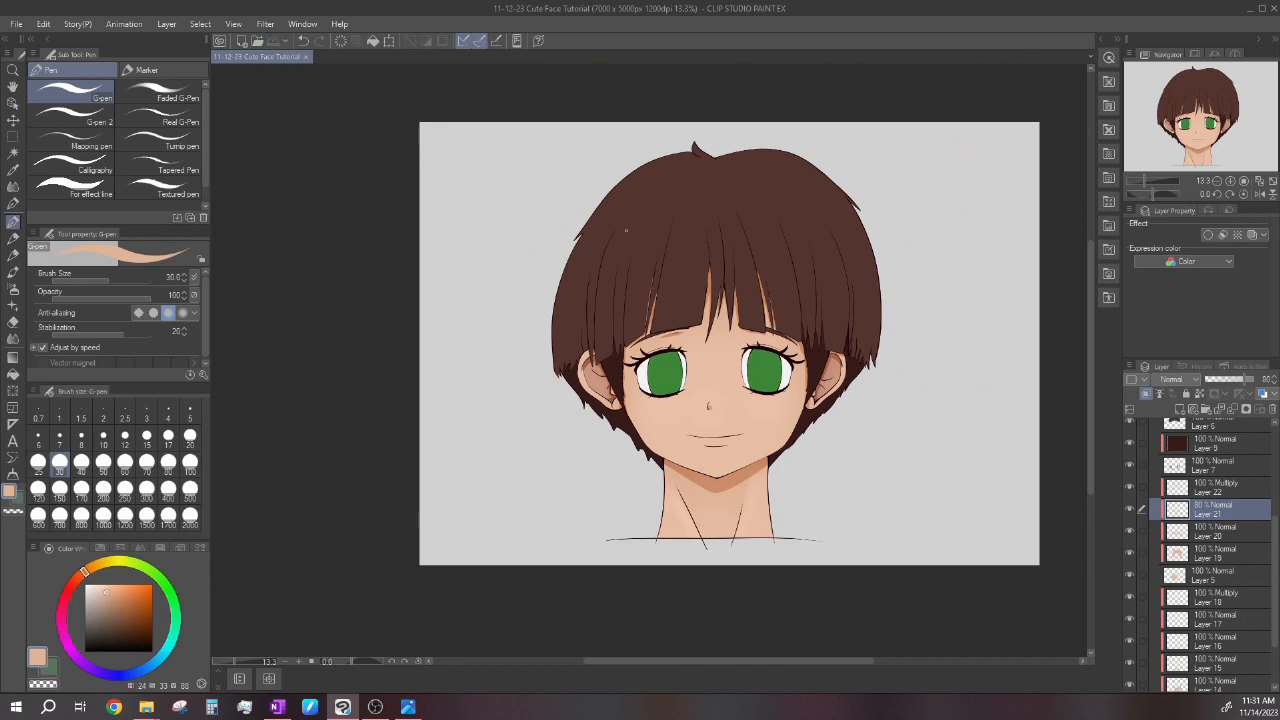
Examine the softened face shading at several magnifications, with Layer 22 selected.
scroll(622, 246, down, 2)
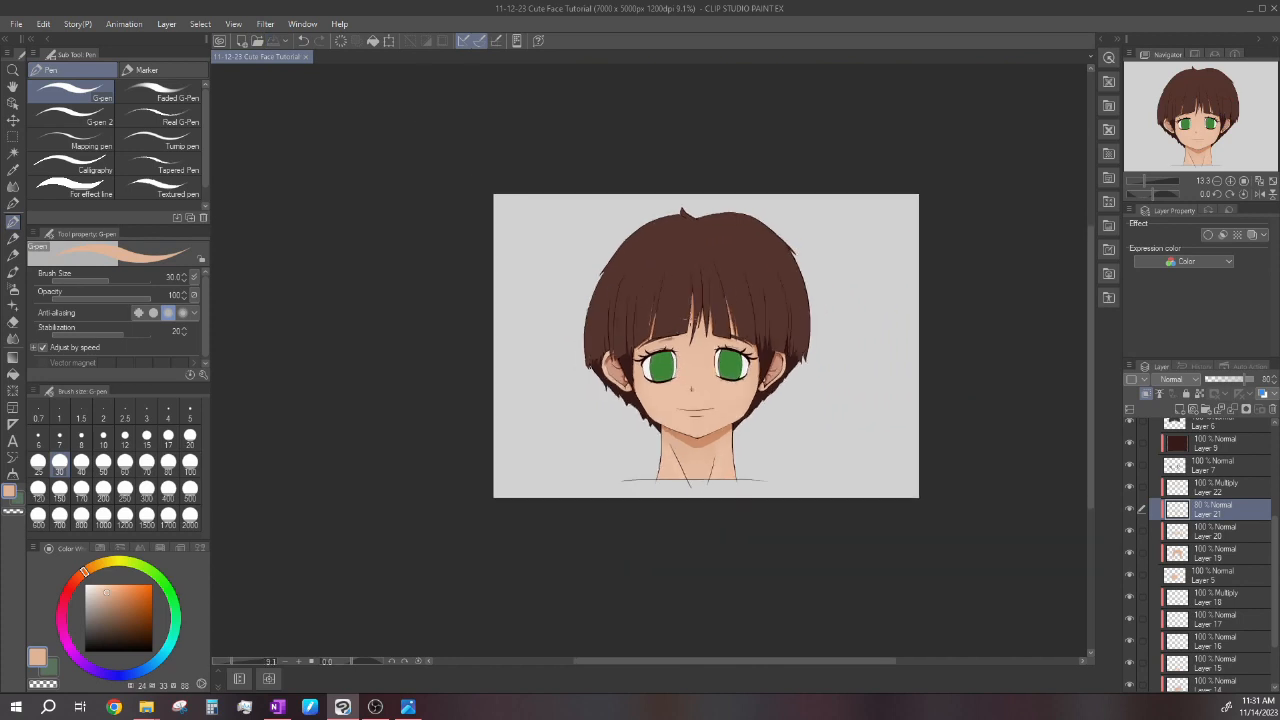
scroll(667, 339, up, 2)
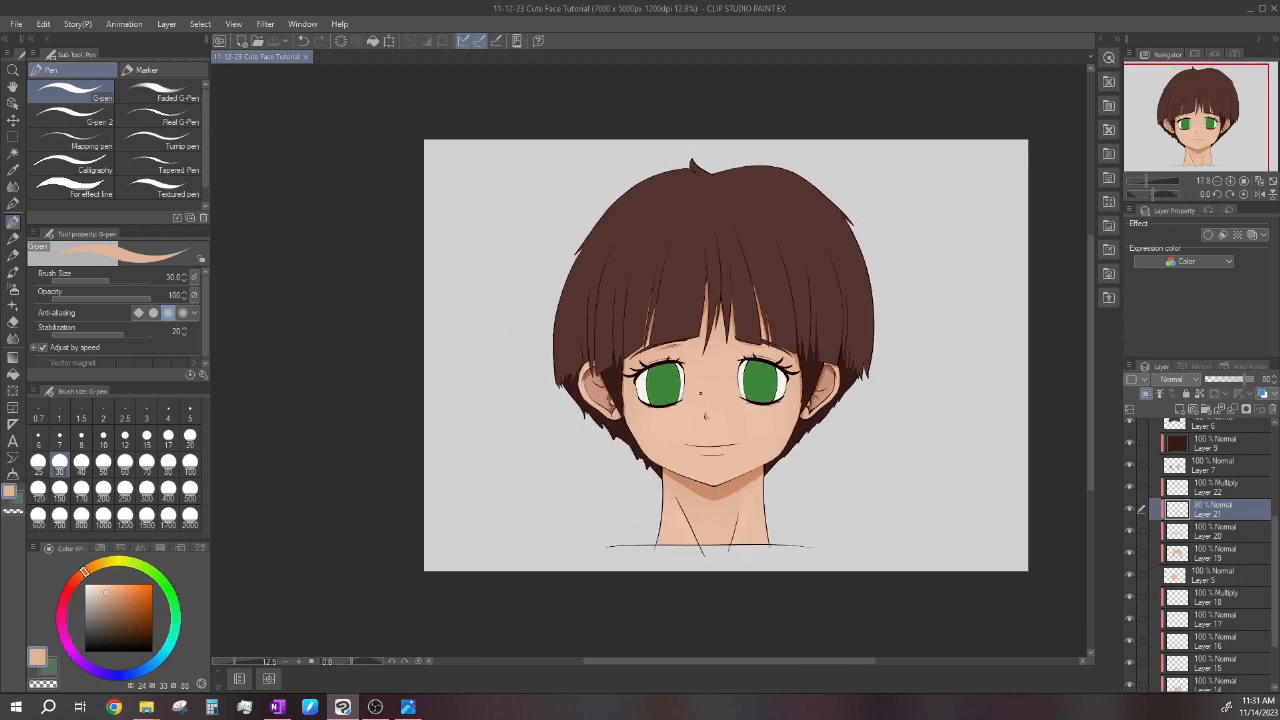
scroll(1045, 453, up, 1)
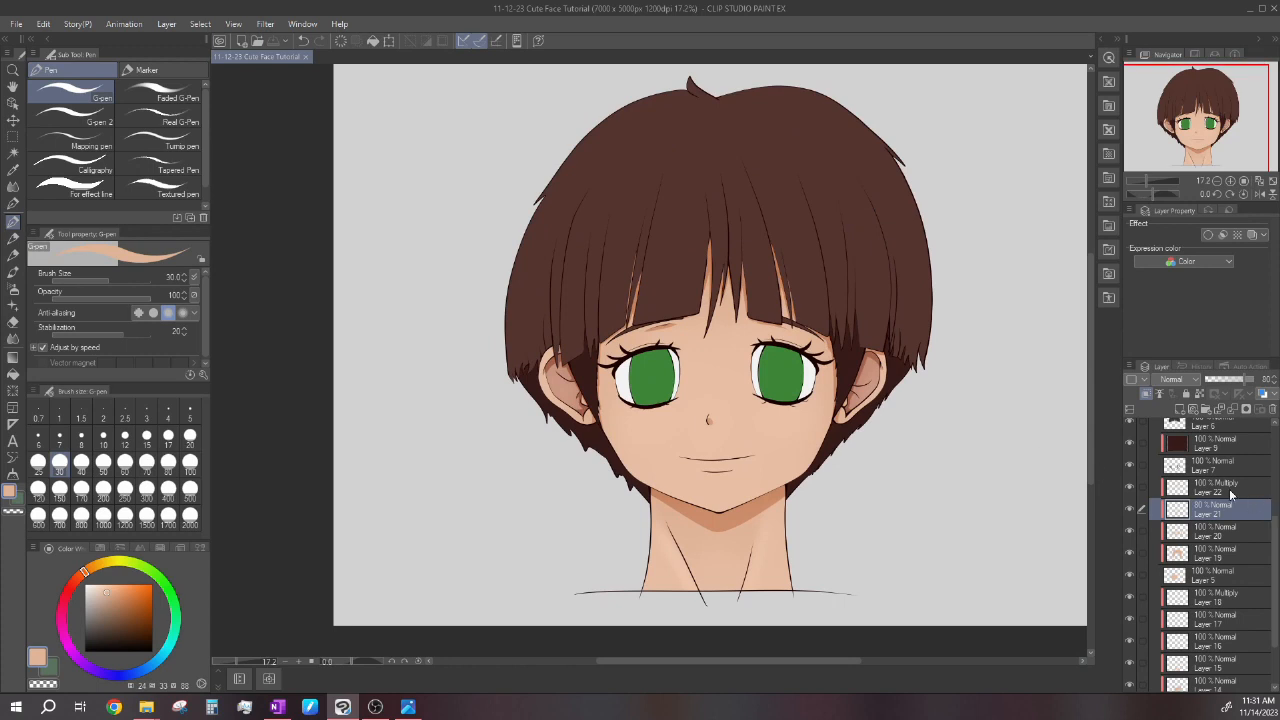
click(1229, 489)
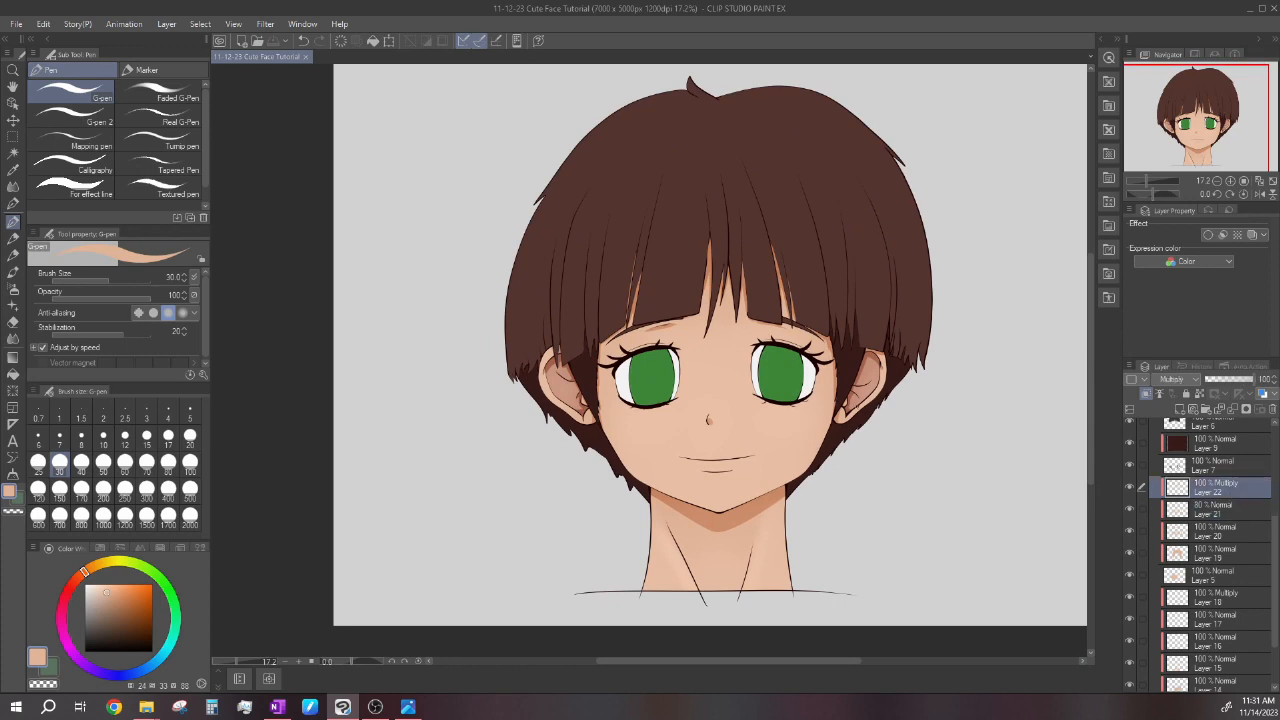
scroll(740, 367, up, 1)
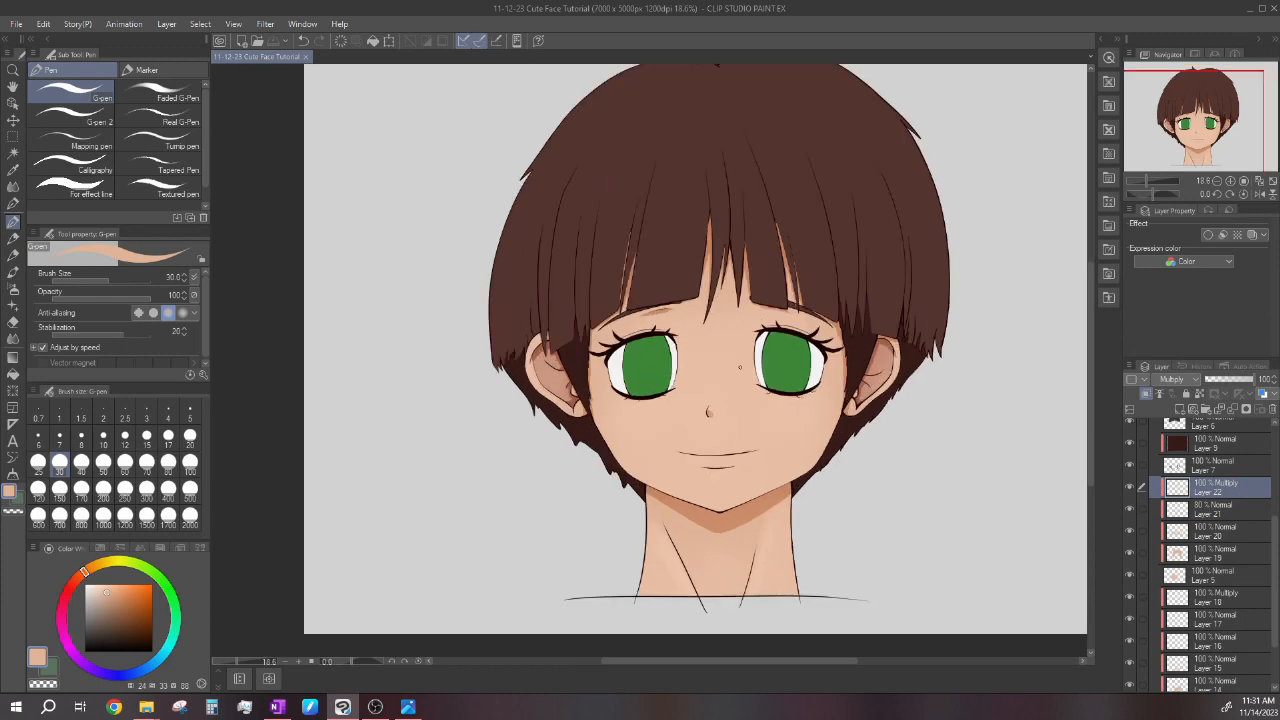
scroll(740, 367, down, 1)
scroll(740, 367, up, 1)
scroll(740, 367, down, 2)
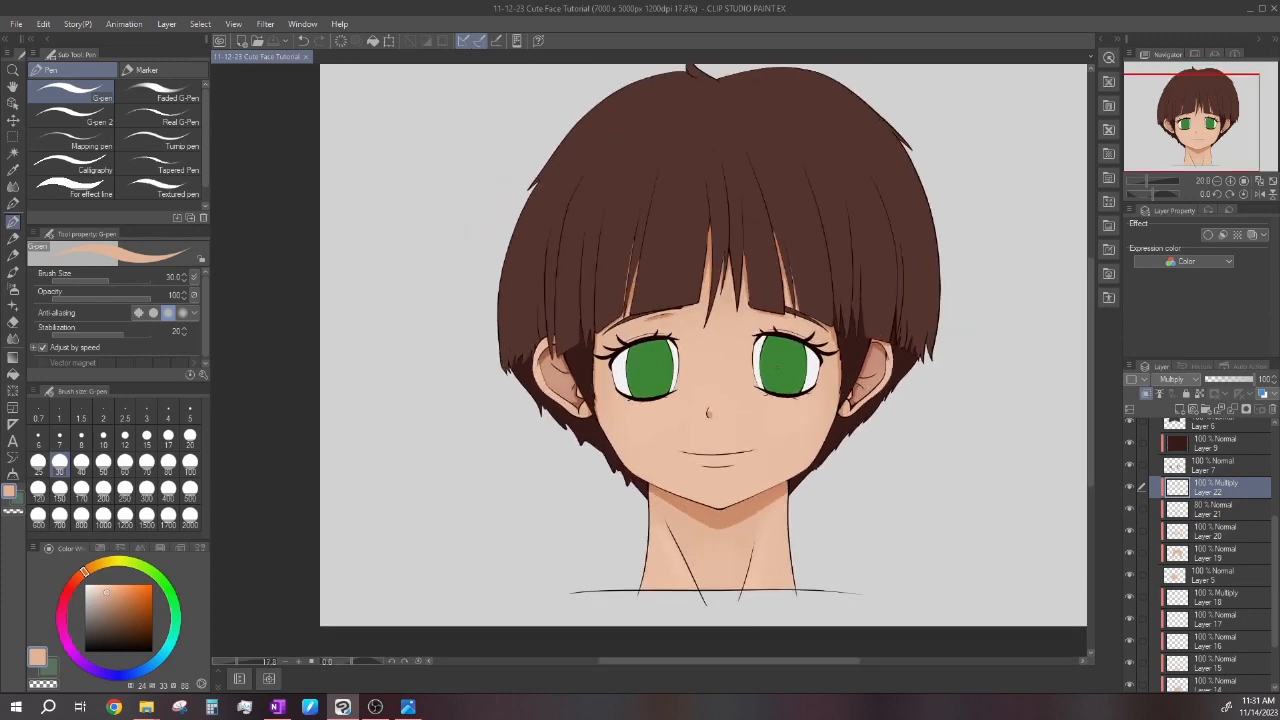
scroll(740, 367, down, 1)
scroll(838, 406, down, 1)
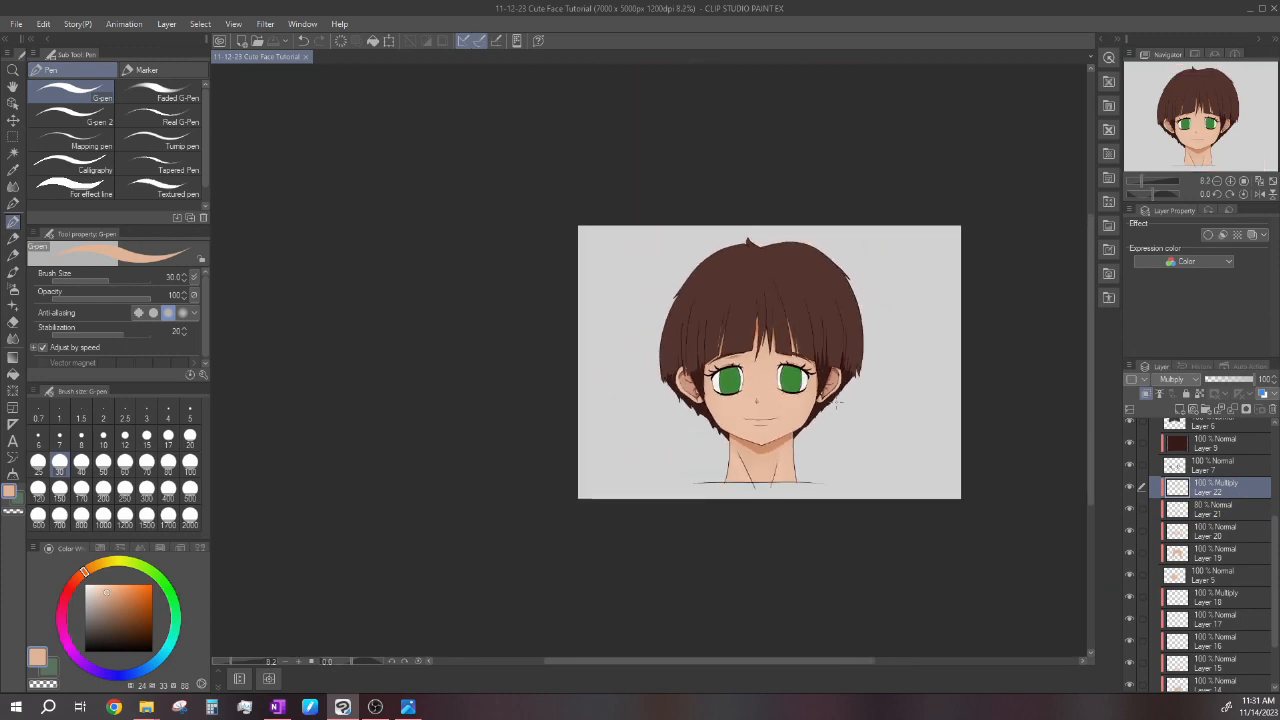
scroll(800, 378, up, 4)
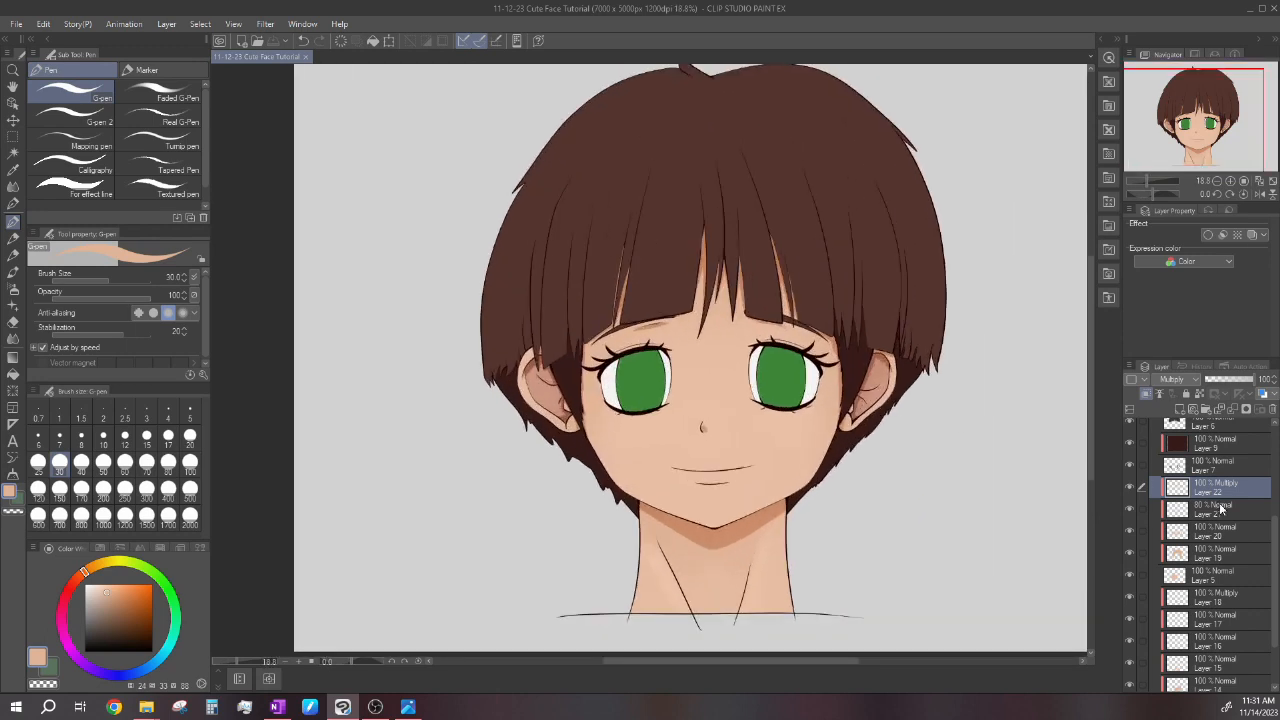
Add a new clipped Normal layer directly above Layer 21, beneath the Multiply shadow layer.
click(1218, 509)
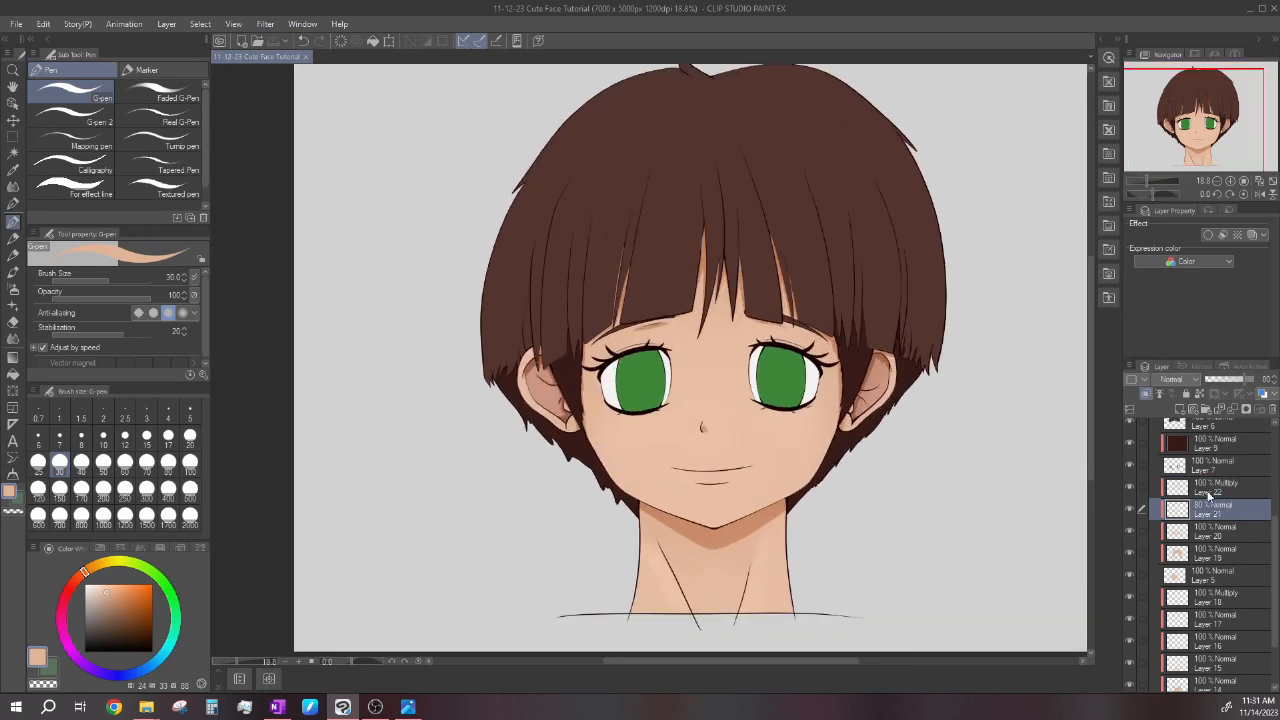
click(1181, 411)
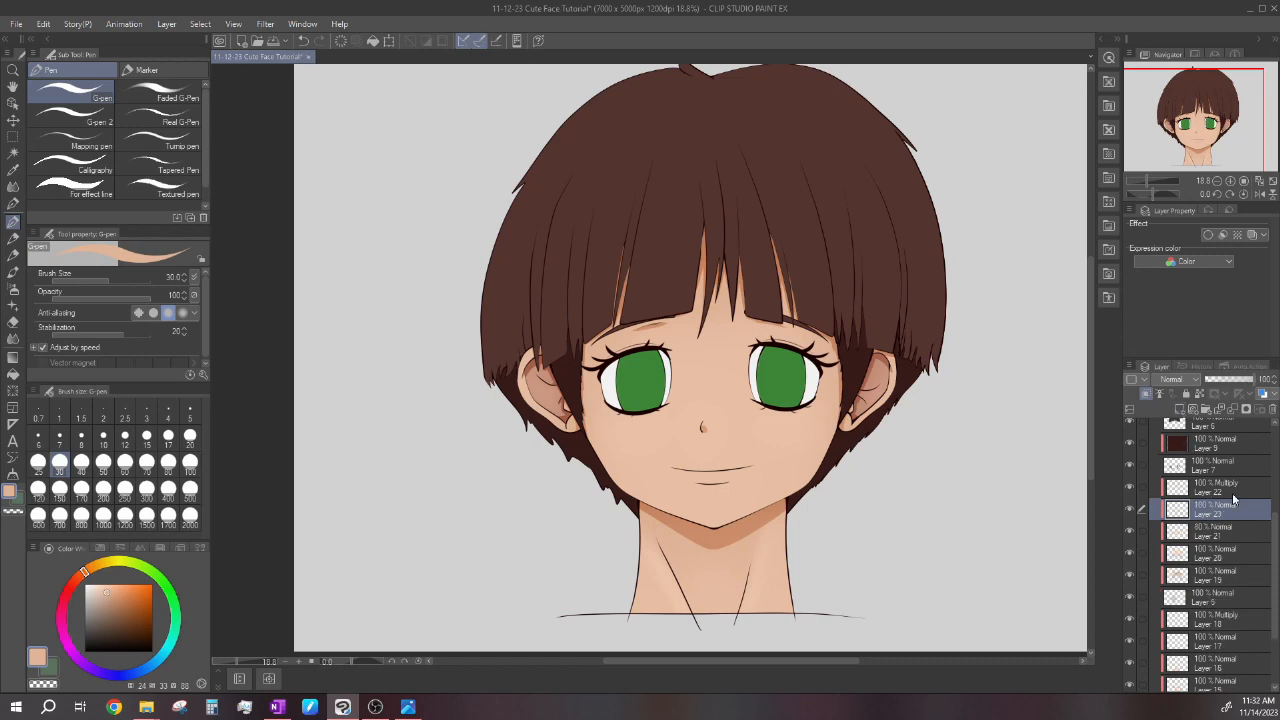
scroll(840, 430, up, 1)
scroll(760, 395, down, 2)
scroll(760, 403, up, 2)
scroll(745, 391, down, 2)
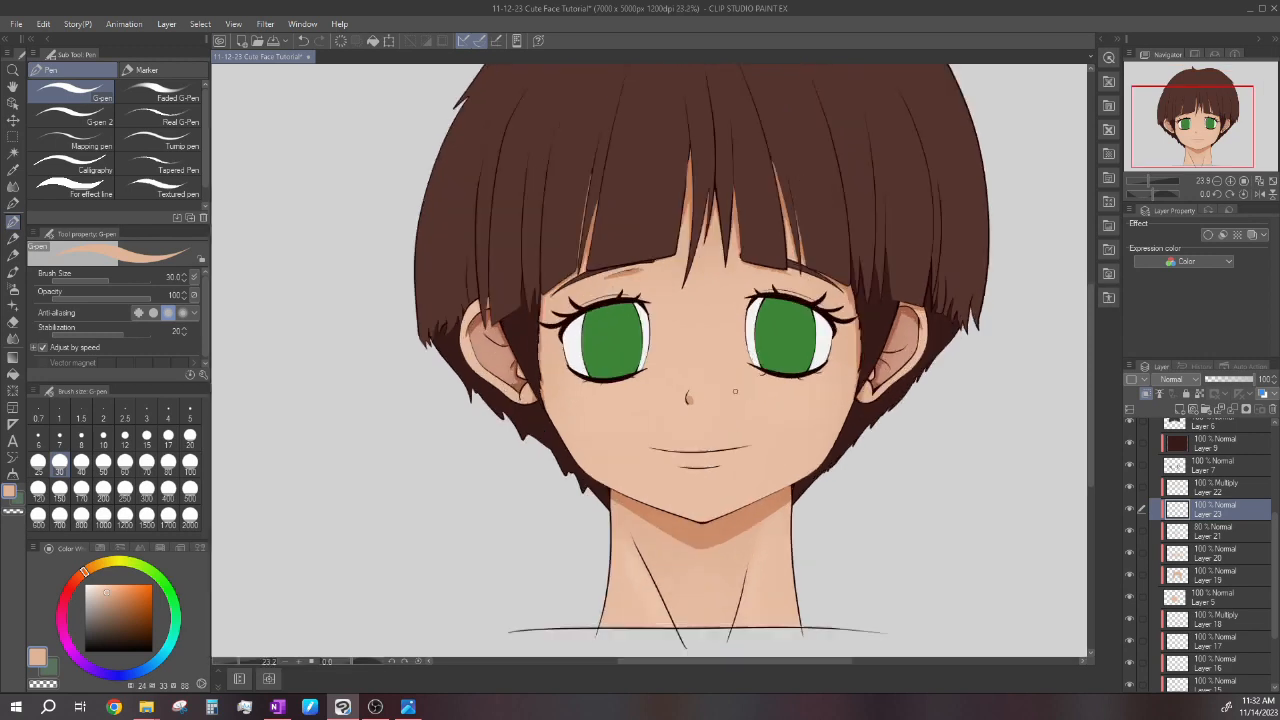
Set up the LIGHTING airbrush with a muted red color (H 4, S 57, V 79) and brush size 400.
scroll(735, 391, up, 3)
click(14, 291)
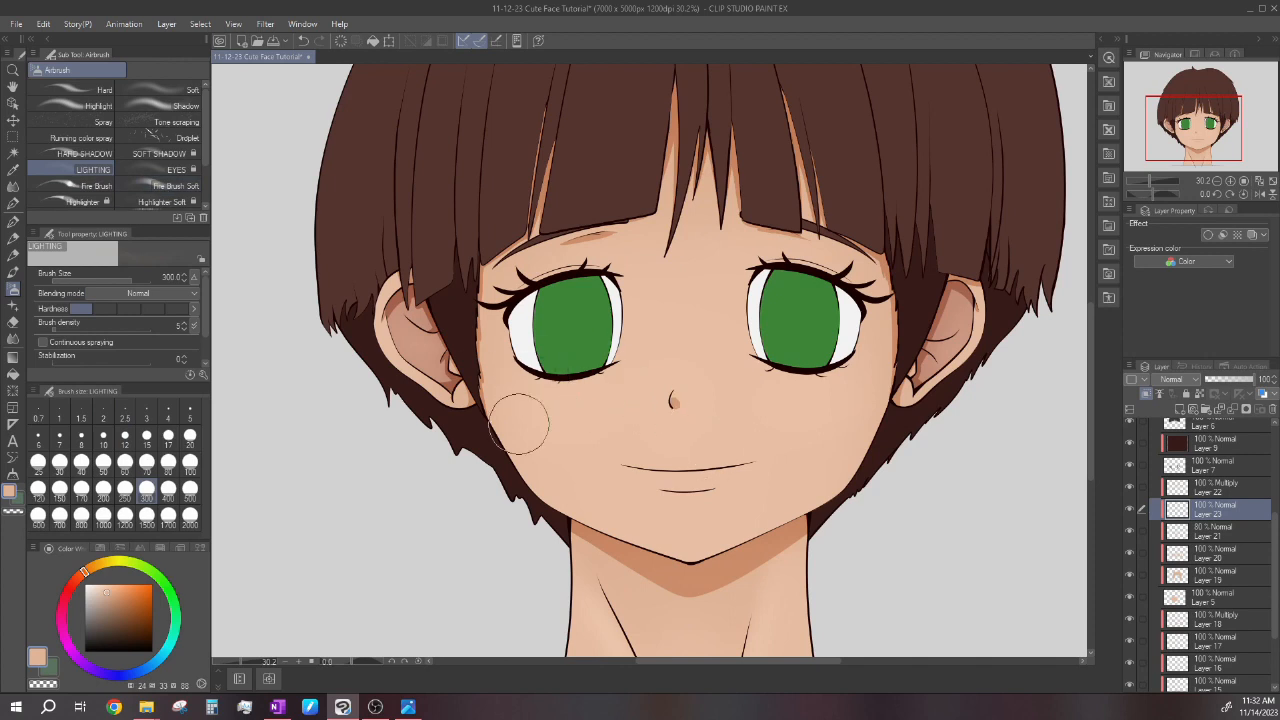
click(71, 592)
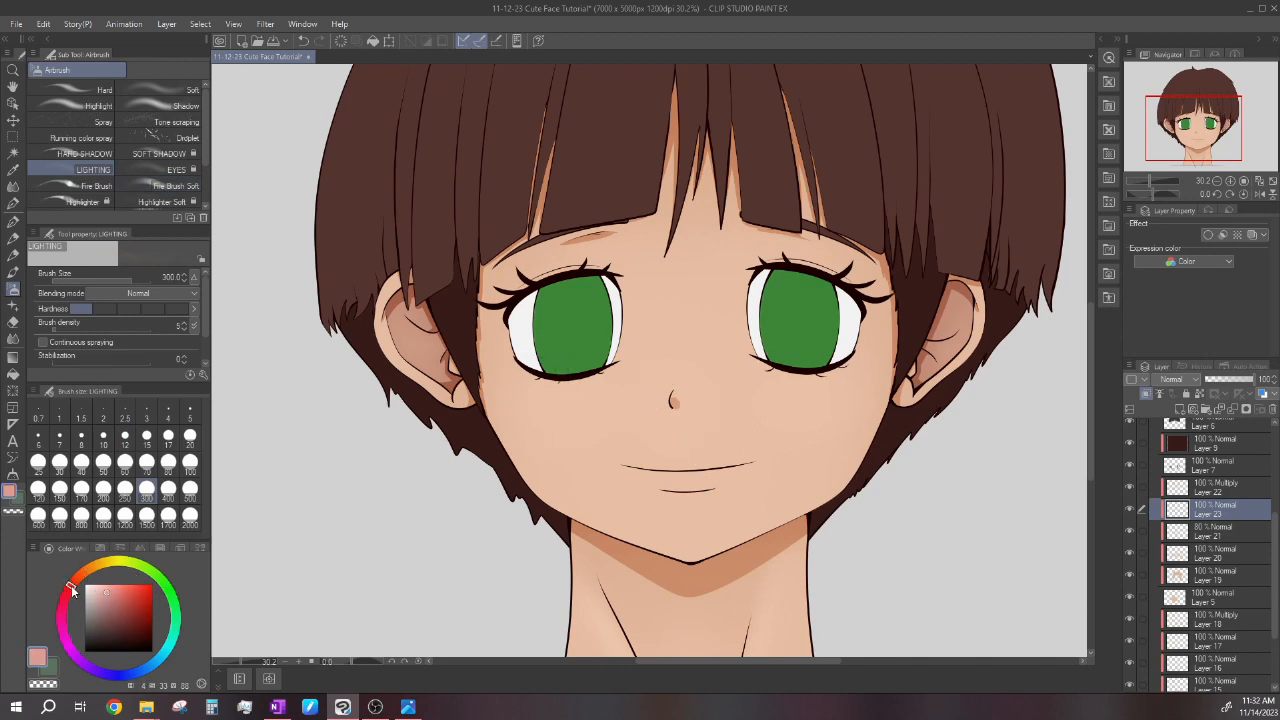
click(124, 594)
click(189, 490)
scroll(640, 370, down, 2)
scroll(489, 385, up, 1)
click(146, 490)
scroll(675, 378, down, 1)
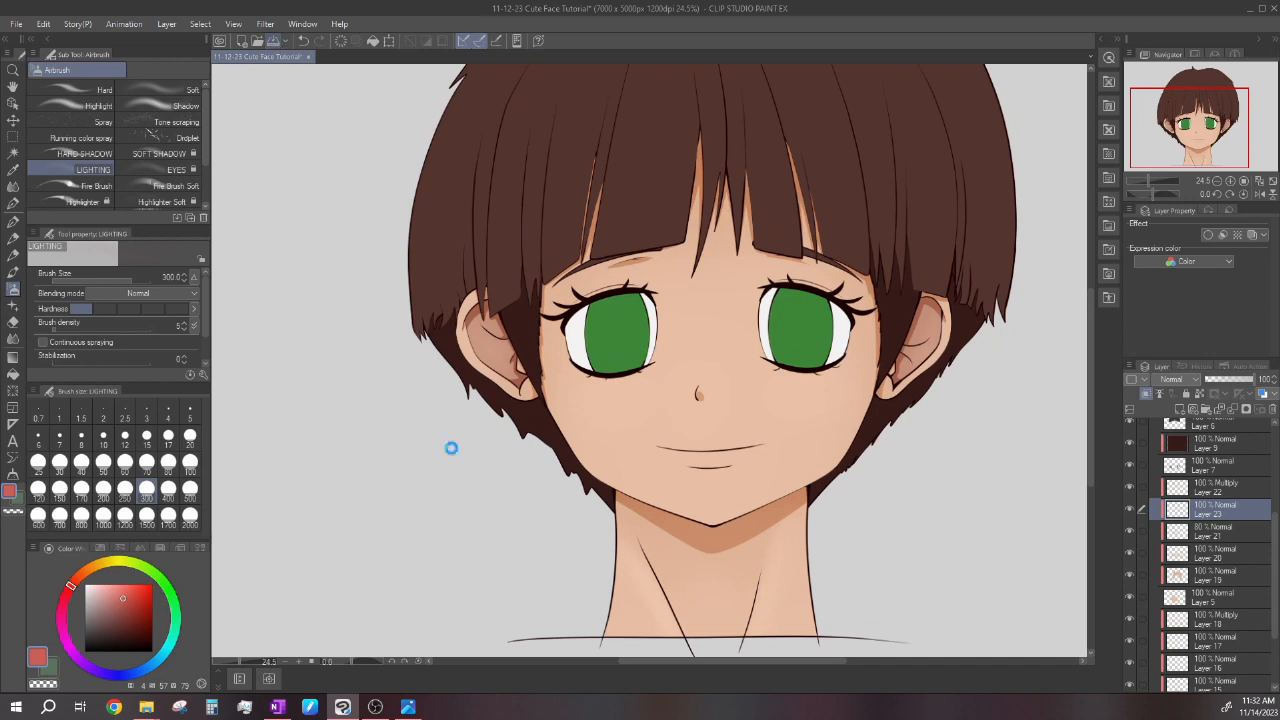
click(168, 490)
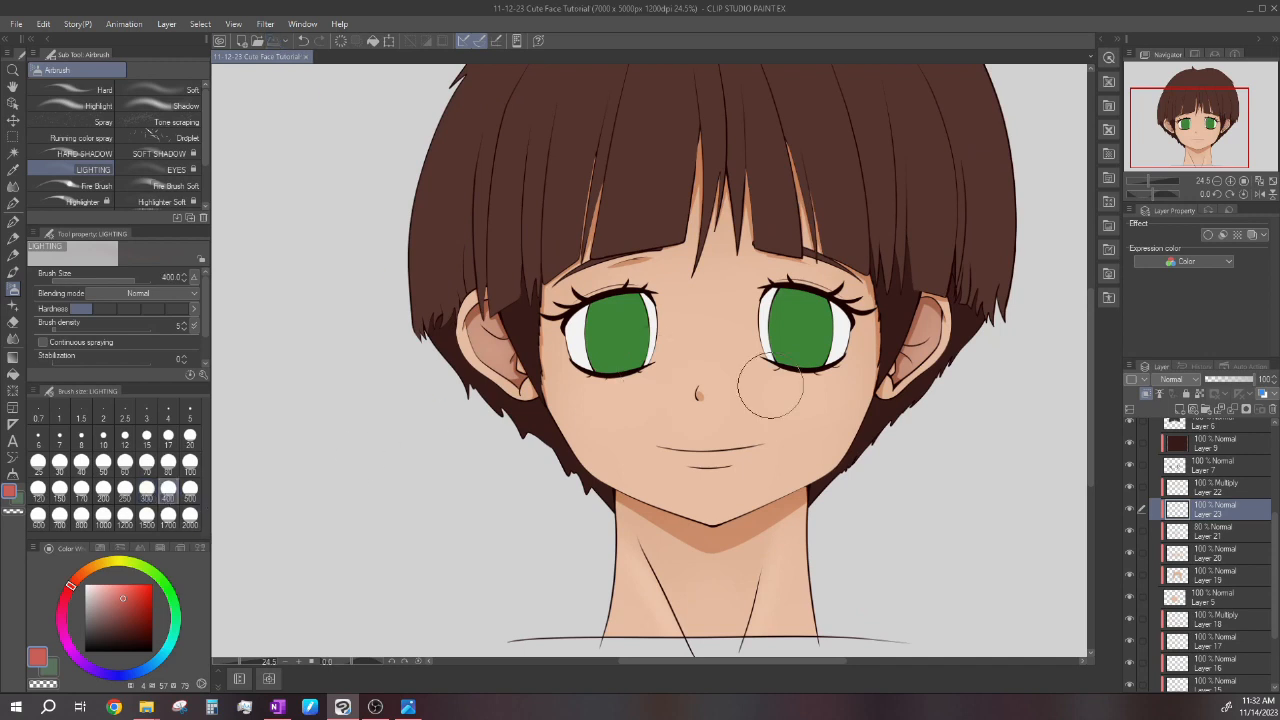
Airbrush a soft red blush onto both cheeks beneath the eyes on Layer 23.
scroll(651, 389, down, 2)
scroll(571, 386, up, 3)
mouse_move(578, 405)
mouse_down()
mouse_move(618, 371)
mouse_move(638, 386)
mouse_move(566, 377)
mouse_move(625, 352)
mouse_move(562, 387)
mouse_move(618, 420)
mouse_up()
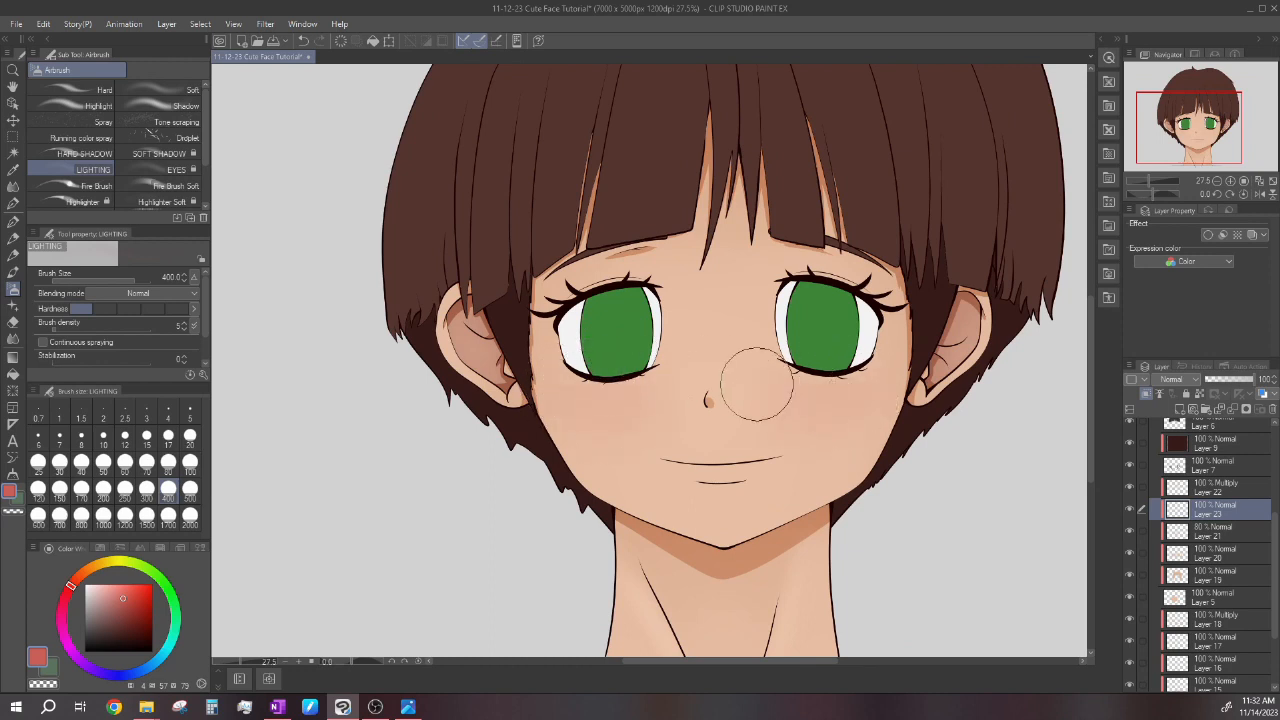
scroll(757, 385, down, 3)
scroll(790, 400, up, 2)
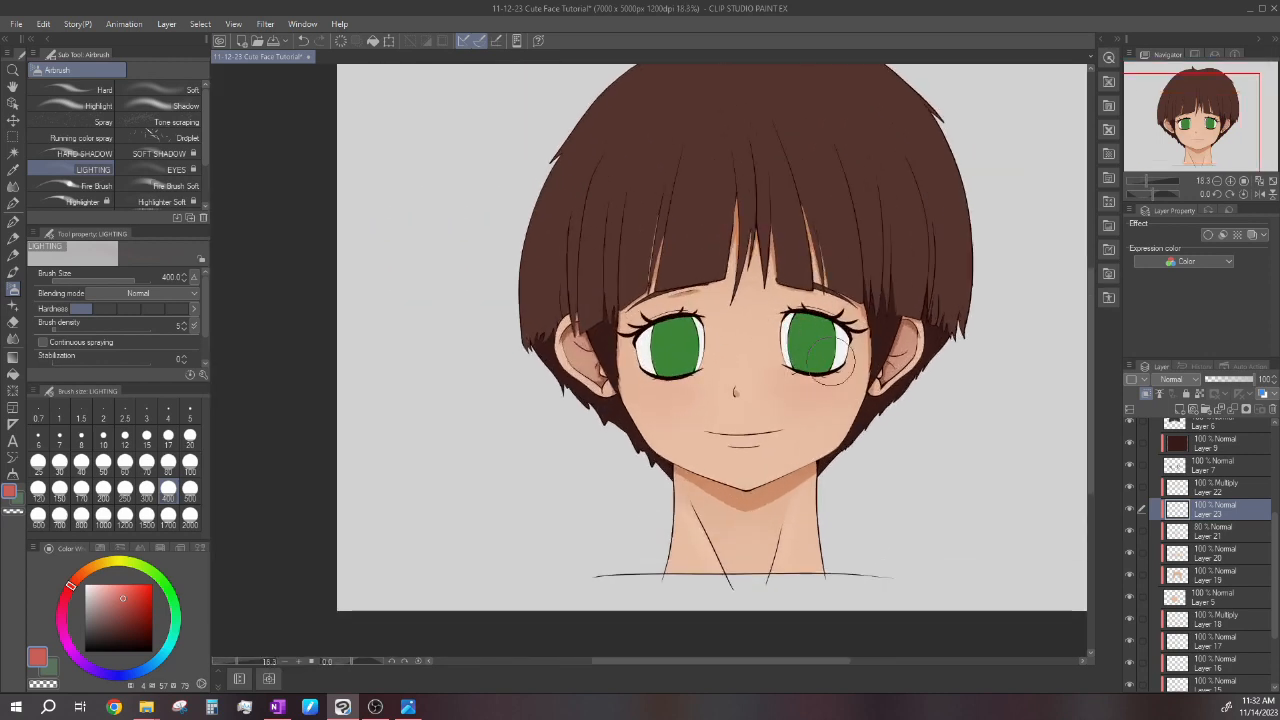
scroll(697, 373, down, 2)
scroll(767, 407, up, 3)
scroll(767, 407, down, 2)
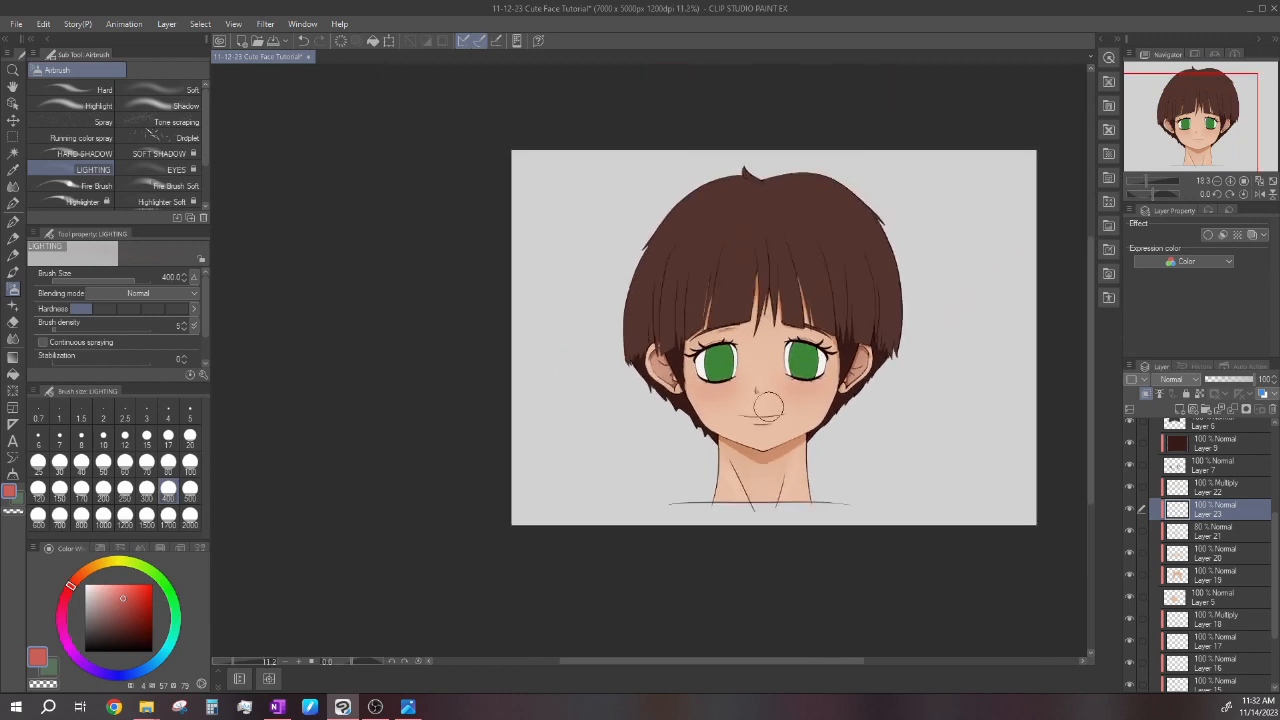
Toggle the visibility of Layer 23 to compare the face with and without the cheek blush.
scroll(767, 405, down, 1)
scroll(740, 395, up, 3)
scroll(760, 400, down, 2)
scroll(760, 400, down, 1)
scroll(760, 400, up, 2)
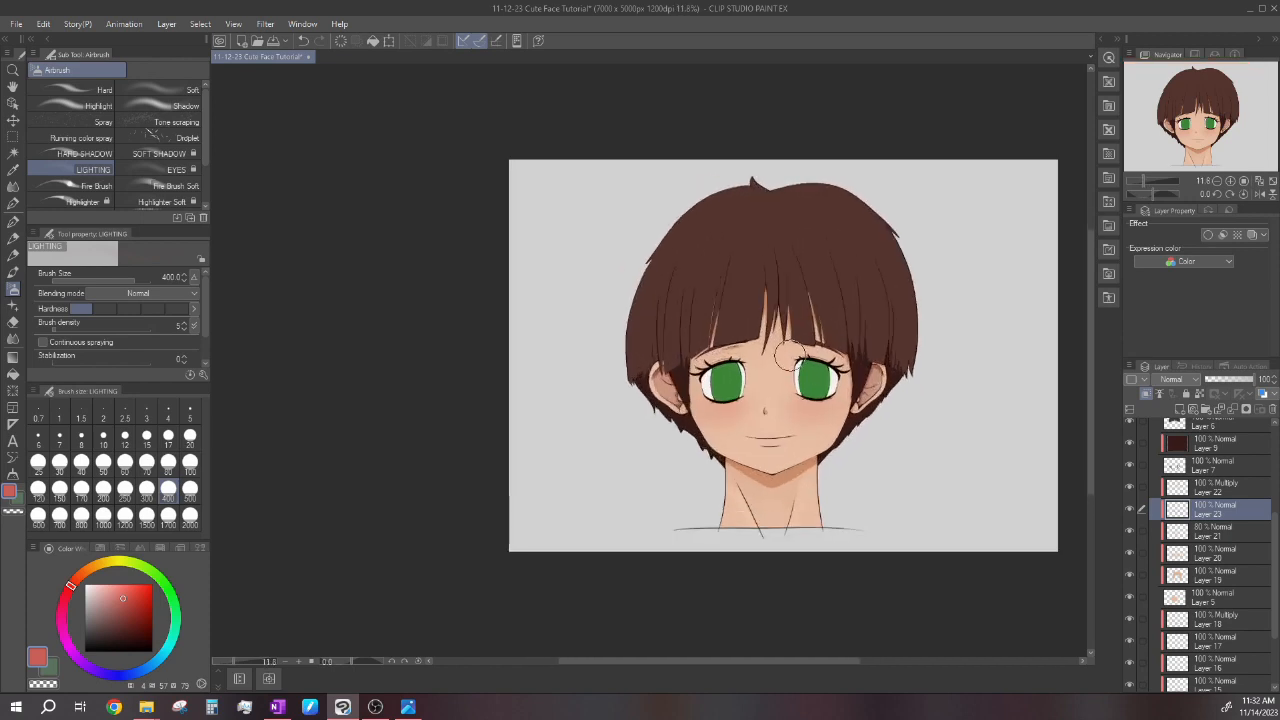
click(1128, 509)
click(1128, 509)
click(1128, 509)
click(1128, 509)
scroll(818, 385, up, 2)
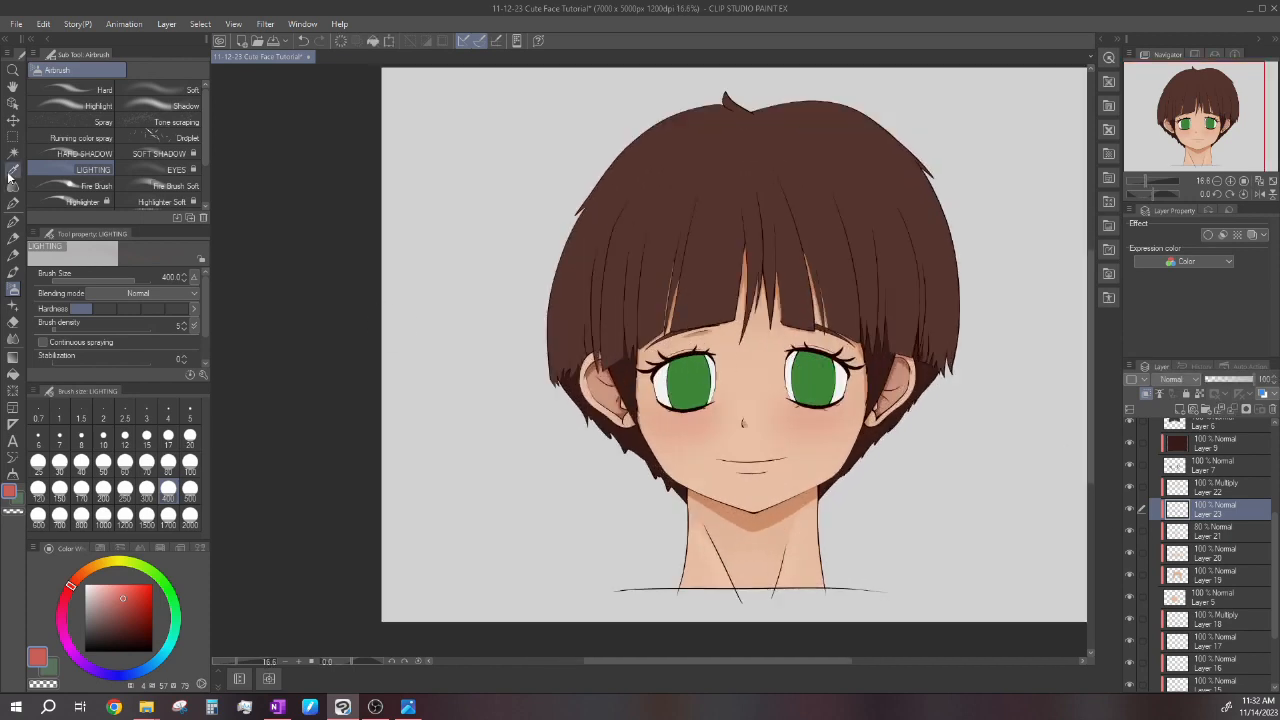
Lasso the blush on the right-hand cheek, apply a Scale/Rotate transform to it and clear the selection.
click(13, 136)
click(75, 113)
scroll(762, 490, up, 2)
mouse_move(762, 498)
mouse_down()
mouse_move(934, 326)
mouse_move(943, 518)
mouse_up()
click(735, 543)
scroll(800, 440, down, 2)
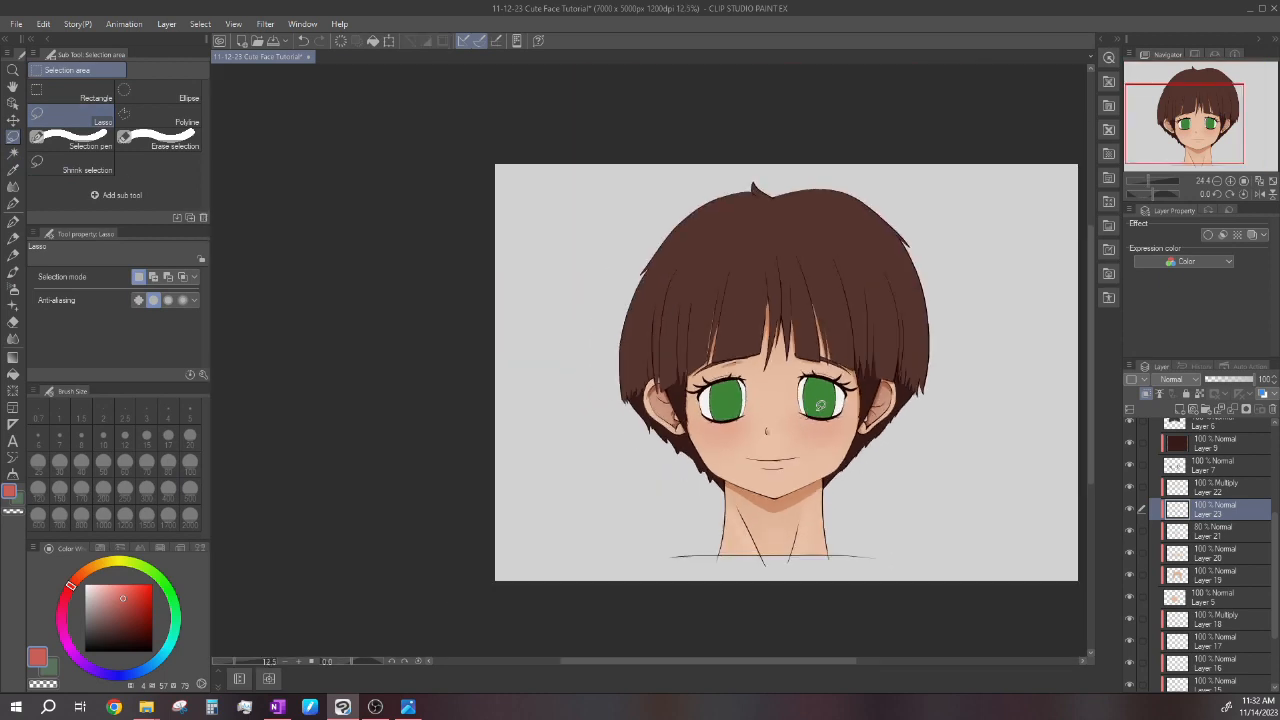
scroll(812, 403, down, 2)
scroll(816, 398, up, 3)
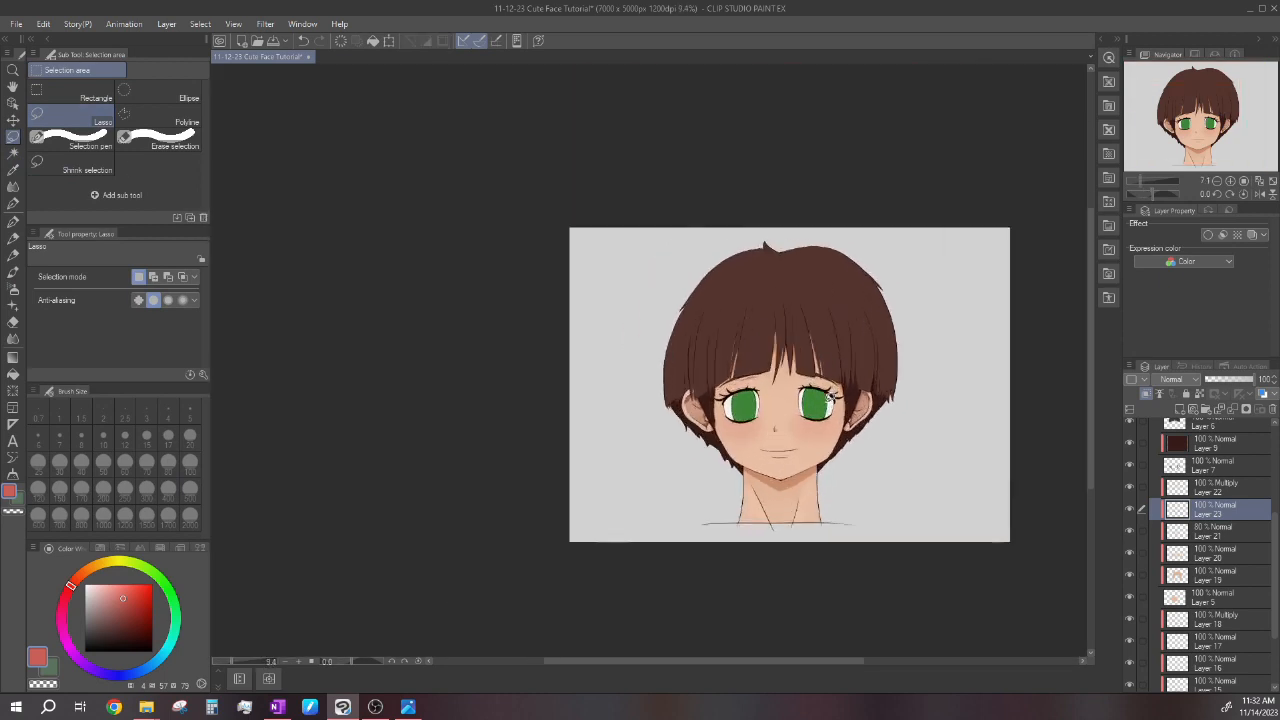
mouse_move(785, 486)
mouse_down()
mouse_move(805, 332)
mouse_move(840, 515)
mouse_move(885, 523)
mouse_up()
scroll(840, 515, up, 1)
key(ctrl+t)
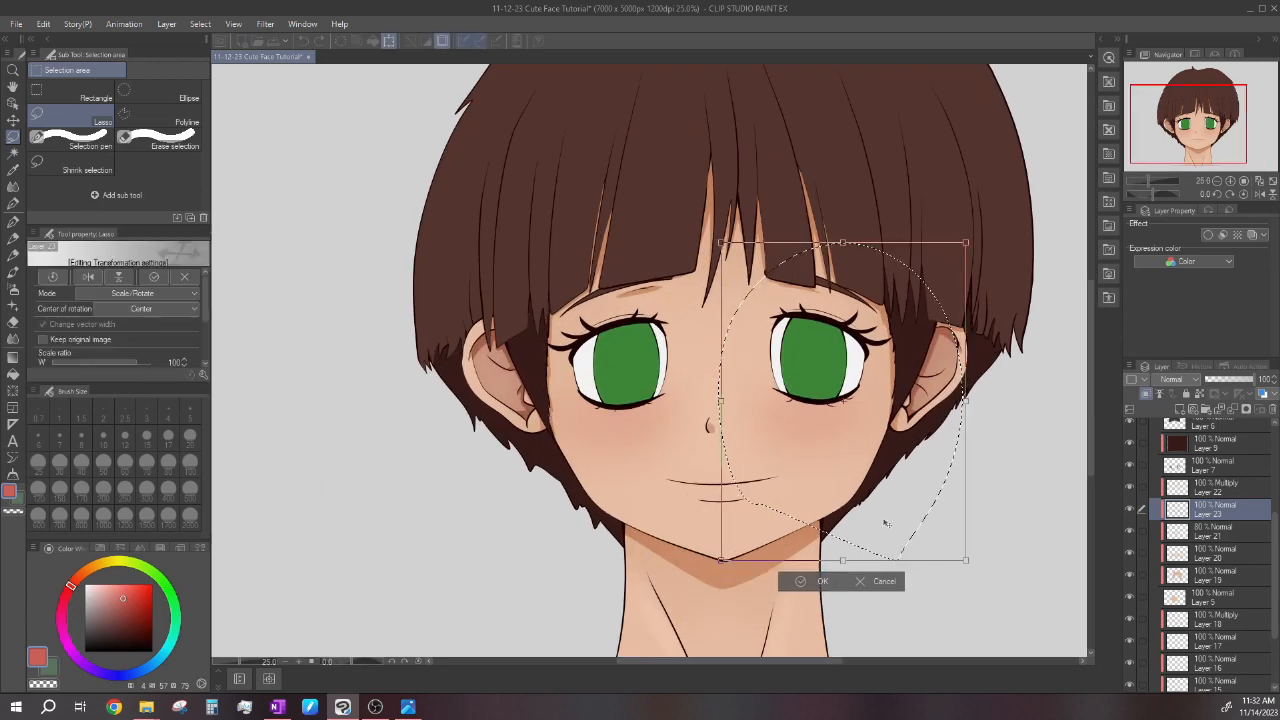
click(800, 582)
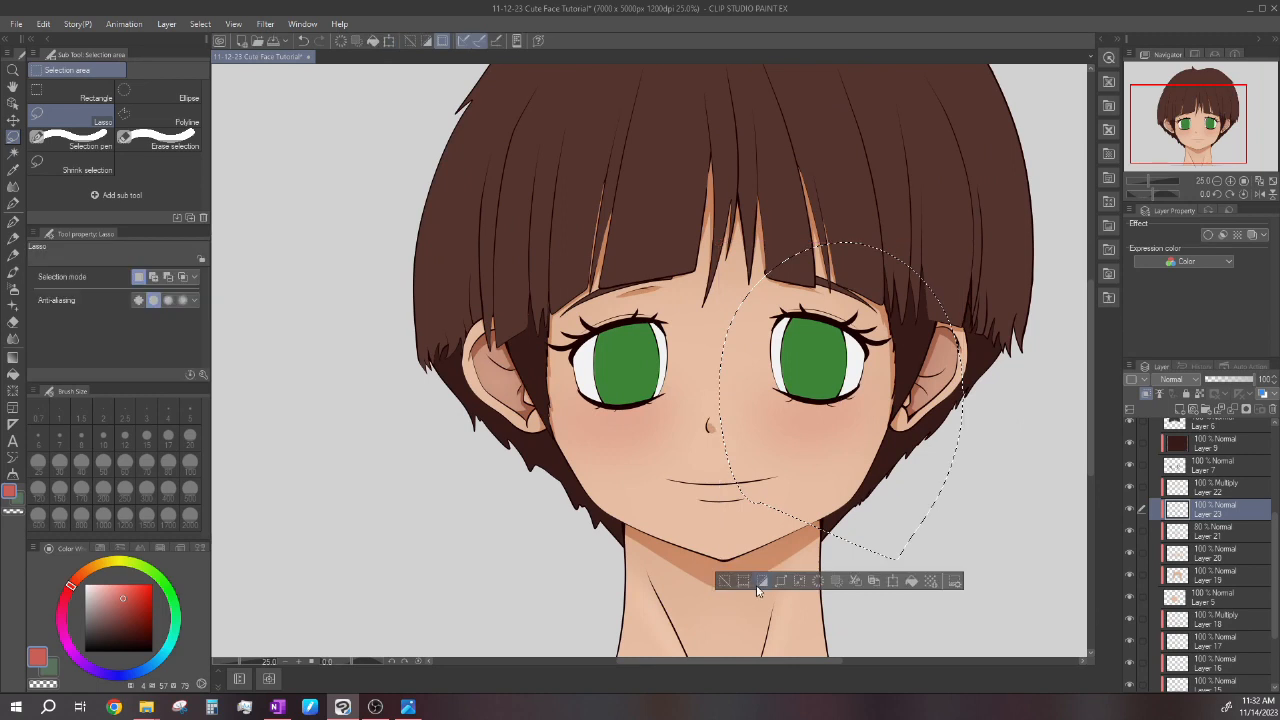
click(778, 589)
Examine the blush at several magnifications and switch Layer 23 off and on for comparison.
scroll(793, 408, down, 1)
scroll(793, 408, down, 1)
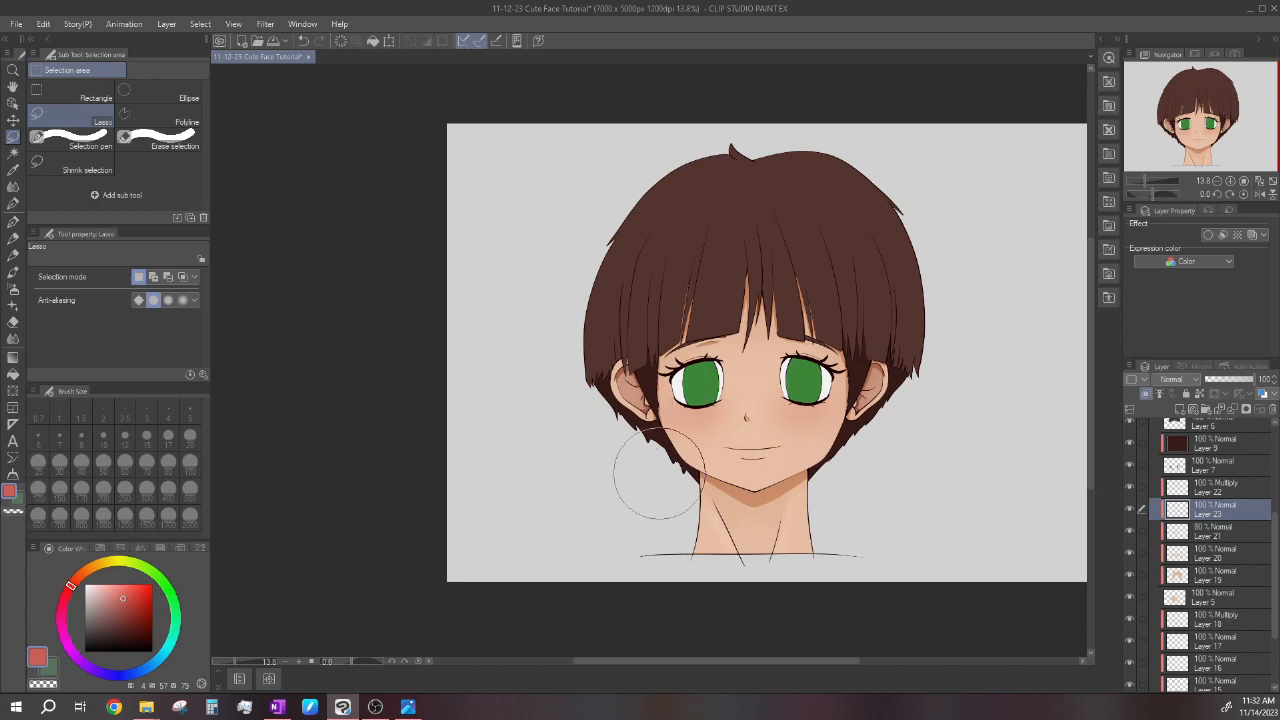
scroll(722, 362, down, 1)
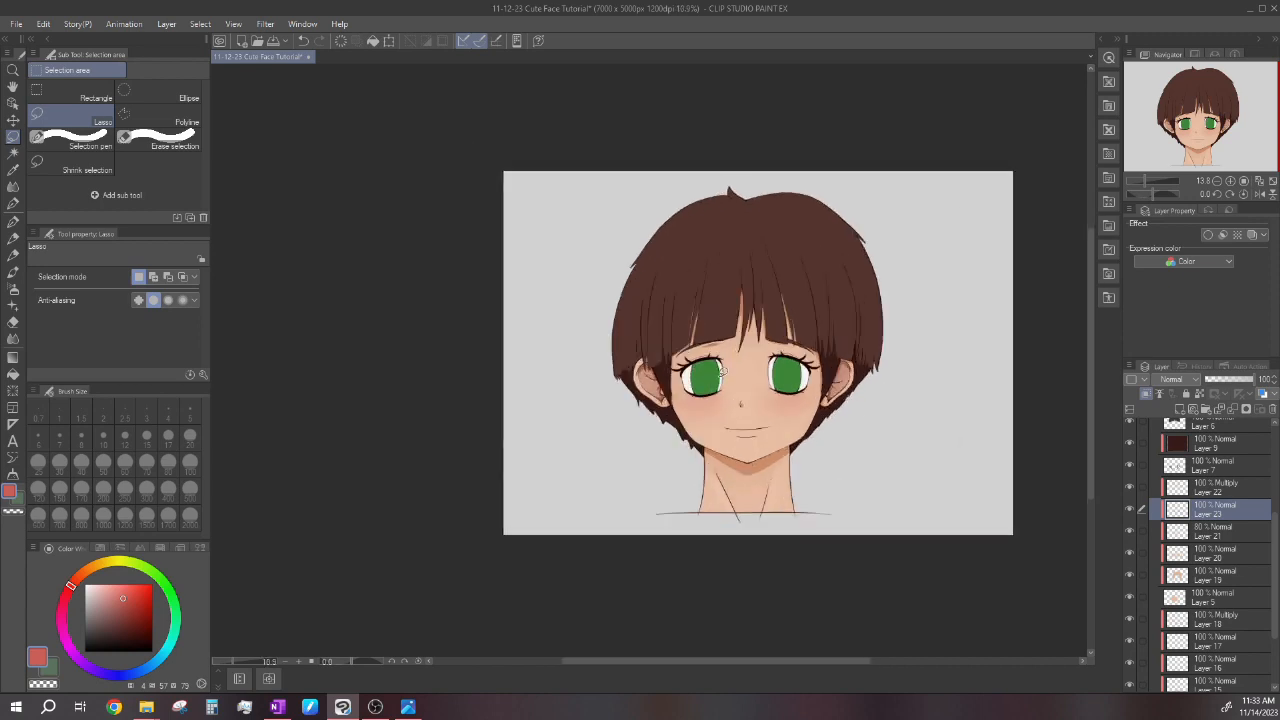
scroll(728, 372, up, 2)
click(1130, 503)
click(1130, 503)
scroll(692, 398, up, 2)
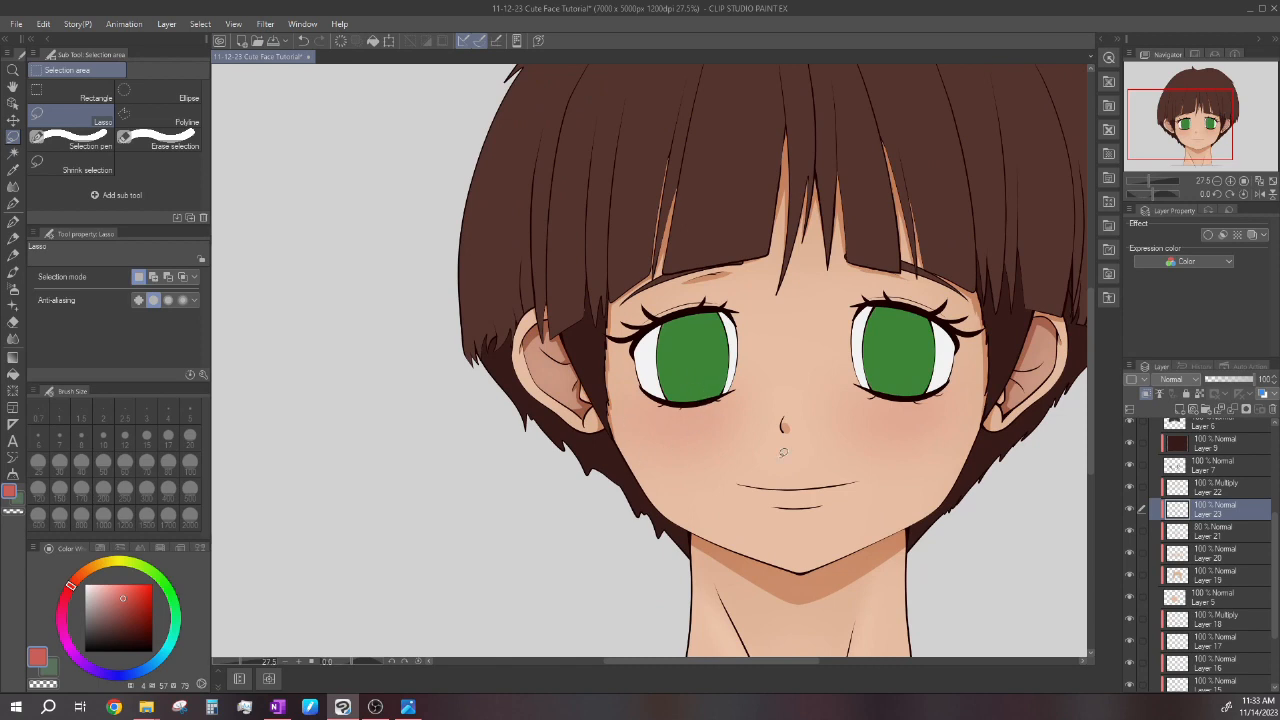
scroll(920, 410, down, 4)
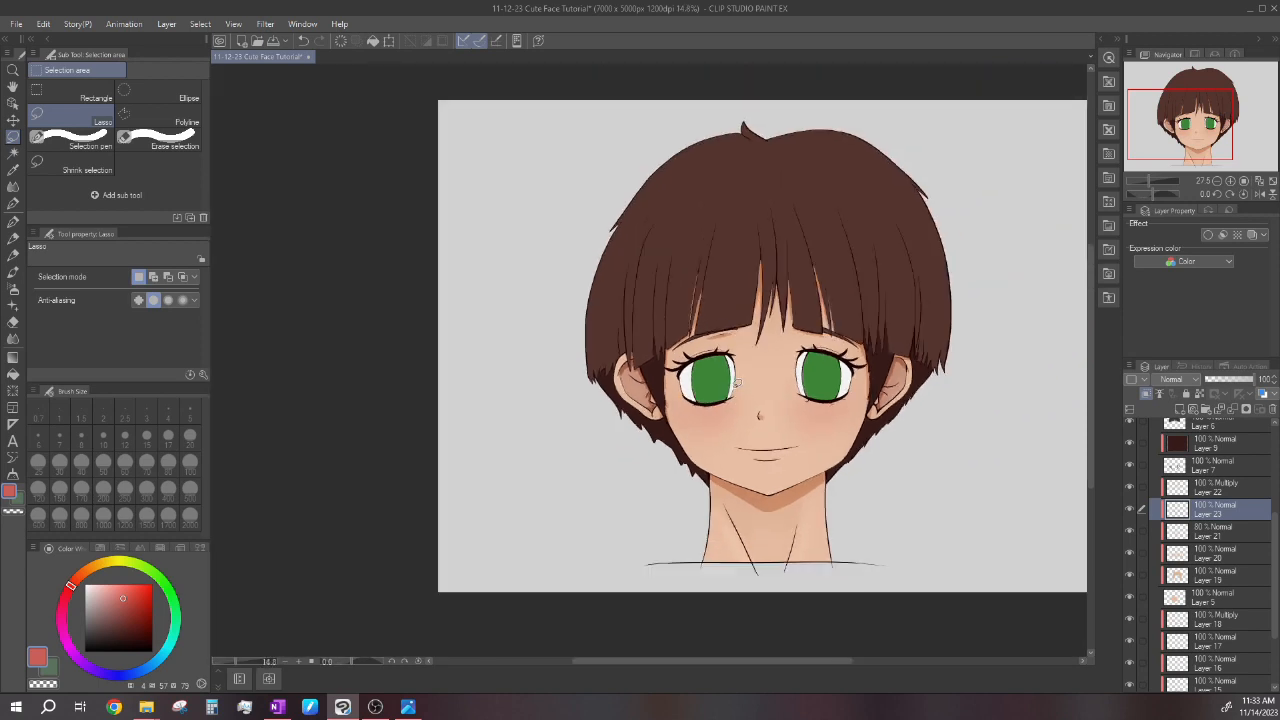
scroll(778, 385, up, 3)
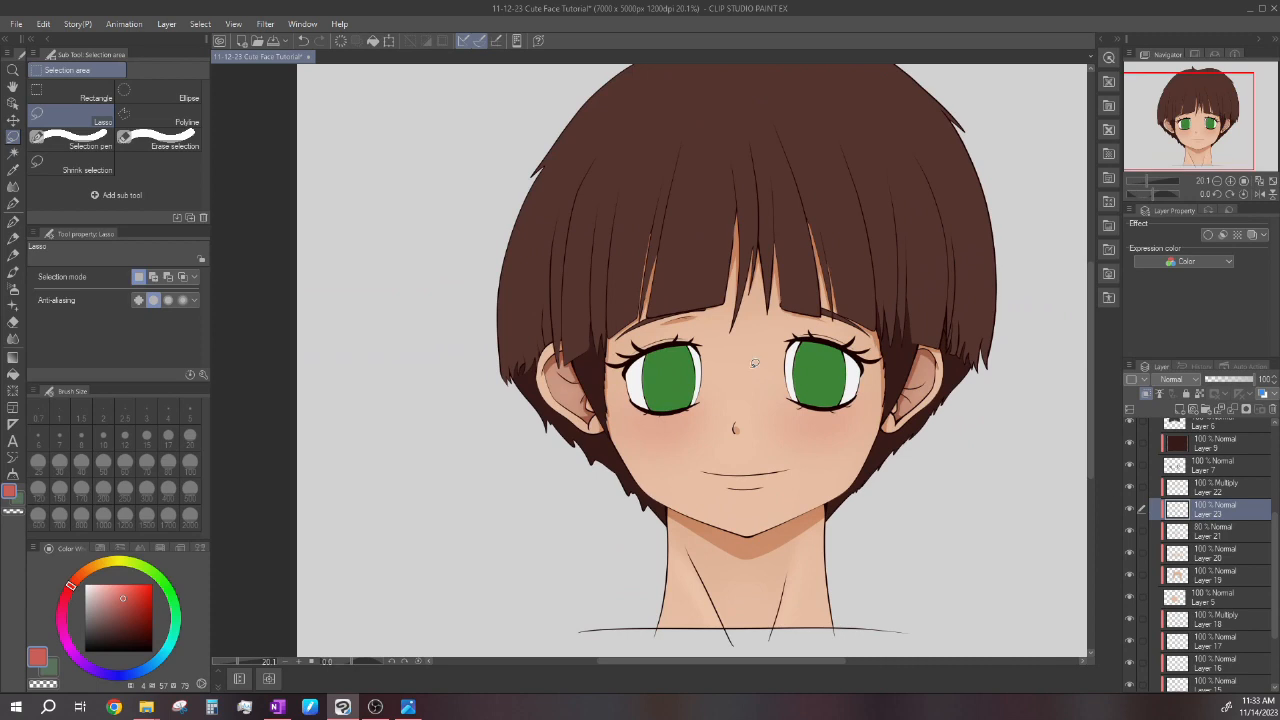
Add a new clipped Normal layer above Layer 23 and choose the HARD SHADOW airbrush.
scroll(820, 427, up, 1)
click(1179, 409)
scroll(807, 387, up, 1)
click(13, 288)
click(72, 154)
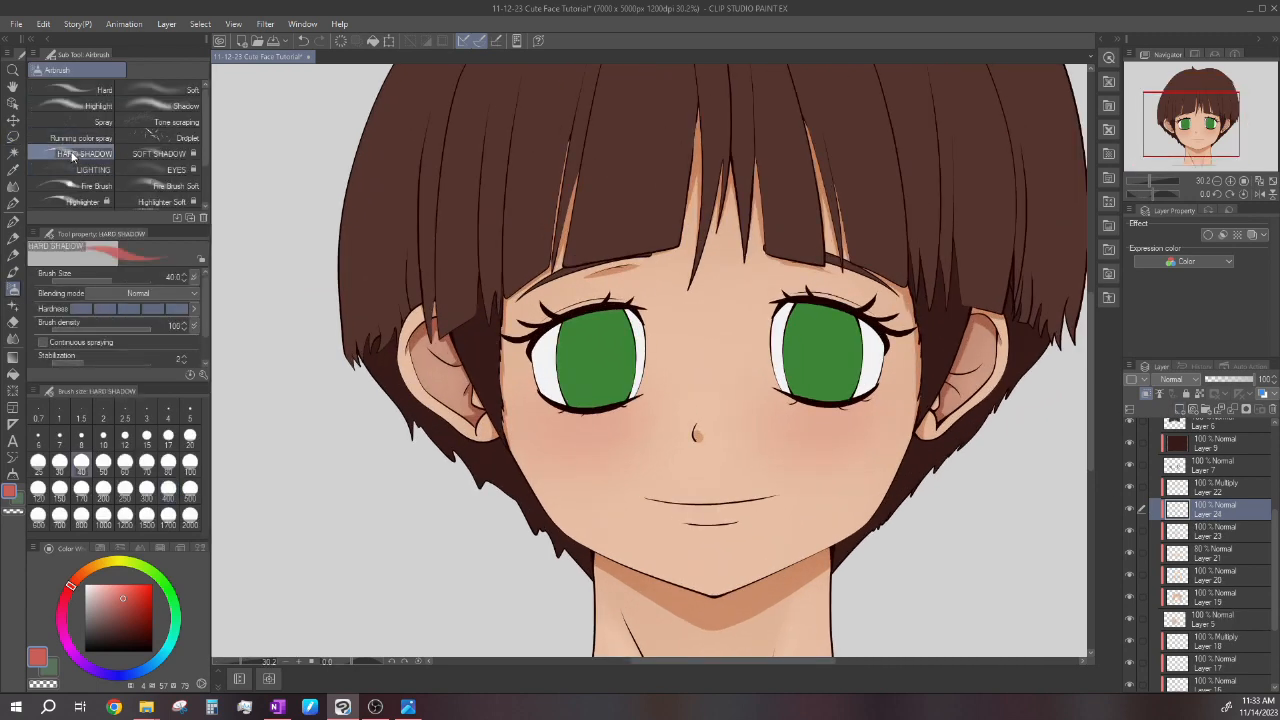
Draw thin diagonal red blush lines across both cheeks with the HARD SHADOW airbrush at size 10.
scroll(719, 386, up, 2)
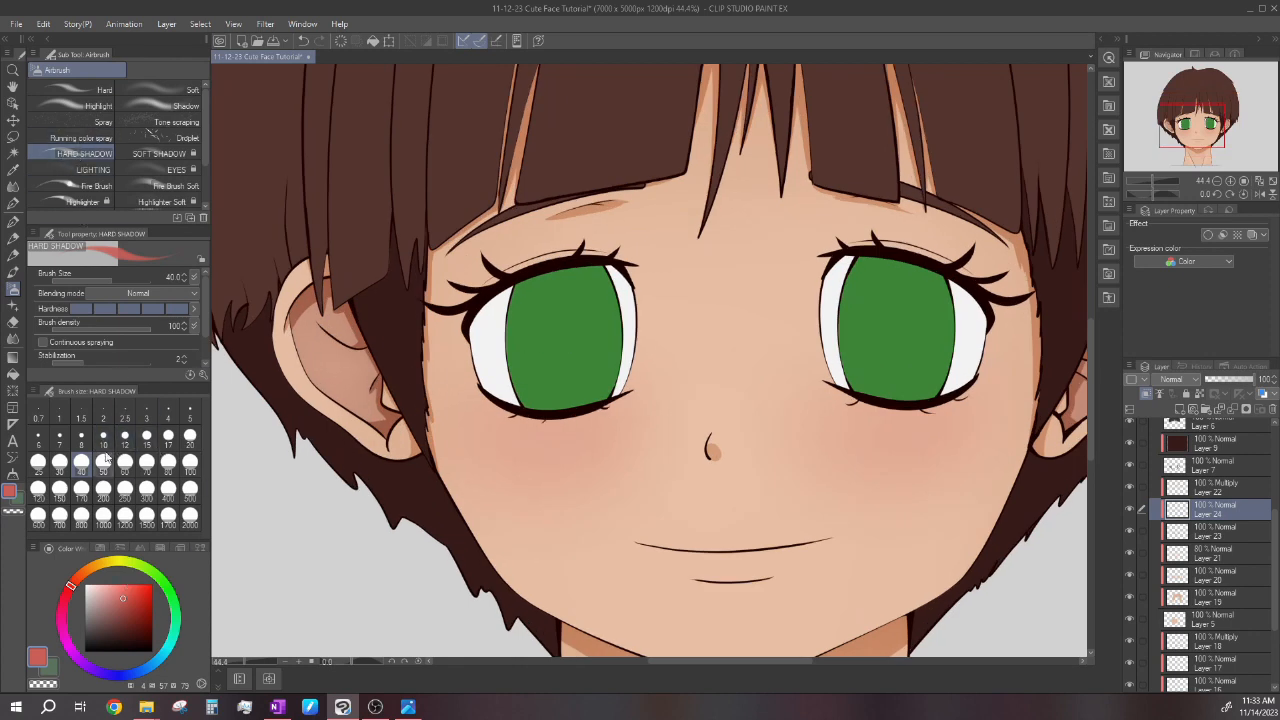
click(103, 437)
scroll(565, 323, down, 2)
scroll(565, 323, up, 3)
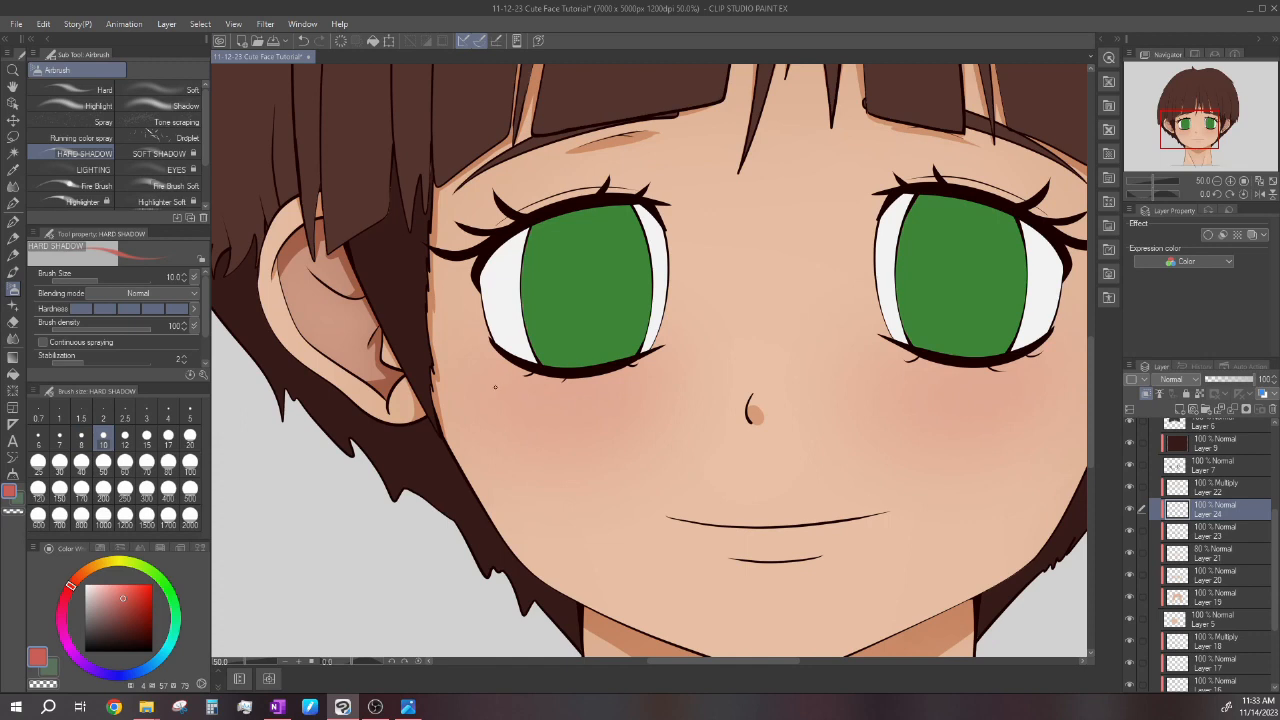
scroll(499, 384, up, 1)
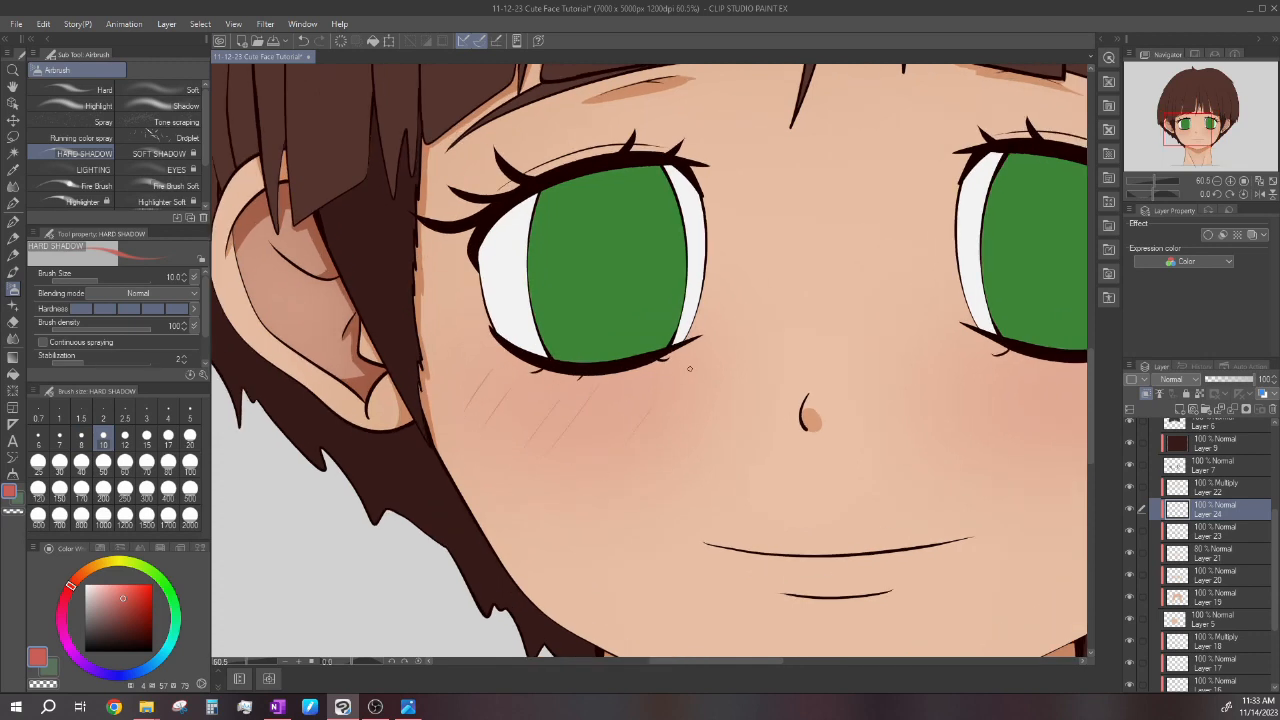
scroll(718, 380, down, 3)
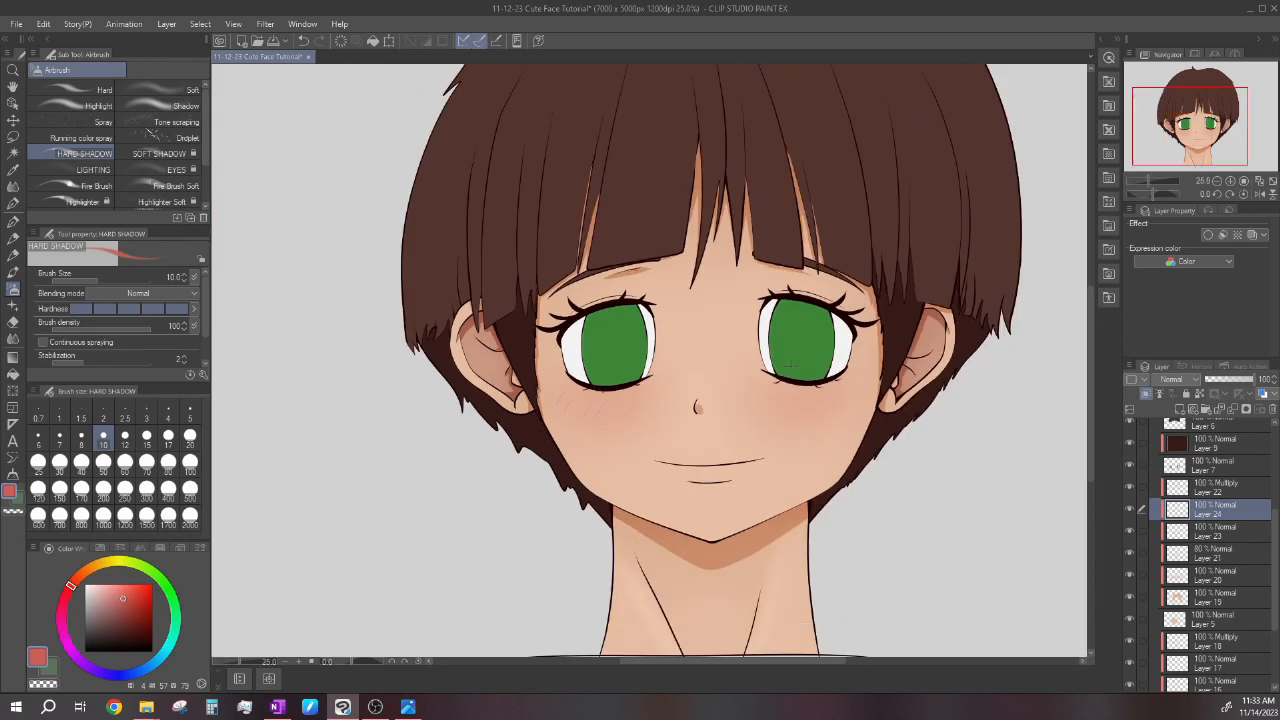
scroll(726, 426, up, 1)
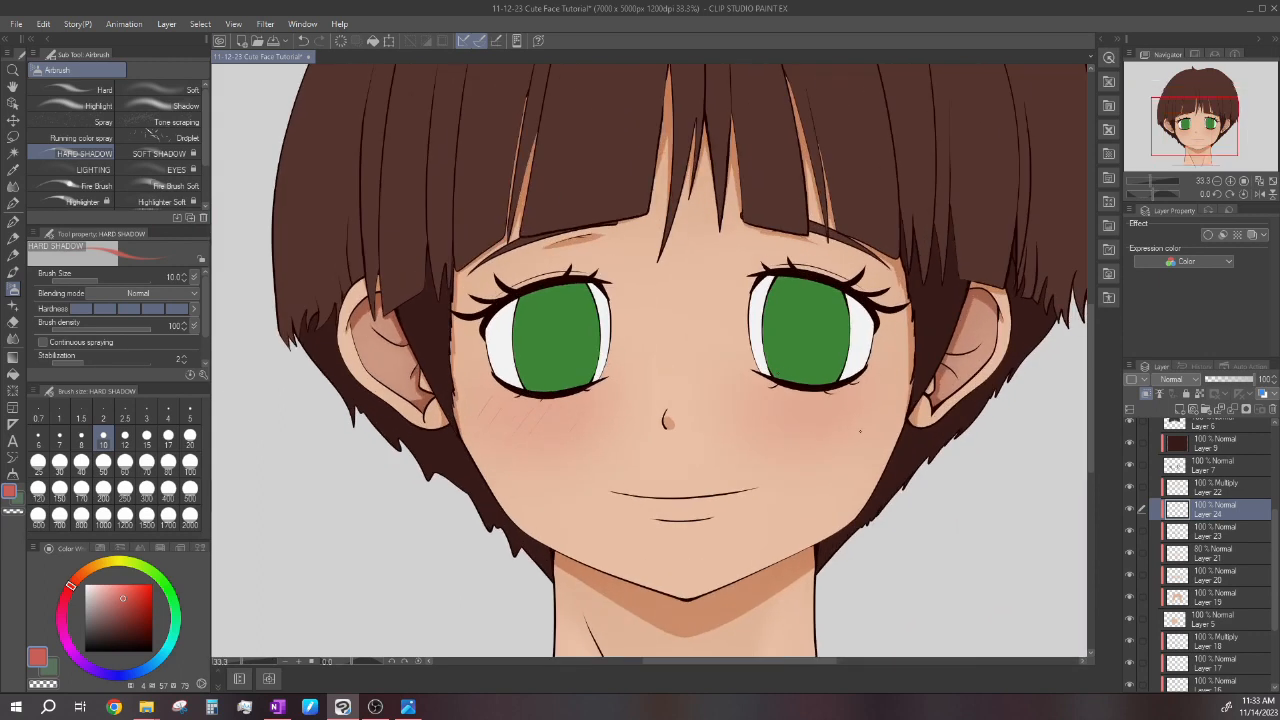
scroll(742, 354, down, 4)
scroll(742, 354, up, 4)
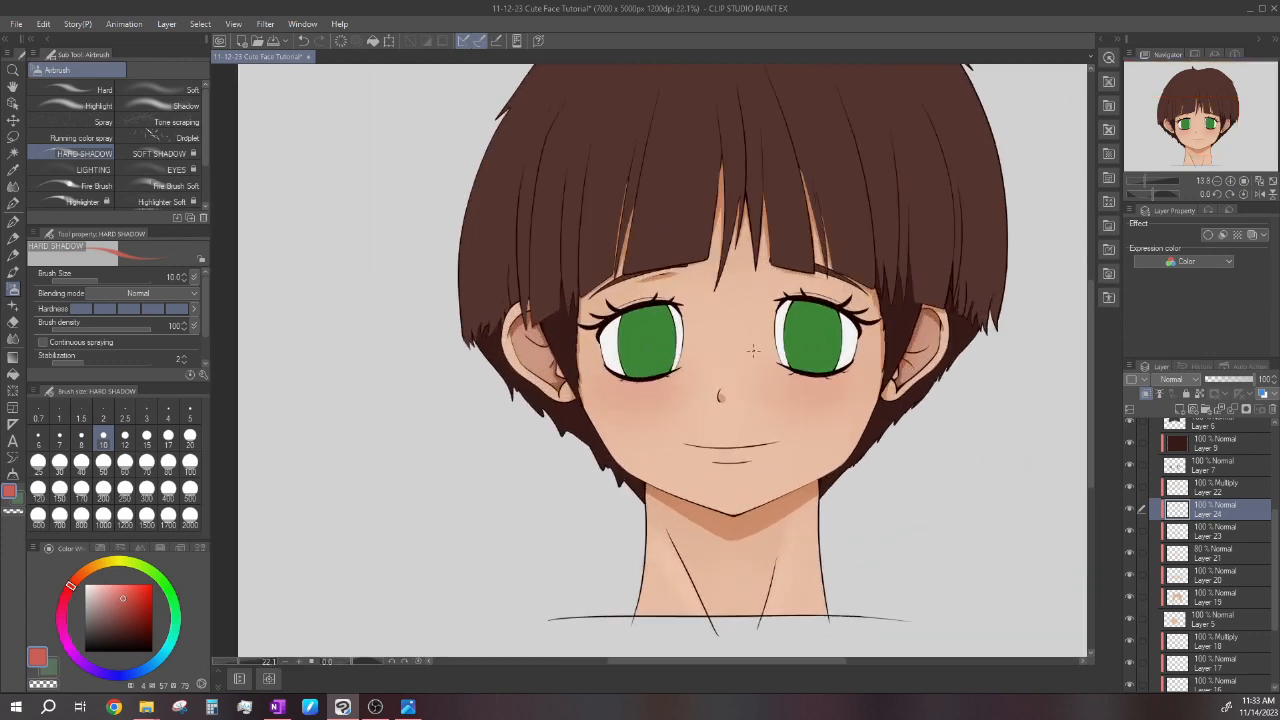
Reduce the opacity of the blush-line layer, Layer 24, to 75%.
scroll(742, 354, up, 2)
scroll(742, 354, down, 2)
scroll(742, 354, up, 1)
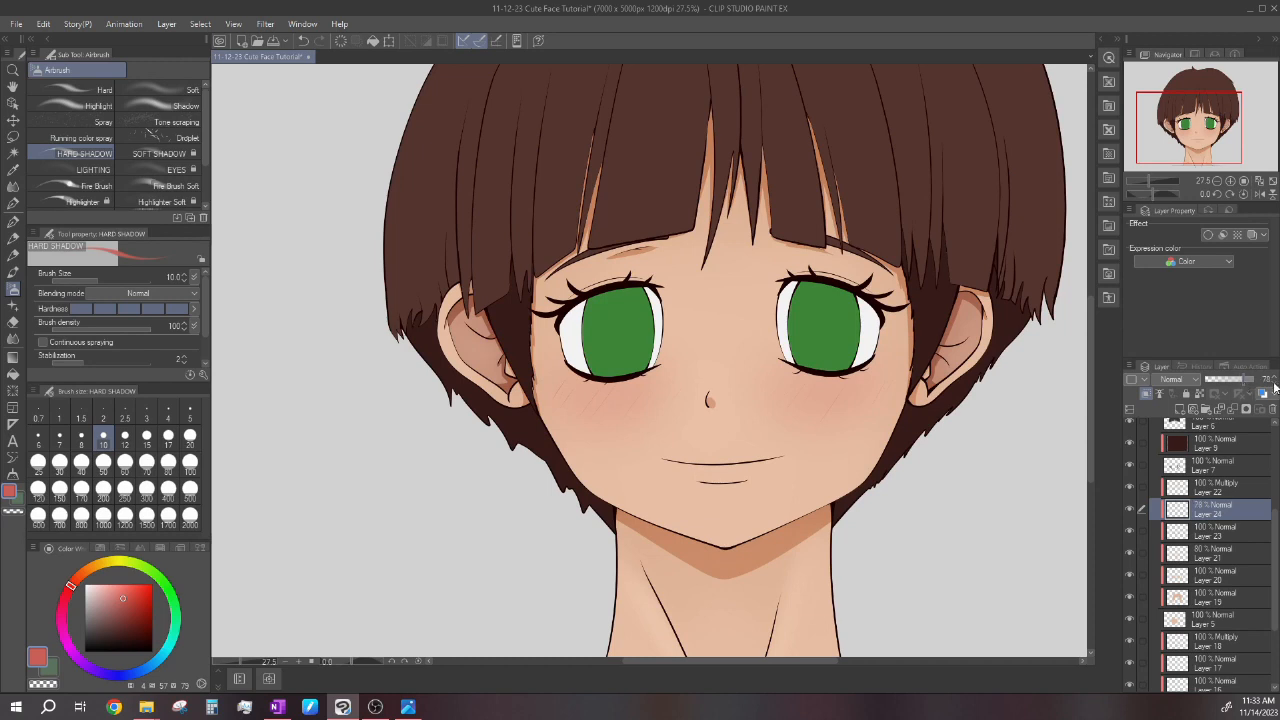
scroll(791, 384, down, 6)
scroll(800, 365, up, 1)
scroll(800, 365, down, 2)
scroll(800, 365, up, 1)
scroll(800, 370, up, 5)
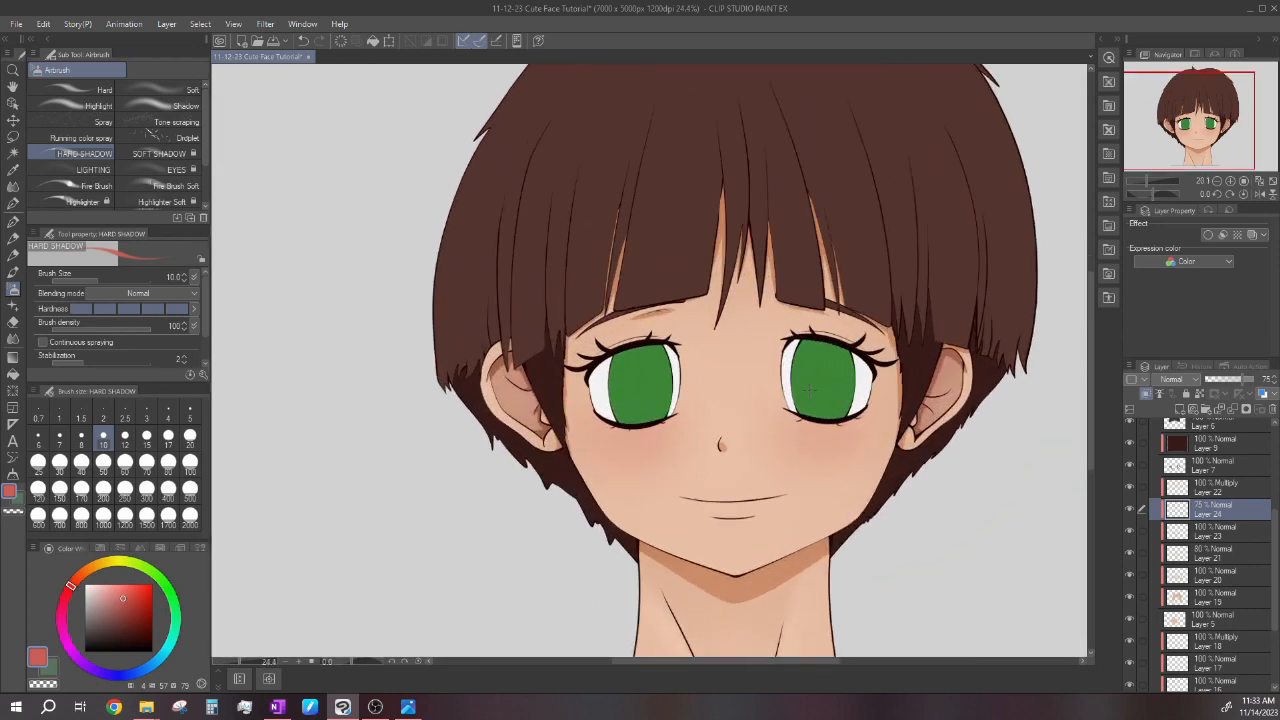
Add a new clipped Normal layer directly above Layer 24.
scroll(810, 388, up, 1)
click(1180, 410)
scroll(745, 620, up, 1)
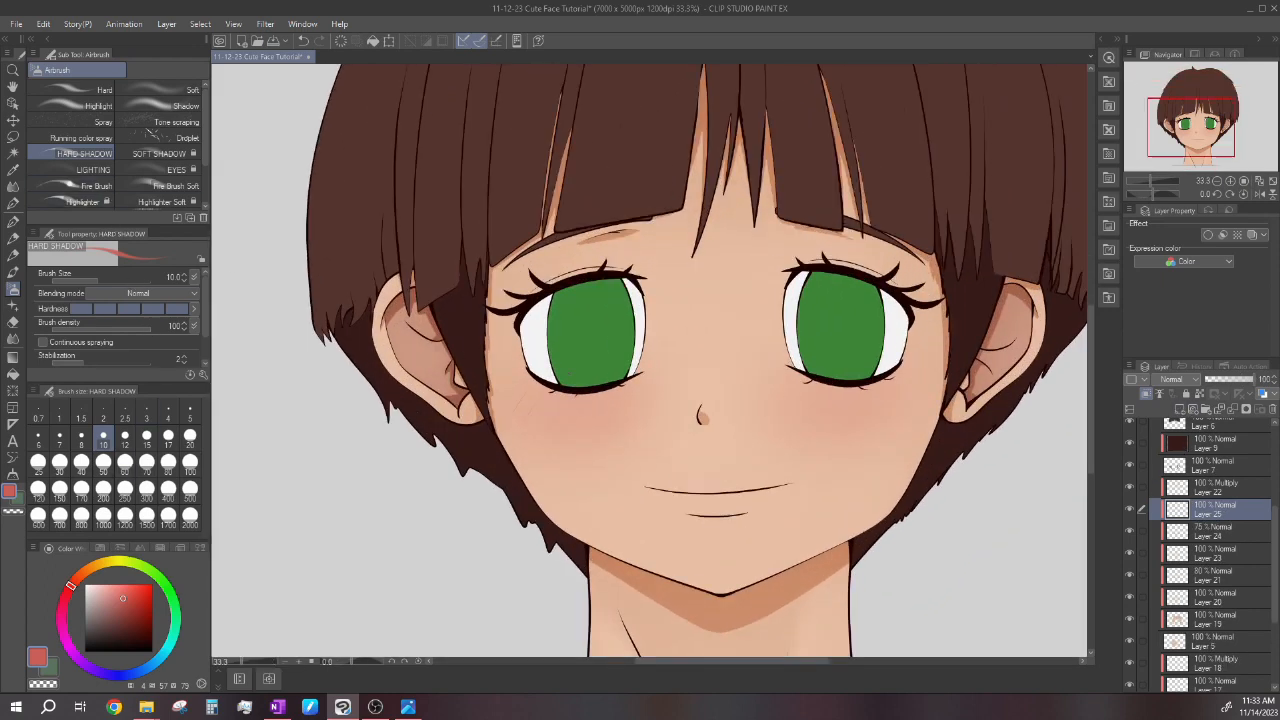
scroll(730, 480, down, 2)
scroll(730, 480, up, 4)
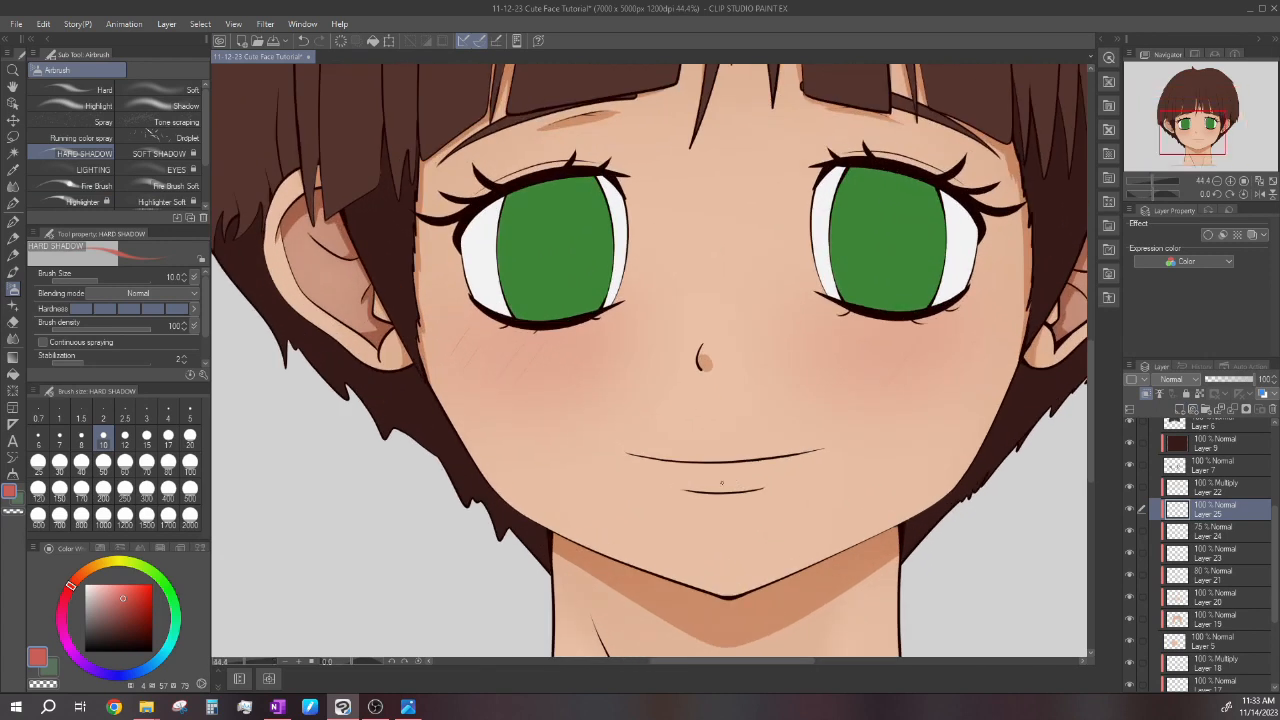
Sample the skin color near the mouth, lighten it to a pale peach, and set the brush size to 40.
alt+click(722, 483)
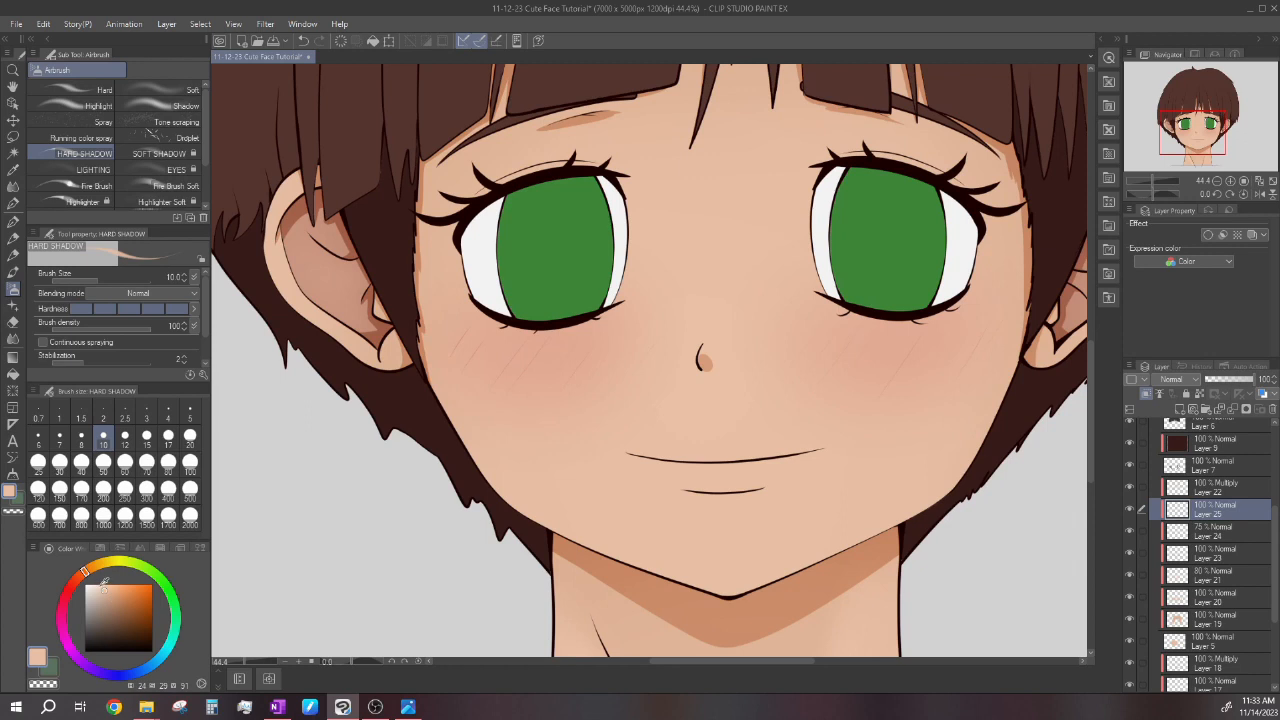
click(102, 581)
click(81, 463)
Paint small pale peach highlights on both outer cheeks and on the nose on Layer 25.
scroll(476, 355, up, 2)
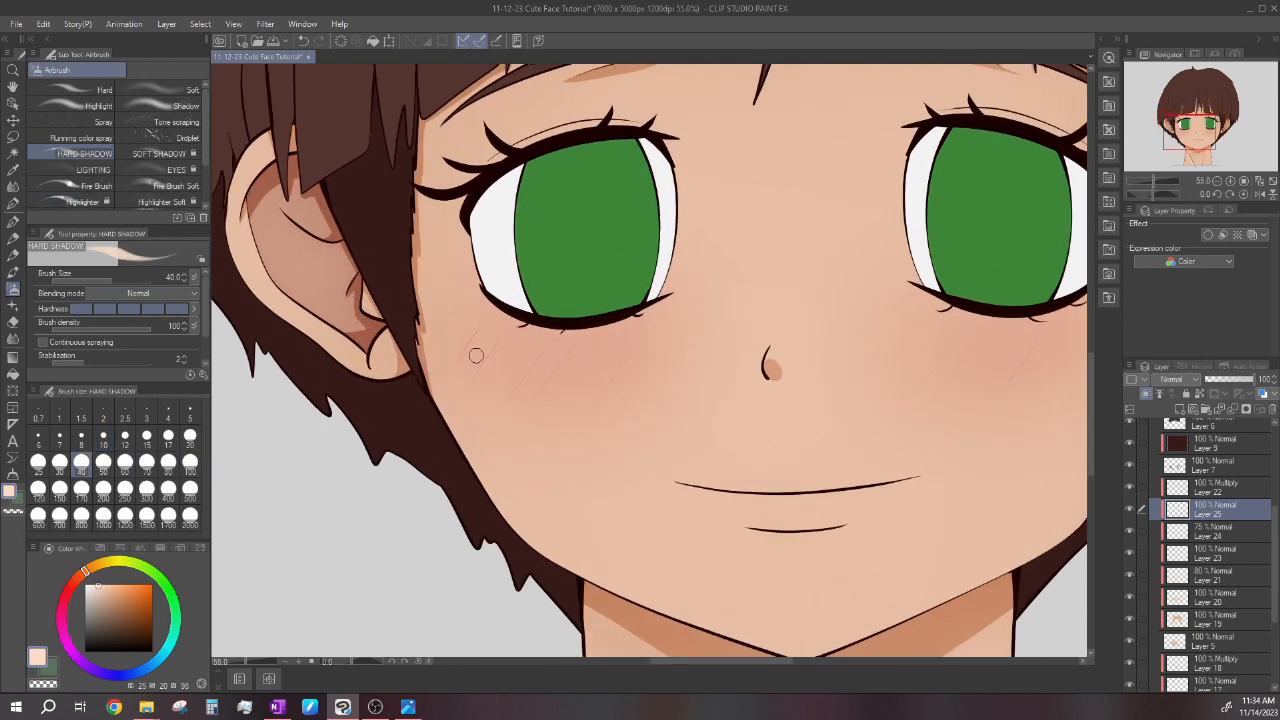
scroll(469, 330, down, 3)
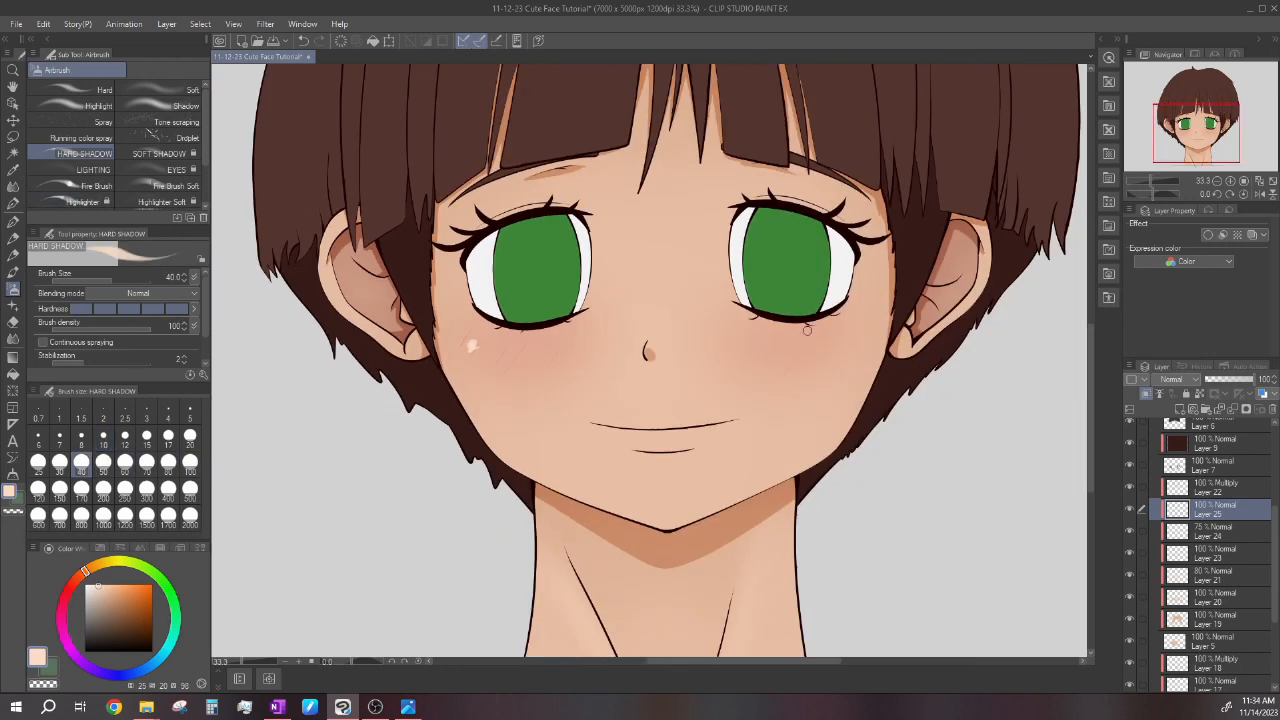
scroll(799, 323, up, 3)
drag(856, 324, 862, 333)
scroll(855, 336, down, 2)
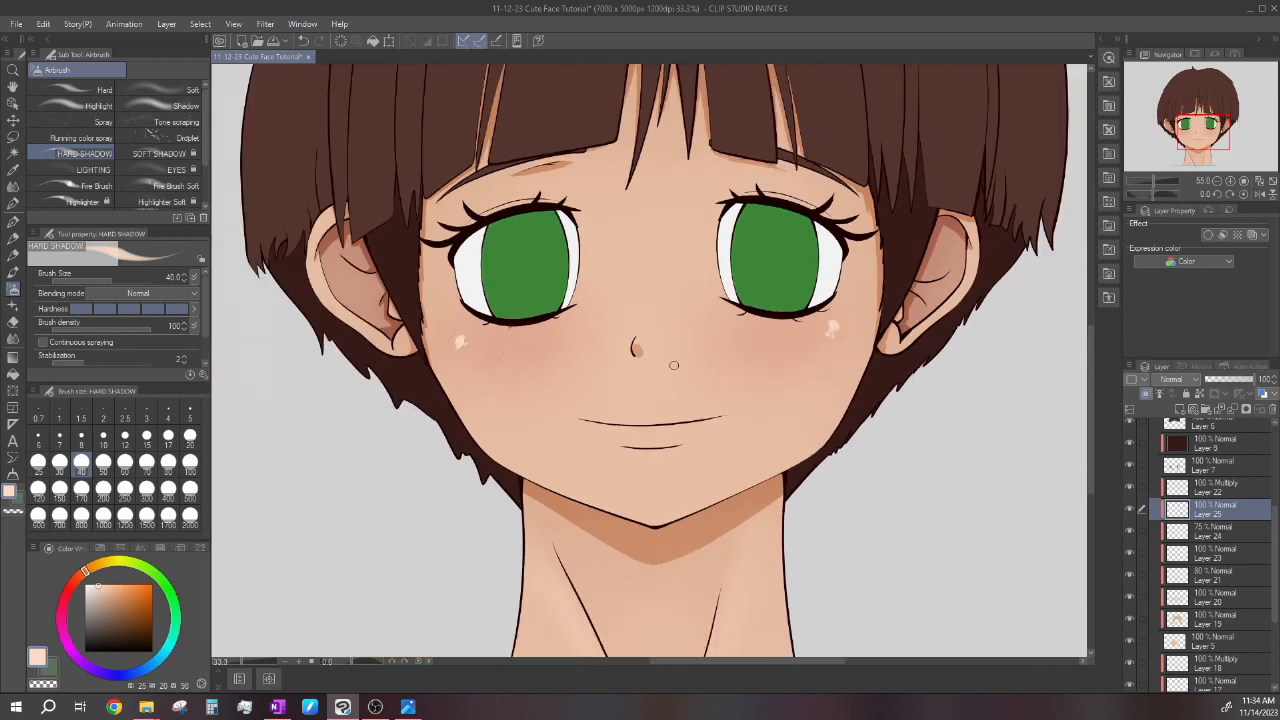
scroll(646, 330, up, 3)
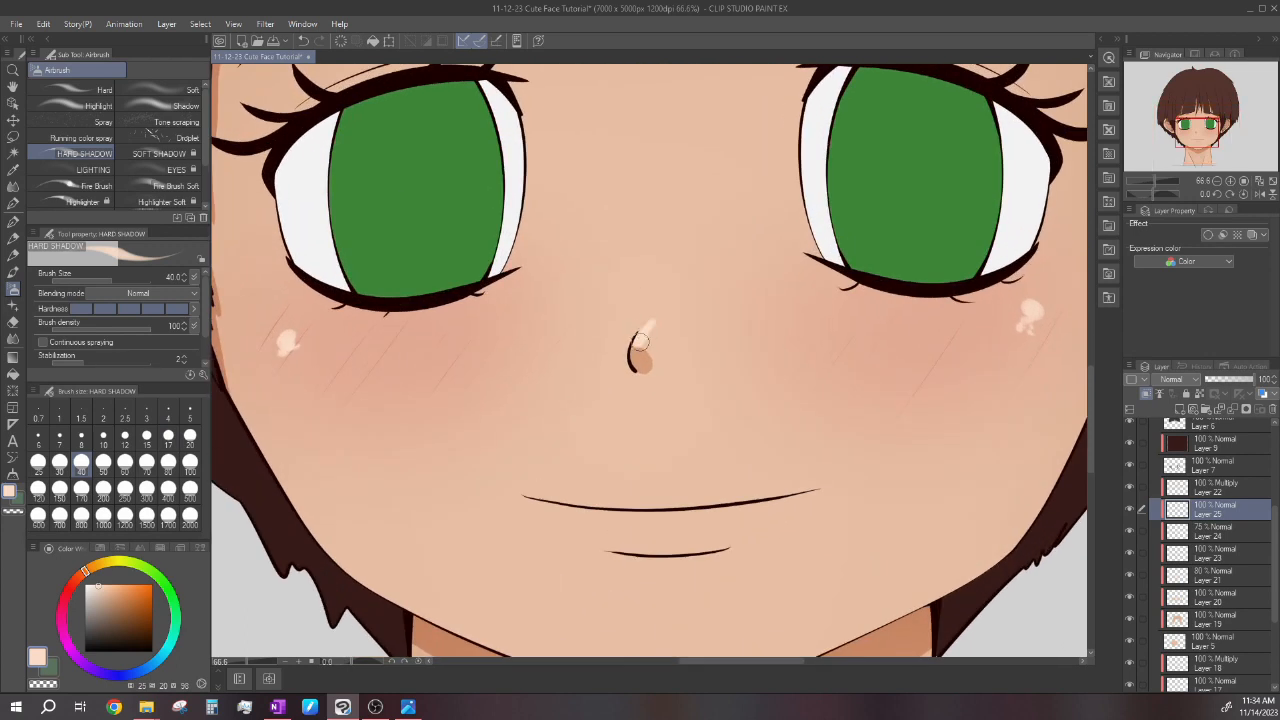
scroll(640, 345, down, 4)
scroll(602, 337, up, 1)
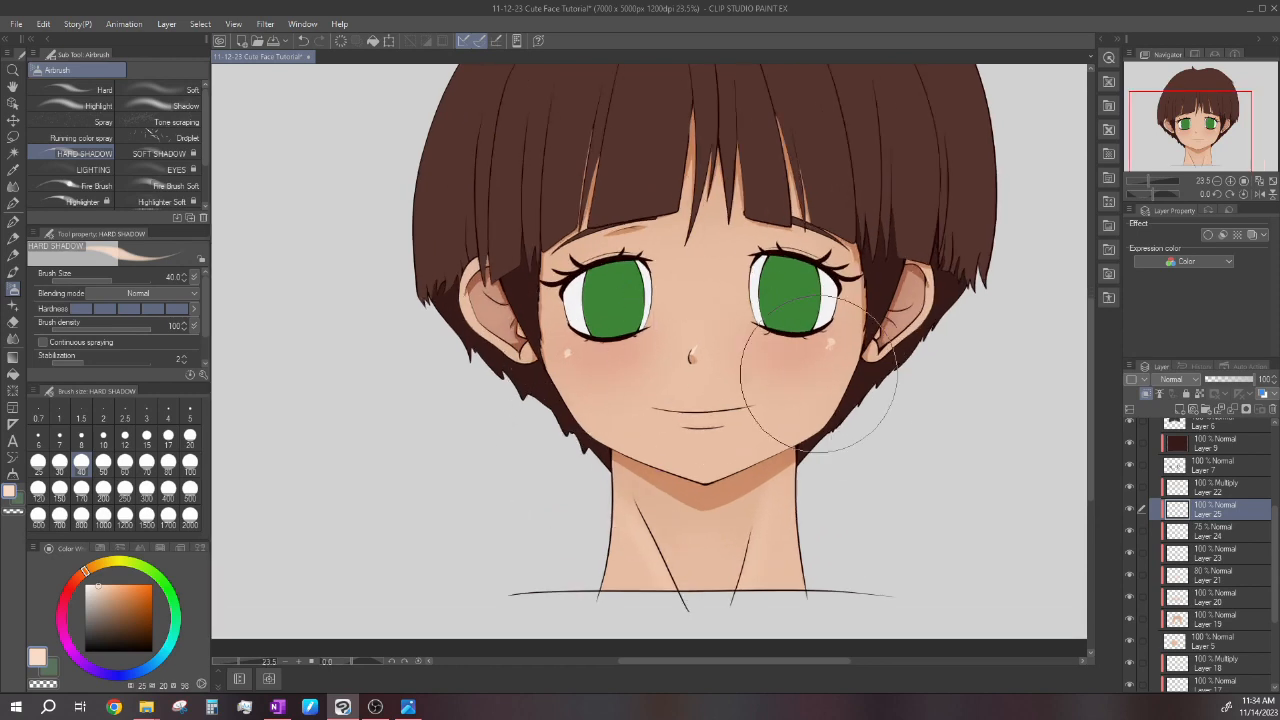
Add a clipped layer directly above Layer 17 and paint pale peach highlights along the neck beside the tendon lines.
scroll(625, 318, down, 1)
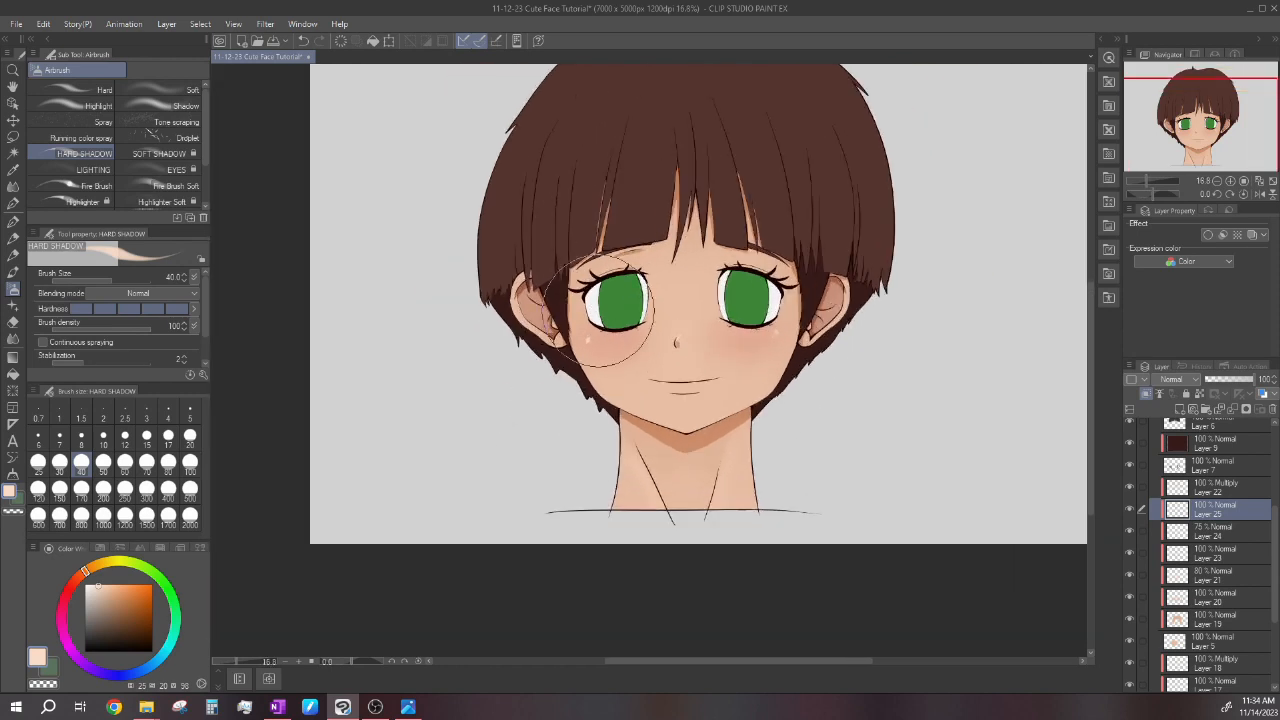
scroll(734, 348, down, 2)
scroll(562, 166, up, 1)
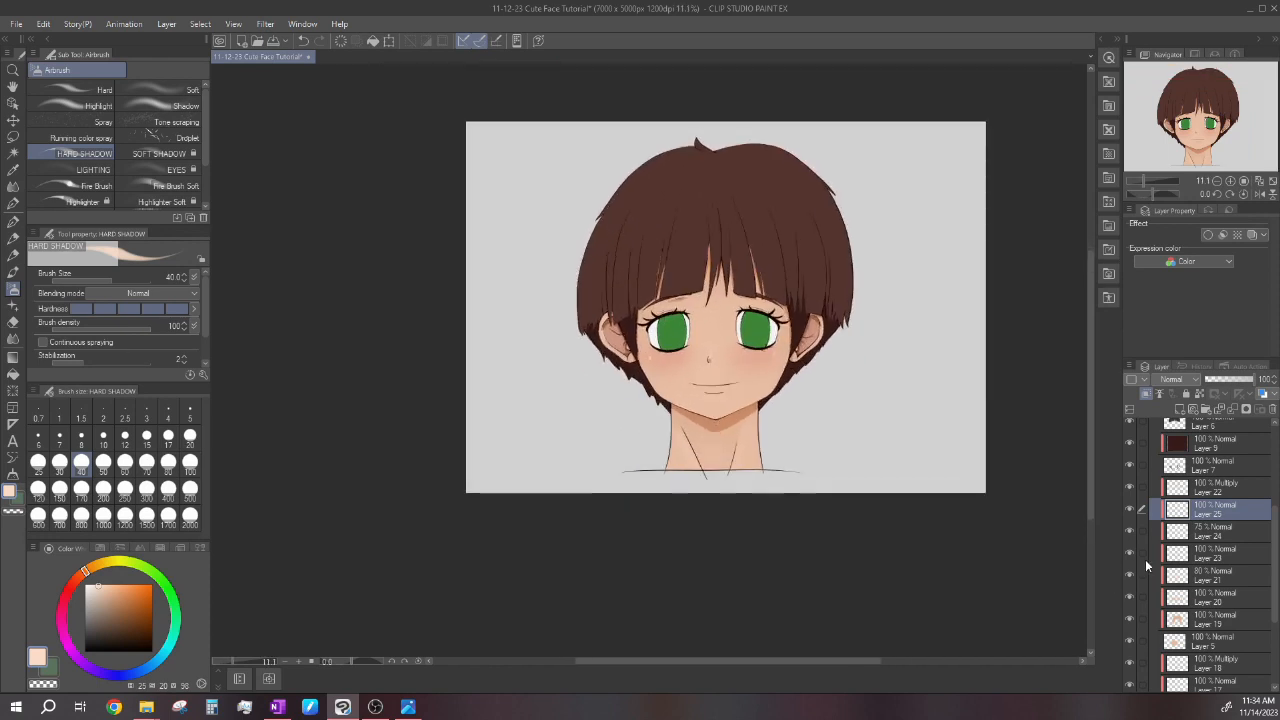
scroll(1146, 566, down, 1)
click(1197, 634)
click(1178, 414)
scroll(678, 428, up, 5)
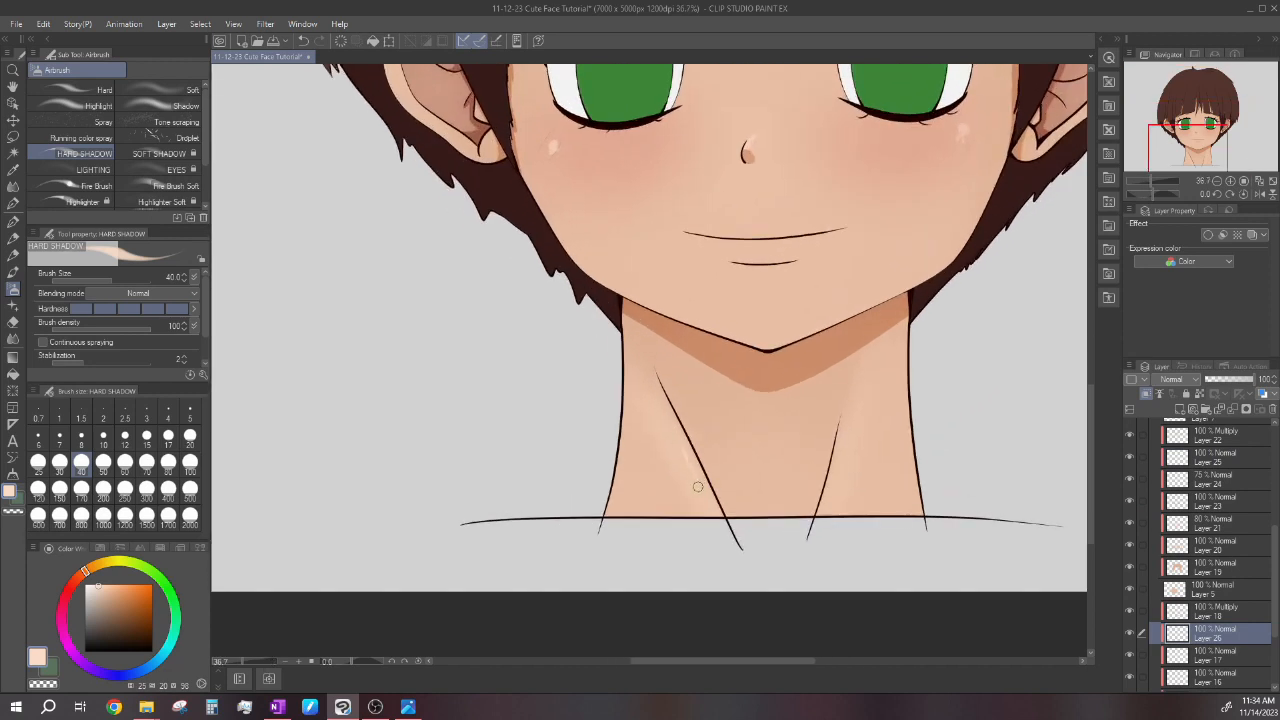
scroll(833, 479, down, 2)
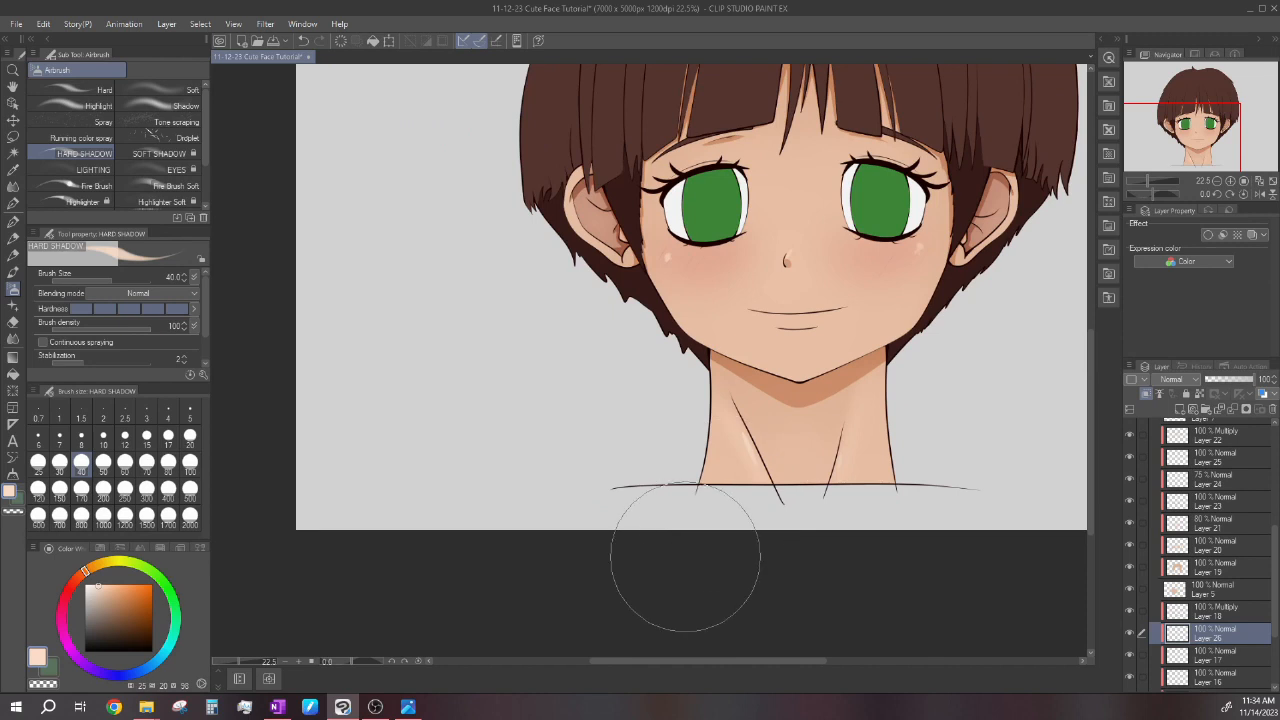
Reduce the opacity of the face highlight layer, Layer 25, to 80% and save the illustration.
scroll(776, 349, down, 3)
scroll(776, 349, up, 2)
scroll(776, 349, down, 1)
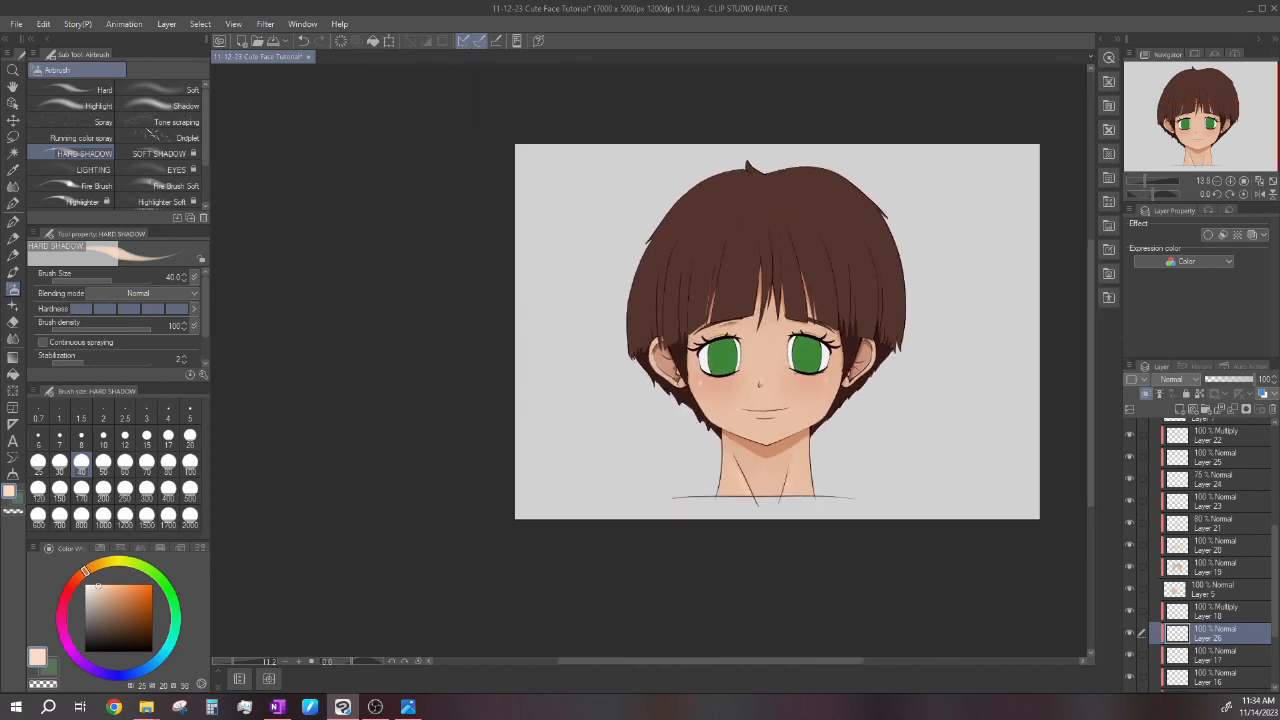
scroll(776, 349, up, 2)
scroll(1217, 516, up, 2)
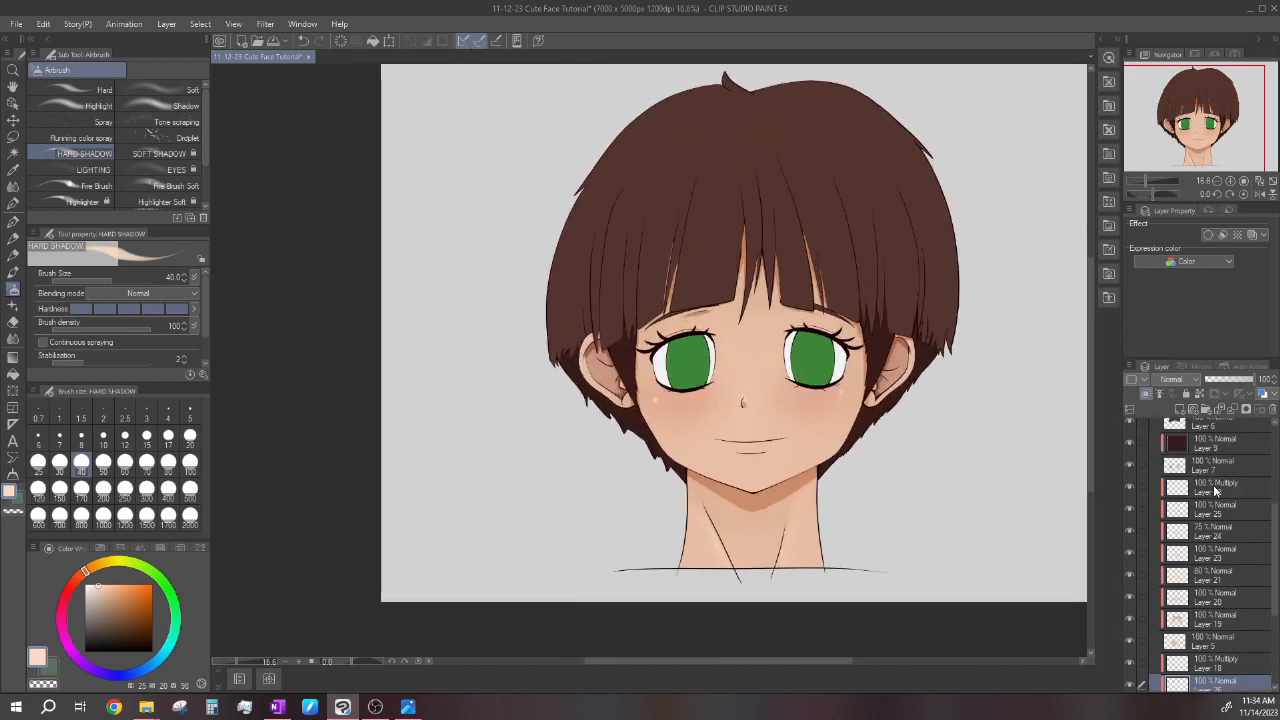
click(1216, 508)
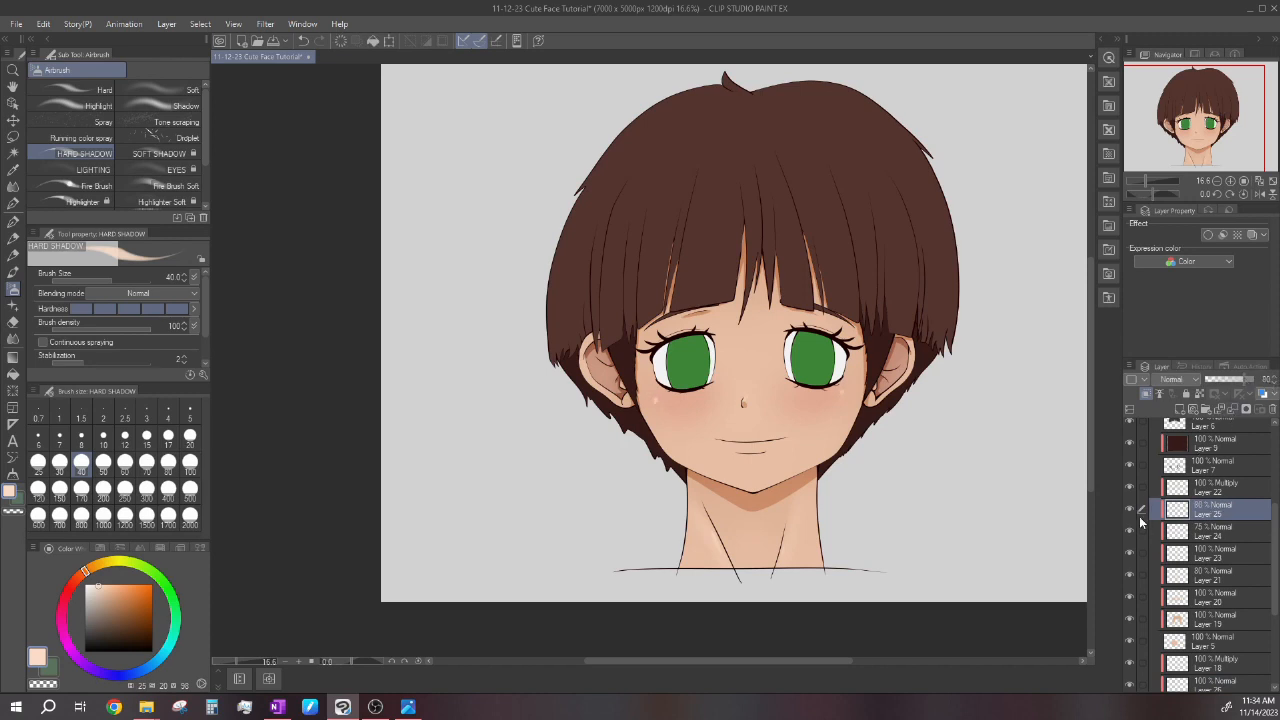
scroll(804, 408, down, 1)
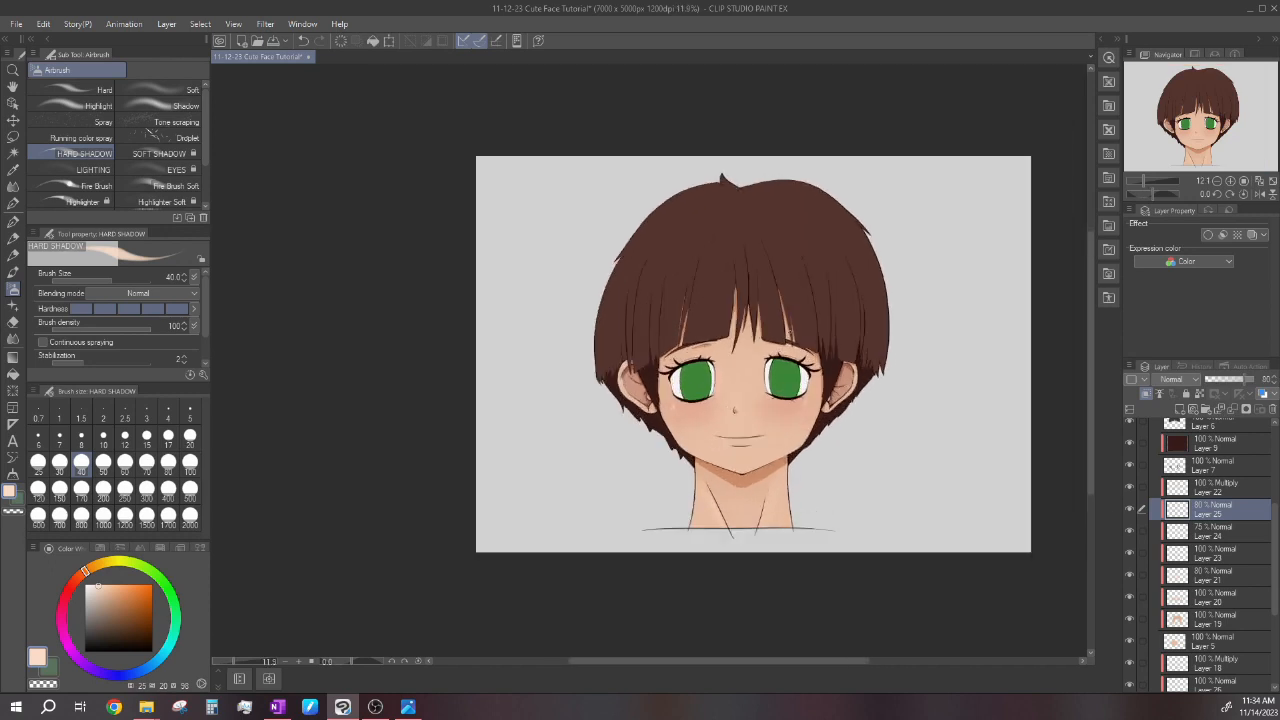
scroll(820, 348, up, 1)
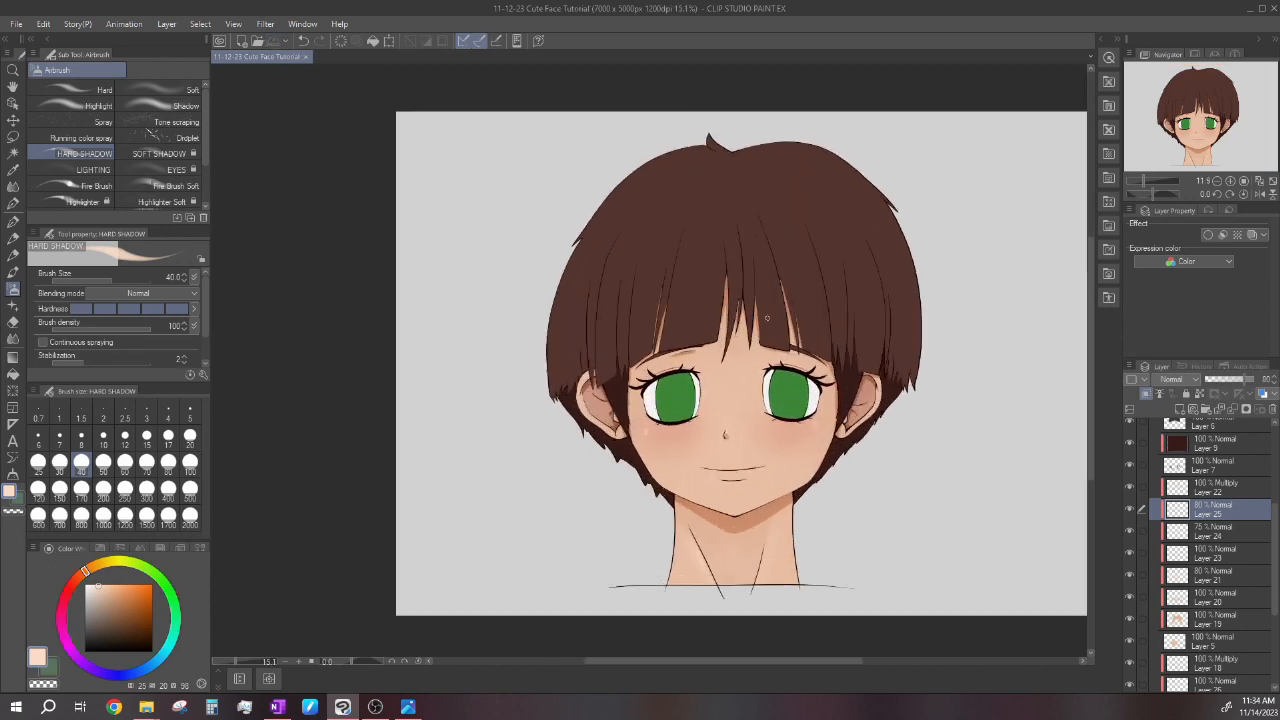
Softly airbrush a sampled darker skin tone under the bangs on Layer 19, using the LIGHTING brush at size 500.
scroll(1205, 520, down, 2)
click(1205, 516)
scroll(752, 325, up, 1)
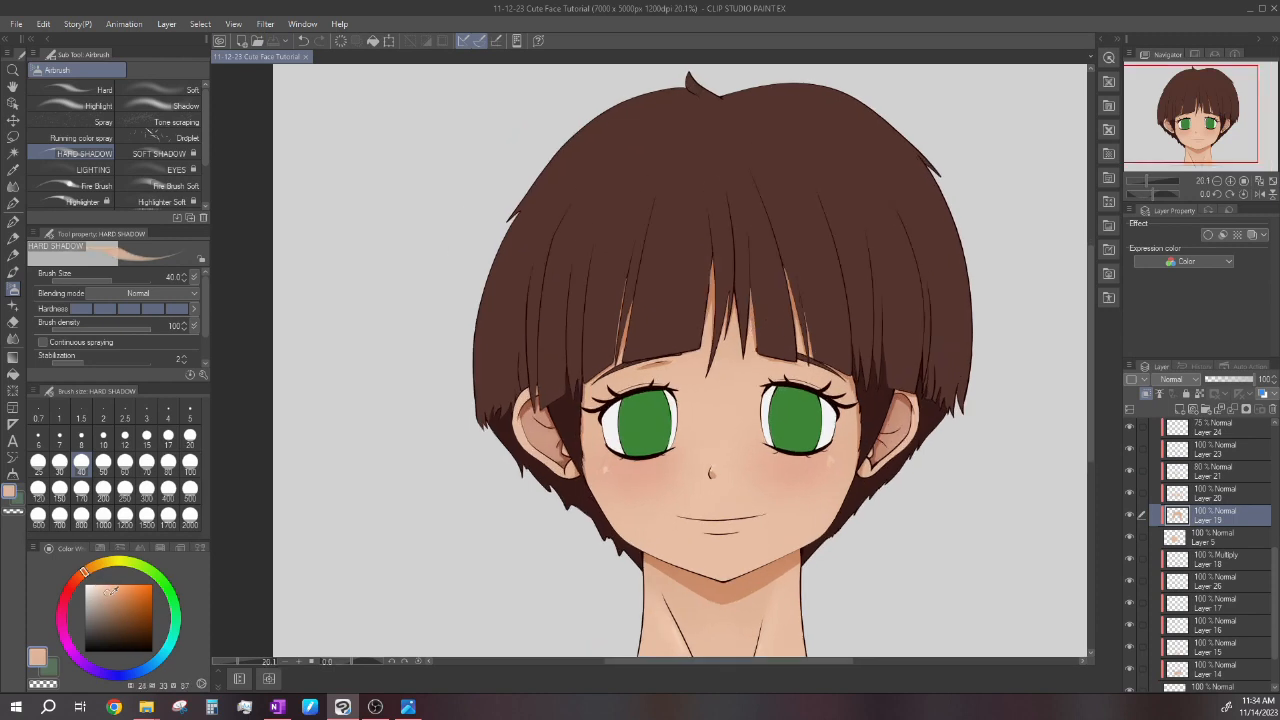
click(93, 169)
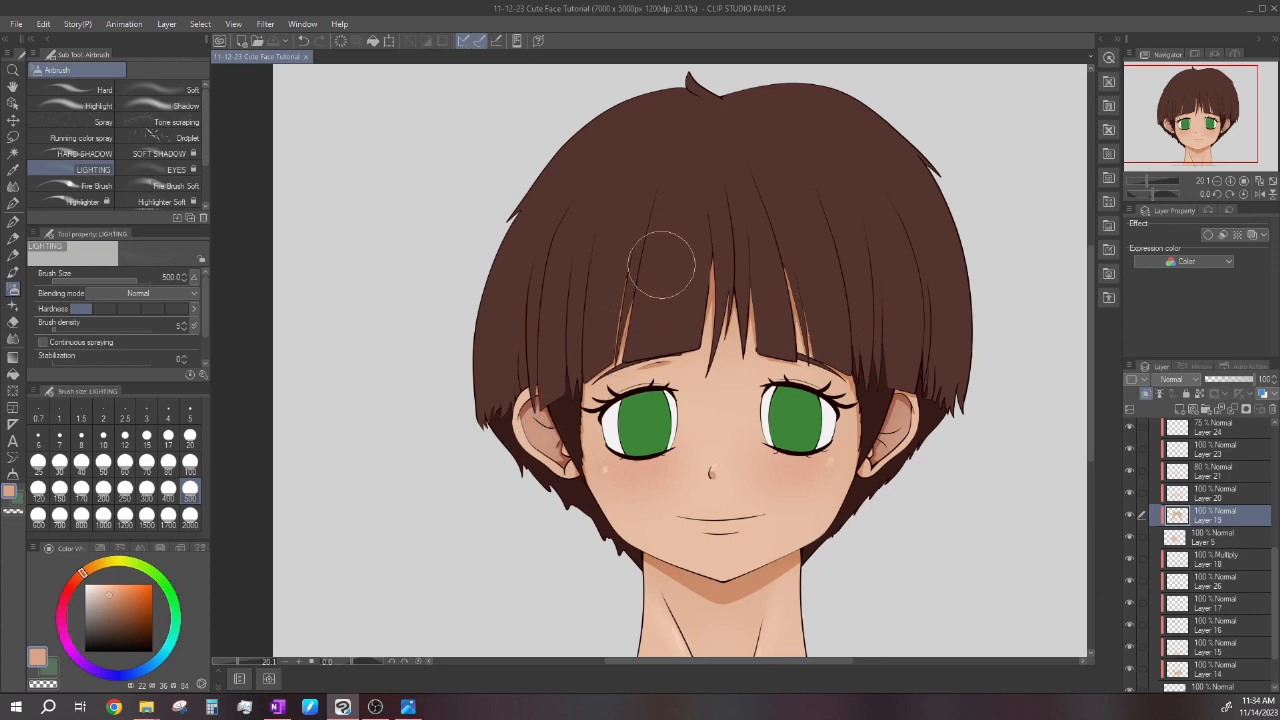
drag(704, 308, 783, 273)
click(1130, 514)
click(1130, 514)
scroll(770, 366, down, 2)
scroll(745, 380, up, 3)
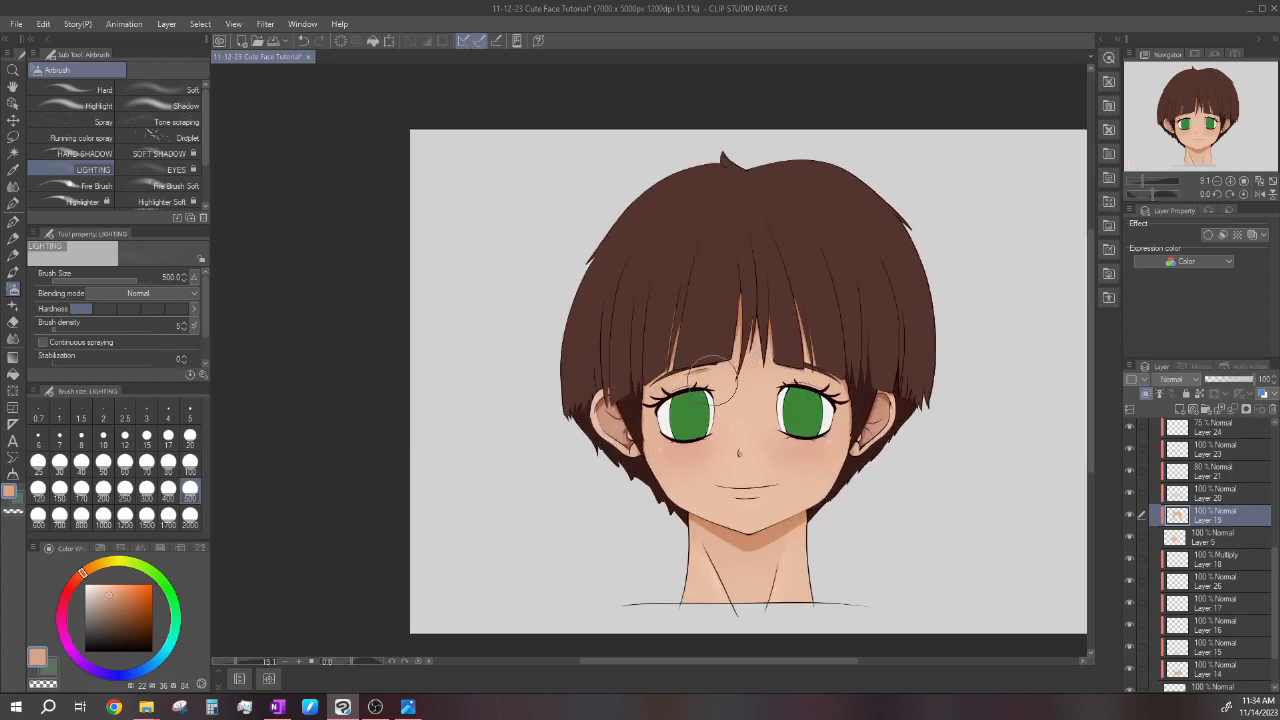
Refine the soft forehead shading around the bangs on Layer 19 with the LIGHTING brush at size 300.
click(125, 488)
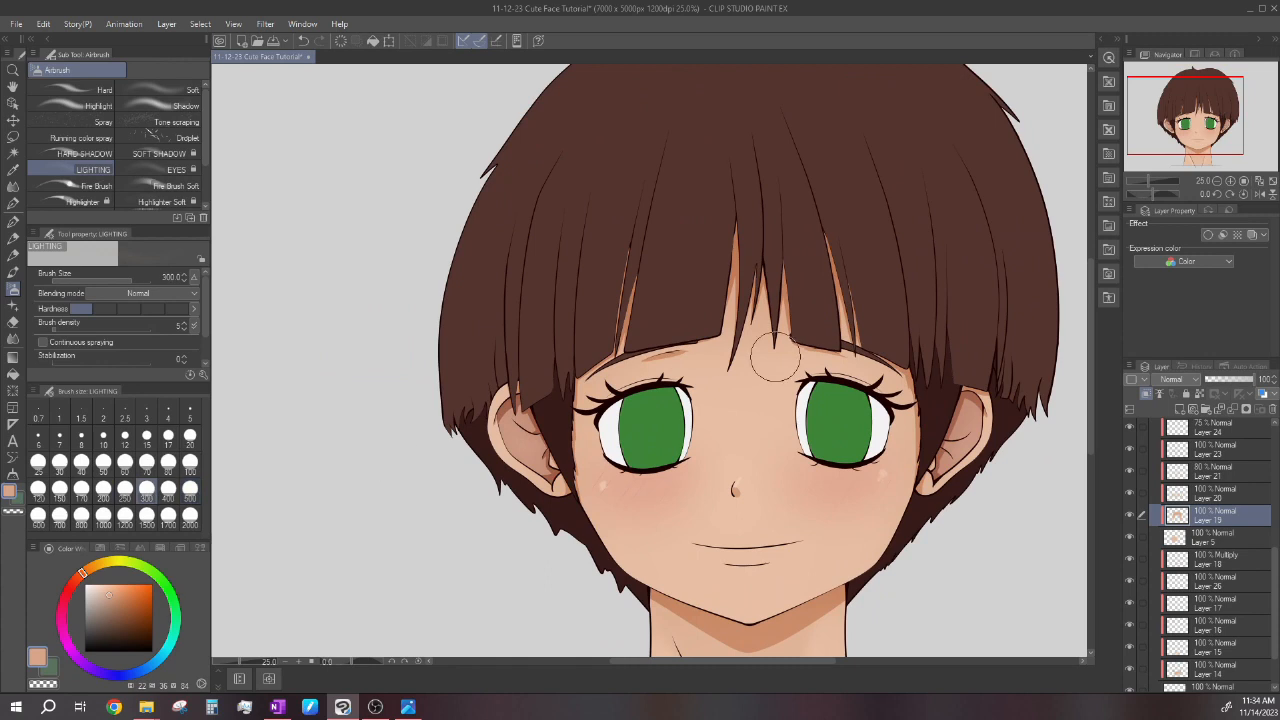
scroll(774, 358, up, 1)
scroll(697, 376, up, 1)
key(bracketright)
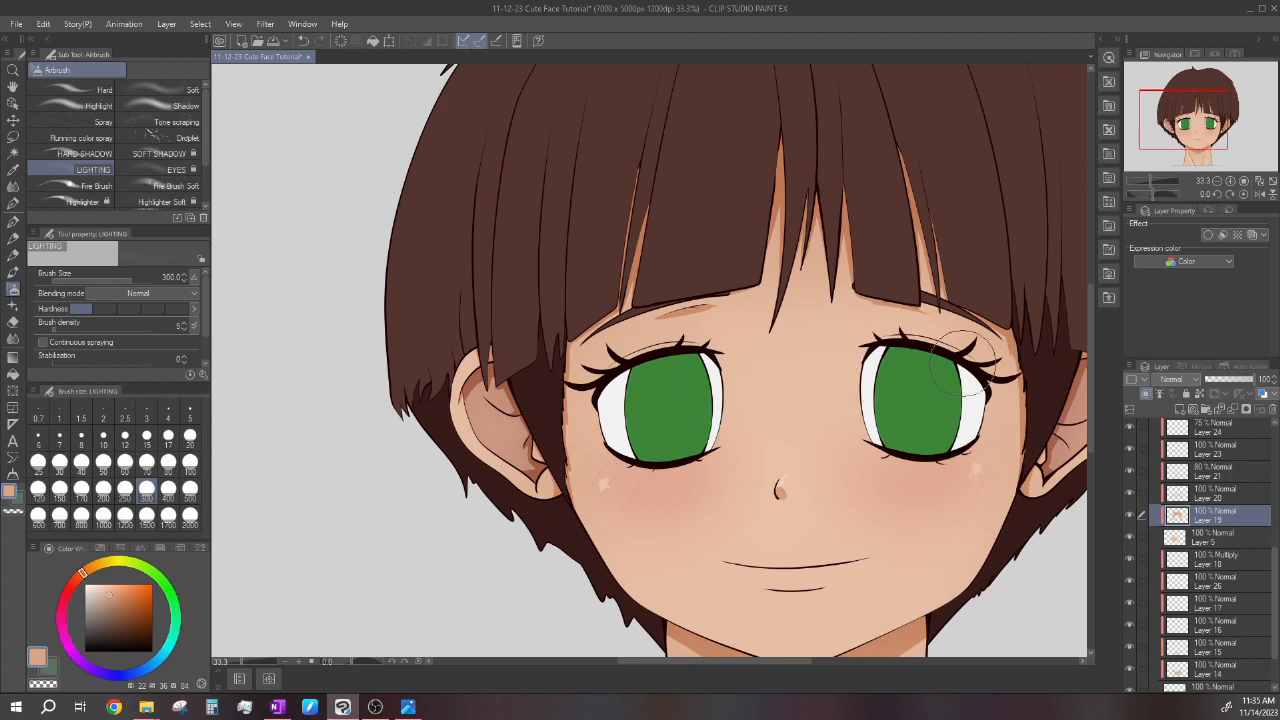
scroll(900, 385, down, 3)
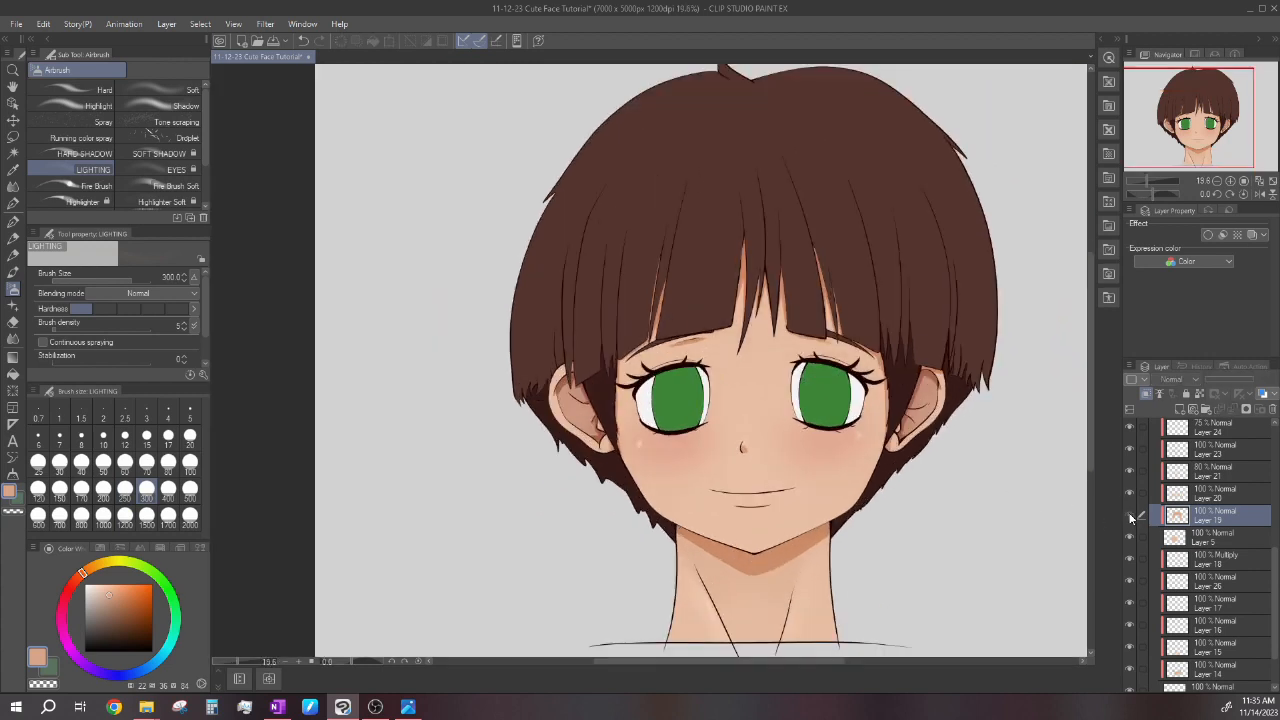
Toggle the visibility of the blush layers, Layers 24 and 23, to check what each one contributes to the face.
scroll(1215, 480, up, 3)
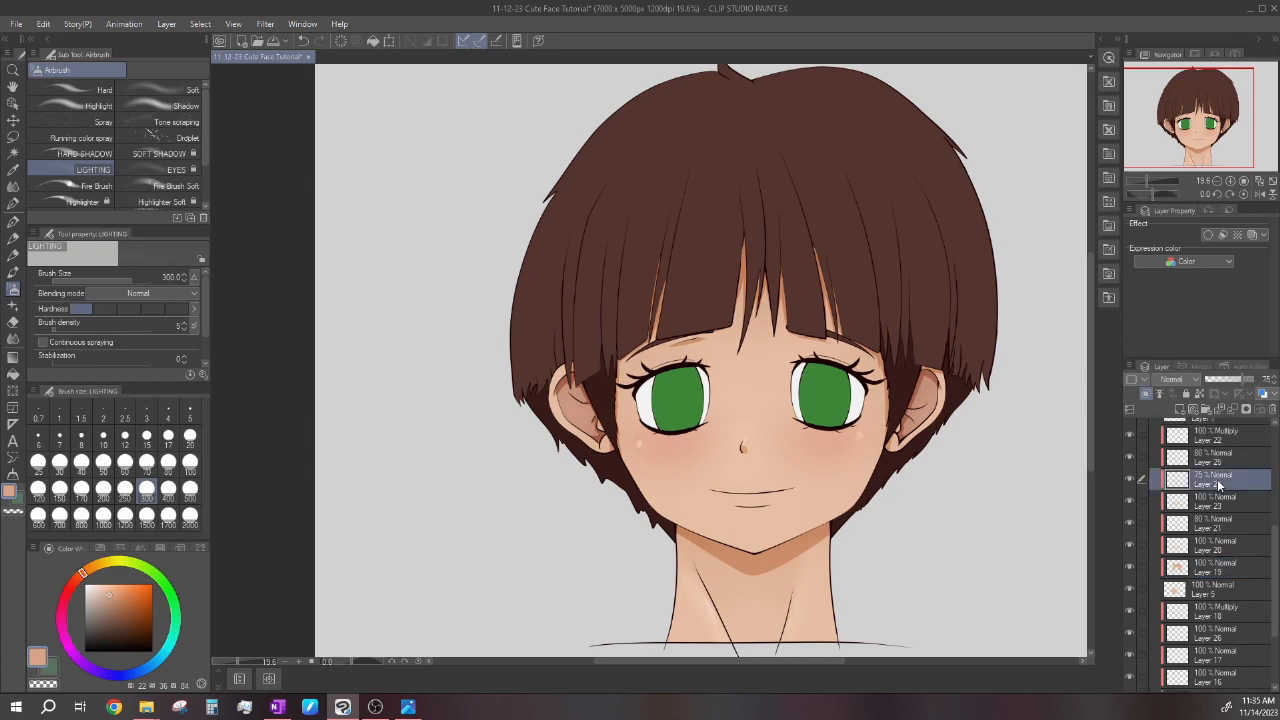
click(1148, 530)
click(1130, 531)
click(1131, 551)
click(1131, 551)
click(1131, 551)
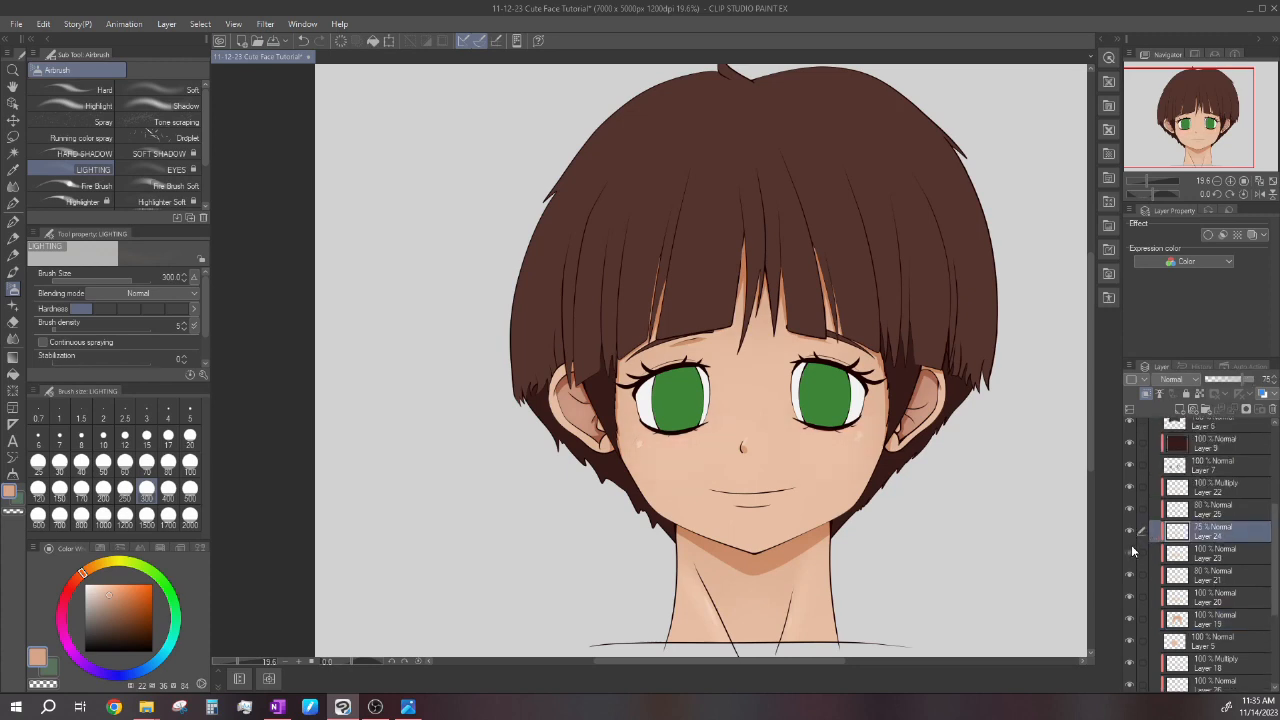
click(1131, 552)
Airbrush a sampled light skin tone softly above both eyes on Layer 21 with the LIGHTING brush at size 200, and save the illustration.
click(1141, 580)
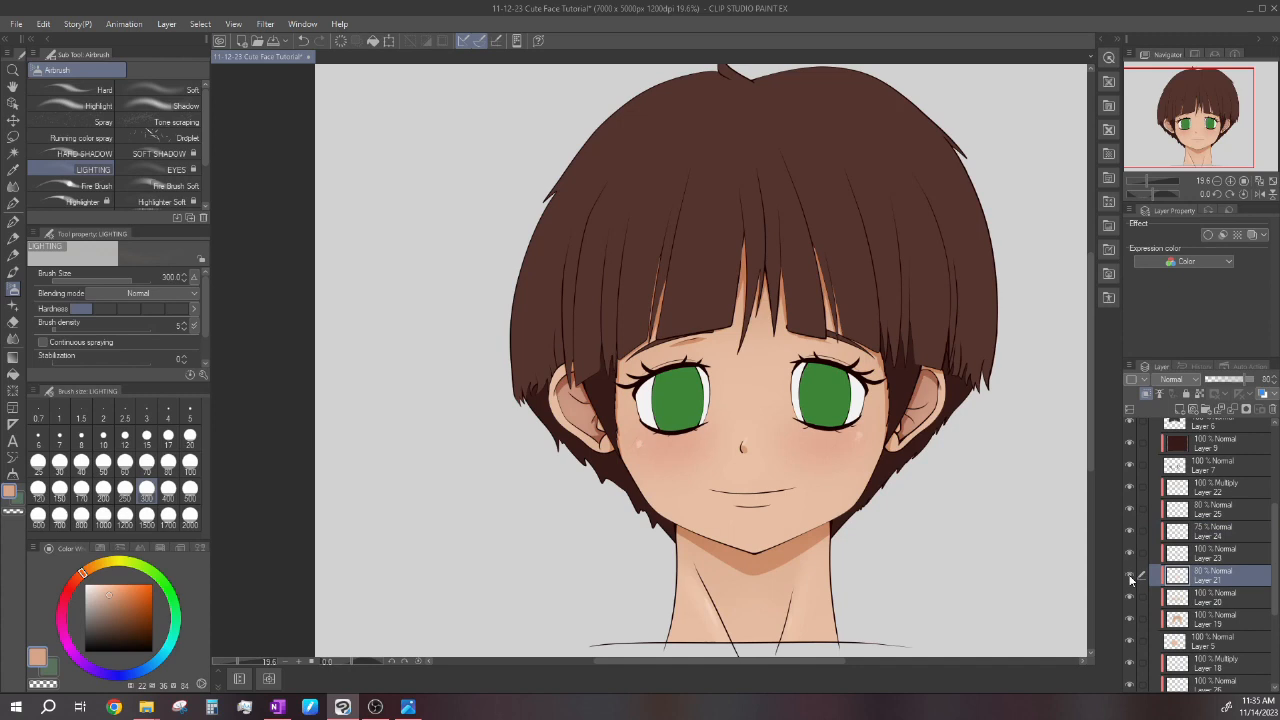
scroll(760, 345, up, 3)
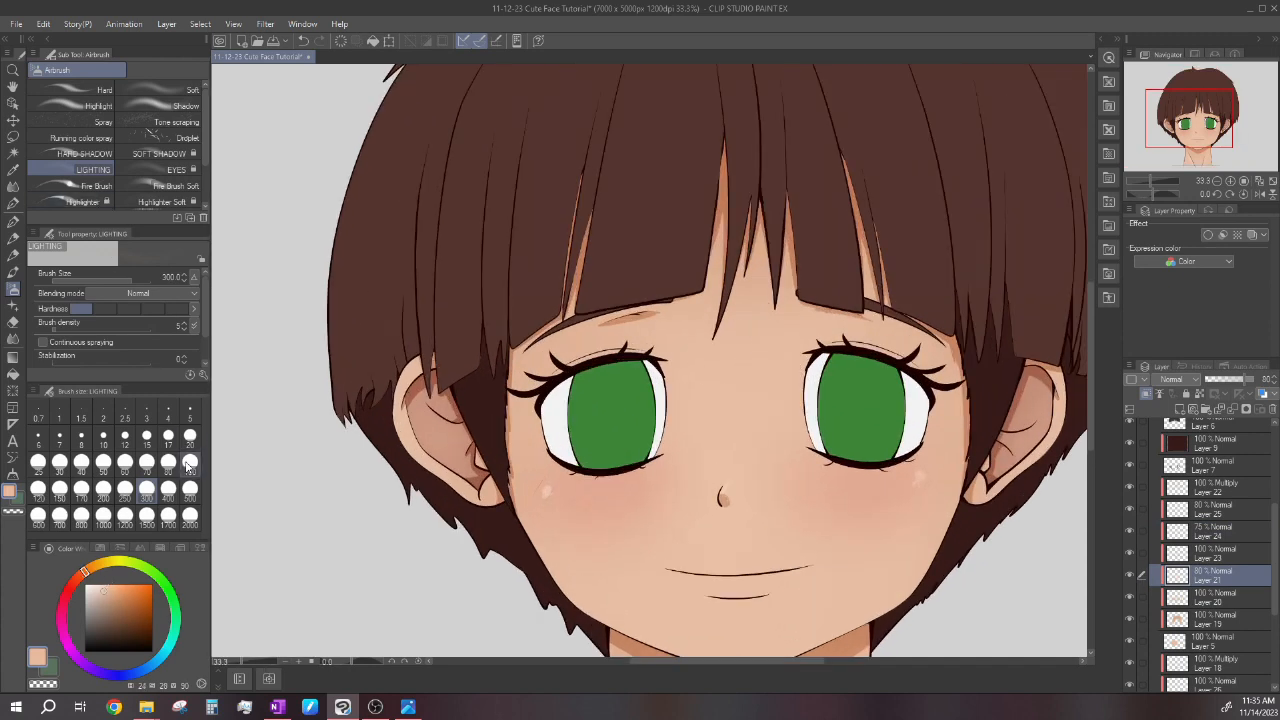
click(103, 488)
scroll(579, 356, up, 1)
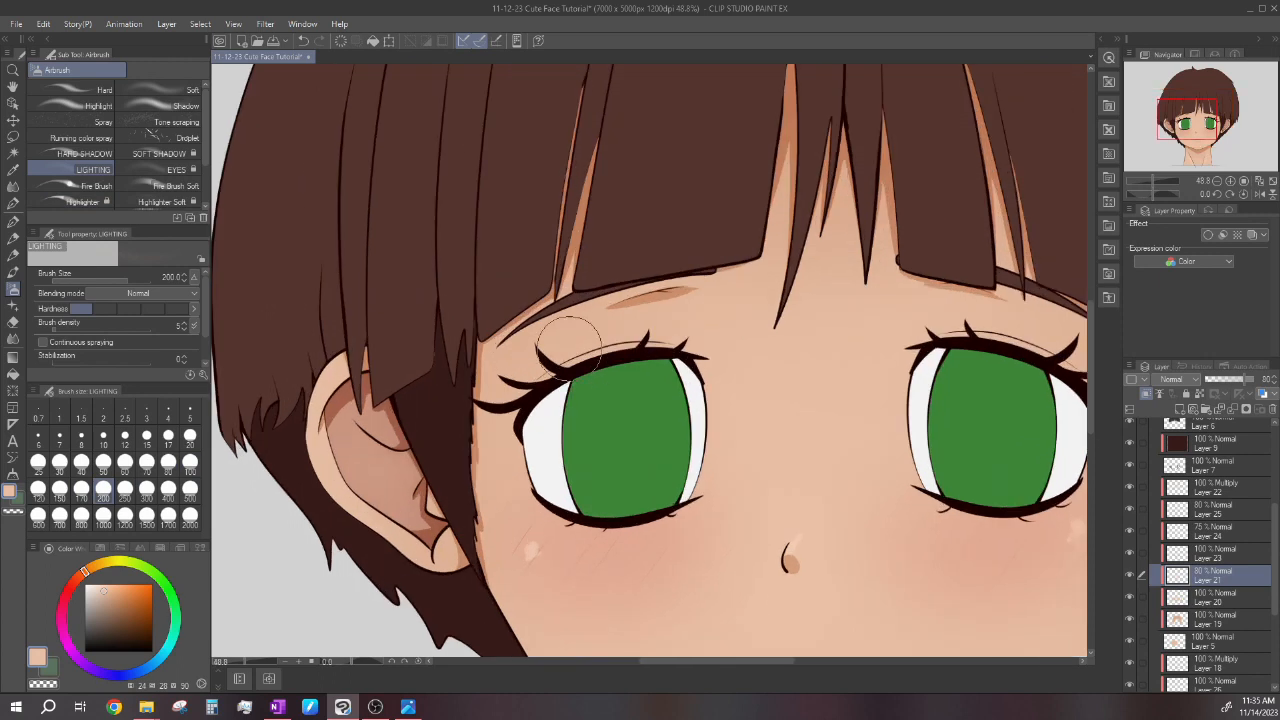
scroll(652, 351, down, 1)
scroll(652, 351, up, 1)
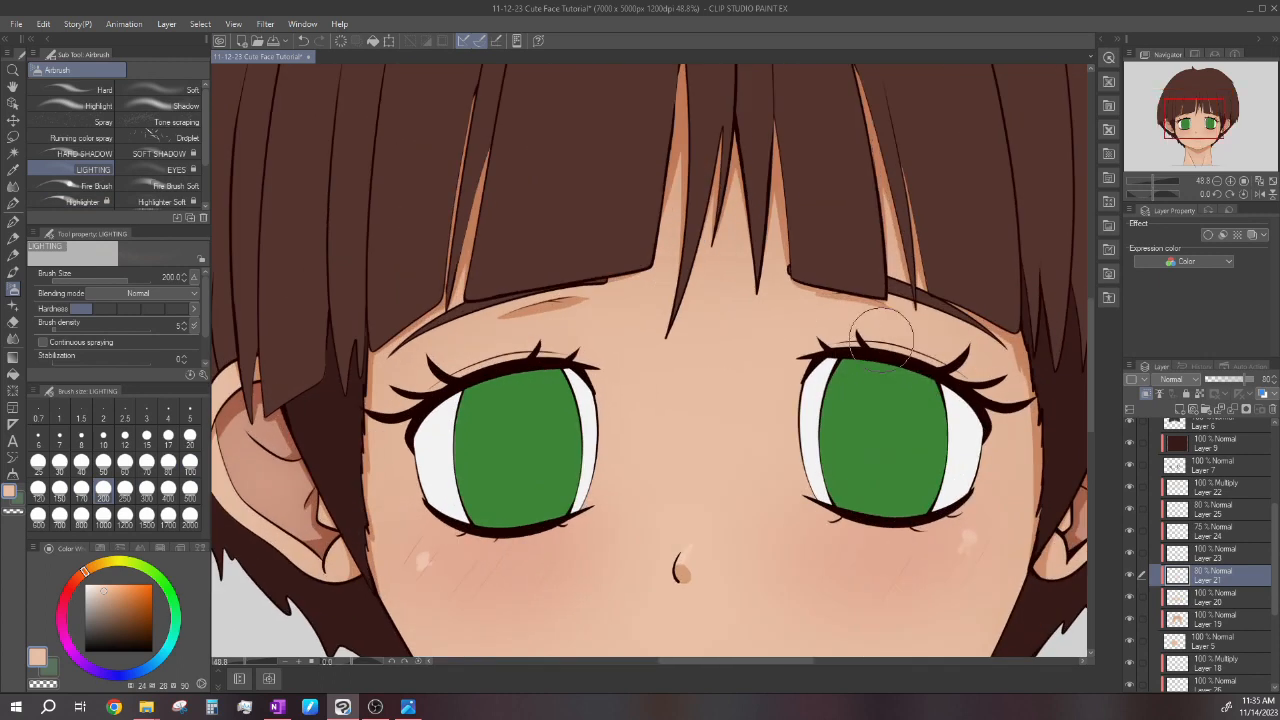
scroll(758, 363, down, 2)
scroll(758, 363, down, 2)
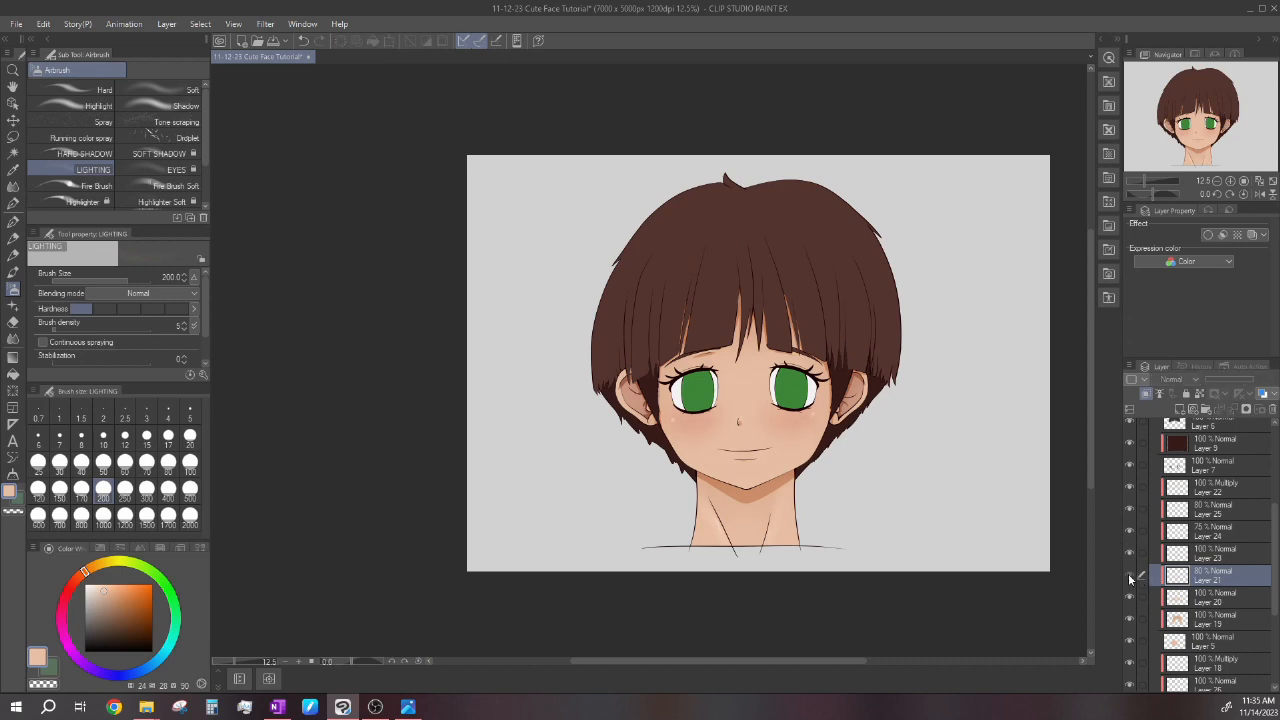
scroll(738, 368, up, 1)
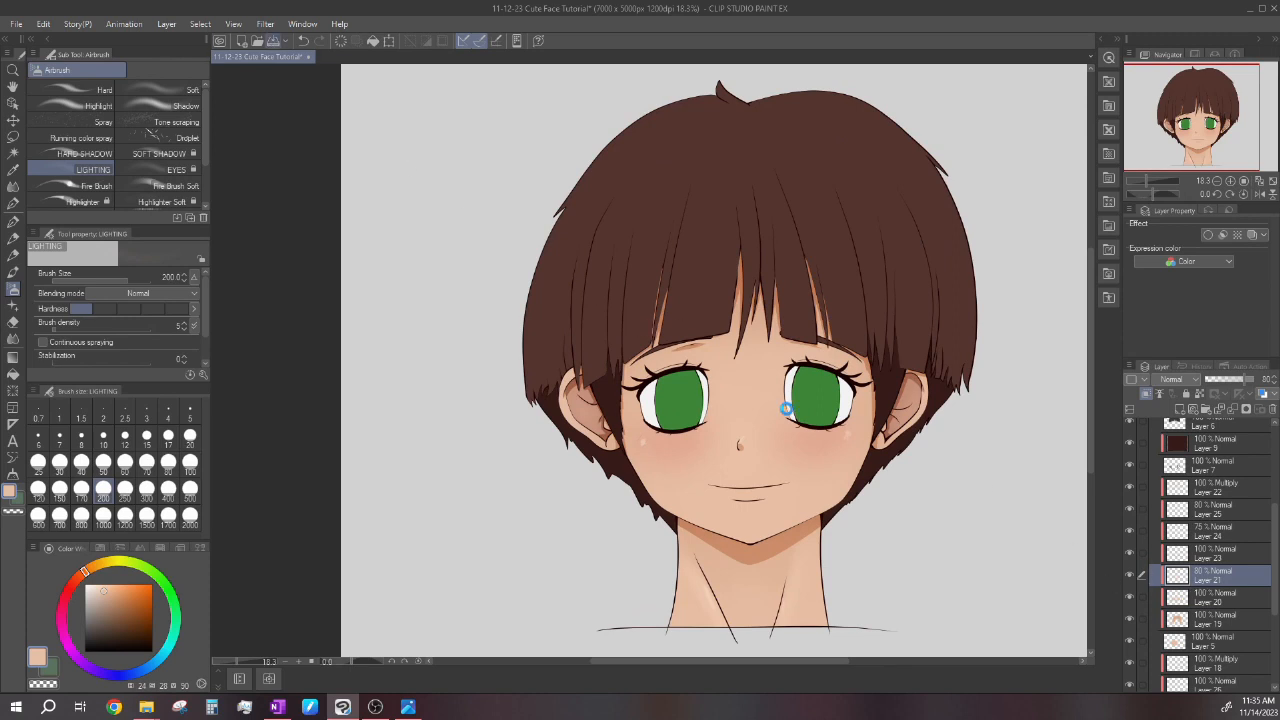
Examine the shaded face from near and far and look through the layer stack for the hair layers.
scroll(785, 408, down, 3)
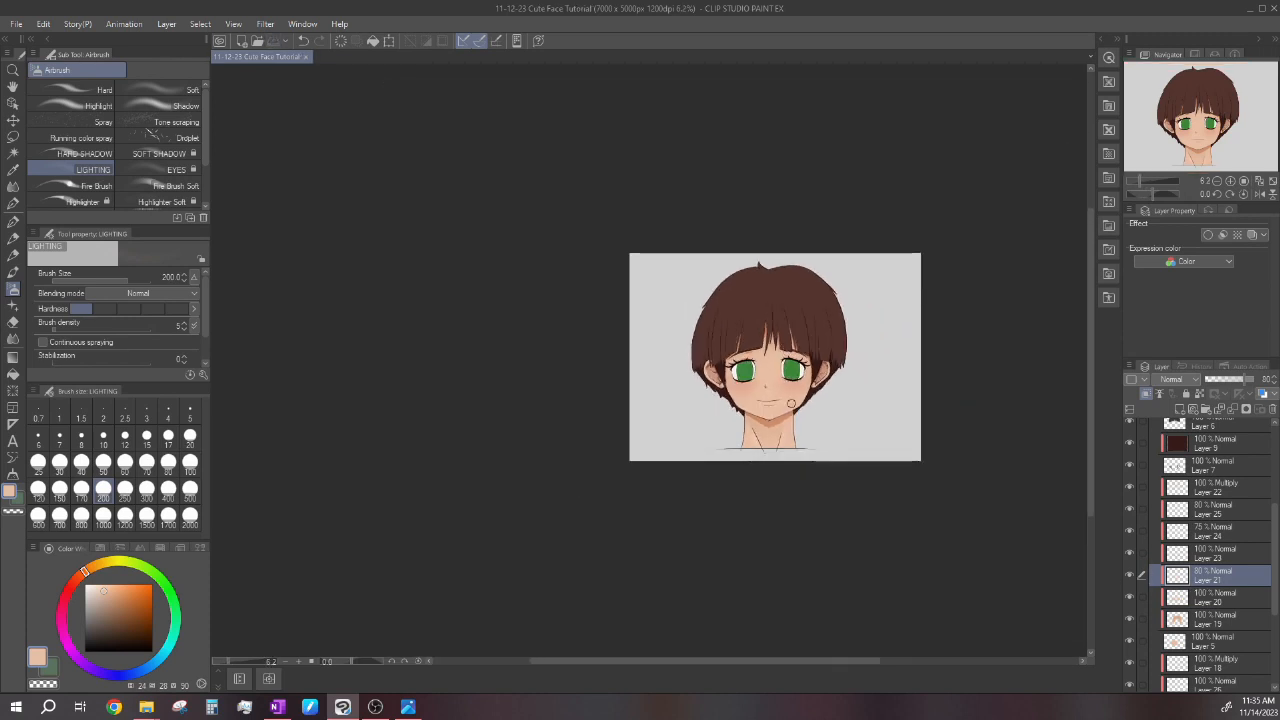
scroll(778, 405, up, 3)
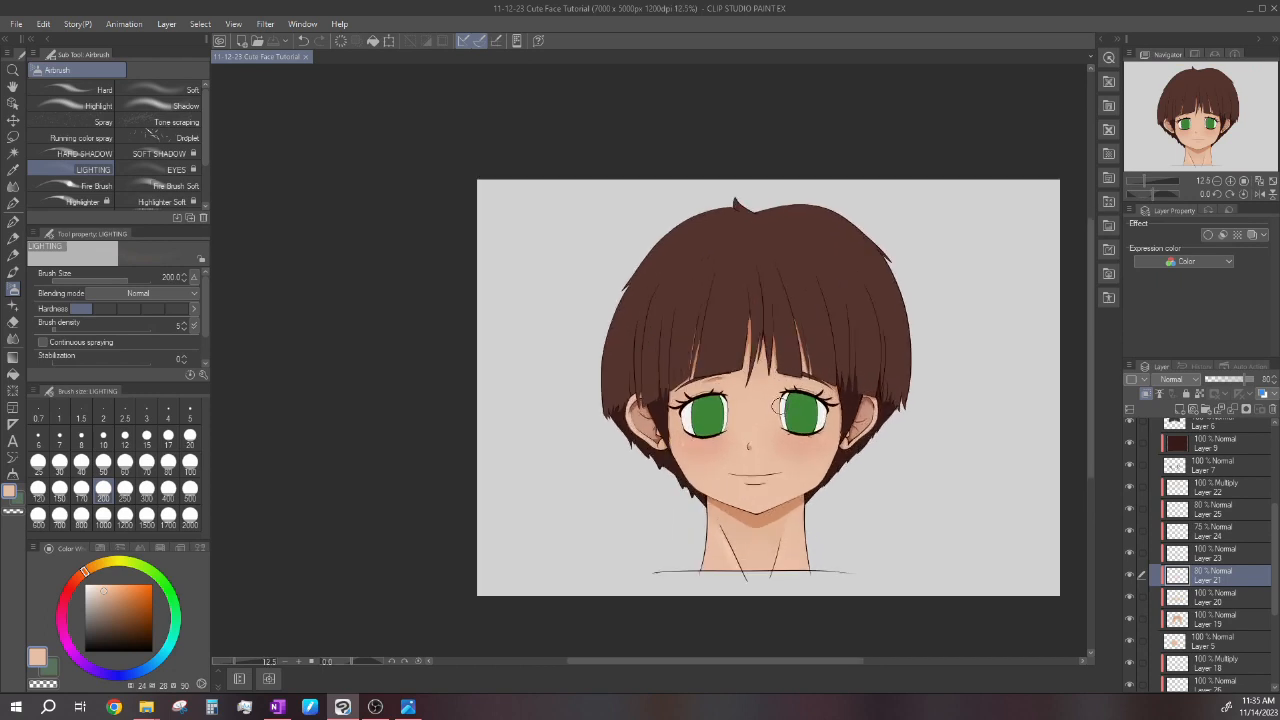
scroll(772, 421, down, 1)
scroll(751, 448, up, 1)
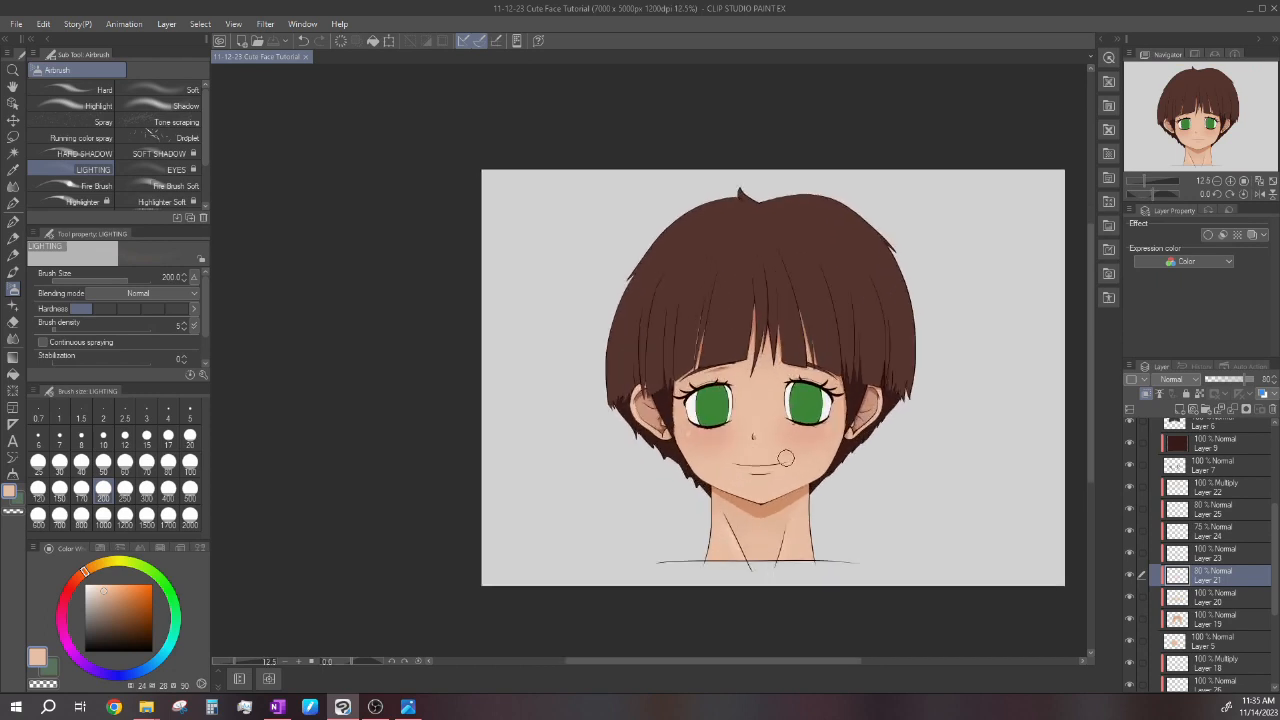
scroll(801, 514, up, 2)
scroll(1215, 582, up, 4)
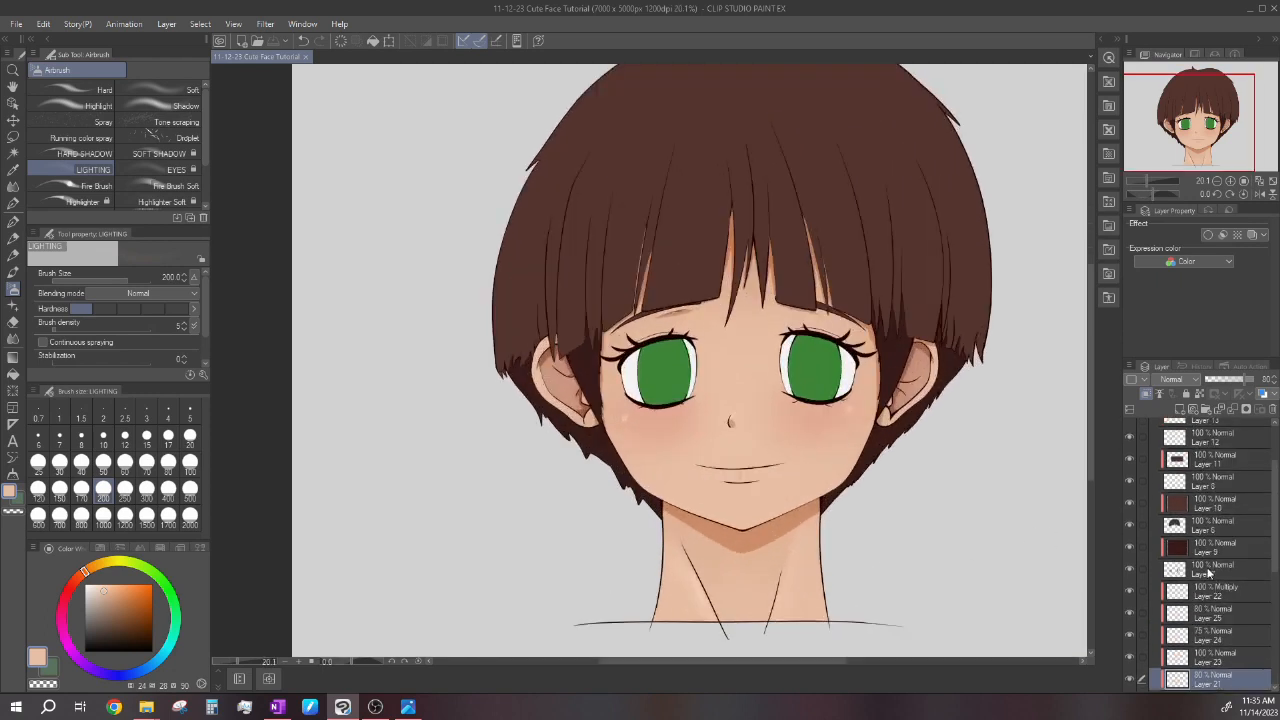
scroll(726, 351, down, 2)
scroll(726, 351, up, 1)
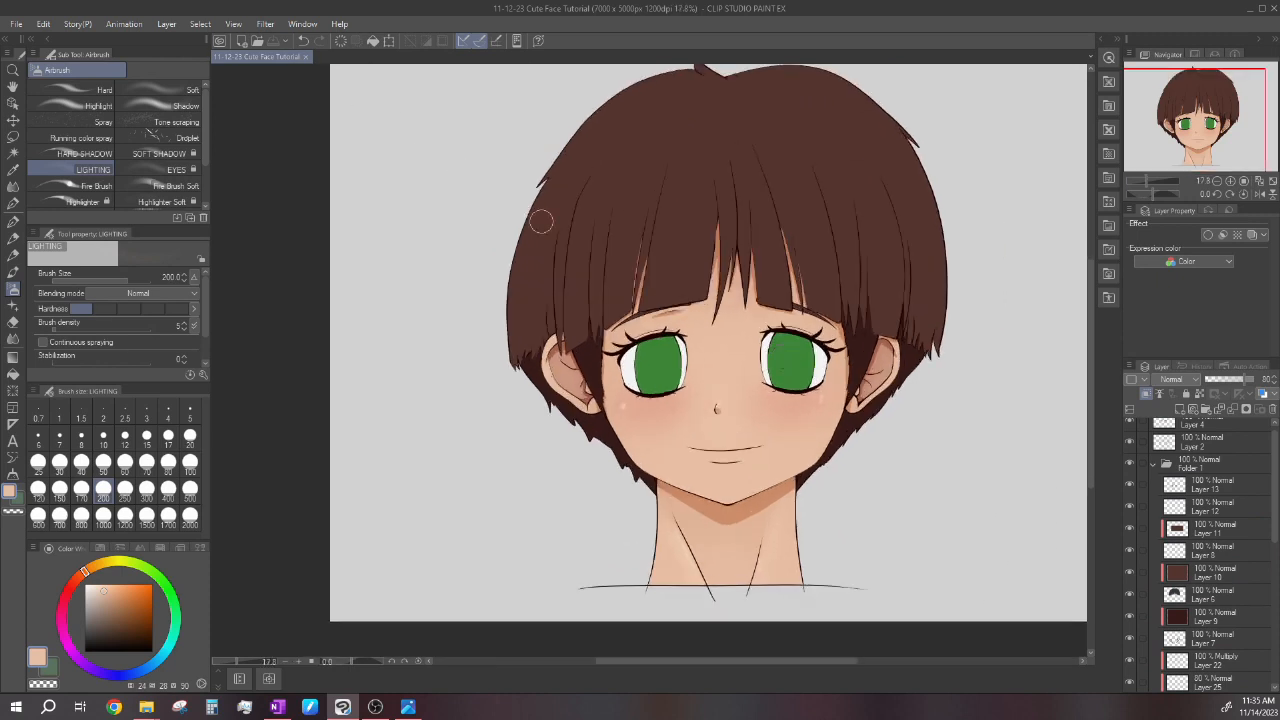
scroll(737, 357, down, 1)
scroll(1218, 567, down, 2)
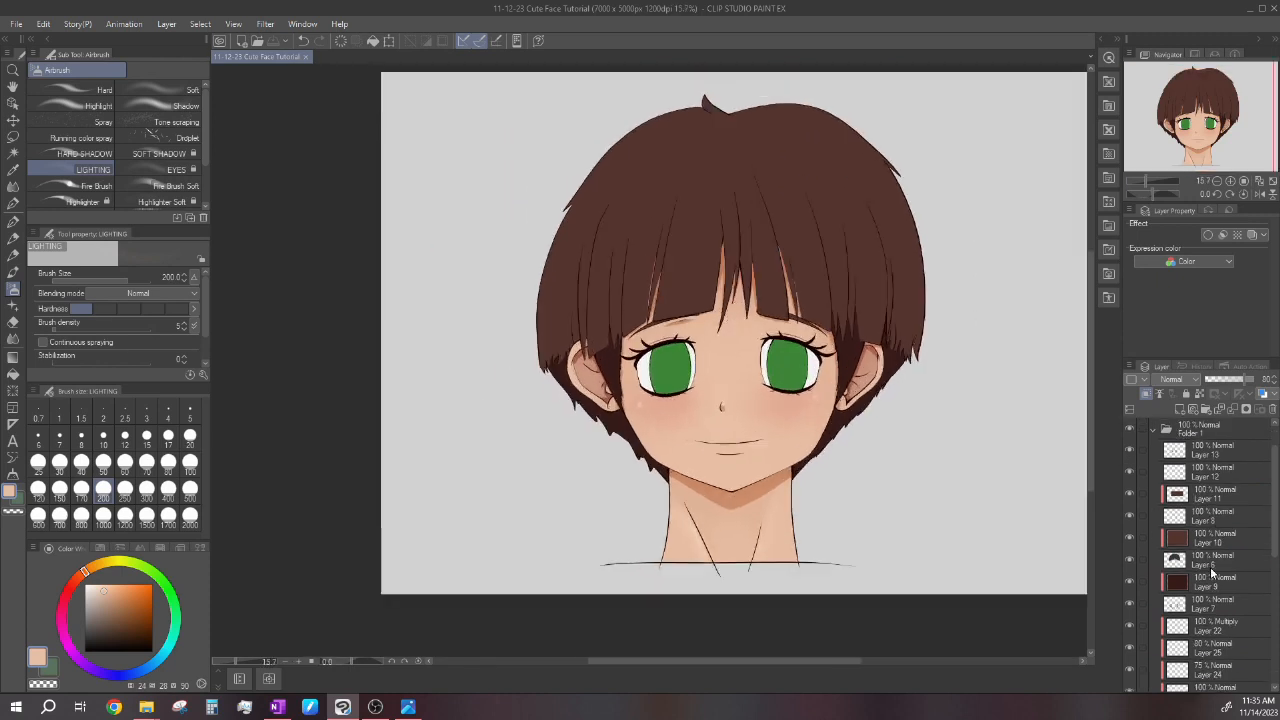
scroll(730, 385, up, 1)
scroll(755, 352, up, 1)
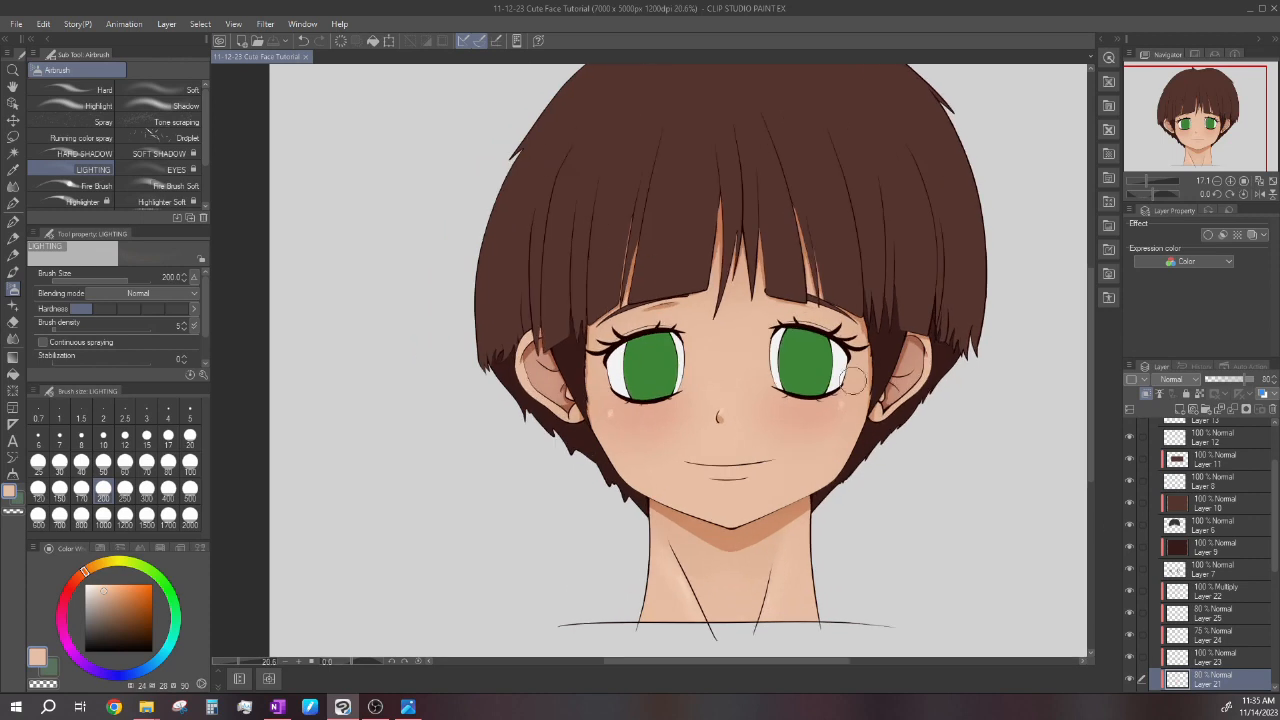
Select the dark back-hair color layer, Layer 9, and toggle Layer 7's visibility to check what it holds.
click(1216, 549)
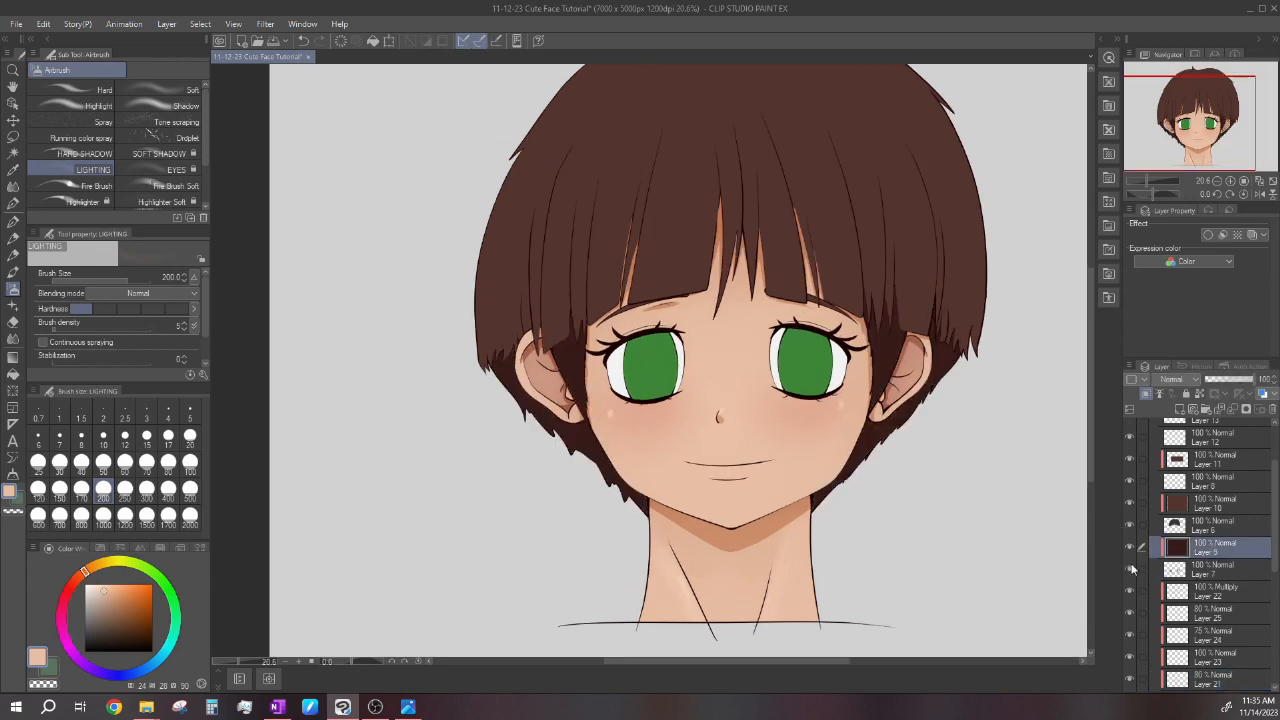
click(1131, 568)
click(1131, 568)
scroll(760, 420, down, 1)
scroll(760, 420, up, 1)
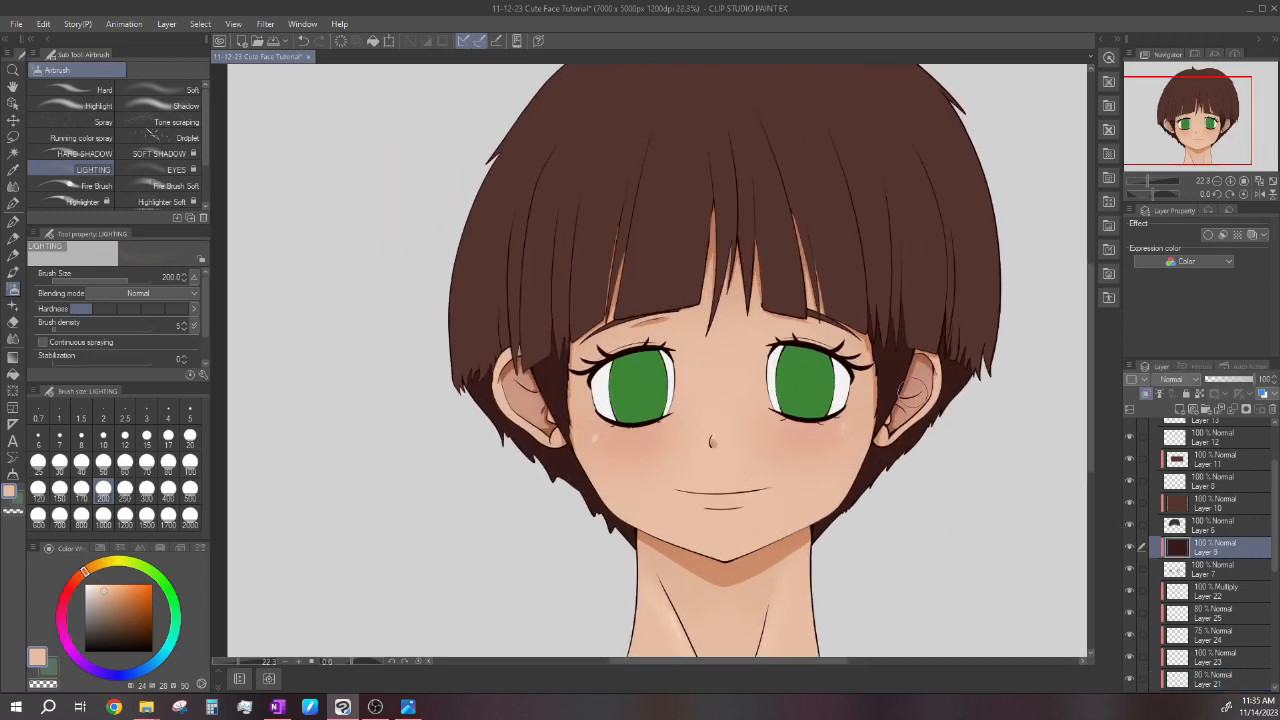
scroll(800, 440, down, 2)
scroll(836, 457, up, 1)
scroll(836, 457, down, 1)
Save the illustration and add a new Normal layer directly above the brown hair color layer, Layer 10.
click(1220, 503)
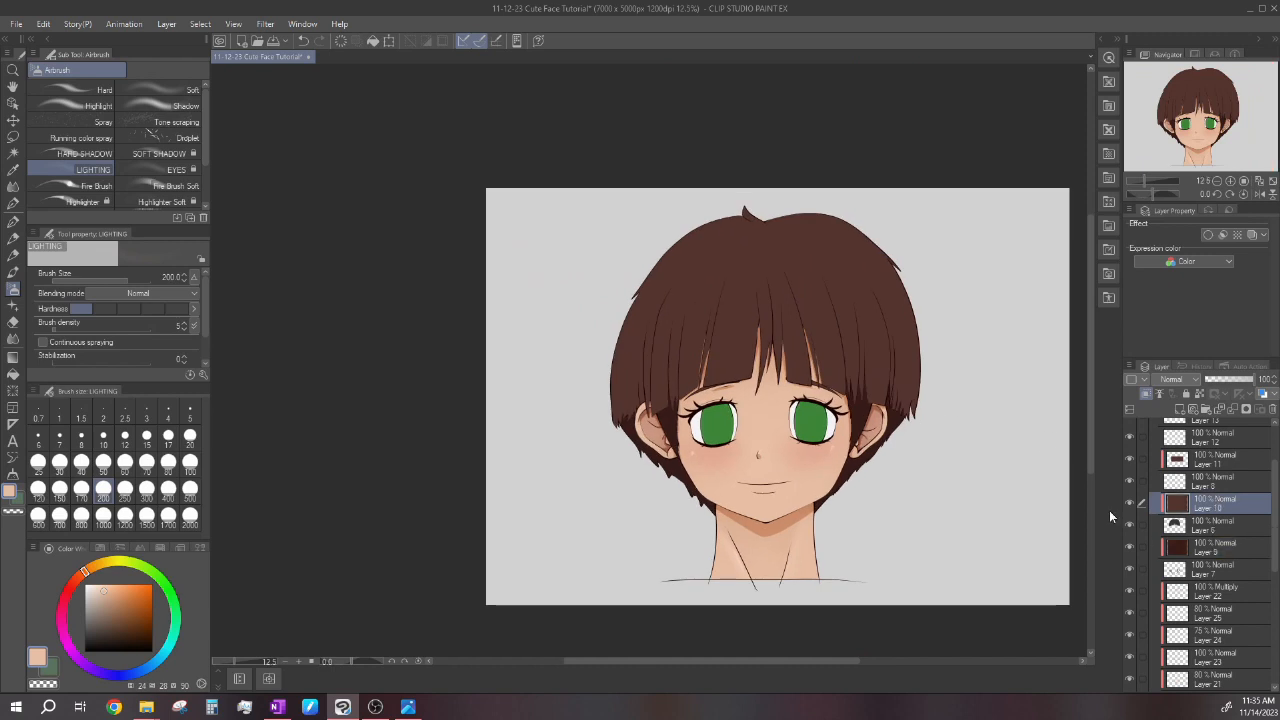
scroll(1006, 440, down, 1)
scroll(1006, 440, up, 1)
scroll(900, 375, down, 1)
scroll(791, 307, up, 1)
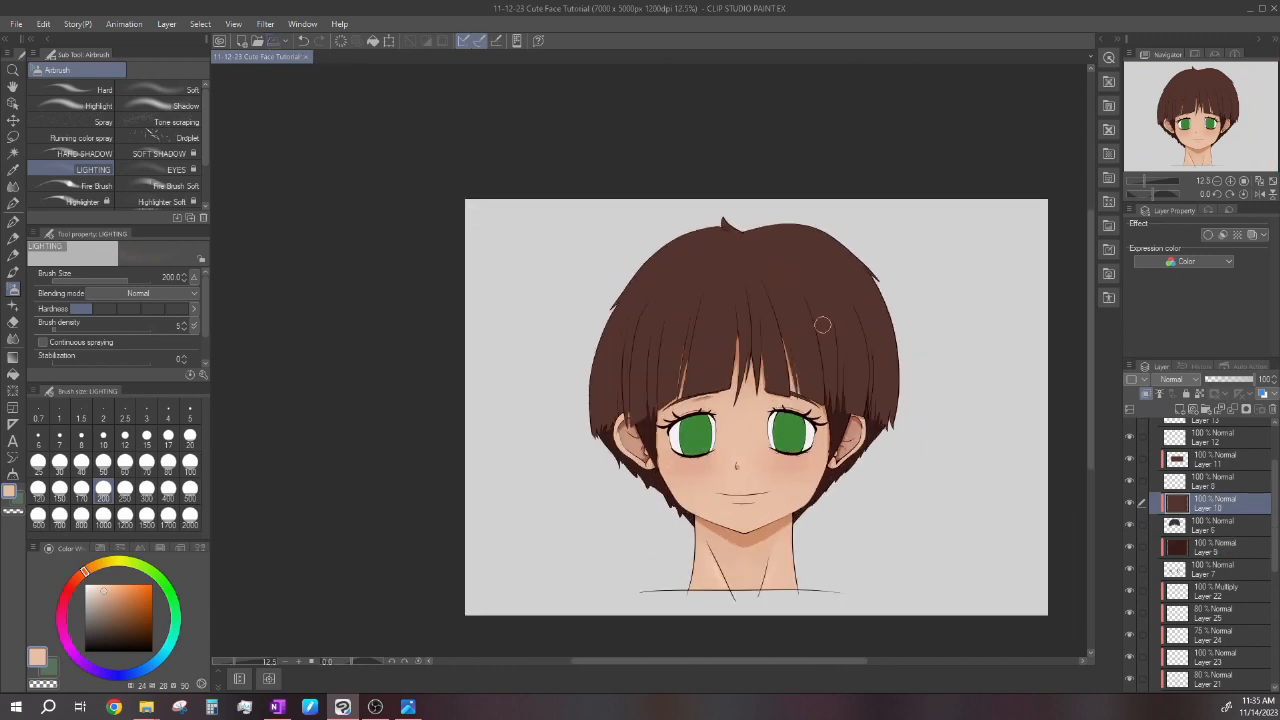
scroll(870, 340, up, 1)
click(1180, 410)
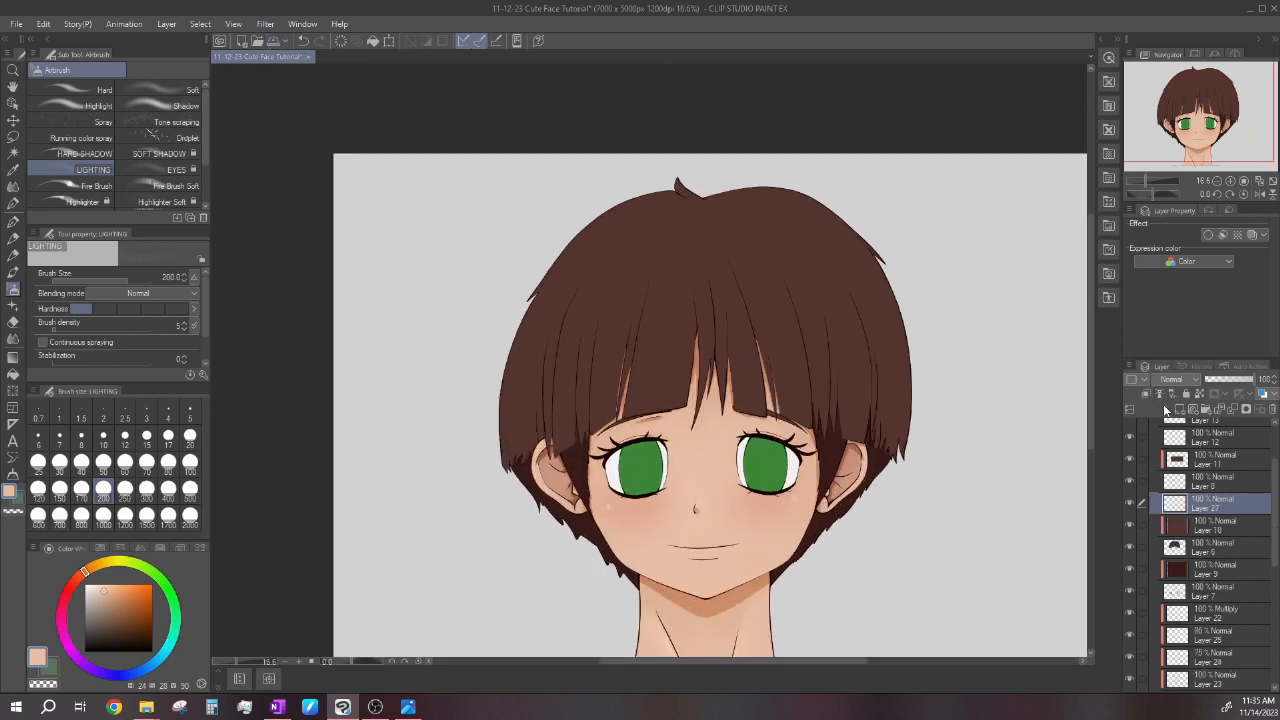
Sample the base hair brown, set the HARD SHADOW airbrush to size 300, and save the illustration.
alt+click(672, 240)
click(84, 153)
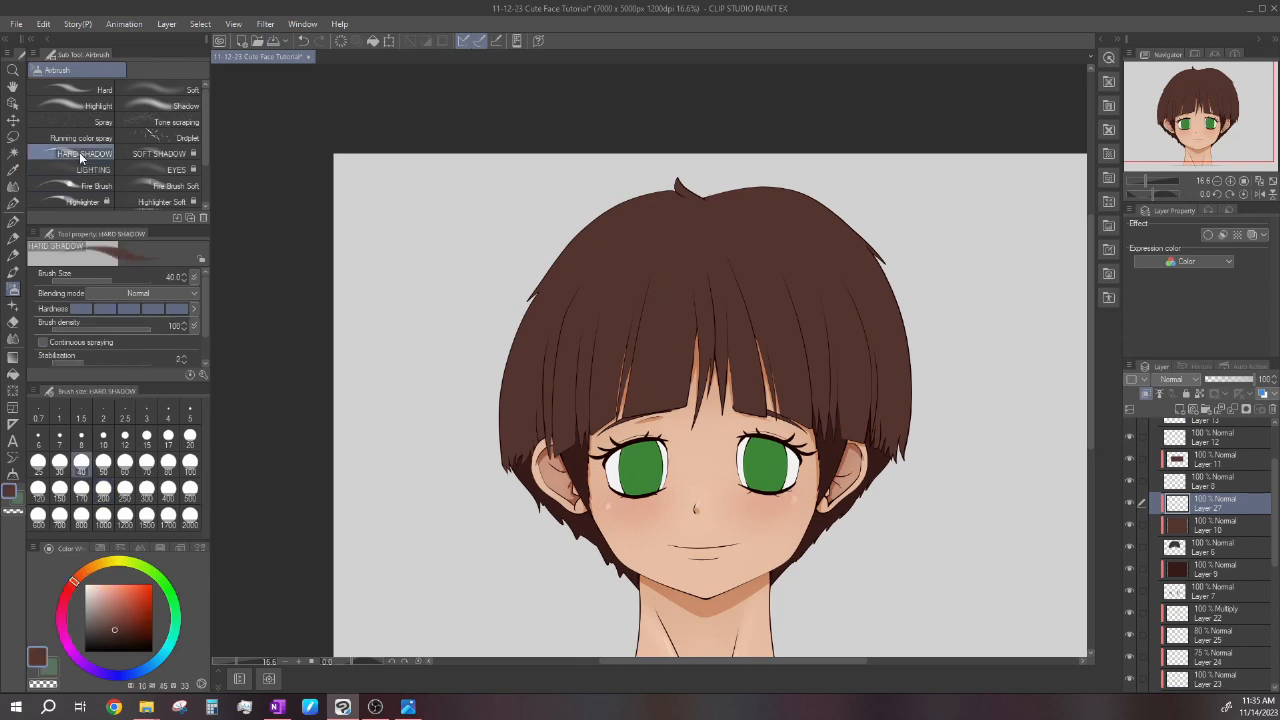
click(147, 488)
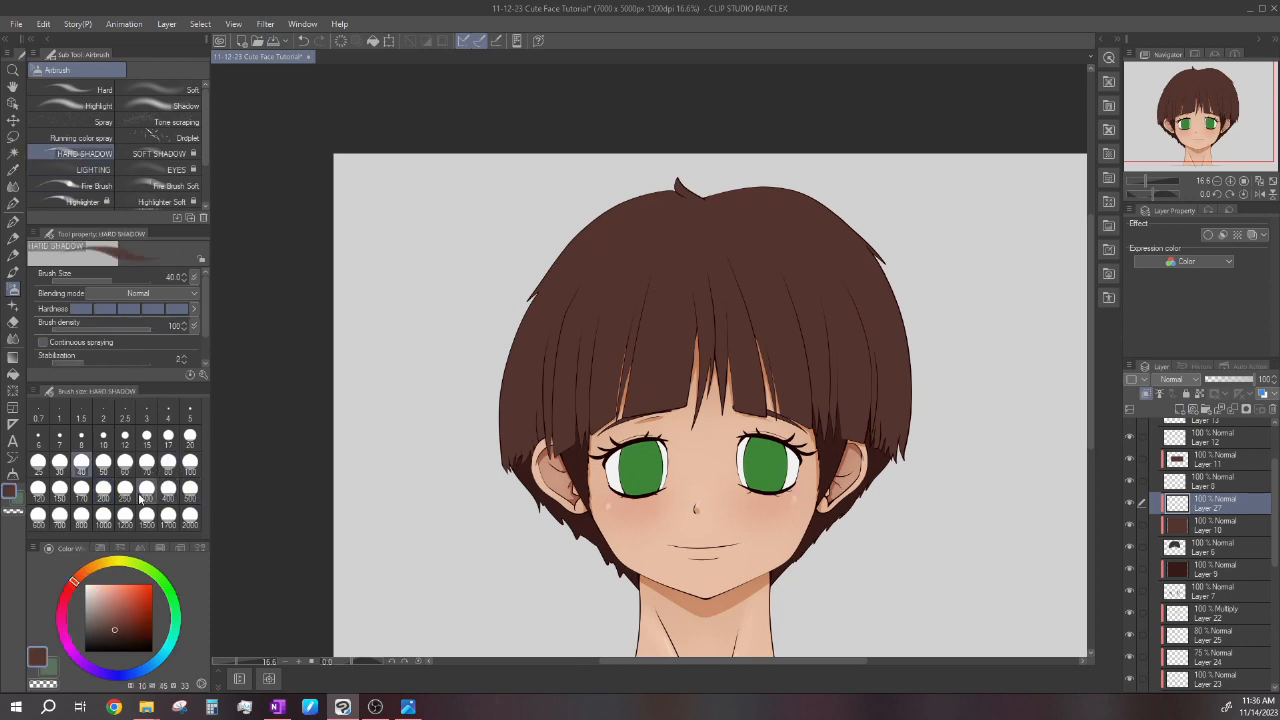
scroll(686, 251, down, 2)
scroll(634, 294, up, 2)
scroll(731, 297, down, 3)
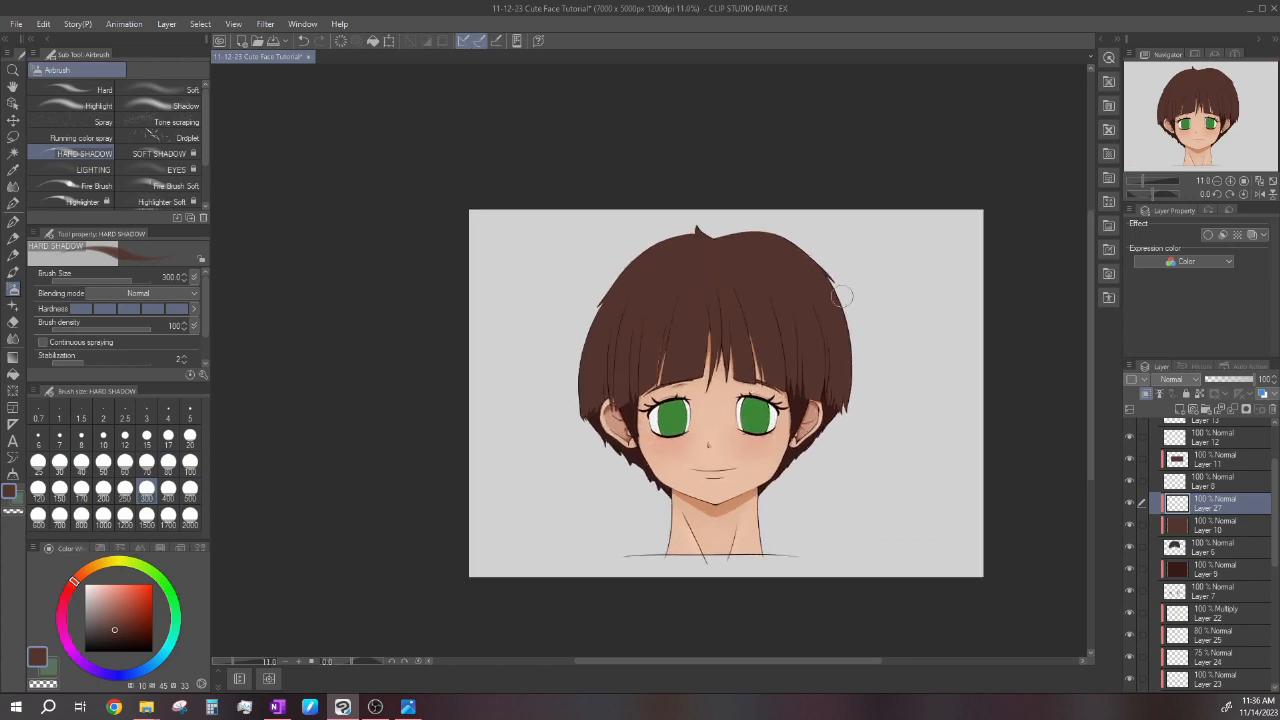
scroll(763, 286, up, 2)
scroll(663, 271, down, 1)
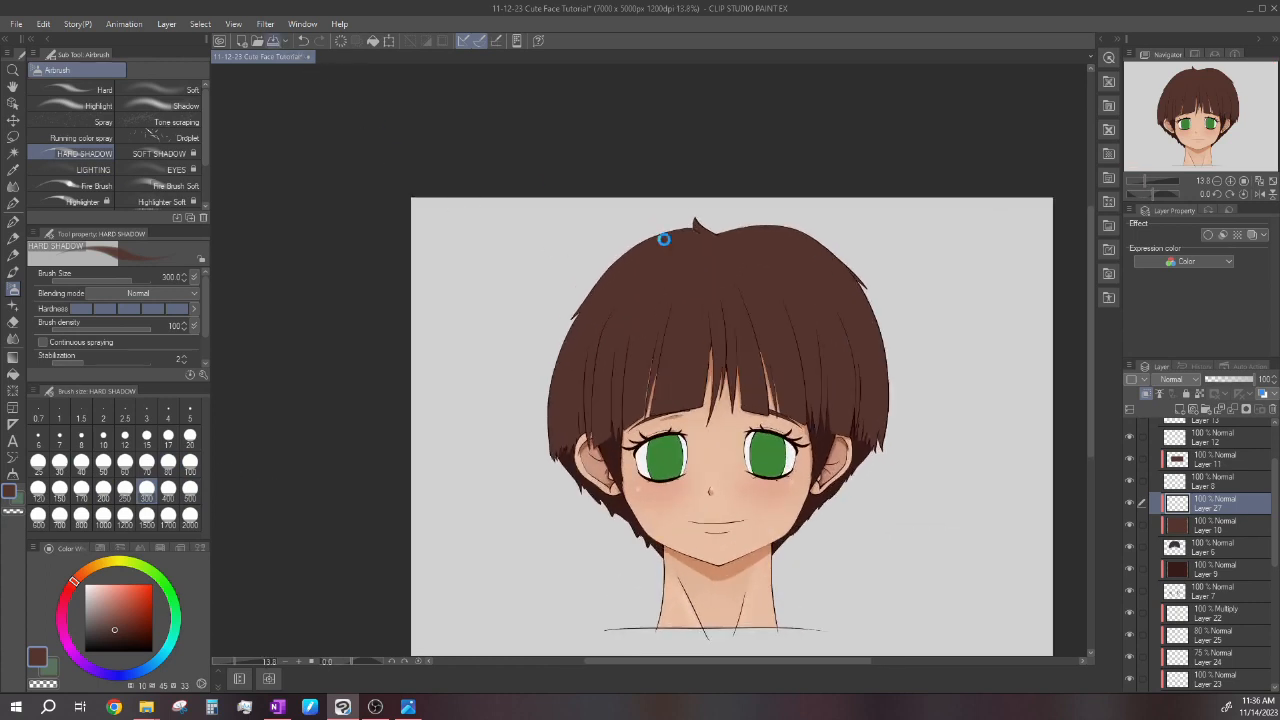
Choose a slightly darker, more saturated brown than the sampled hair color for the hair shadows.
drag(654, 288, 660, 290)
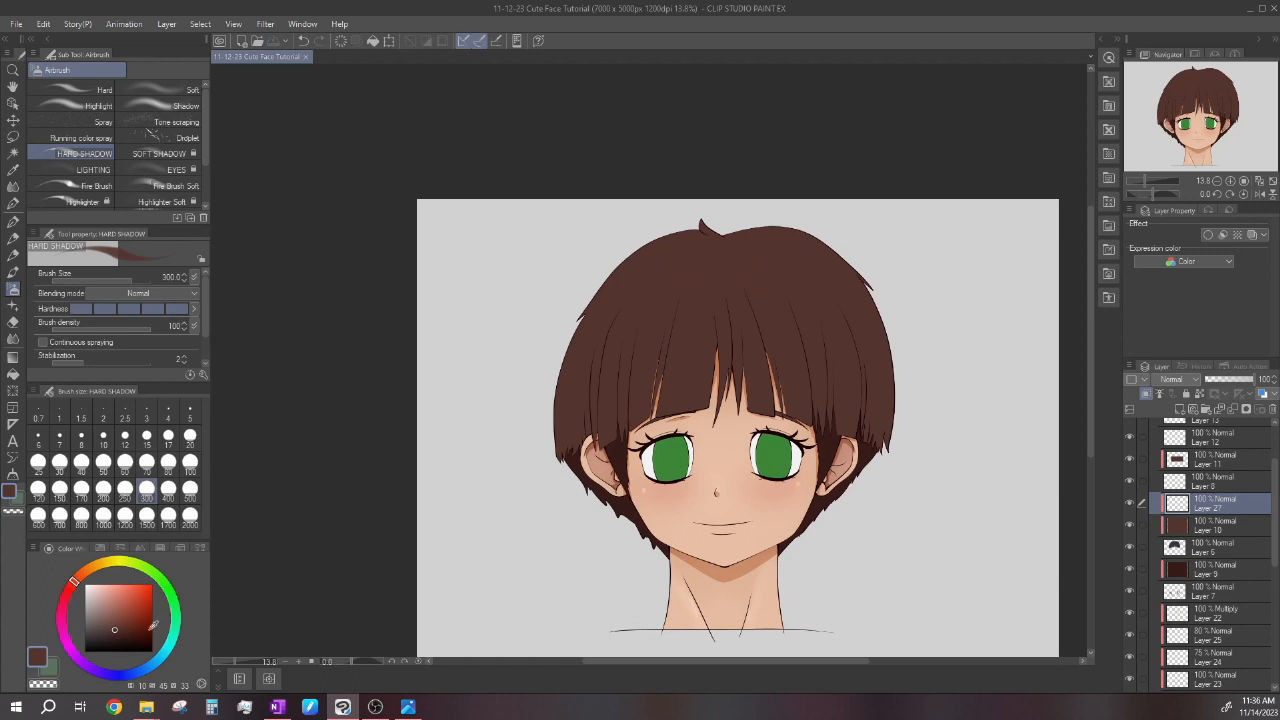
click(118, 634)
scroll(686, 343, down, 1)
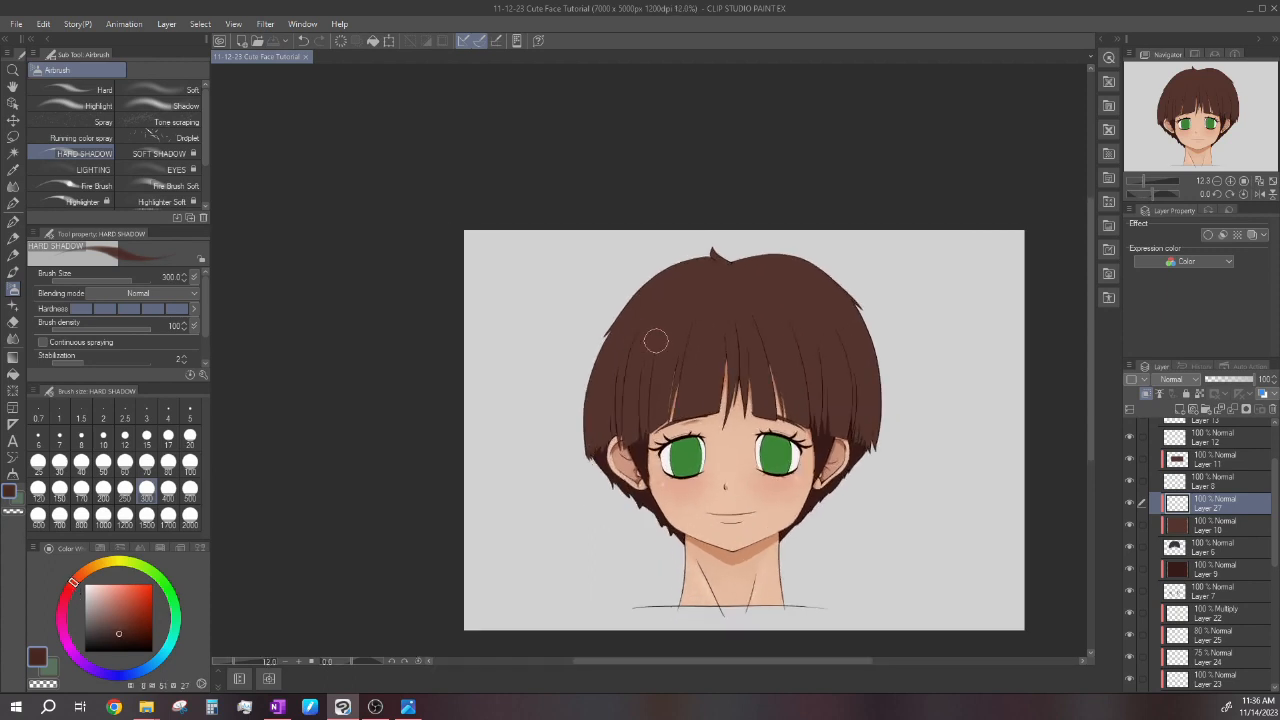
scroll(801, 361, up, 2)
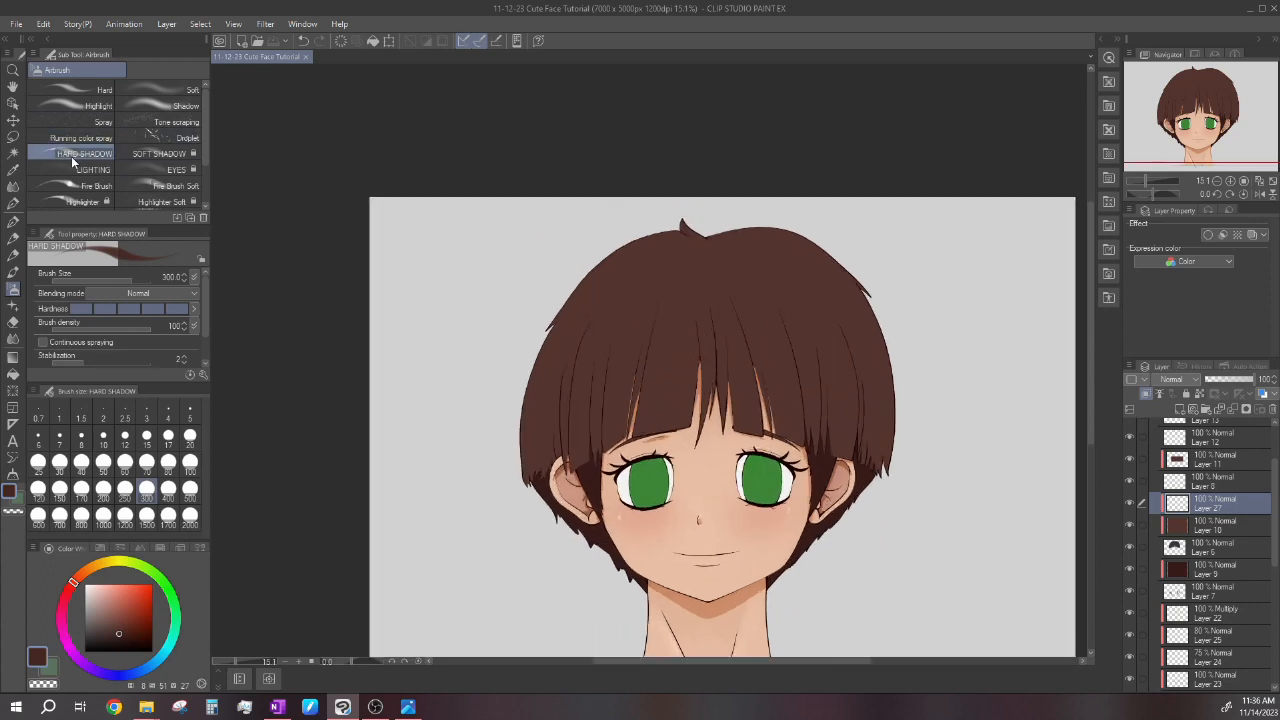
scroll(686, 366, down, 1)
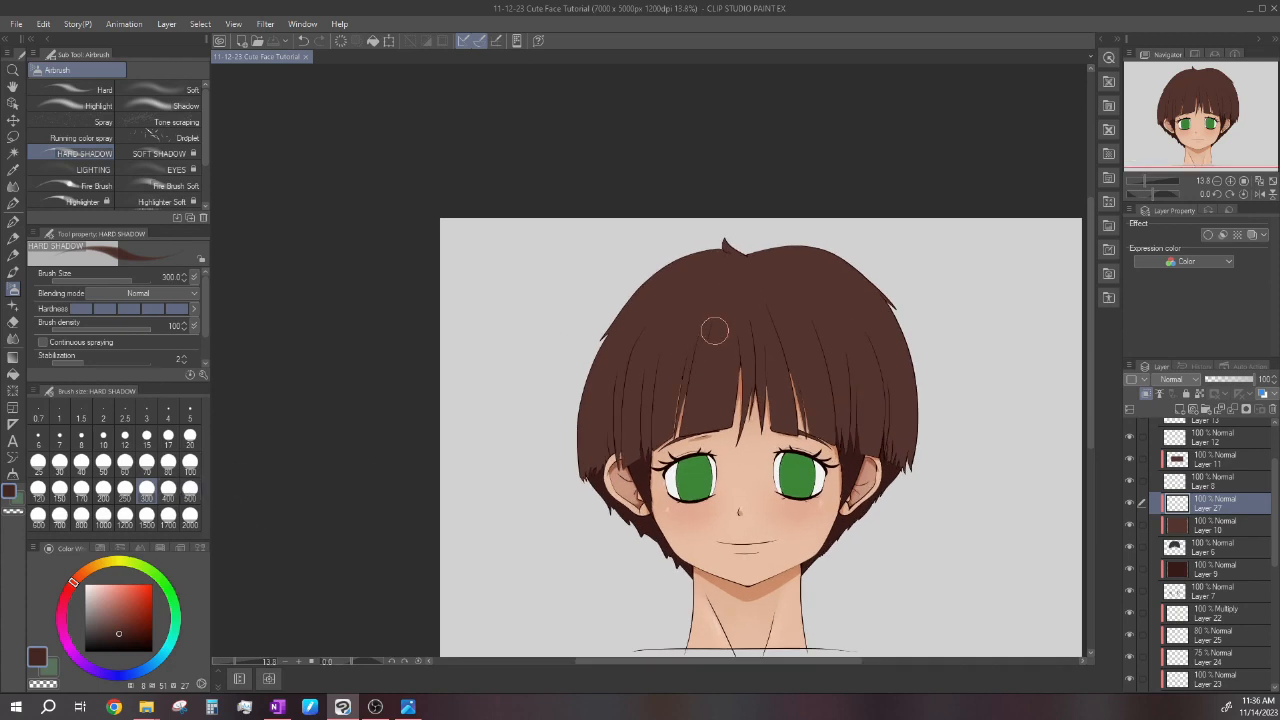
scroll(725, 320, up, 4)
drag(707, 348, 676, 484)
key(ctrl+z)
mouse_move(701, 315)
mouse_down()
mouse_move(664, 471)
mouse_move(697, 360)
mouse_up()
key(ctrl+z)
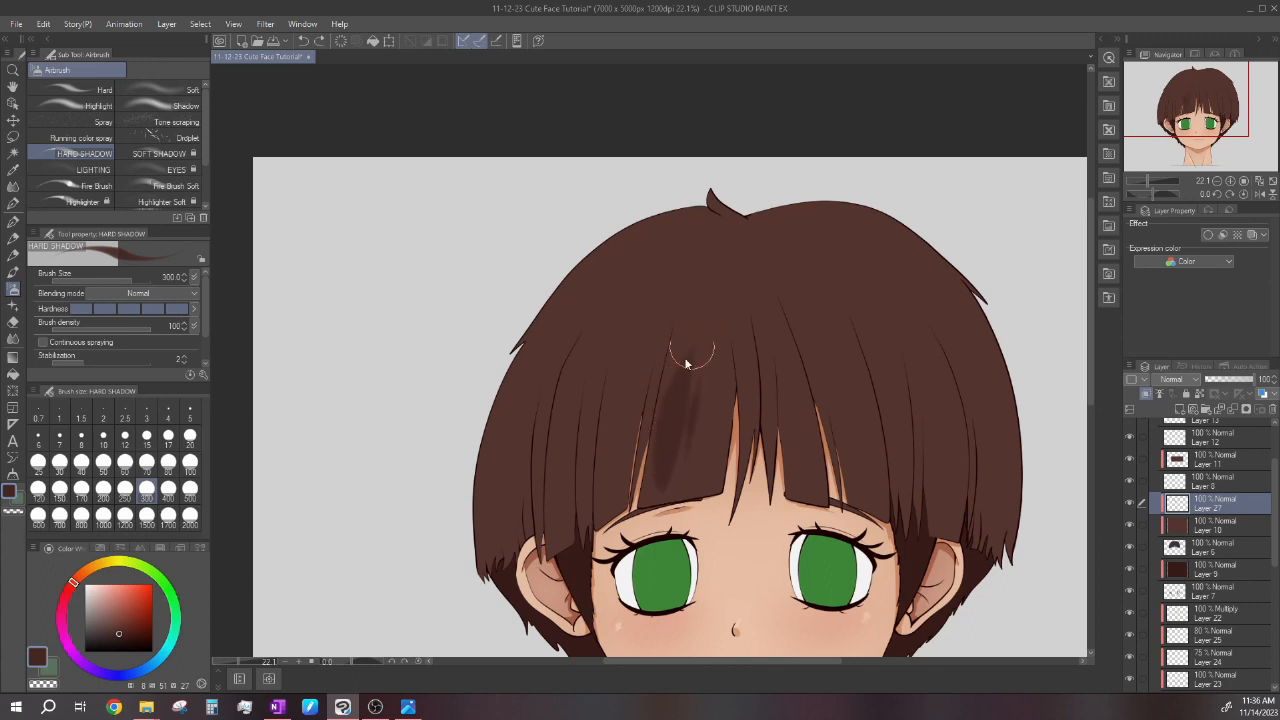
key(ctrl+z)
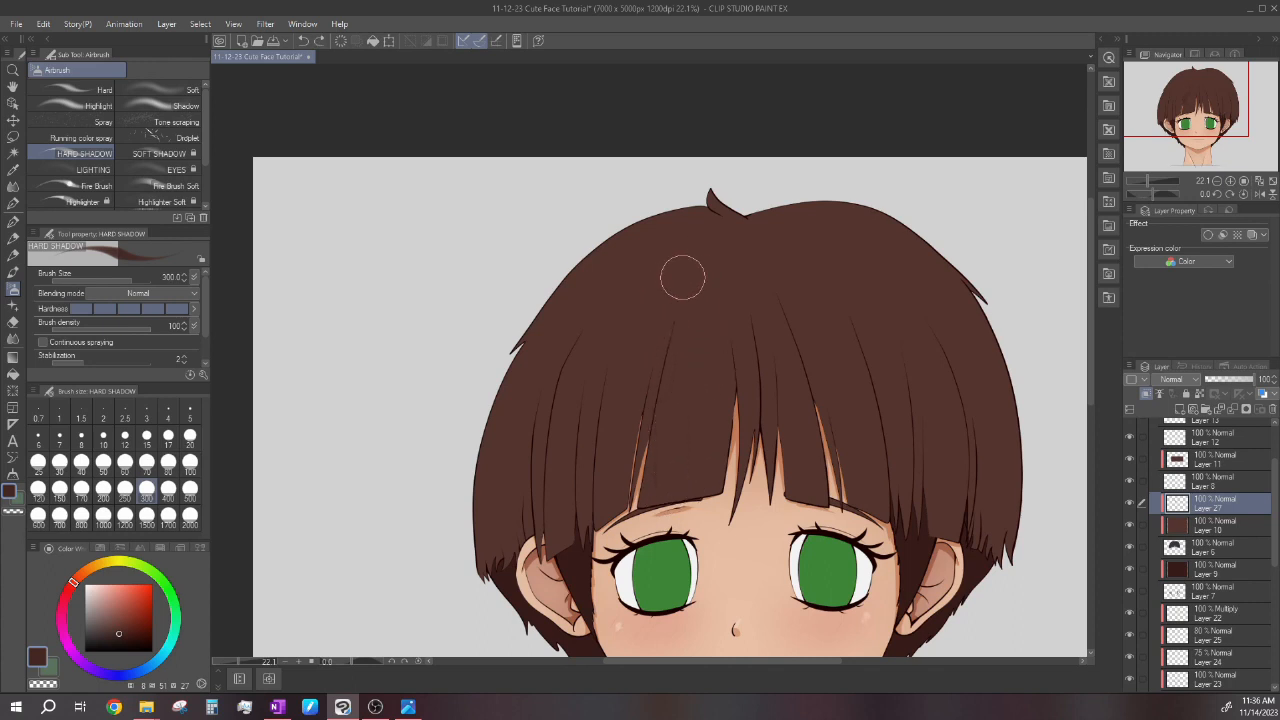
Paint dark brown shadow strokes upward from the tips of the bangs and both side locks on Layer 27.
scroll(680, 276, down, 2)
scroll(600, 365, up, 2)
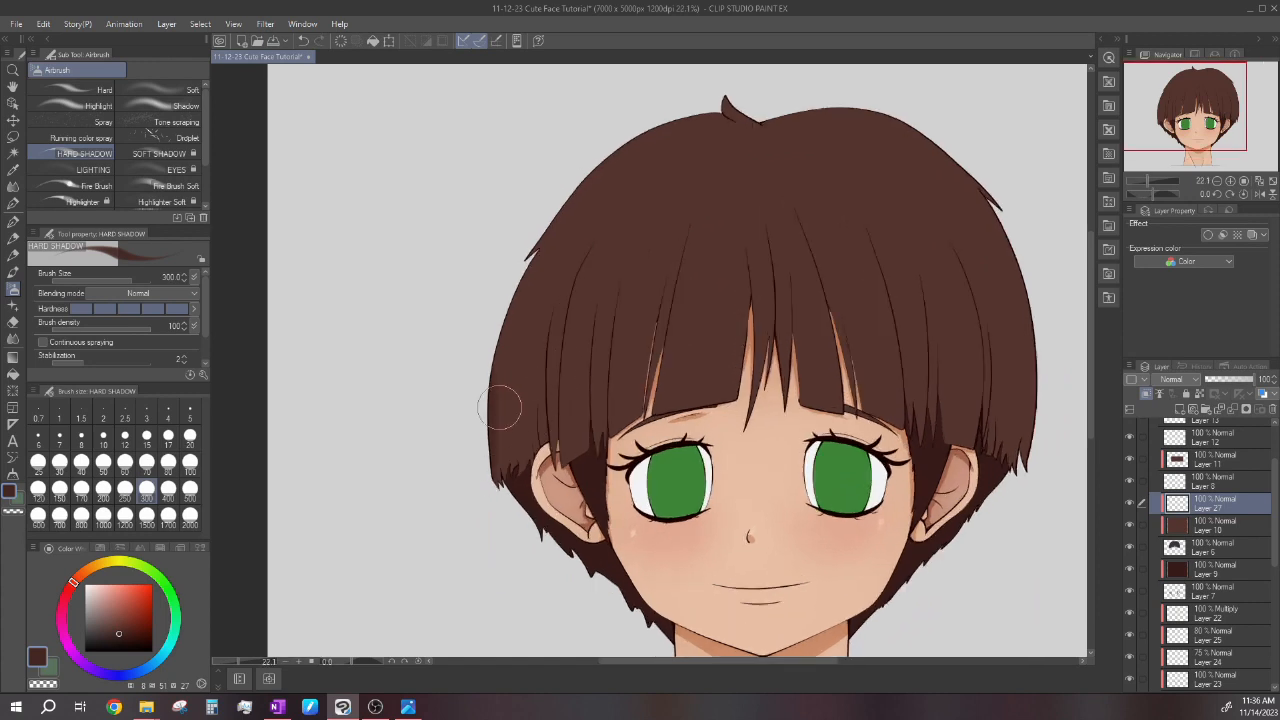
mouse_move(528, 455)
mouse_down()
mouse_move(545, 385)
mouse_move(562, 478)
mouse_move(563, 381)
mouse_move(590, 503)
mouse_move(587, 313)
mouse_move(583, 455)
mouse_move(598, 475)
mouse_move(608, 333)
mouse_move(616, 471)
mouse_move(632, 325)
mouse_move(646, 441)
mouse_move(651, 332)
mouse_move(644, 415)
mouse_move(667, 400)
mouse_move(709, 260)
mouse_move(683, 432)
mouse_move(707, 387)
mouse_move(722, 299)
mouse_move(723, 433)
mouse_move(744, 284)
mouse_move(756, 407)
mouse_move(766, 276)
mouse_move(770, 432)
mouse_move(782, 428)
mouse_move(792, 288)
mouse_move(823, 460)
mouse_move(824, 326)
mouse_up()
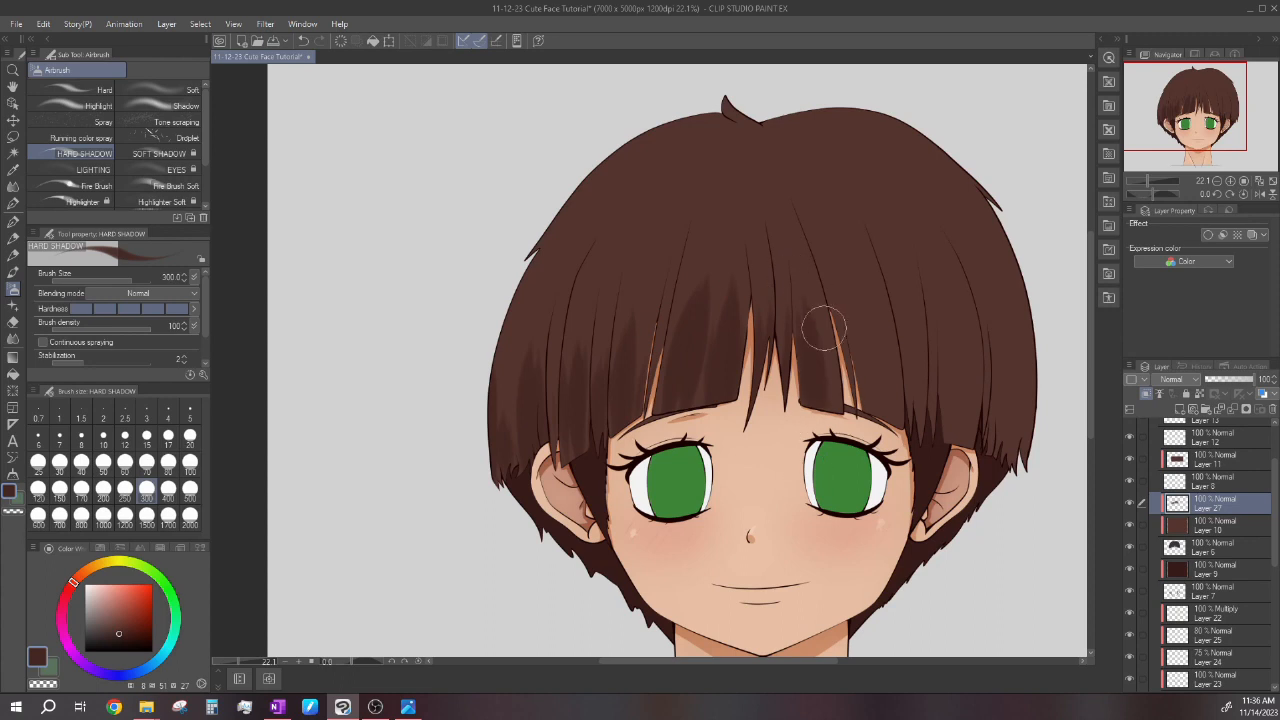
mouse_move(864, 437)
mouse_down()
mouse_move(843, 277)
mouse_move(900, 430)
mouse_move(886, 266)
mouse_move(924, 442)
mouse_move(955, 462)
mouse_move(951, 283)
mouse_move(979, 490)
mouse_move(1001, 283)
mouse_move(1018, 470)
mouse_up()
mouse_move(1030, 422)
mouse_down()
mouse_move(1017, 509)
mouse_move(1000, 494)
mouse_up()
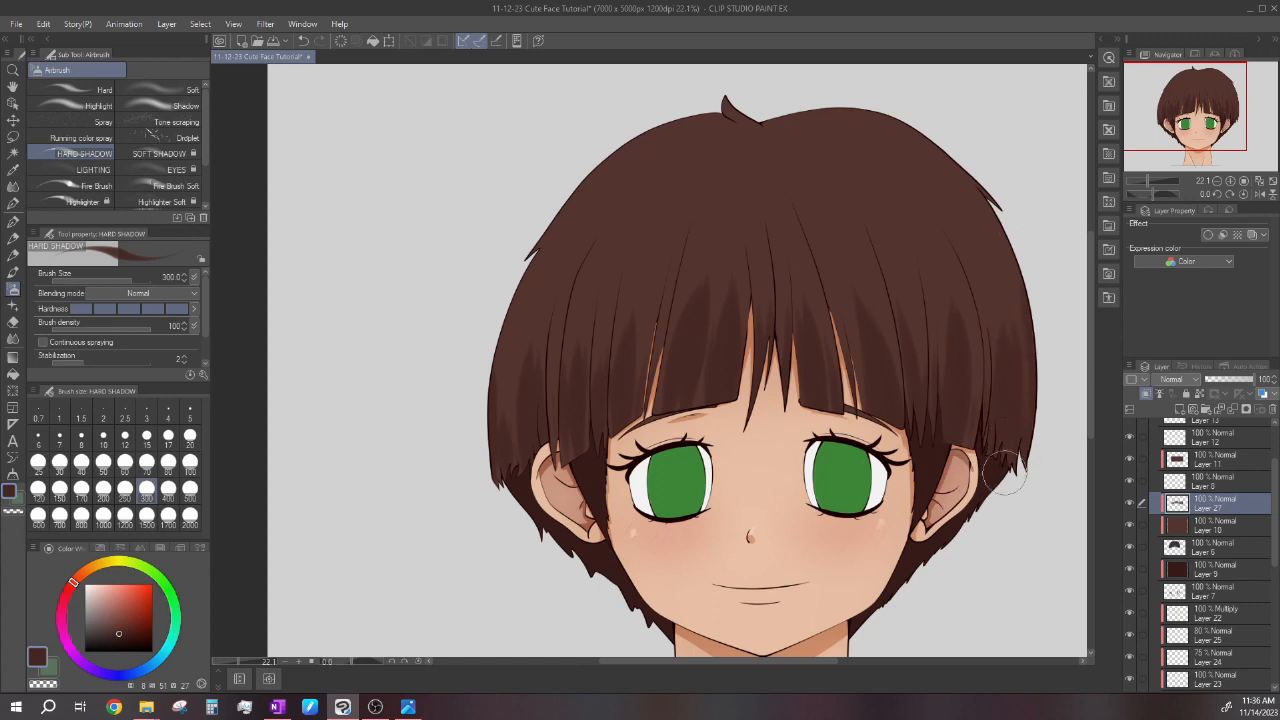
mouse_move(948, 443)
mouse_down()
mouse_move(898, 271)
mouse_move(913, 351)
mouse_up()
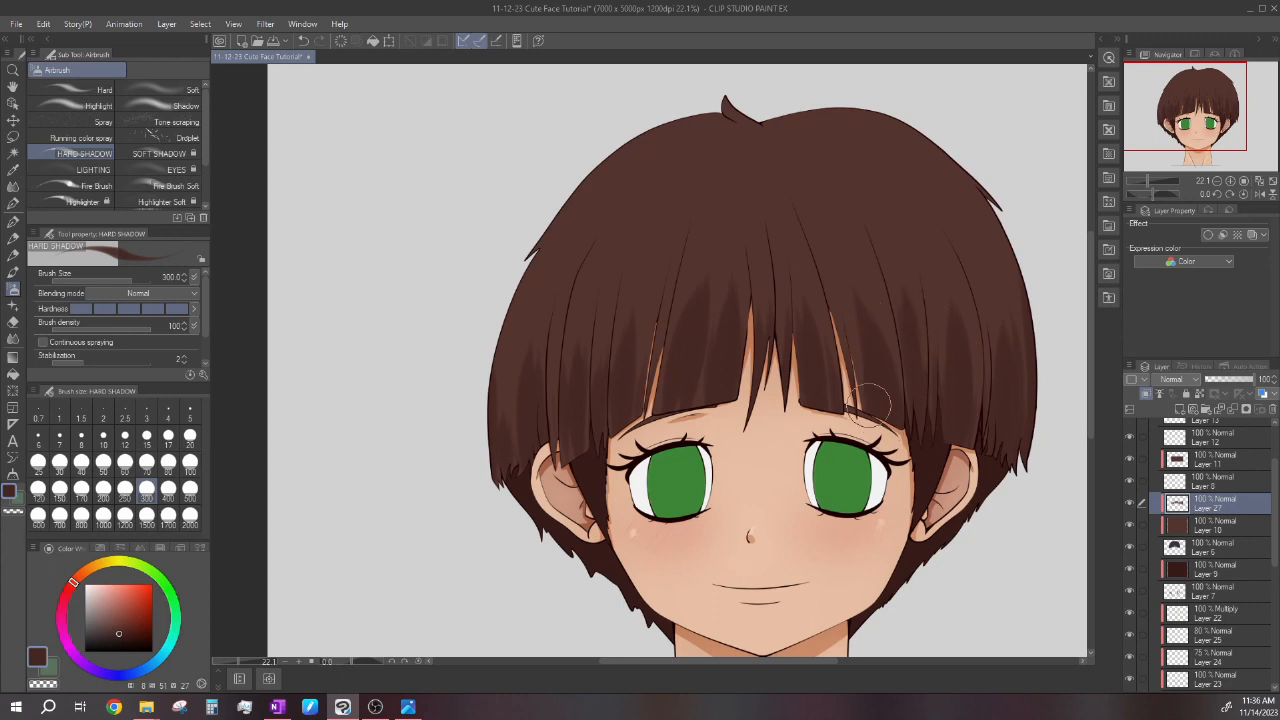
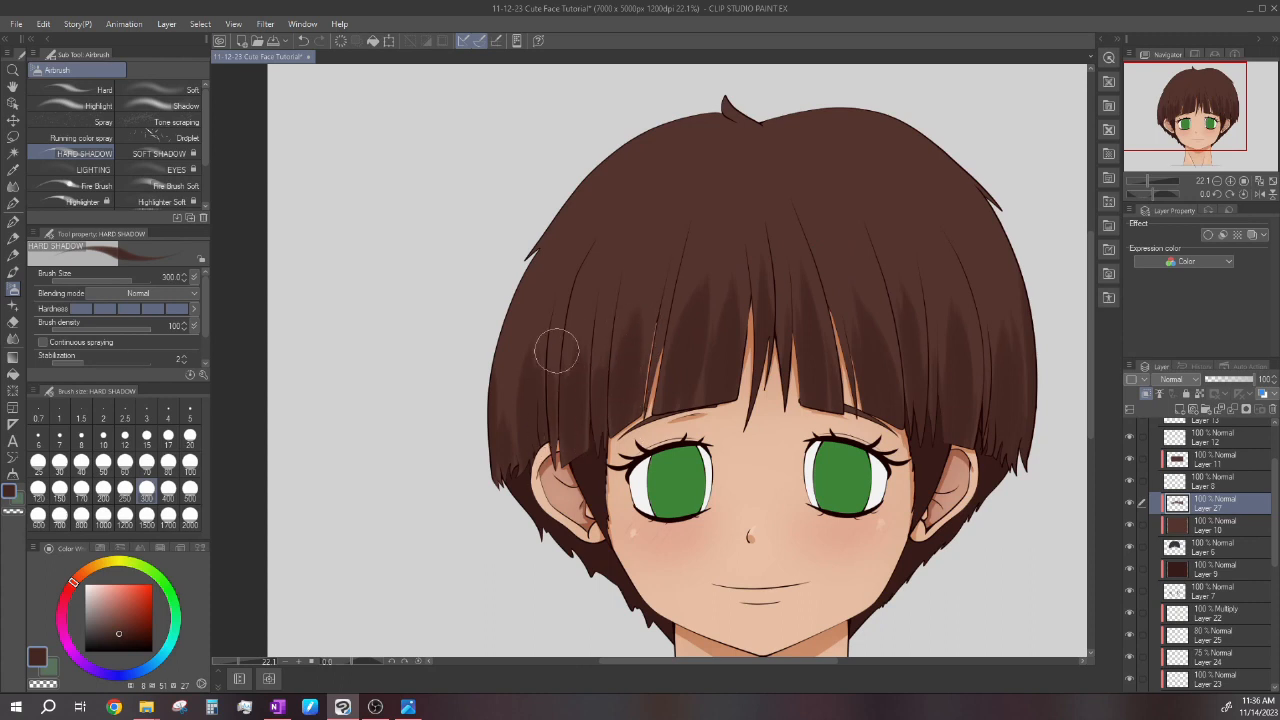
drag(529, 286, 496, 421)
Blend the hair shadows' upper edges with the base hair brown using the HARD SHADOW brush at size 200, and save the illustration.
scroll(747, 347, down, 5)
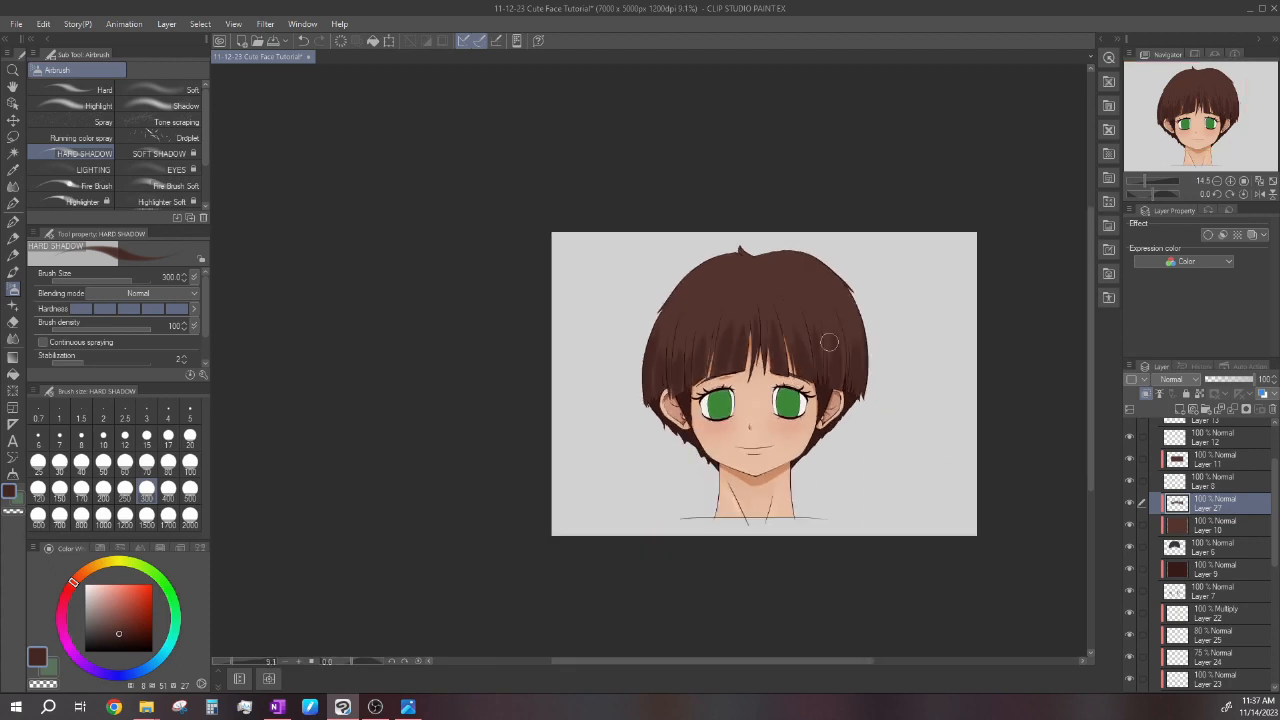
scroll(826, 340, up, 6)
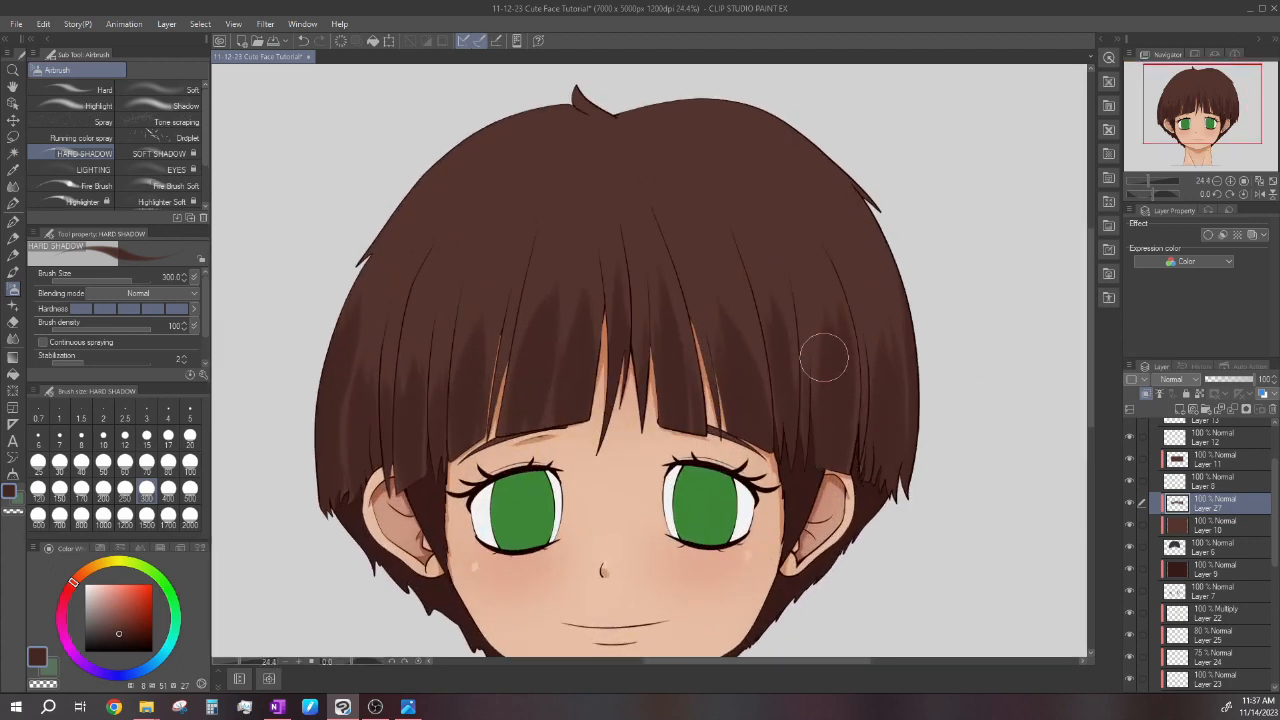
scroll(830, 350, up, 2)
click(103, 488)
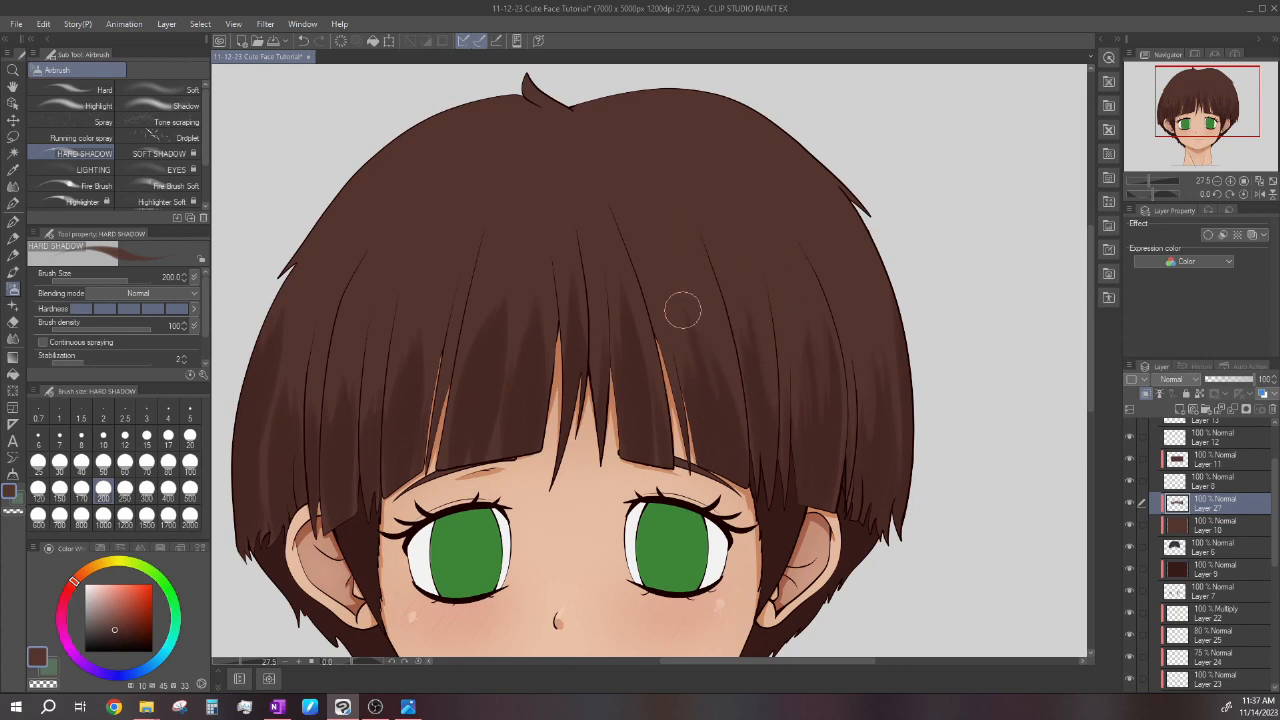
scroll(707, 375, down, 3)
scroll(643, 352, up, 1)
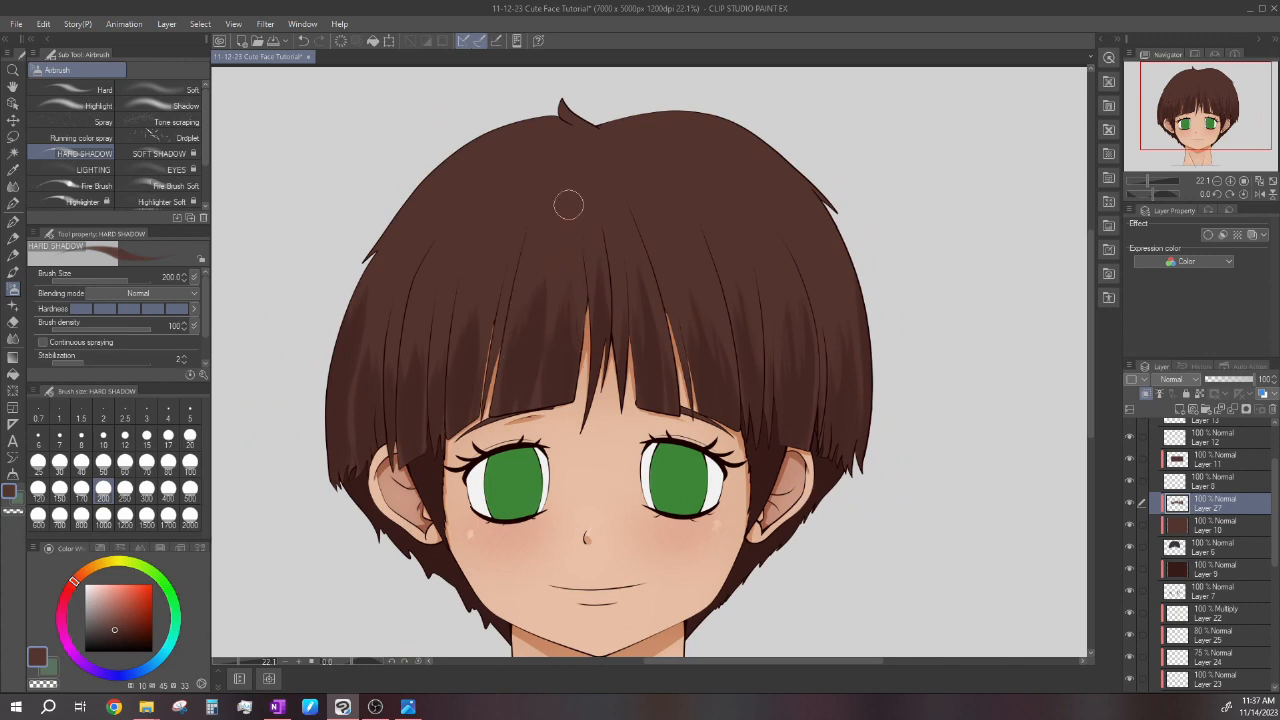
scroll(568, 205, down, 2)
scroll(569, 318, up, 1)
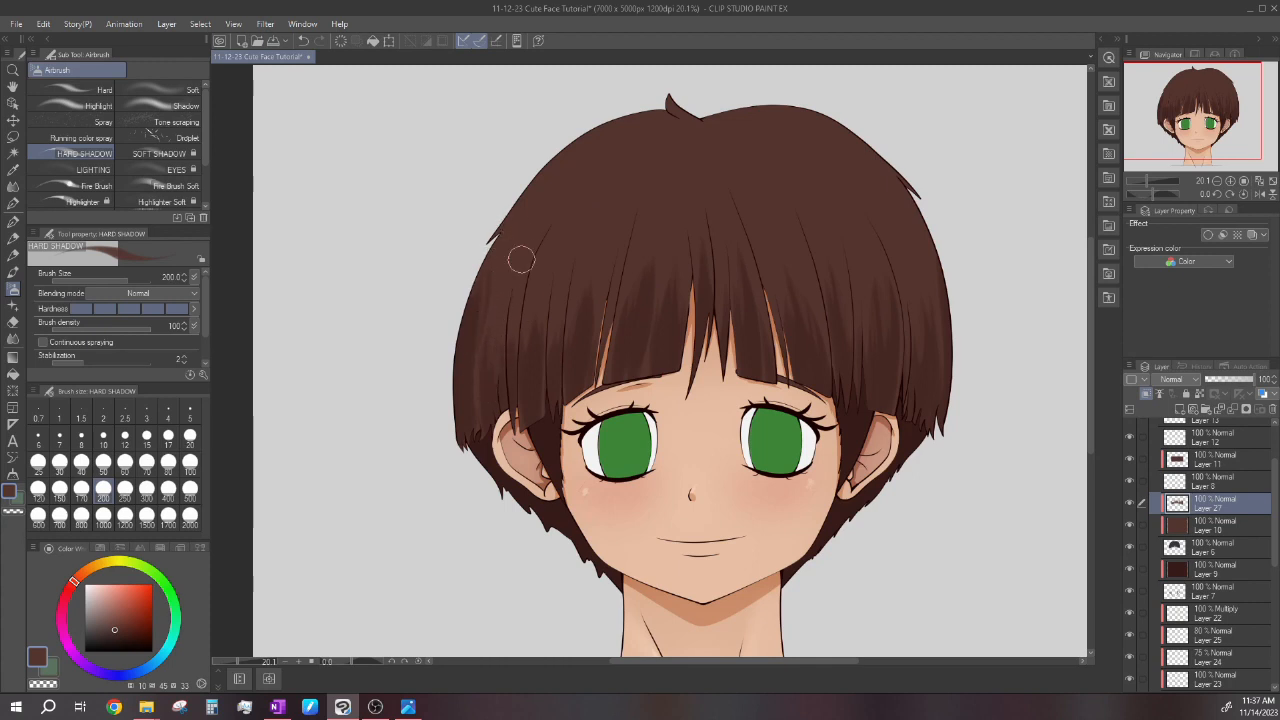
scroll(517, 248, down, 3)
scroll(710, 346, down, 1)
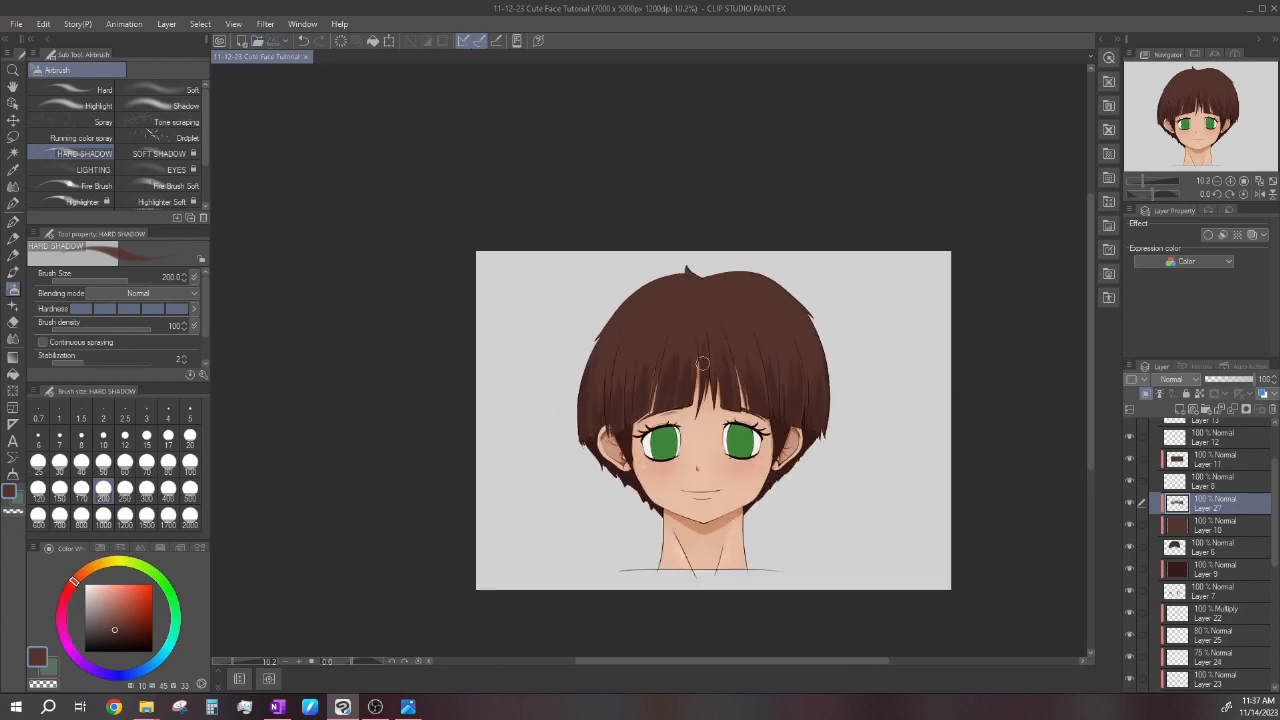
Soften the shading transitions across the bangs and side hair on Layer 27, and save the illustration.
scroll(705, 365, up, 1)
scroll(690, 353, up, 1)
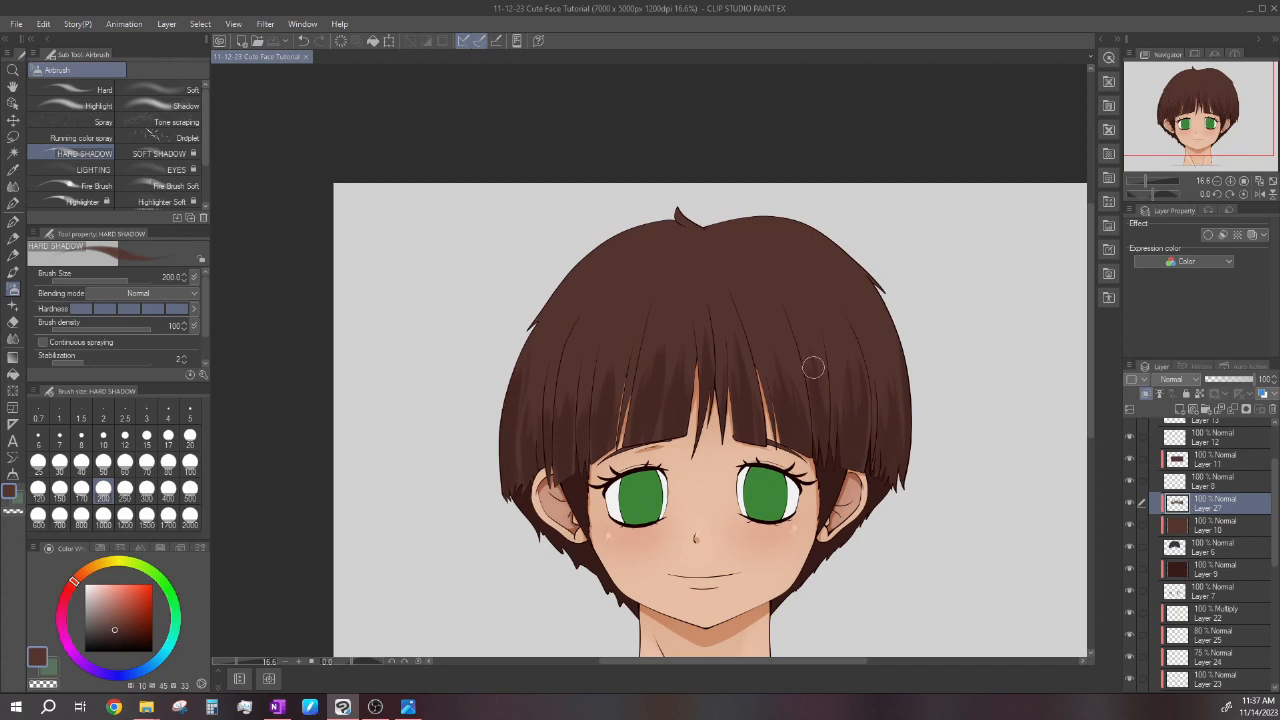
scroll(795, 345, down, 1)
scroll(617, 357, up, 1)
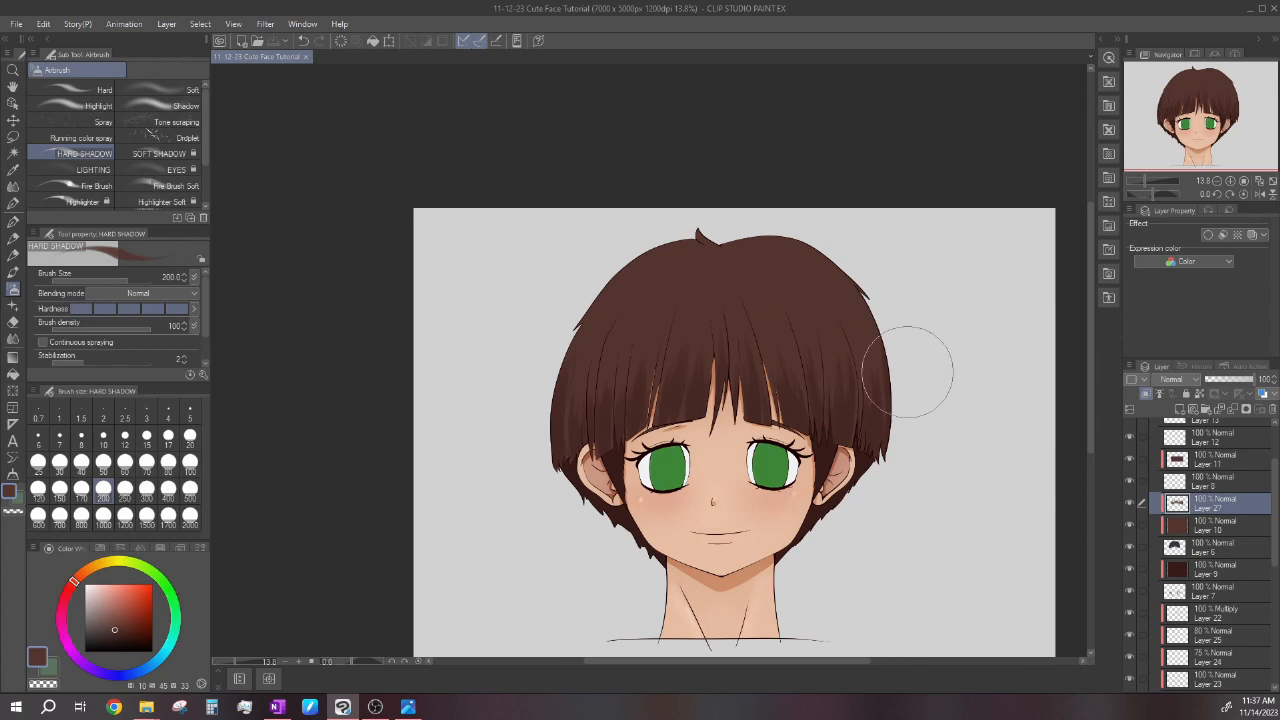
scroll(766, 295, down, 1)
scroll(750, 312, down, 1)
scroll(758, 316, up, 1)
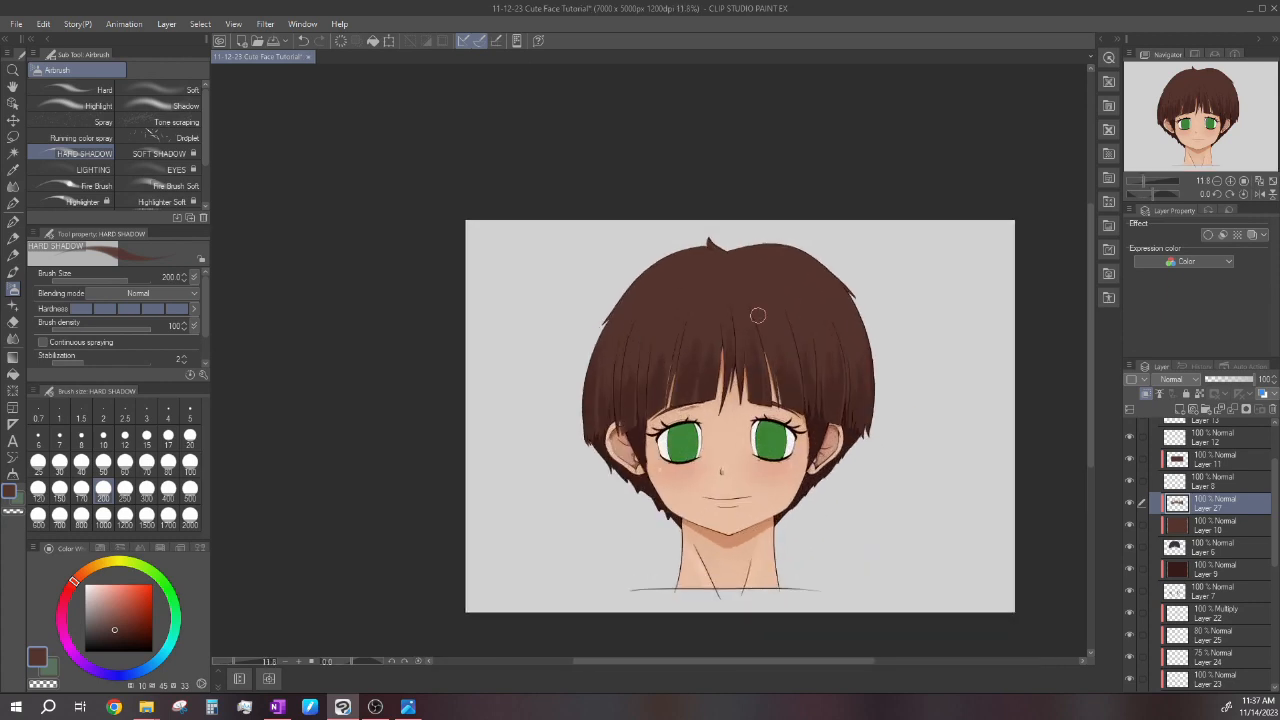
scroll(757, 316, up, 2)
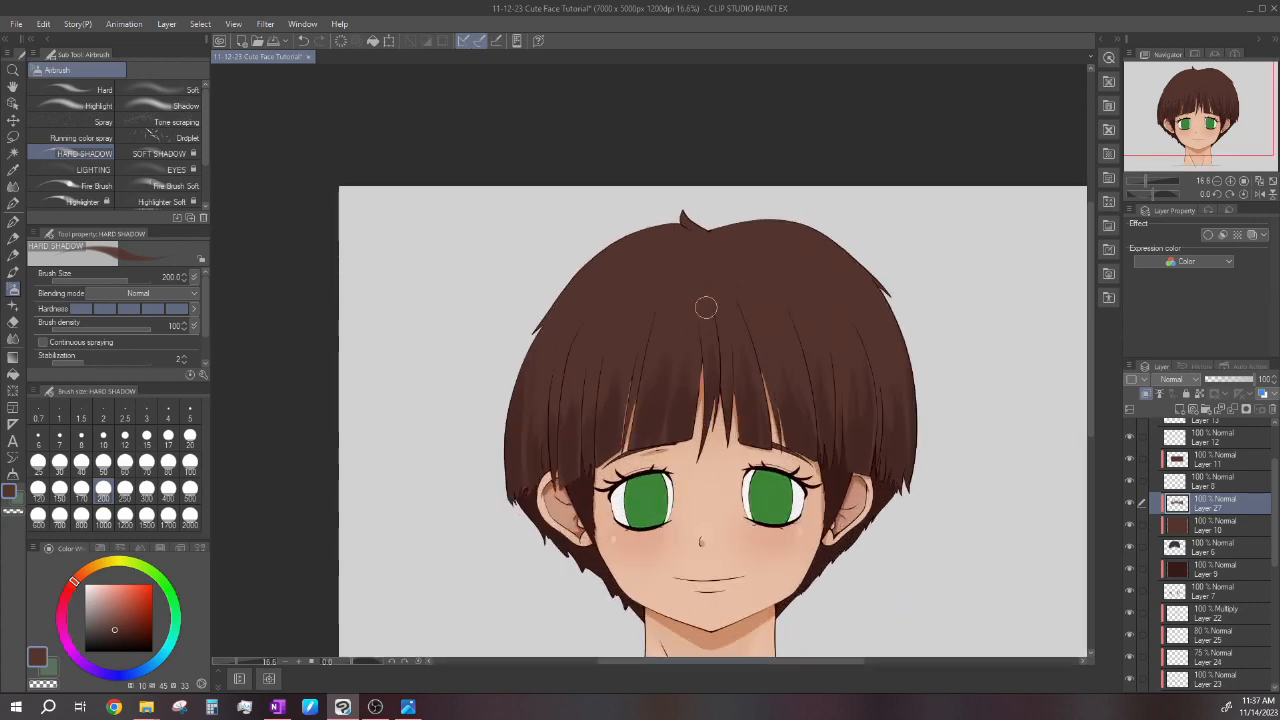
scroll(757, 314, down, 1)
scroll(776, 319, up, 2)
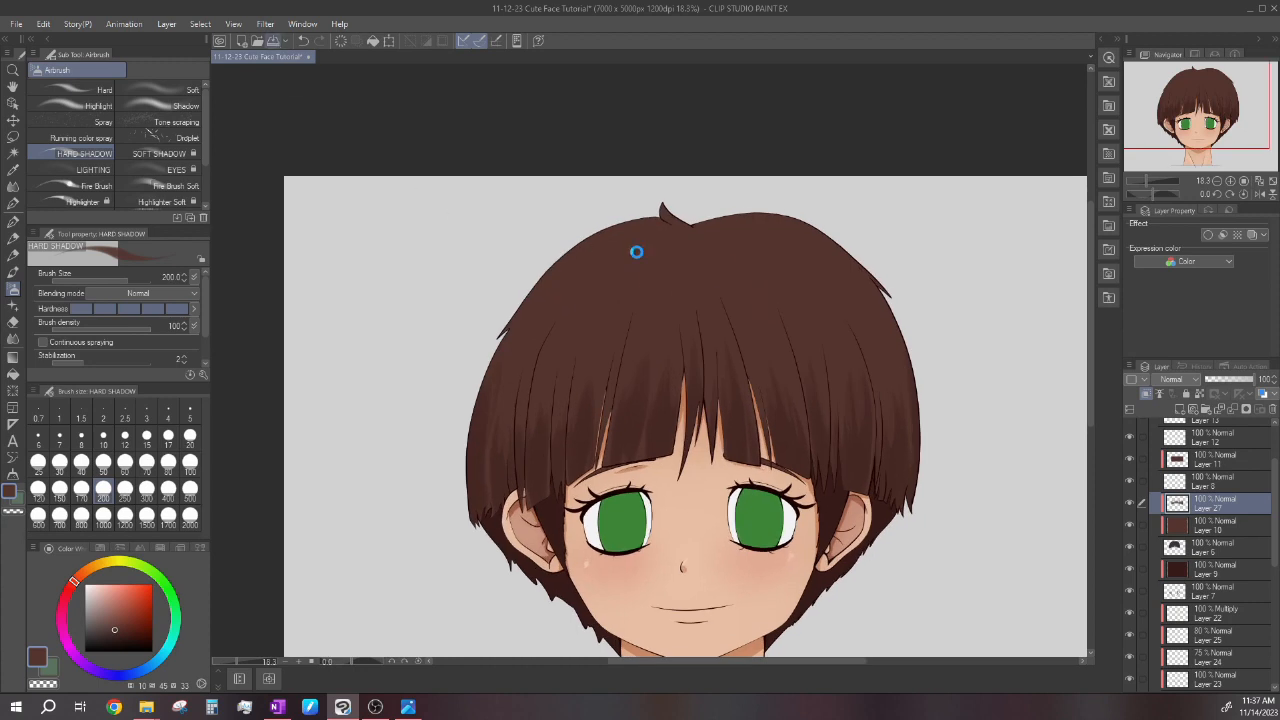
scroll(762, 305, down, 1)
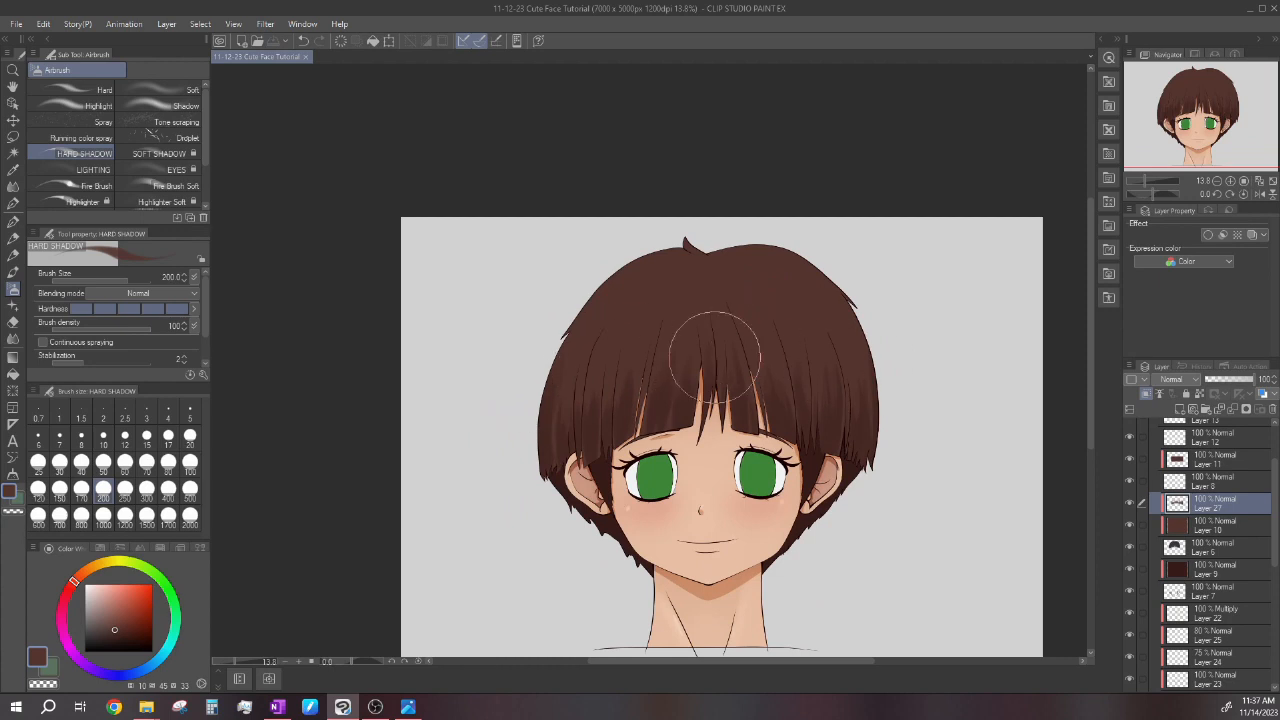
scroll(663, 337, down, 1)
scroll(814, 243, up, 1)
scroll(801, 358, down, 1)
scroll(801, 358, up, 2)
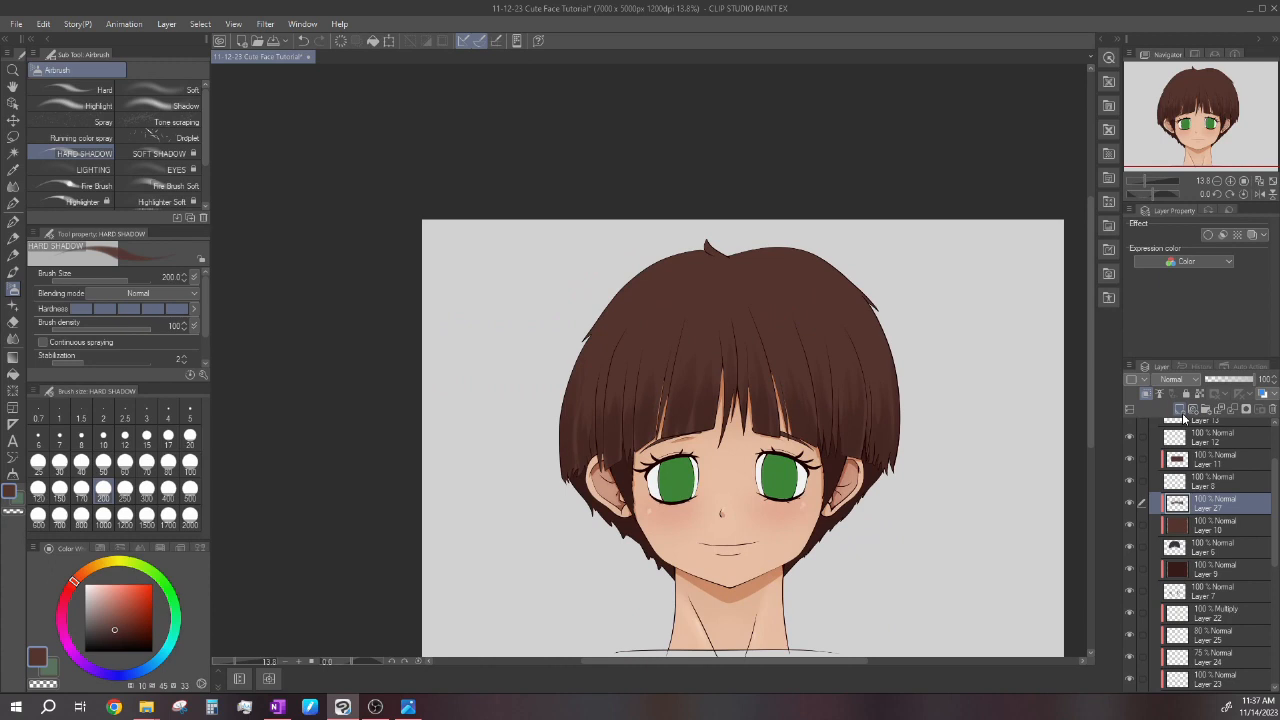
Add a new clipped Normal layer directly above the hair shadow layer, Layer 27.
click(1180, 410)
scroll(830, 300, up, 1)
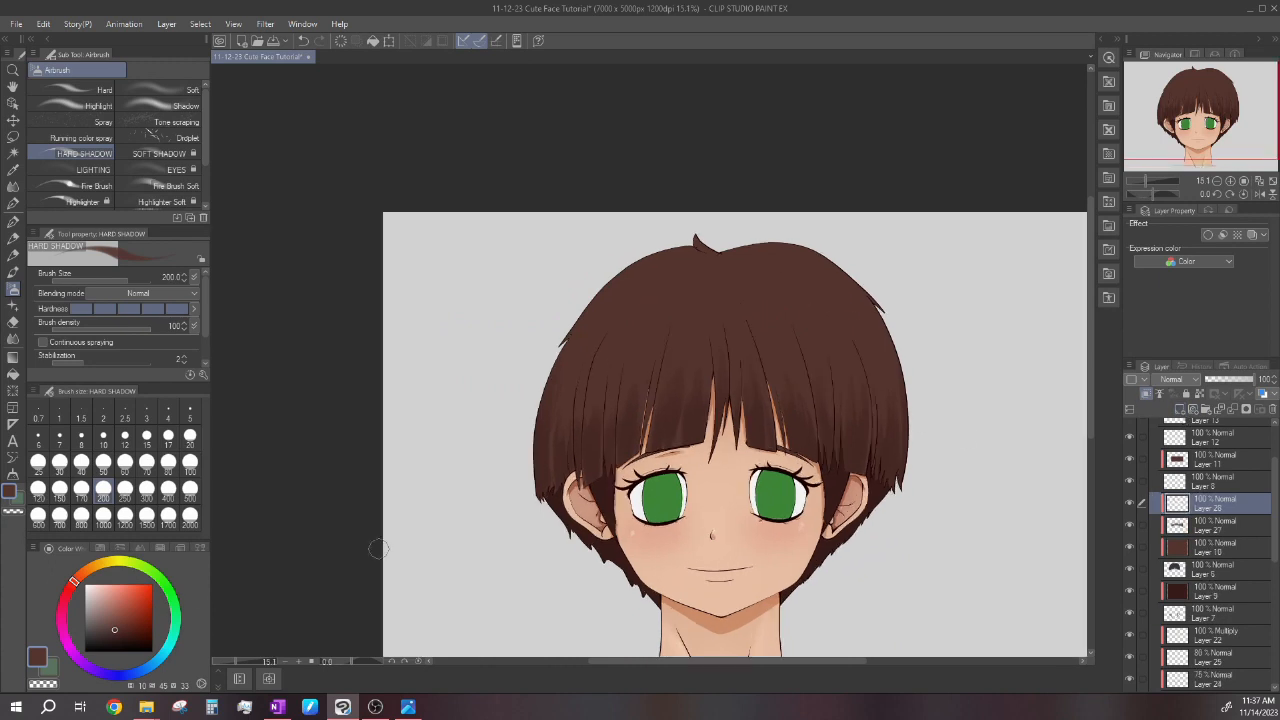
scroll(774, 272, up, 2)
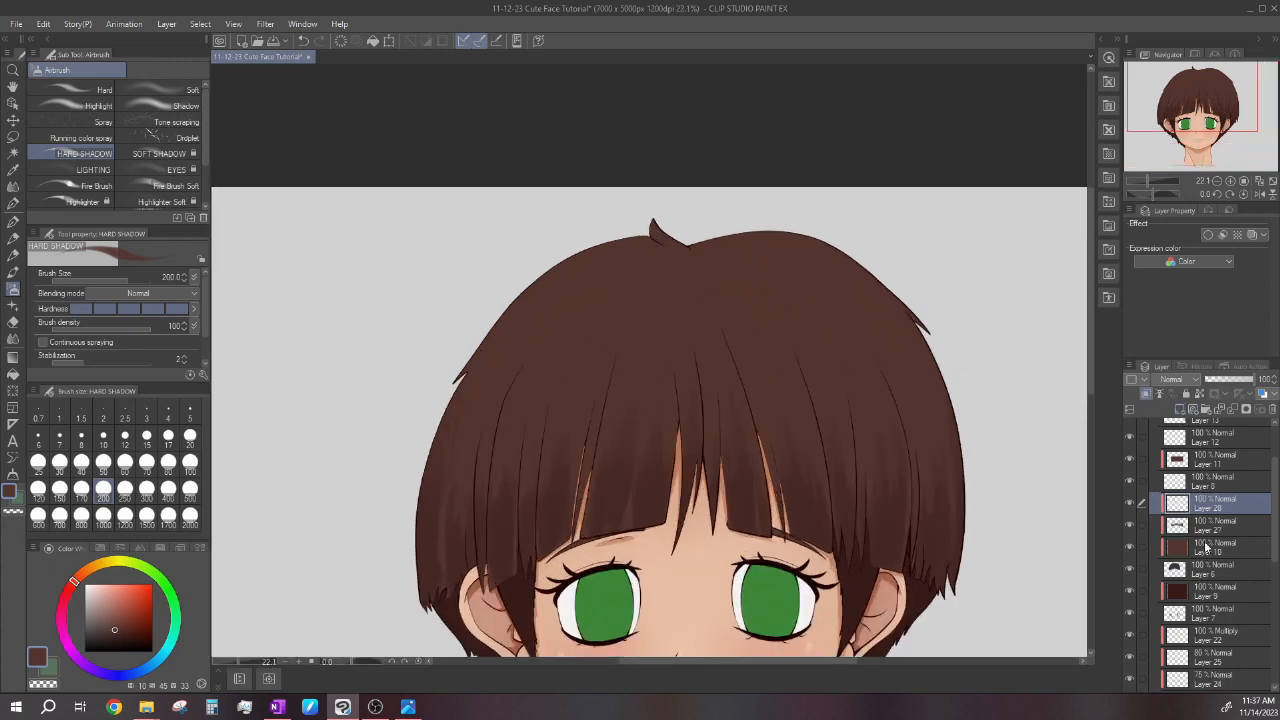
Return to Layer 27 and paint sampled dark brown shadow strokes around the base of the cowlick with the brush at size 100.
key(alt+bracketleft)
scroll(735, 555, up, 1)
alt+click(733, 554)
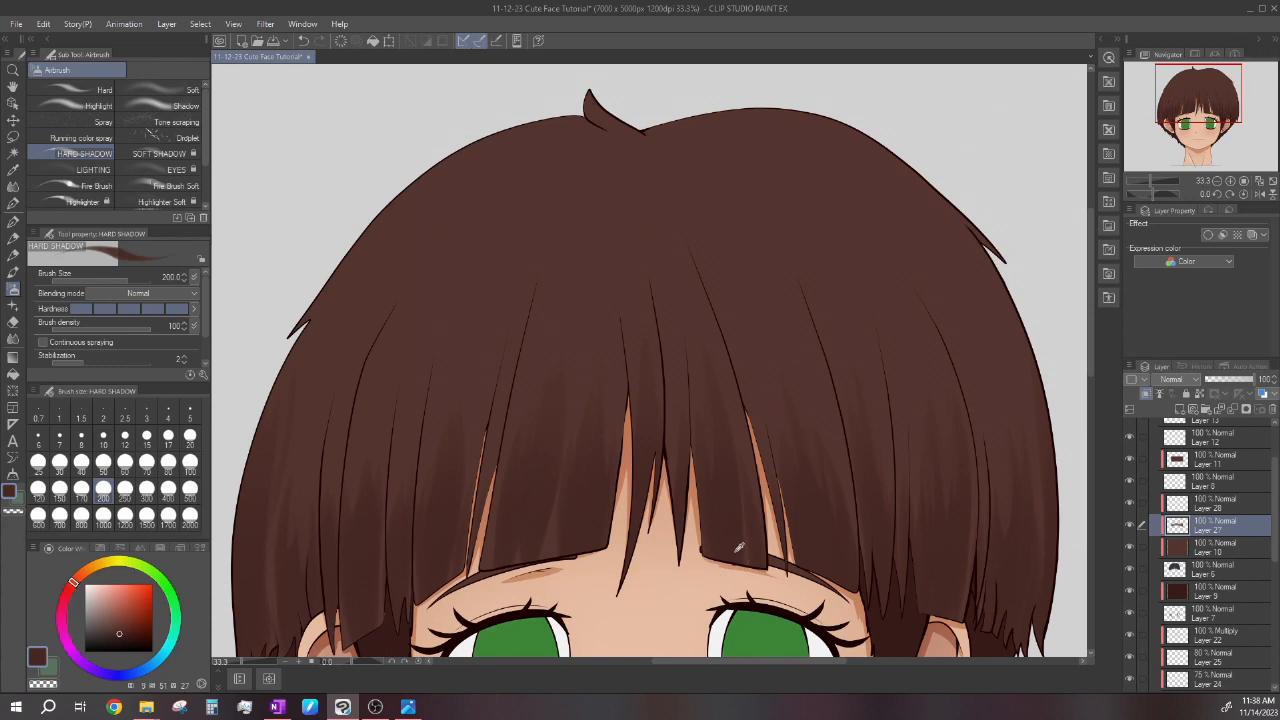
scroll(738, 548, down, 1)
click(190, 461)
scroll(718, 368, up, 2)
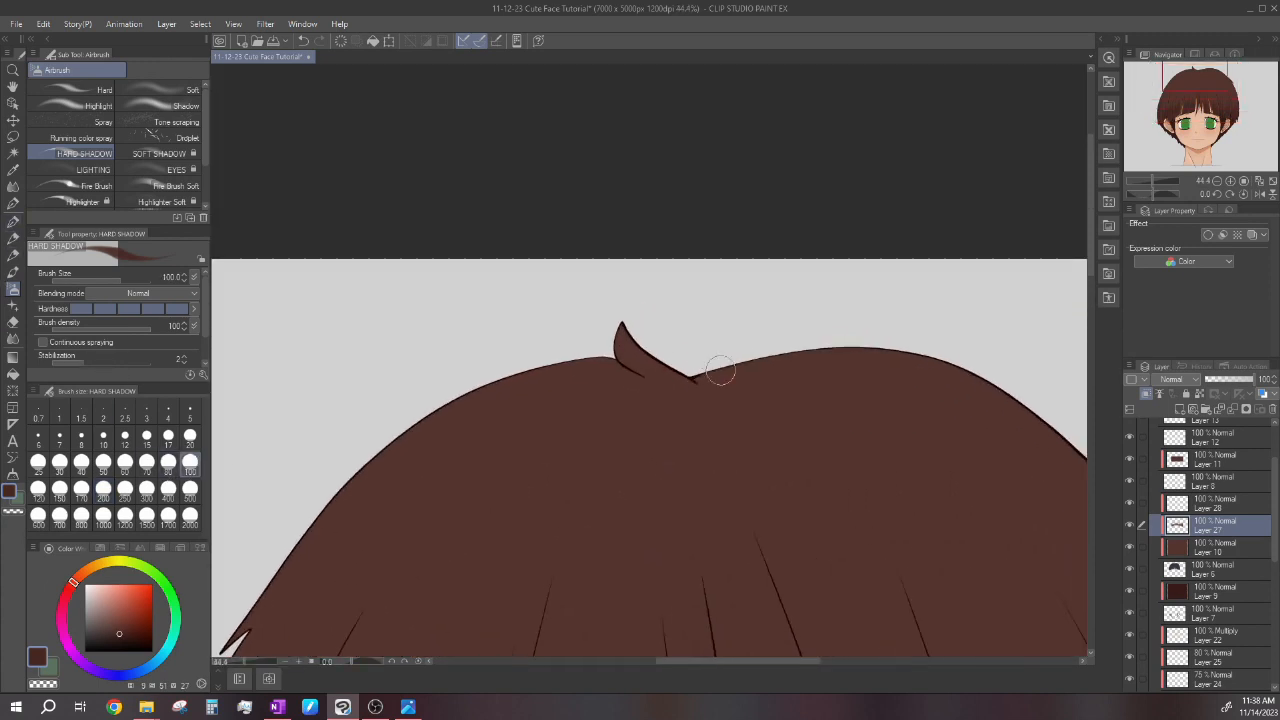
mouse_move(770, 379)
mouse_down()
mouse_move(714, 384)
mouse_move(732, 400)
mouse_move(719, 402)
mouse_move(722, 423)
mouse_move(687, 385)
mouse_move(629, 376)
mouse_up()
Break up and blend the edges of the cowlick shadow with the base hair brown.
scroll(725, 410, up, 1)
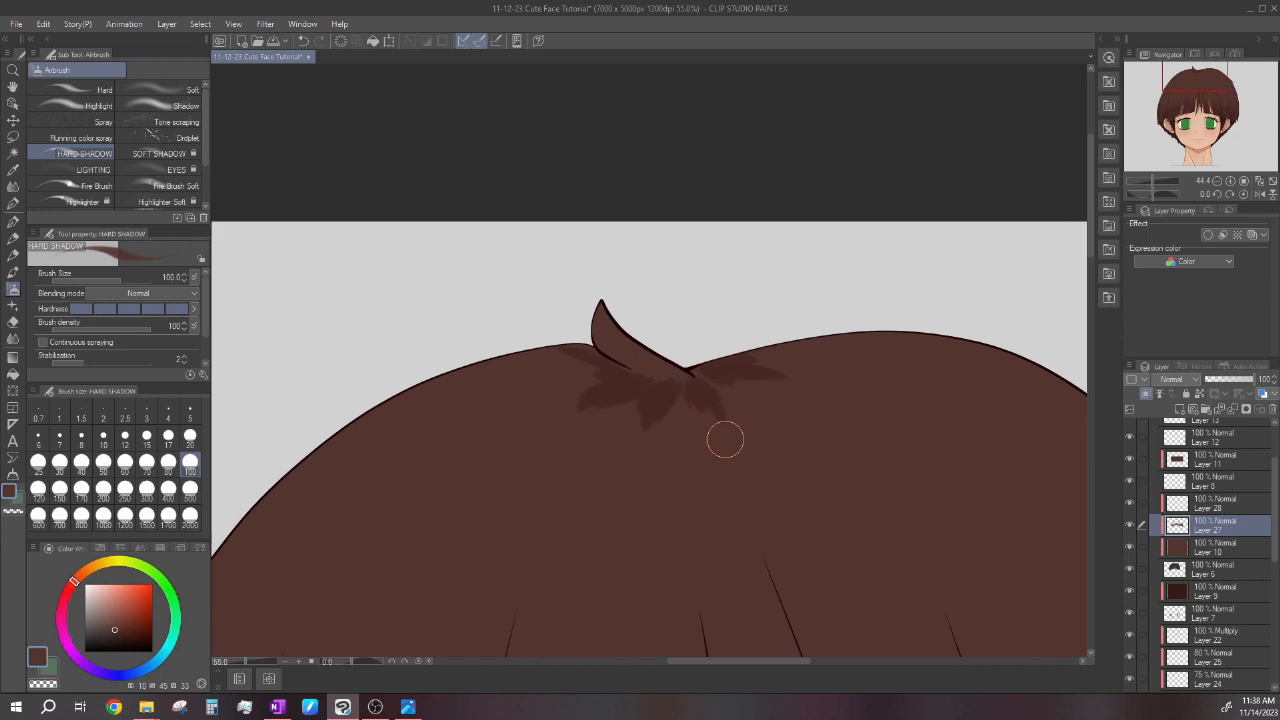
drag(614, 403, 529, 444)
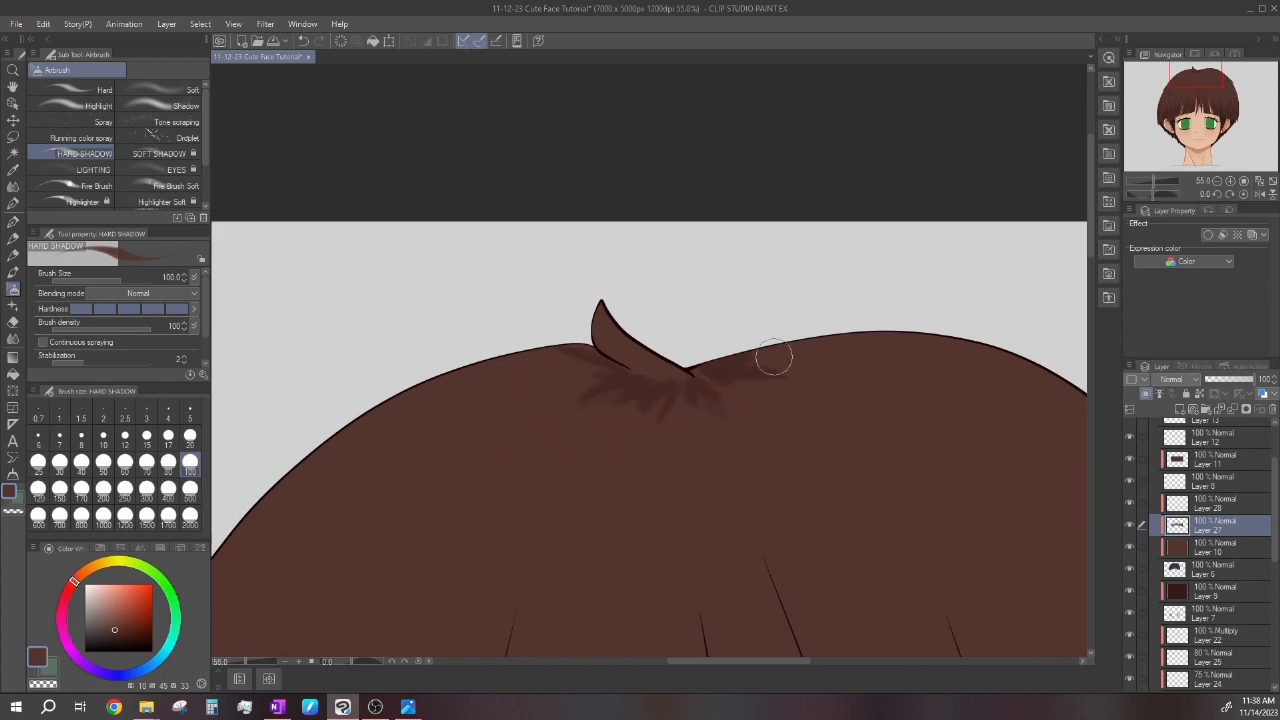
scroll(700, 360, down, 4)
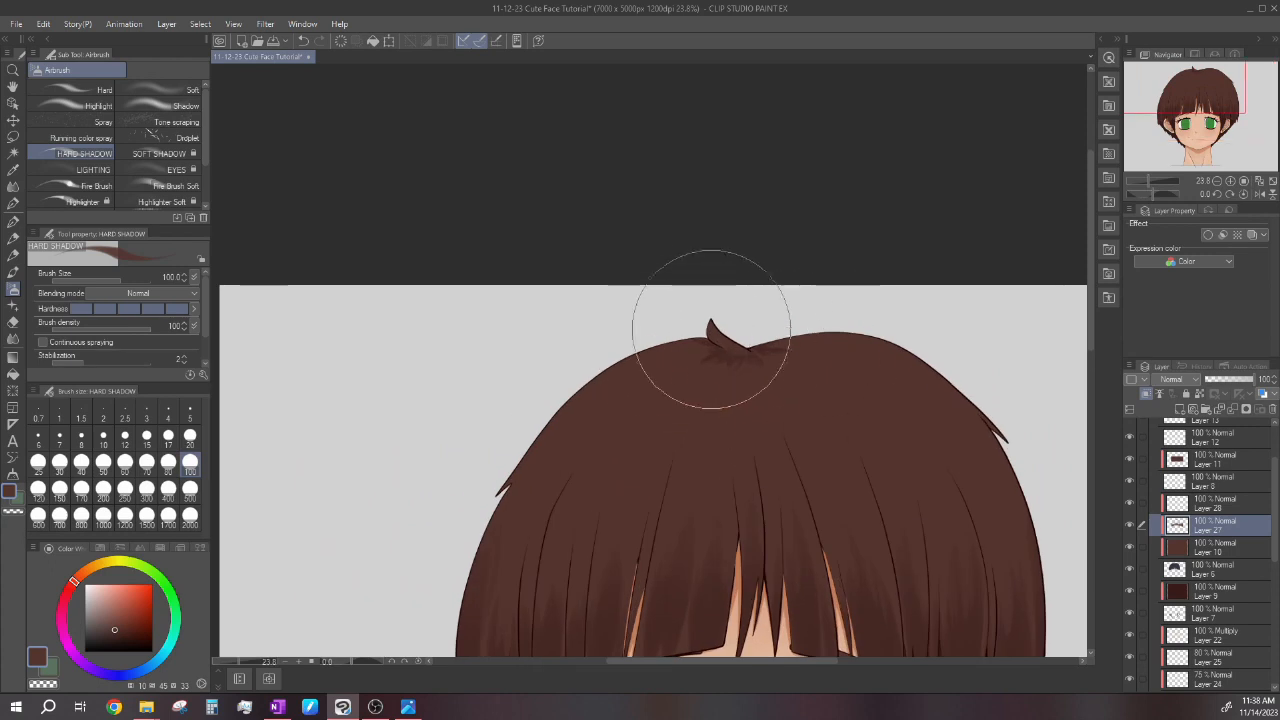
Paint lighter brown highlight strokes (H 11, S 40, V 43) across the crown on Layer 28 with HARD SHADOW at brush size 300.
scroll(690, 330, down, 2)
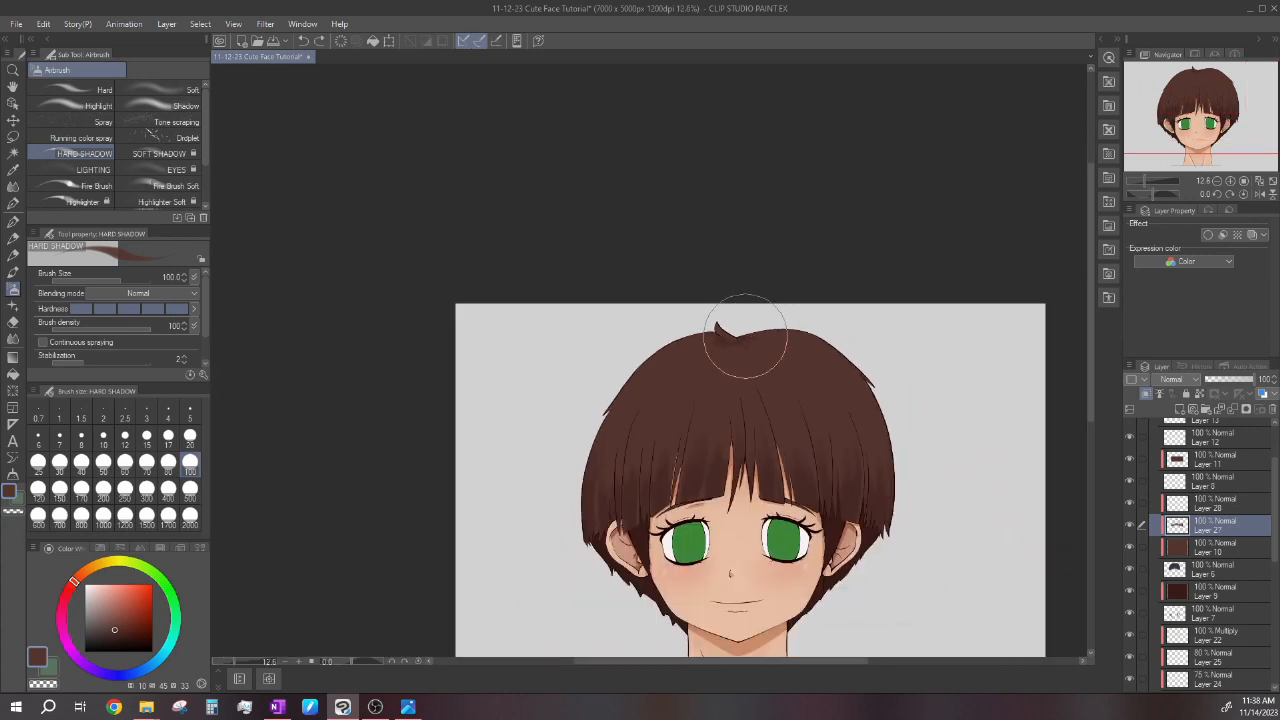
scroll(760, 300, down, 1)
click(1216, 504)
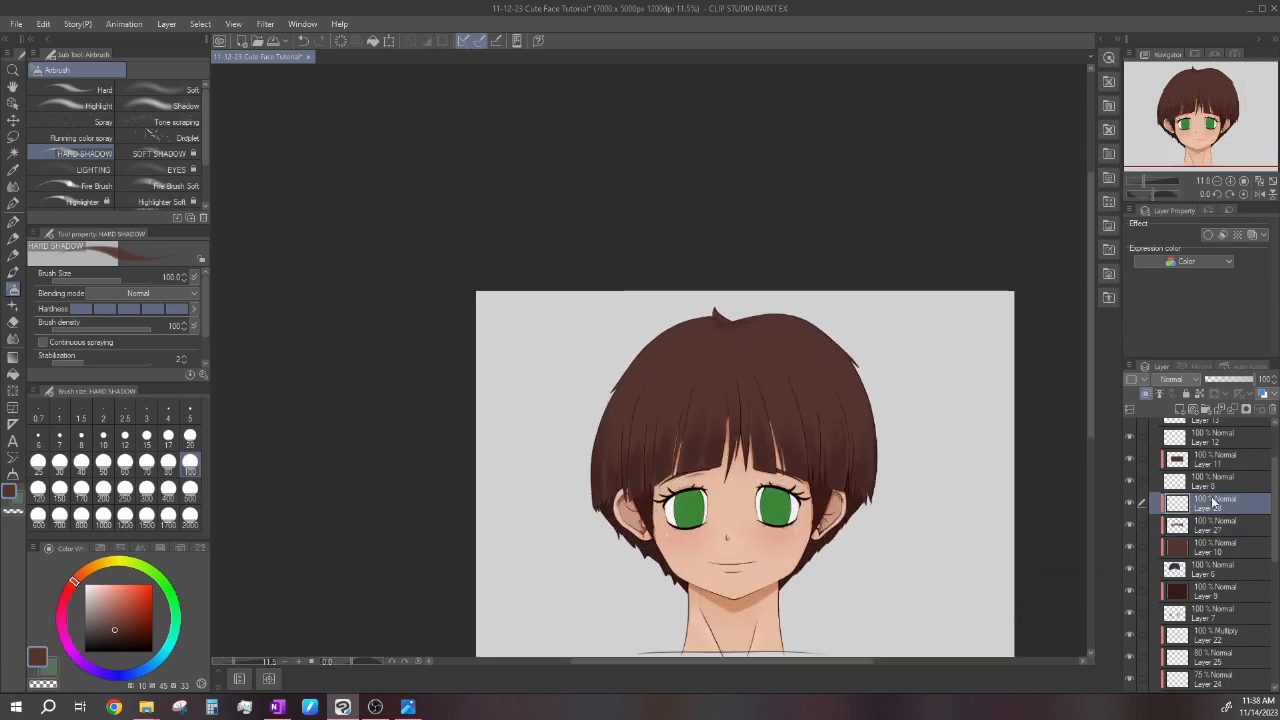
scroll(808, 345, up, 1)
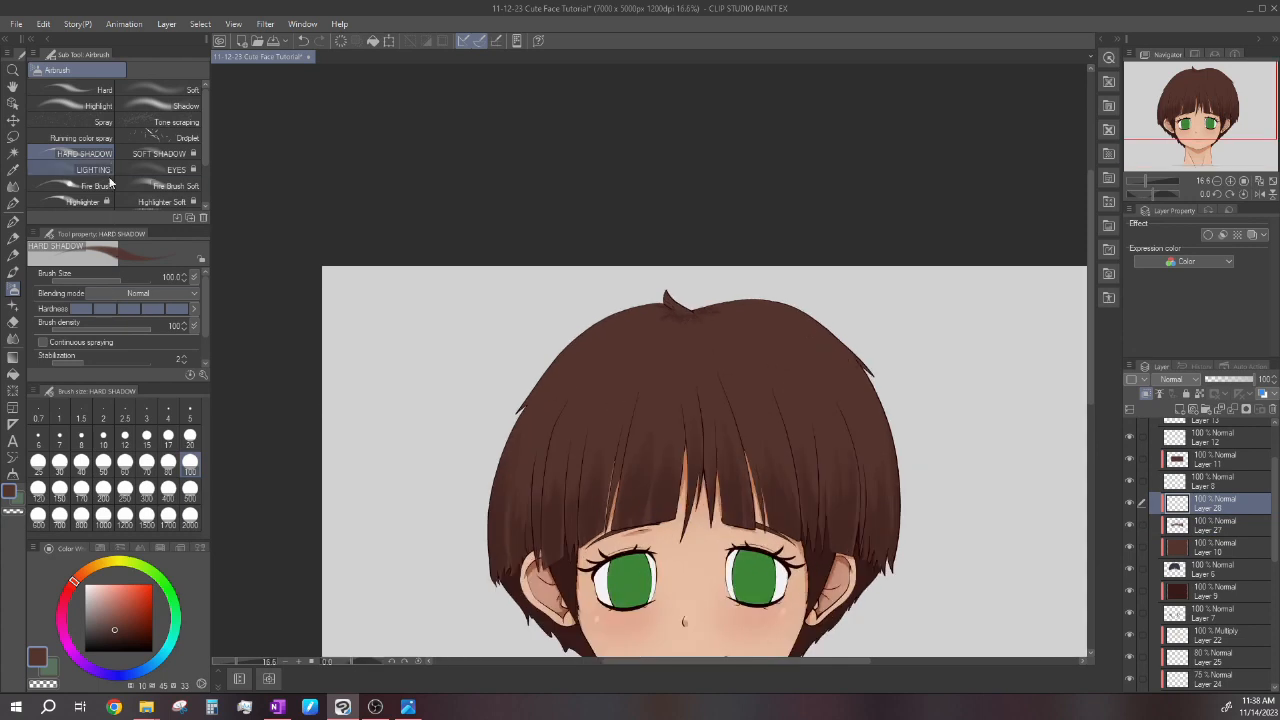
click(112, 623)
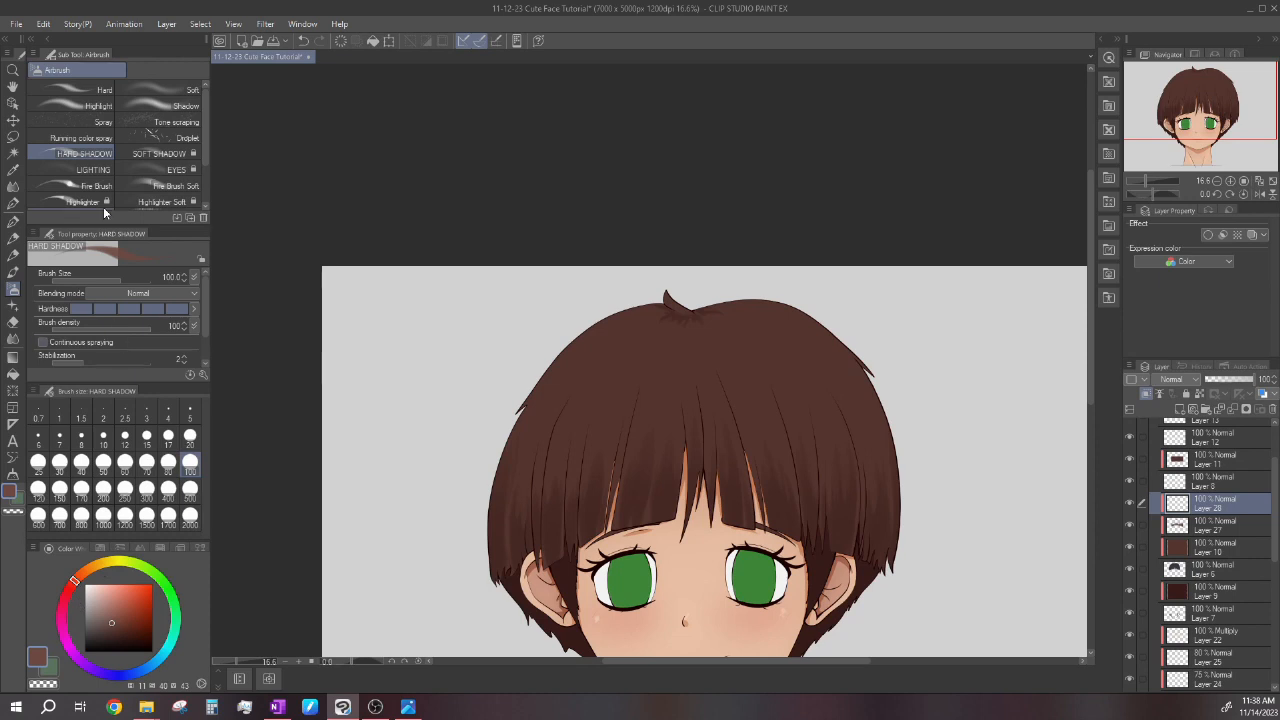
click(103, 488)
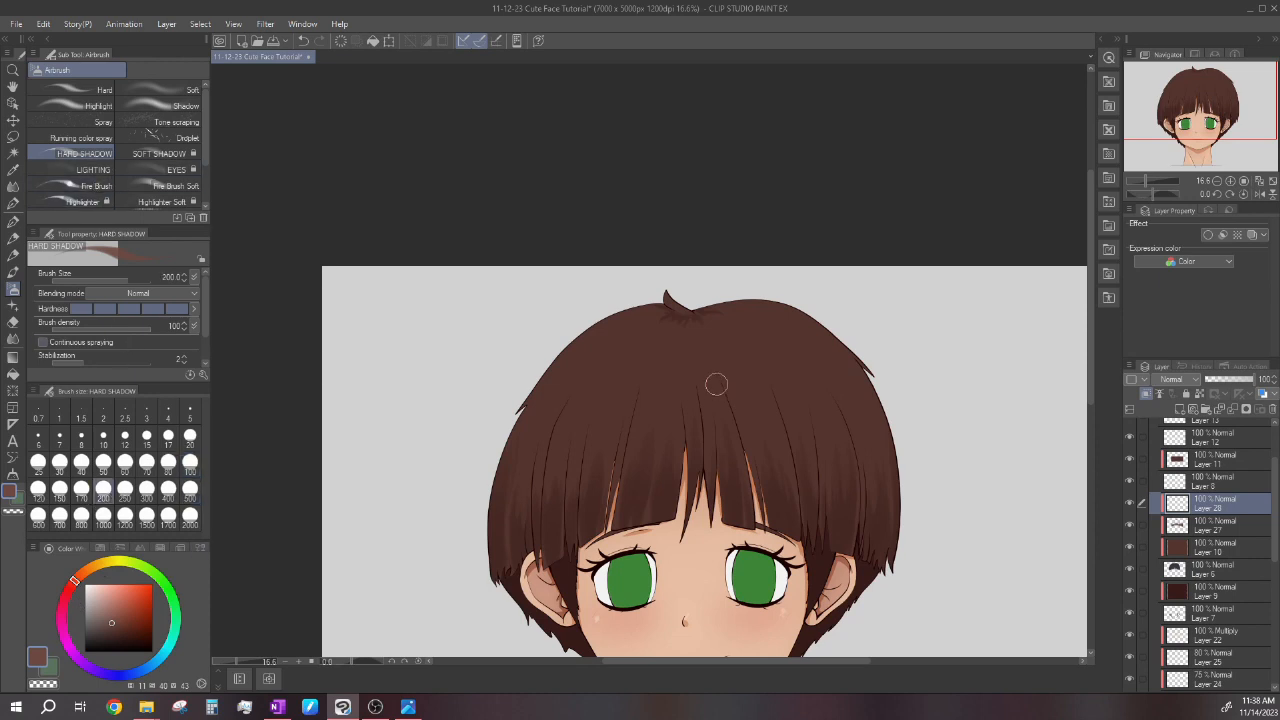
scroll(716, 384, down, 1)
click(147, 490)
scroll(672, 387, down, 1)
scroll(580, 366, down, 1)
scroll(576, 372, up, 2)
mouse_move(597, 322)
mouse_down()
mouse_move(552, 396)
mouse_move(619, 332)
mouse_move(576, 441)
mouse_move(629, 344)
mouse_move(603, 451)
mouse_move(649, 354)
mouse_move(652, 426)
mouse_move(675, 361)
mouse_move(680, 422)
mouse_move(702, 333)
mouse_move(721, 429)
mouse_move(722, 389)
mouse_move(731, 420)
mouse_move(753, 417)
mouse_move(739, 320)
mouse_move(767, 379)
mouse_move(759, 329)
mouse_move(792, 384)
mouse_move(779, 326)
mouse_move(800, 376)
mouse_move(792, 313)
mouse_move(831, 431)
mouse_move(810, 320)
mouse_move(876, 428)
mouse_move(812, 297)
mouse_up()
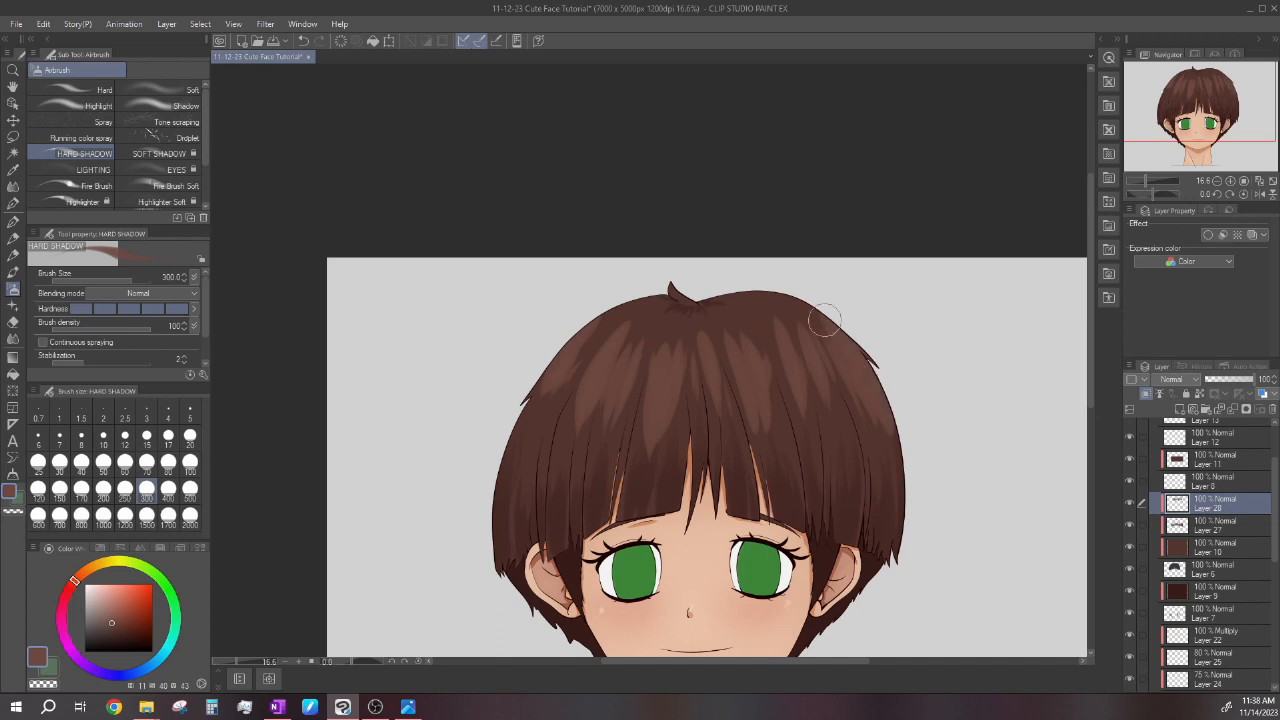
Extend the lighter brown highlights with tapered strokes on the crown's right side.
drag(828, 434, 770, 308)
drag(797, 371, 751, 308)
drag(770, 415, 743, 345)
drag(772, 430, 740, 307)
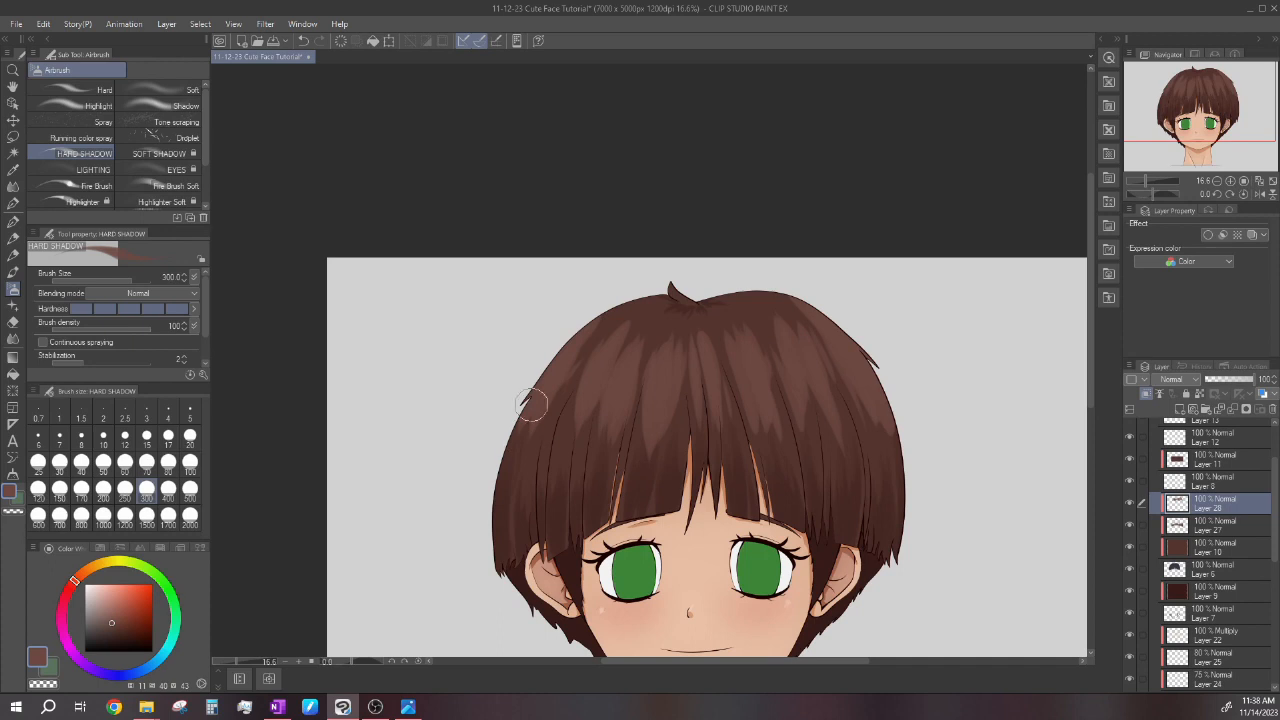
Break up and blend the crown highlights with the base hair brown, reducing the brush size to 200.
scroll(604, 344, down, 1)
scroll(604, 344, up, 3)
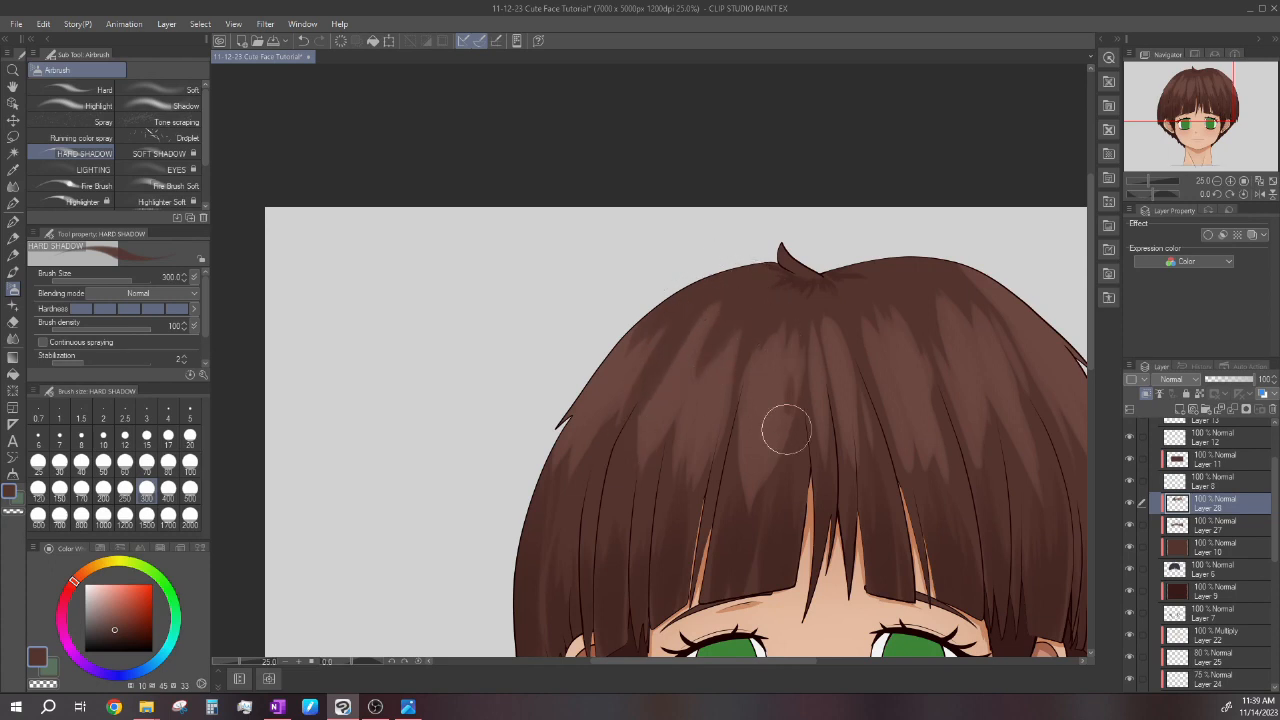
scroll(765, 340, down, 2)
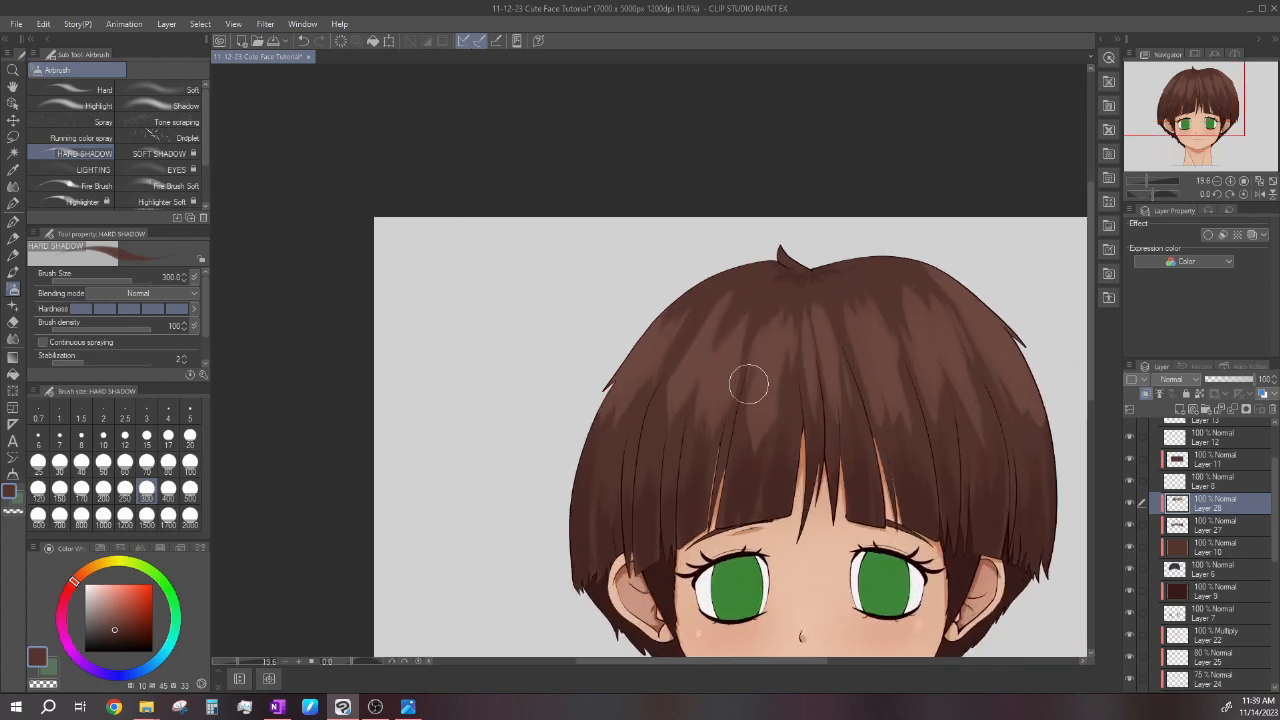
scroll(752, 378, down, 3)
scroll(803, 360, up, 1)
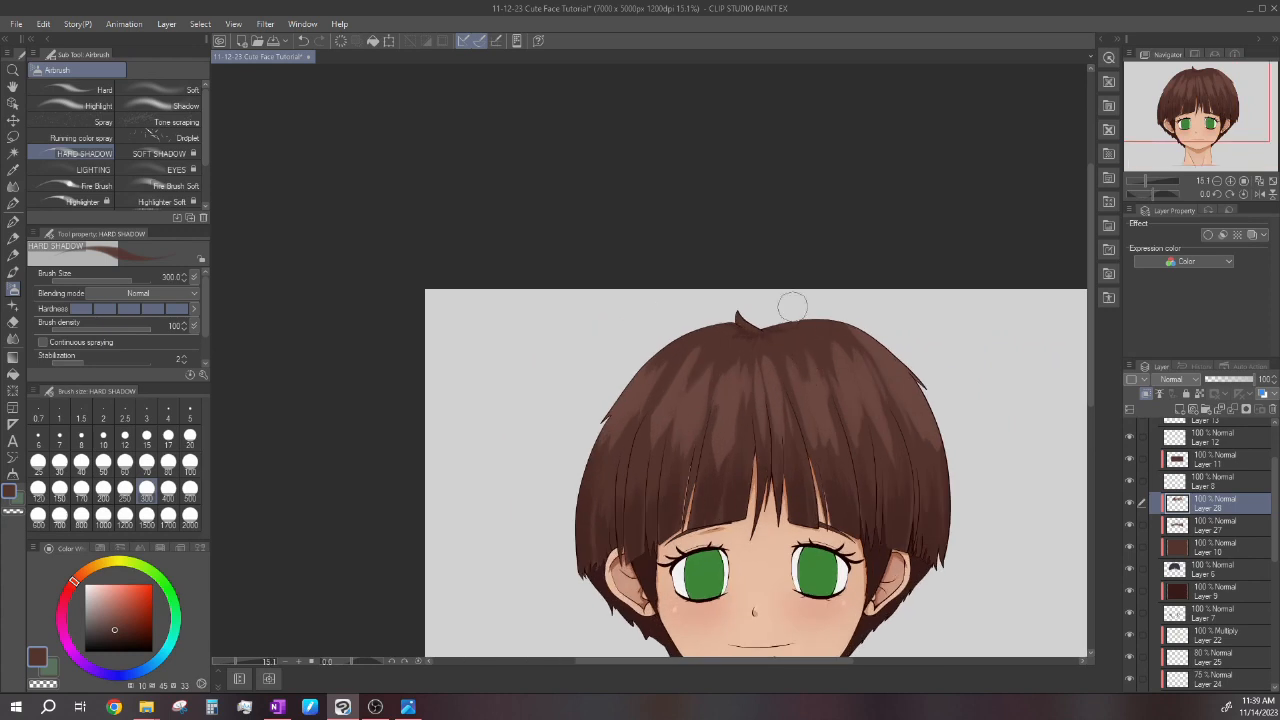
click(125, 488)
scroll(802, 356, up, 2)
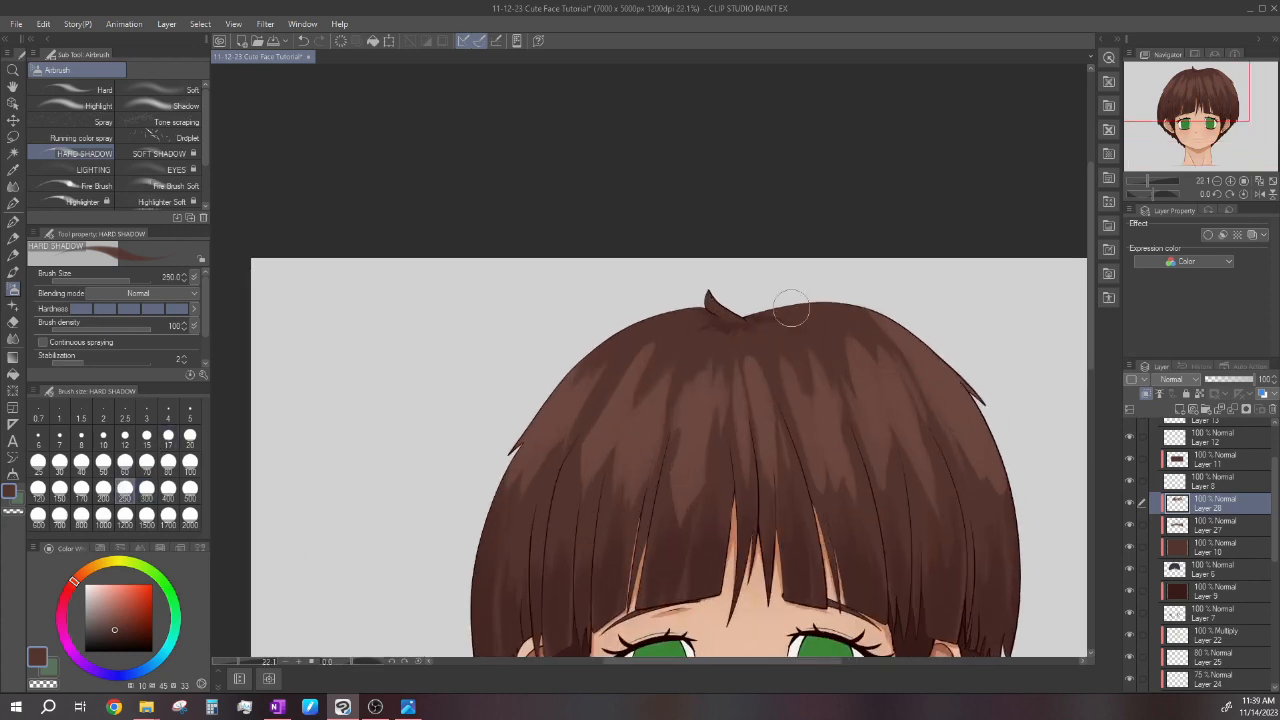
click(103, 490)
drag(874, 360, 888, 395)
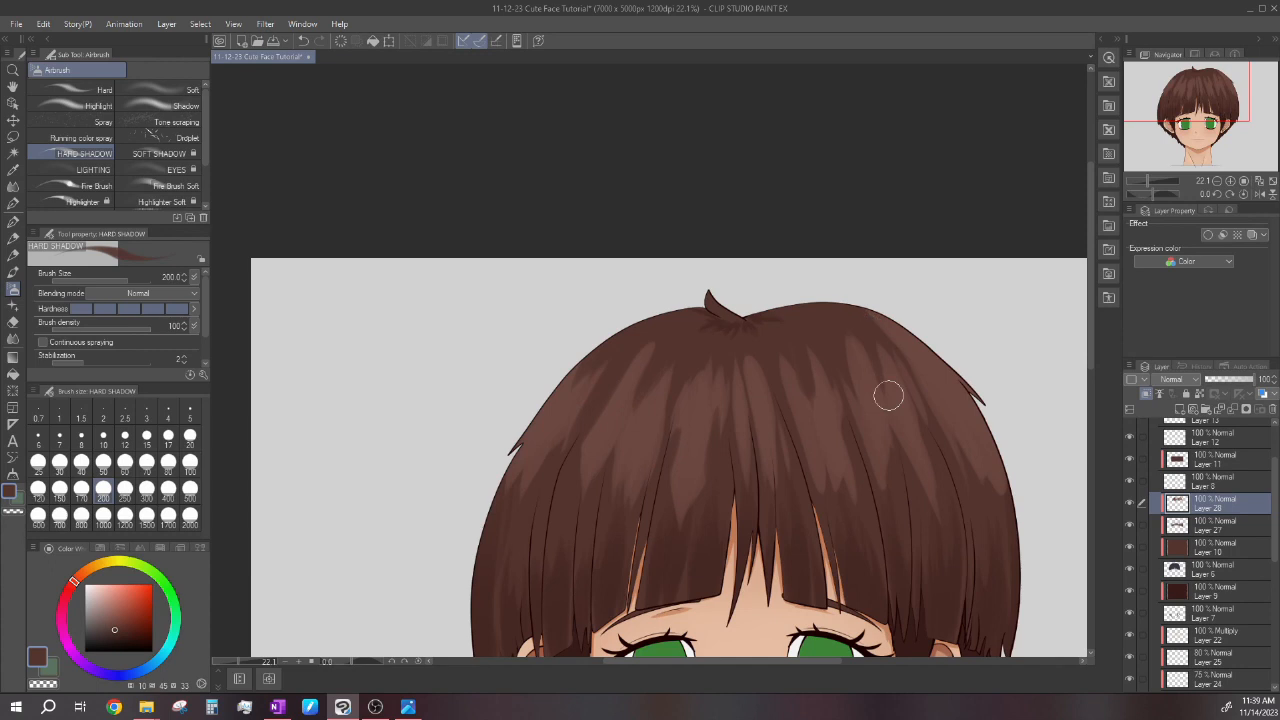
drag(905, 350, 878, 322)
mouse_move(943, 396)
mouse_down()
mouse_move(971, 474)
mouse_move(960, 440)
mouse_up()
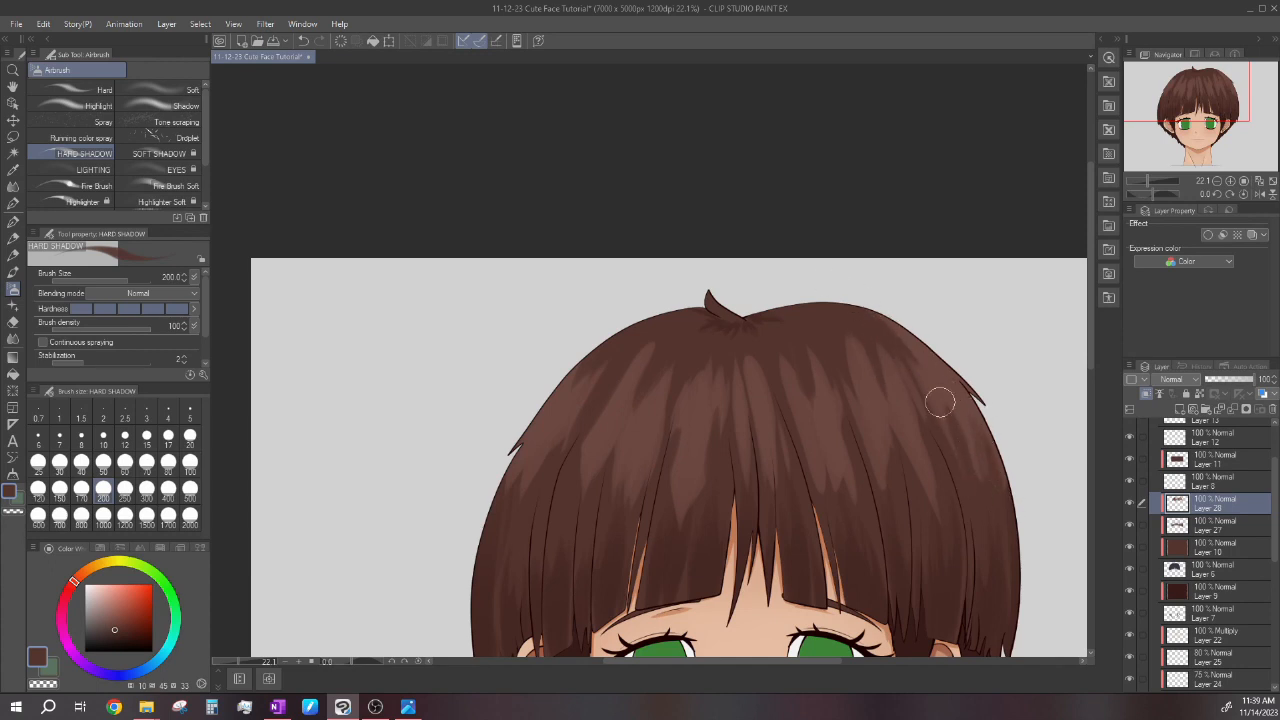
drag(909, 427, 920, 480)
scroll(847, 507, down, 3)
scroll(694, 377, up, 1)
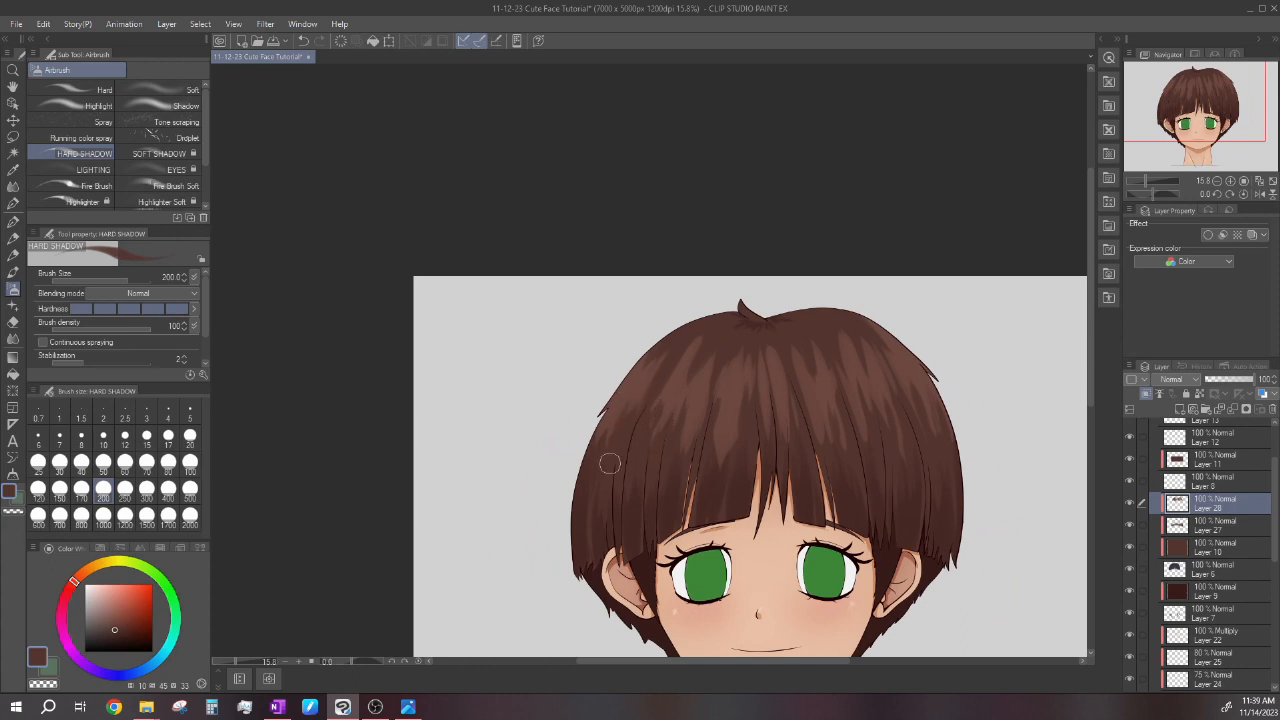
Examine the blended hair highlights over the whole head and save the illustration.
scroll(616, 434, down, 2)
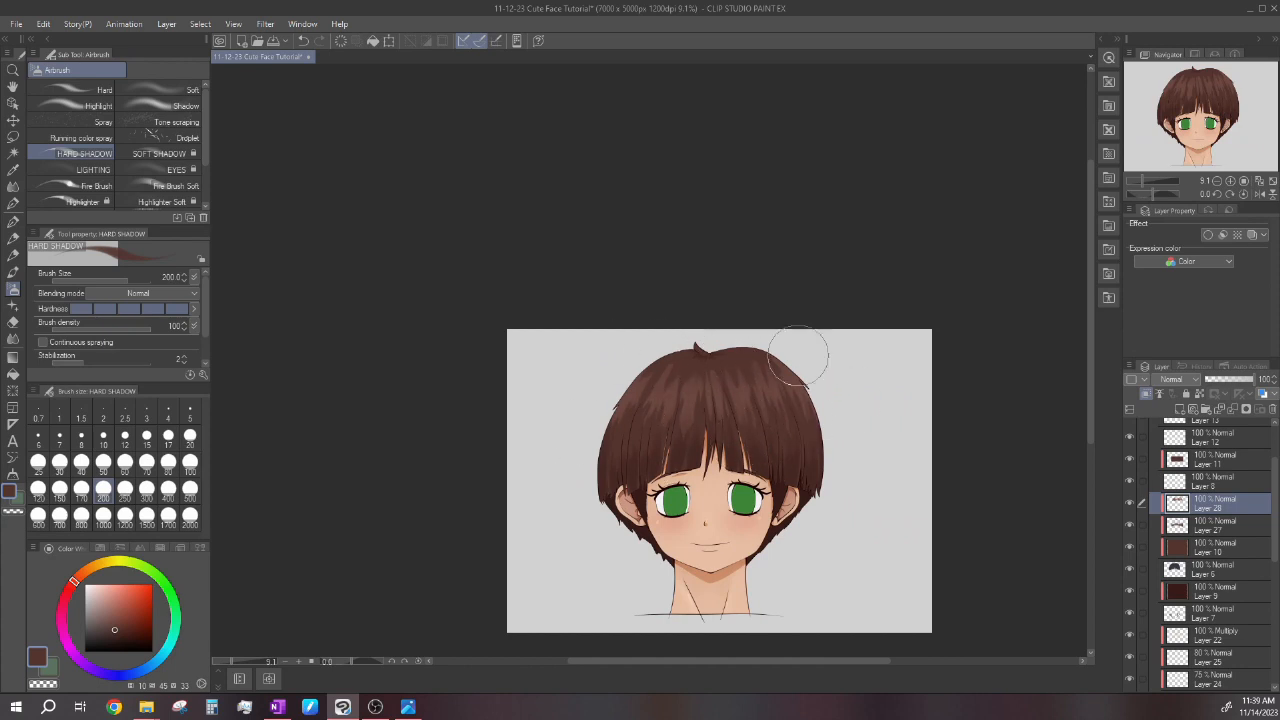
scroll(766, 355, down, 1)
scroll(738, 373, up, 3)
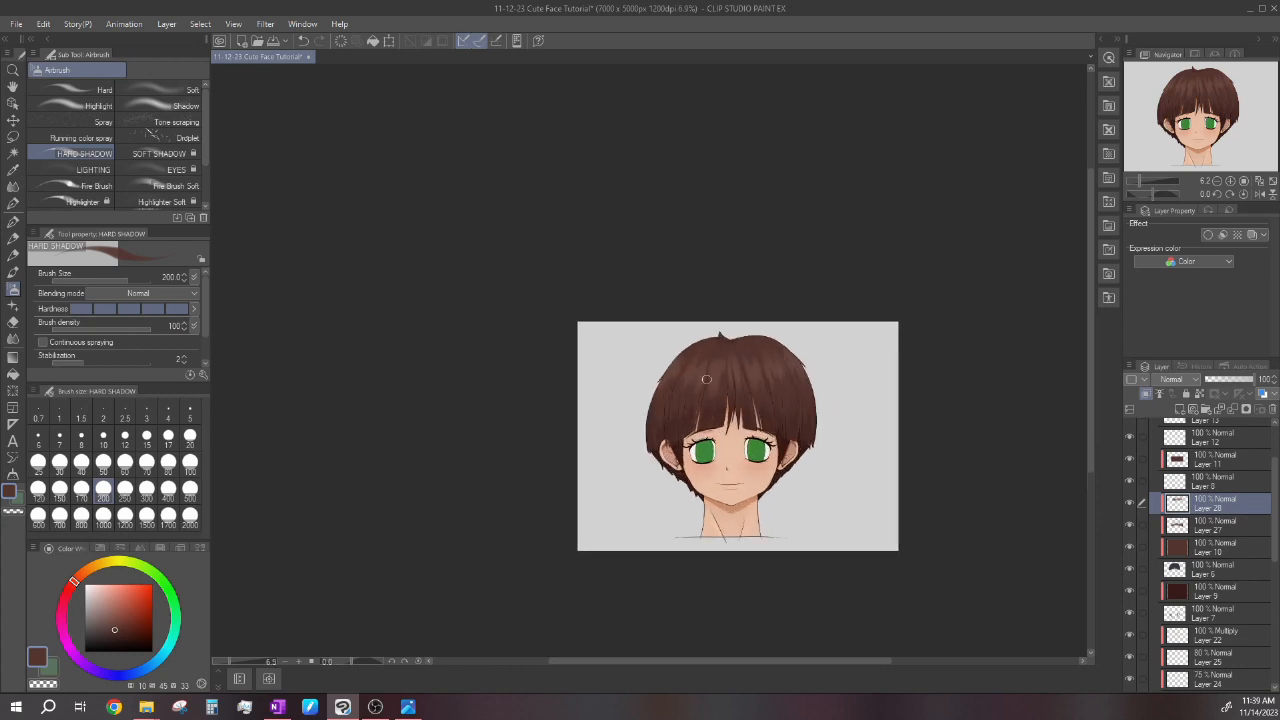
scroll(738, 373, down, 2)
scroll(752, 364, up, 2)
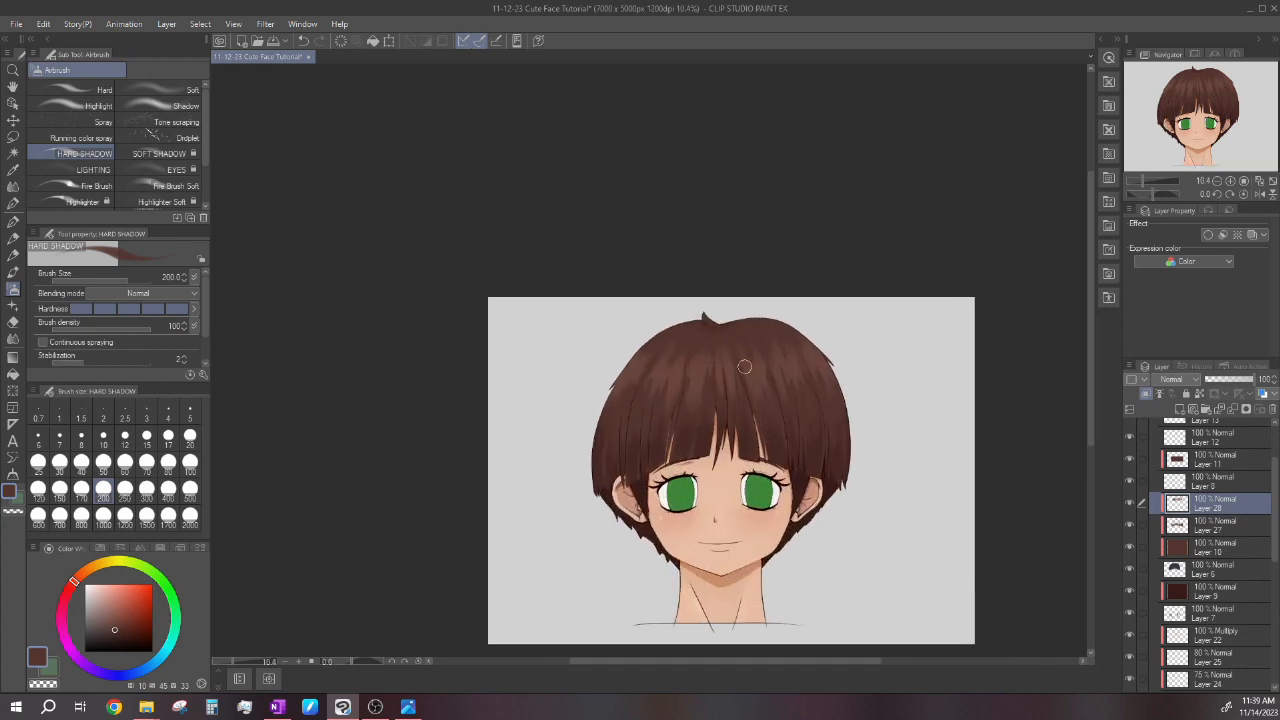
scroll(744, 367, down, 1)
scroll(708, 324, down, 2)
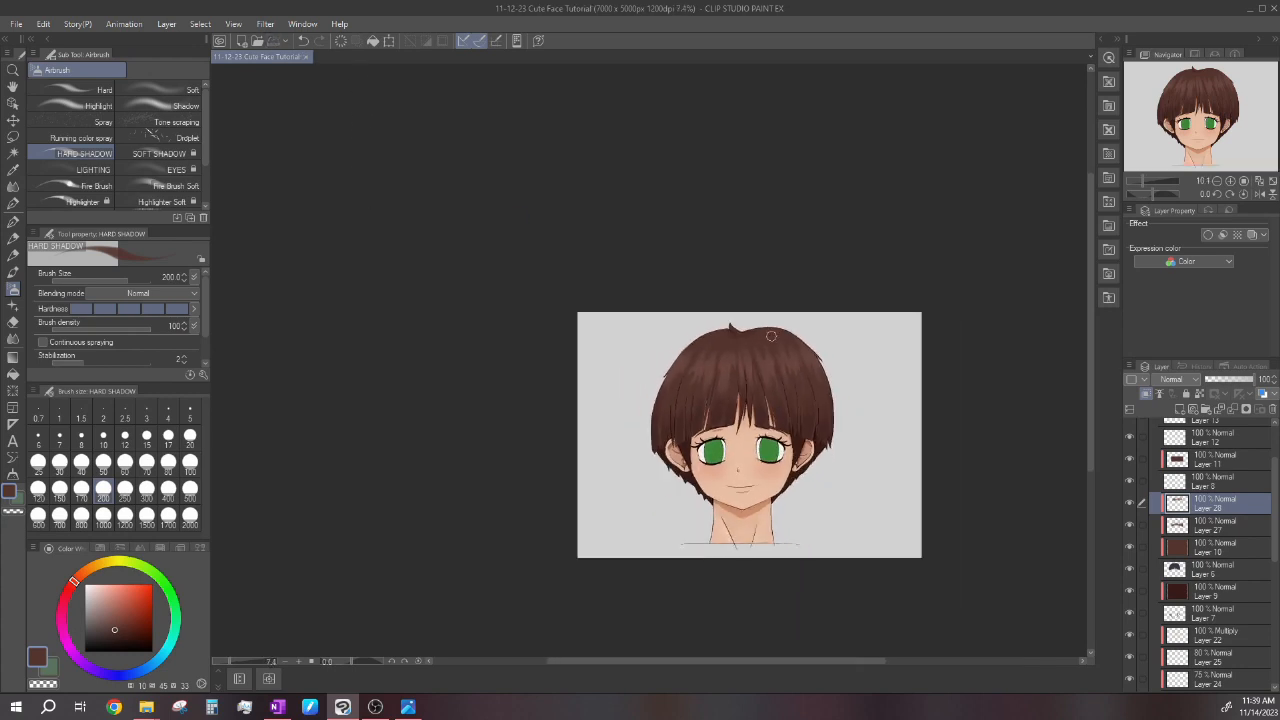
scroll(730, 400, up, 3)
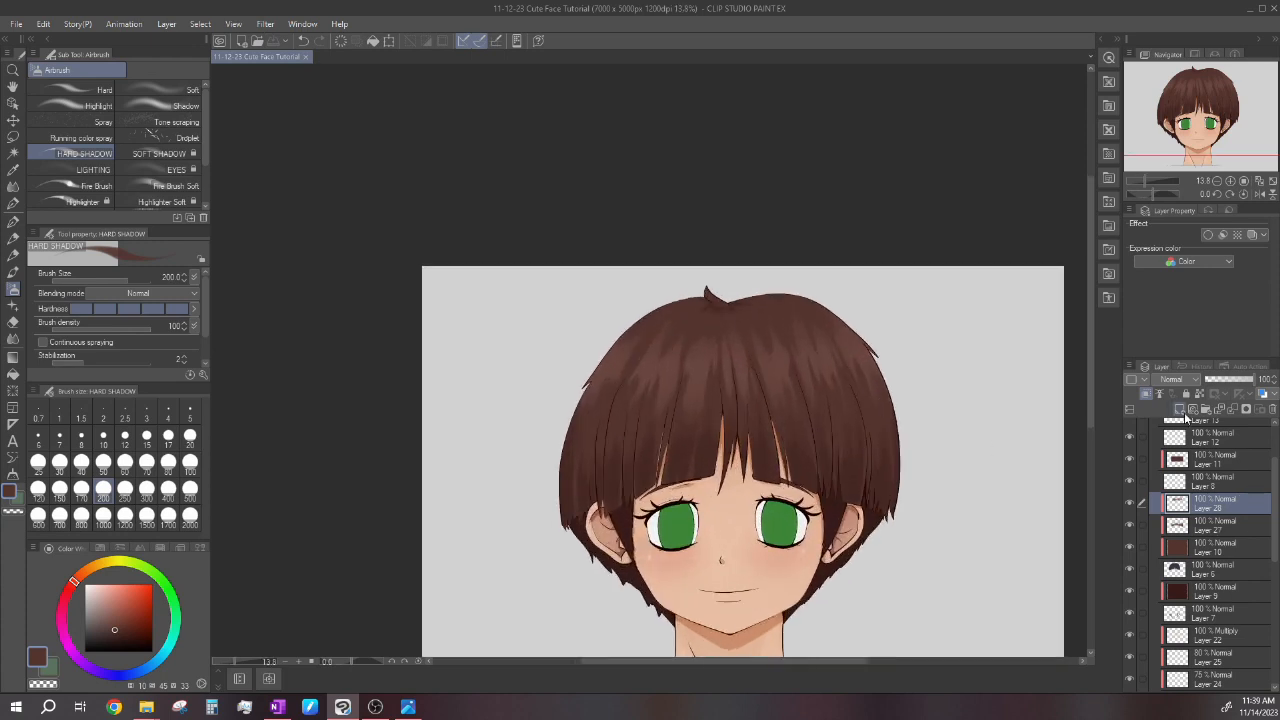
Add a clipped Normal layer above Layer 28, choose very dark brown (H 8, S 56, V 21) at brush size 10, and save the illustration.
click(1182, 411)
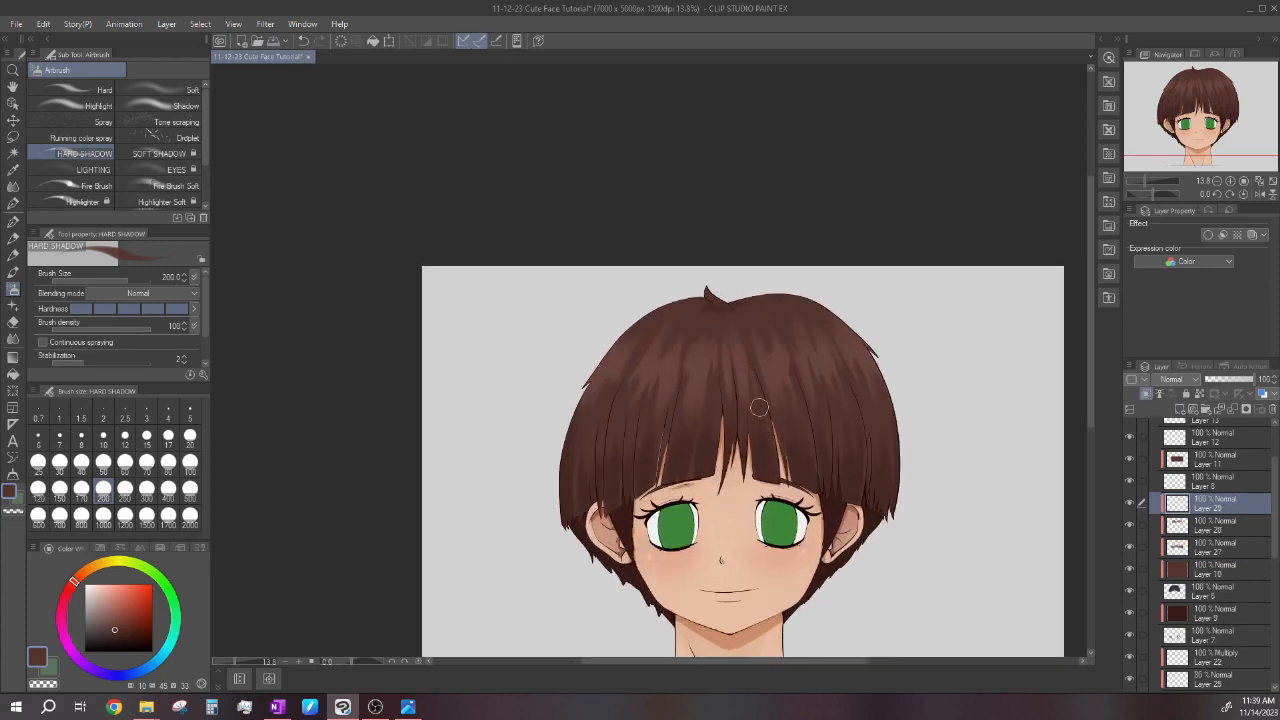
scroll(746, 400, up, 2)
scroll(812, 479, up, 1)
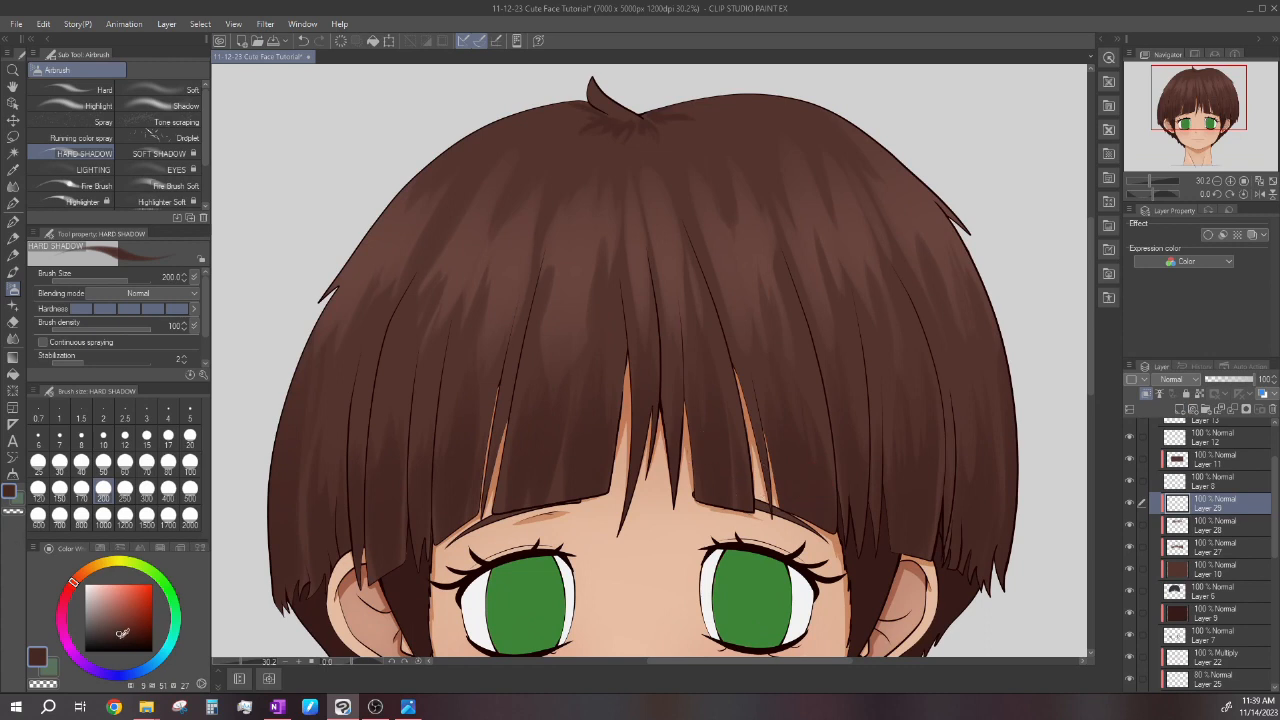
drag(122, 633, 125, 636)
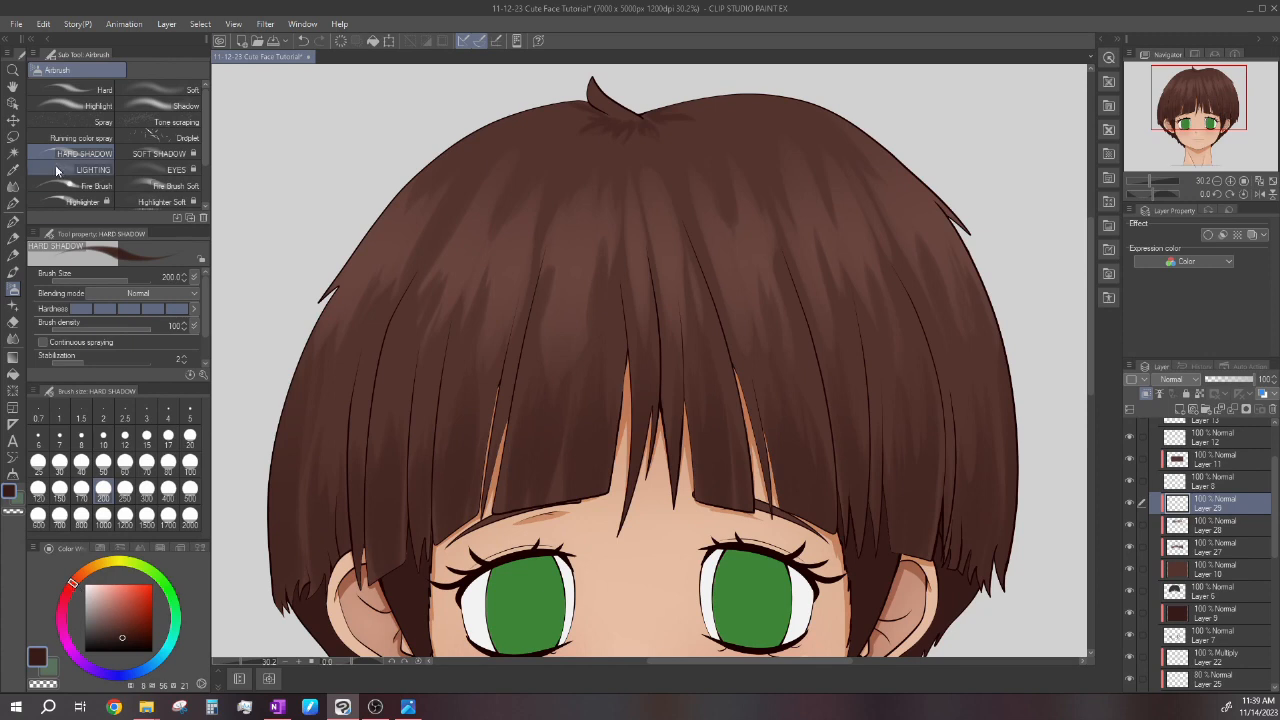
click(103, 436)
scroll(660, 377, down, 4)
scroll(660, 377, up, 5)
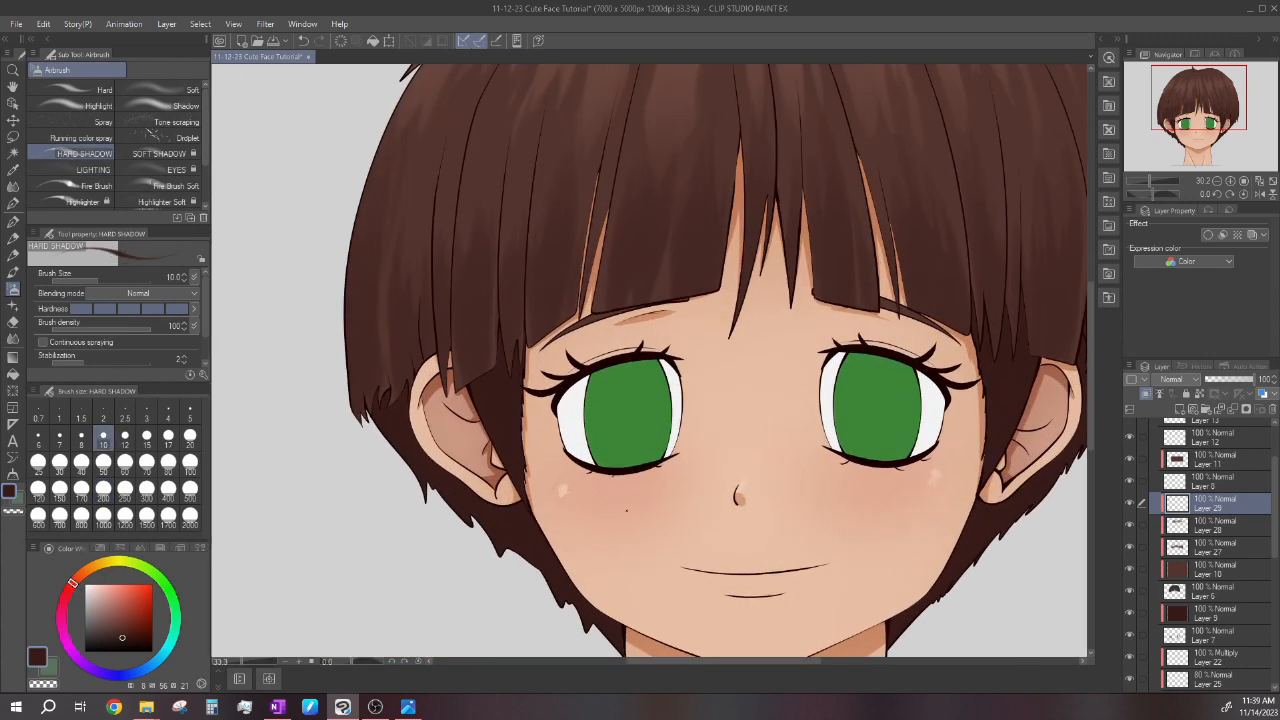
scroll(660, 377, down, 3)
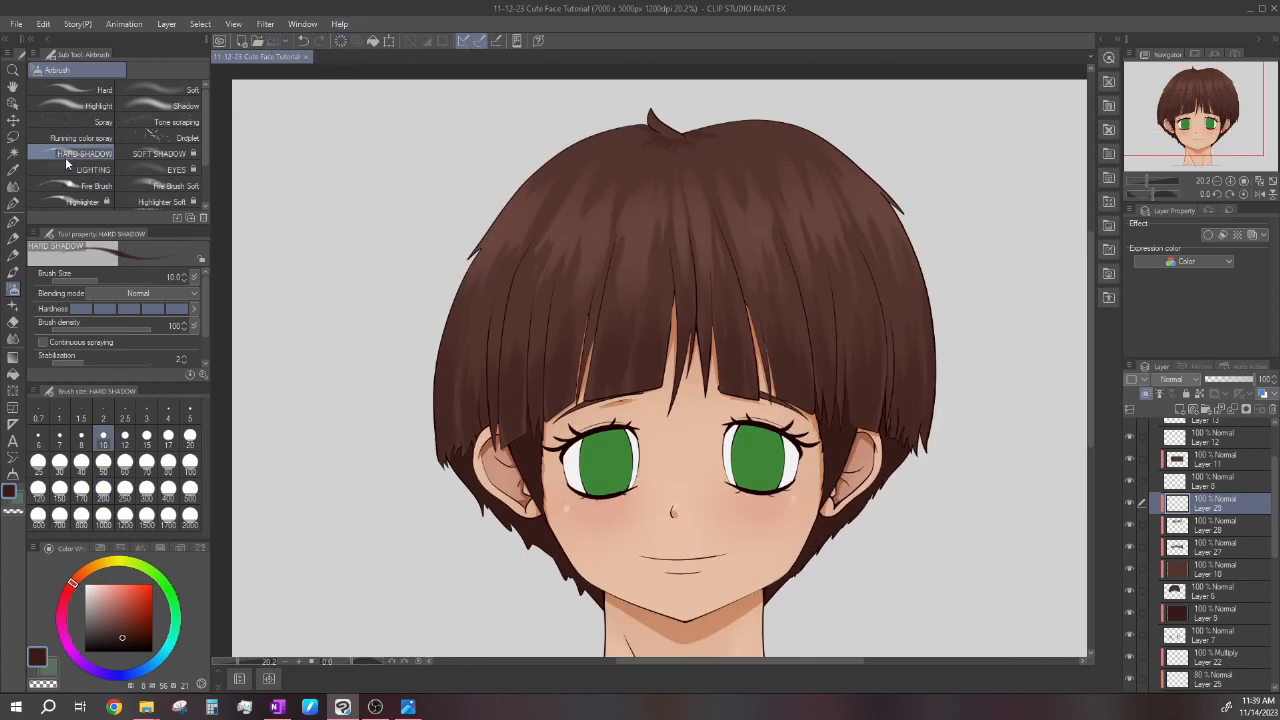
scroll(565, 336, down, 1)
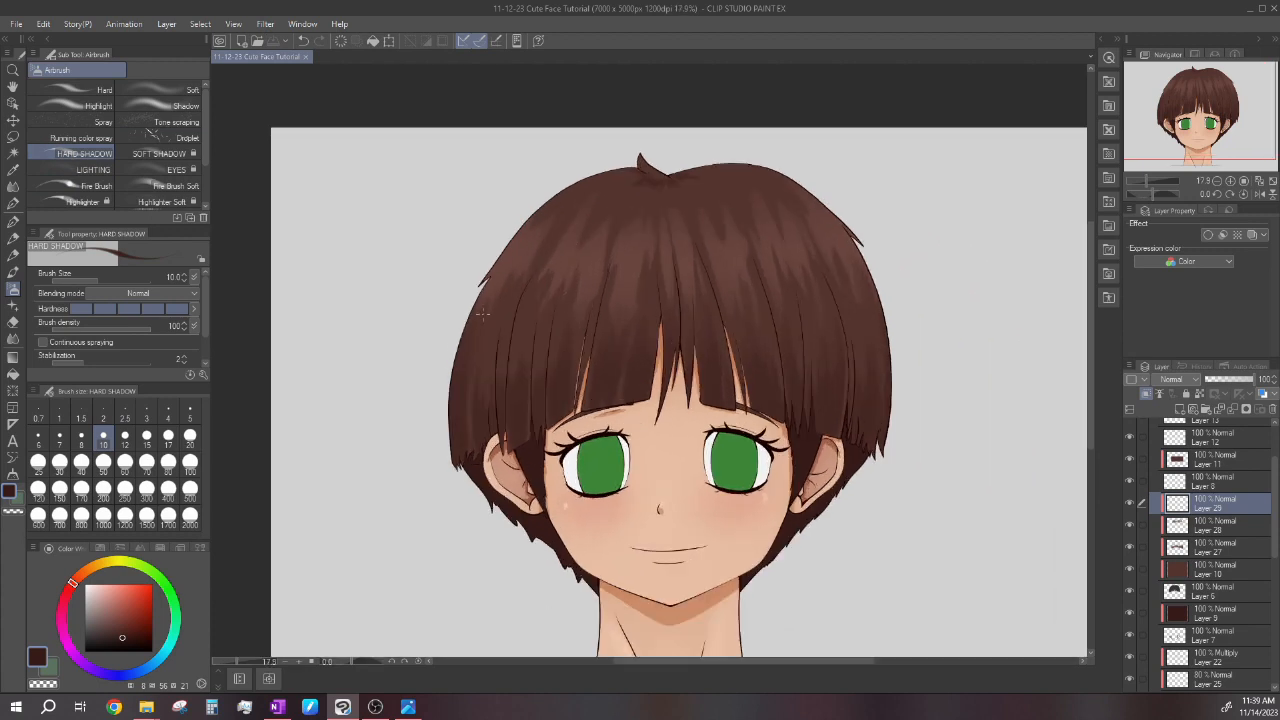
Draw thin, very dark brown strand lines over the crown on Layer 29.
drag(530, 233, 548, 227)
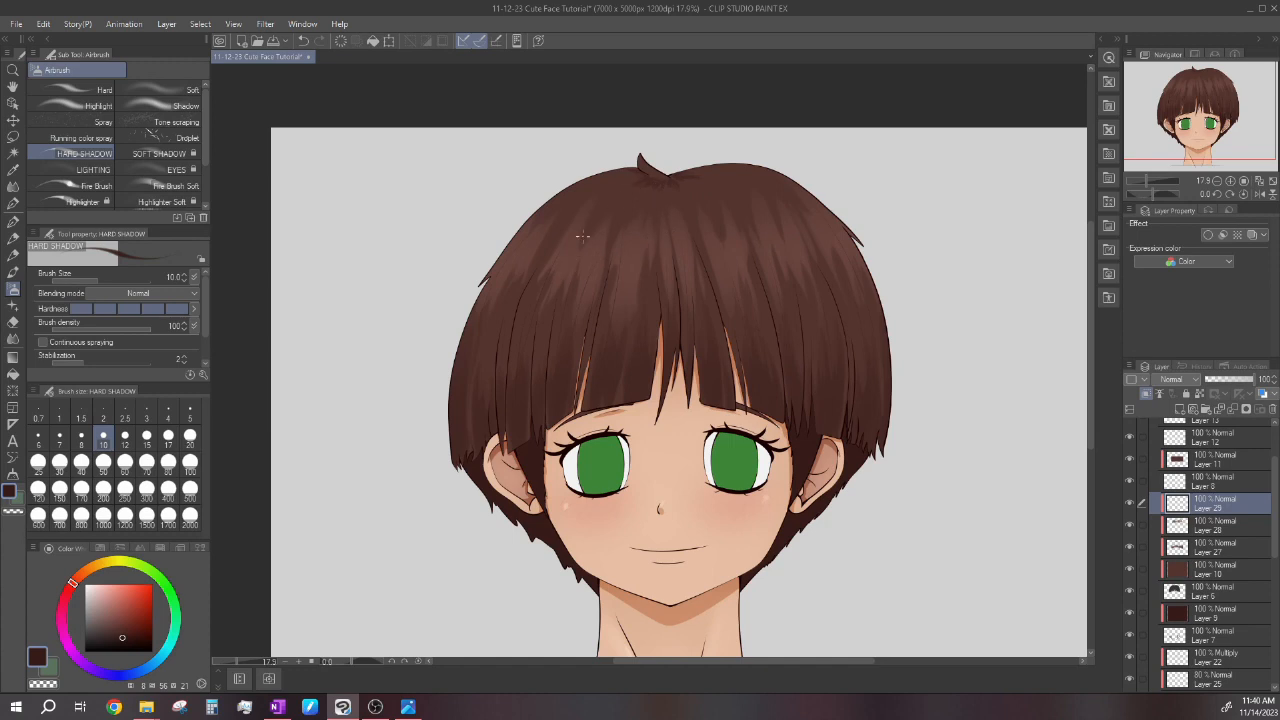
scroll(718, 178, up, 3)
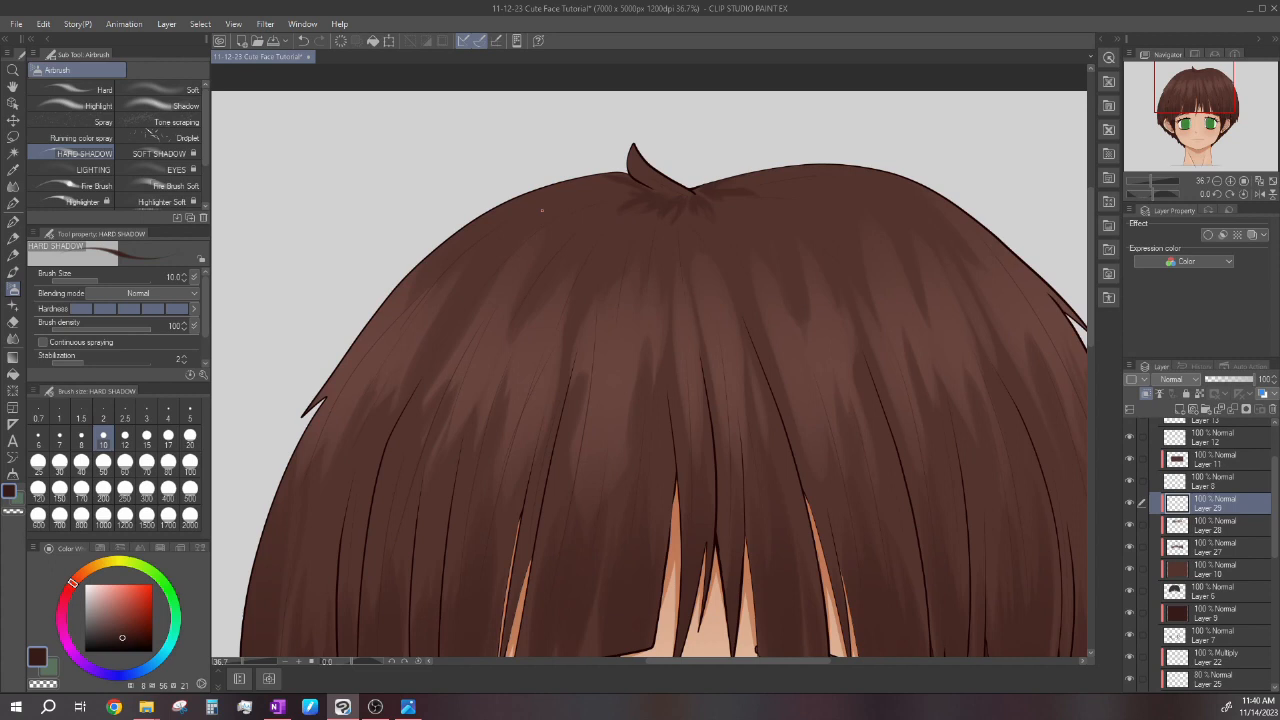
scroll(572, 197, down, 4)
scroll(534, 303, up, 1)
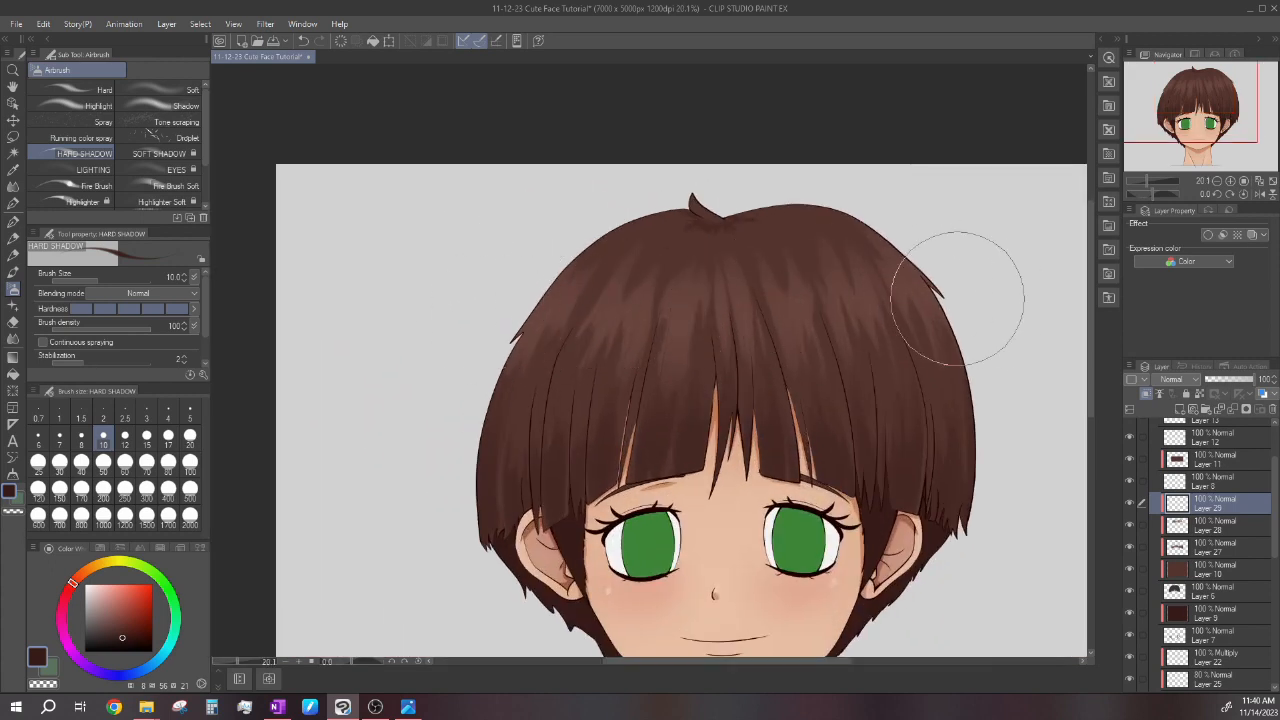
scroll(680, 288, down, 3)
scroll(753, 297, up, 1)
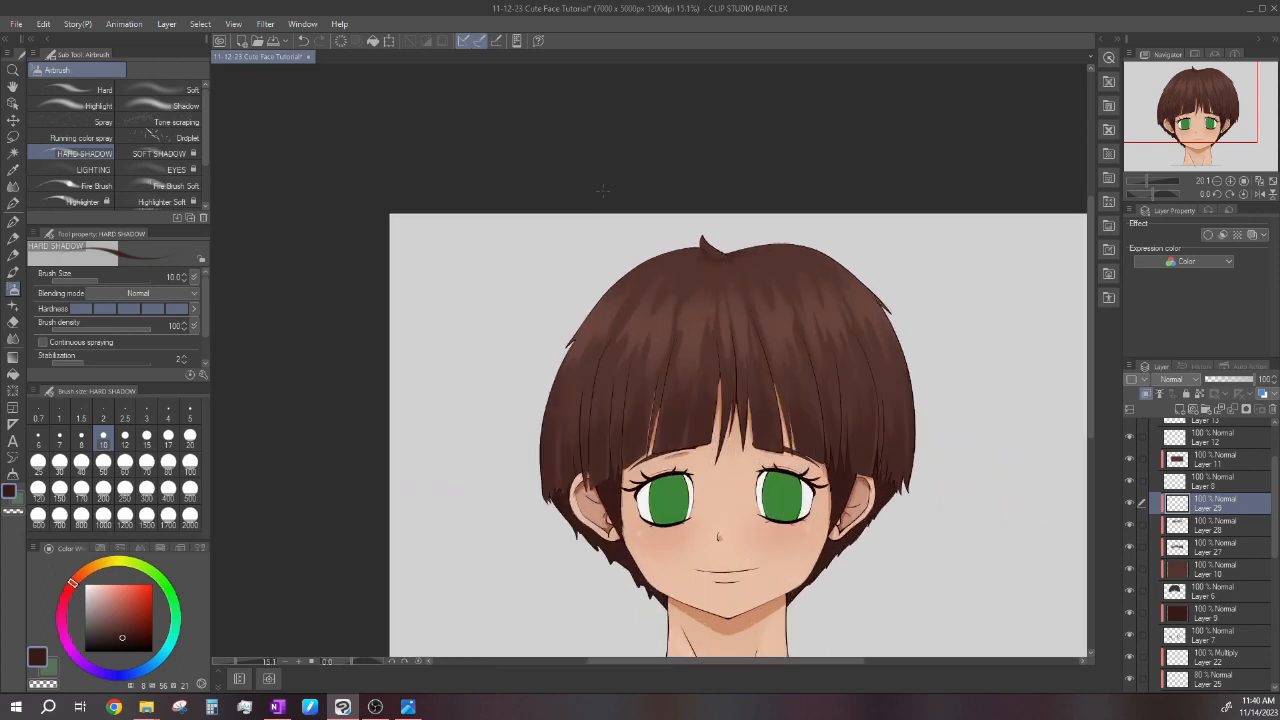
Add a new layer directly above Layer 29, set its blending mode to Multiply, and switch to the G-pen.
scroll(778, 323, down, 2)
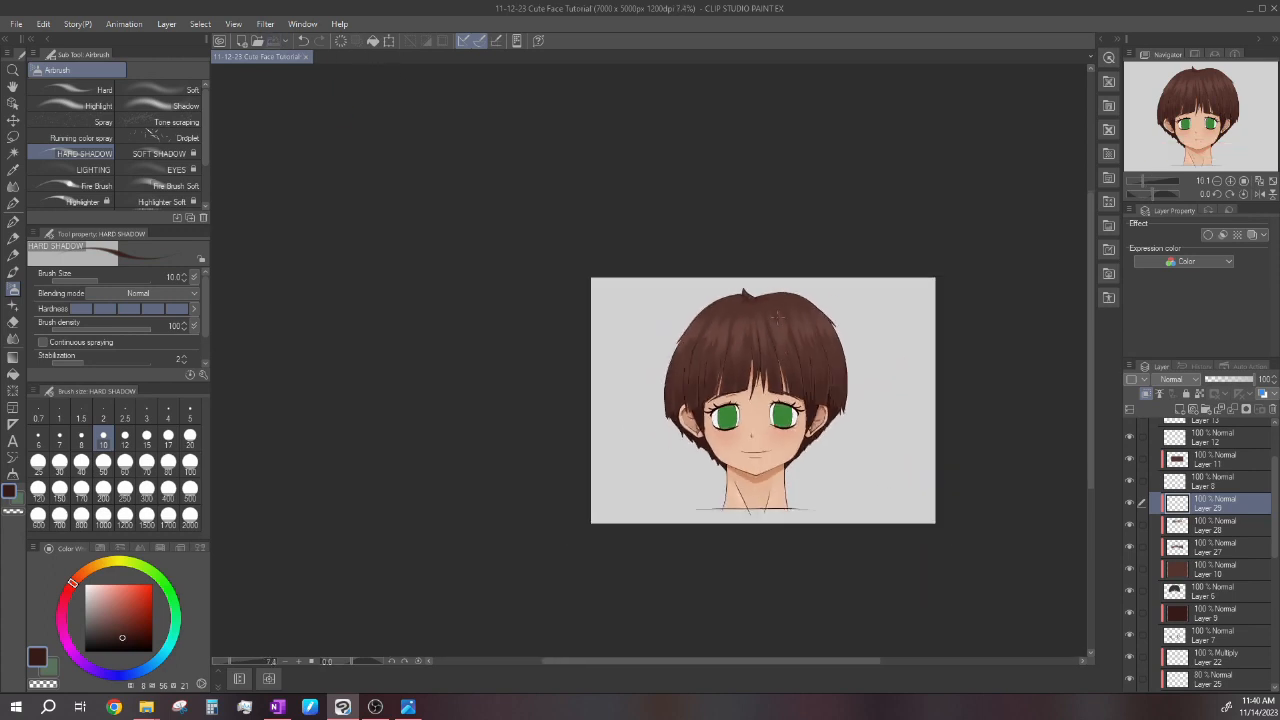
scroll(778, 323, up, 2)
click(1180, 409)
scroll(873, 323, up, 2)
scroll(856, 258, down, 2)
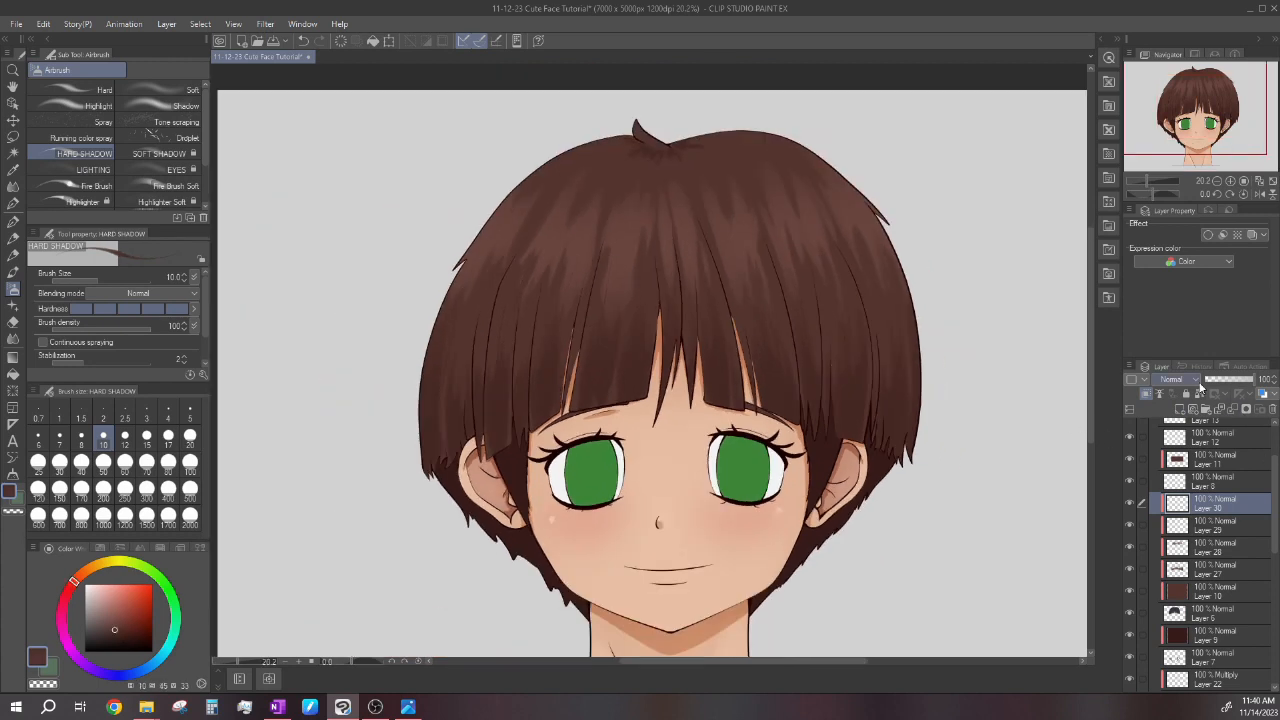
key(p)
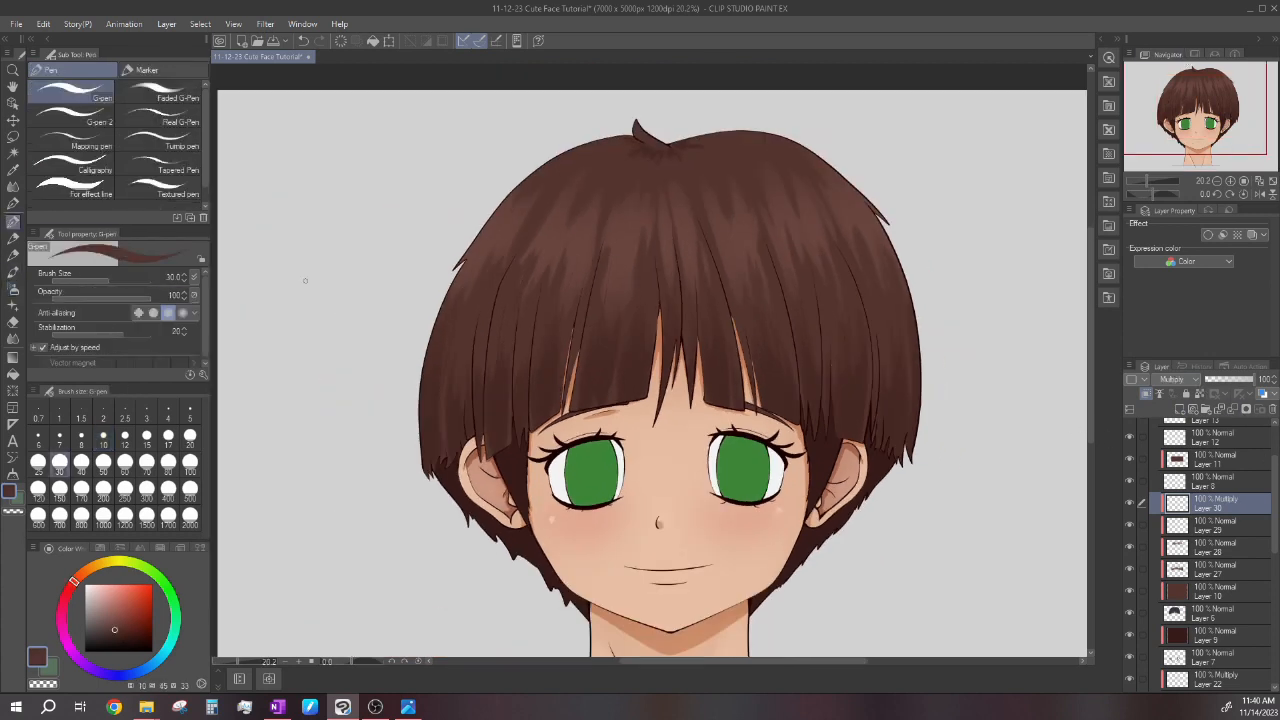
With the G-pen at size 20, paint dark shadows into the points where the central bangs split over the forehead.
scroll(214, 405, up, 1)
scroll(662, 279, up, 5)
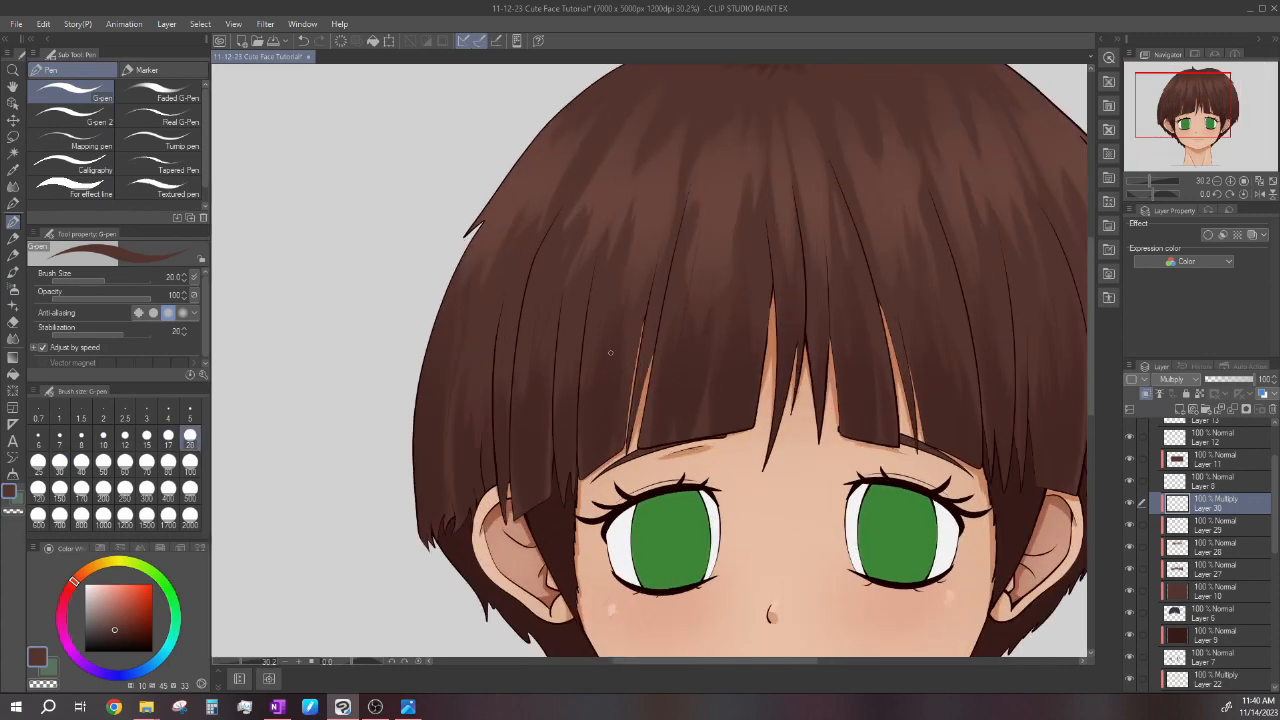
drag(724, 155, 727, 466)
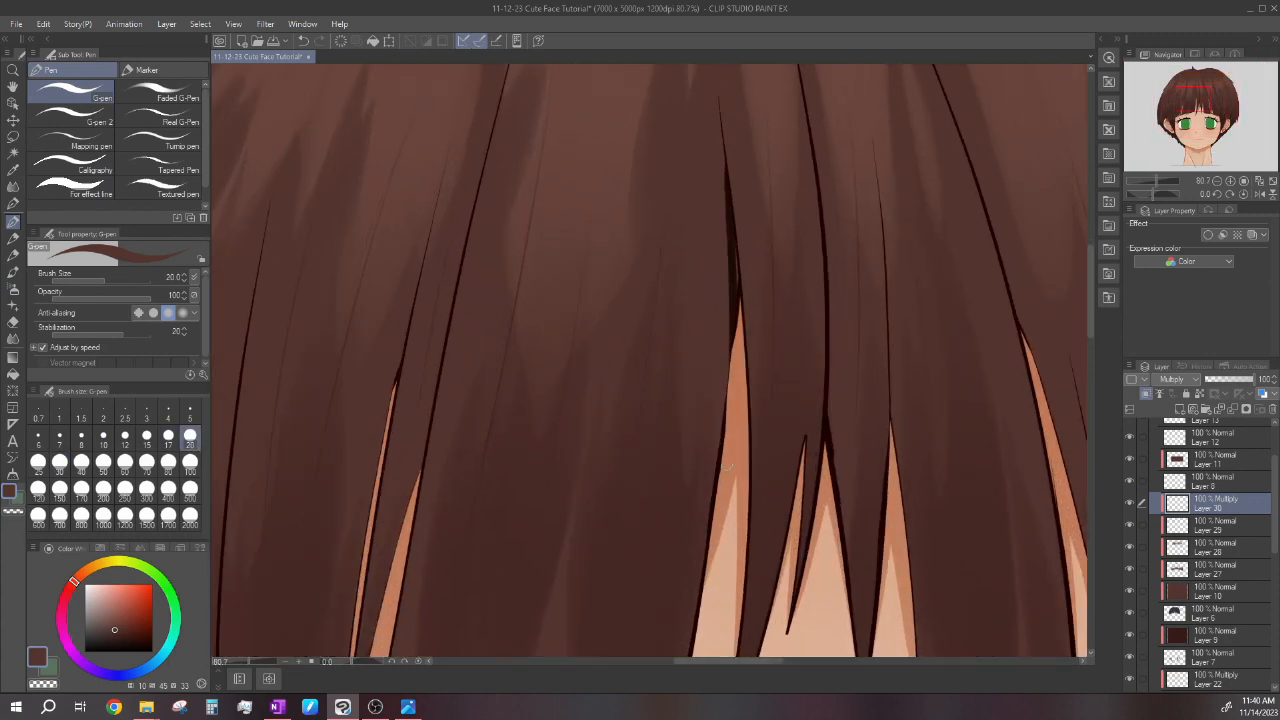
scroll(790, 400, down, 1)
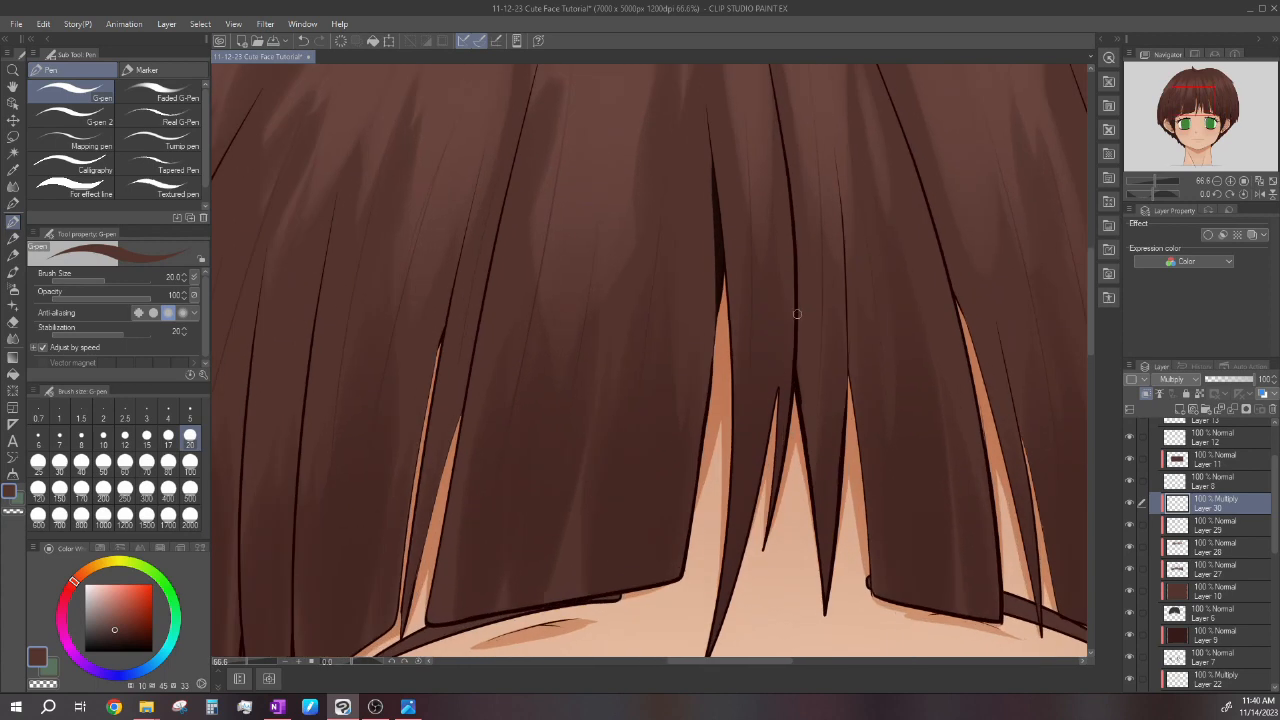
scroll(787, 313, down, 1)
scroll(866, 246, up, 2)
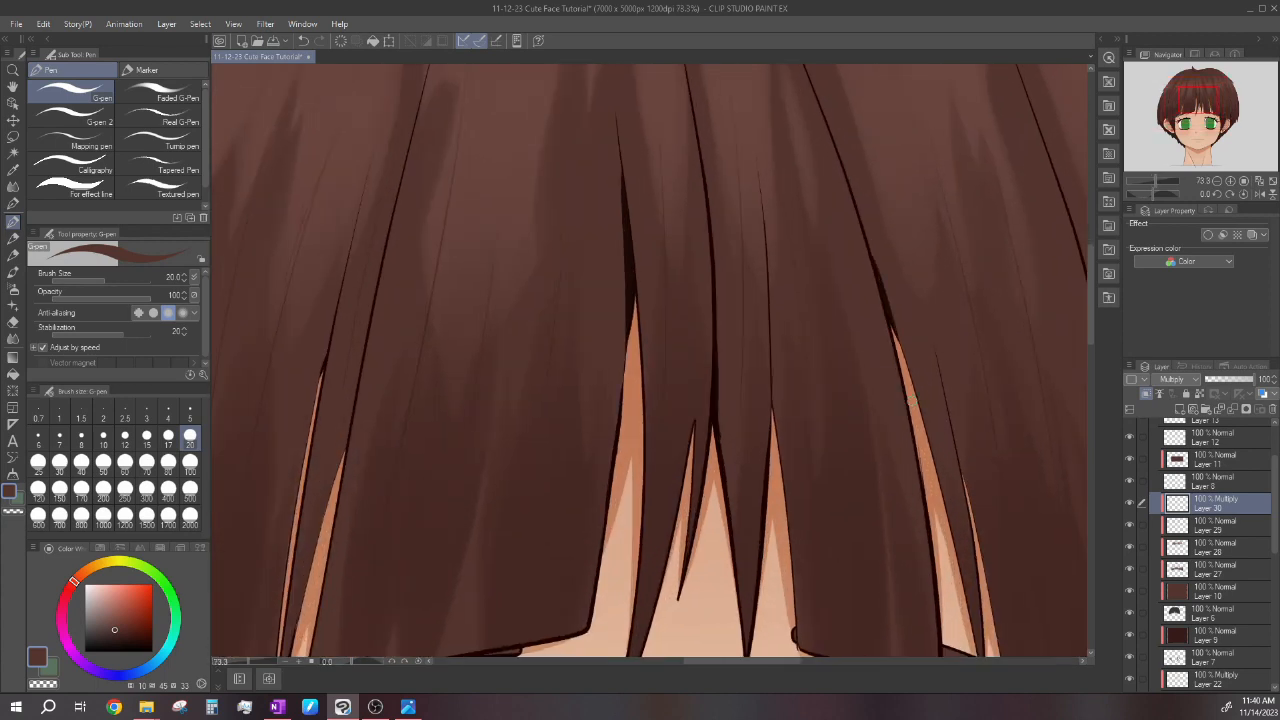
scroll(878, 292, down, 4)
scroll(818, 290, up, 4)
Darken the gaps between the hair strands hanging between the right-hand eye and ear.
drag(814, 253, 846, 506)
drag(822, 293, 828, 345)
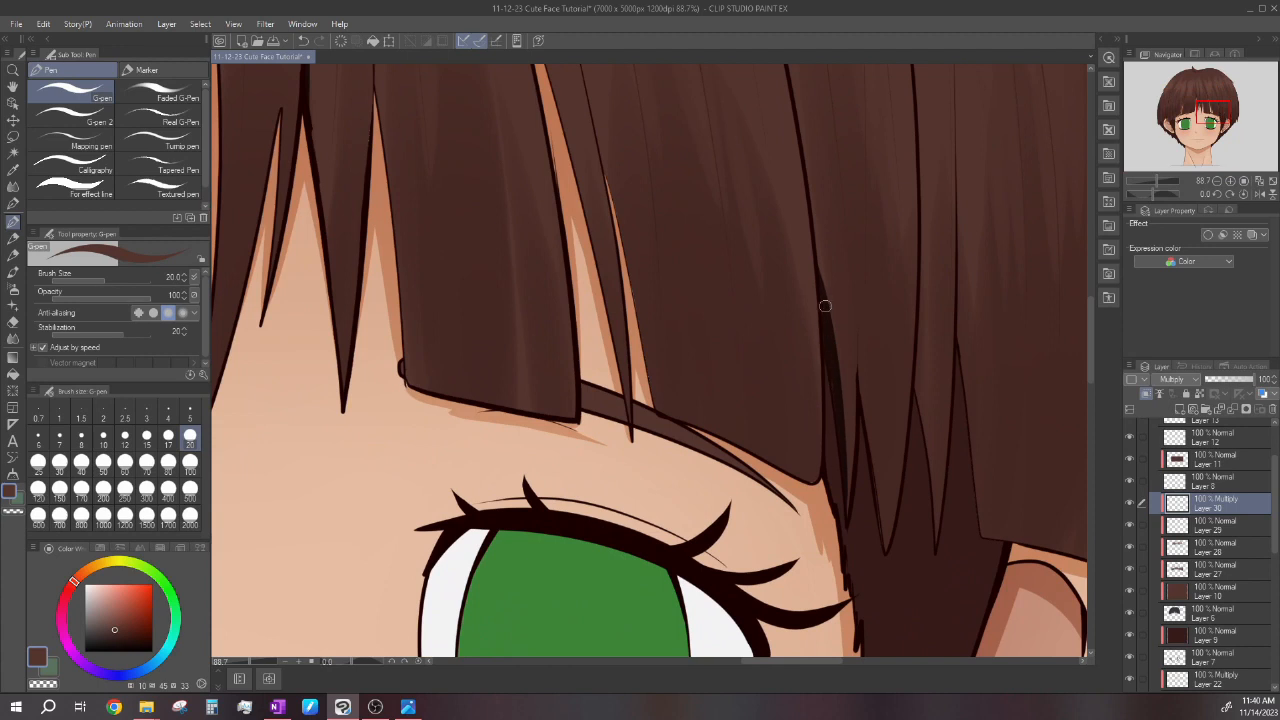
drag(920, 270, 917, 492)
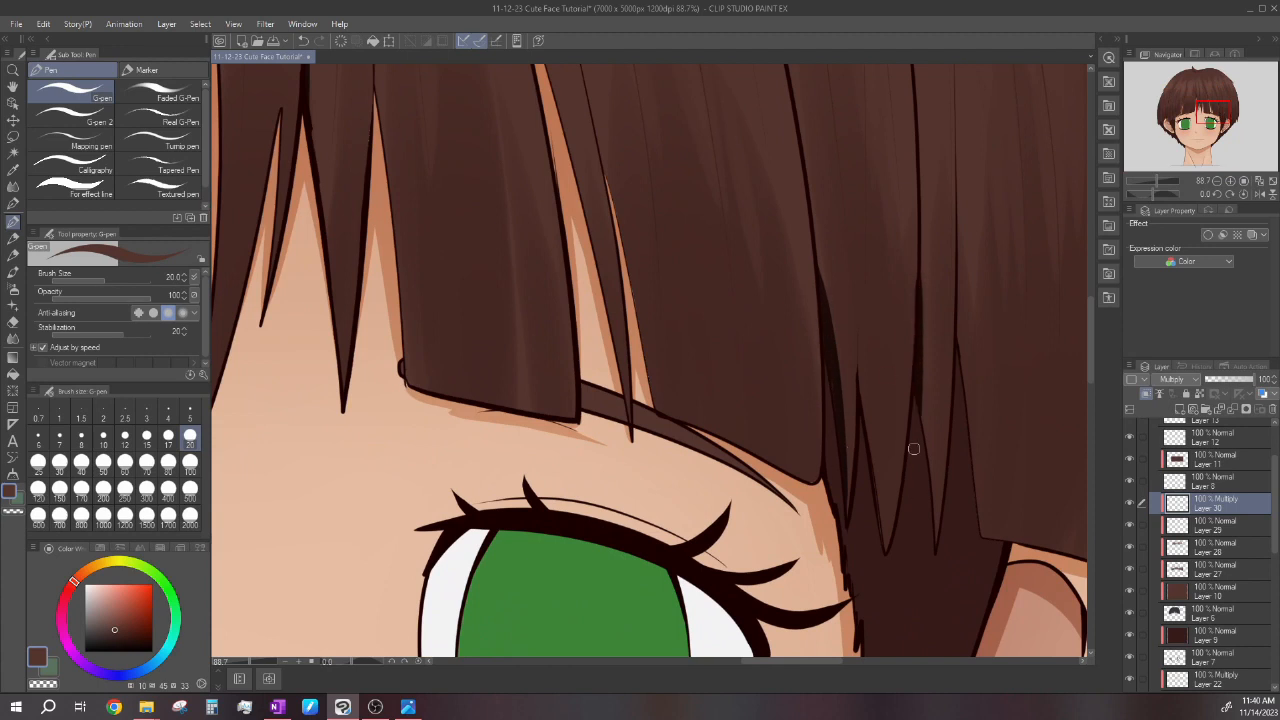
Shade the narrow gaps between the outer strands beside the right-hand ear, down to the jagged hair tips.
scroll(913, 449, down, 2)
scroll(926, 316, down, 4)
scroll(924, 319, up, 4)
drag(923, 346, 909, 481)
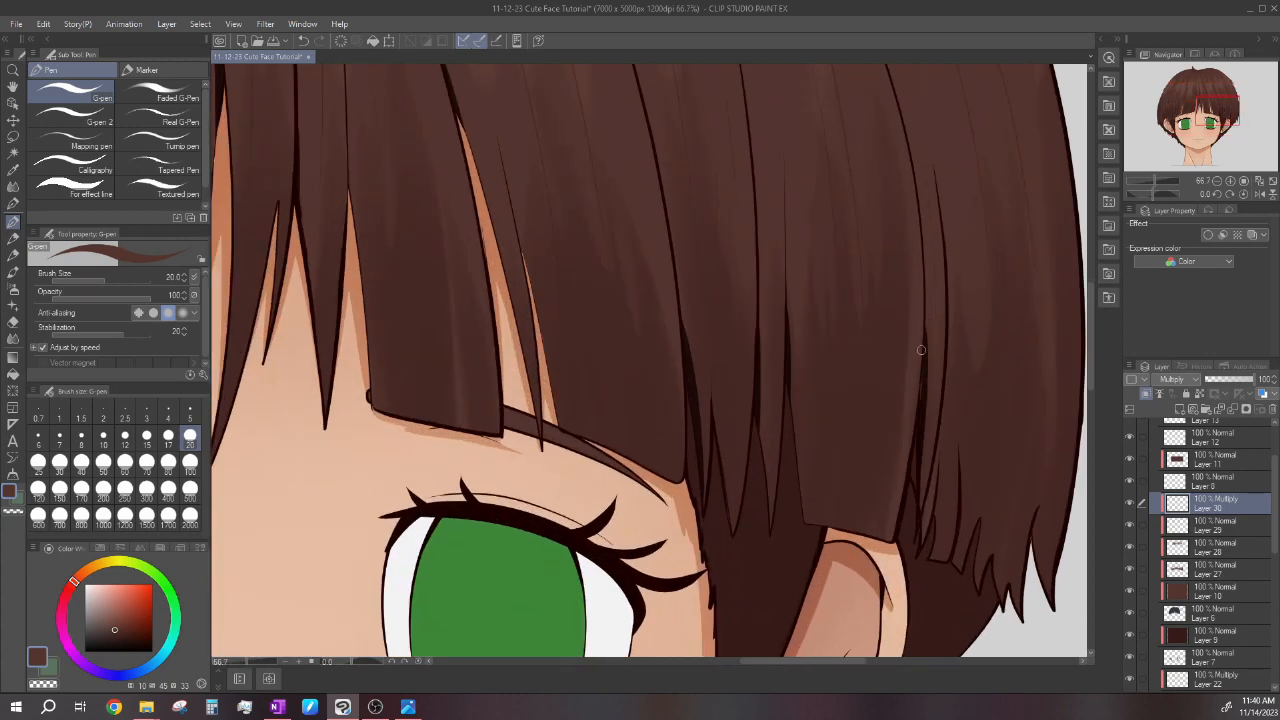
drag(945, 354, 924, 544)
drag(945, 337, 928, 556)
scroll(933, 486, down, 1)
drag(952, 488, 948, 533)
scroll(949, 525, up, 2)
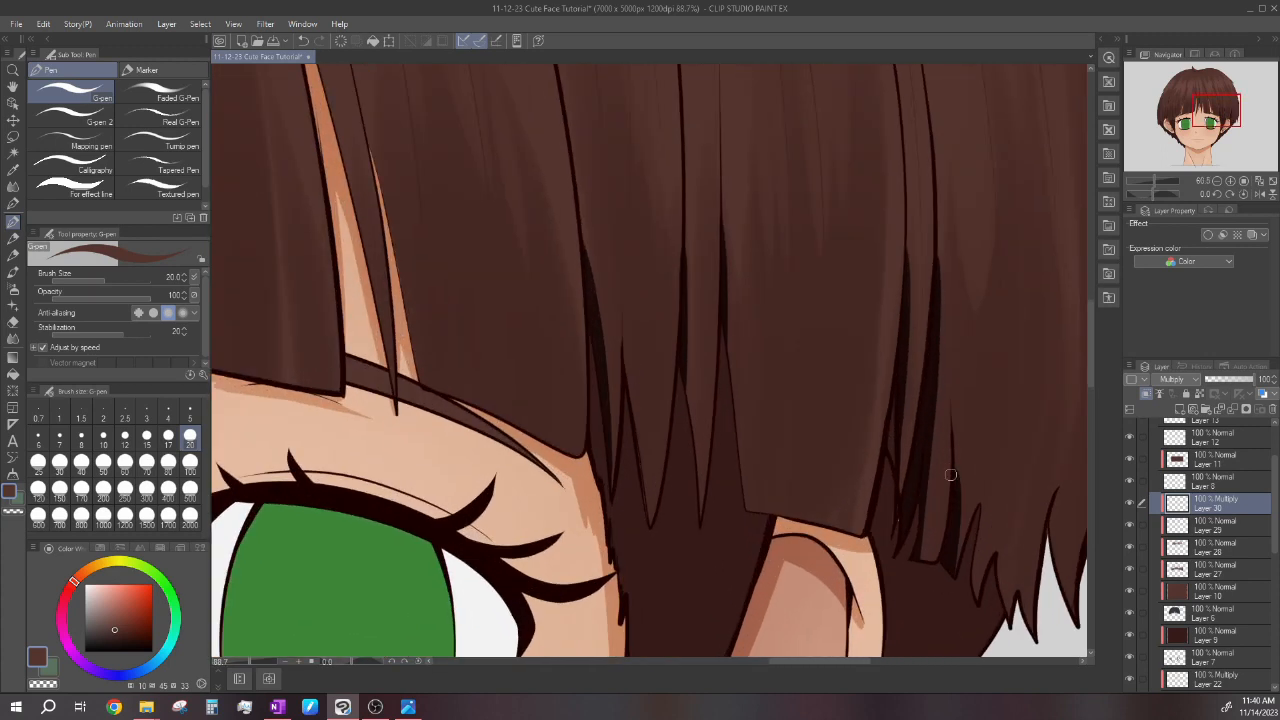
scroll(953, 450, down, 3)
scroll(1016, 510, up, 2)
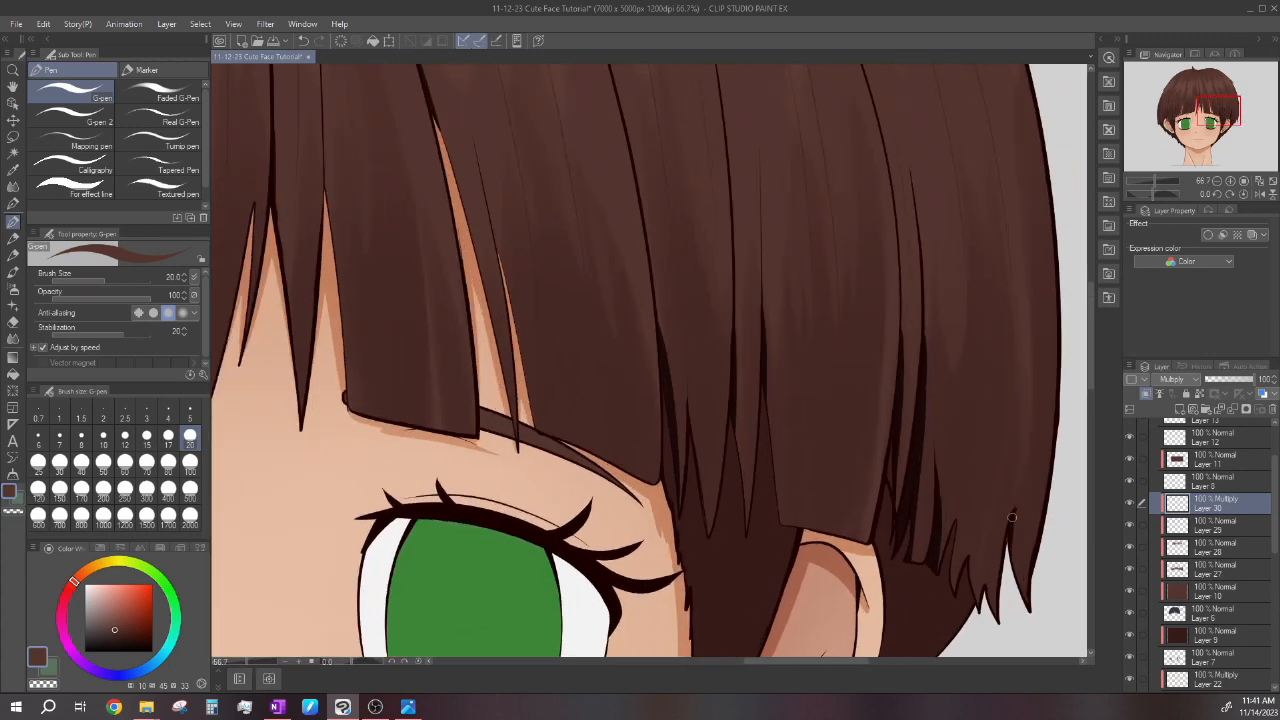
Paint dark shadows into the strand gaps between the left-hand eye and ear.
scroll(1010, 522, down, 3)
scroll(701, 301, up, 1)
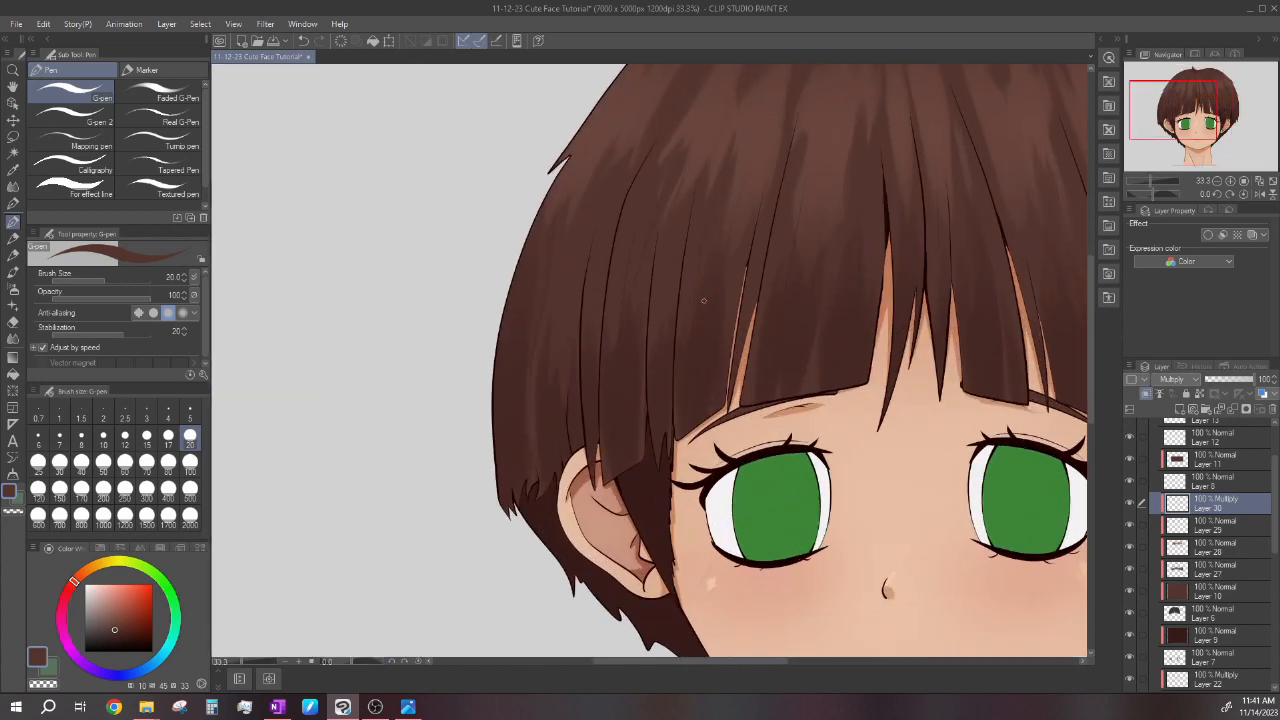
scroll(701, 301, up, 2)
scroll(757, 343, down, 3)
scroll(677, 362, up, 3)
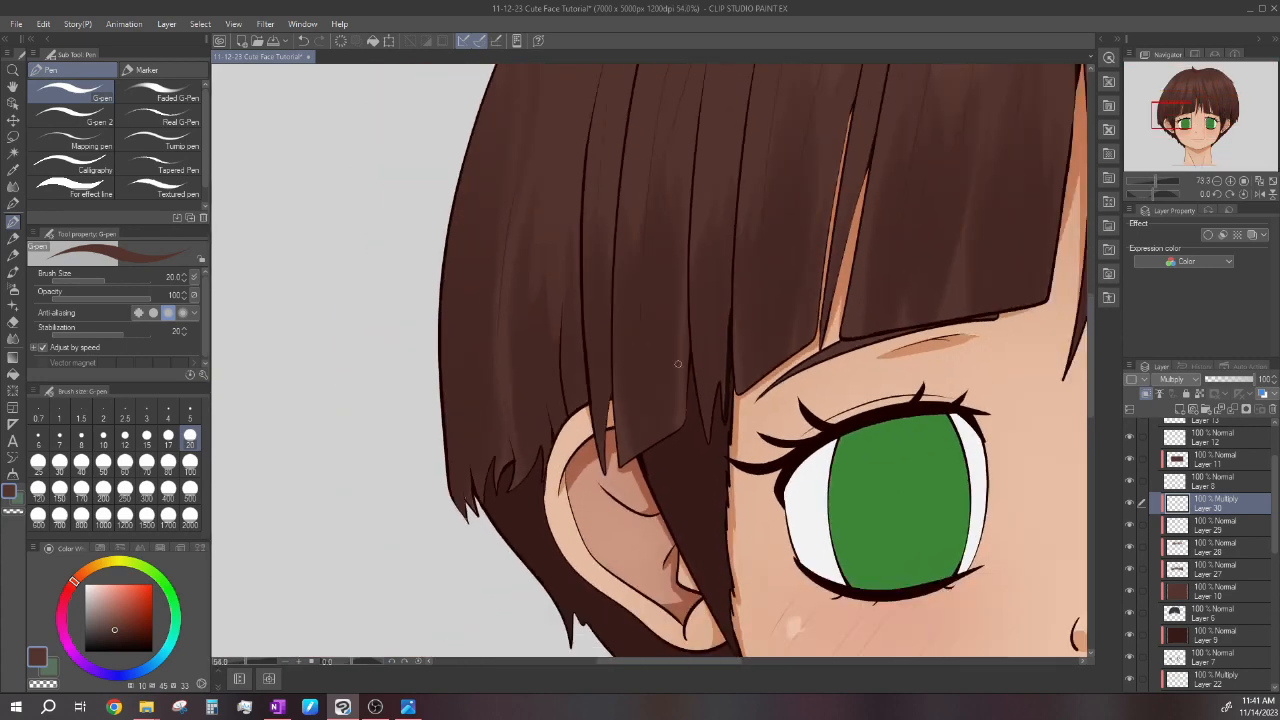
scroll(677, 362, up, 1)
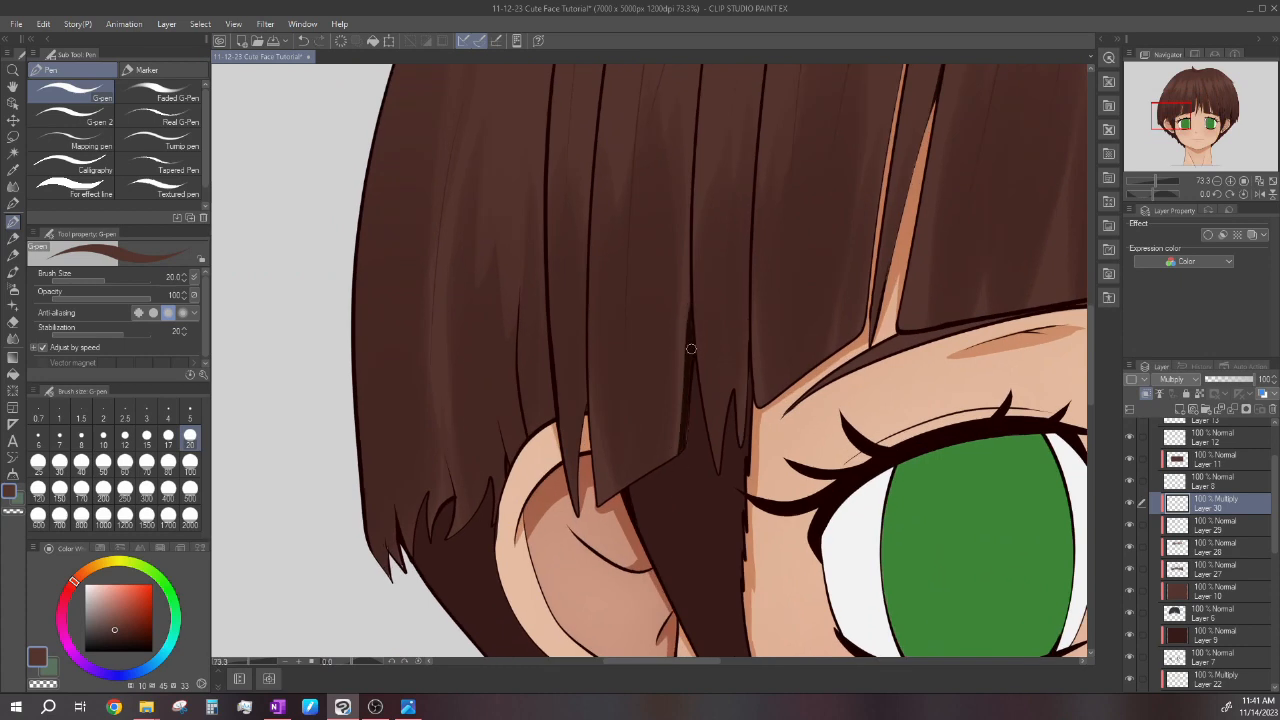
scroll(694, 387, up, 1)
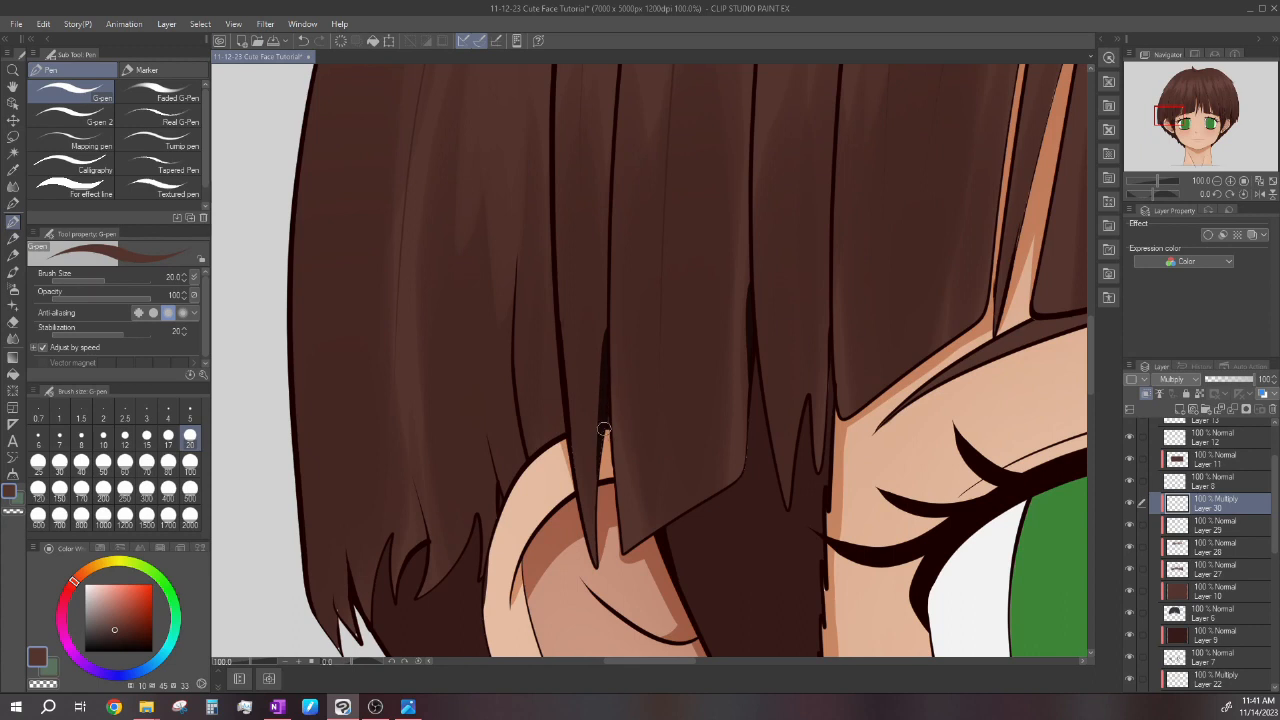
Fill the gaps between the strands falling over the top of the left-hand ear with dark shadow.
scroll(605, 408, down, 1)
scroll(540, 403, up, 1)
drag(600, 256, 605, 484)
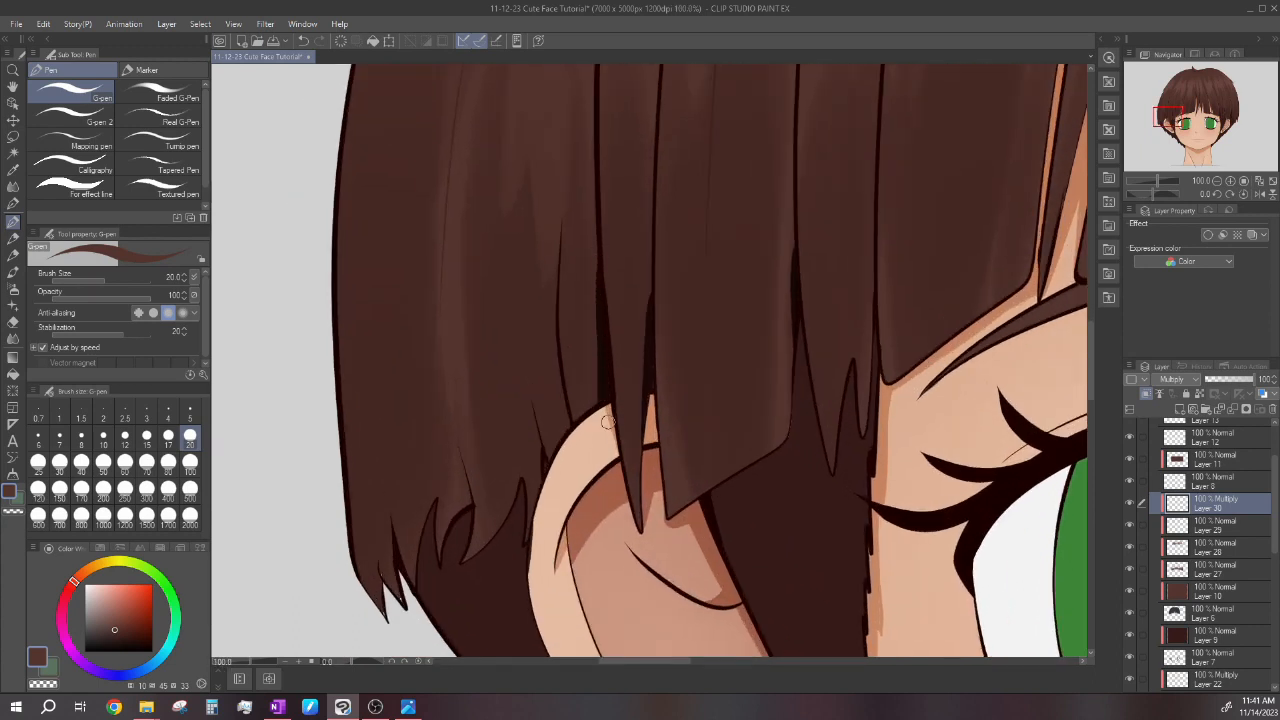
drag(608, 422, 626, 352)
scroll(626, 352, down, 1)
scroll(626, 352, up, 1)
scroll(622, 410, down, 5)
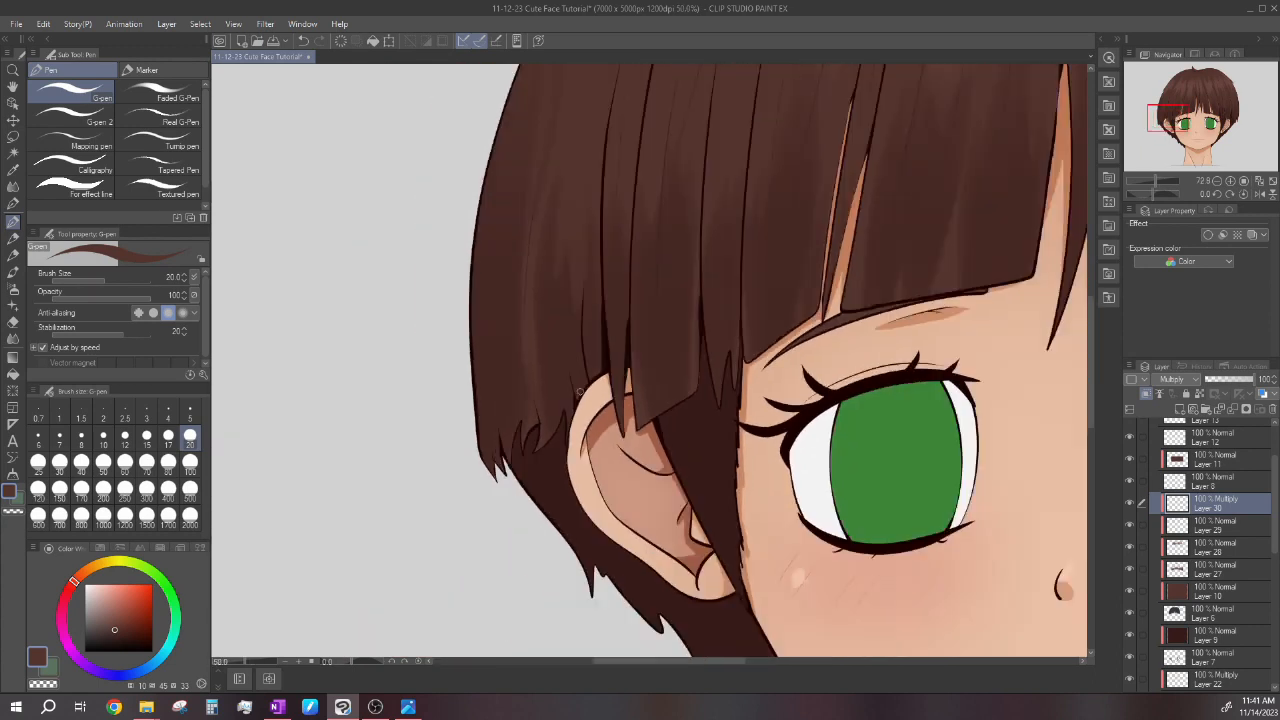
scroll(858, 410, up, 3)
scroll(858, 410, down, 3)
scroll(630, 380, up, 5)
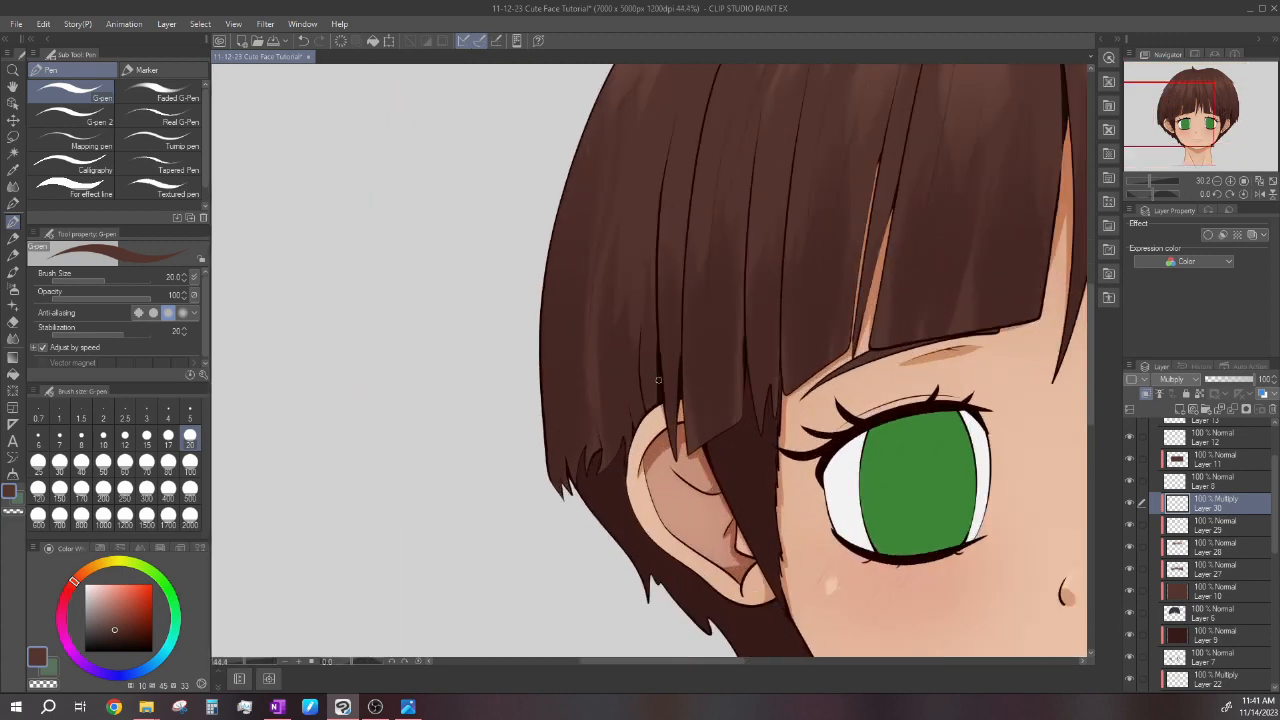
scroll(640, 427, down, 1)
scroll(640, 427, down, 3)
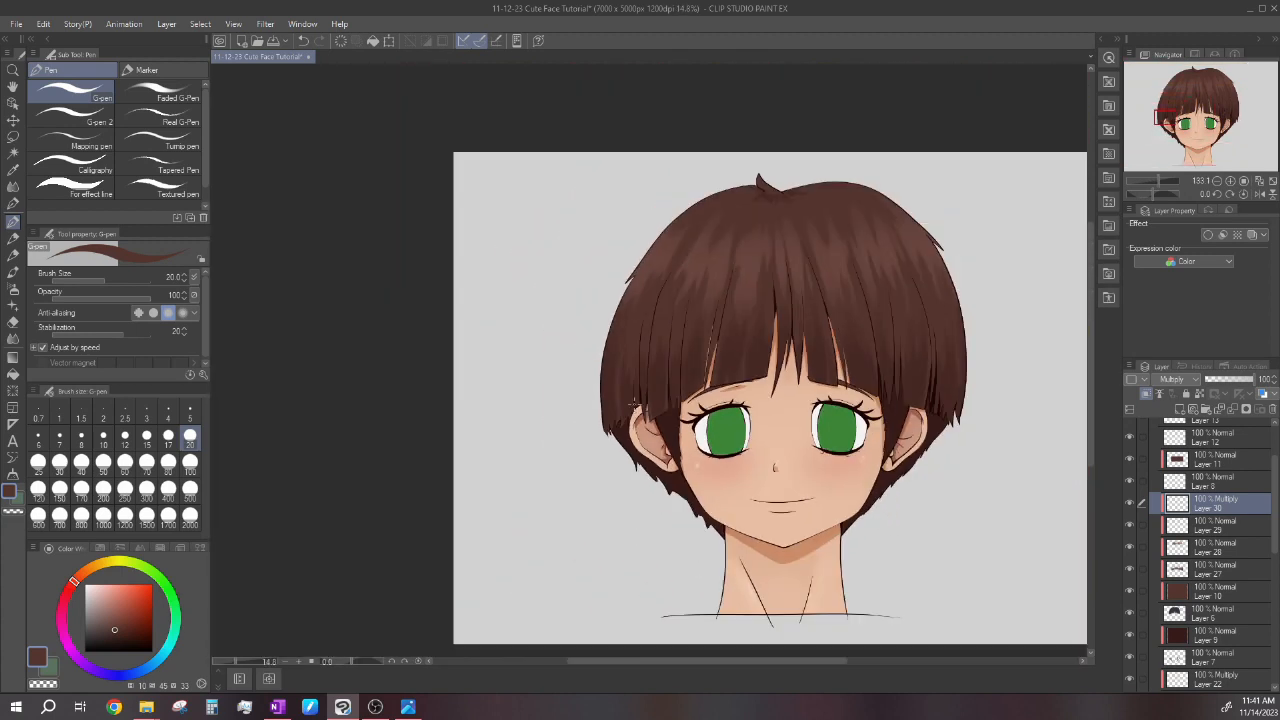
Add dark shadow accents where the hair meets the outer edge of the left-hand ear and between the lower tips.
scroll(637, 405, up, 2)
scroll(634, 355, up, 4)
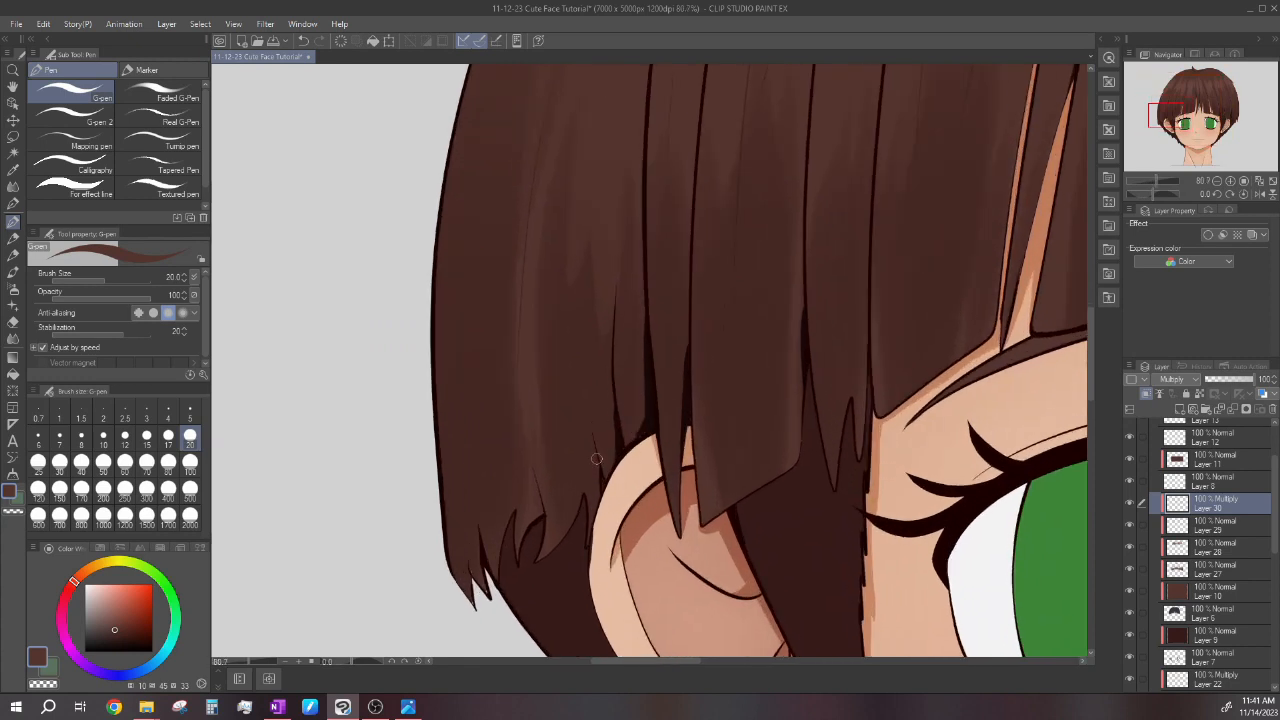
scroll(596, 459, down, 1)
scroll(580, 470, up, 2)
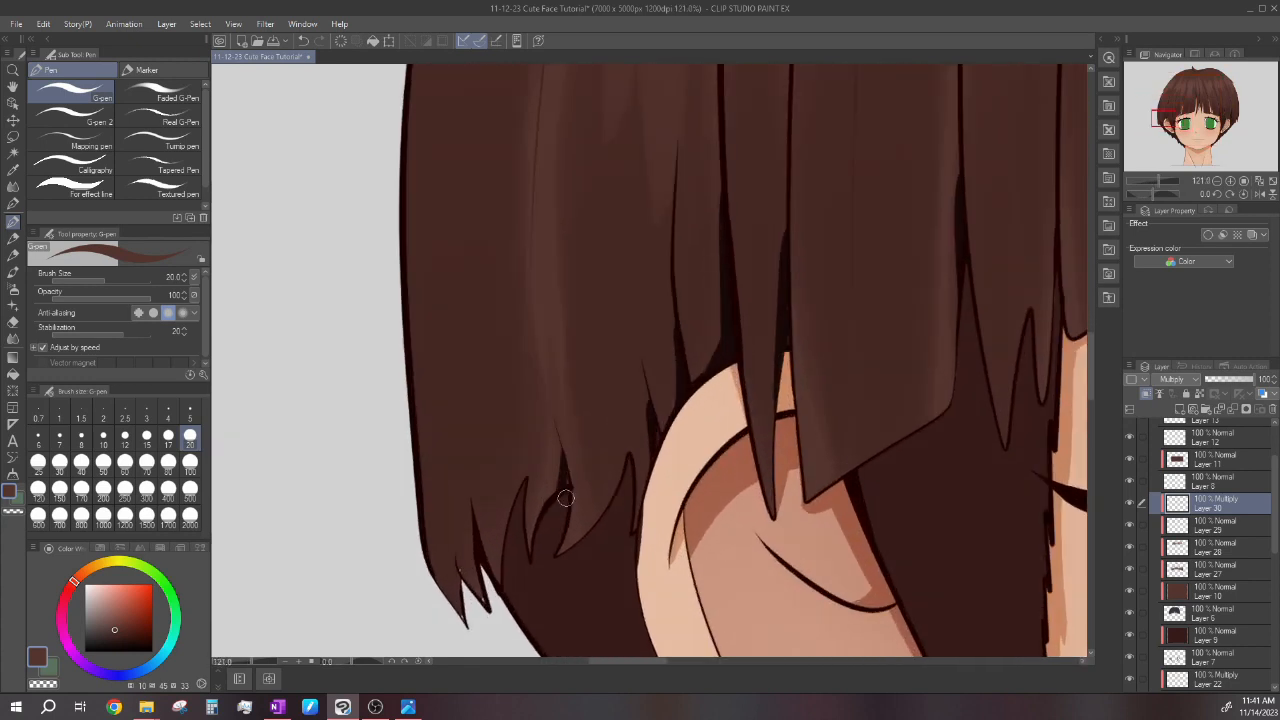
scroll(548, 512, down, 5)
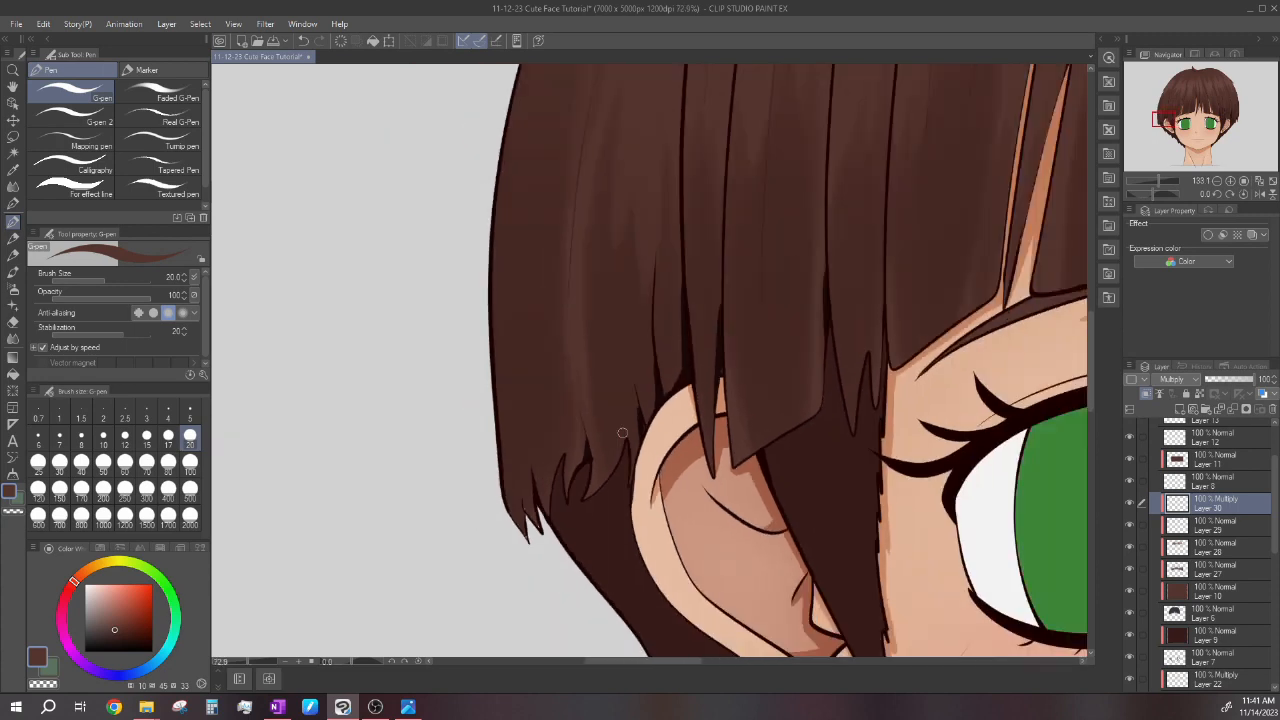
Paint a tapered dark shadow under the small tuft at the crown, extending along the hair's upper left outline.
scroll(718, 238, up, 6)
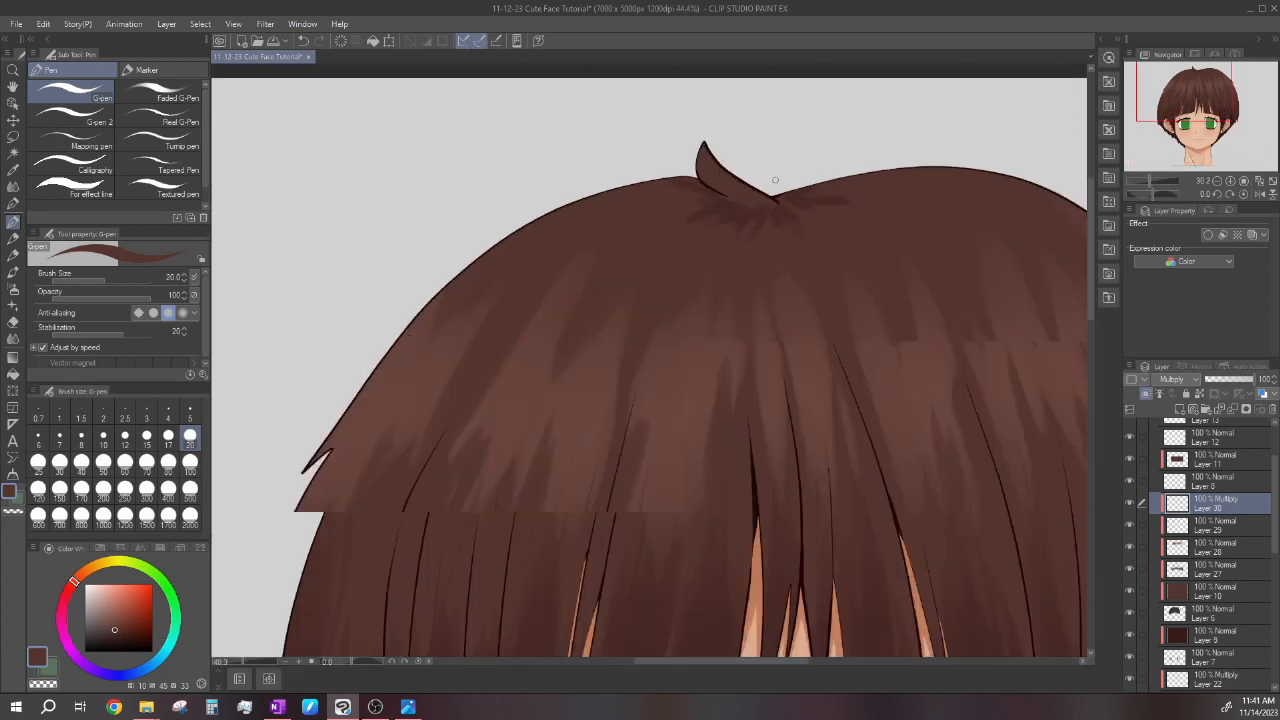
mouse_move(672, 138)
mouse_down()
mouse_move(688, 200)
mouse_move(818, 279)
mouse_up()
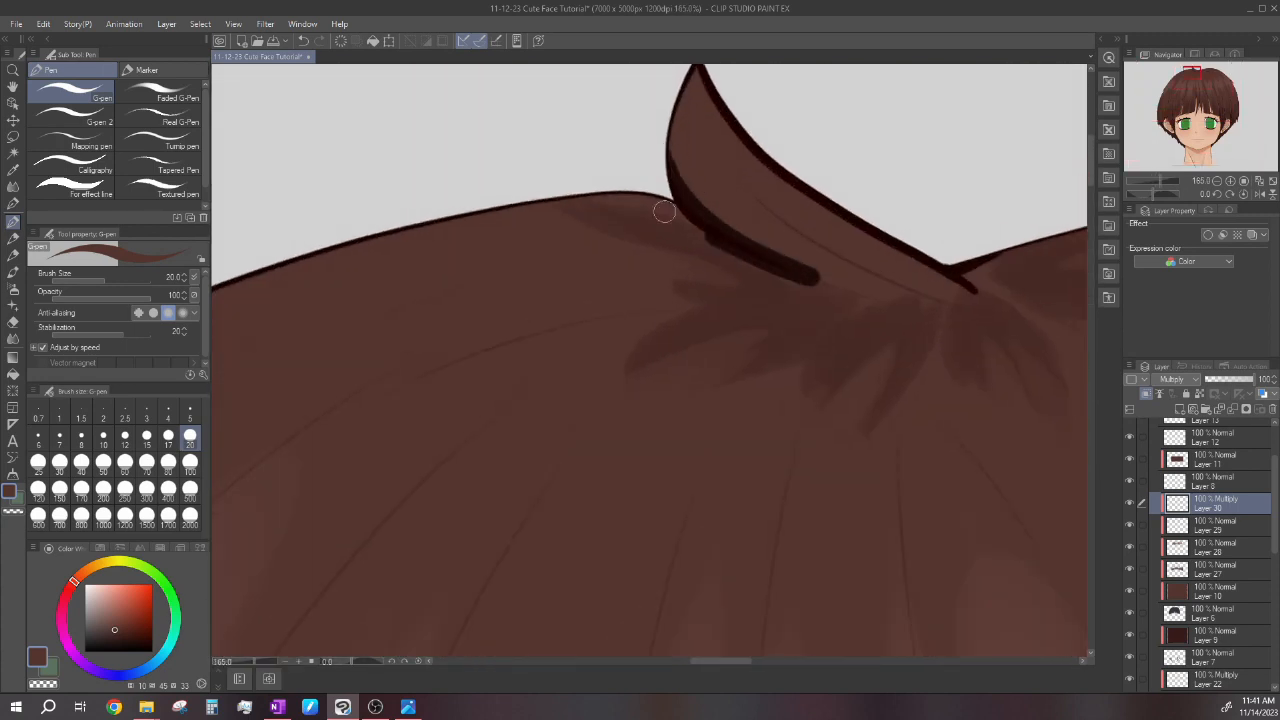
drag(660, 209, 560, 193)
mouse_move(661, 146)
mouse_down()
mouse_move(696, 196)
mouse_move(815, 278)
mouse_up()
drag(690, 236, 508, 197)
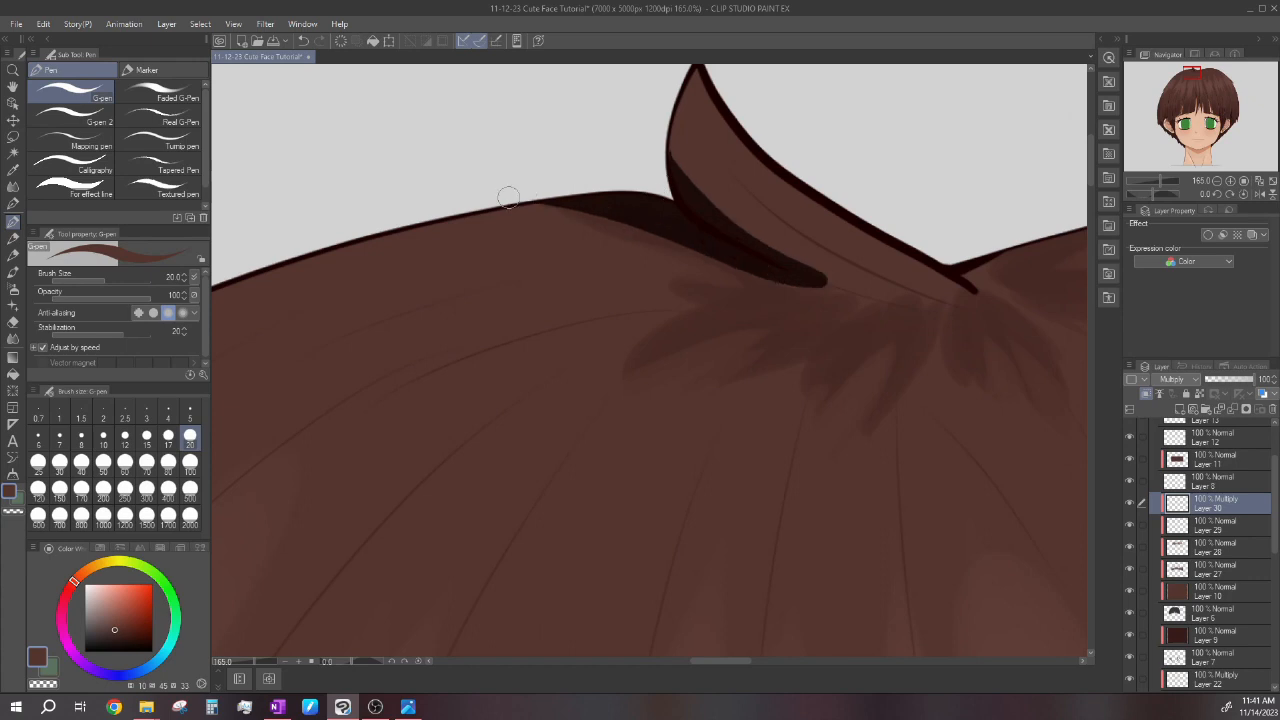
Check the shading on the whole head, and add a new Normal layer between Layer 29 and the Multiply layer.
scroll(509, 203, down, 7)
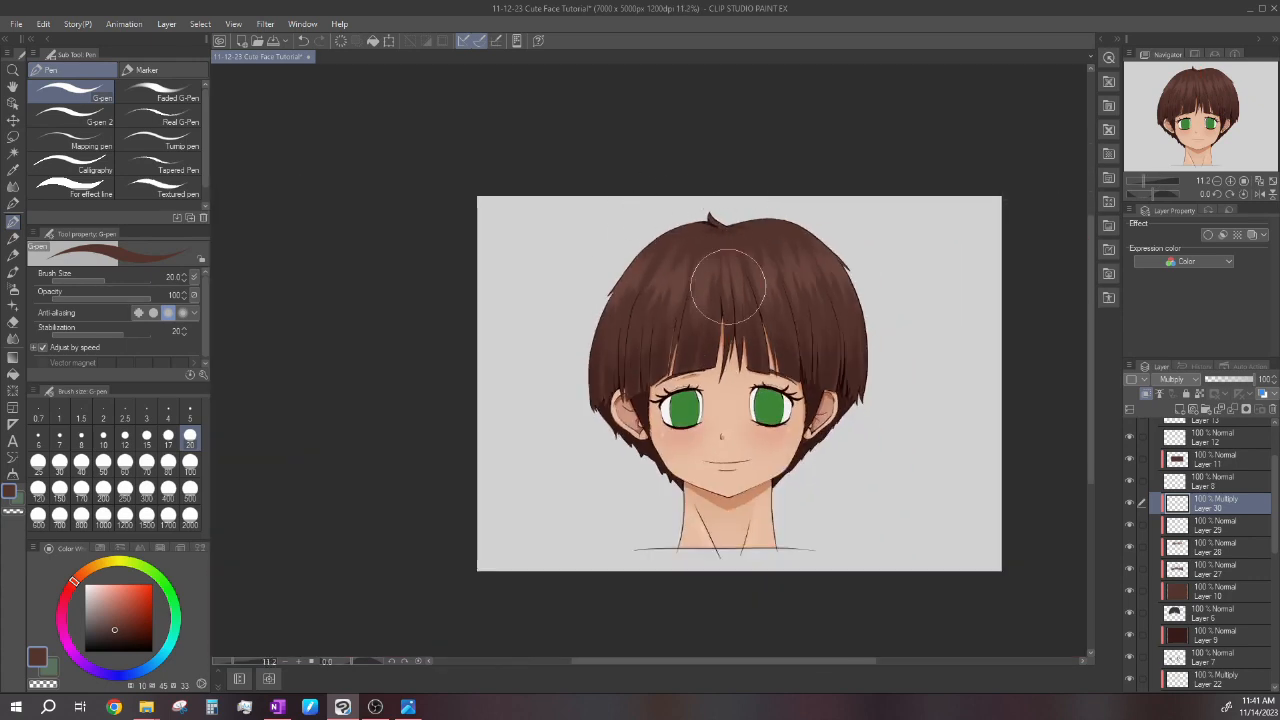
scroll(830, 300, down, 1)
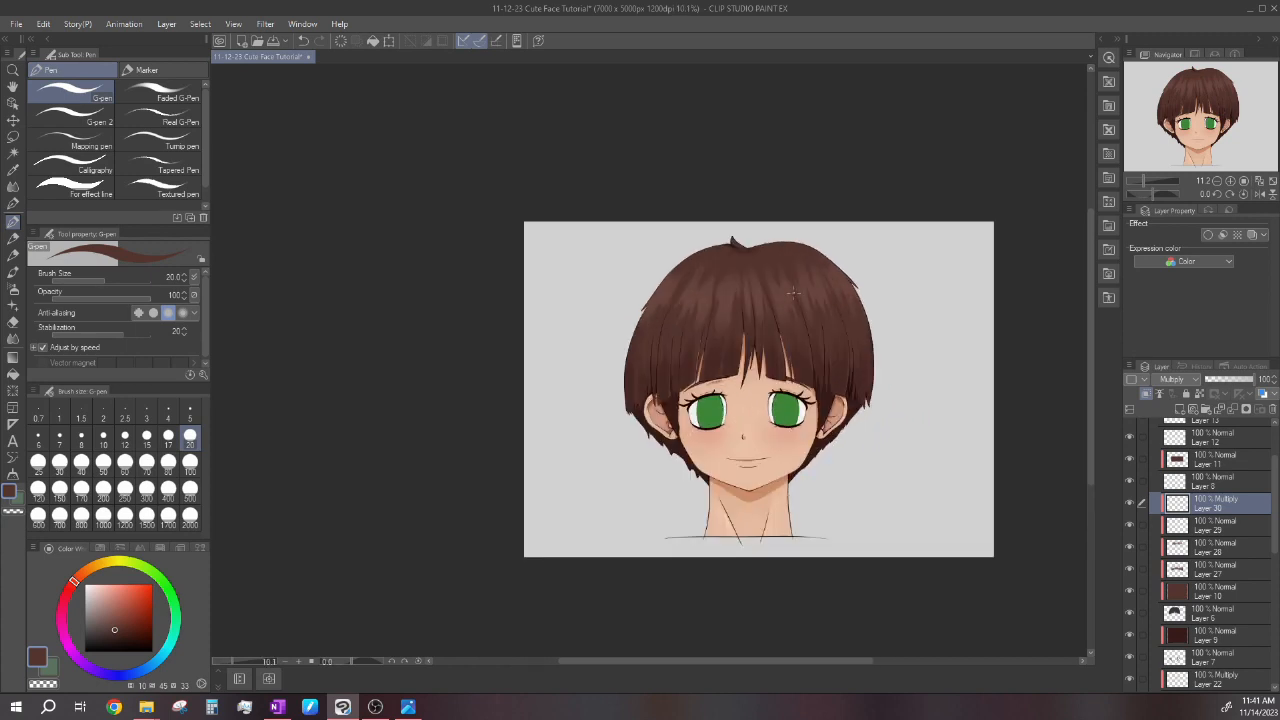
scroll(797, 361, down, 2)
scroll(808, 322, up, 3)
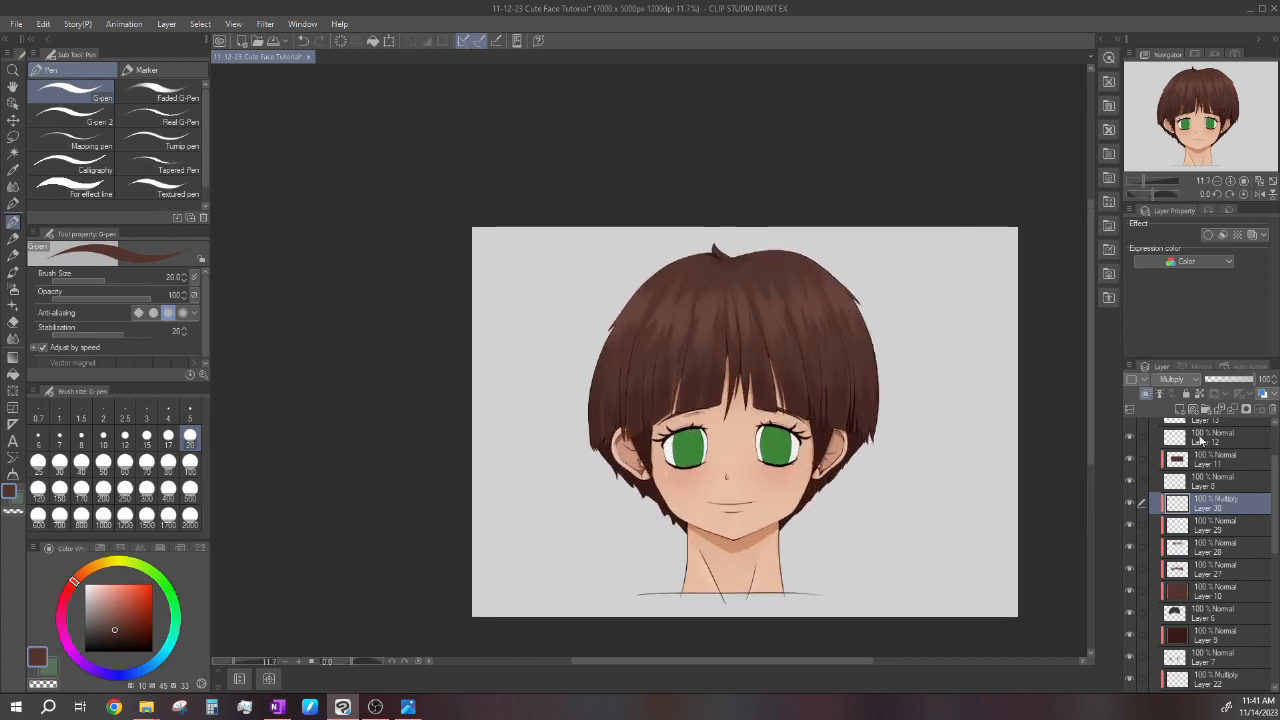
scroll(833, 347, down, 4)
scroll(840, 352, up, 6)
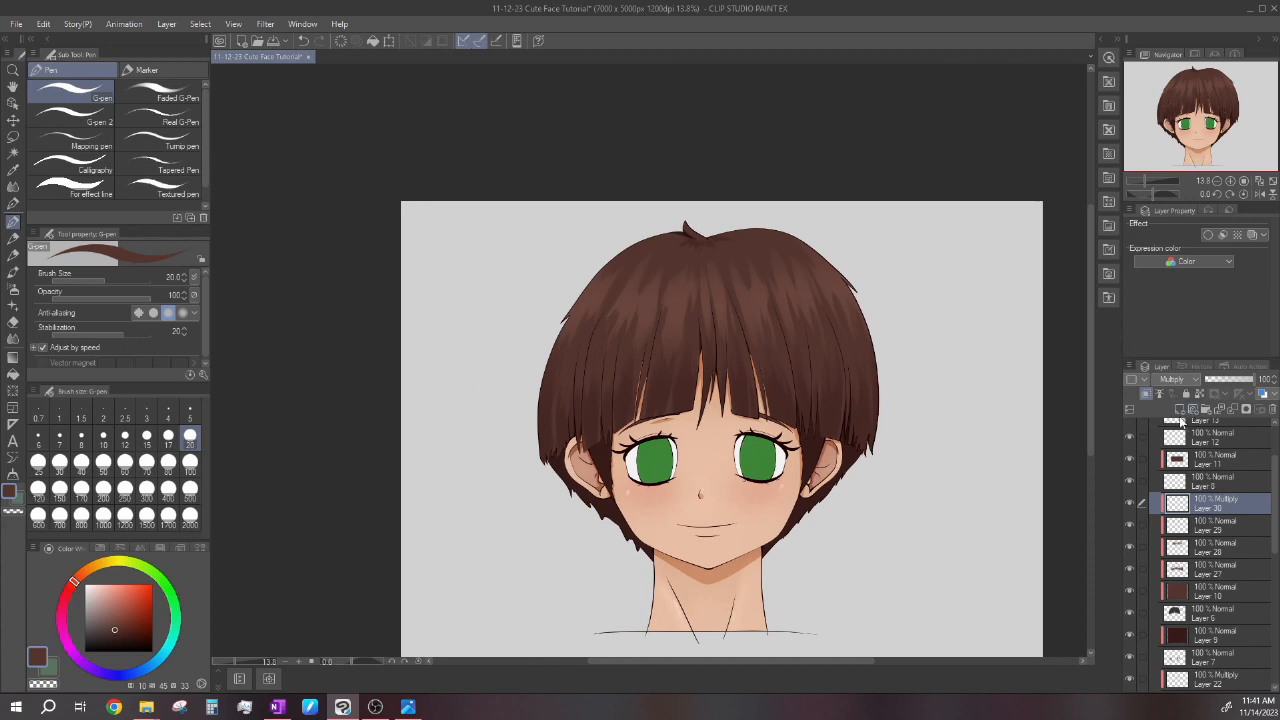
click(1215, 527)
click(1180, 409)
Choose a lighter, muted brown for the hair, with hue 16, saturation 30 and value 52.
scroll(578, 325, up, 5)
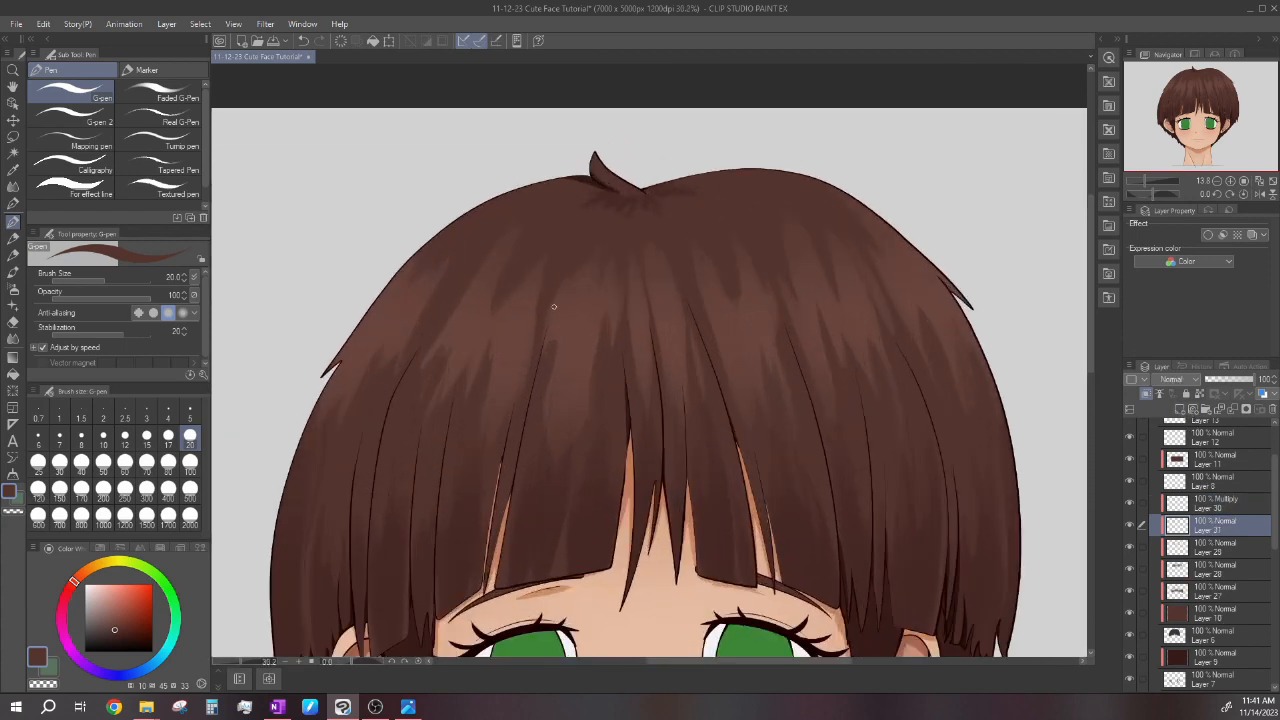
scroll(579, 333, down, 2)
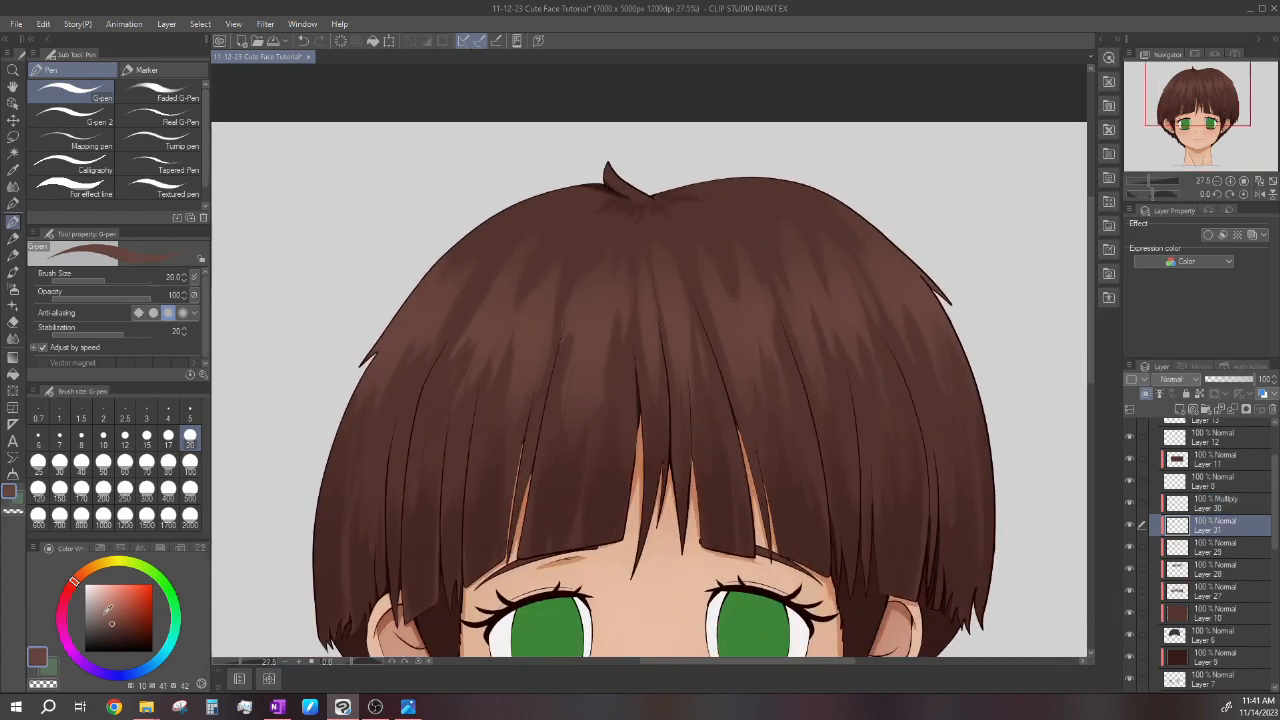
click(104, 616)
drag(77, 585, 80, 579)
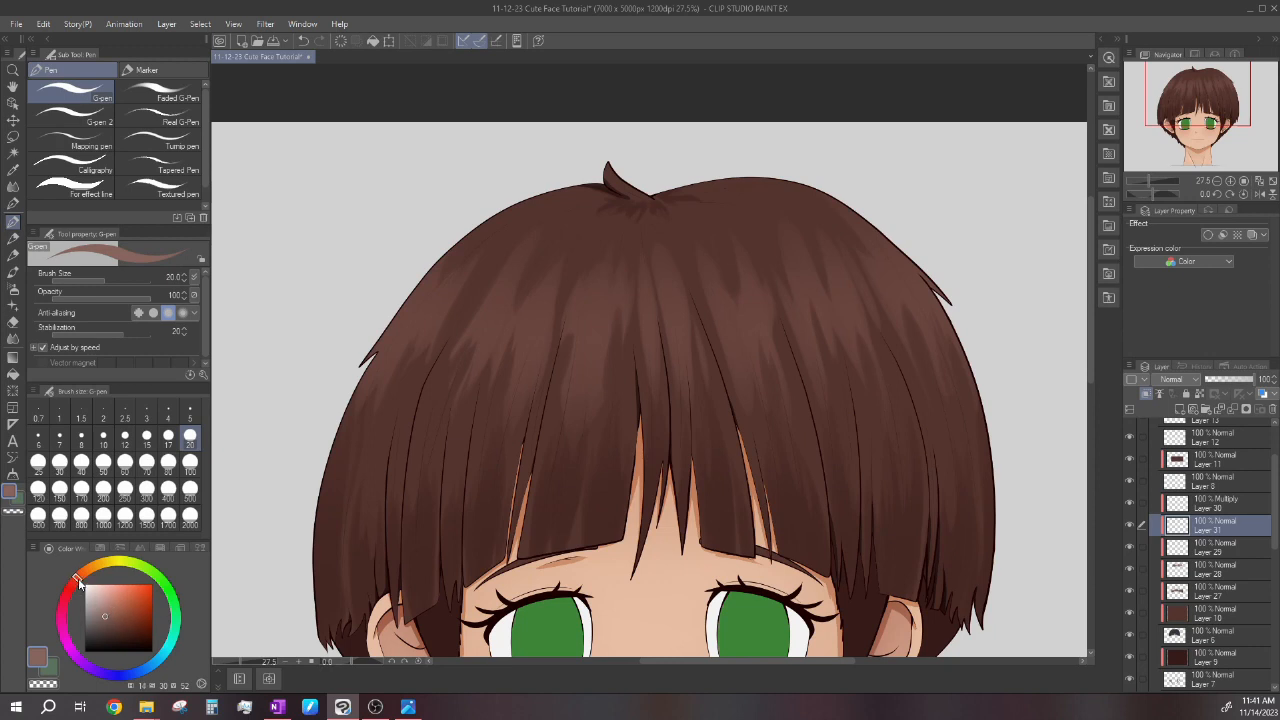
Switch to the HARD SHADOW airbrush at size 50 and frame the upper left of the hair for painting.
click(13, 289)
scroll(649, 390, down, 1)
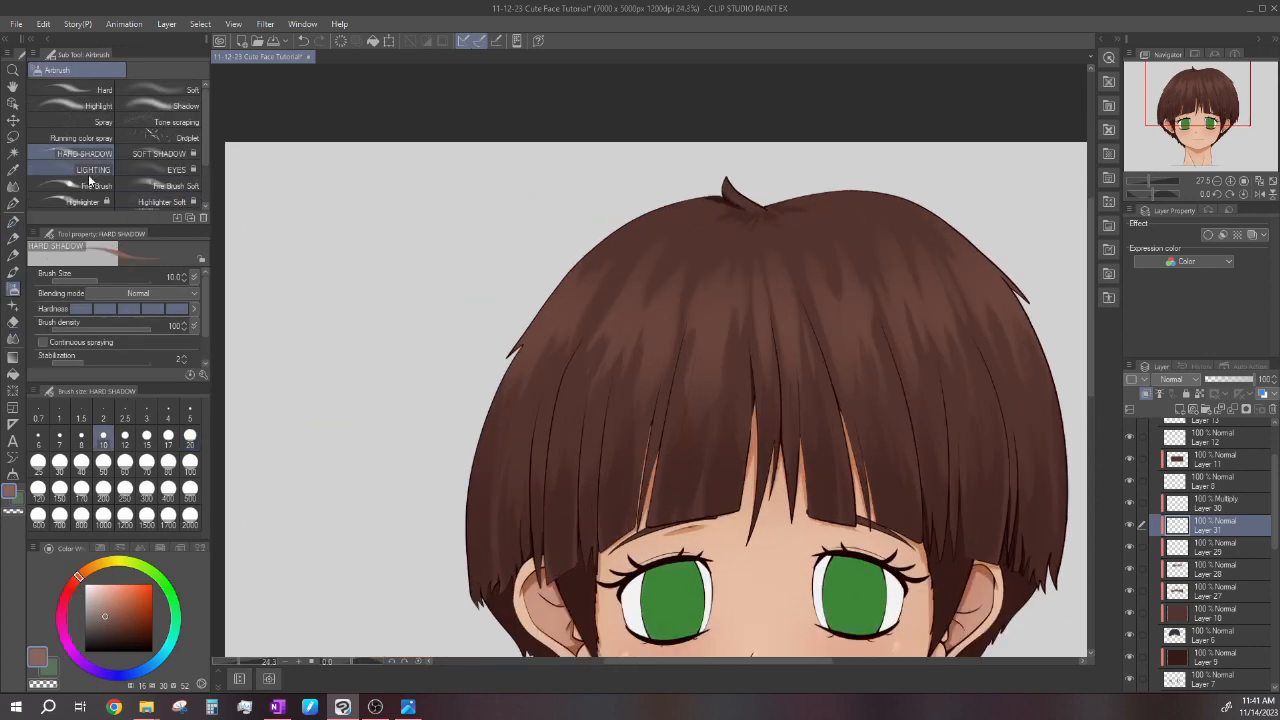
click(103, 461)
scroll(649, 309, up, 5)
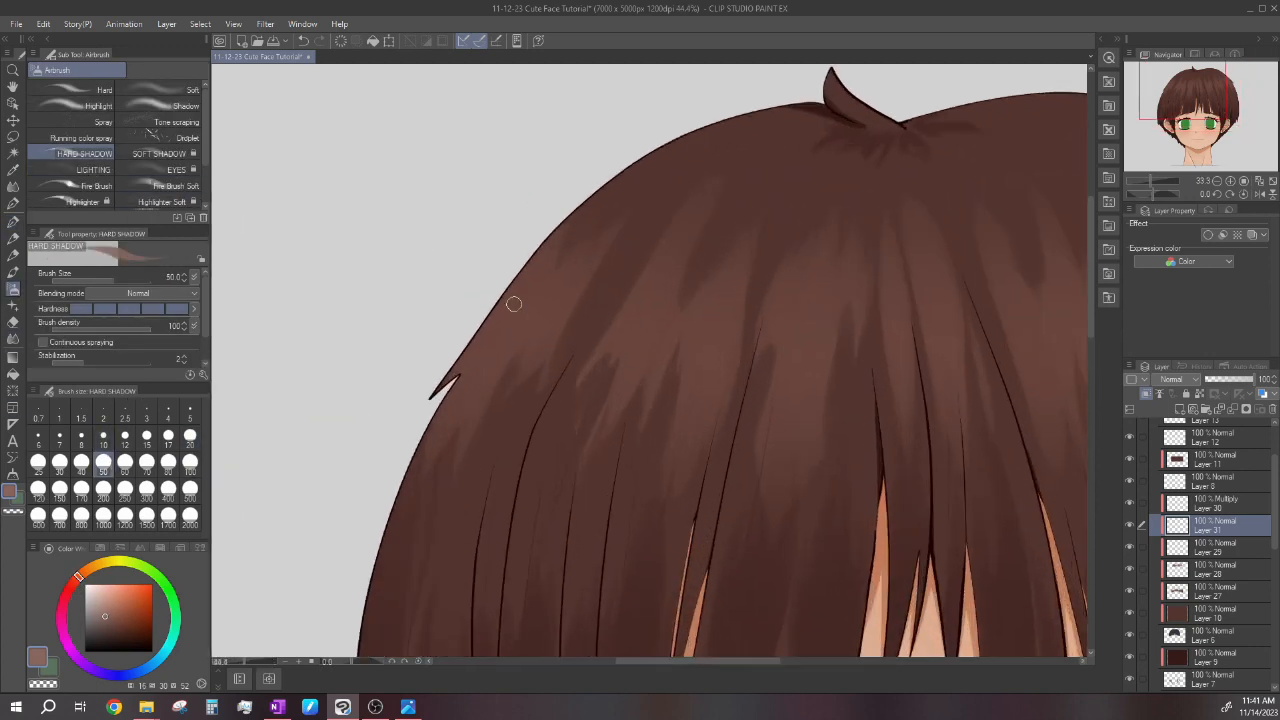
Try a light, muted brown highlight stroke along the upper left of the hair.
drag(505, 313, 498, 336)
scroll(545, 298, down, 8)
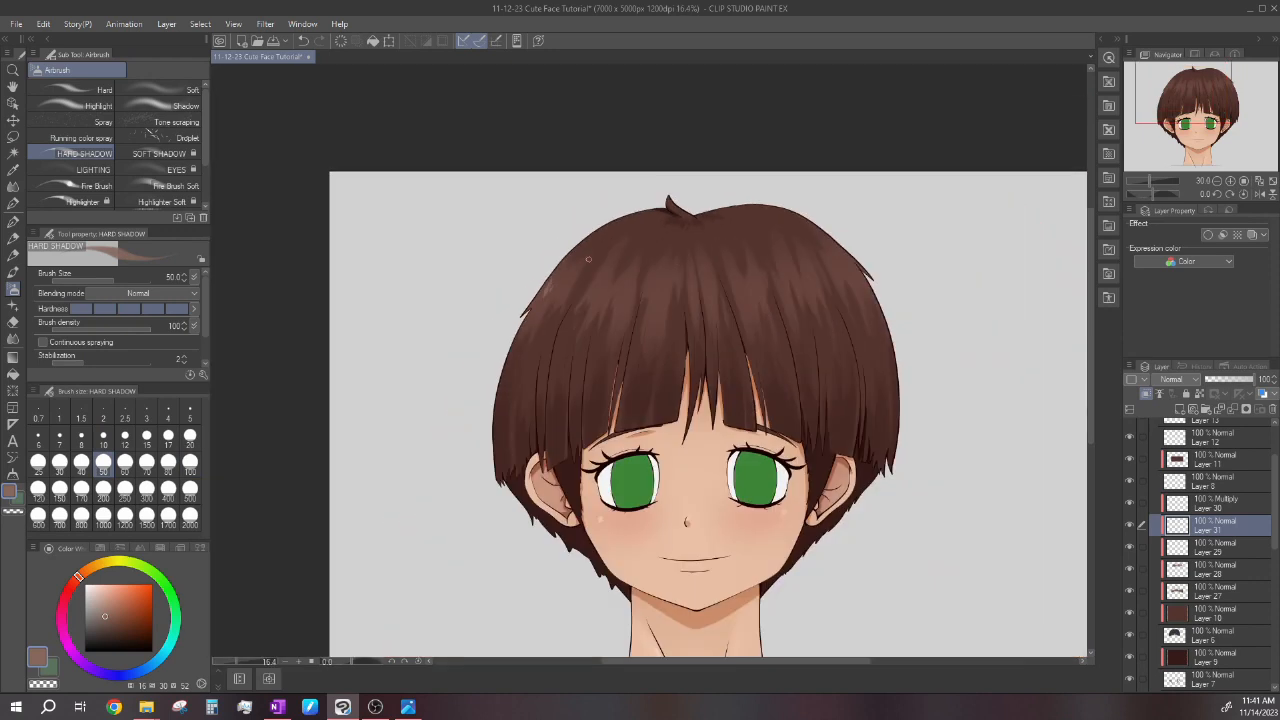
scroll(600, 259, up, 4)
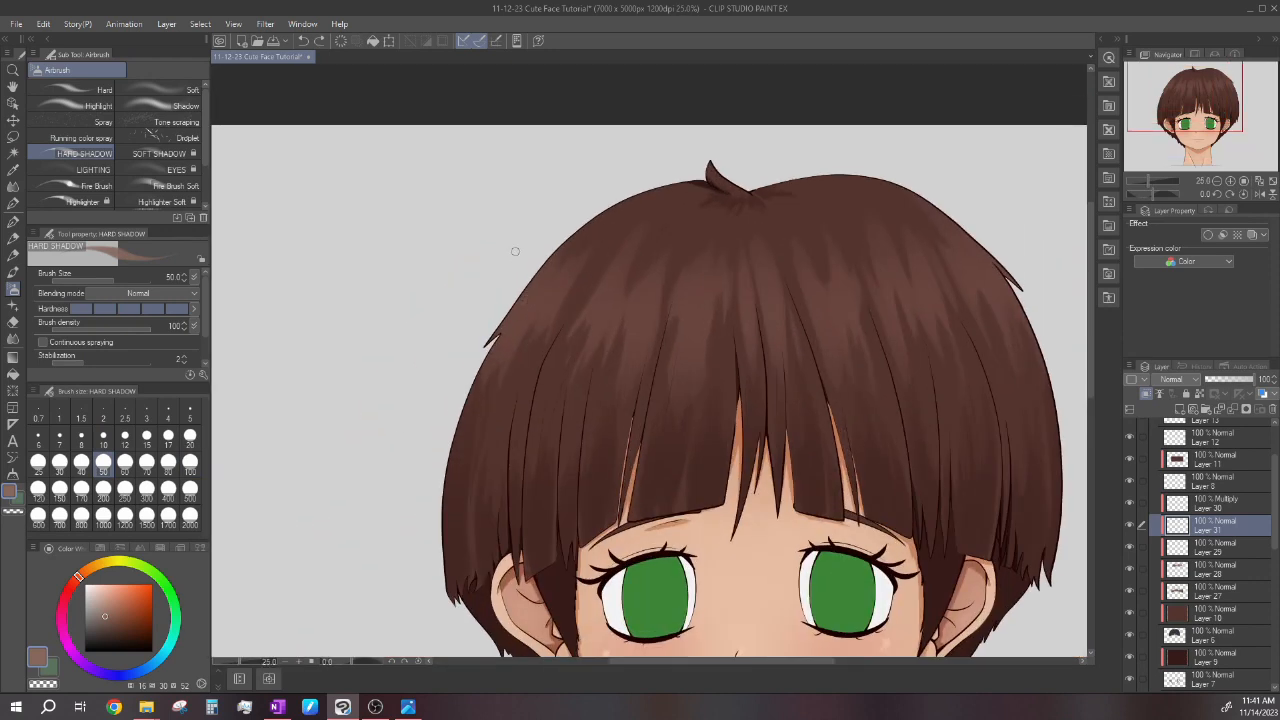
scroll(548, 256, up, 4)
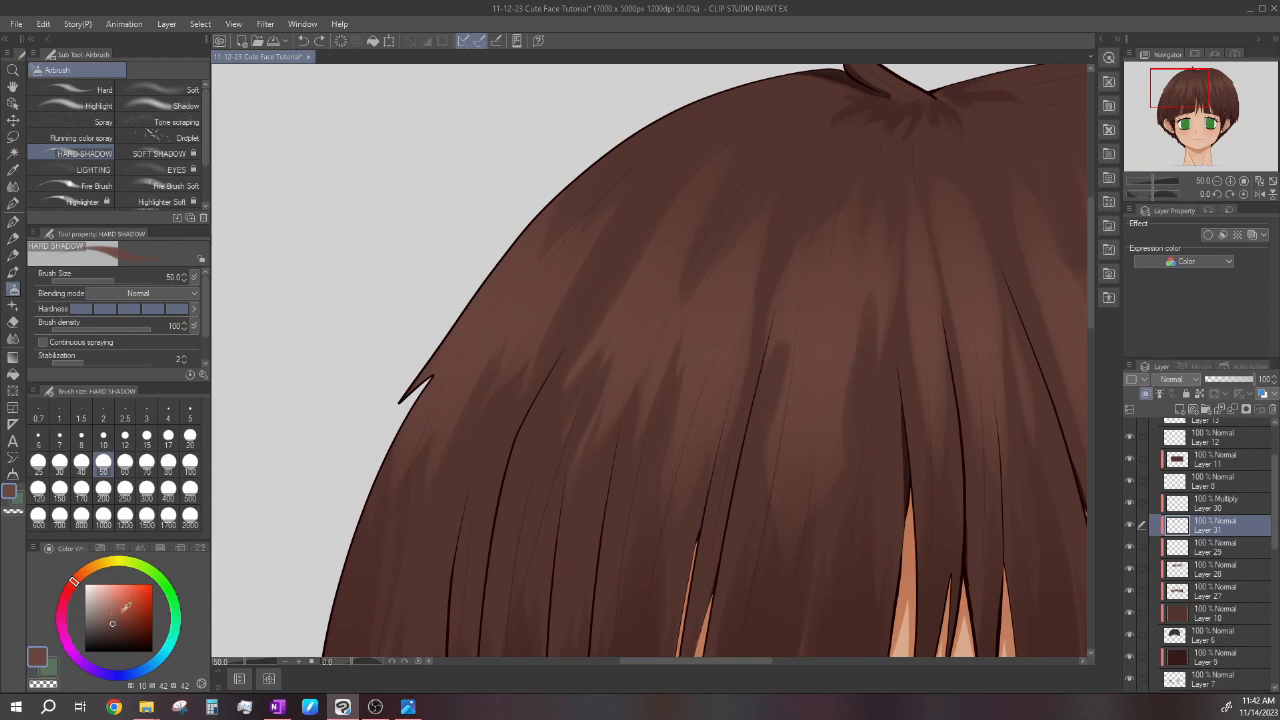
Pick a redder brown with hue 10, saturation 38 and value 49, and paint soft highlight strokes between the upper left strands.
click(112, 615)
drag(476, 333, 524, 278)
drag(663, 364, 708, 297)
scroll(717, 287, down, 6)
scroll(866, 260, up, 1)
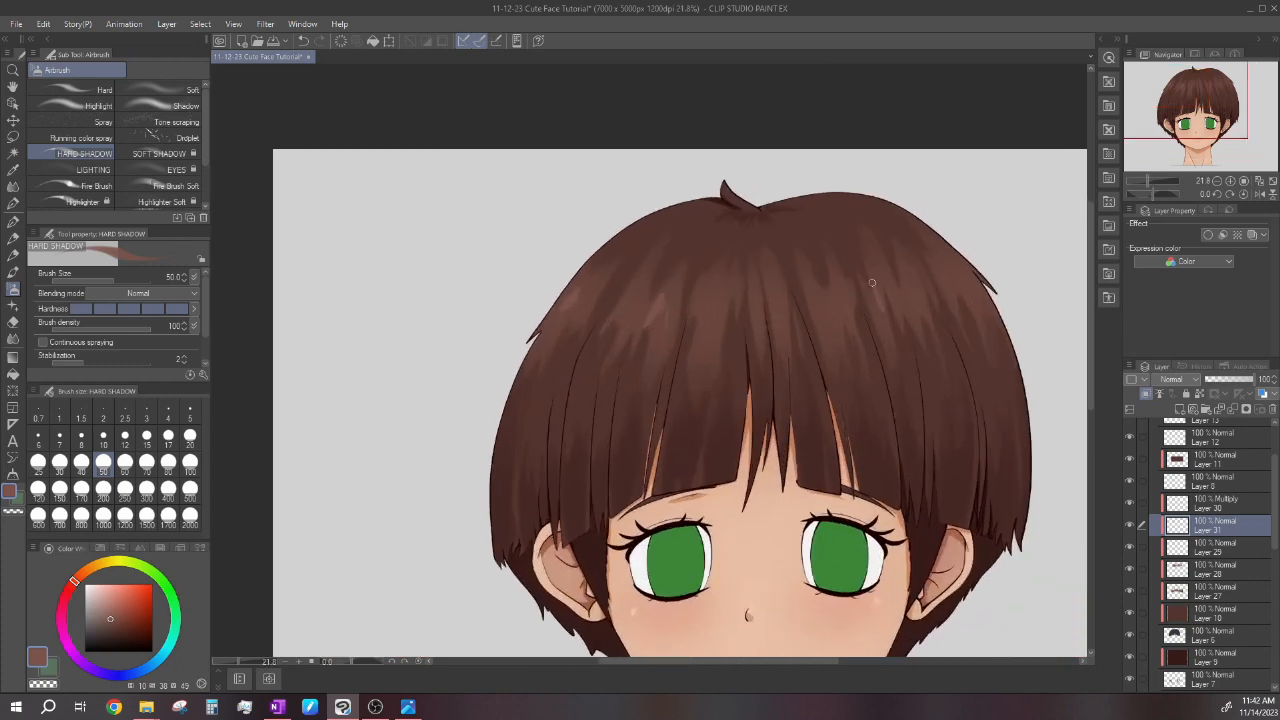
Check the highlights on the whole head and save the illustration.
scroll(860, 285, down, 2)
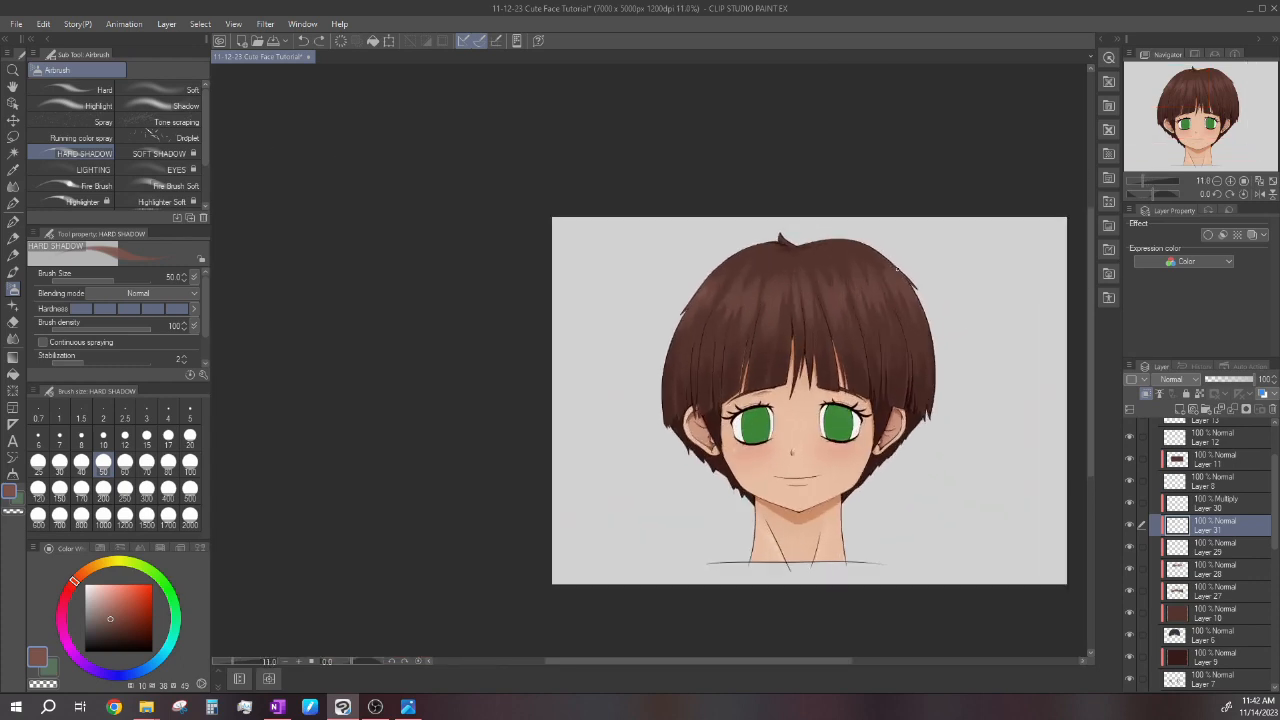
scroll(764, 361, down, 2)
scroll(826, 291, up, 2)
scroll(803, 349, down, 1)
scroll(880, 385, up, 1)
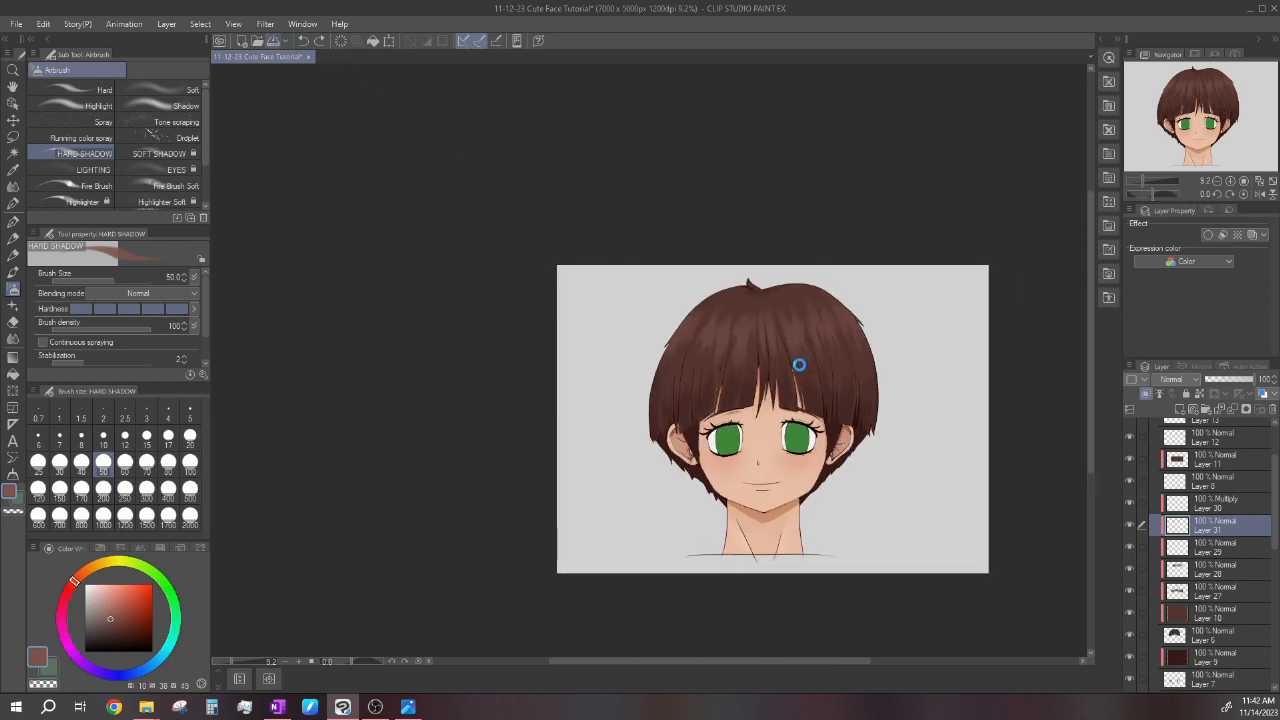
scroll(799, 364, down, 2)
scroll(810, 380, up, 2)
scroll(825, 395, down, 1)
scroll(841, 407, up, 1)
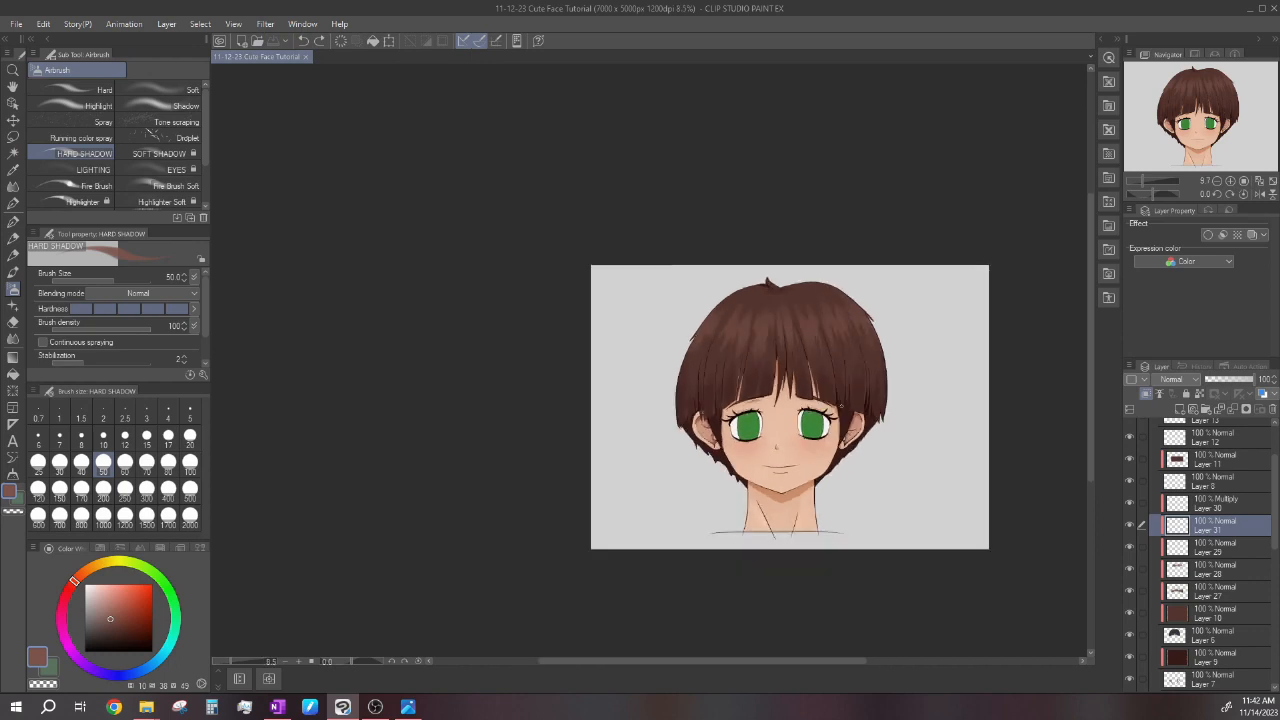
scroll(841, 407, up, 2)
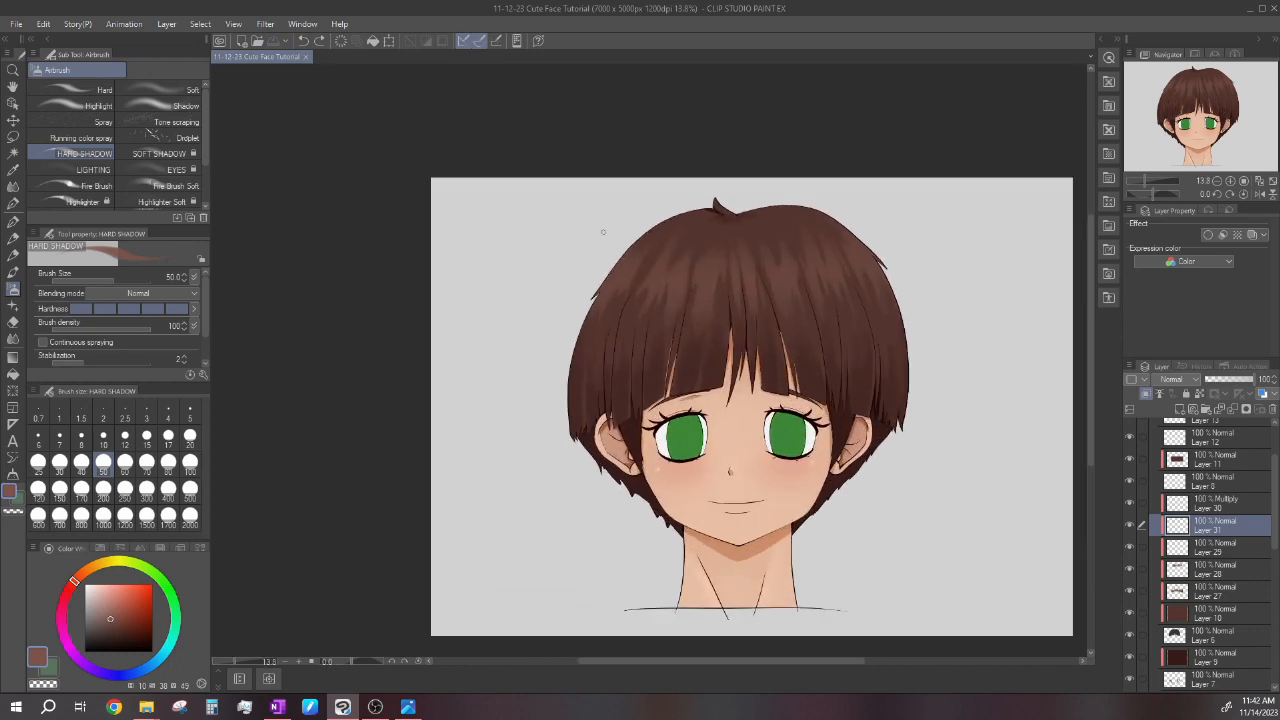
scroll(770, 354, down, 1)
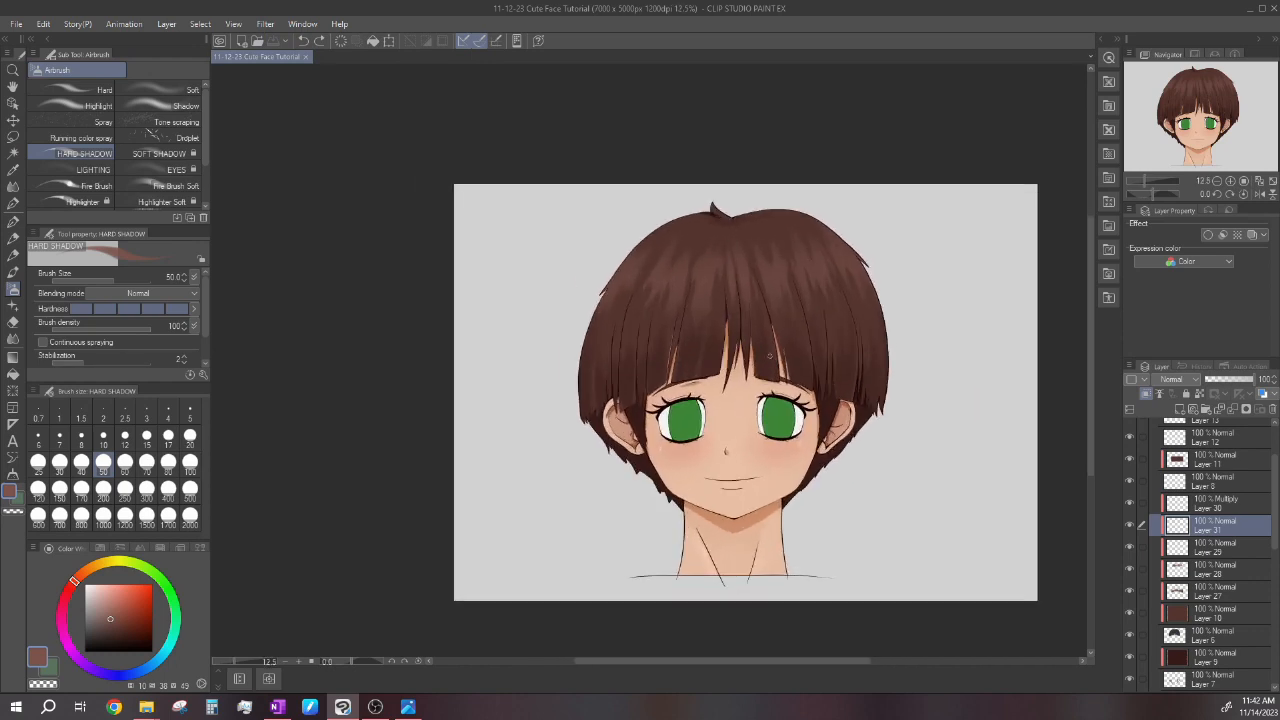
scroll(770, 354, down, 1)
scroll(791, 332, up, 1)
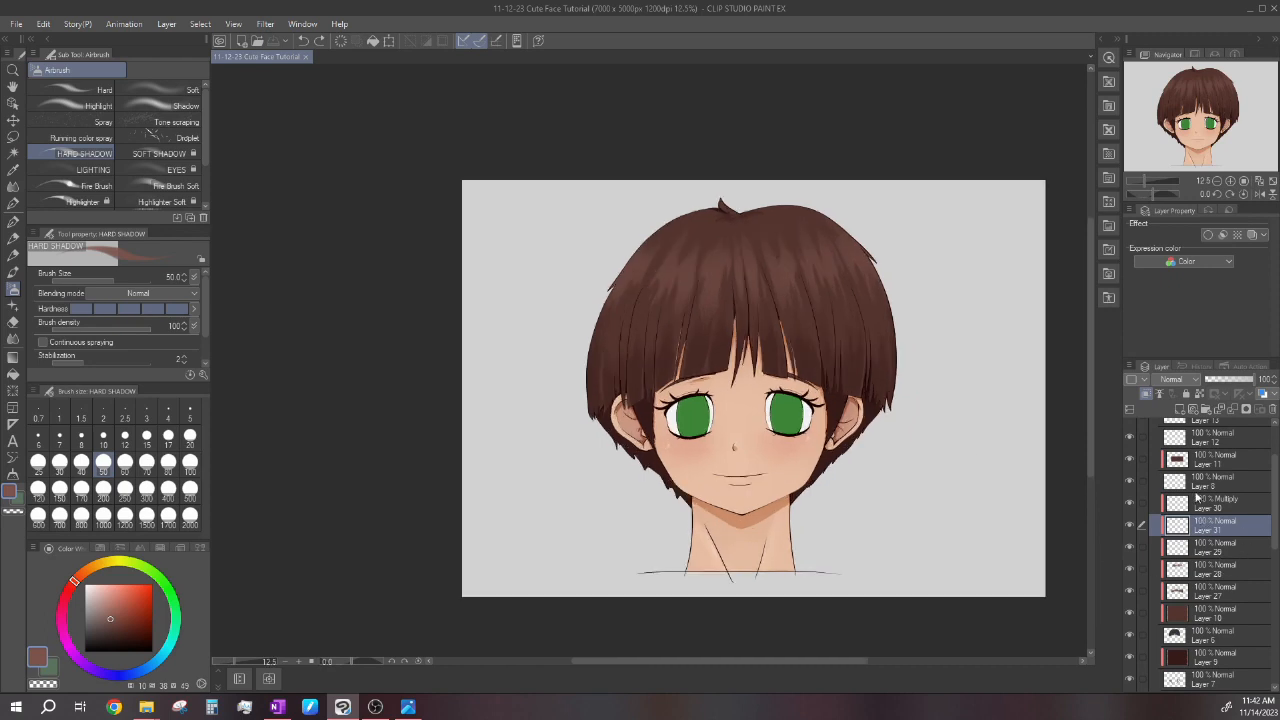
Check Layer 7 by toggling its visibility, and add a Normal clipping layer directly above Layer 9, the dark back hair.
scroll(1210, 477, down, 1)
click(1212, 597)
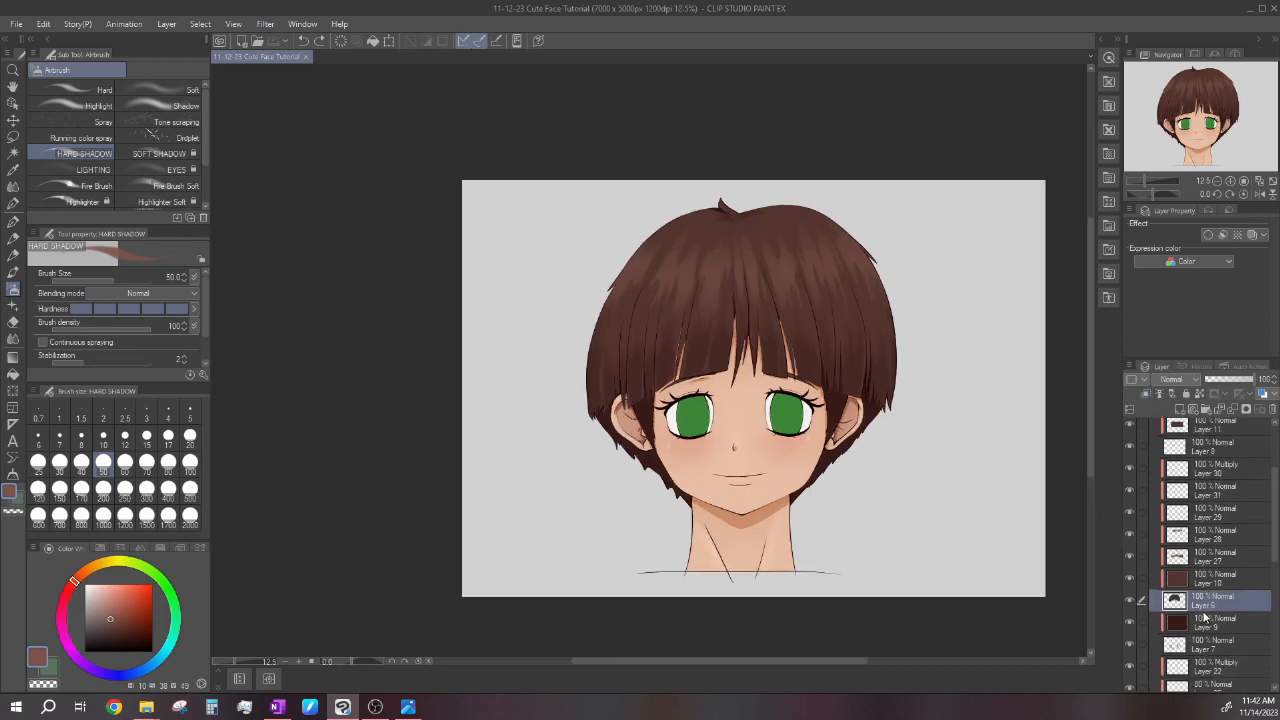
click(1207, 619)
scroll(1207, 619, down, 1)
click(1131, 593)
click(1131, 593)
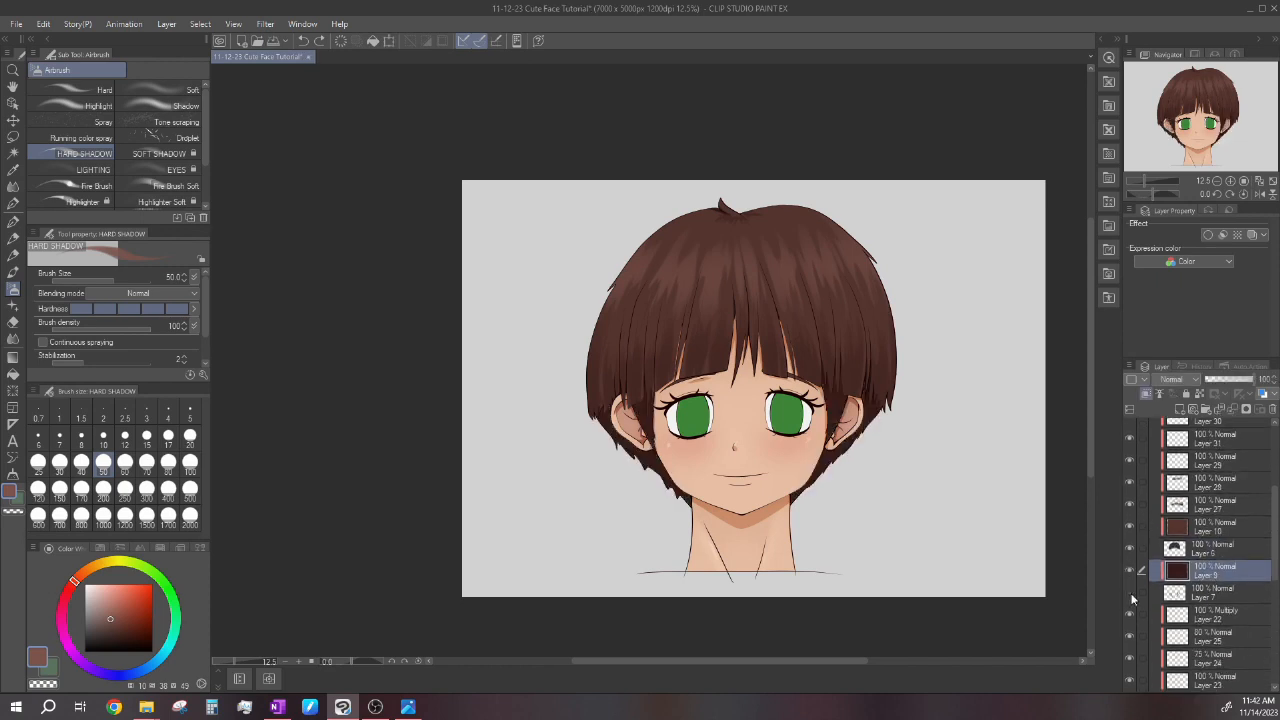
click(1178, 414)
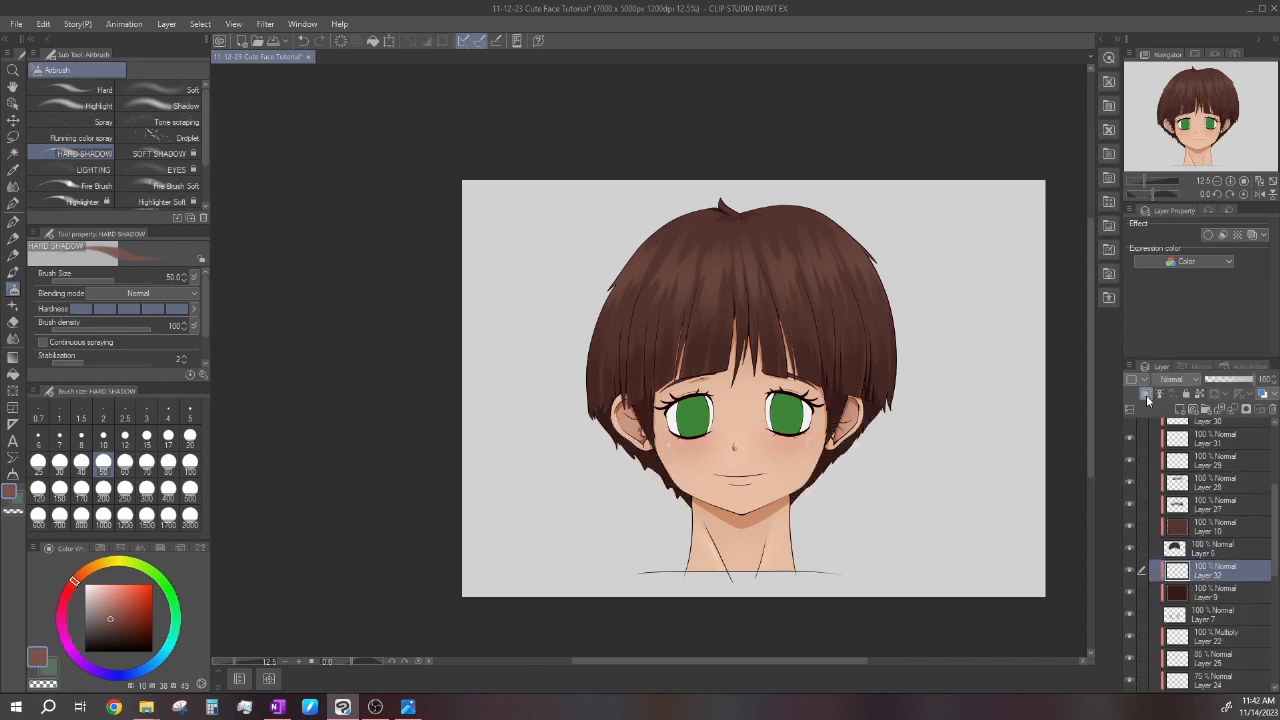
Shade the back hair around both ears with the HARD SHADOW airbrush at size 150 in dark brown, hue 5, saturation 62, value 19.
scroll(776, 478, up, 2)
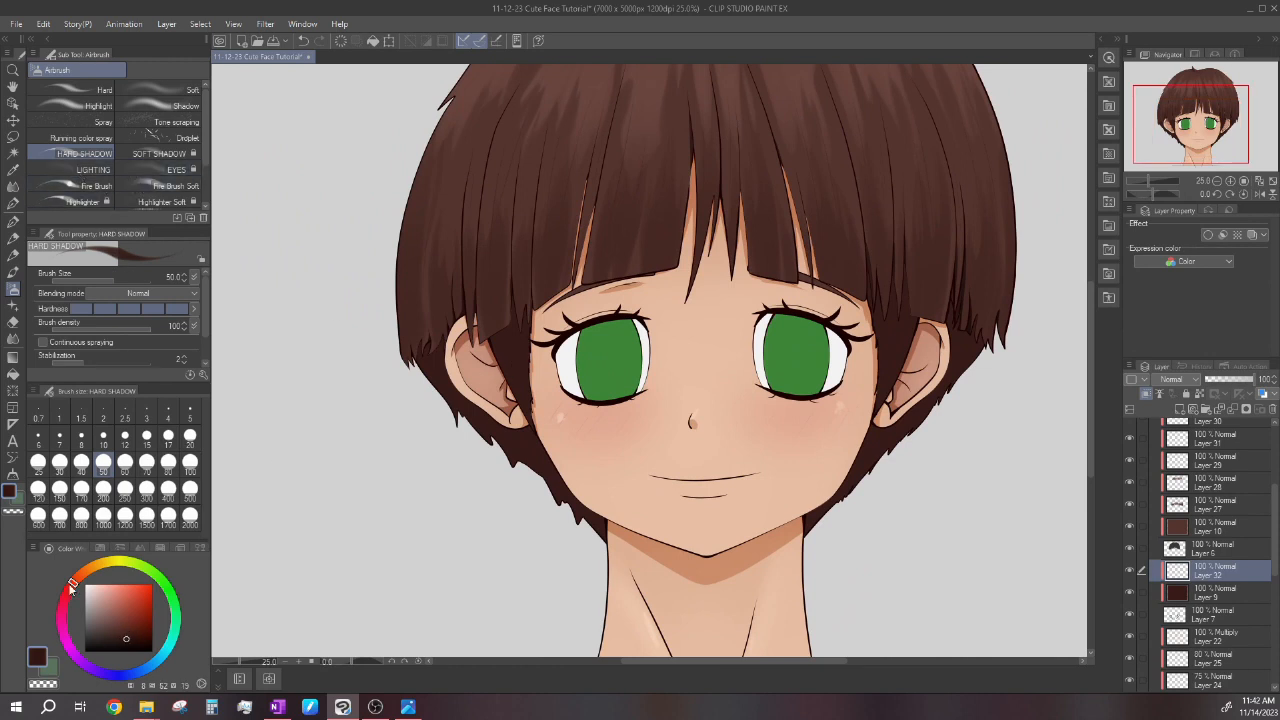
click(190, 461)
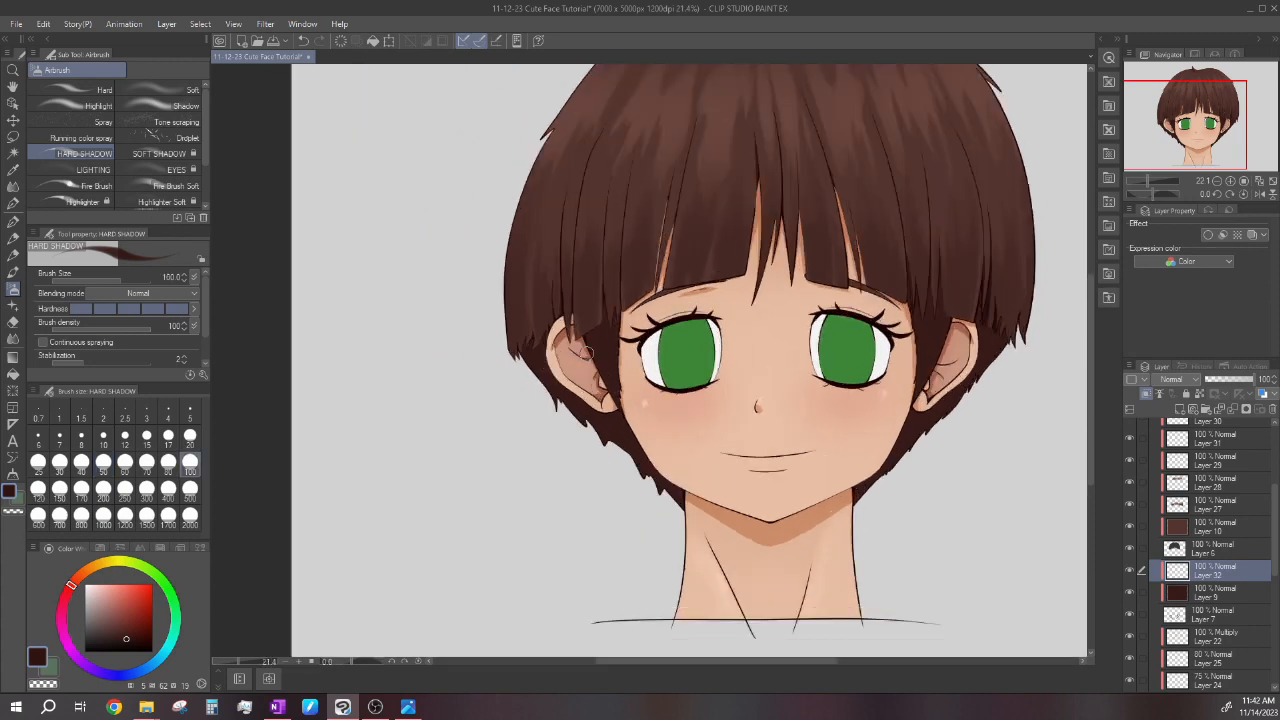
click(60, 488)
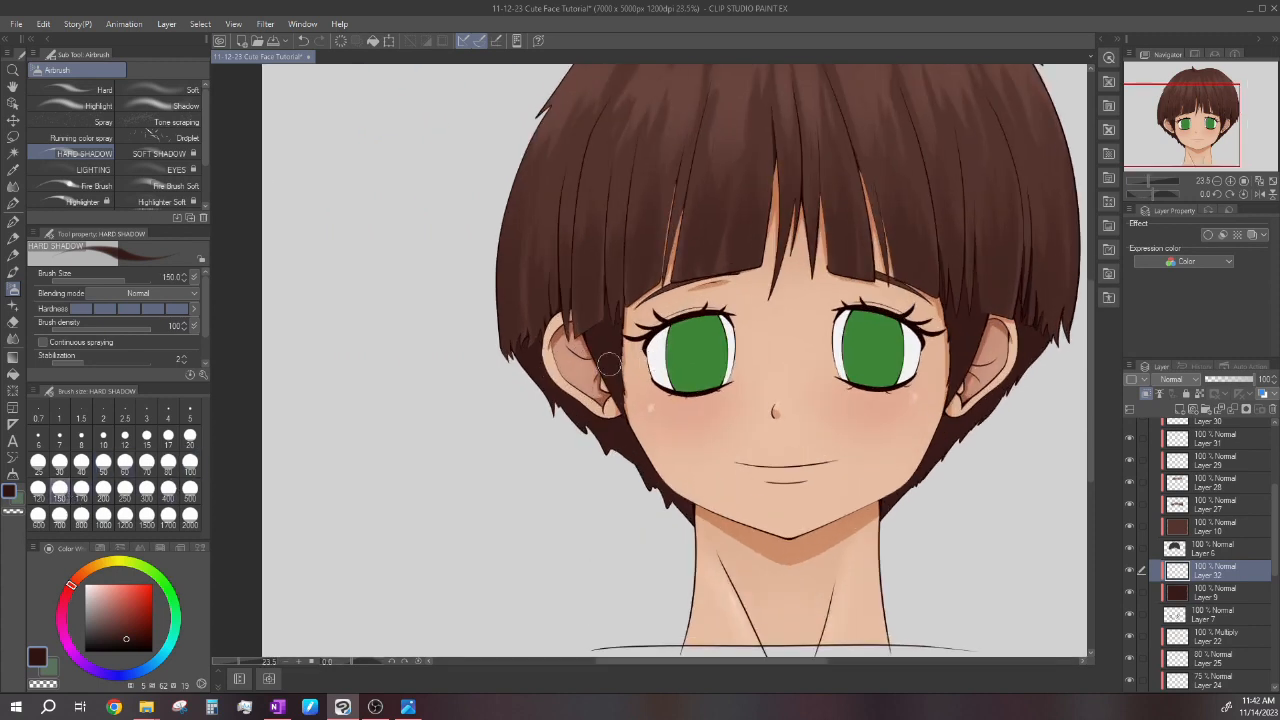
scroll(598, 352, up, 1)
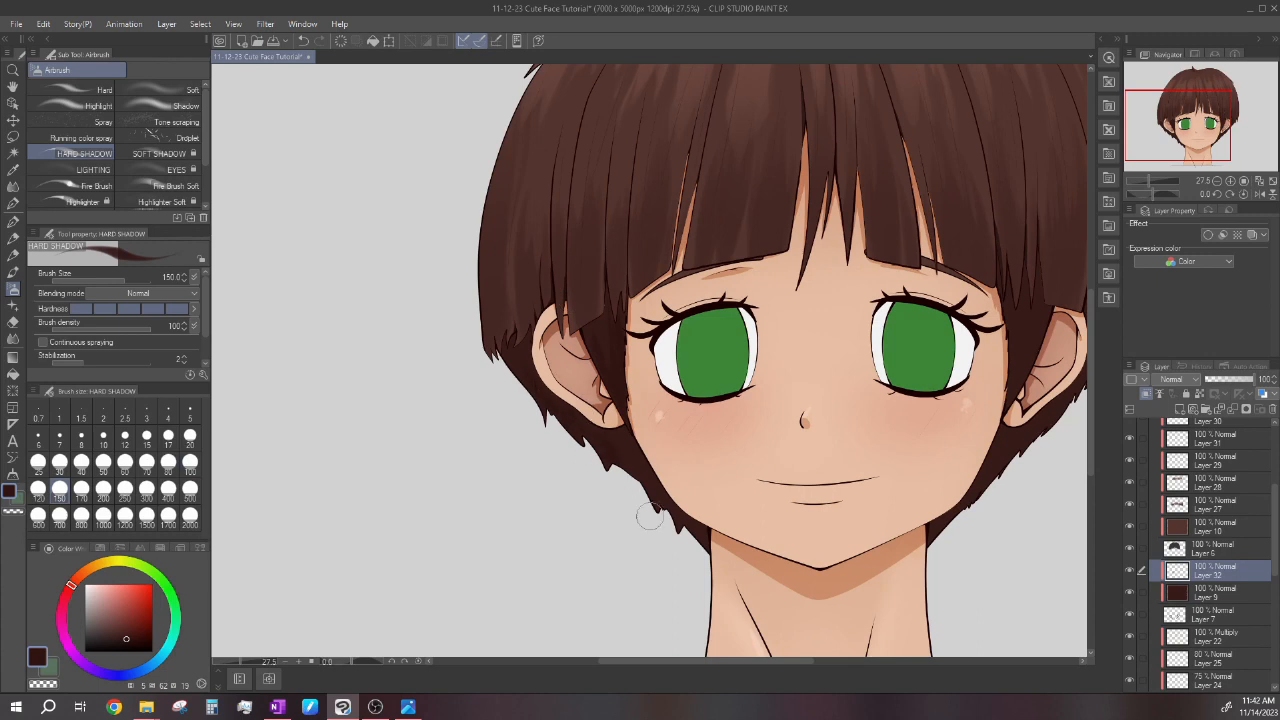
scroll(530, 380, down, 2)
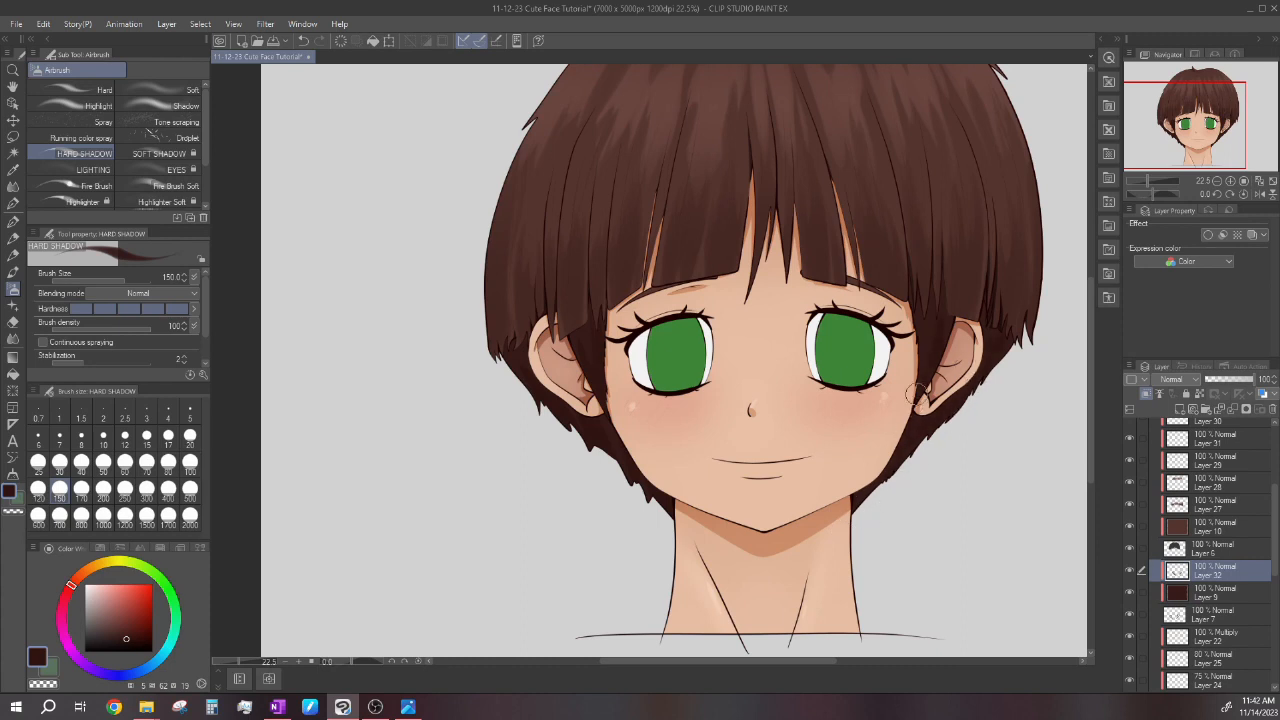
scroll(925, 315, up, 3)
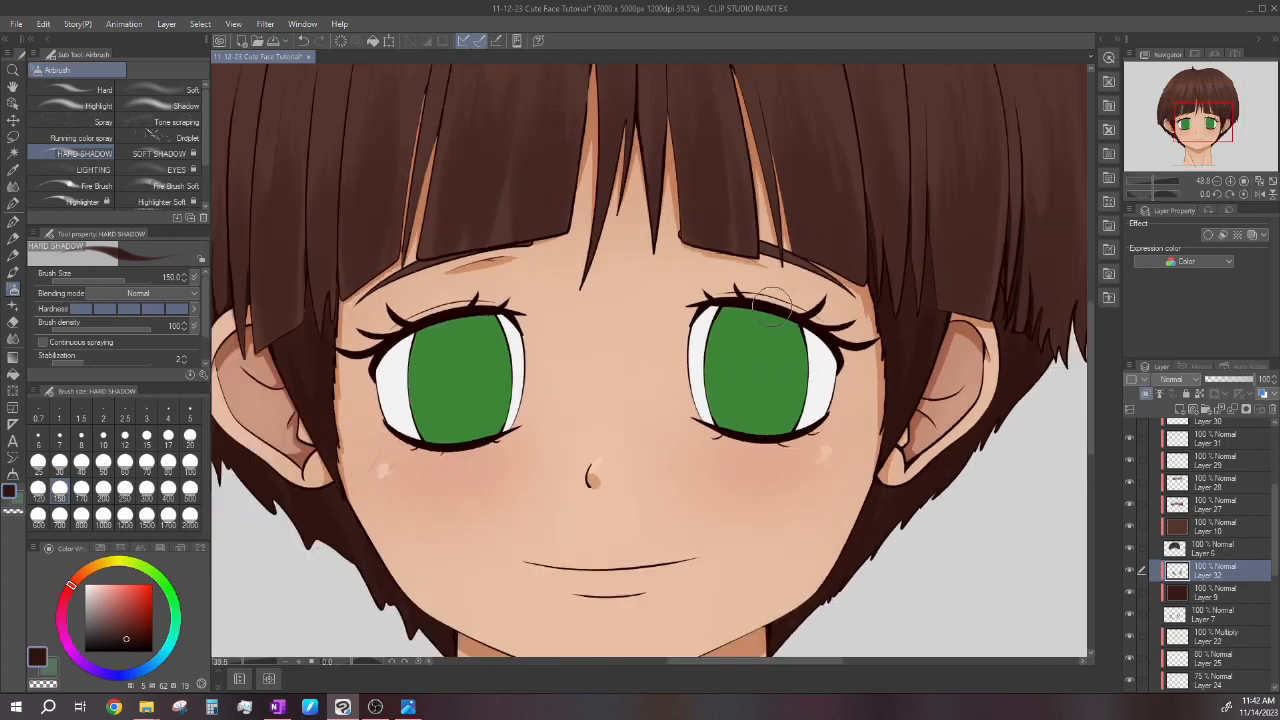
scroll(770, 300, down, 3)
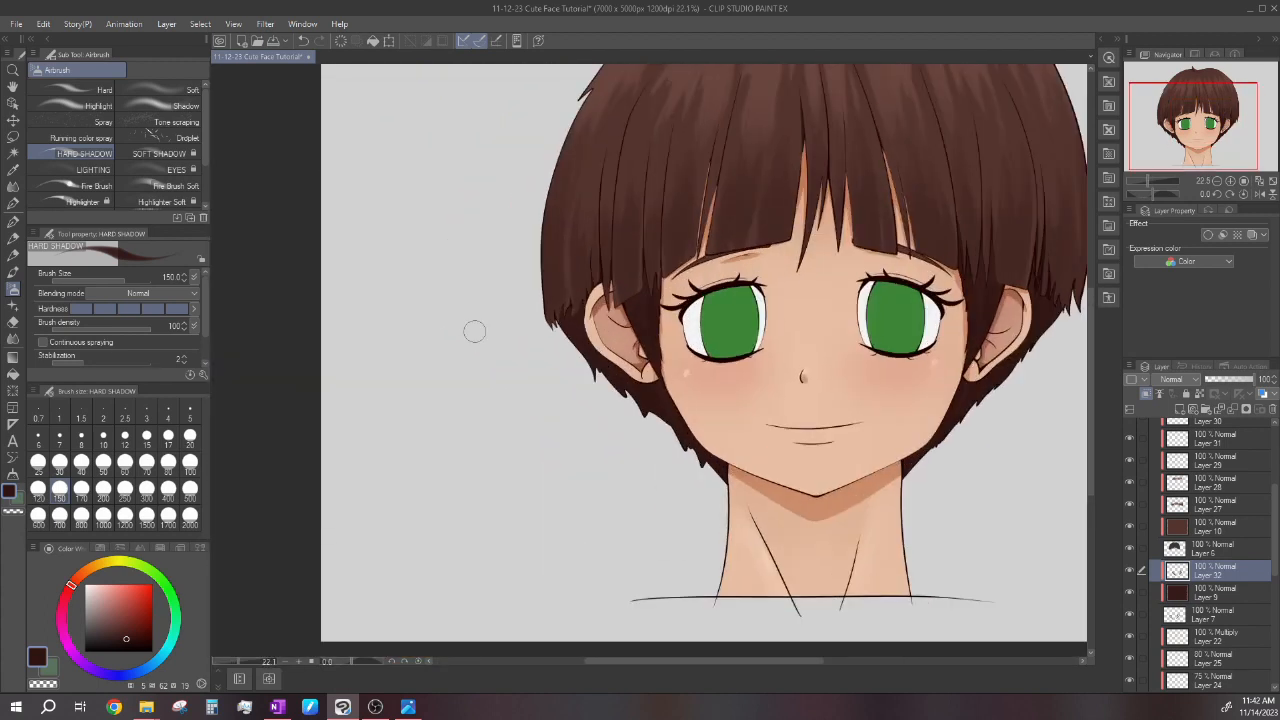
Add a Normal clipping layer above Layer 32 and paint fine strands in the back hair with the airbrush at size 10.
click(1178, 409)
scroll(527, 317, up, 3)
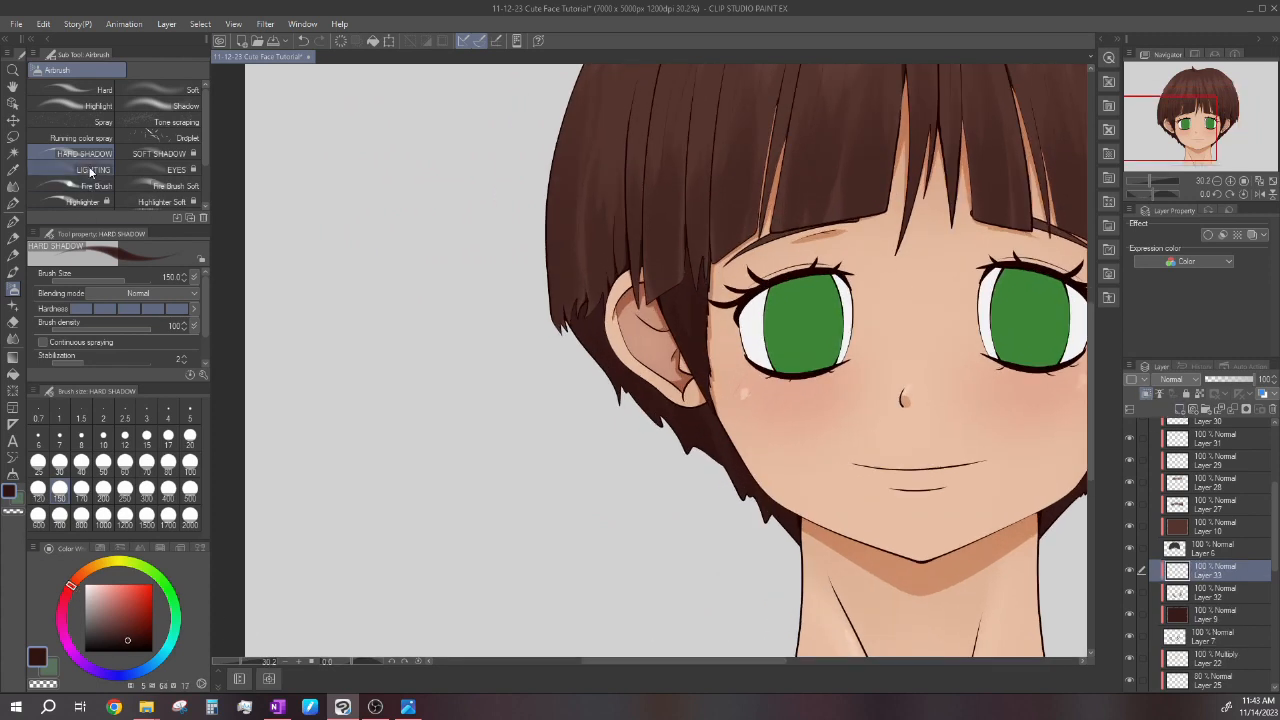
click(103, 437)
scroll(594, 348, up, 1)
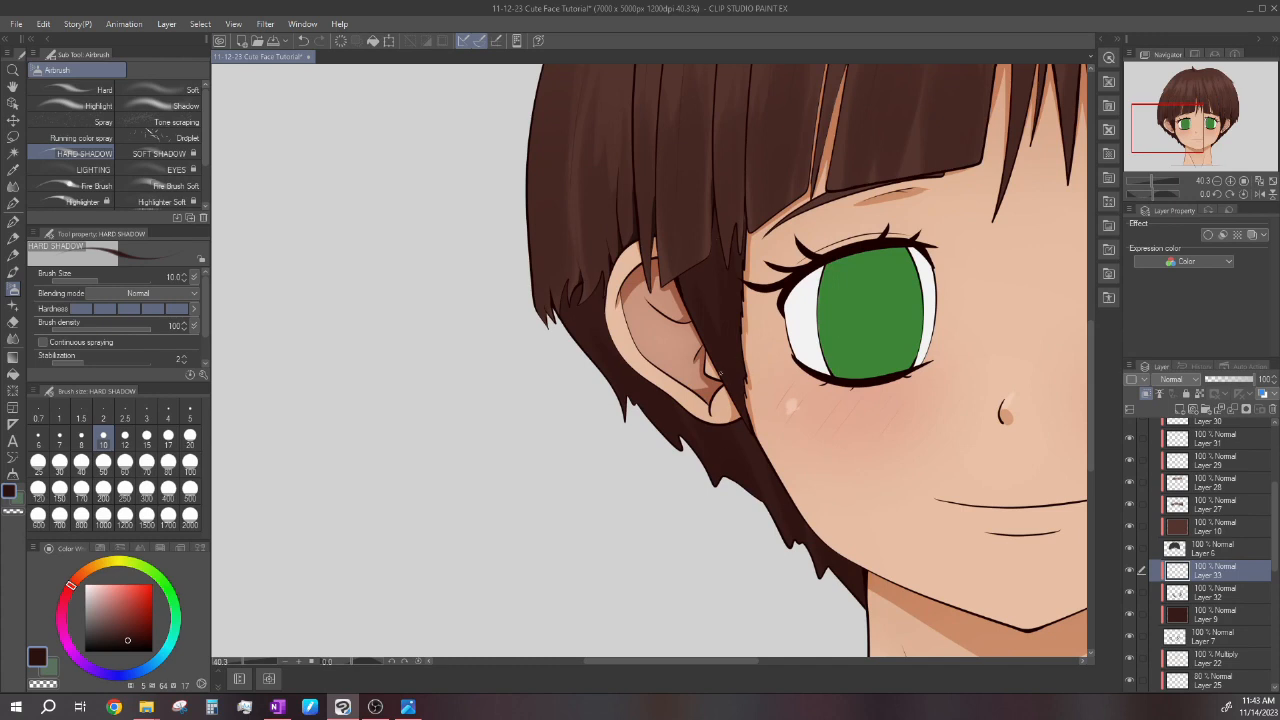
scroll(728, 387, down, 2)
scroll(728, 387, up, 1)
drag(1040, 260, 812, 262)
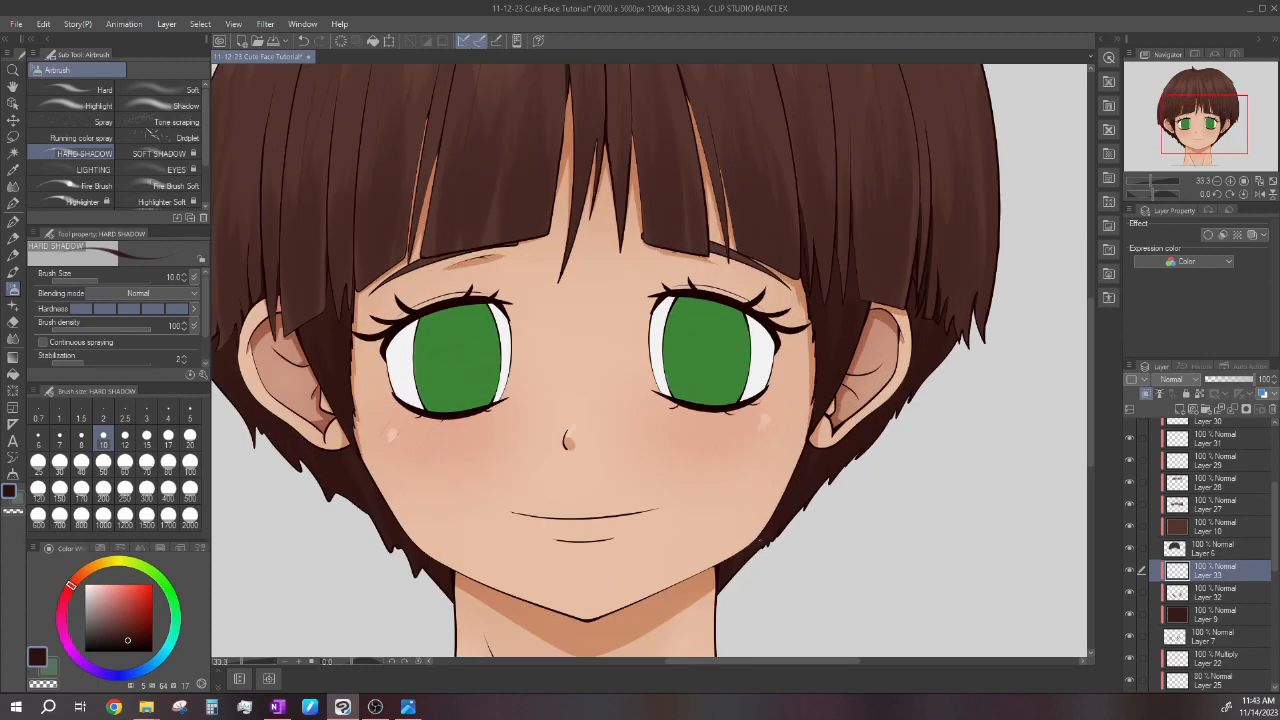
scroll(851, 385, down, 2)
scroll(435, 335, up, 1)
Add a Multiply clipping layer above Layer 33 and switch to the G-pen at size 20.
click(1180, 409)
click(1147, 395)
scroll(652, 279, up, 2)
key(p)
scroll(594, 370, up, 4)
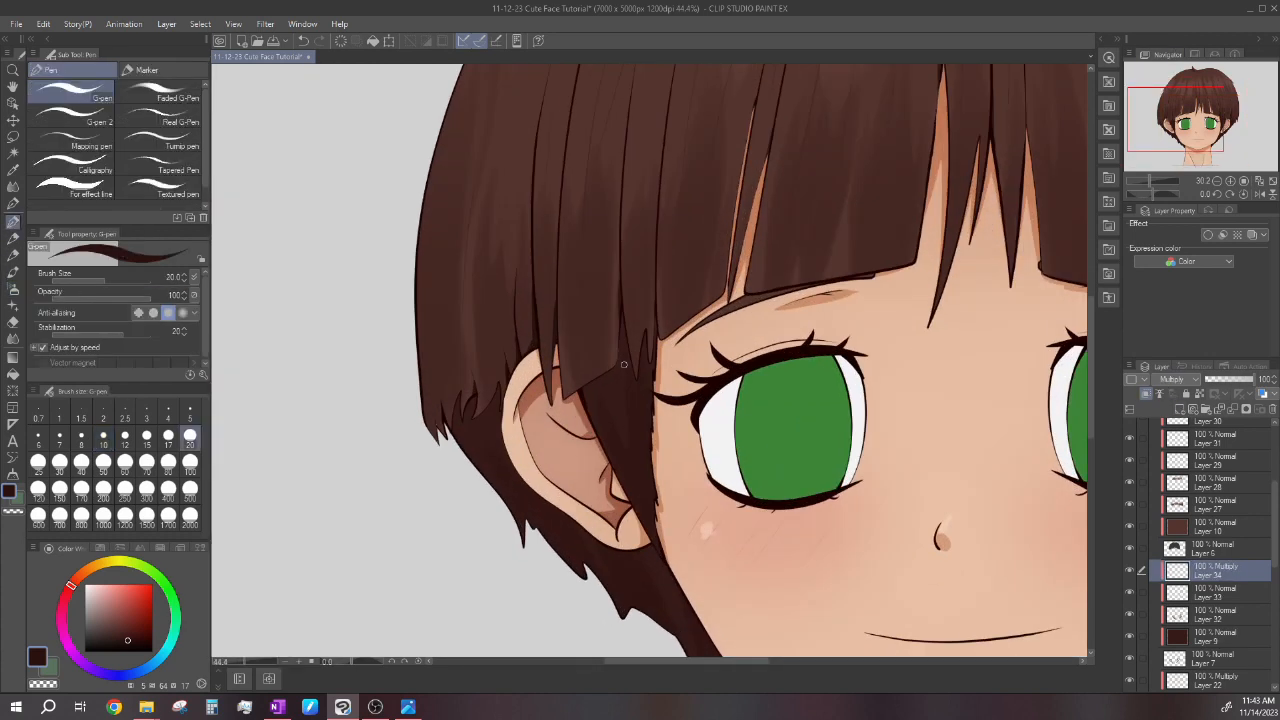
Draw dark brown shadows beneath the pointed side bangs between the image's left ear and eye, using hue 8, saturation 57, value 21.
scroll(582, 363, up, 2)
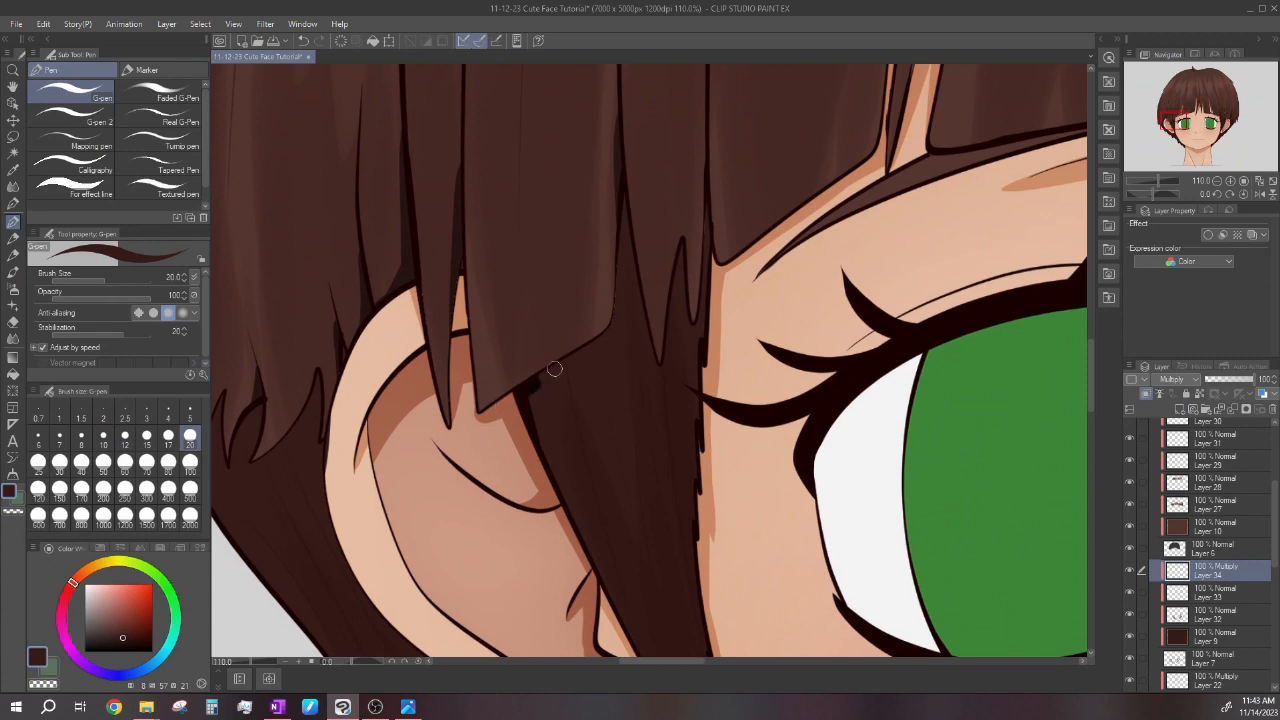
drag(660, 362, 640, 228)
drag(664, 340, 682, 248)
mouse_move(688, 316)
mouse_down()
mouse_move(682, 266)
mouse_move(709, 205)
mouse_up()
scroll(675, 185, down, 4)
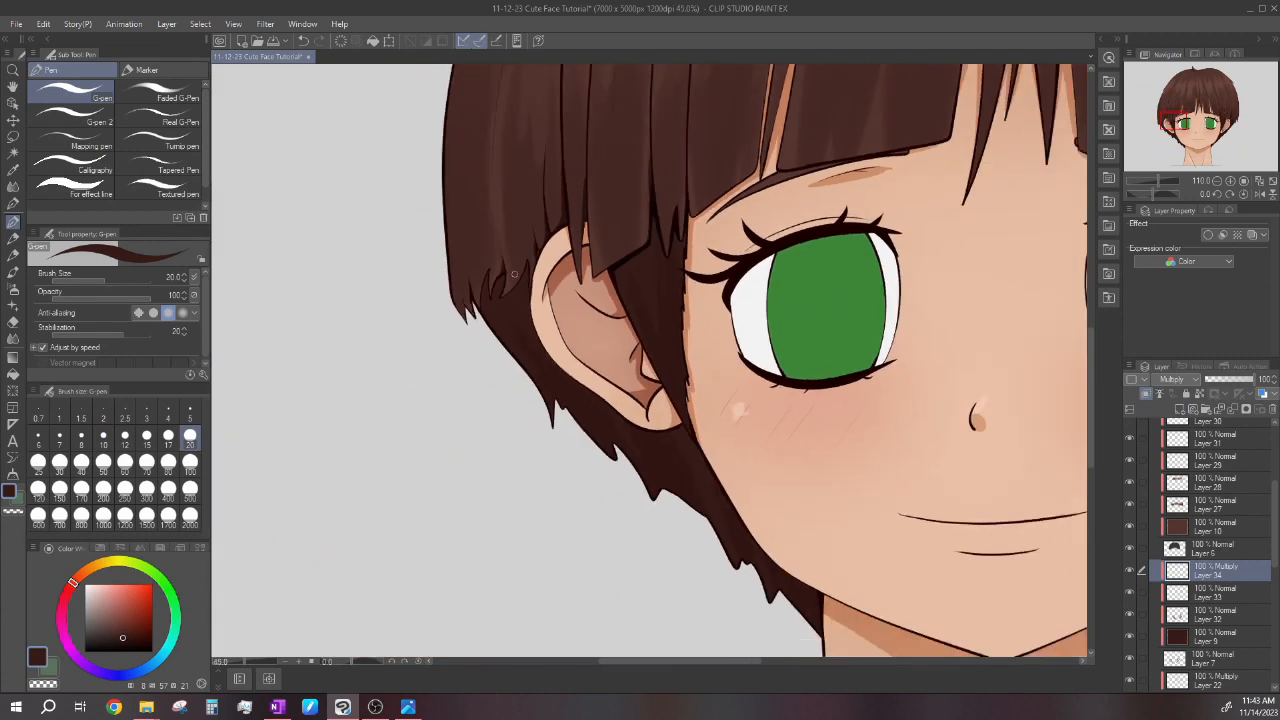
Draw shadows beneath the jagged strand tips behind the ear on the image's left side.
scroll(514, 274, up, 3)
scroll(560, 315, down, 2)
drag(562, 348, 550, 252)
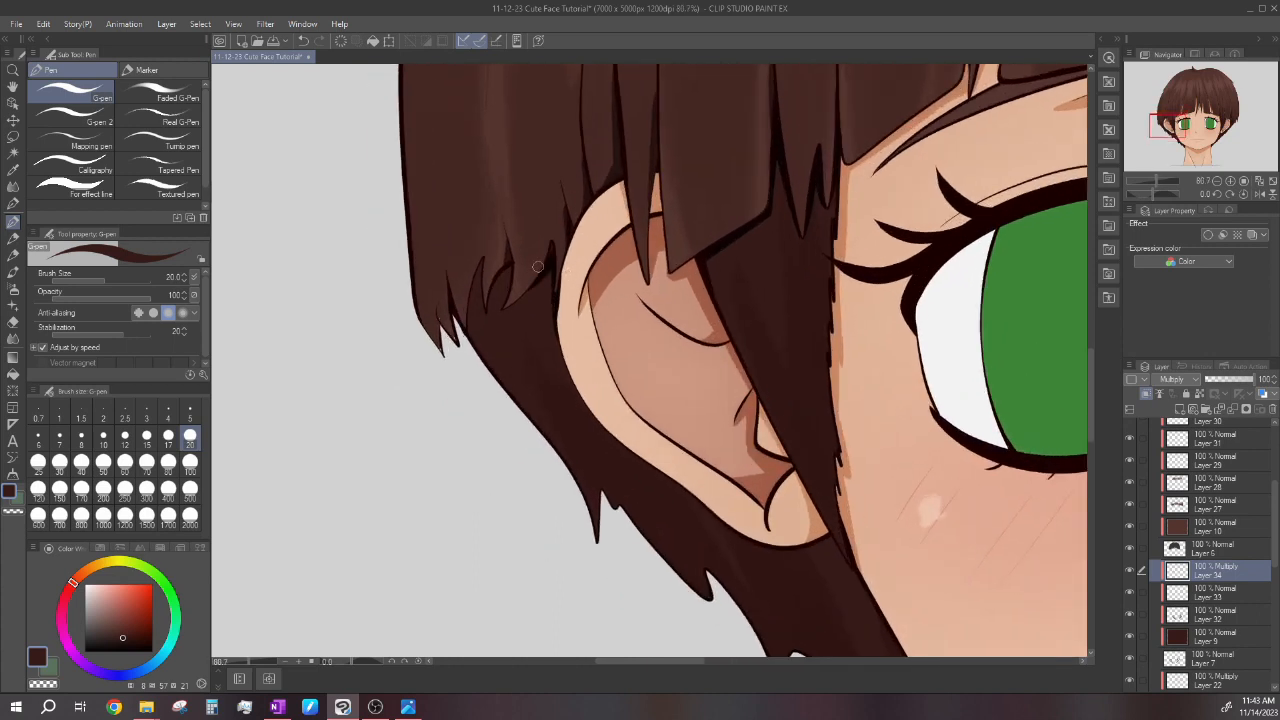
mouse_move(489, 293)
mouse_down()
mouse_move(524, 256)
mouse_move(475, 299)
mouse_move(485, 309)
mouse_move(481, 251)
mouse_up()
scroll(545, 376, down, 3)
scroll(564, 400, up, 3)
Draw a tapered shadow on the back hair beneath the image's left ear, continuing down along the jawline.
mouse_move(592, 432)
mouse_down()
mouse_move(685, 505)
mouse_move(778, 522)
mouse_up()
scroll(632, 424, down, 3)
scroll(629, 421, up, 2)
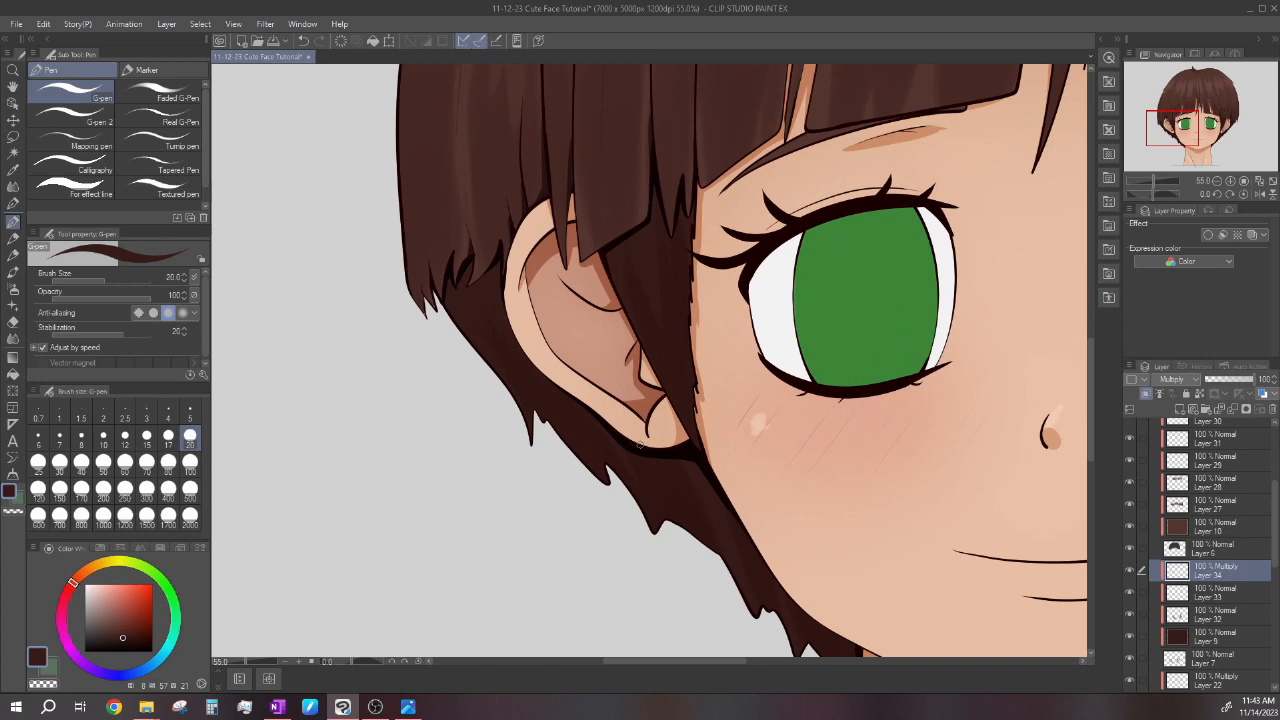
scroll(719, 504, up, 3)
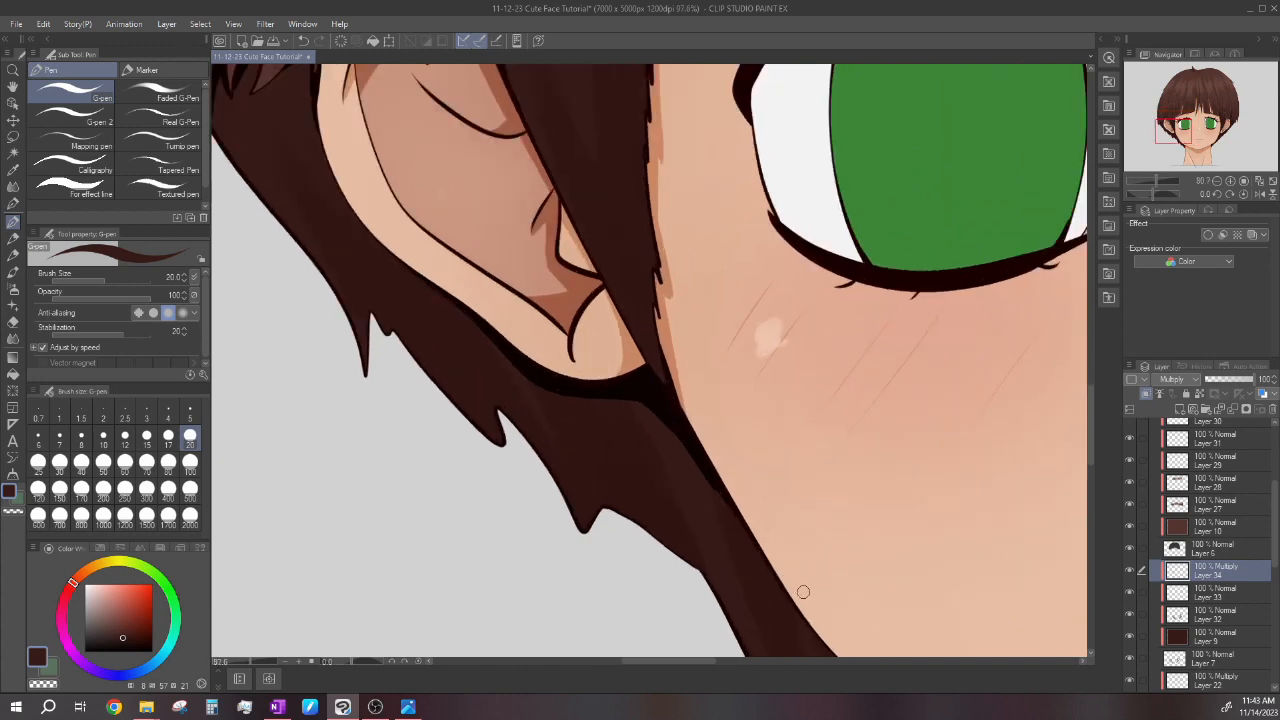
scroll(770, 547, down, 5)
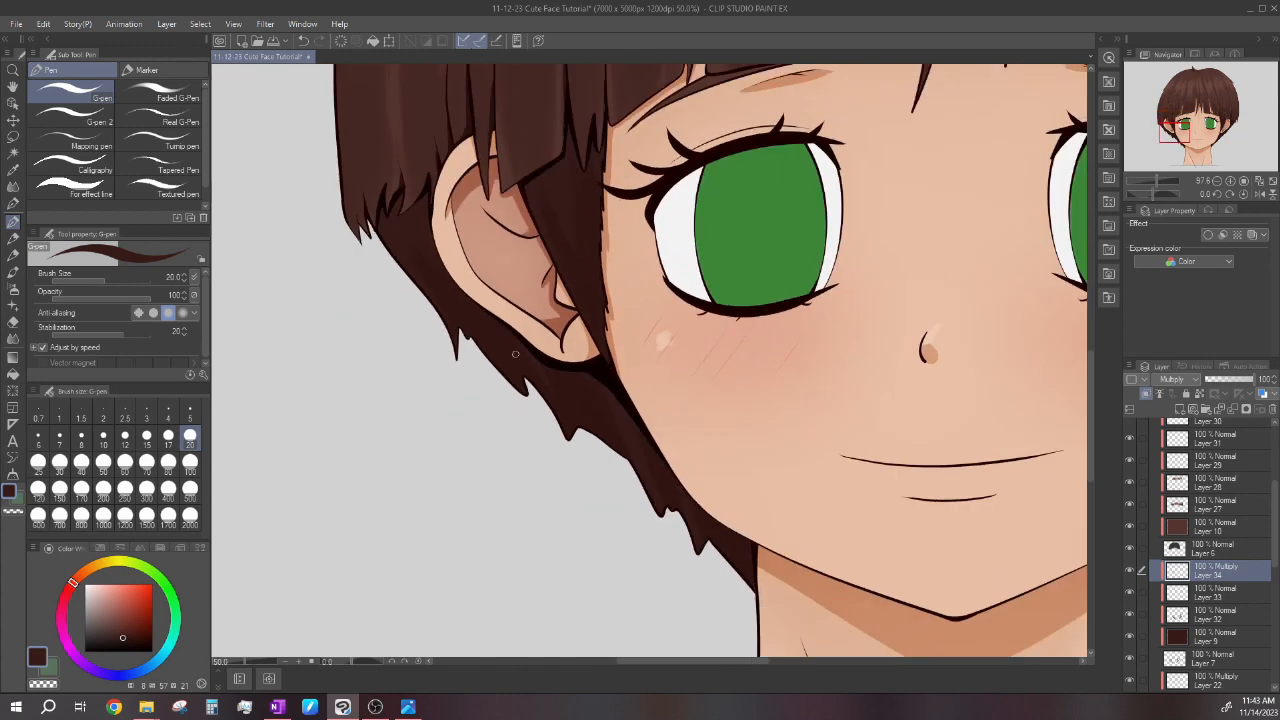
Draw shadows on the back hair beneath the earlobe and along the upper rim of the ear on the image's right side.
scroll(835, 336, up, 2)
scroll(835, 336, up, 2)
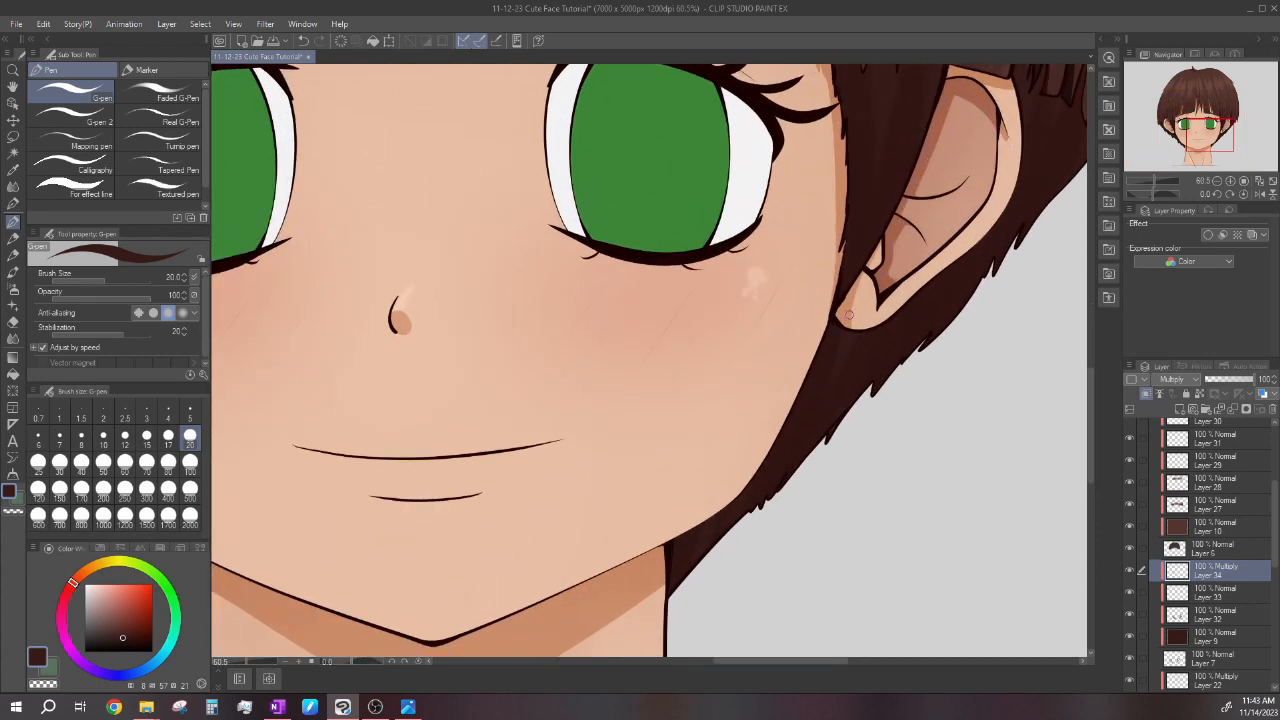
mouse_move(881, 318)
mouse_down()
mouse_move(816, 349)
mouse_move(799, 383)
mouse_up()
scroll(744, 458, down, 3)
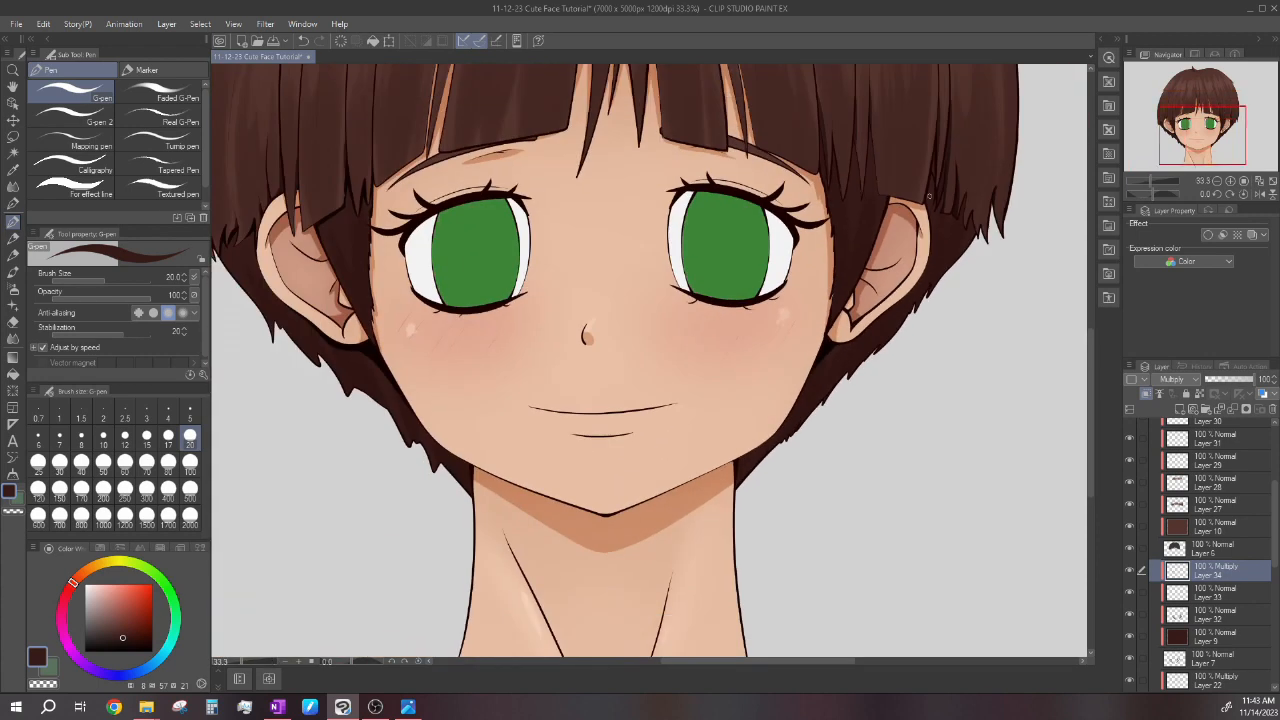
scroll(930, 163, up, 4)
drag(942, 184, 938, 161)
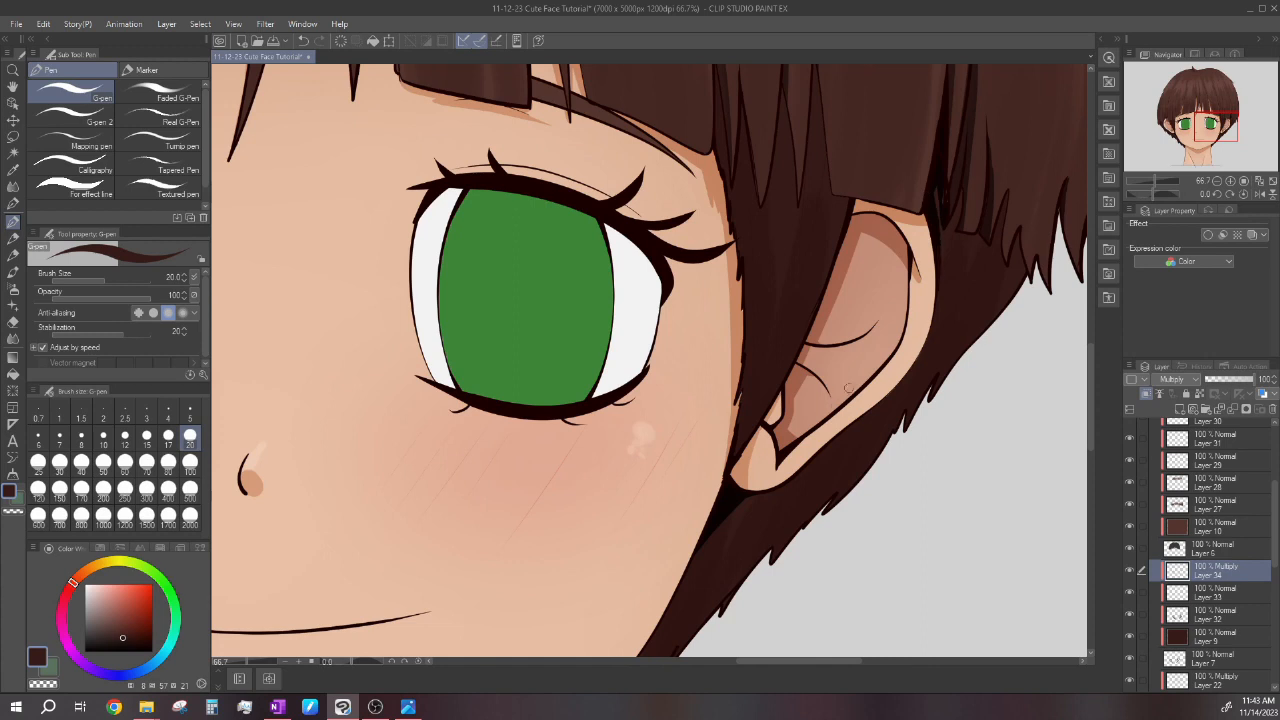
drag(812, 458, 756, 497)
scroll(674, 579, down, 3)
Draw shadows beneath the strand tips behind the image's right ear and check both sides of the head.
scroll(843, 323, up, 5)
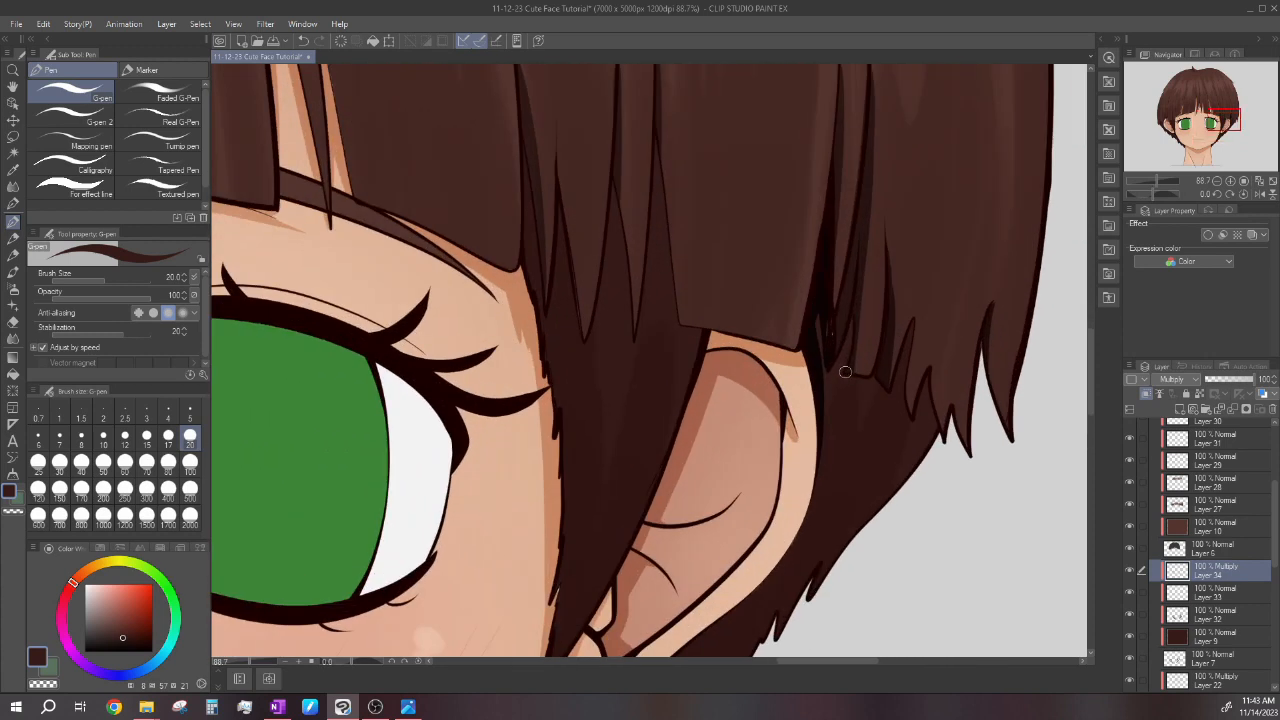
mouse_move(847, 372)
mouse_down()
mouse_move(889, 373)
mouse_move(909, 409)
mouse_move(906, 367)
mouse_up()
mouse_move(924, 426)
mouse_down()
mouse_move(912, 382)
mouse_move(927, 393)
mouse_up()
scroll(931, 430, down, 10)
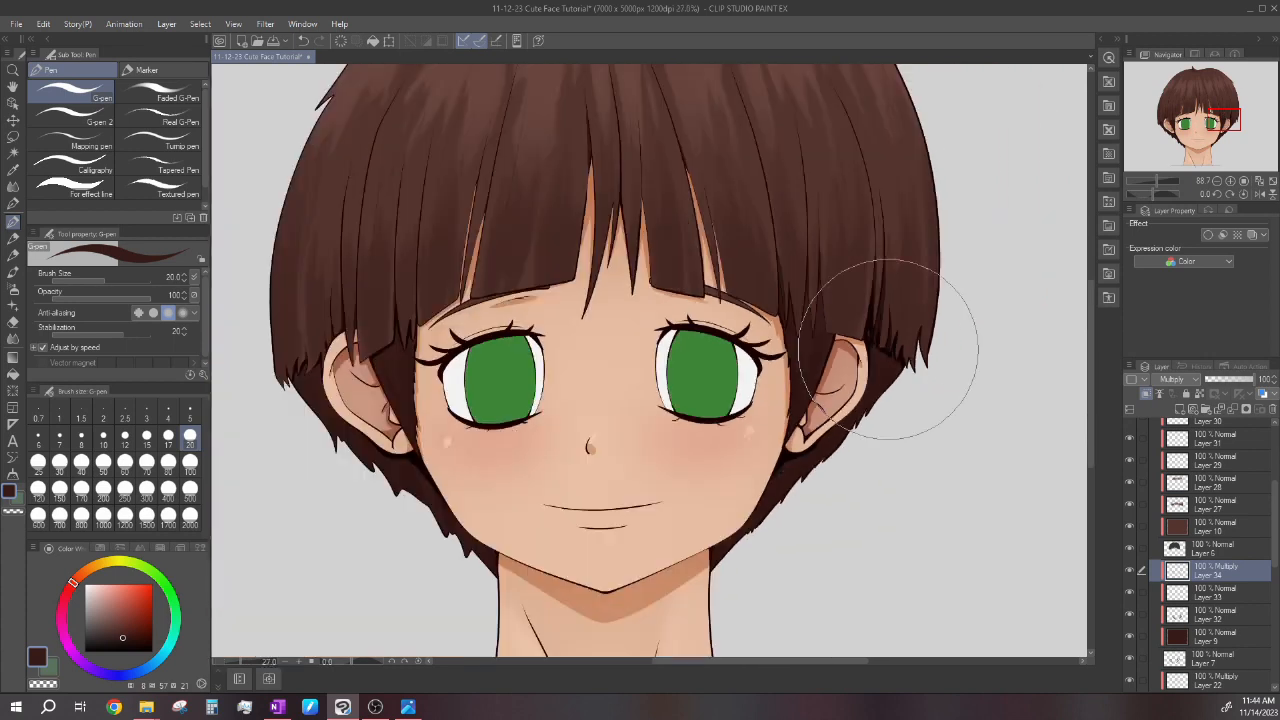
Draw tapered shadows on the back hair between and beneath the pointed strand tips beside the image's right ear.
scroll(735, 320, up, 3)
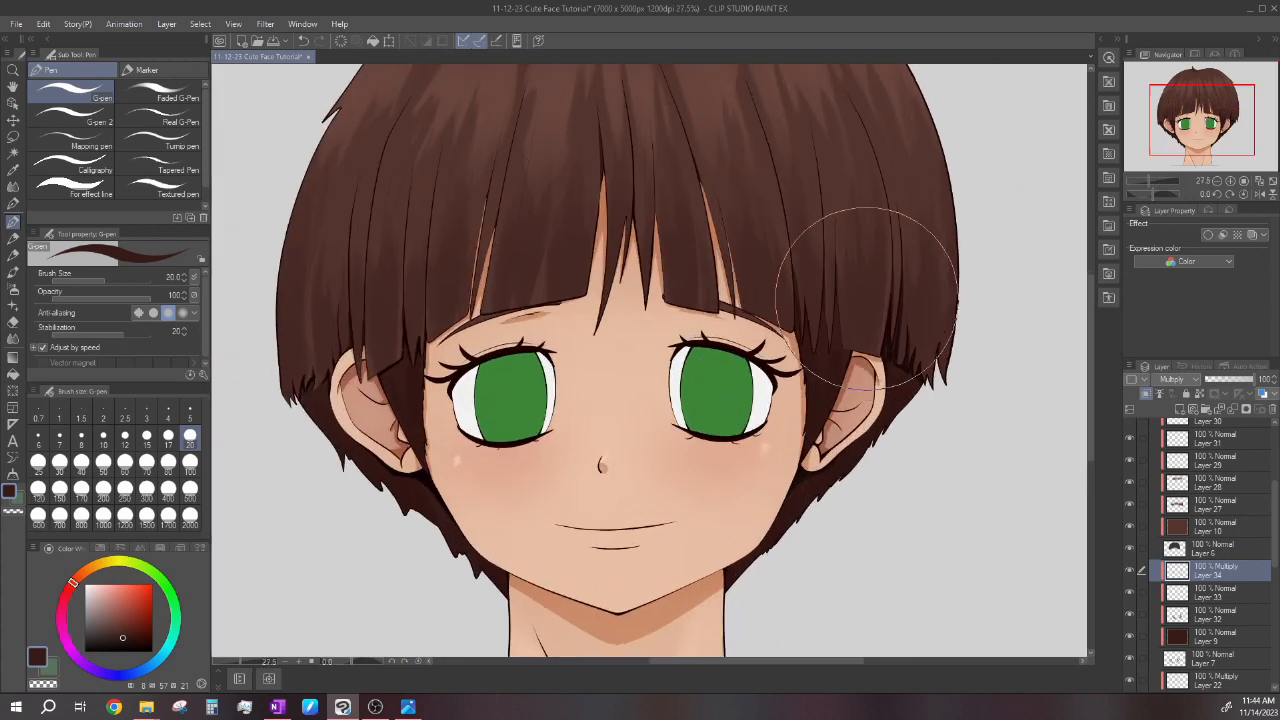
scroll(851, 363, up, 4)
drag(858, 365, 830, 218)
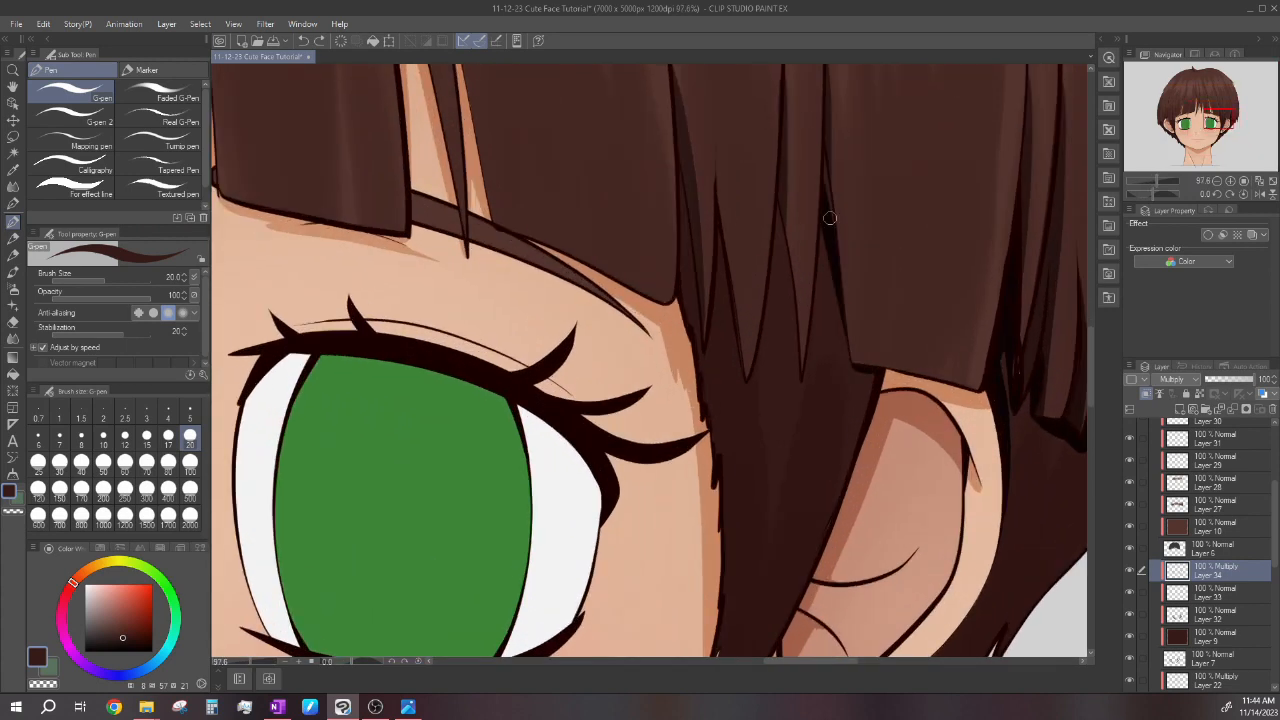
drag(798, 382, 819, 226)
drag(800, 375, 777, 210)
drag(745, 377, 778, 234)
drag(742, 367, 720, 232)
drag(704, 352, 720, 268)
drag(705, 352, 680, 178)
drag(688, 298, 681, 222)
scroll(671, 379, down, 4)
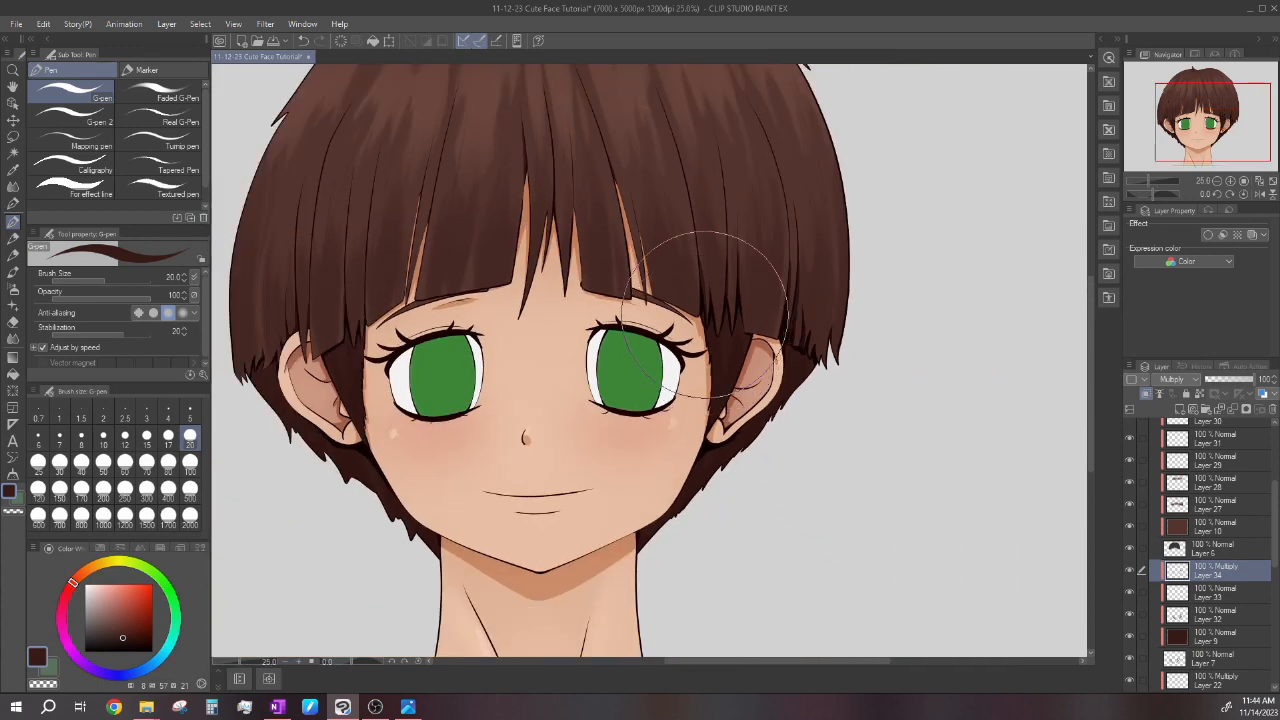
Examine the hair shading over the whole head and around both ears at several zoom levels.
scroll(705, 314, down, 2)
scroll(700, 320, up, 3)
scroll(695, 334, down, 3)
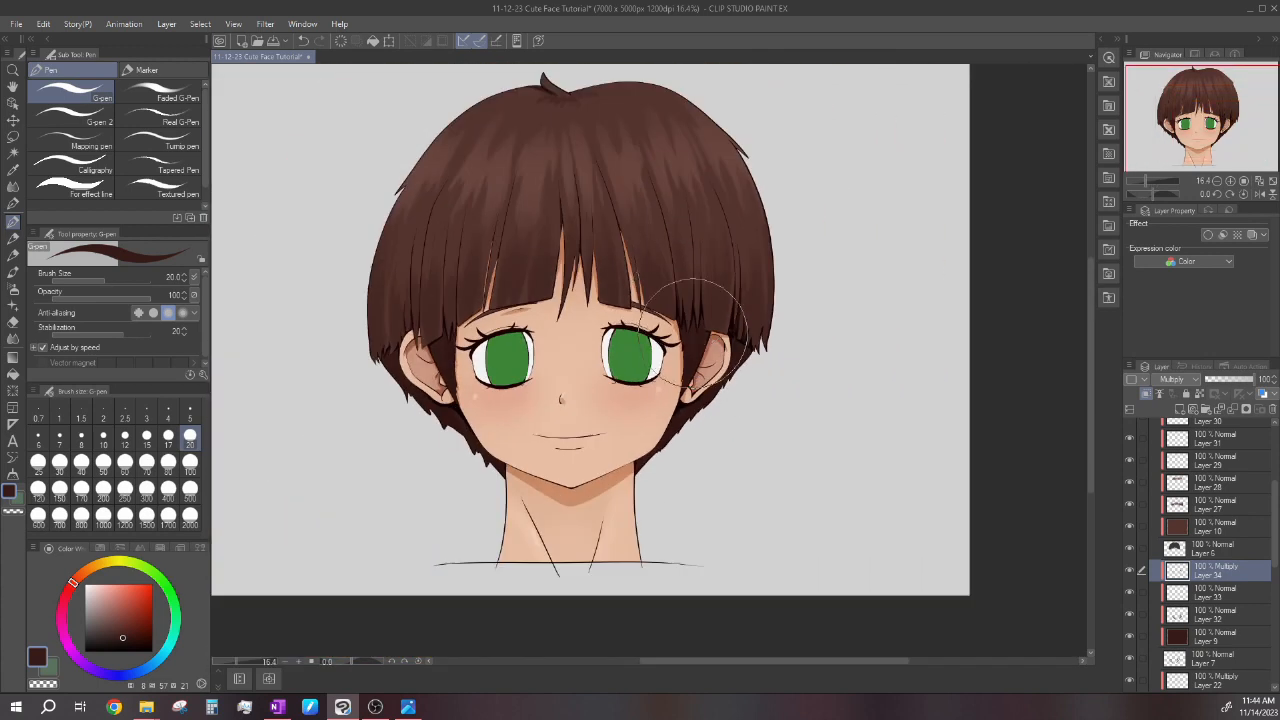
scroll(520, 405, down, 3)
scroll(490, 409, up, 2)
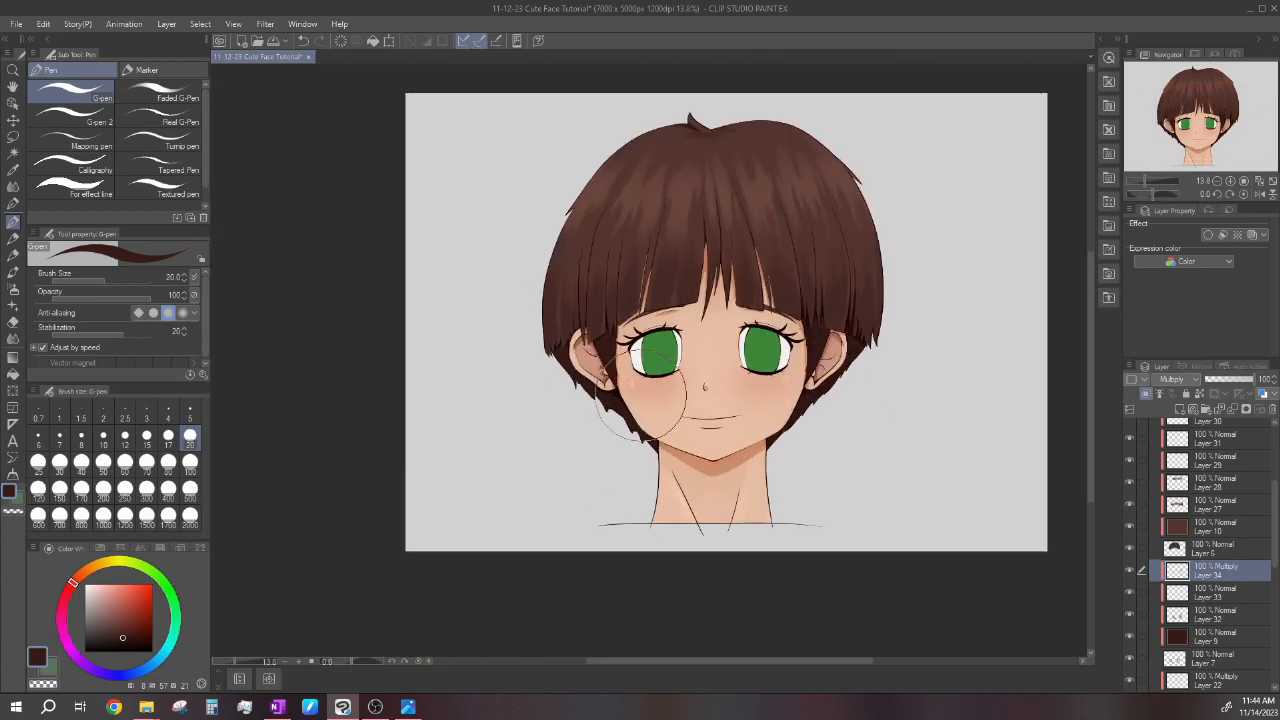
scroll(720, 385, up, 2)
scroll(700, 375, down, 1)
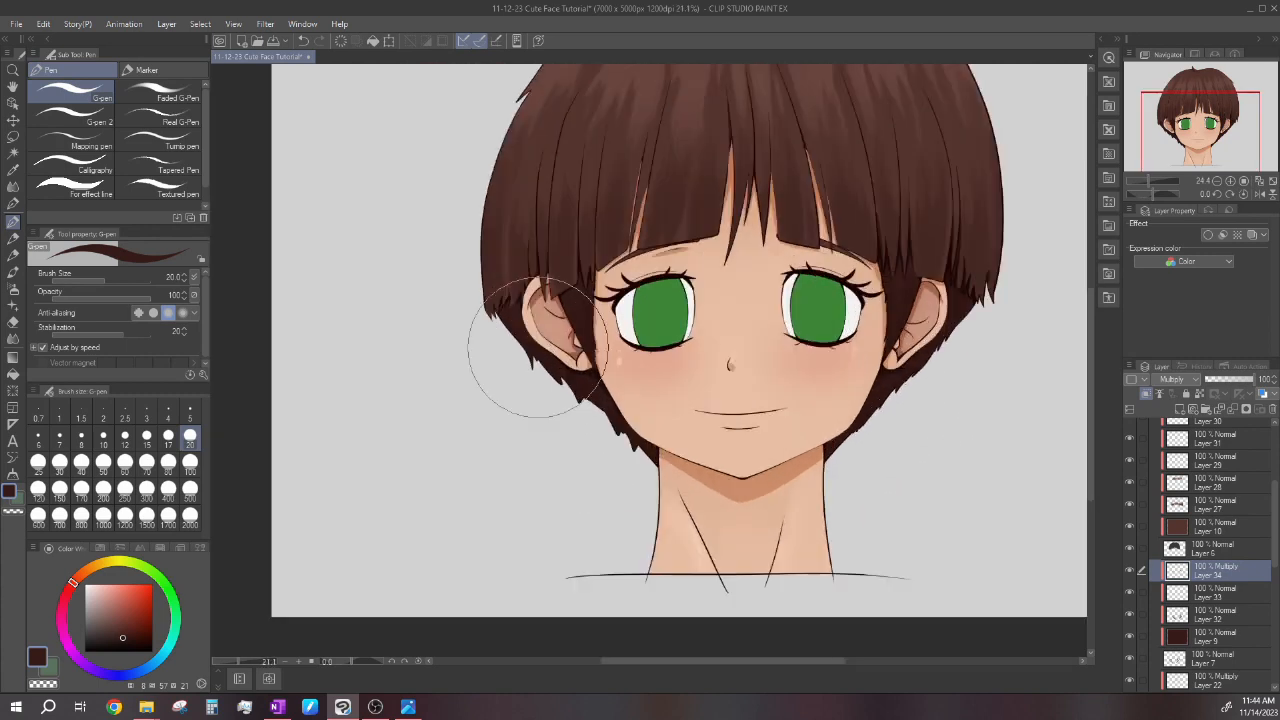
scroll(537, 347, up, 1)
scroll(514, 400, down, 3)
scroll(818, 396, up, 2)
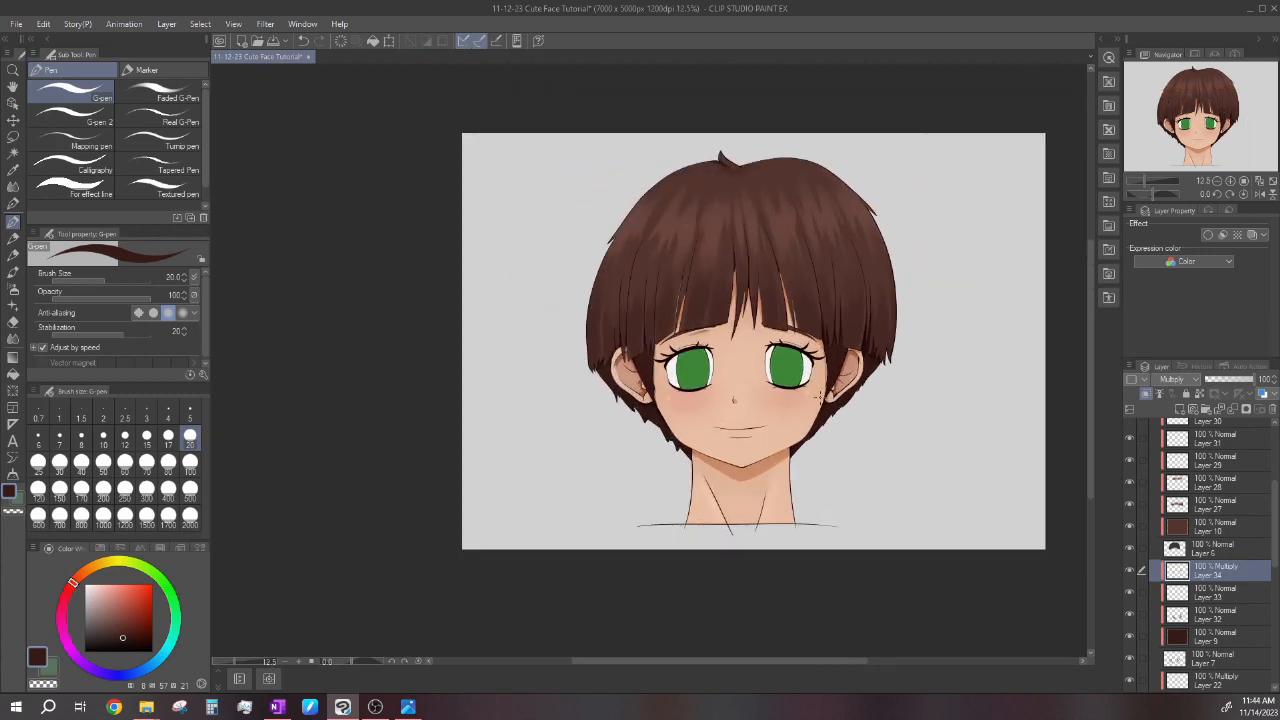
scroll(818, 396, down, 1)
scroll(760, 380, up, 1)
Add a new layer above Layer 12, clip it to that layer, and sample the white of the eye.
scroll(1213, 554, up, 3)
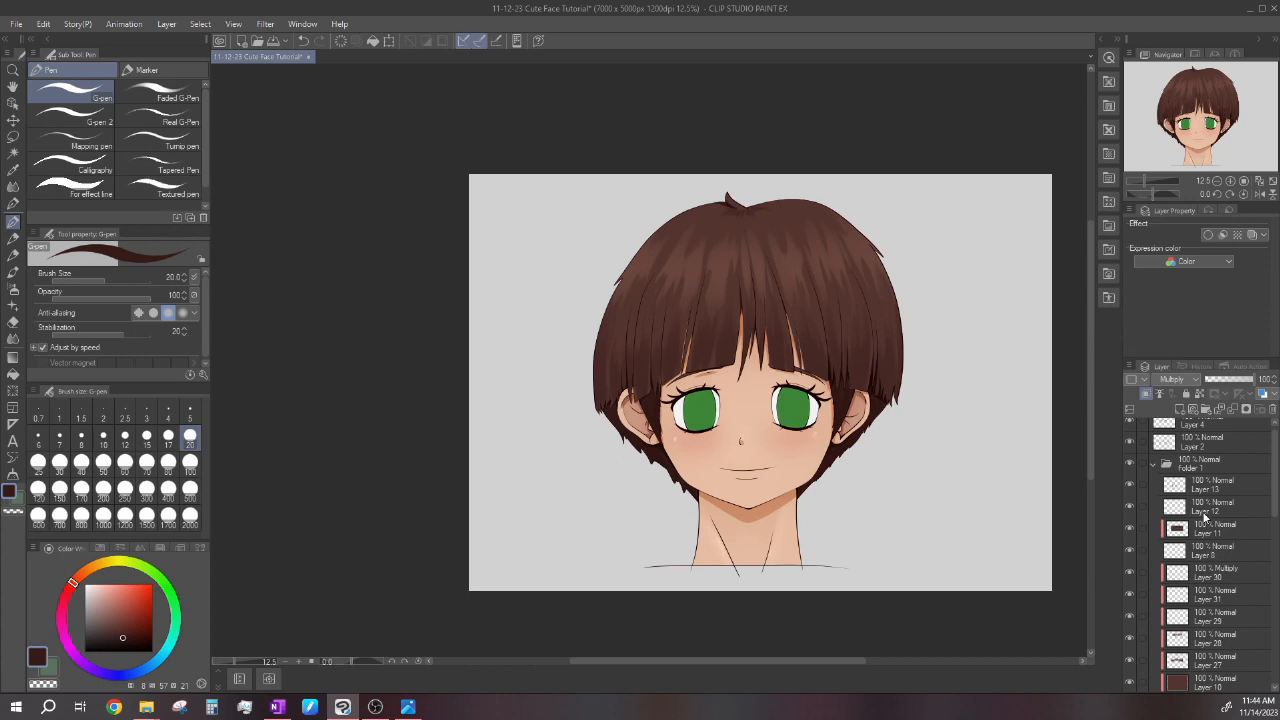
click(1204, 512)
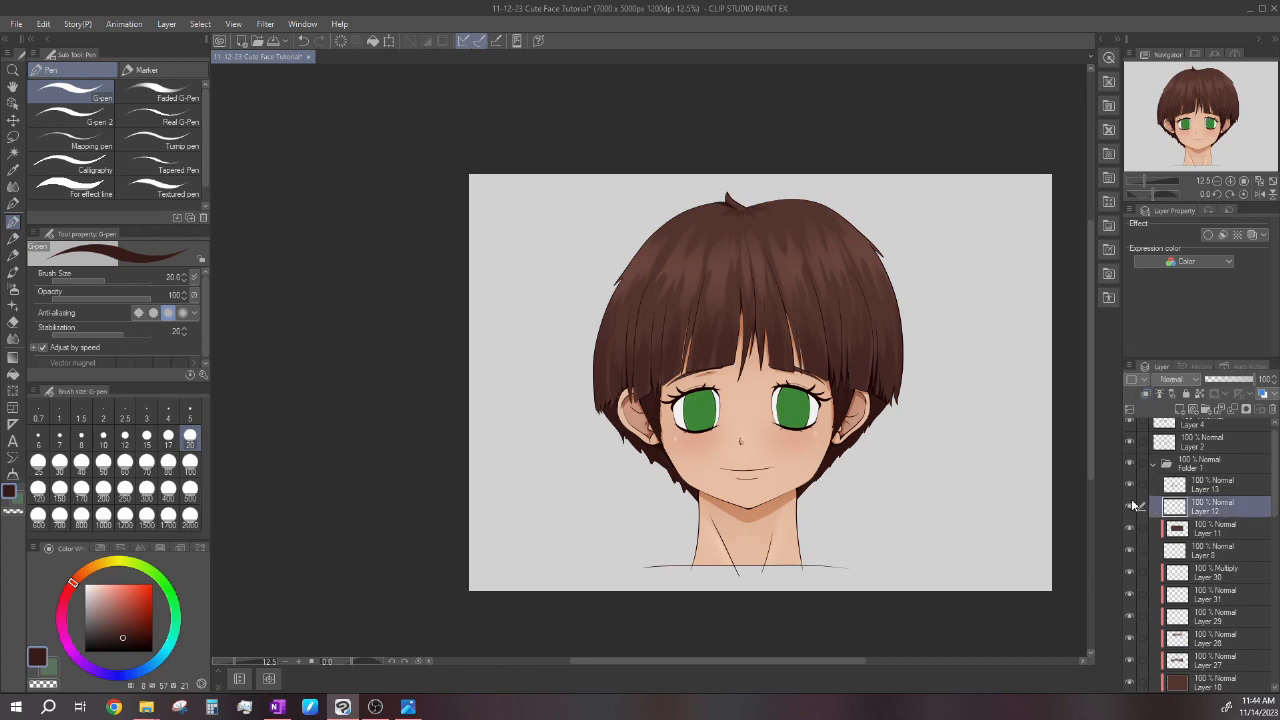
click(1180, 410)
click(1146, 393)
scroll(800, 435, up, 3)
alt+click(836, 384)
scroll(836, 386, down, 2)
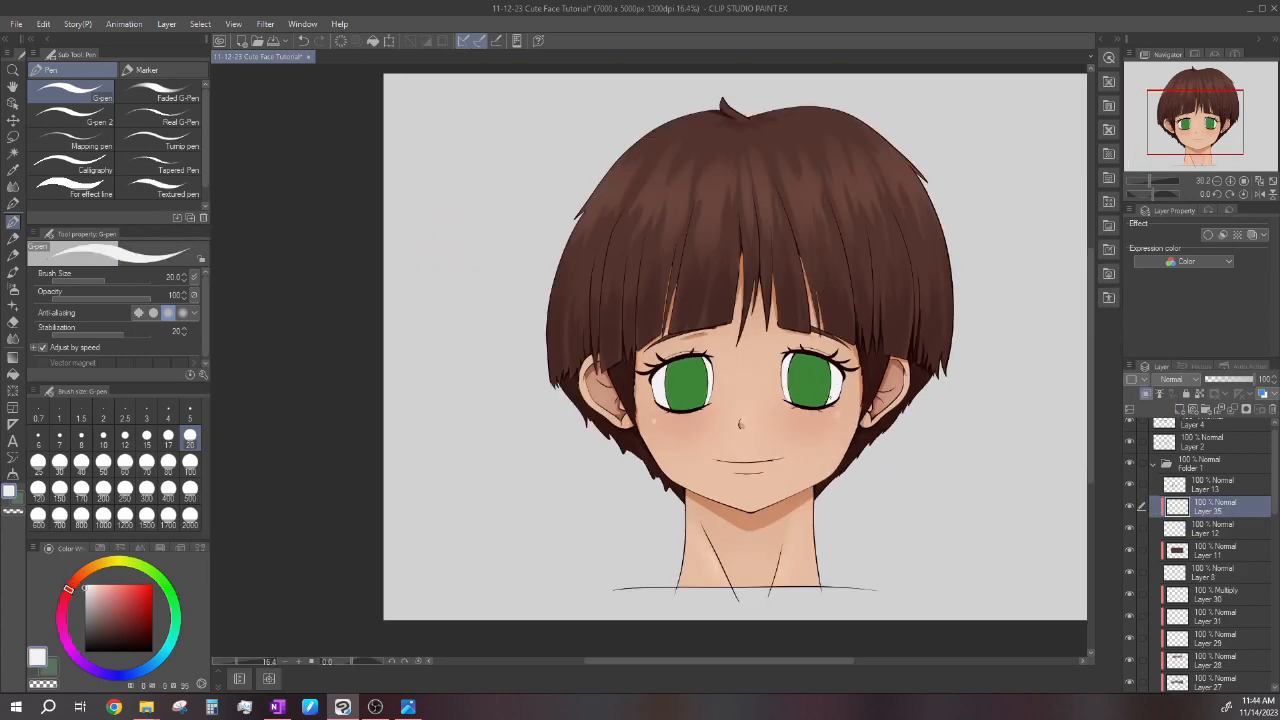
Examine the white of the image's left eye up close and in the context of the full face.
scroll(830, 401, up, 2)
scroll(580, 392, up, 1)
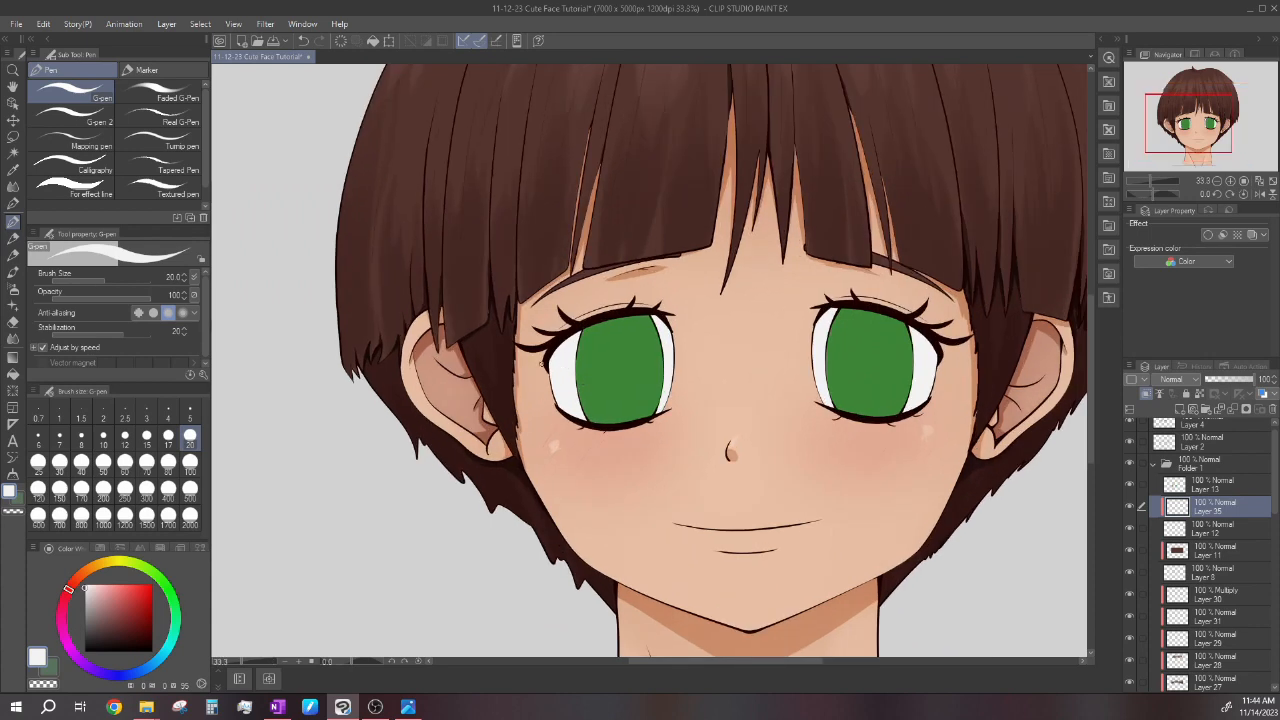
scroll(525, 418, up, 2)
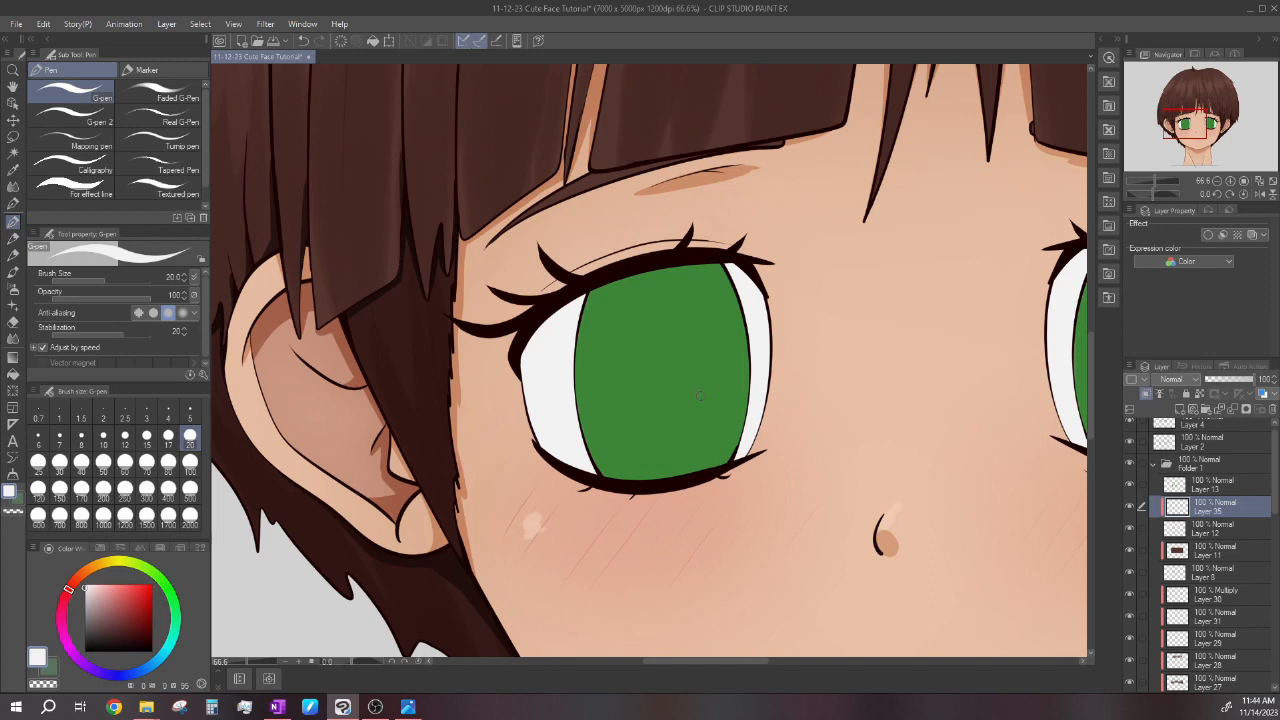
scroll(689, 393, down, 2)
scroll(630, 386, up, 2)
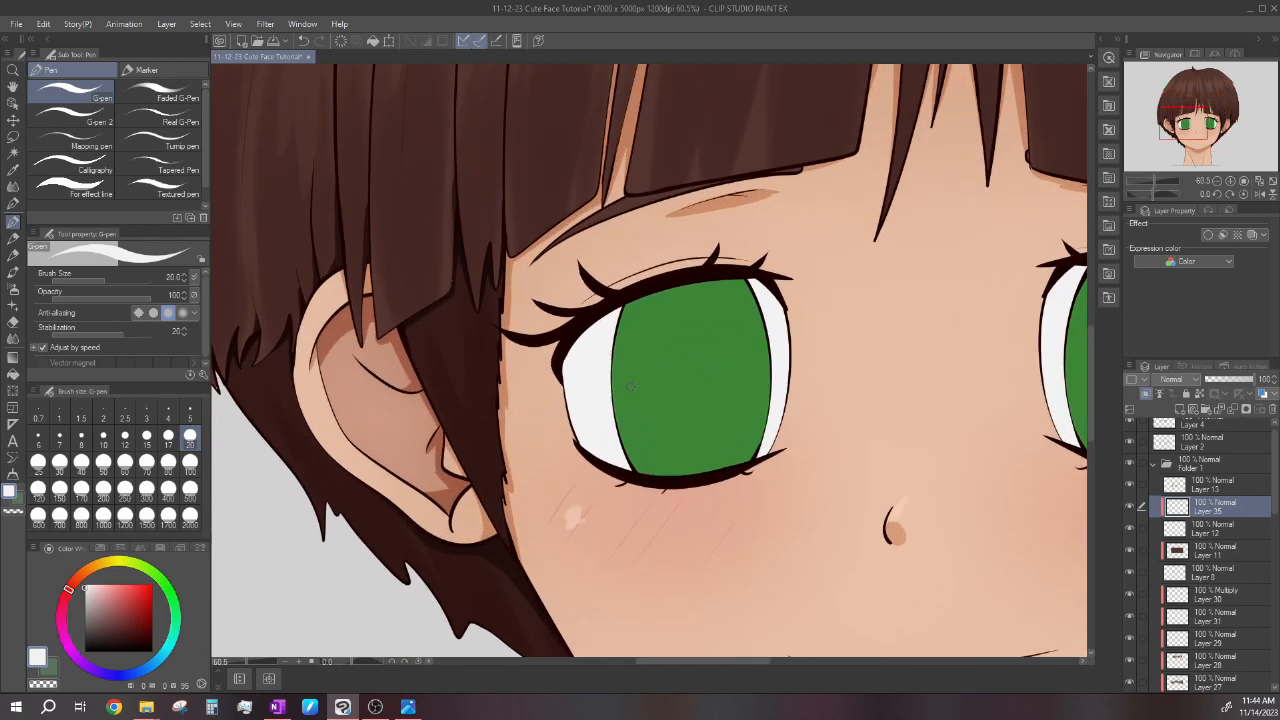
scroll(630, 386, down, 2)
scroll(622, 381, up, 1)
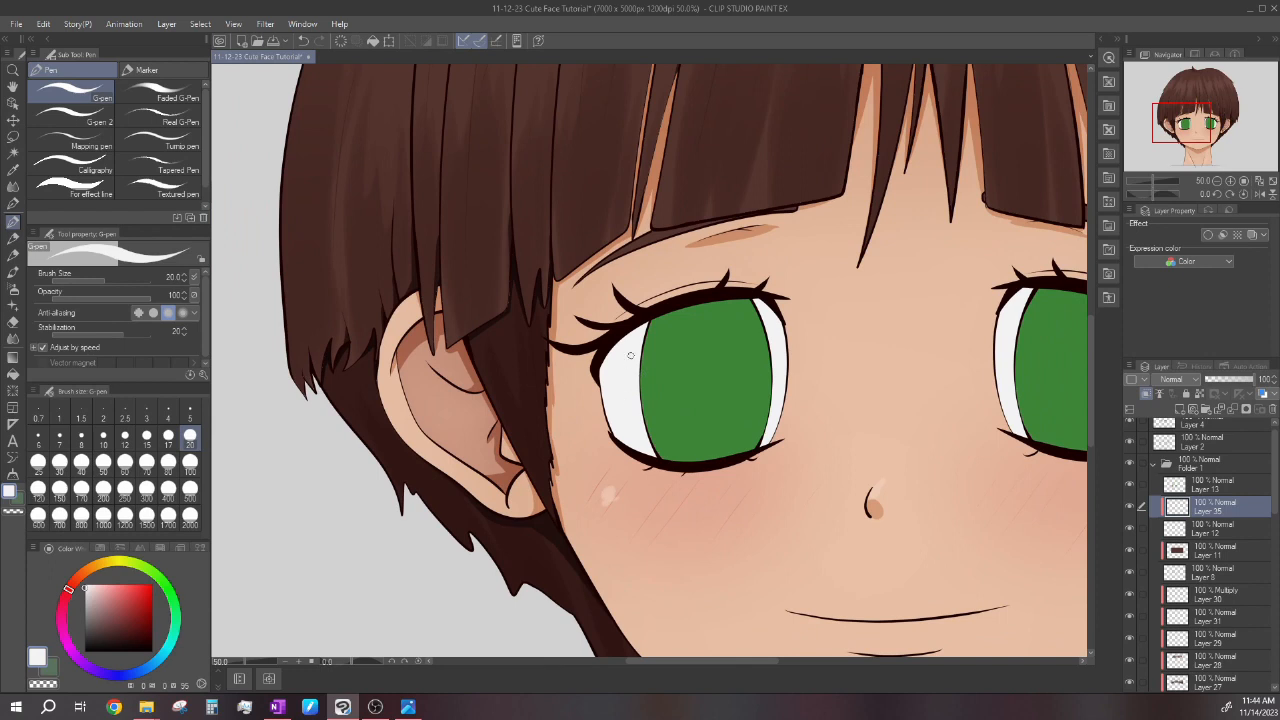
scroll(628, 375, up, 1)
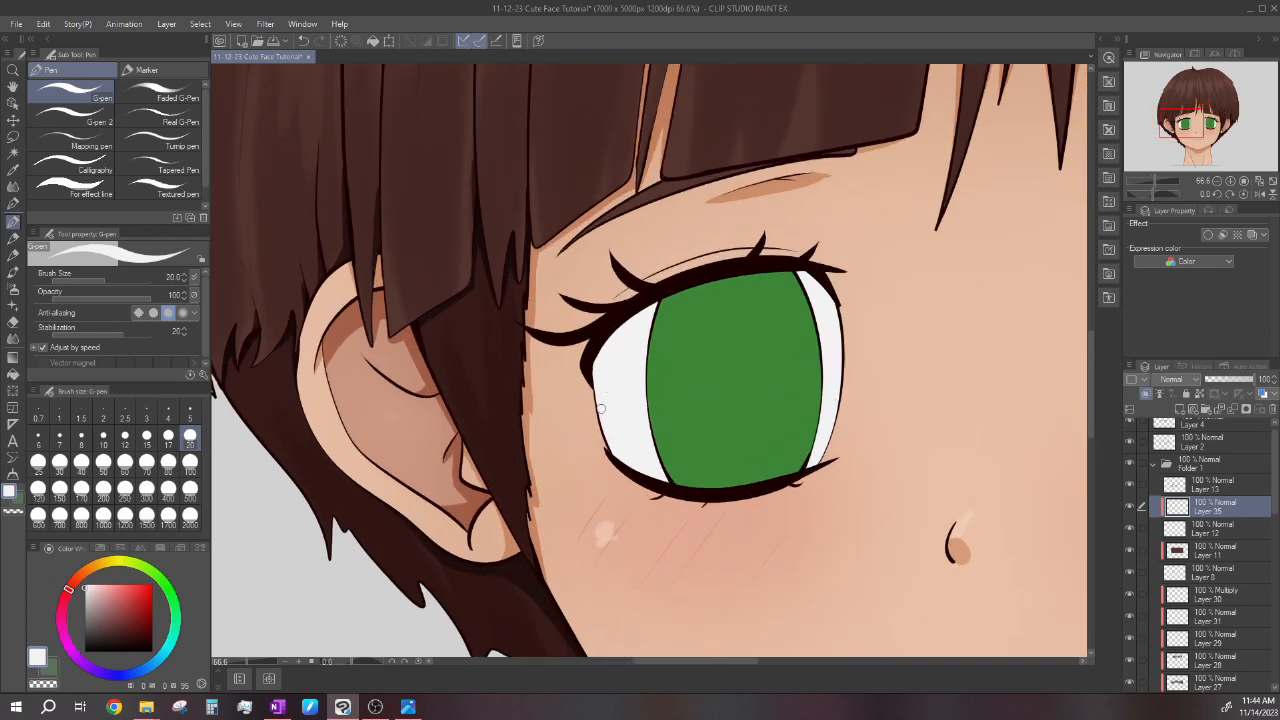
scroll(668, 403, up, 1)
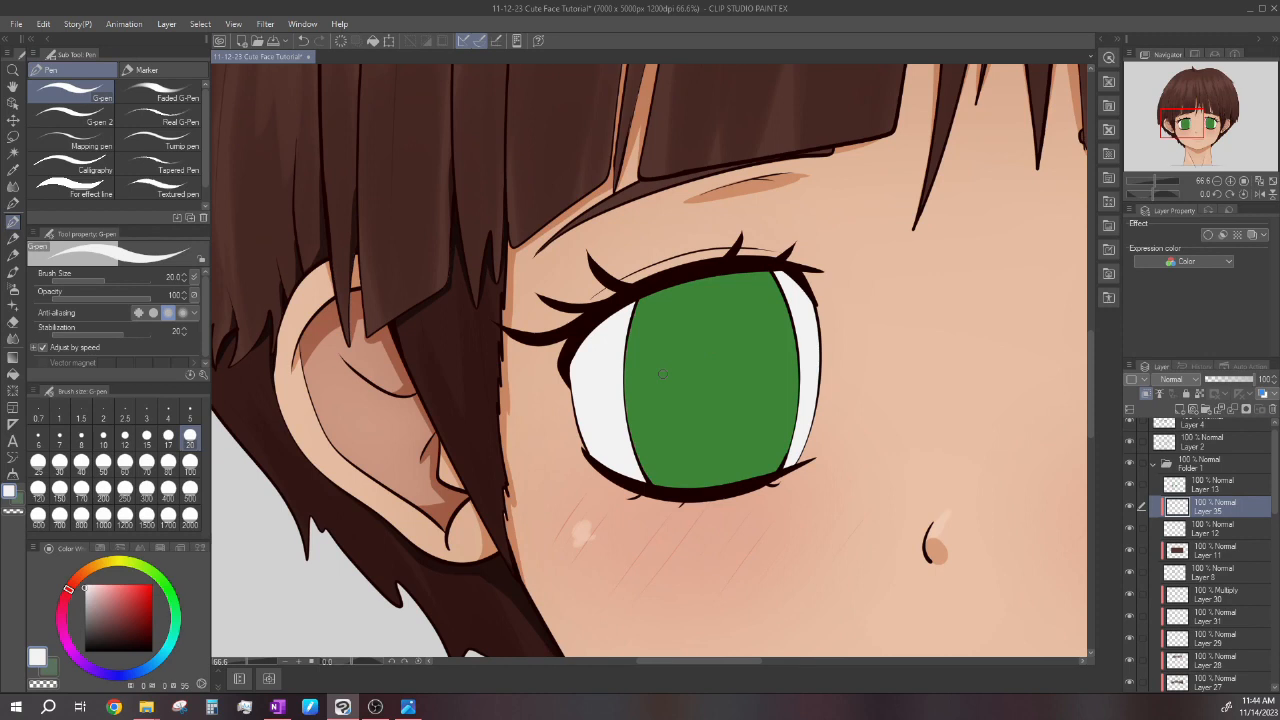
scroll(745, 372, up, 2)
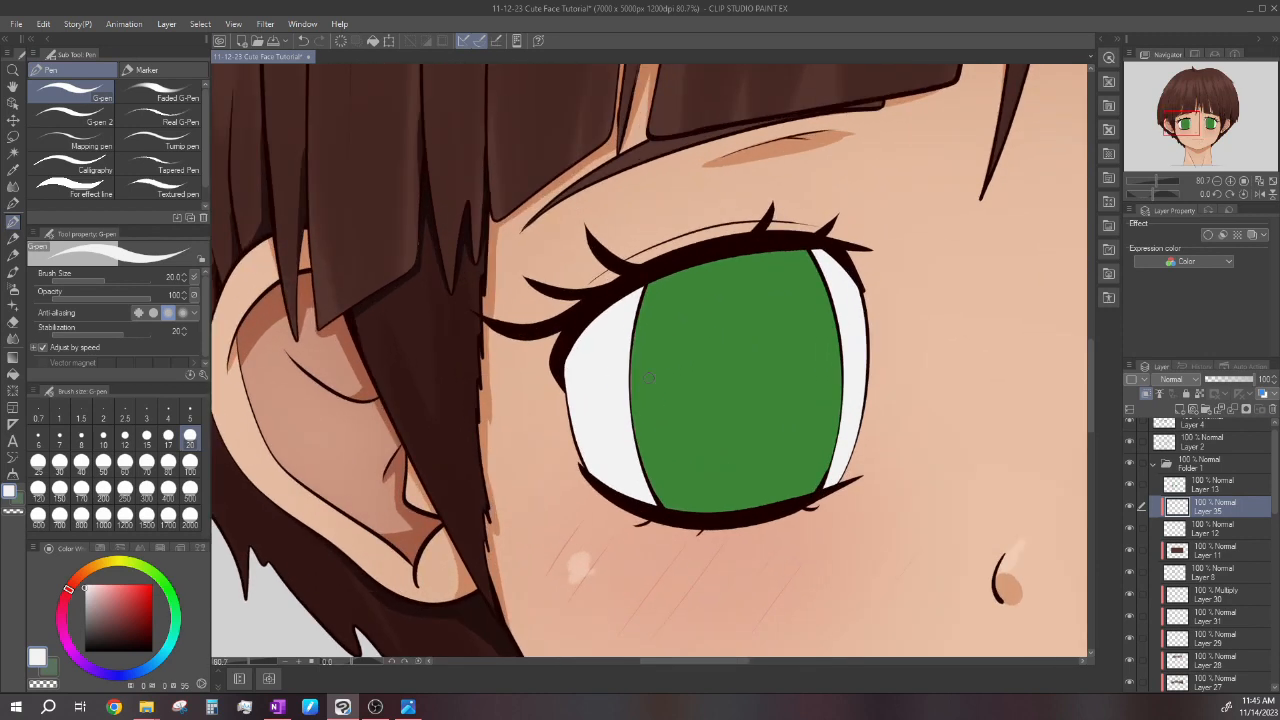
scroll(650, 378, down, 6)
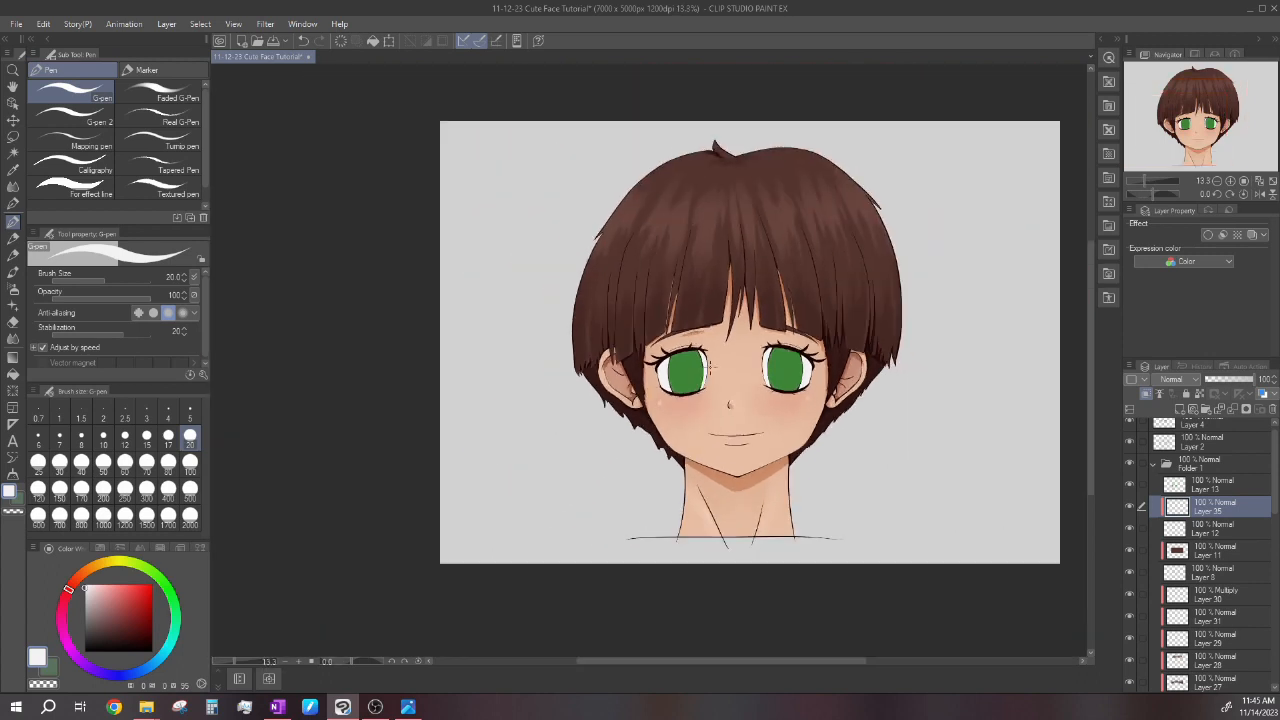
scroll(709, 356, up, 5)
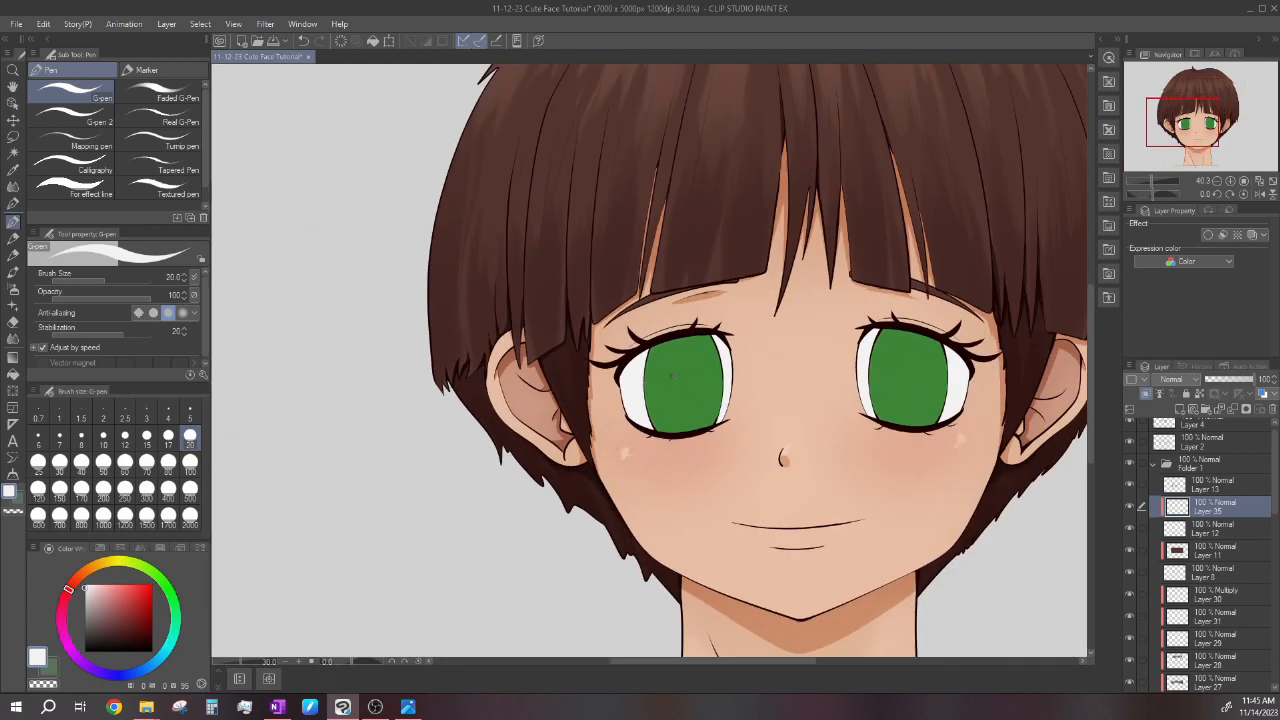
scroll(670, 373, up, 3)
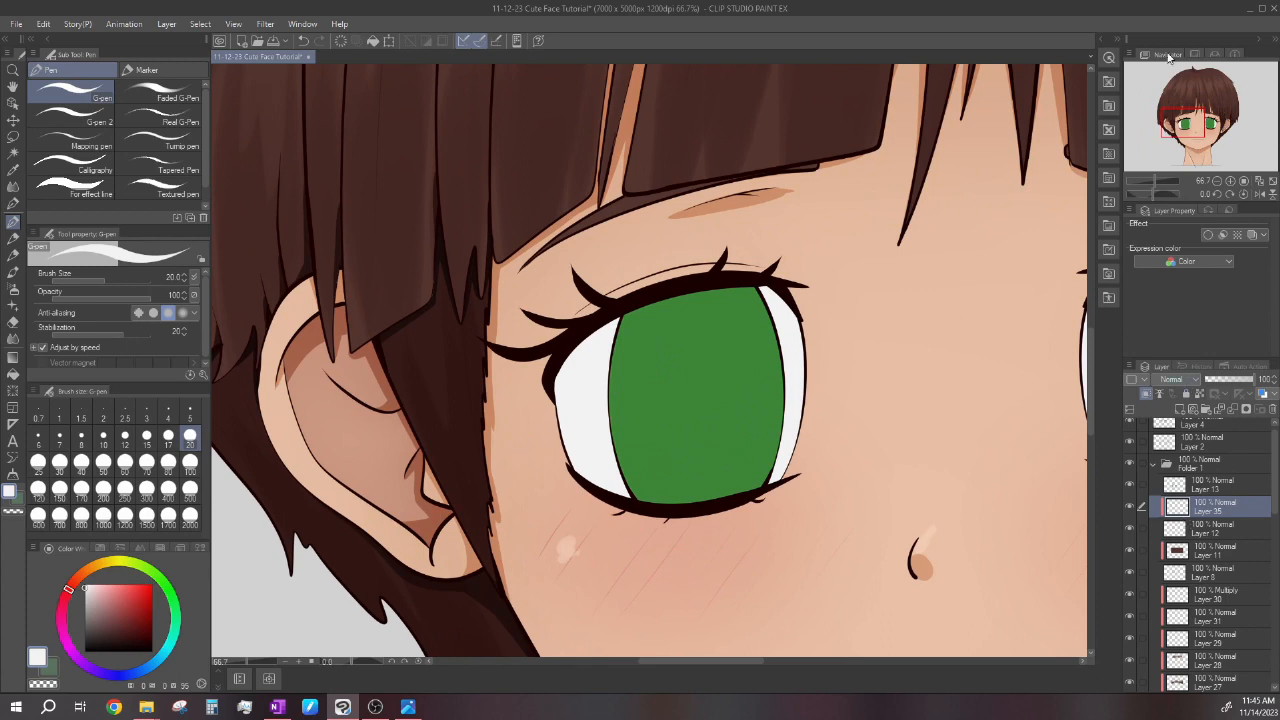
Set the new eye-white layer to Multiply and choose a light grey with a G-pen brush size of 50.
scroll(787, 236, down, 1)
scroll(621, 366, up, 2)
scroll(600, 372, down, 1)
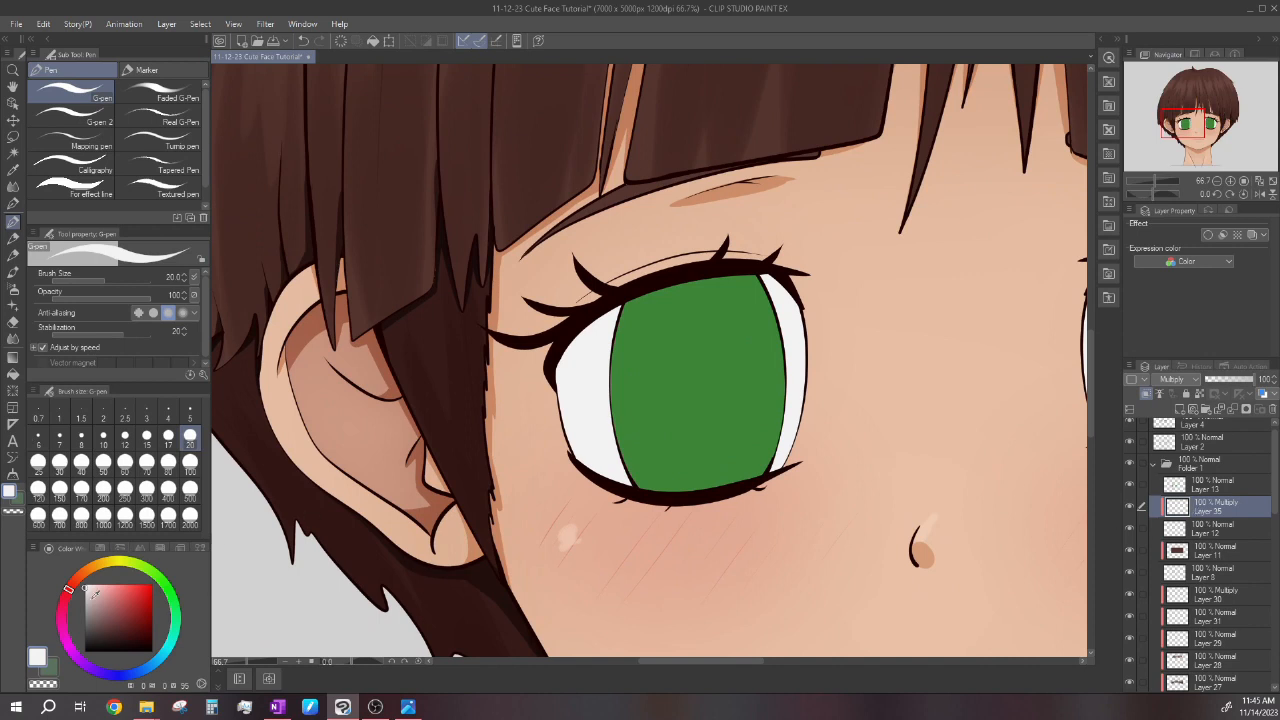
drag(95, 594, 84, 593)
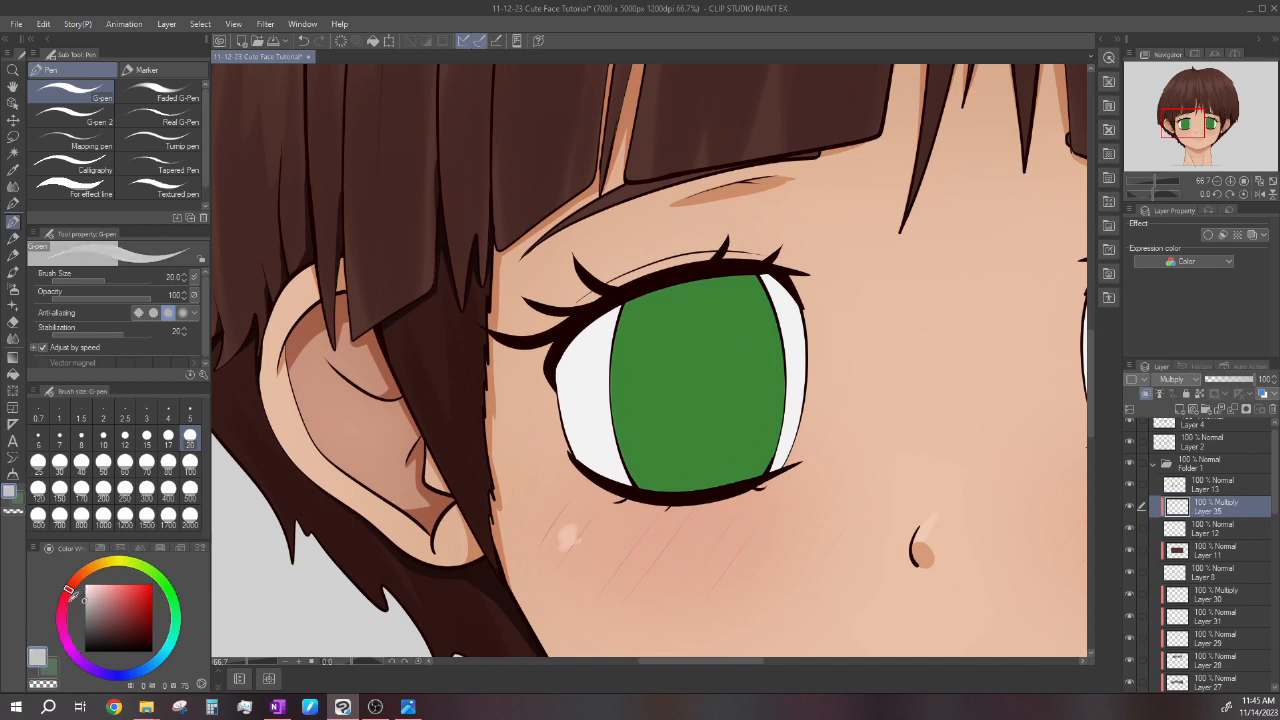
scroll(649, 360, down, 1)
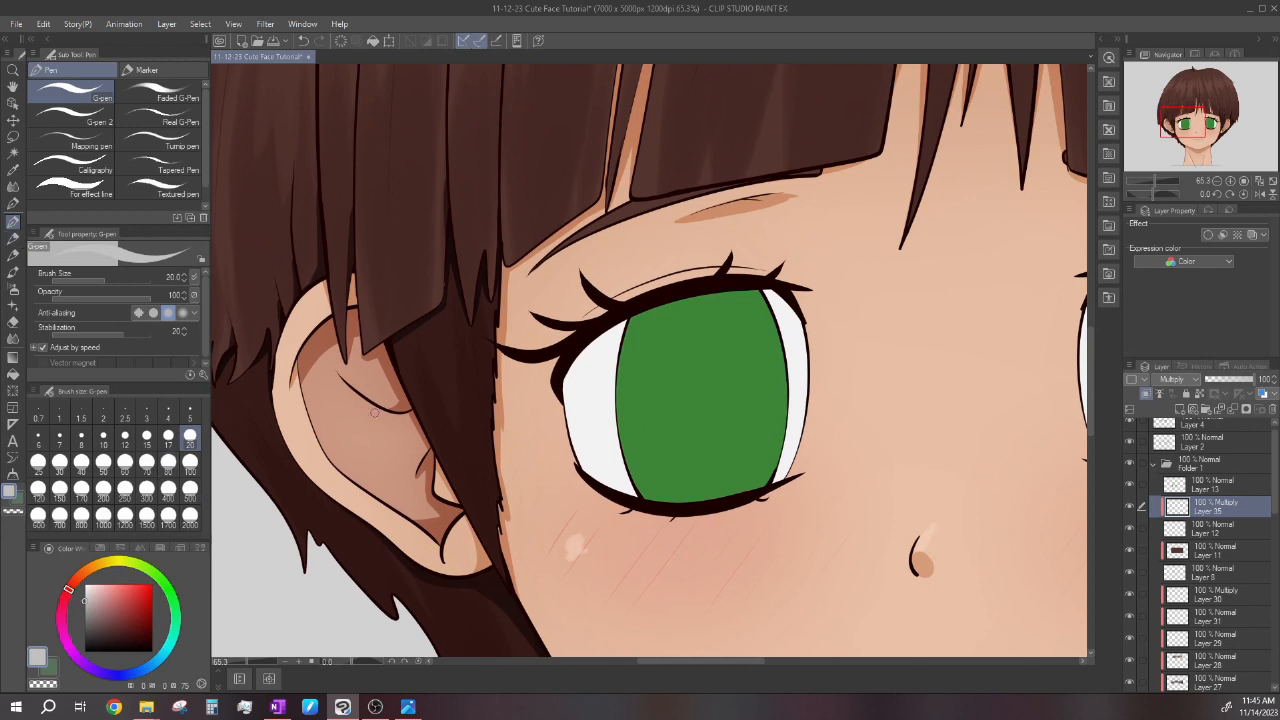
click(103, 461)
key(ctrl+equal)
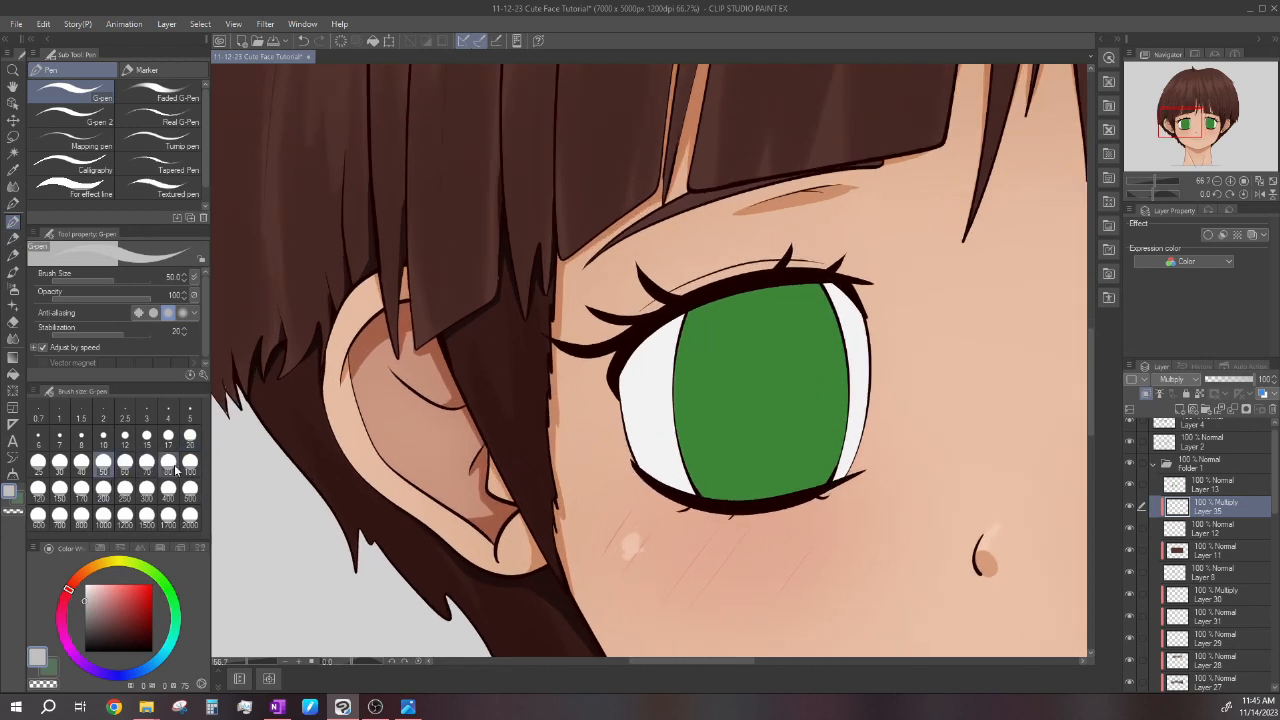
Paint grey shadows across the upper whites of both eyes beneath the lash lines and check the full face.
scroll(628, 364, up, 2)
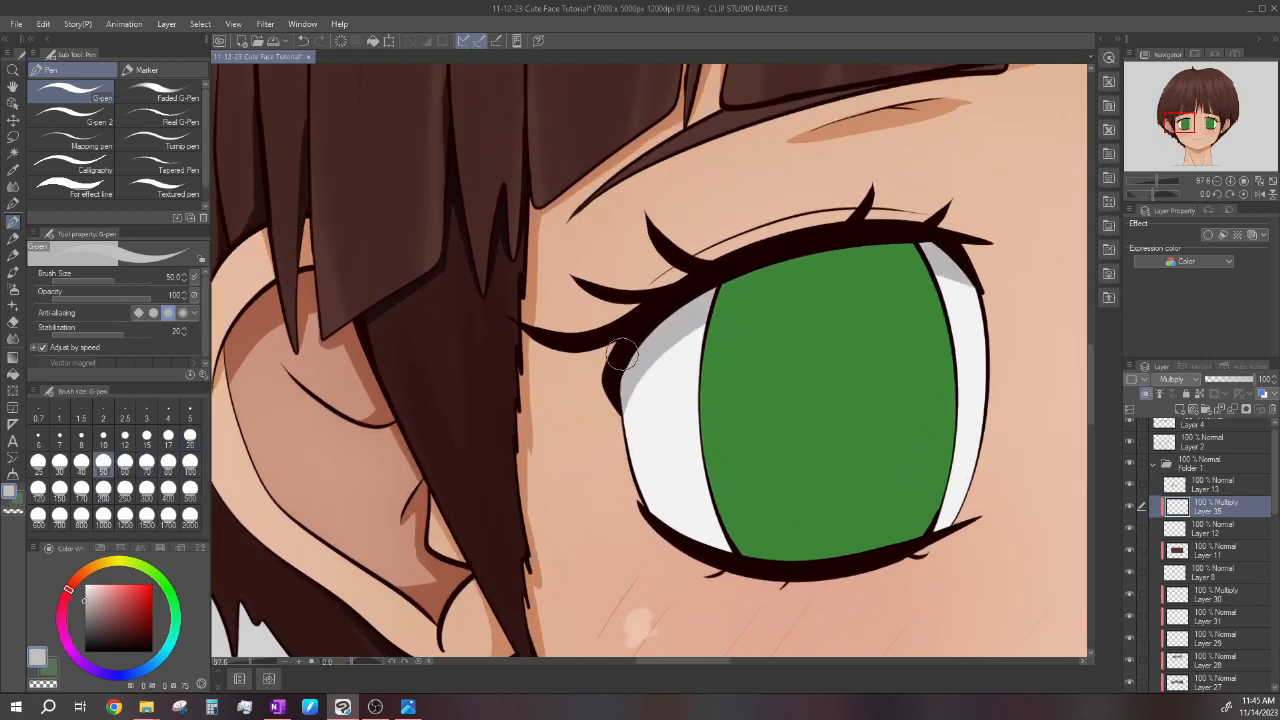
scroll(600, 418, down, 1)
scroll(619, 343, down, 4)
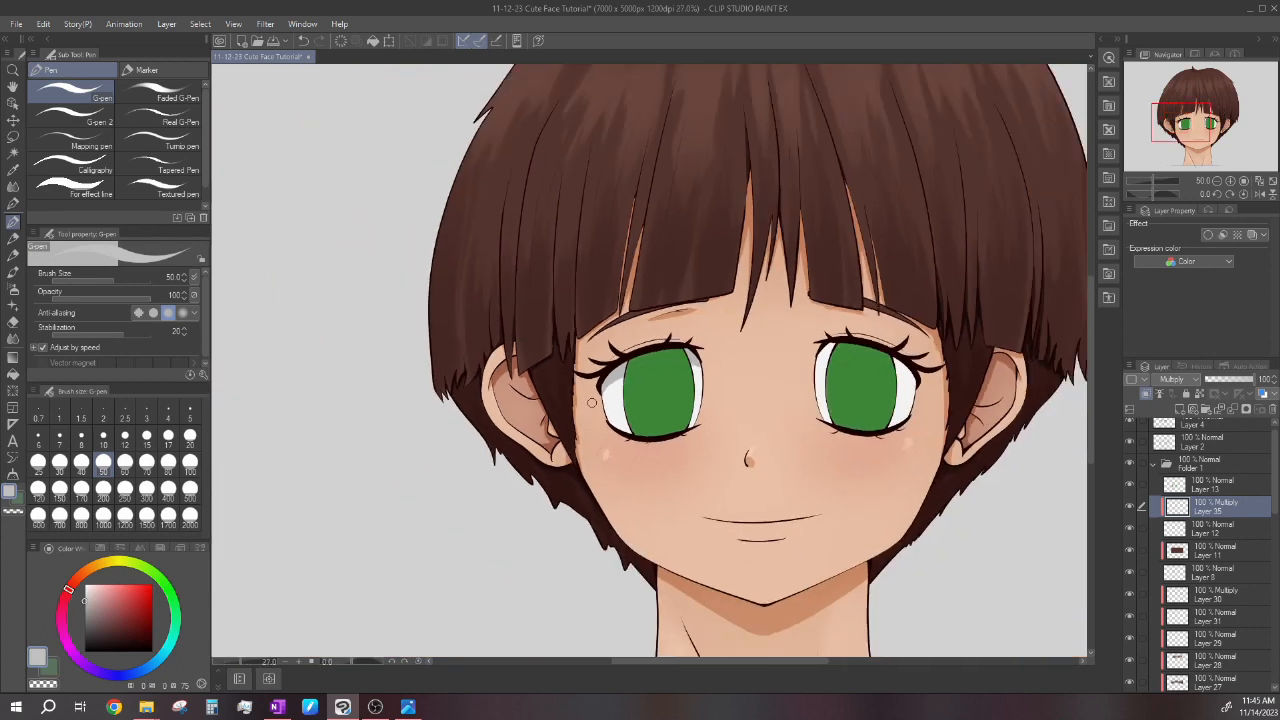
scroll(619, 343, up, 4)
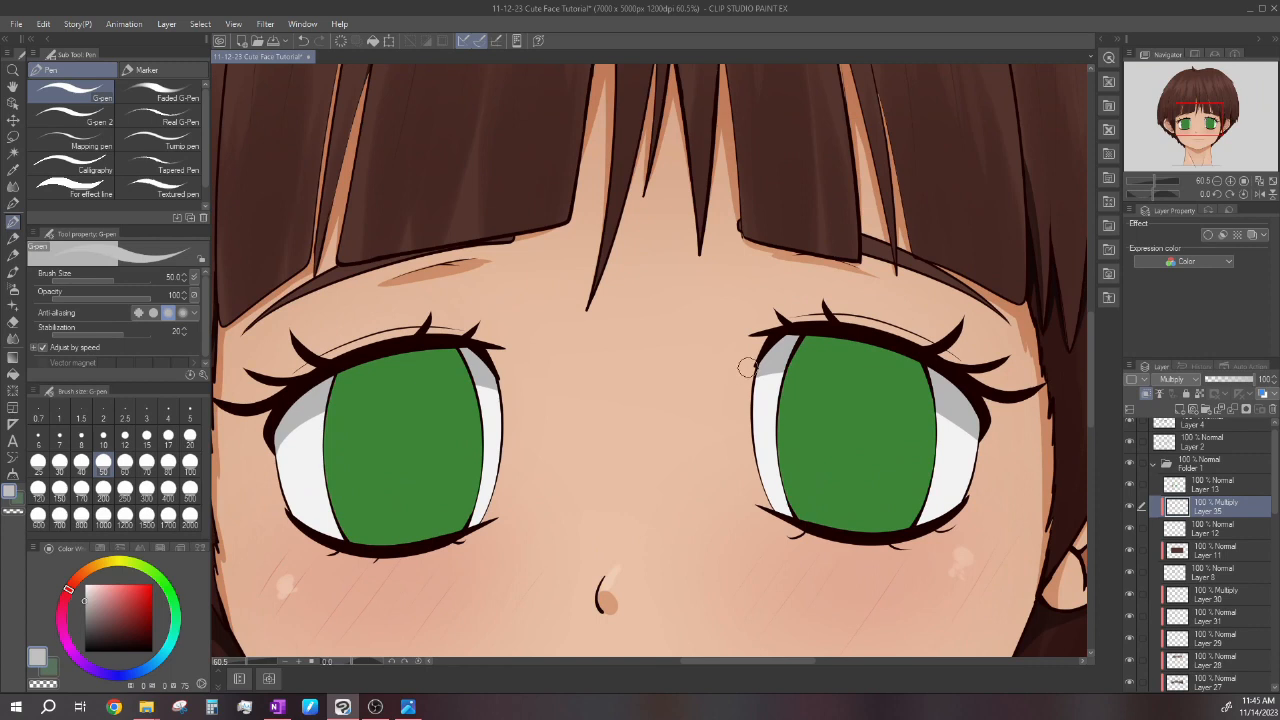
scroll(1009, 455, down, 4)
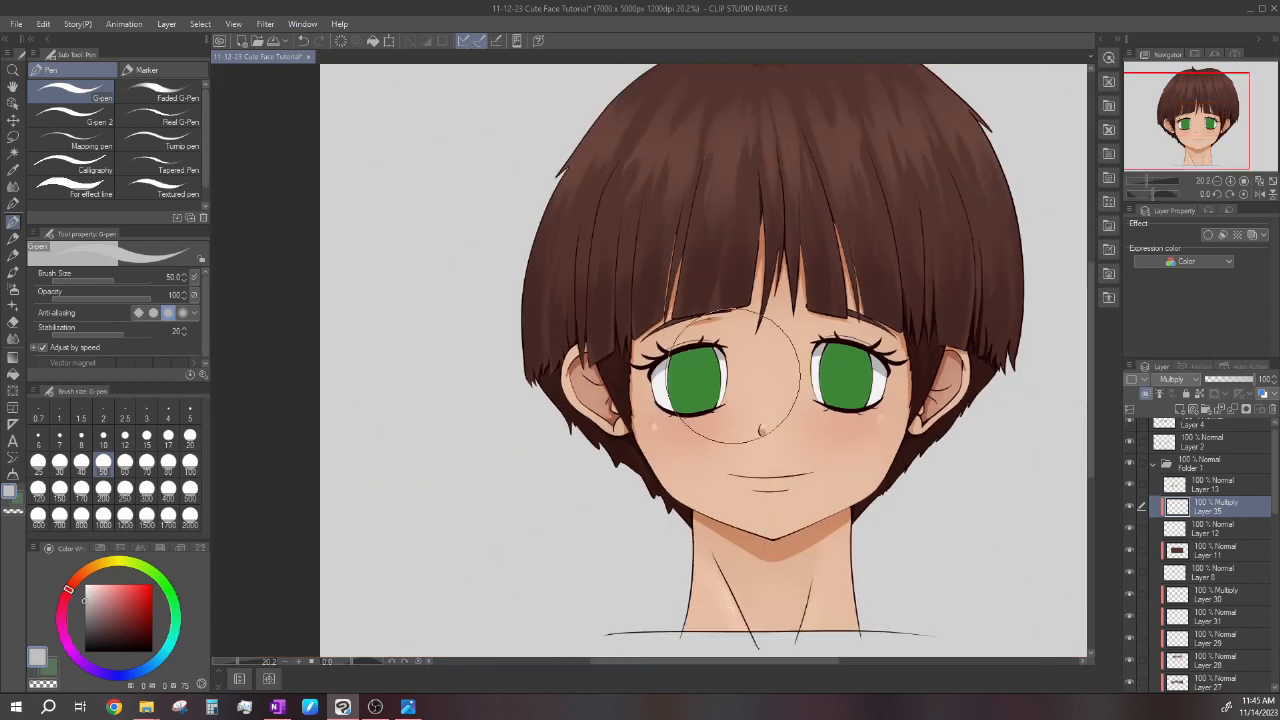
scroll(840, 390, down, 1)
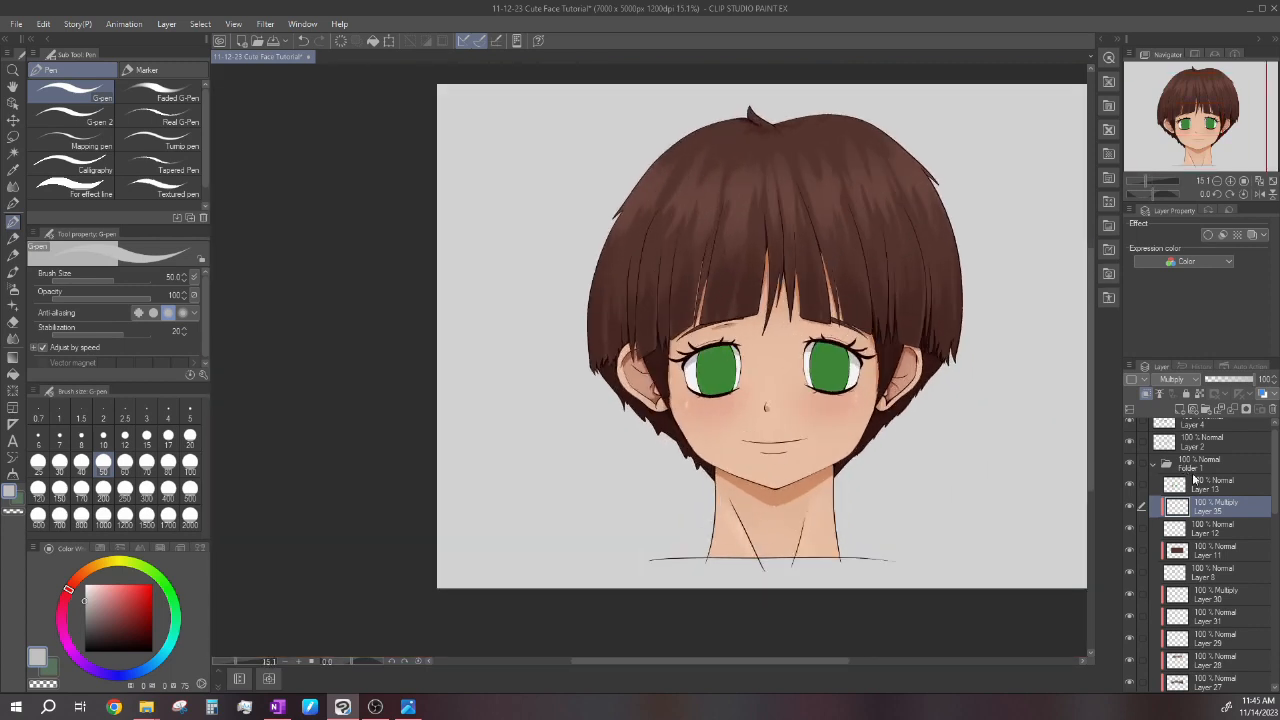
Add a clipped Multiply layer above eyebrow Layer 11 and sample the eyebrow's brown.
click(1141, 486)
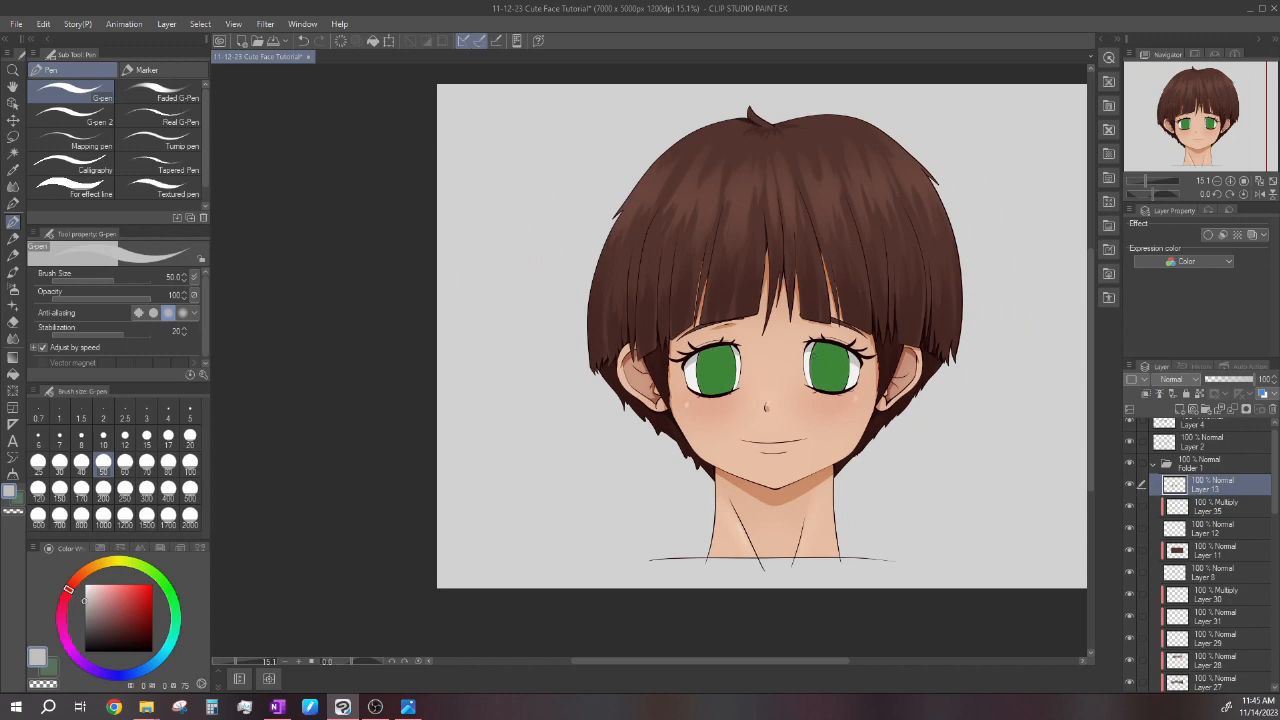
scroll(815, 356, up, 2)
scroll(815, 356, down, 1)
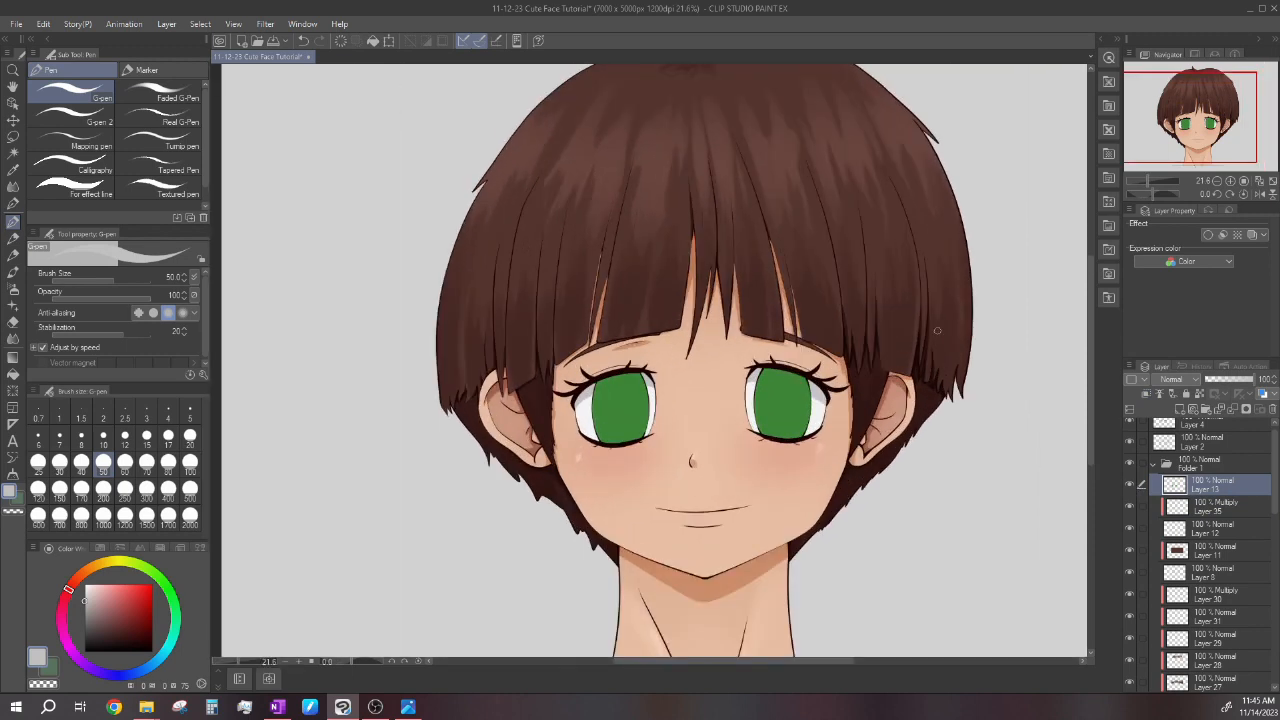
scroll(937, 330, up, 1)
click(1141, 551)
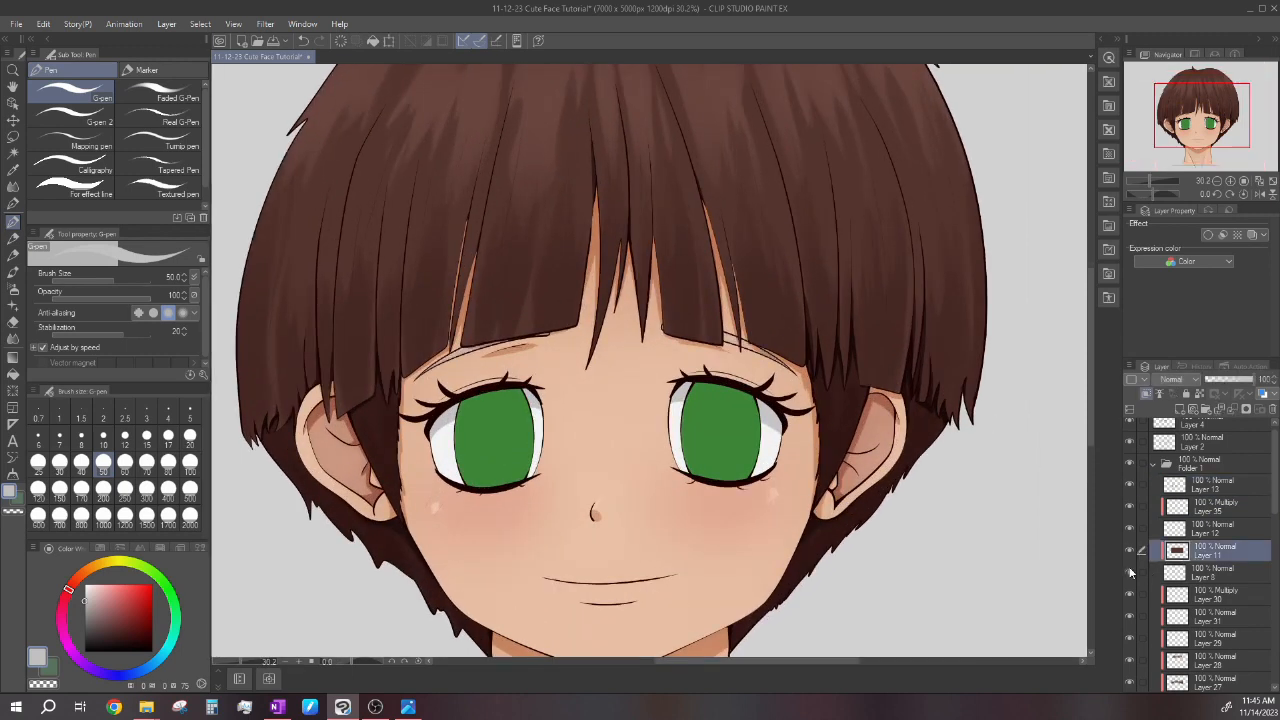
click(1179, 409)
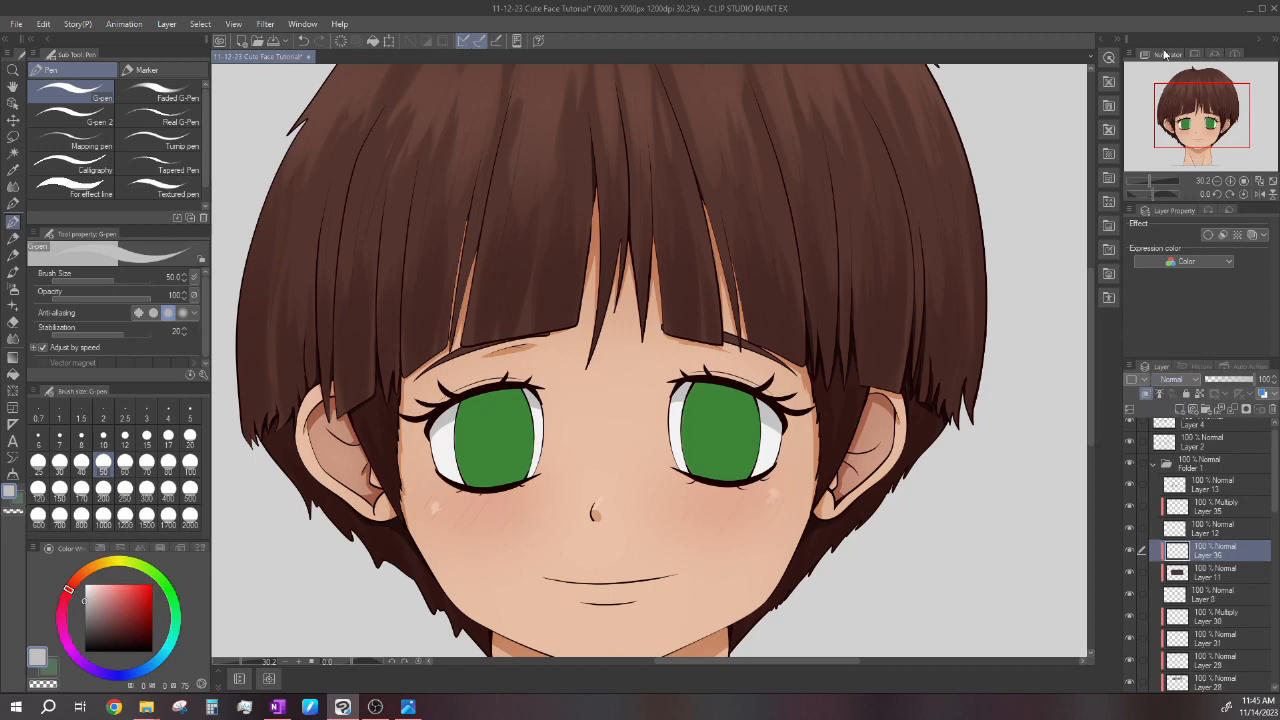
click(1164, 55)
scroll(738, 338, up, 6)
alt+click(746, 331)
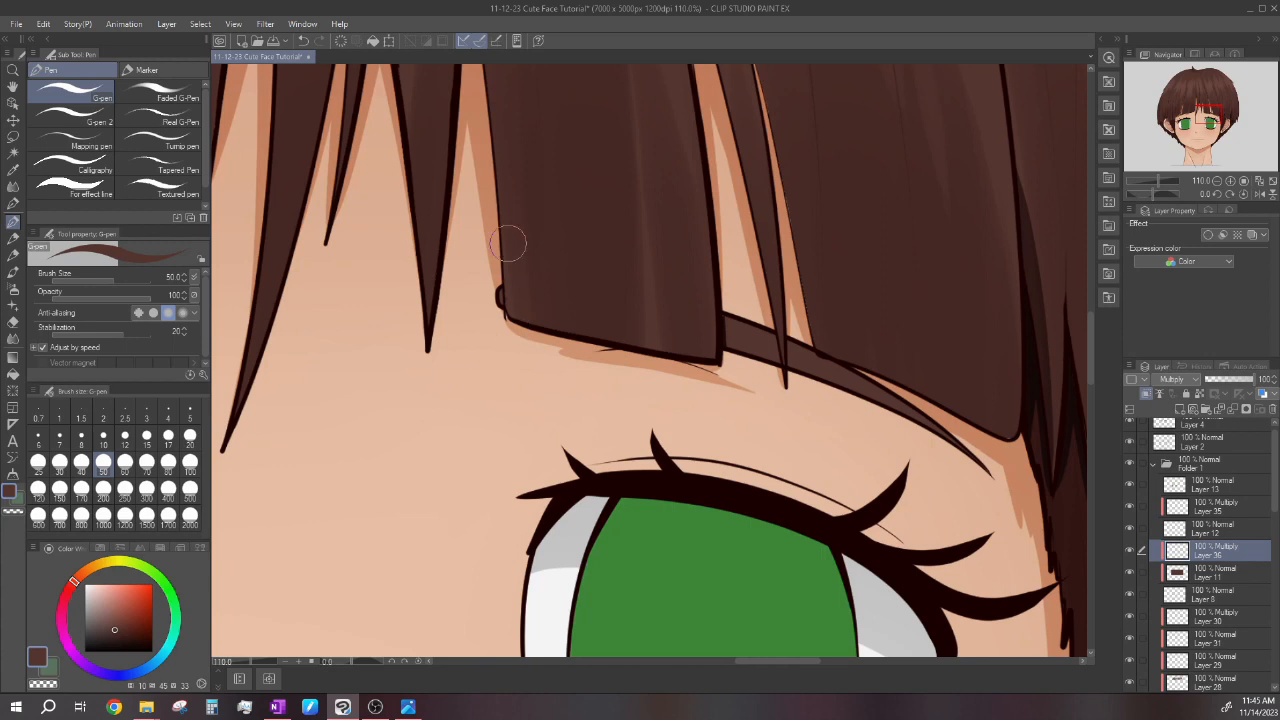
Draw a shadow on the eyebrow along the thin hair strand on the image's right side.
drag(787, 385, 760, 228)
scroll(808, 333, down, 6)
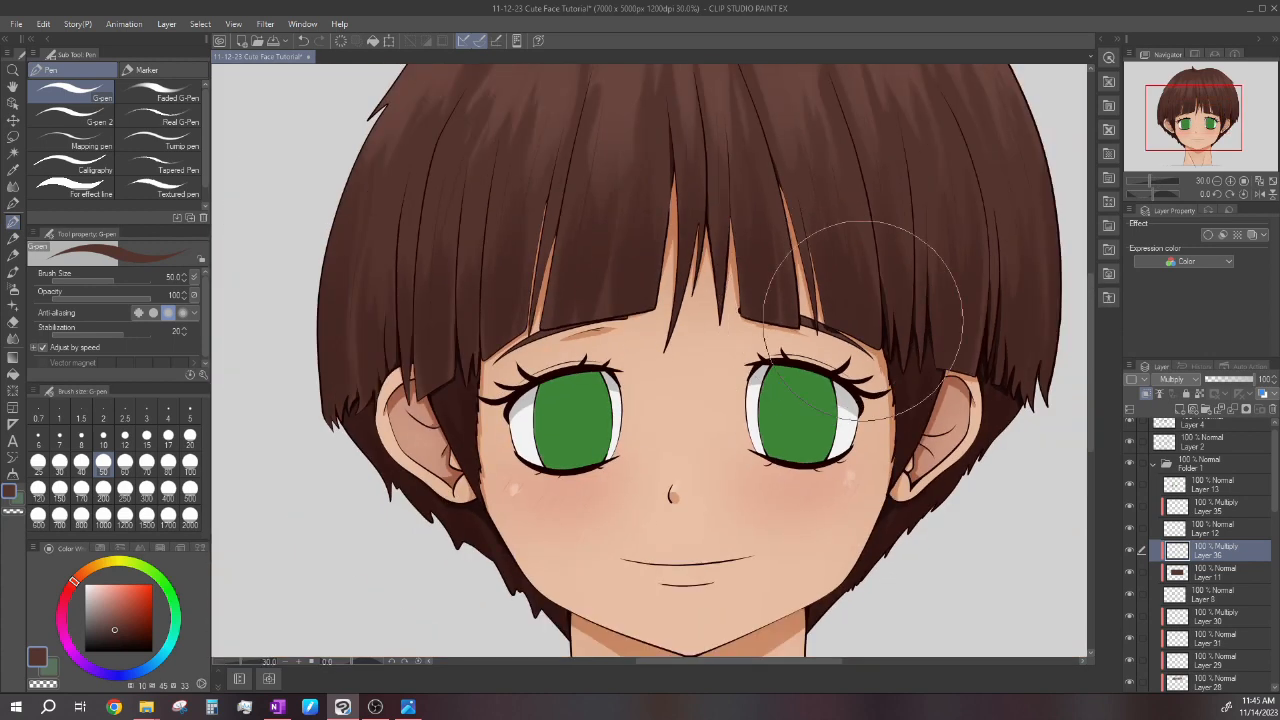
Examine the eyebrow shadows beneath the bangs on both sides, close up and across the whole face.
scroll(744, 280, down, 1)
scroll(637, 294, up, 1)
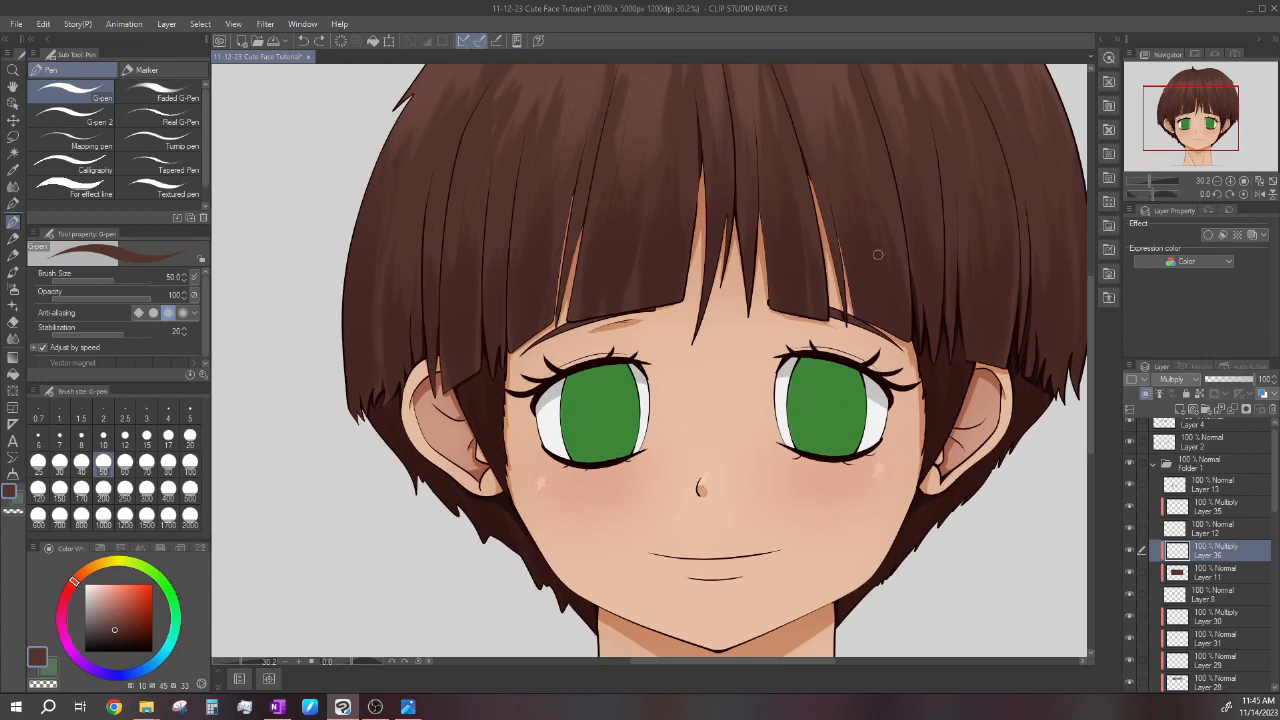
scroll(871, 259, up, 3)
scroll(861, 310, down, 1)
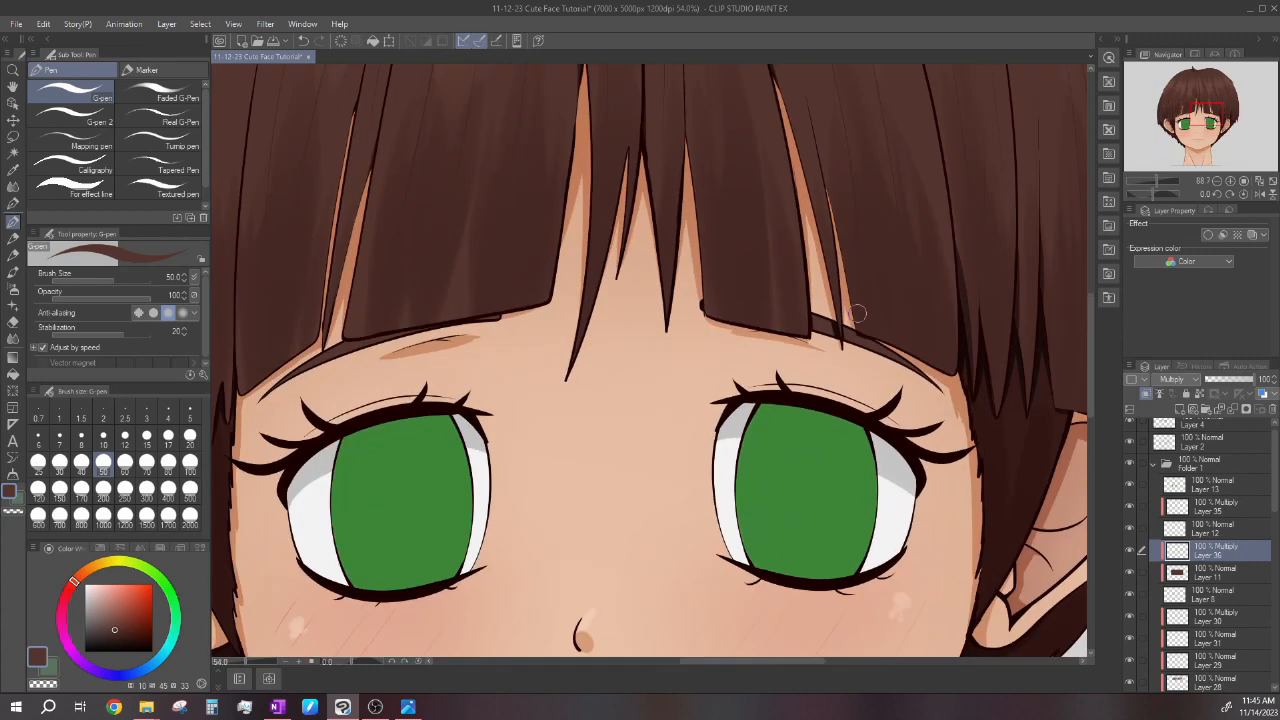
scroll(861, 310, up, 1)
scroll(850, 310, down, 3)
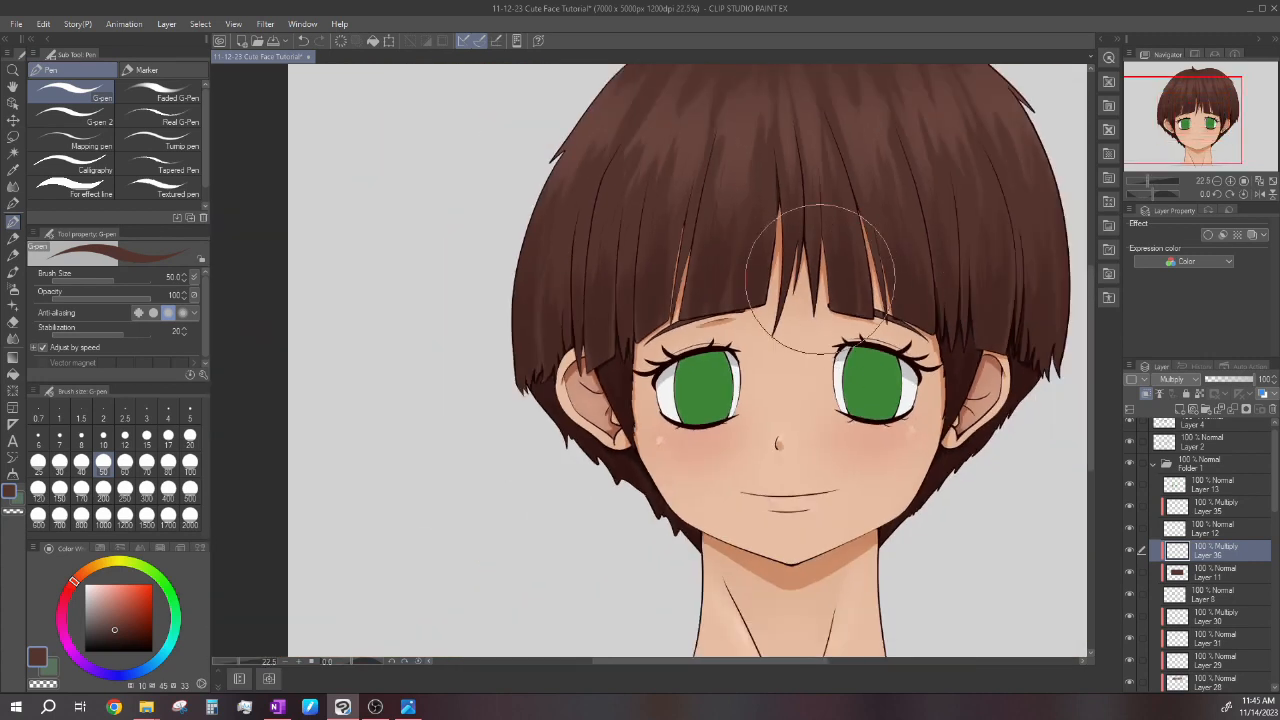
scroll(838, 310, up, 3)
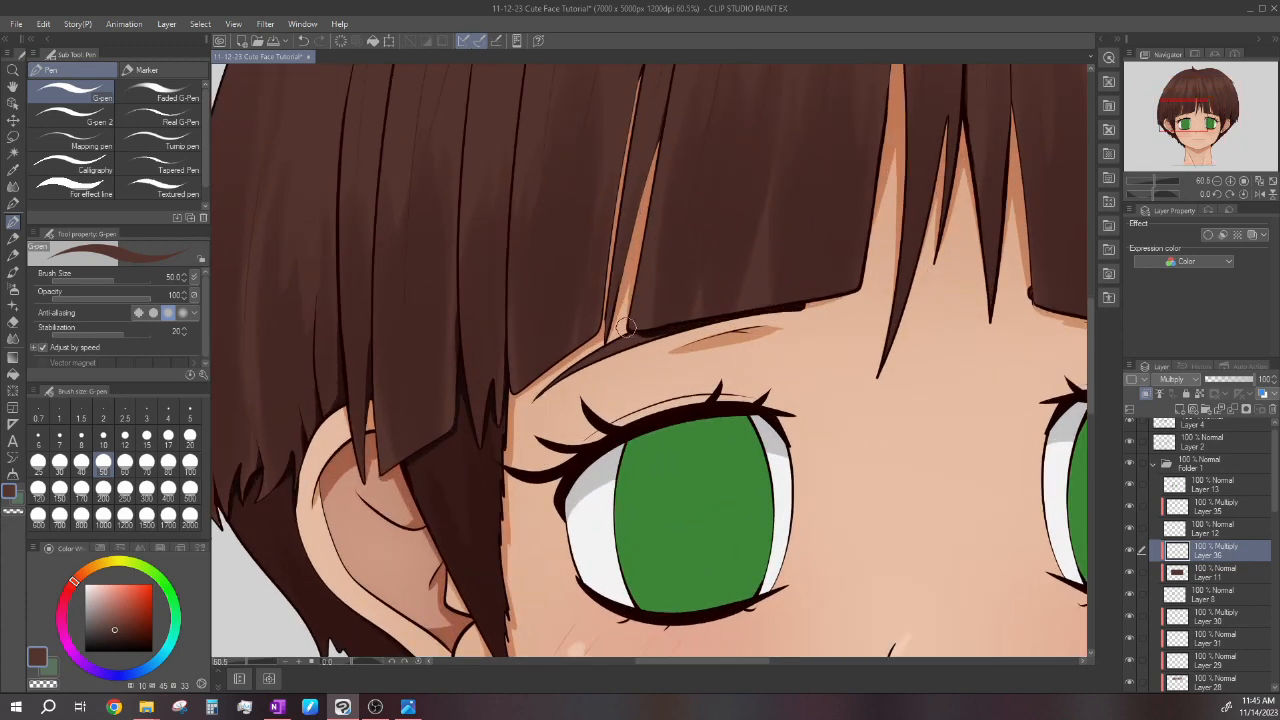
scroll(607, 344, down, 3)
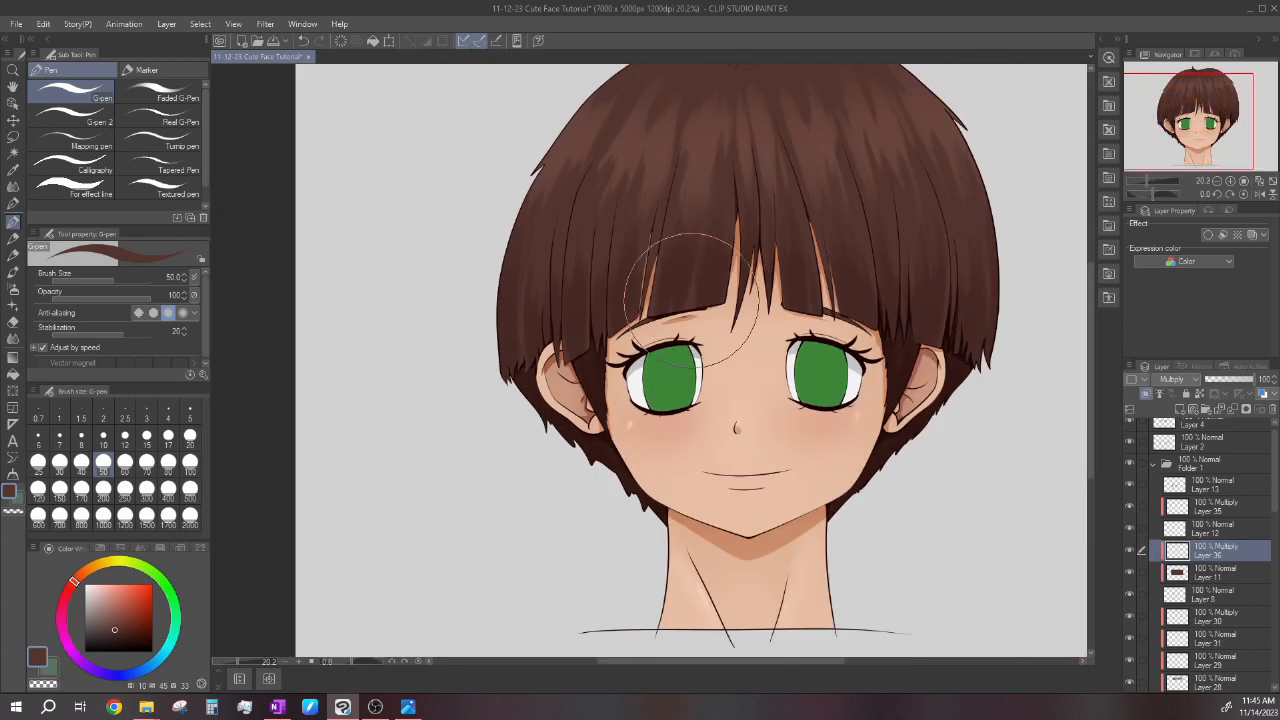
scroll(621, 307, down, 1)
scroll(716, 285, up, 1)
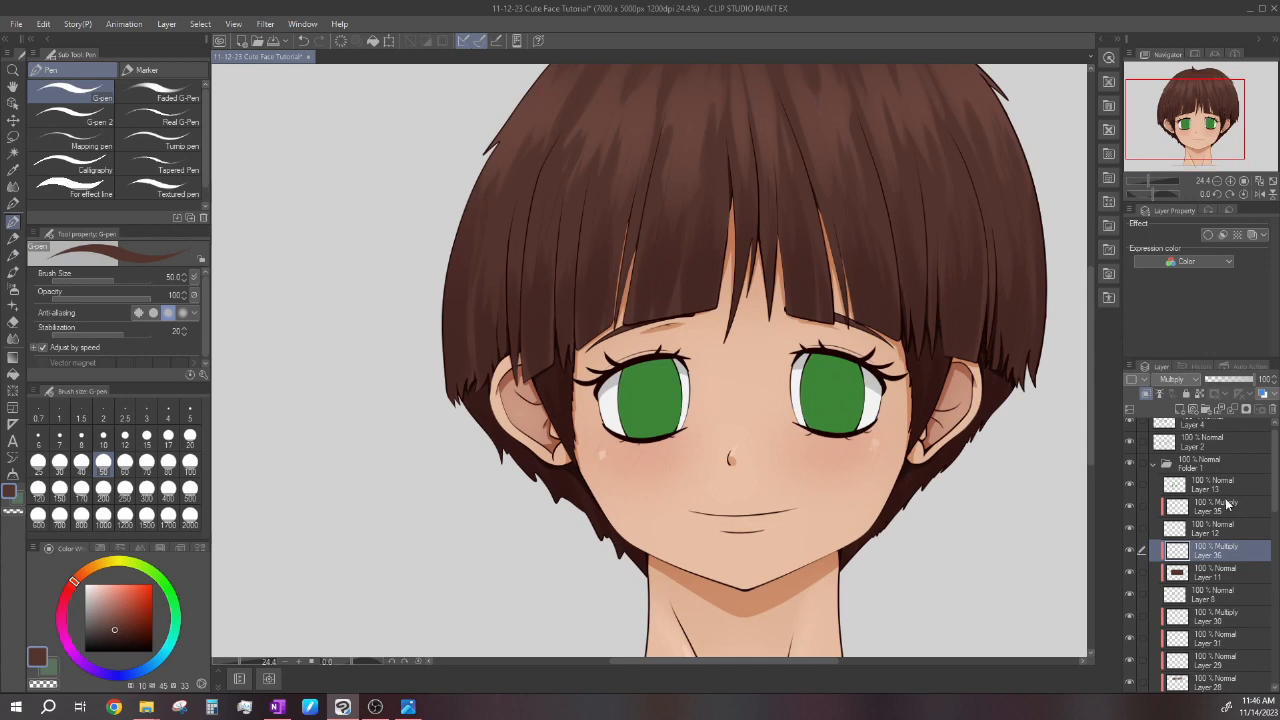
Add a new layer clipped to the iris colour on Layer 13 and sample the iris green.
click(1205, 488)
click(1130, 485)
click(1131, 484)
click(1181, 410)
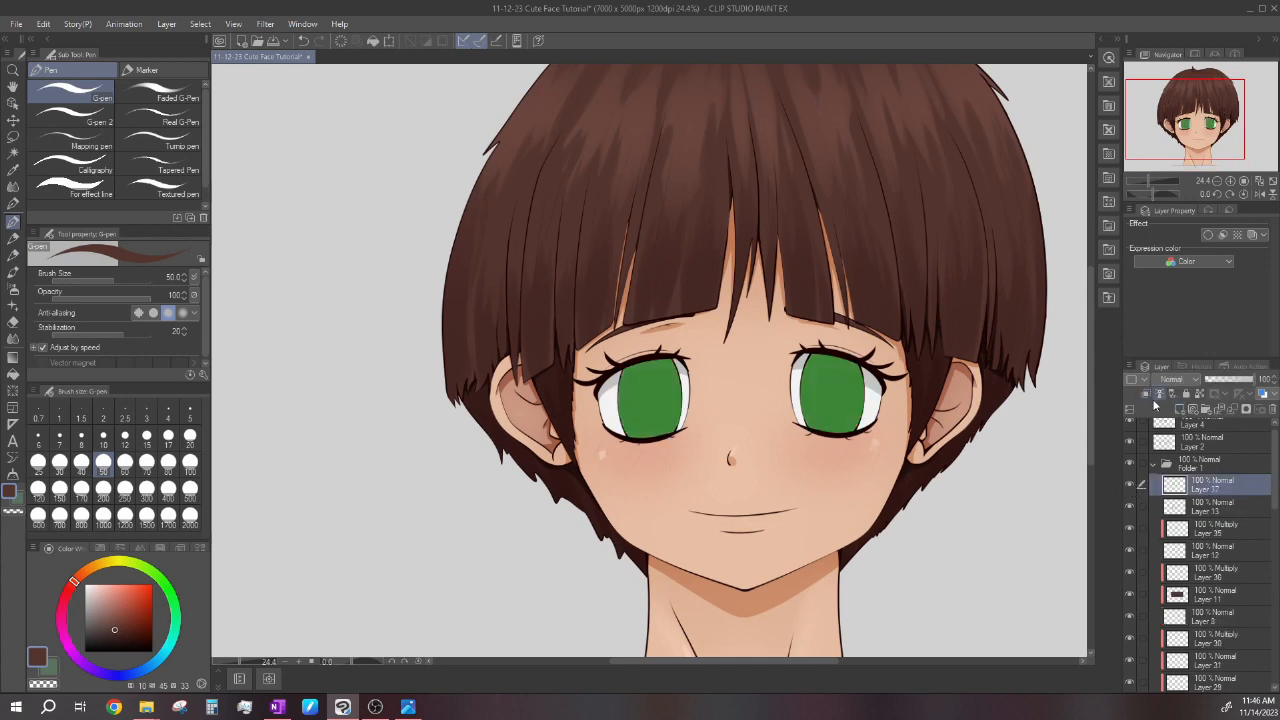
scroll(667, 390, down, 1)
scroll(667, 390, up, 2)
alt+click(668, 390)
Switch to the LIGHTING airbrush at size 300 and choose a dark green for the iris shading.
click(13, 289)
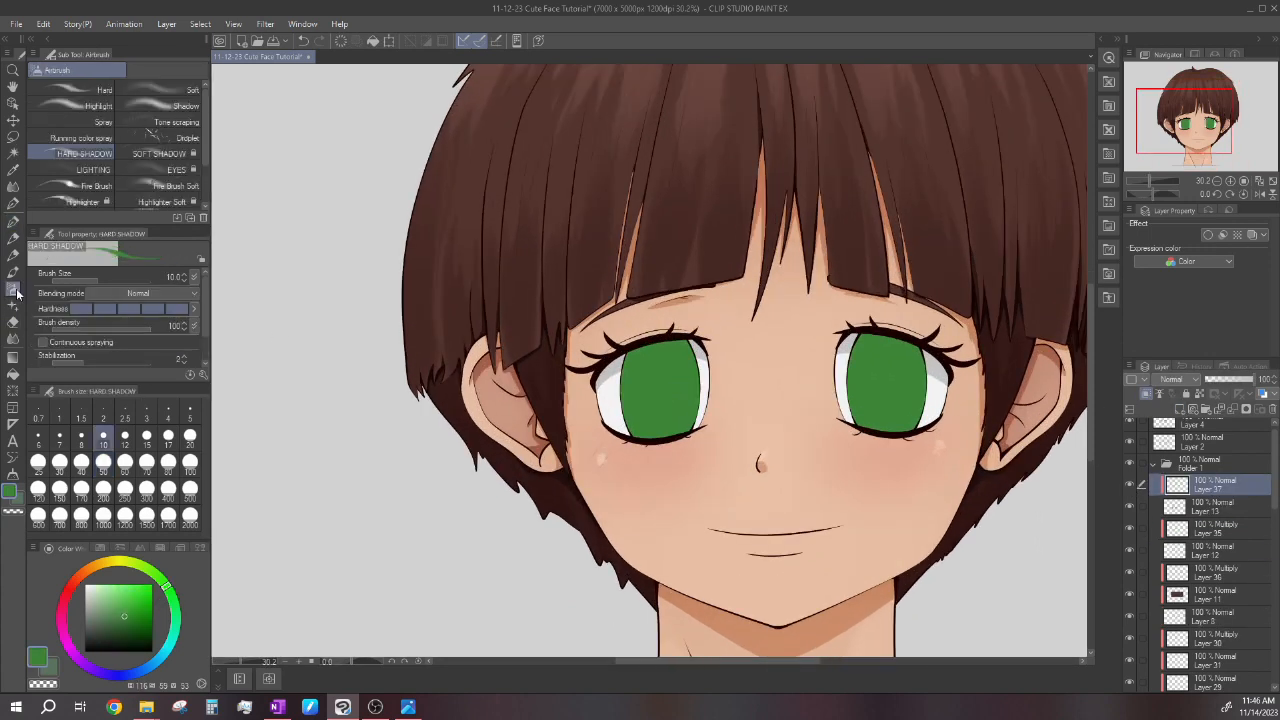
scroll(672, 342, down, 1)
scroll(683, 397, up, 2)
scroll(640, 370, up, 2)
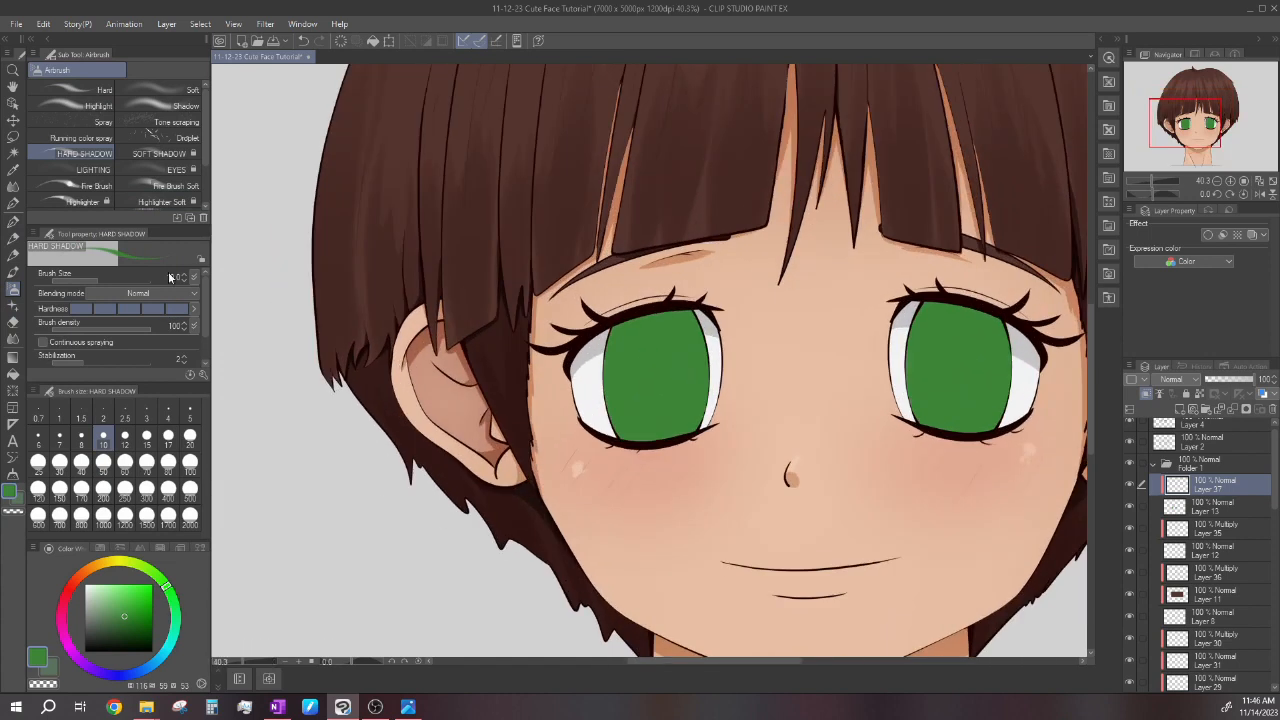
scroll(736, 370, down, 4)
scroll(706, 366, up, 3)
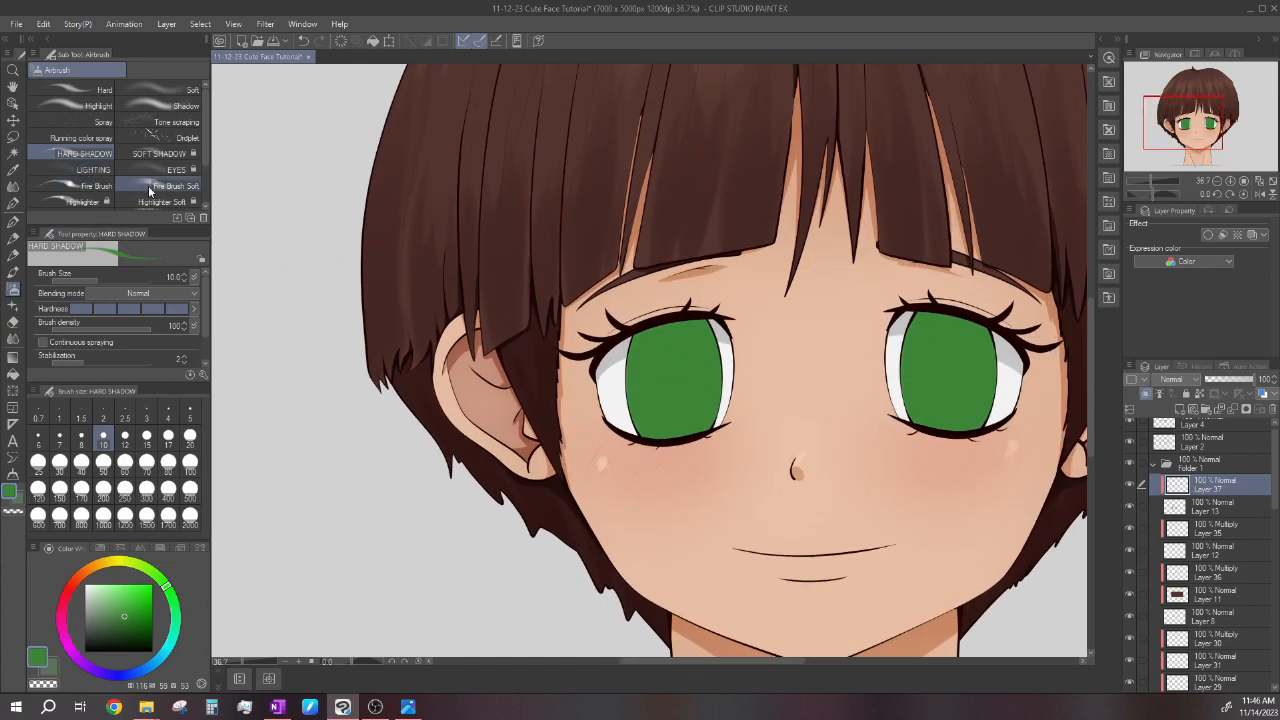
click(79, 169)
scroll(662, 383, down, 1)
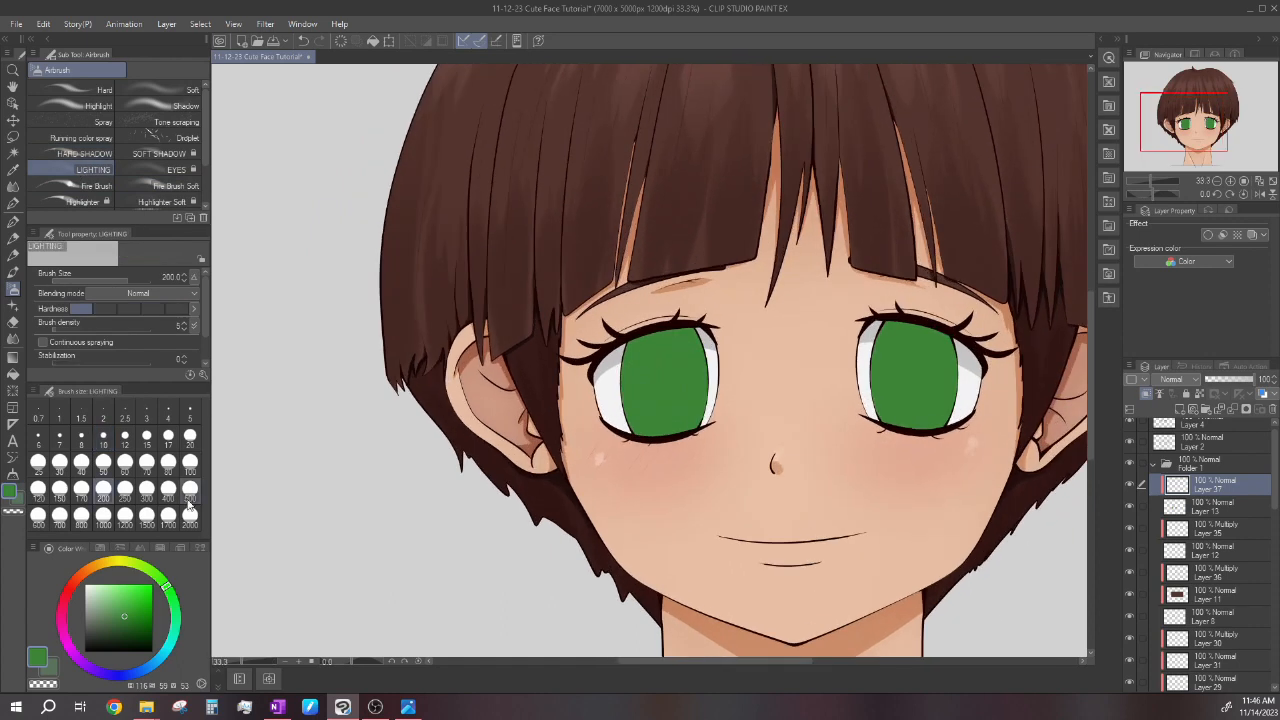
click(147, 488)
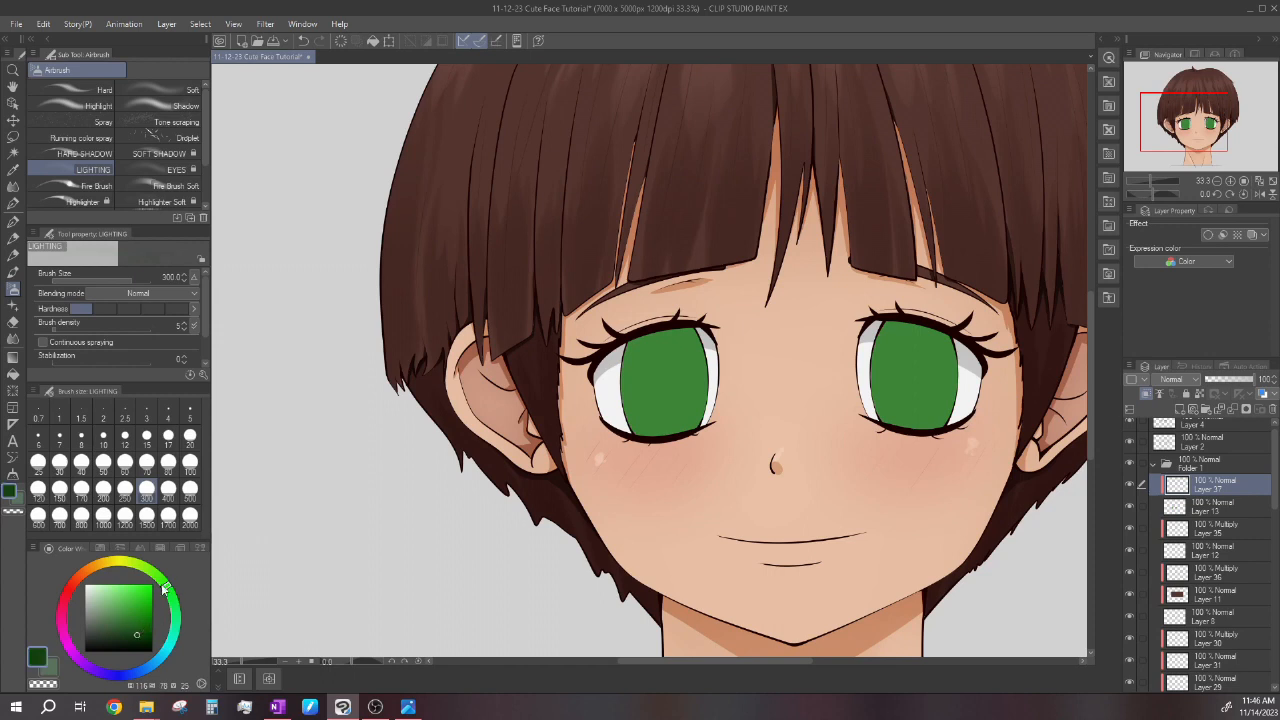
Airbrush a soft dark-green gradient over the upper part of both irises with a brush size of 400.
scroll(699, 411, down, 3)
scroll(699, 411, up, 1)
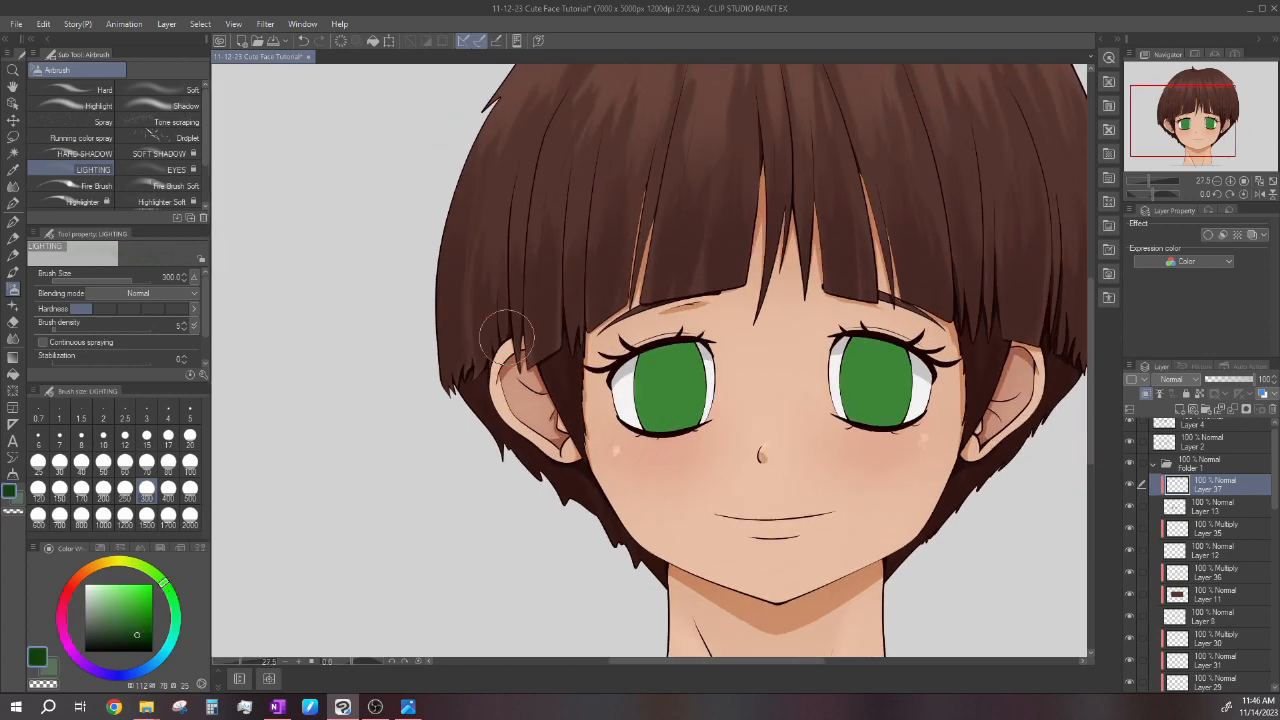
scroll(641, 390, up, 3)
scroll(641, 390, down, 2)
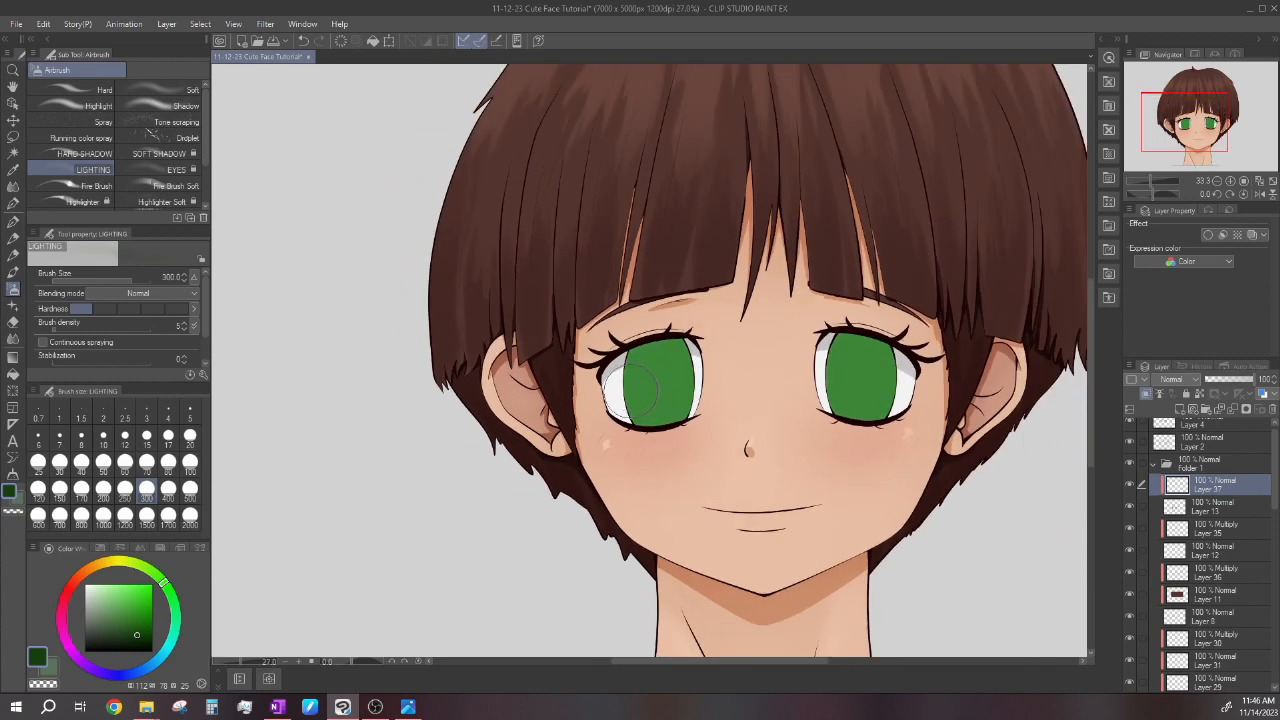
scroll(641, 390, up, 1)
alt+click(670, 368)
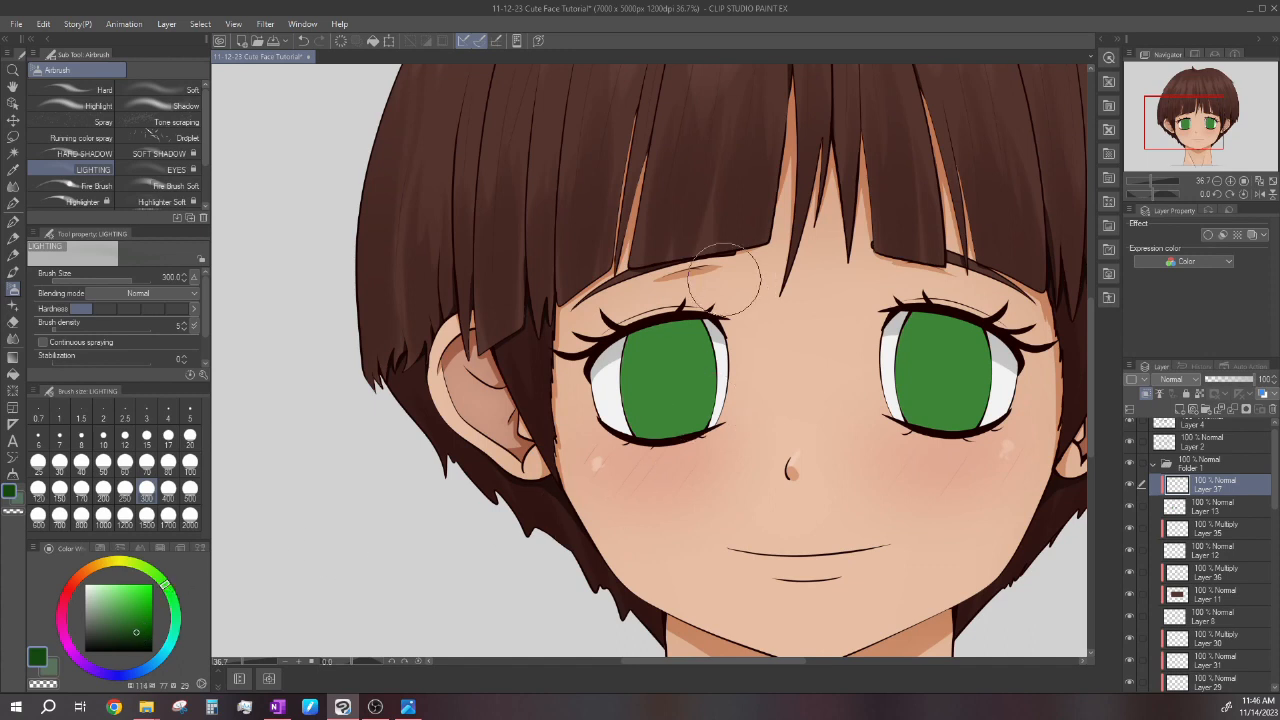
scroll(668, 358, down, 2)
scroll(663, 355, up, 1)
key(bracketright)
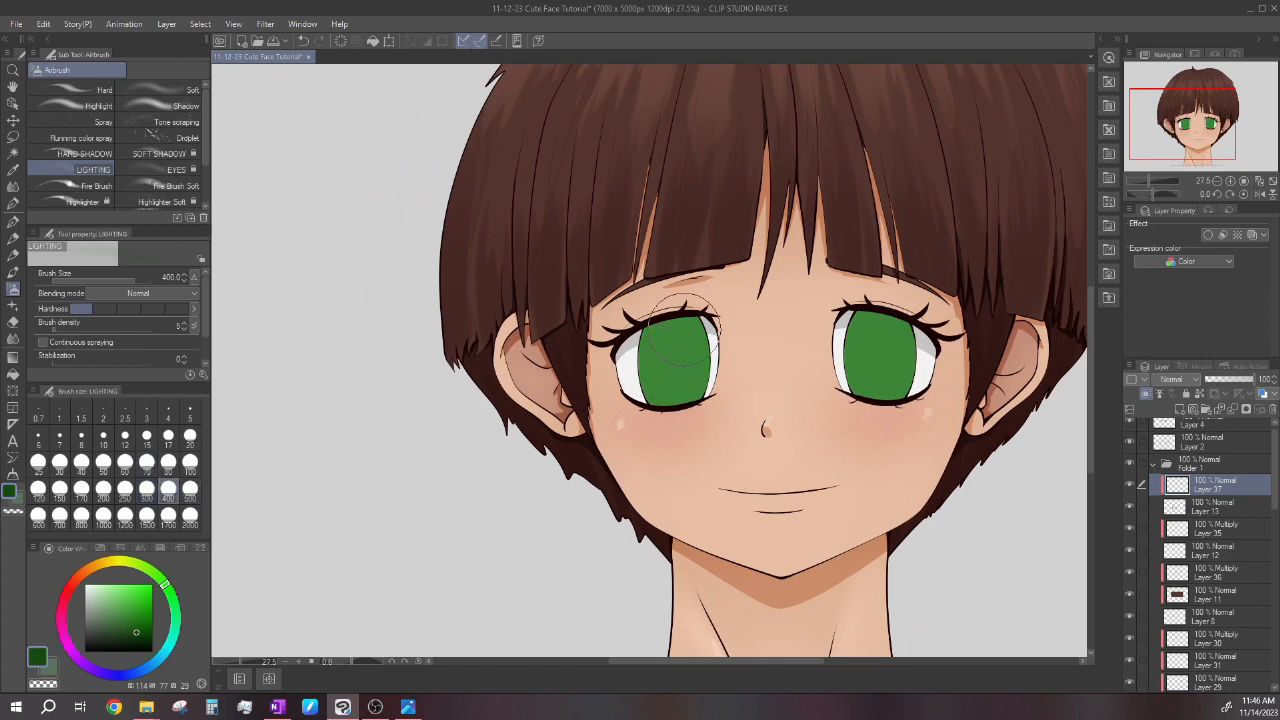
mouse_move(701, 314)
mouse_down()
mouse_move(676, 355)
mouse_move(628, 318)
mouse_move(696, 330)
mouse_move(624, 338)
mouse_move(674, 285)
mouse_move(691, 355)
mouse_move(624, 332)
mouse_move(706, 318)
mouse_move(678, 340)
mouse_move(639, 300)
mouse_move(686, 338)
mouse_move(628, 318)
mouse_move(679, 288)
mouse_move(701, 325)
mouse_move(629, 303)
mouse_move(716, 308)
mouse_move(678, 330)
mouse_move(623, 295)
mouse_move(698, 305)
mouse_move(627, 298)
mouse_move(664, 282)
mouse_move(669, 310)
mouse_move(656, 280)
mouse_move(689, 305)
mouse_move(616, 289)
mouse_up()
mouse_move(880, 336)
mouse_down()
mouse_move(918, 343)
mouse_move(842, 340)
mouse_move(861, 296)
mouse_move(931, 325)
mouse_move(878, 345)
mouse_move(858, 295)
mouse_move(924, 320)
mouse_move(866, 325)
mouse_move(859, 295)
mouse_move(931, 306)
mouse_move(891, 335)
mouse_move(861, 284)
mouse_move(916, 286)
mouse_move(889, 323)
mouse_move(841, 281)
mouse_move(876, 283)
mouse_move(907, 313)
mouse_move(843, 274)
mouse_move(889, 274)
mouse_move(907, 312)
mouse_move(846, 300)
mouse_move(874, 276)
mouse_move(936, 305)
mouse_move(855, 294)
mouse_up()
scroll(855, 294, up, 2)
scroll(763, 257, down, 2)
scroll(763, 280, up, 1)
Add another clipped layer and airbrush a near-black green along the top of both irises.
click(1179, 409)
click(1146, 393)
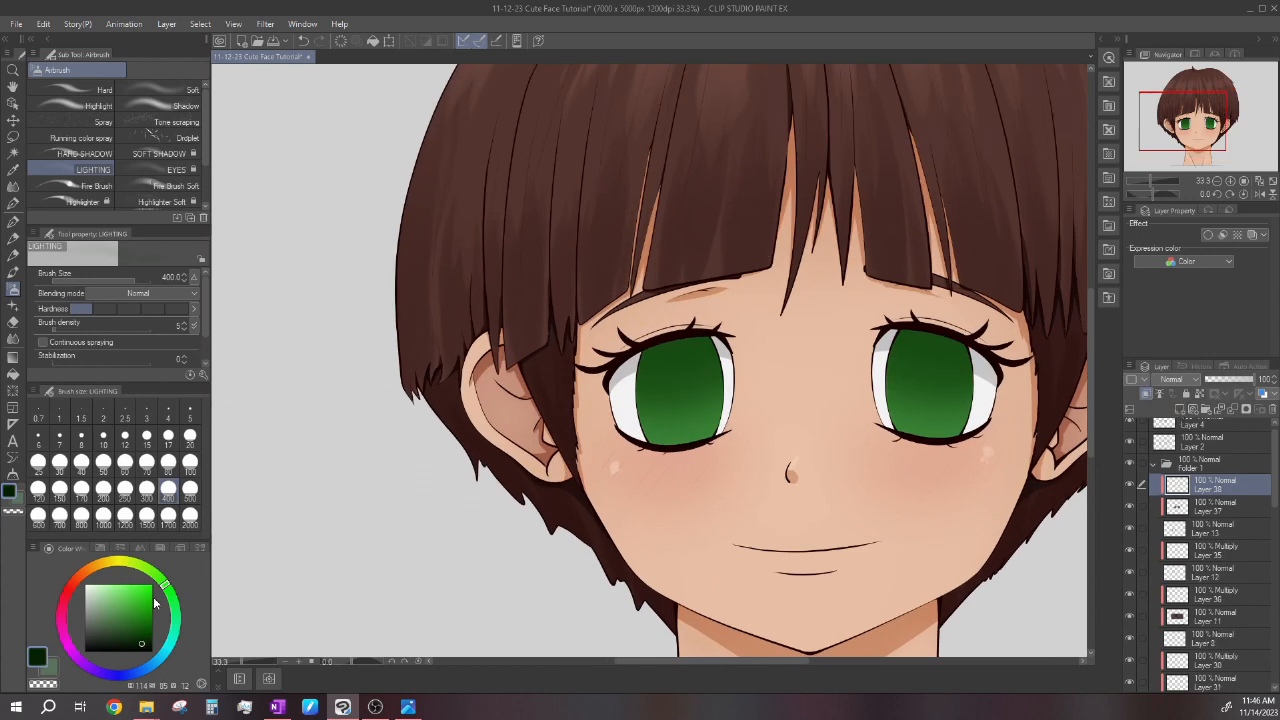
mouse_move(679, 319)
mouse_down()
mouse_move(685, 343)
mouse_move(723, 280)
mouse_move(609, 290)
mouse_move(690, 285)
mouse_up()
mouse_move(905, 315)
mouse_down()
mouse_move(985, 327)
mouse_move(920, 348)
mouse_move(892, 305)
mouse_move(987, 313)
mouse_move(926, 332)
mouse_move(898, 285)
mouse_move(981, 285)
mouse_move(941, 325)
mouse_move(909, 285)
mouse_move(973, 287)
mouse_move(953, 323)
mouse_move(883, 285)
mouse_move(949, 309)
mouse_up()
mouse_move(743, 304)
mouse_down()
mouse_move(675, 339)
mouse_move(690, 277)
mouse_up()
scroll(730, 332, down, 4)
scroll(745, 357, up, 2)
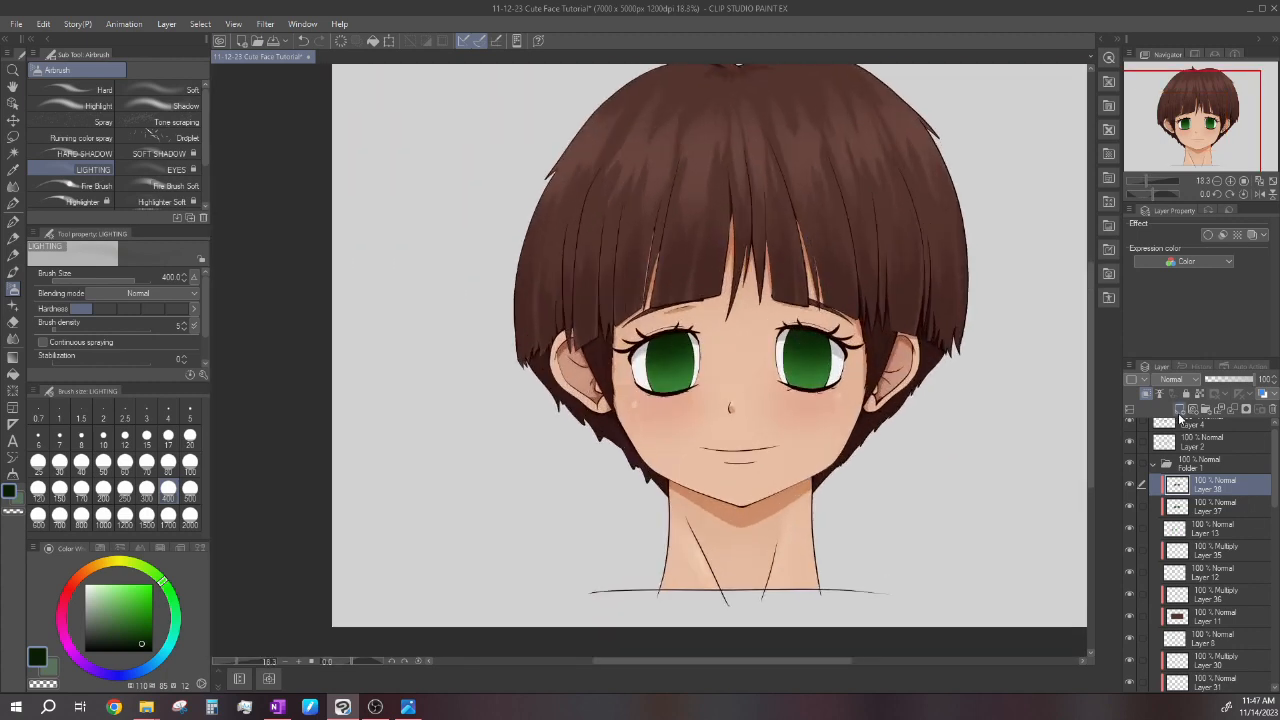
Add a third clipped layer and sample the base iris green while the two gradient layers are temporarily hidden.
click(1131, 530)
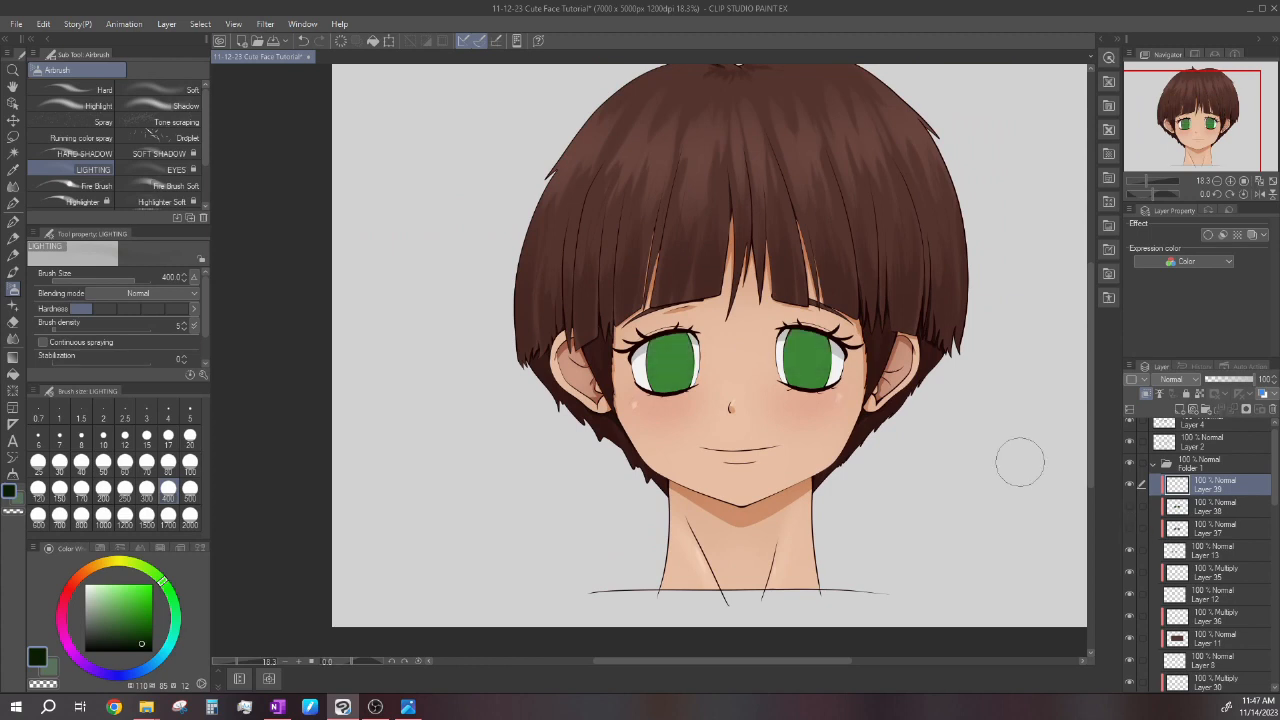
scroll(820, 370, up, 1)
click(1131, 510)
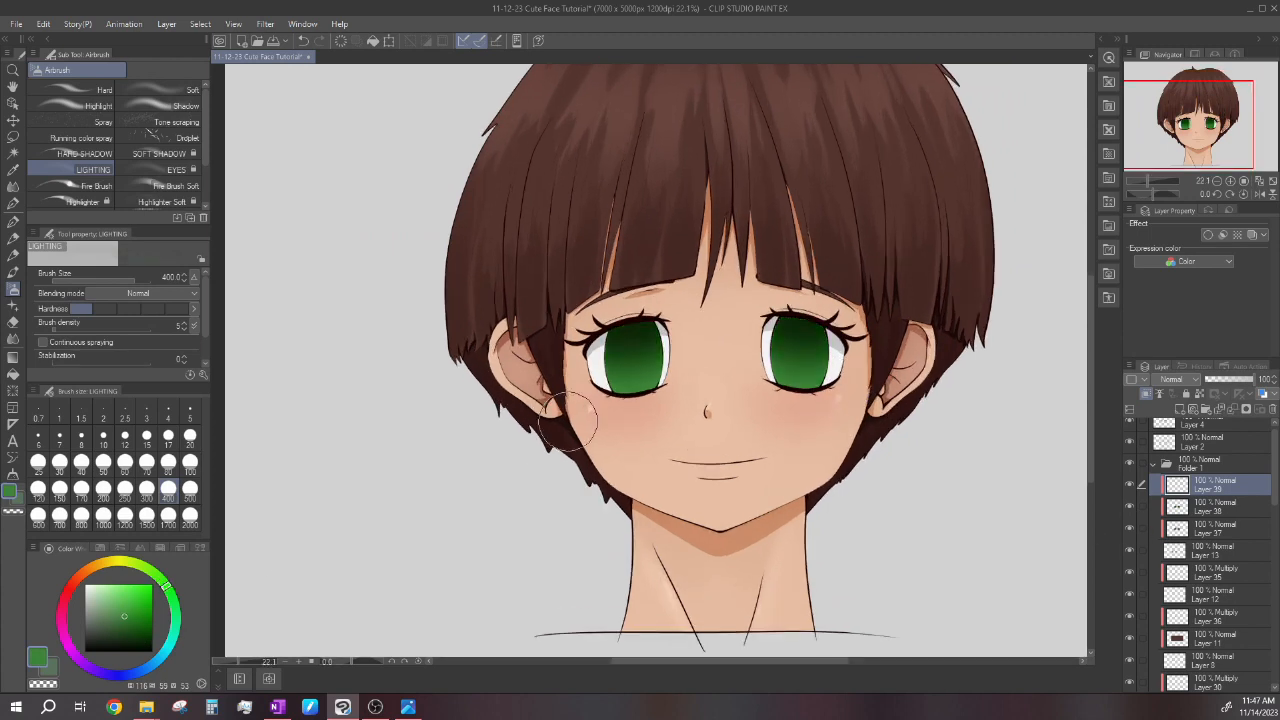
Airbrush a fully saturated bright green glow onto the lower part of both irises with a brush size of 200.
drag(141, 608, 222, 513)
click(103, 488)
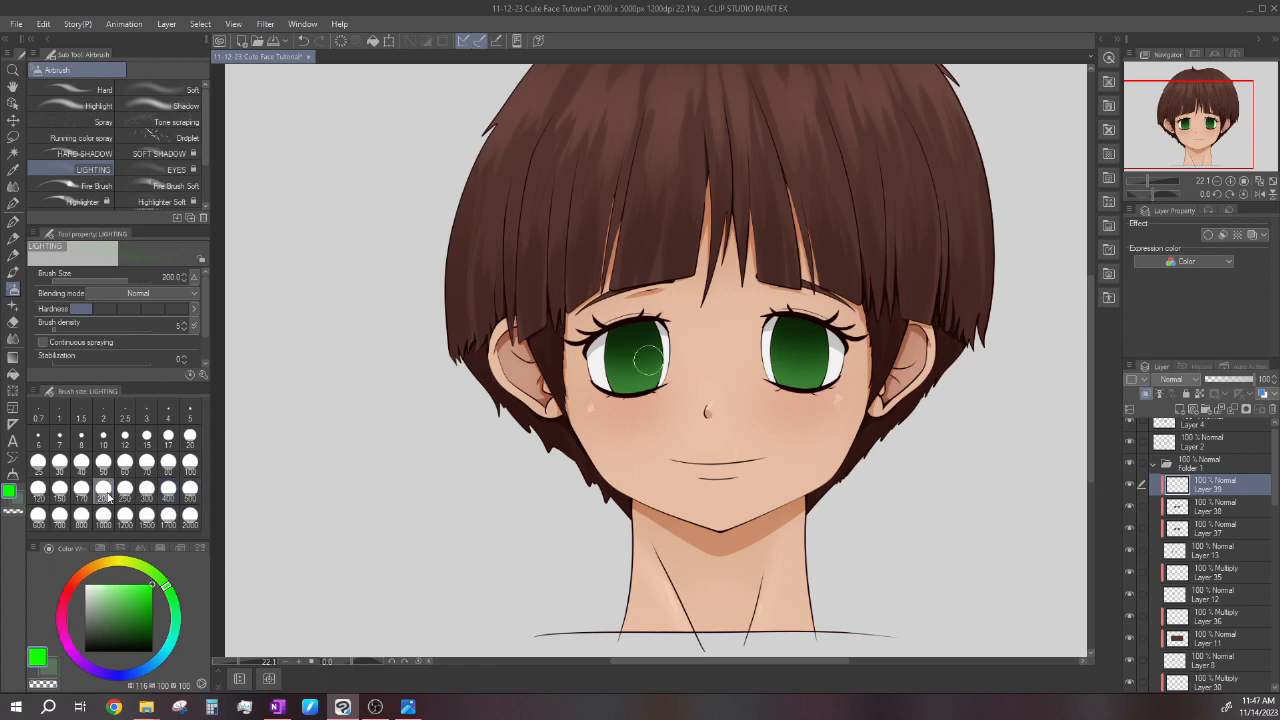
scroll(679, 368, up, 2)
scroll(679, 368, up, 1)
mouse_move(634, 371)
mouse_down()
mouse_move(651, 423)
mouse_move(634, 366)
mouse_move(630, 415)
mouse_up()
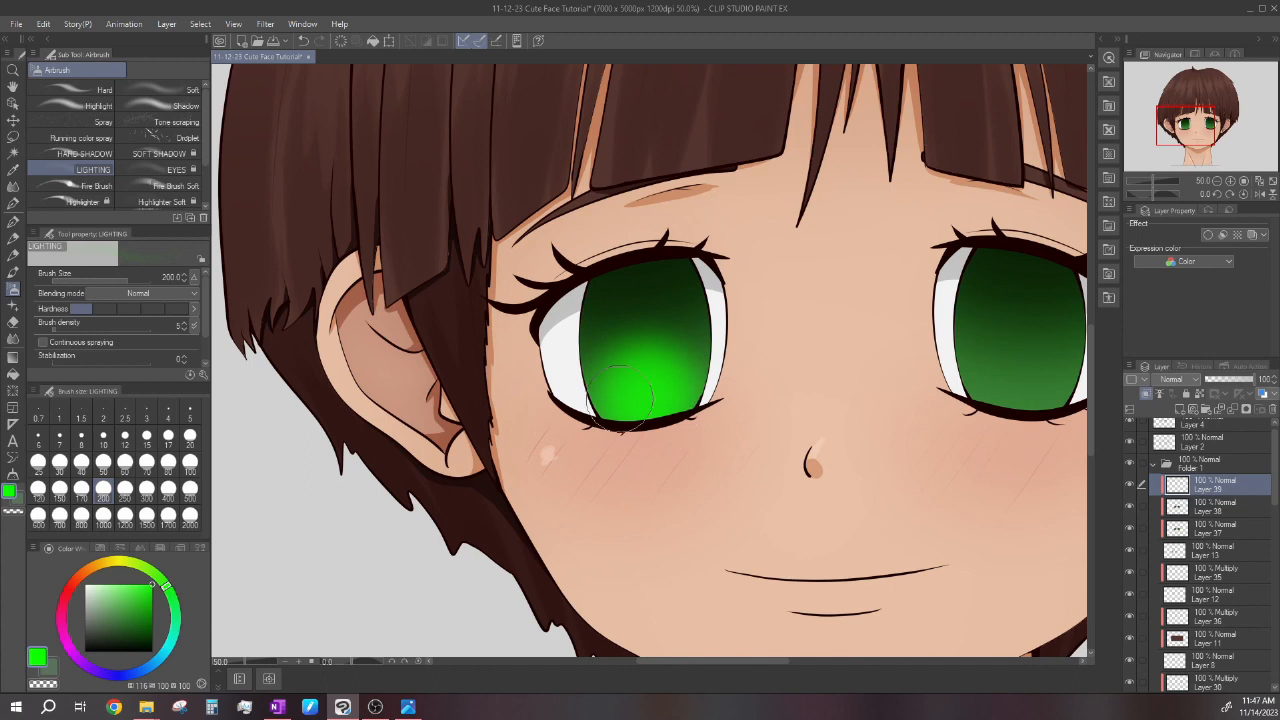
scroll(622, 405, down, 2)
scroll(820, 357, up, 1)
mouse_move(820, 357)
mouse_down()
mouse_move(828, 405)
mouse_move(840, 398)
mouse_up()
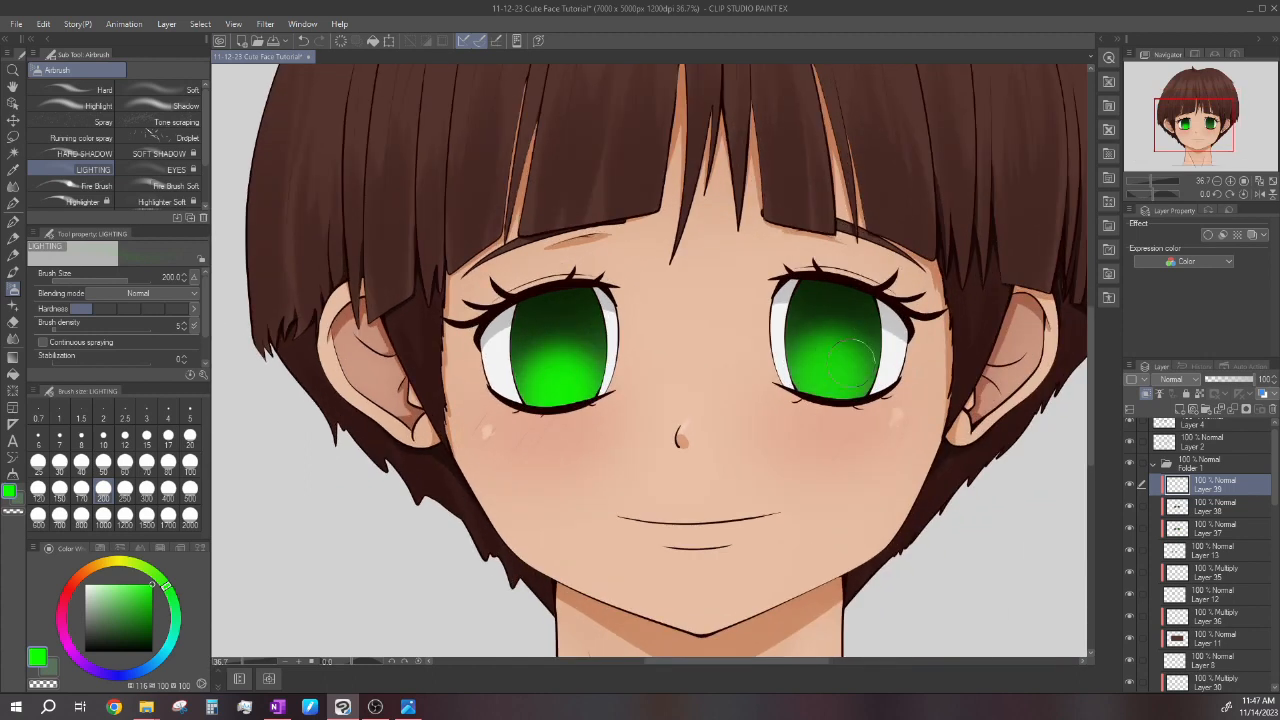
Check the glowing irises against the whole portrait and save the file.
scroll(828, 414, down, 4)
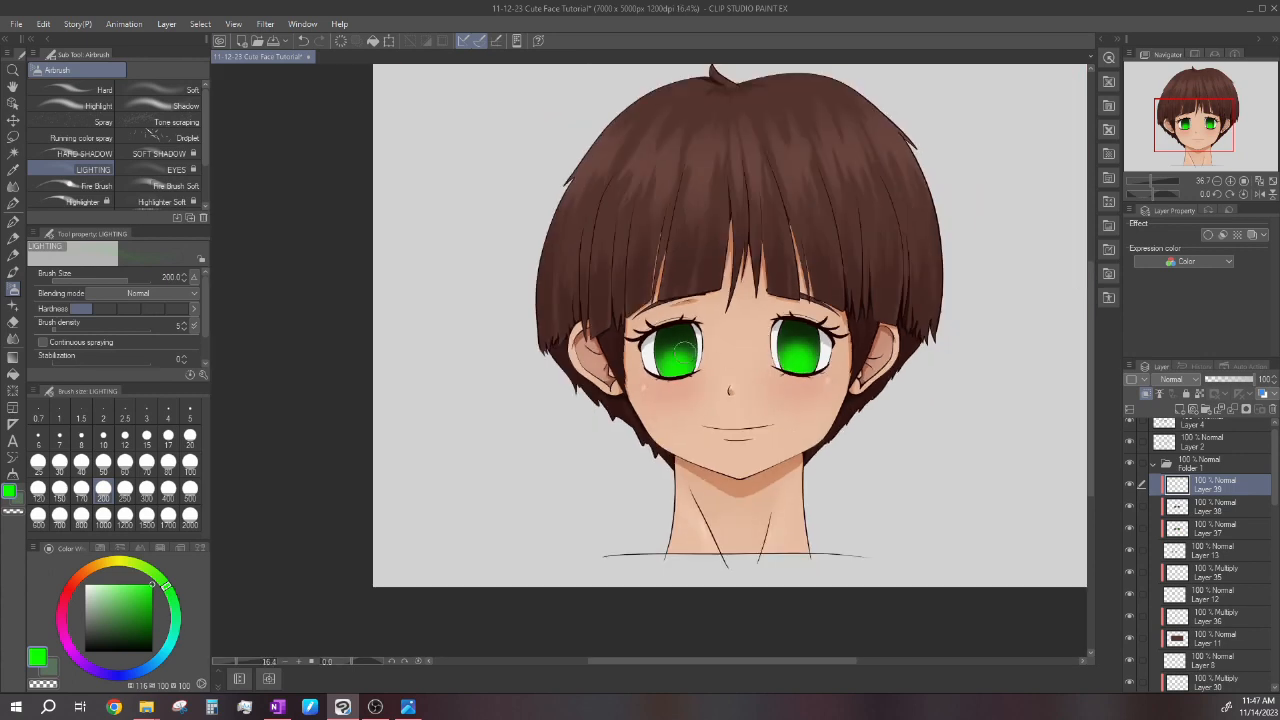
scroll(630, 325, up, 2)
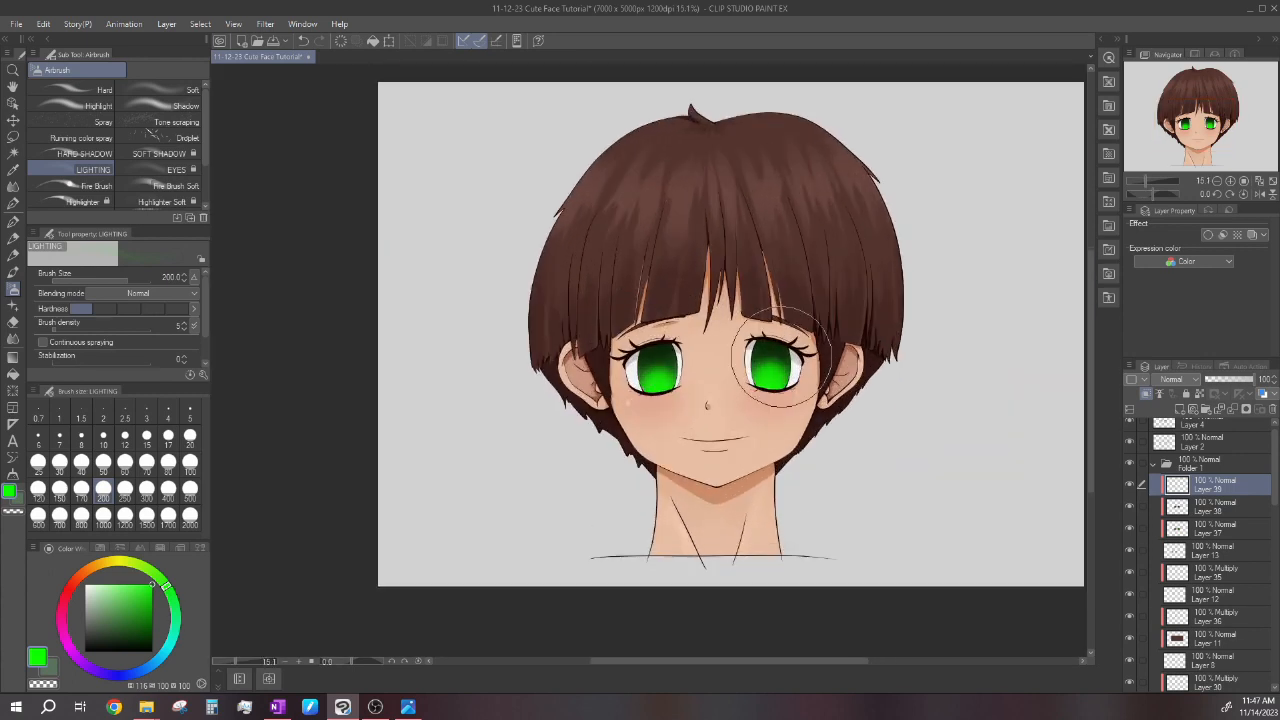
scroll(600, 310, down, 2)
scroll(752, 337, up, 1)
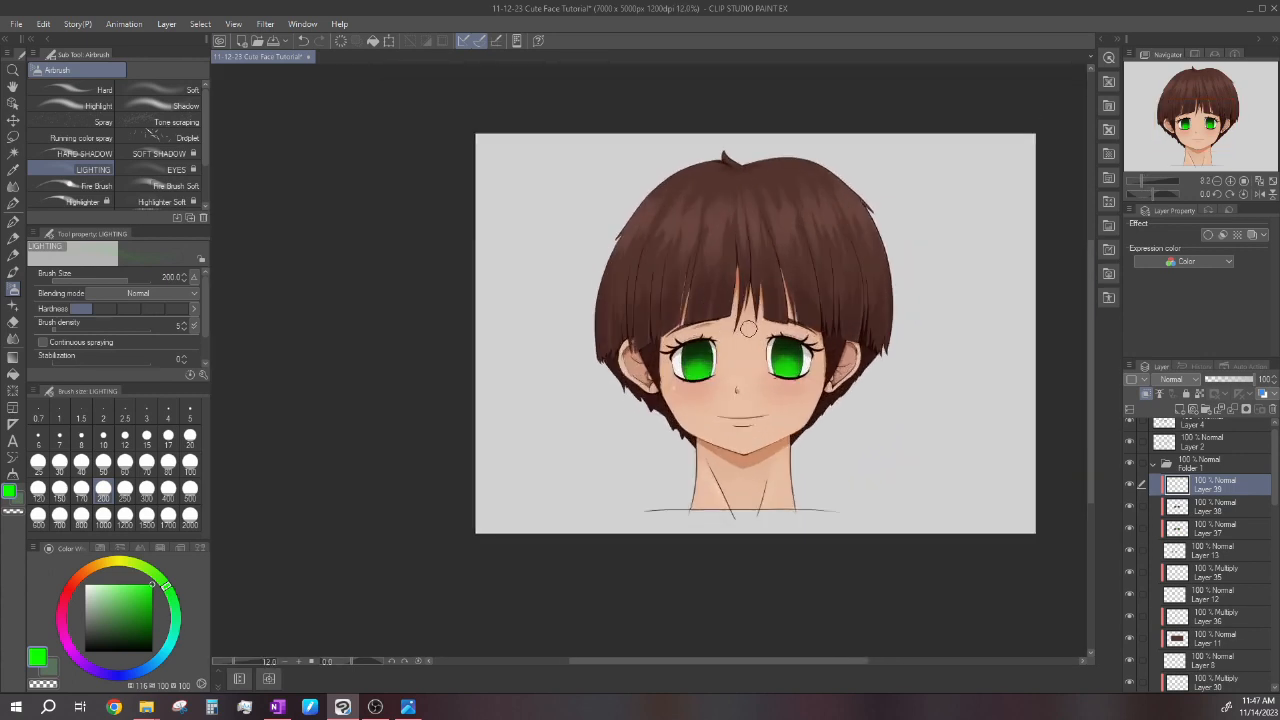
scroll(752, 337, up, 1)
click(277, 43)
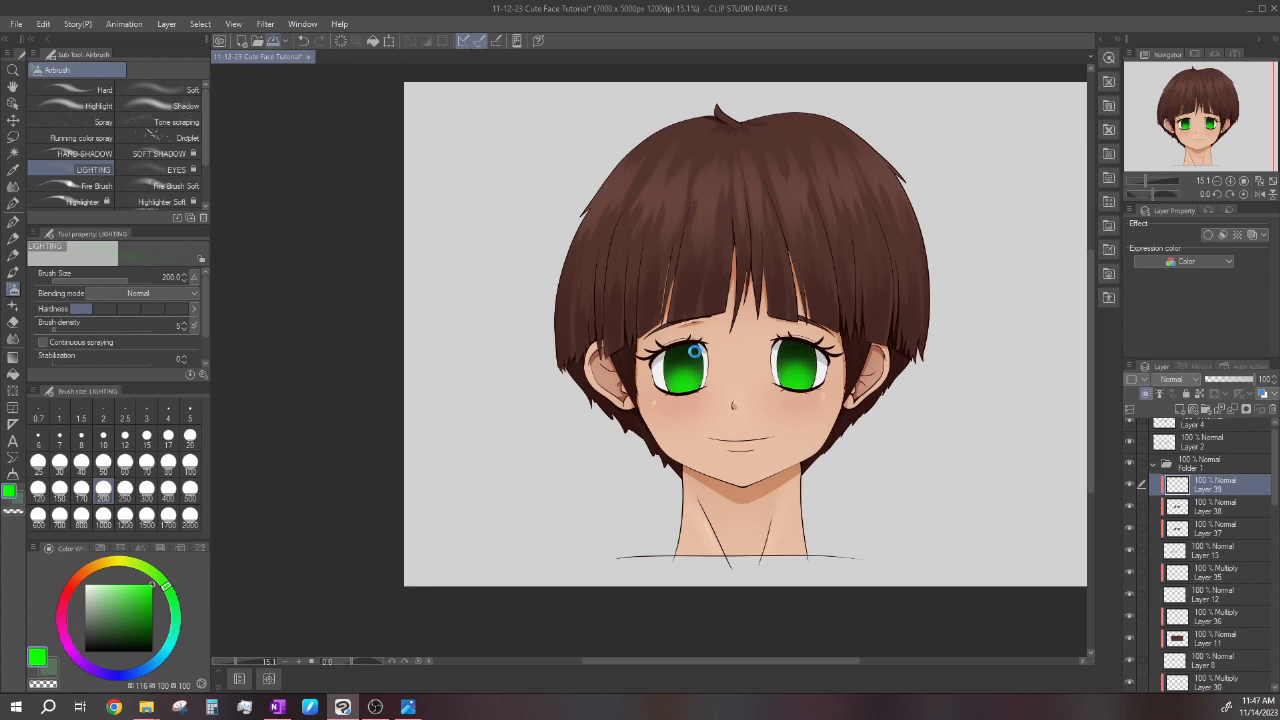
scroll(700, 352, down, 3)
scroll(790, 358, up, 4)
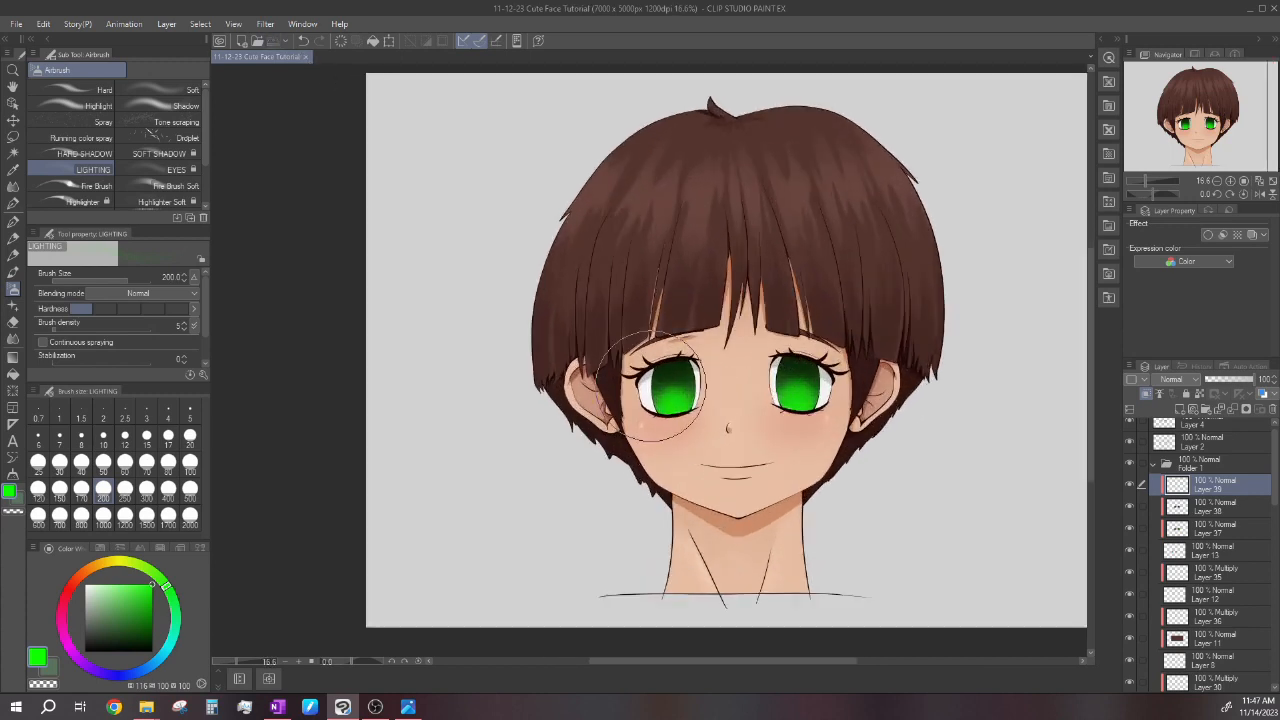
Review the eyes again at several magnifications and save the illustration once more.
scroll(722, 338, down, 3)
scroll(722, 338, up, 1)
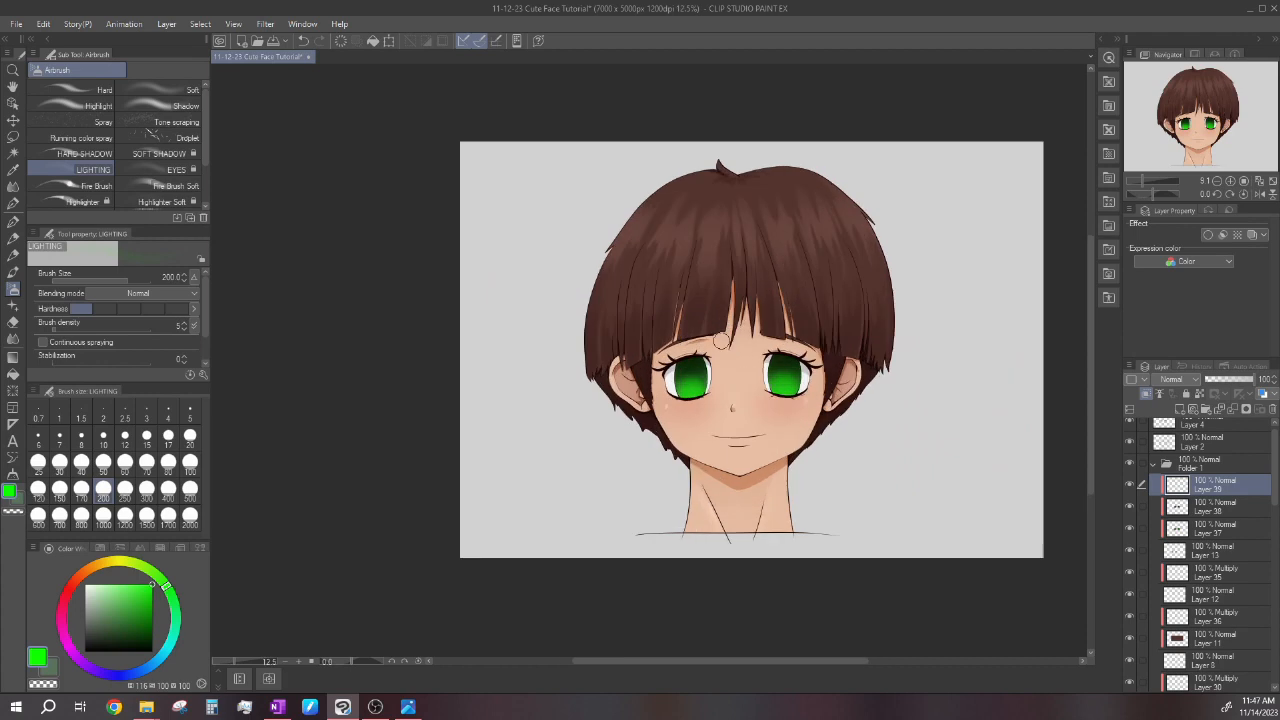
scroll(707, 365, up, 3)
scroll(780, 358, down, 3)
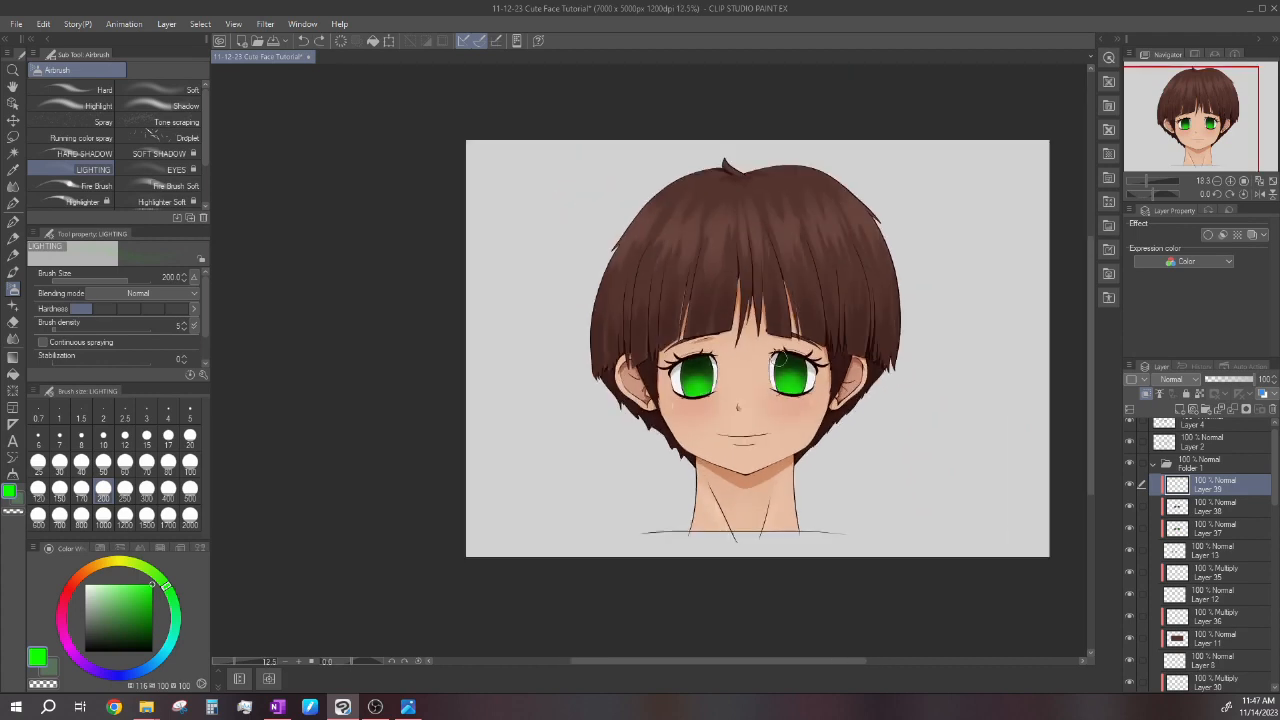
scroll(782, 358, up, 2)
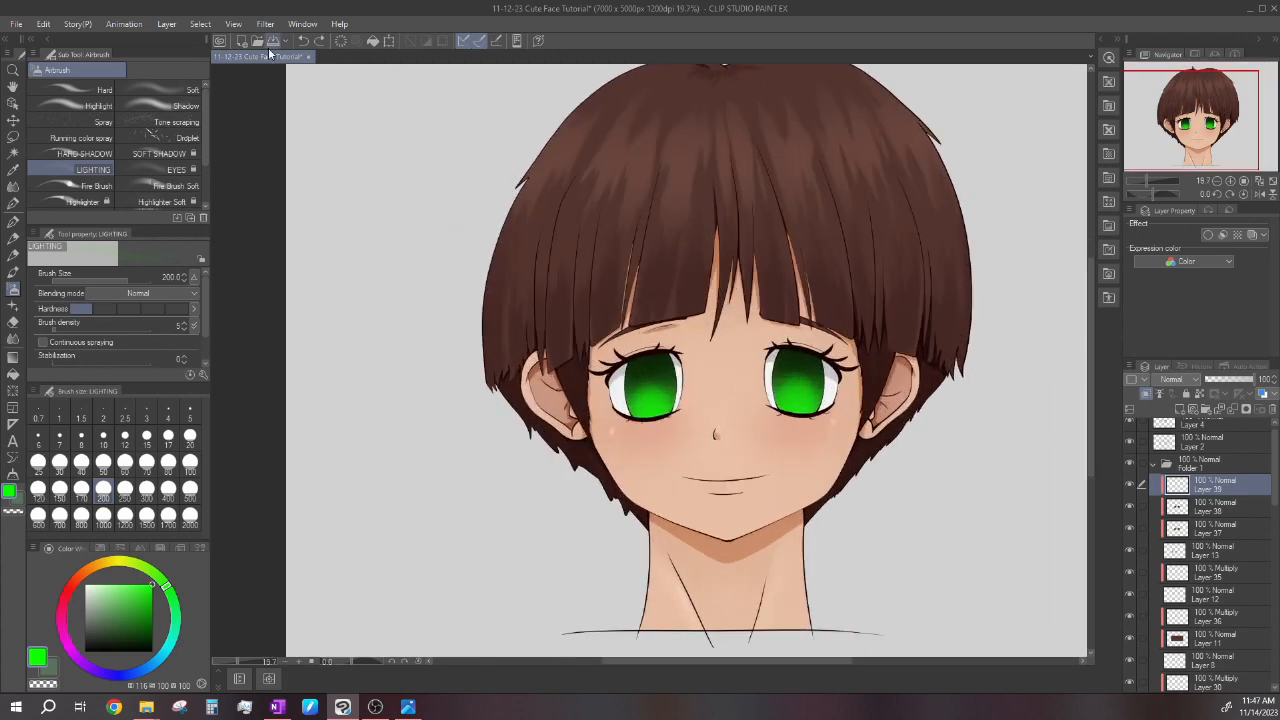
key(ctrl+s)
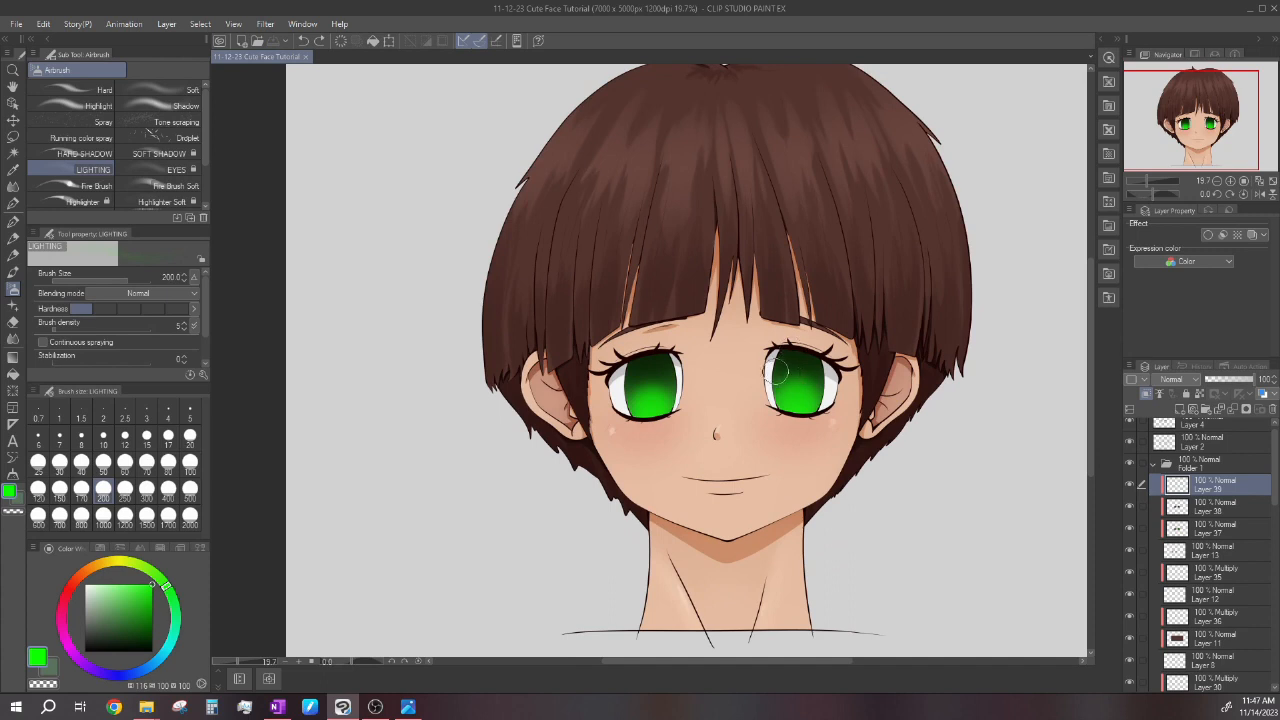
Add a clipped layer above Layer 39, choose a lighter green and select the HARD SHADOW airbrush.
scroll(780, 372, up, 1)
click(1178, 410)
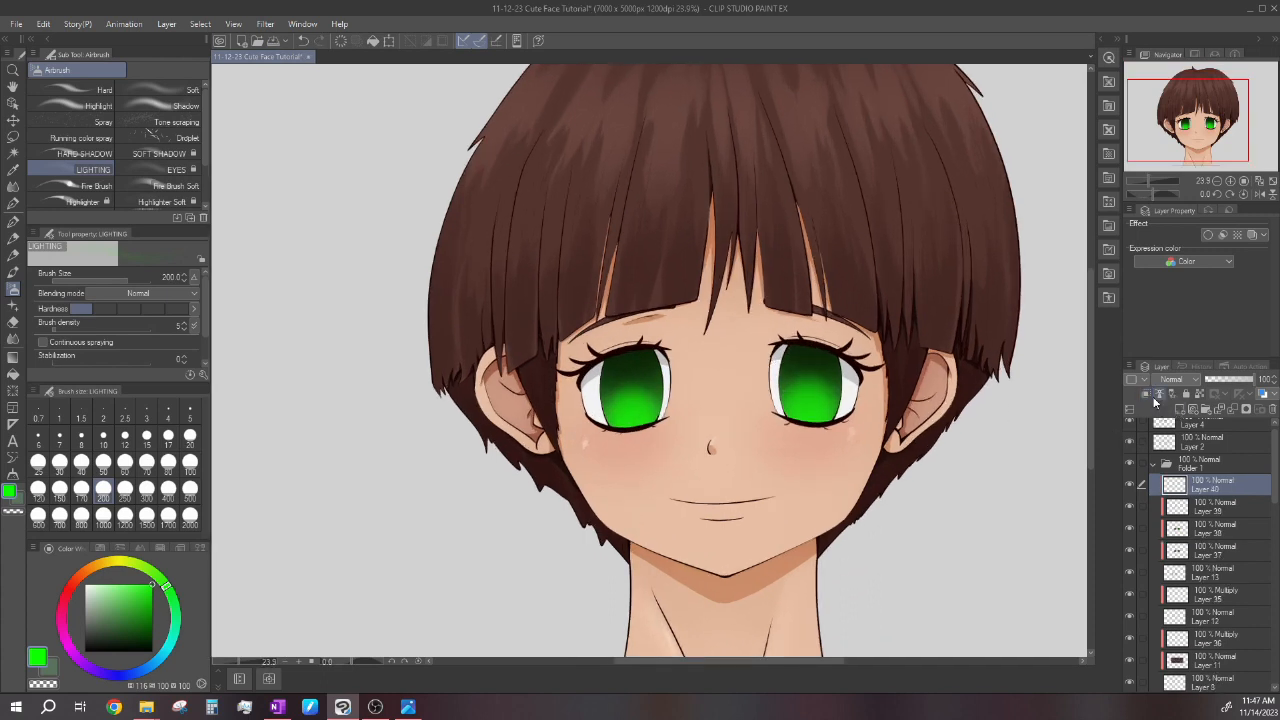
scroll(810, 392, up, 3)
drag(132, 604, 127, 582)
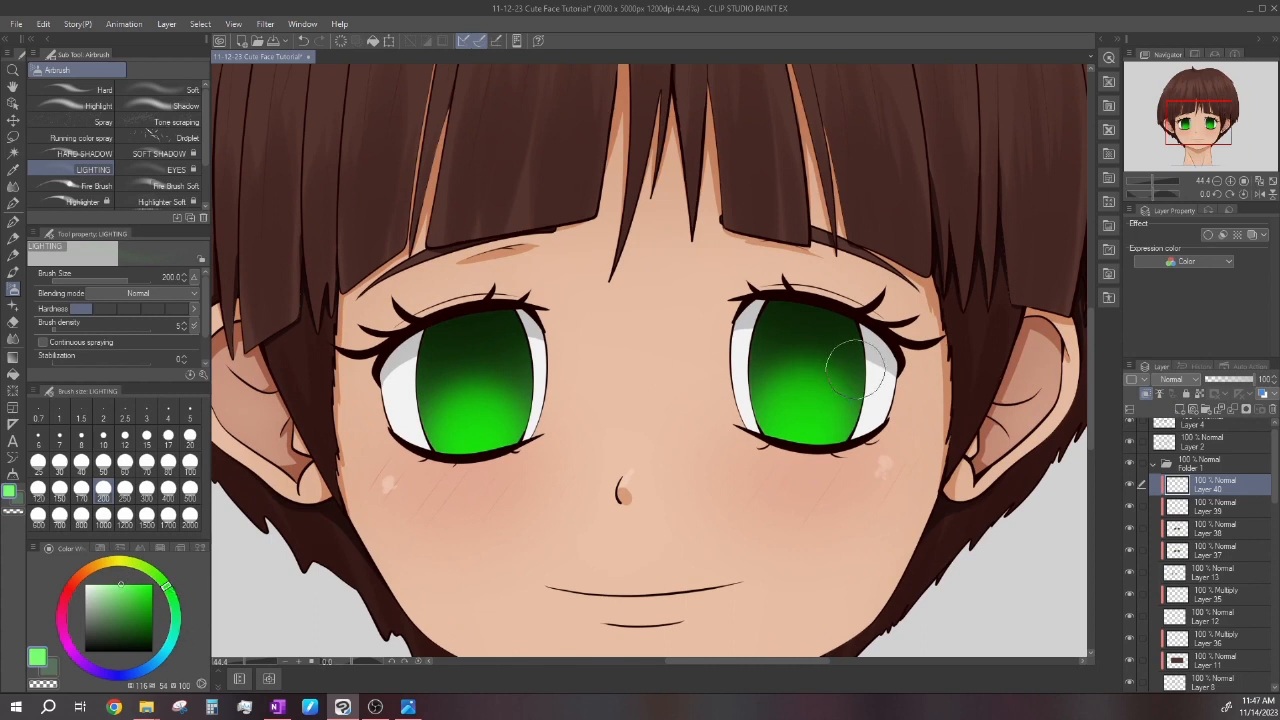
scroll(855, 368, down, 1)
click(84, 153)
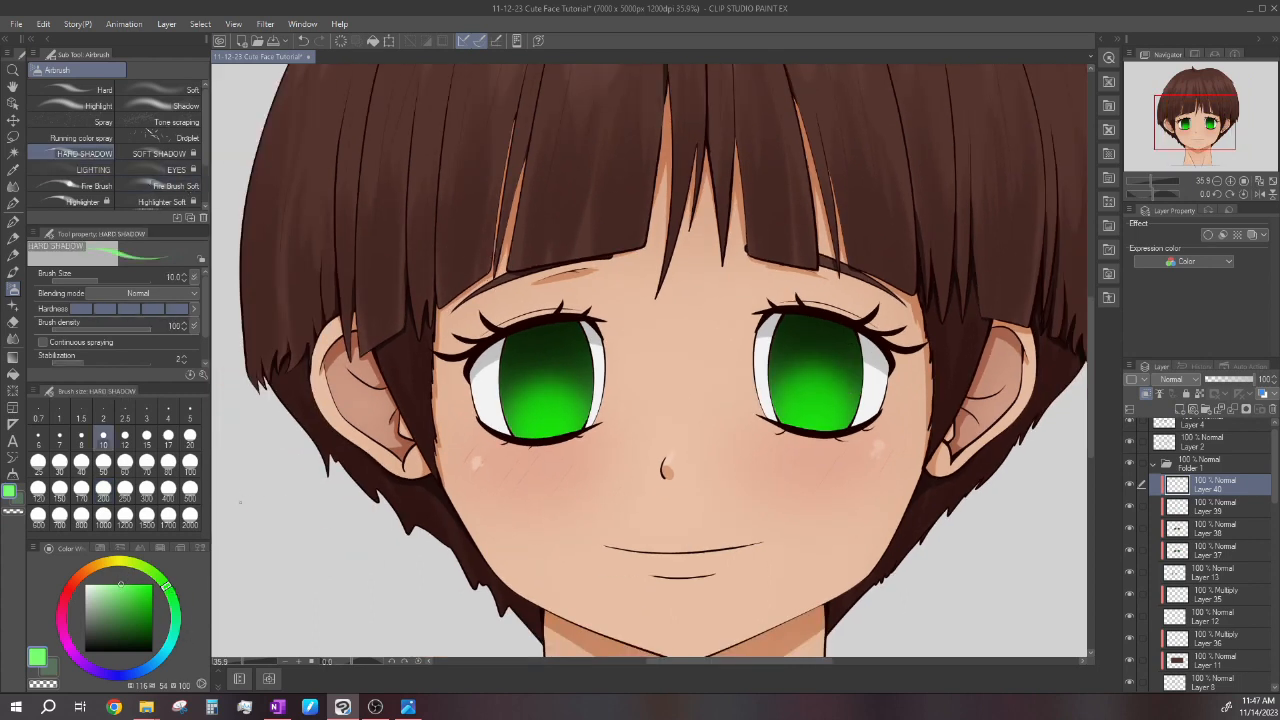
Sample the bright green of the iris and shift the drawing color to a lighter mint green with hue 145 and saturation 61.
click(169, 463)
scroll(706, 366, up, 1)
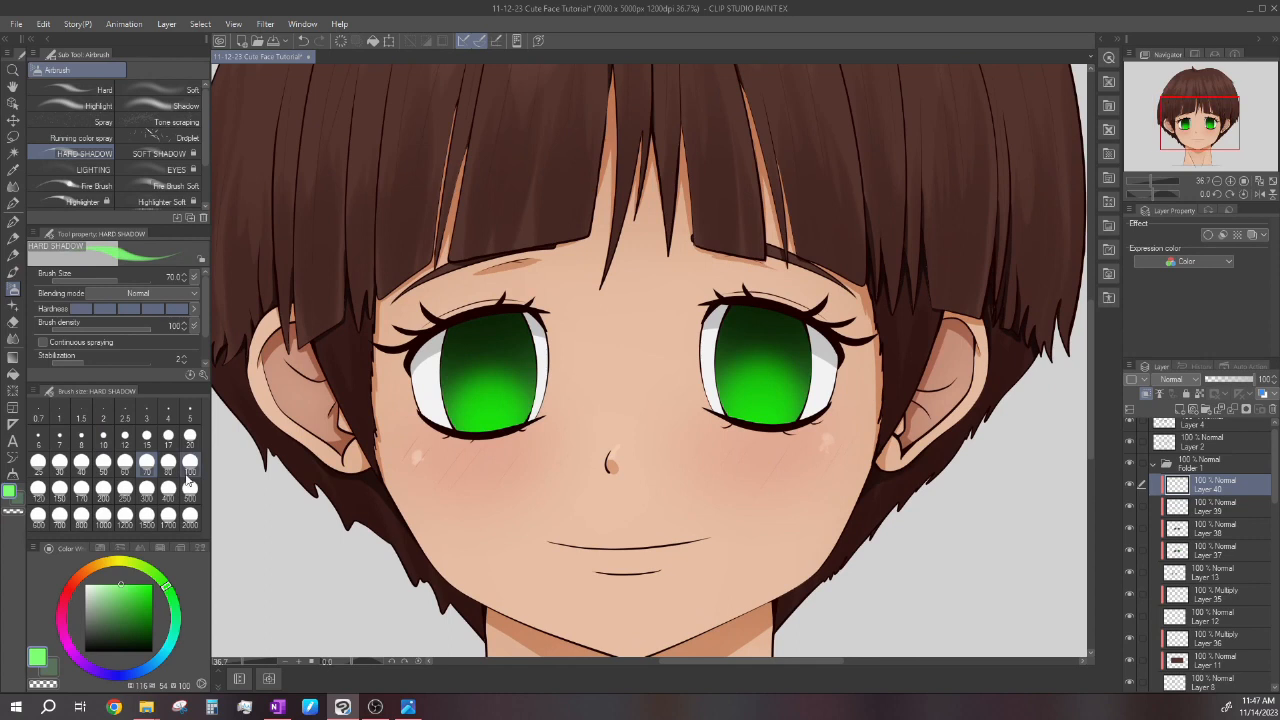
scroll(687, 368, down, 1)
scroll(725, 379, up, 1)
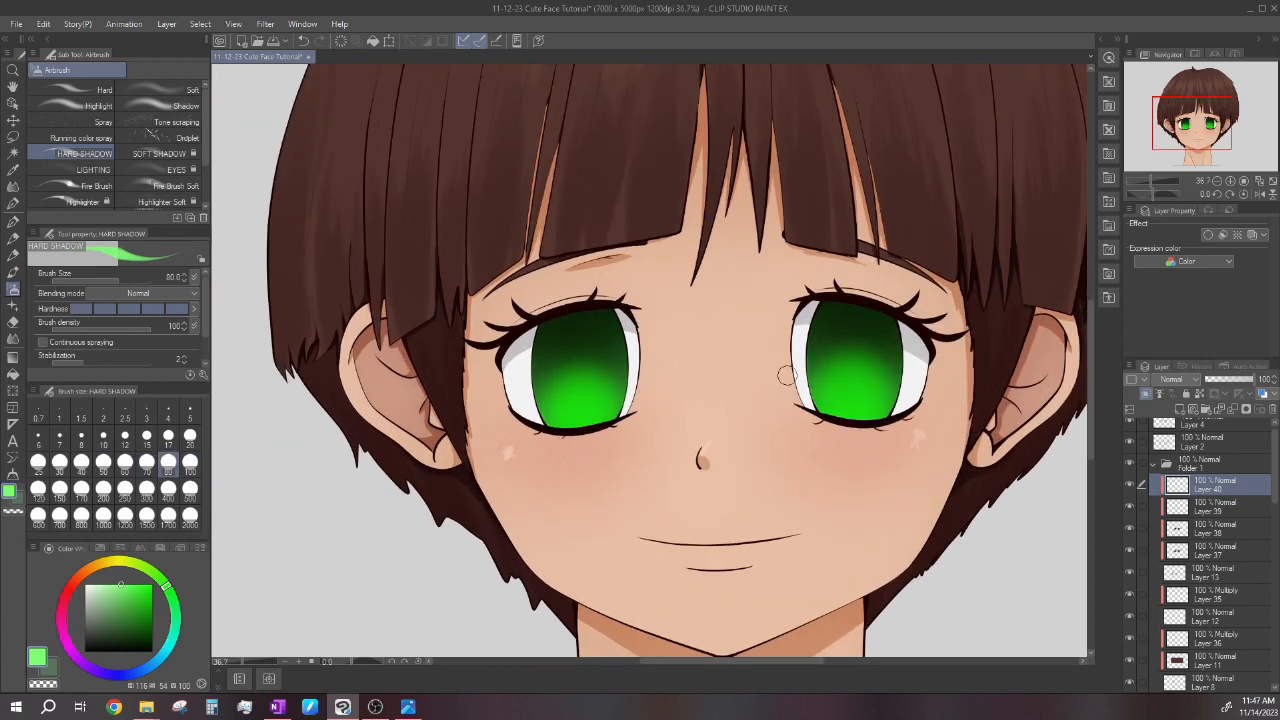
scroll(856, 396, up, 1)
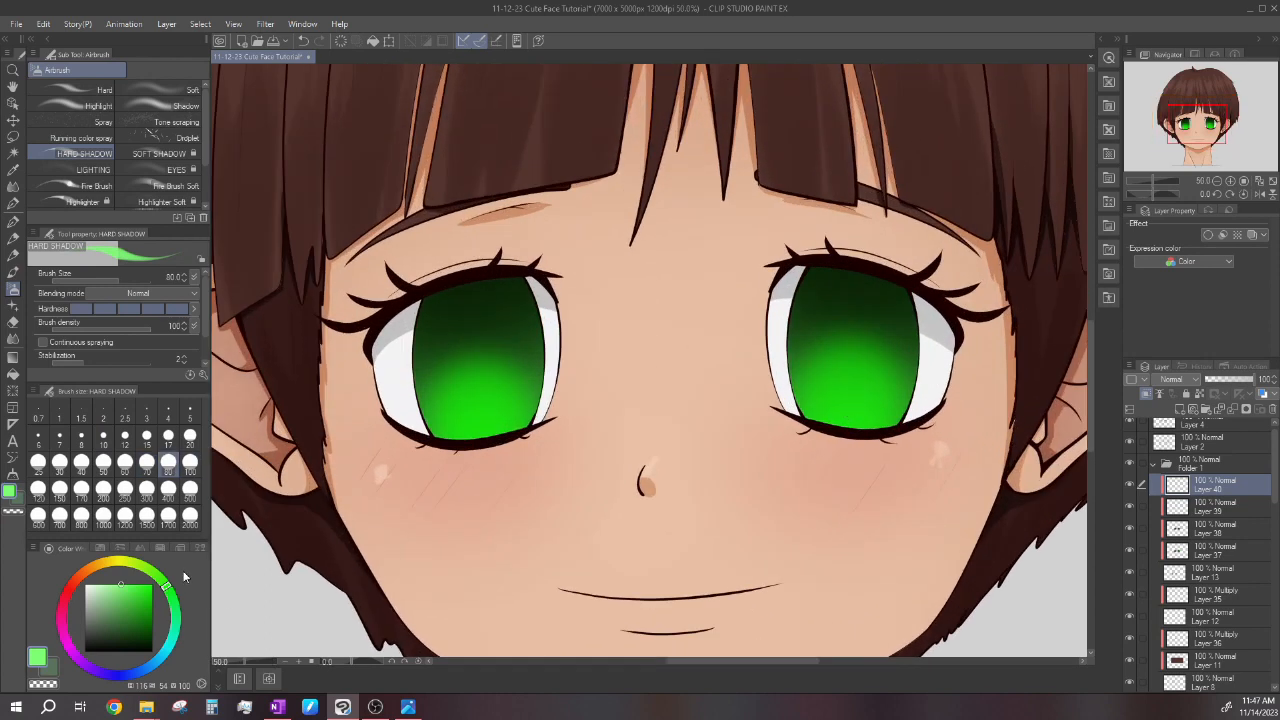
alt+click(855, 400)
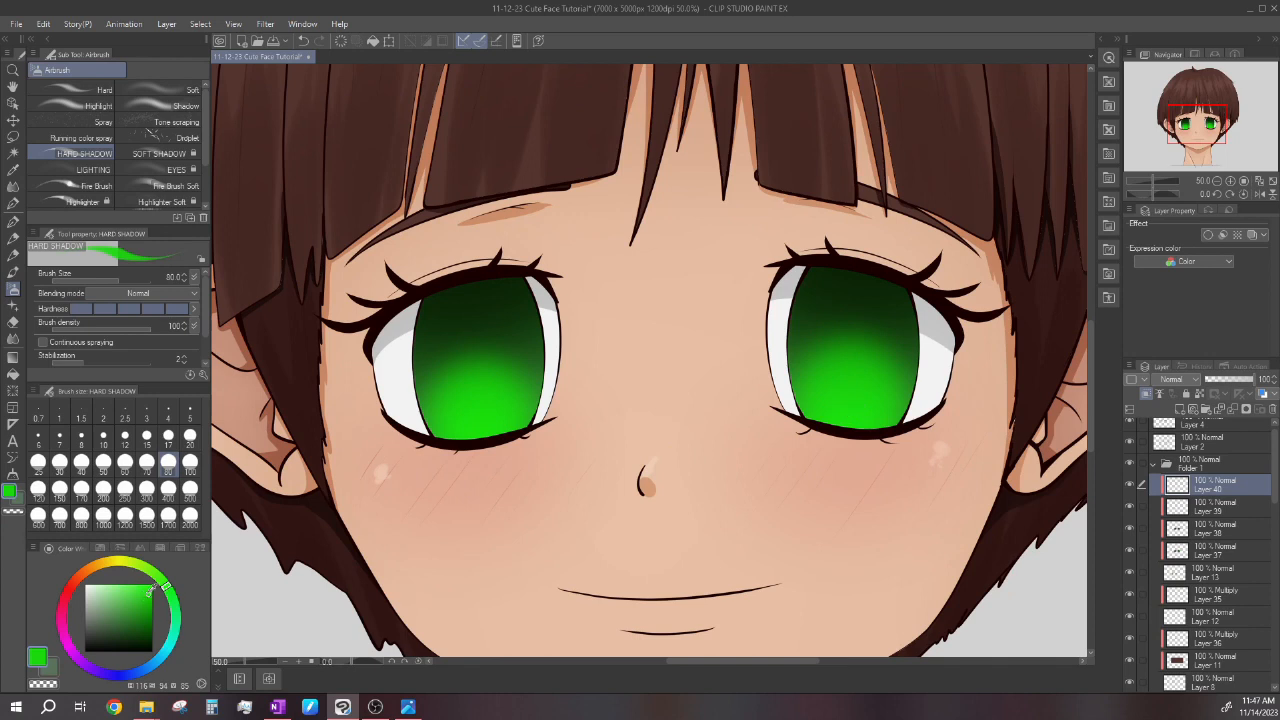
click(128, 584)
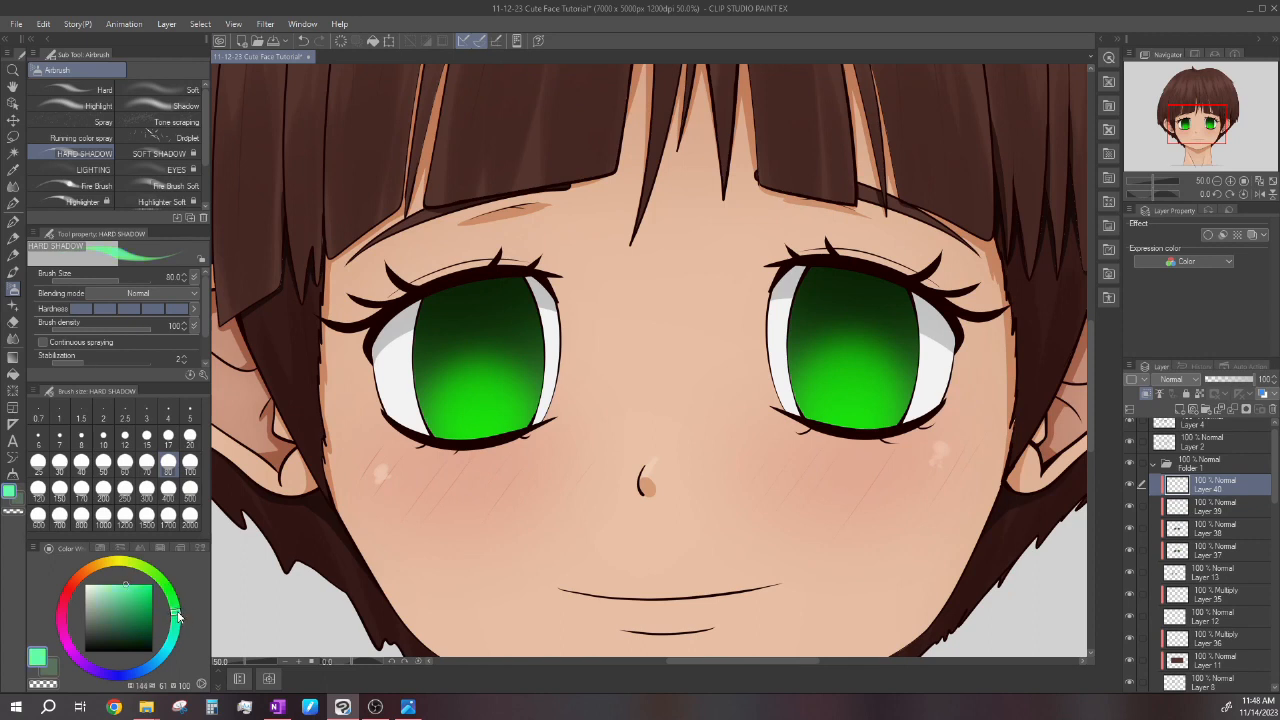
scroll(695, 323, down, 1)
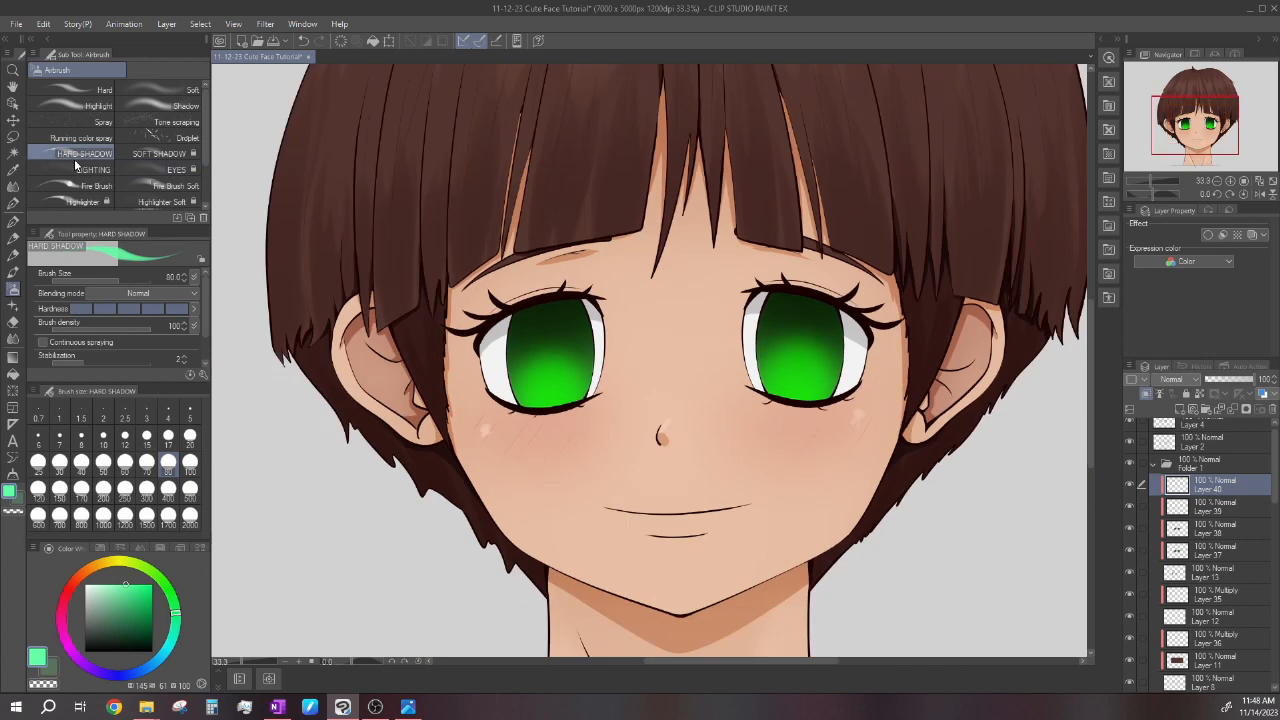
scroll(764, 379, up, 1)
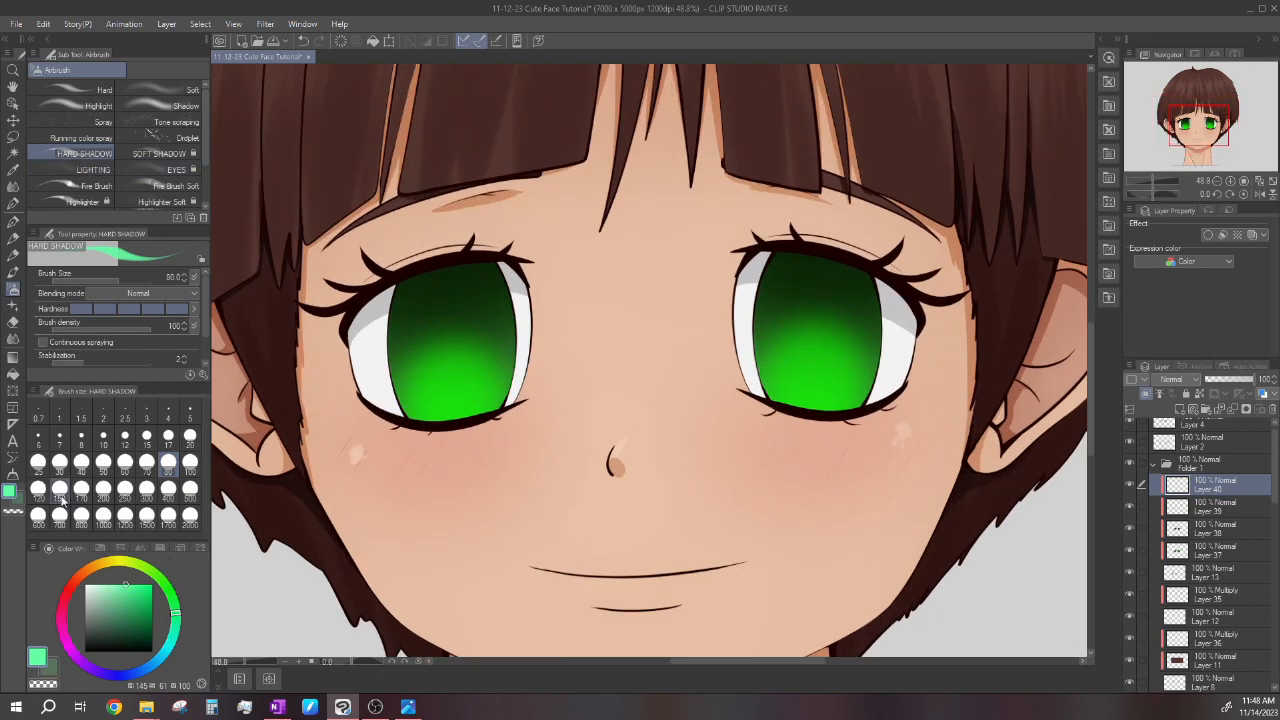
Dab overlapping mint green circles onto the lower part of the right-hand iris with brush size 100.
click(190, 462)
scroll(649, 360, up, 1)
mouse_move(845, 388)
mouse_down()
mouse_move(804, 389)
mouse_move(777, 357)
mouse_move(786, 340)
mouse_move(811, 340)
mouse_move(785, 396)
mouse_up()
click(845, 340)
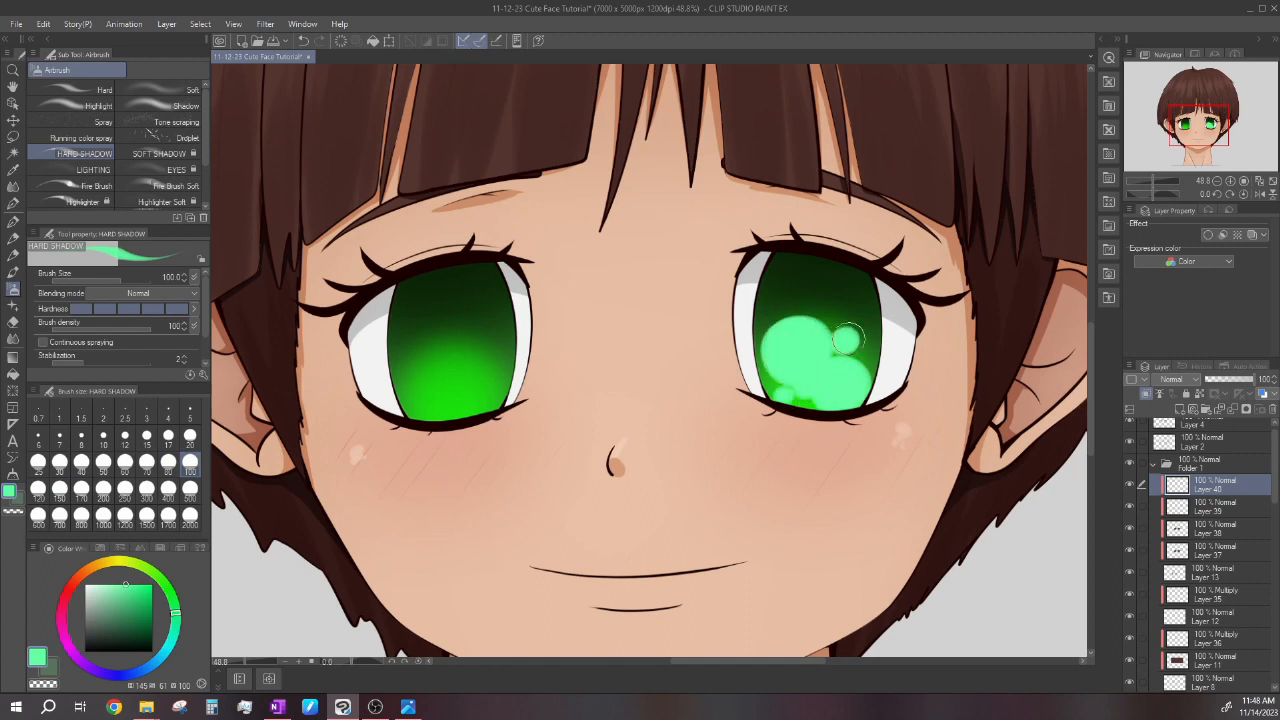
Dab matching mint green circles of varied sizes onto the lower part of the left-hand iris.
scroll(845, 341, down, 3)
scroll(610, 345, up, 2)
click(597, 351)
click(618, 354)
mouse_move(618, 354)
mouse_down()
mouse_move(632, 346)
mouse_move(650, 380)
mouse_move(615, 380)
mouse_move(652, 345)
mouse_up()
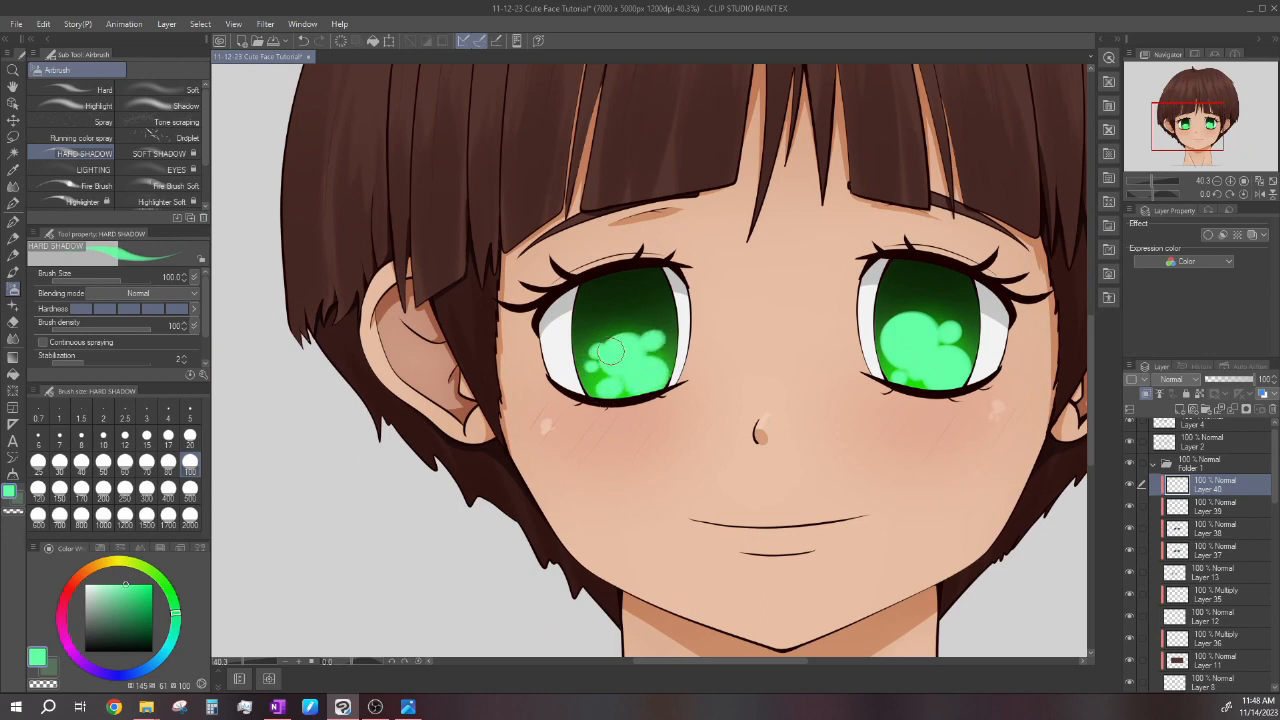
drag(602, 382, 605, 391)
Check the mint circles in both eyes against the whole portrait and save the file.
scroll(605, 349, down, 4)
scroll(815, 321, up, 3)
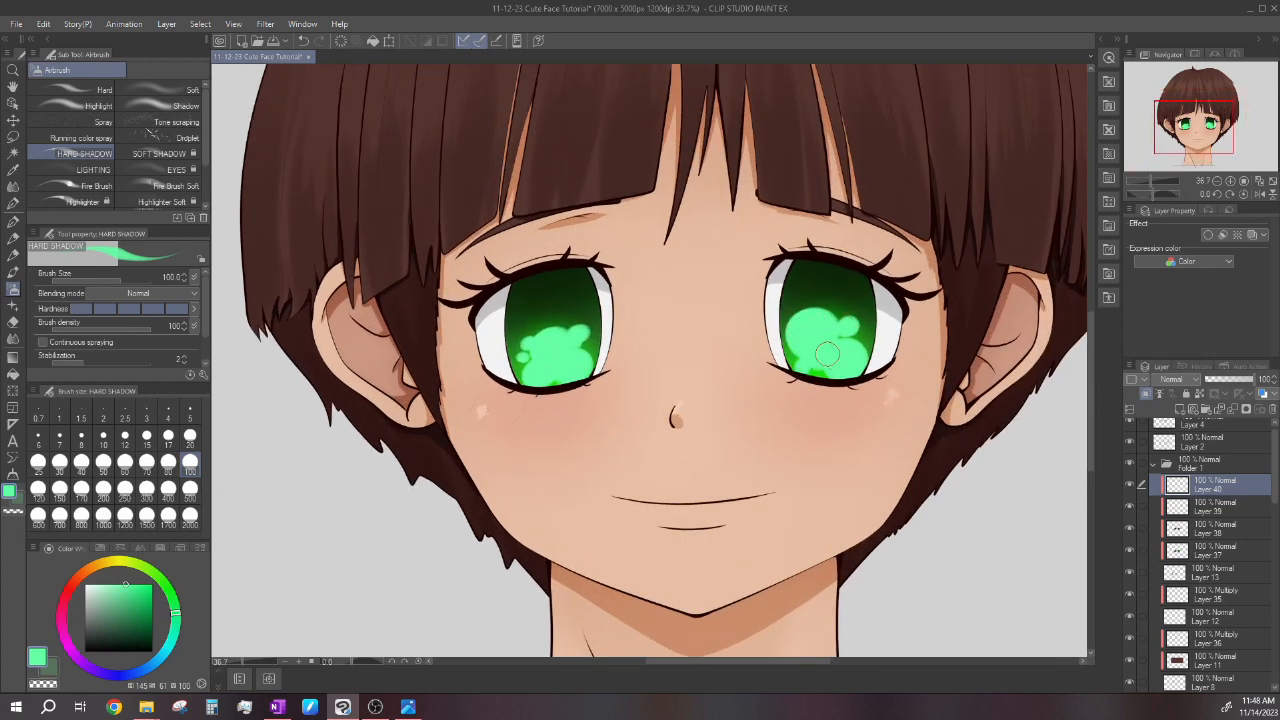
scroll(848, 360, down, 4)
scroll(760, 330, up, 3)
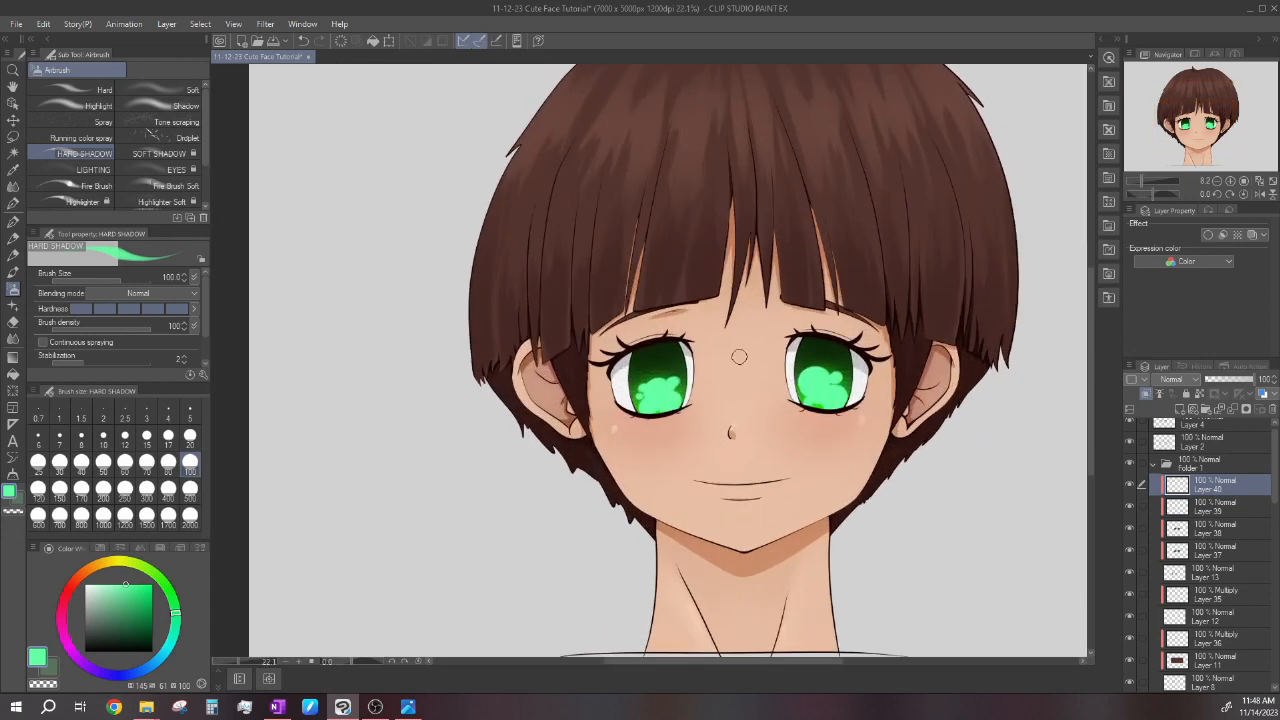
scroll(716, 344, down, 2)
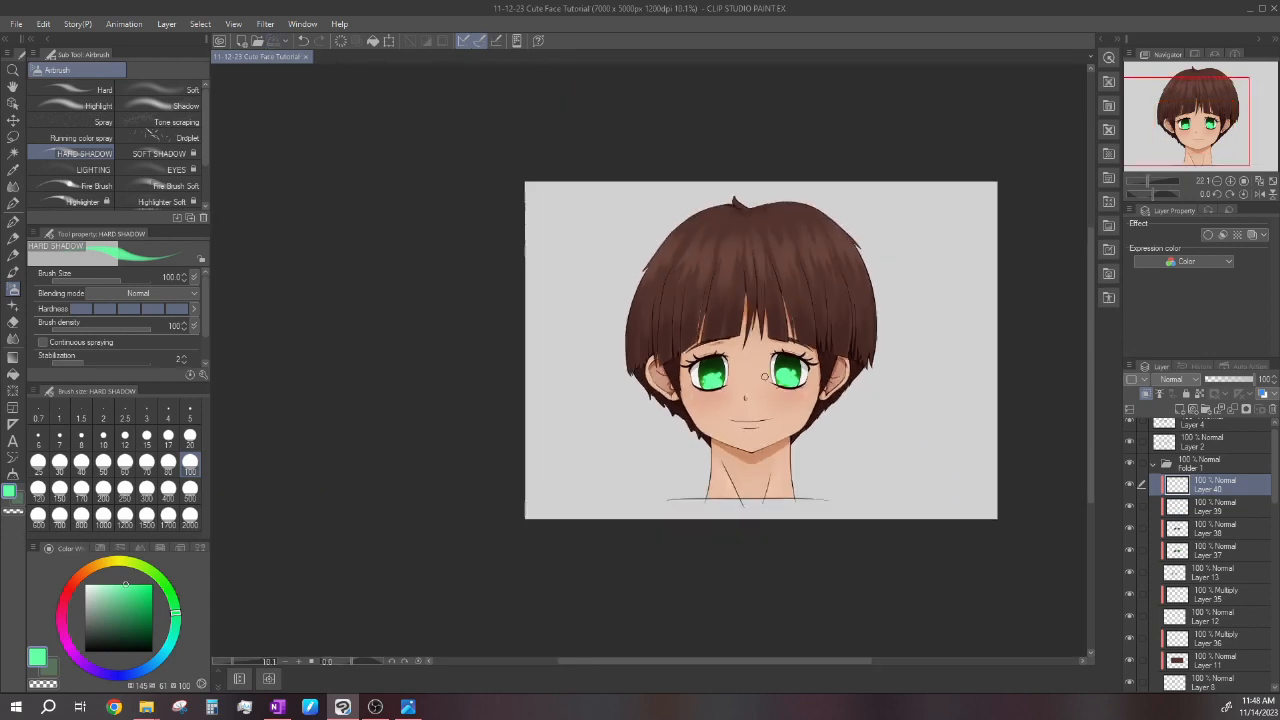
scroll(752, 366, up, 5)
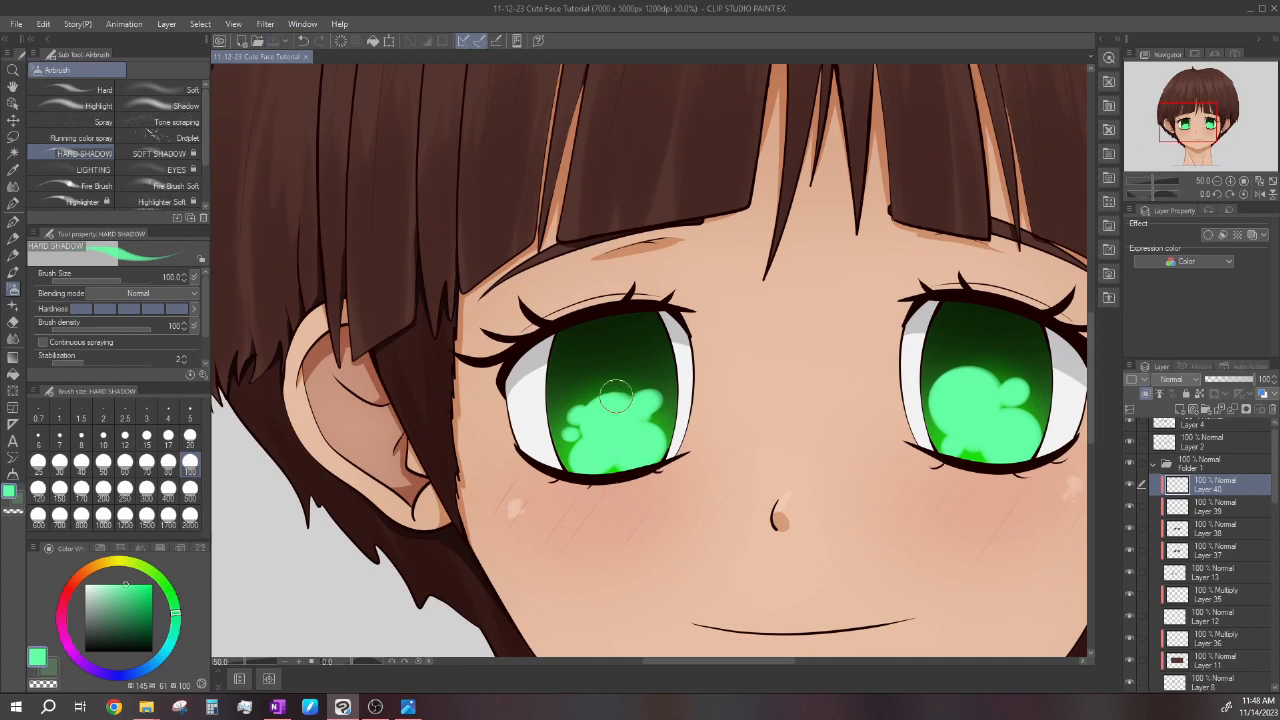
scroll(624, 390, down, 2)
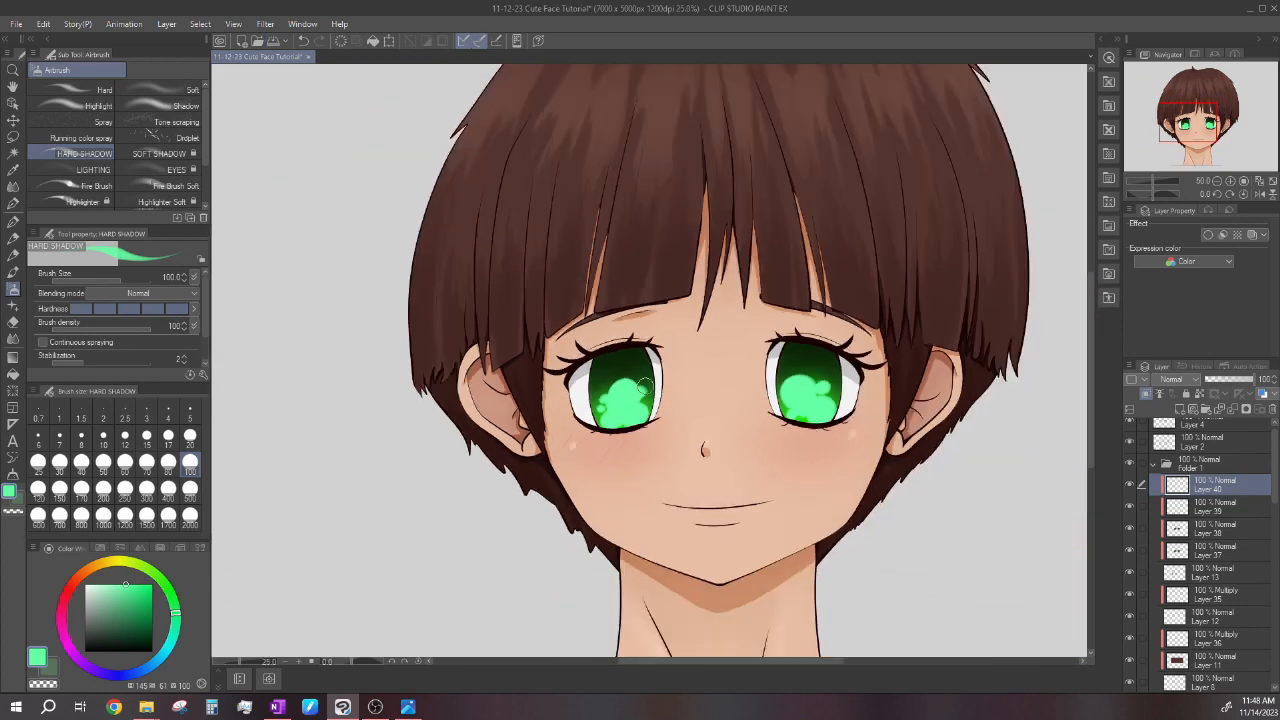
key(ctrl+s)
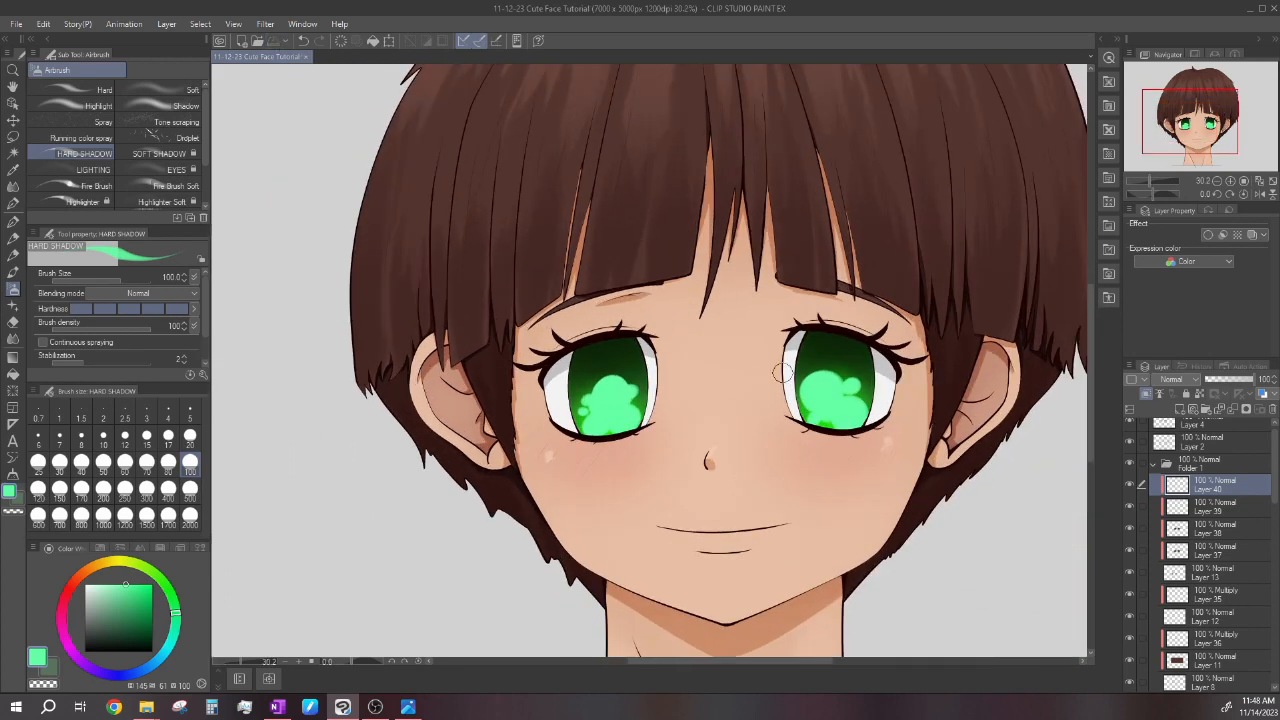
Add a clipped layer above Layer 40 and choose a pale cyan with hue 175 and saturation 34 at brush size 70.
scroll(778, 374, down, 1)
scroll(734, 386, up, 1)
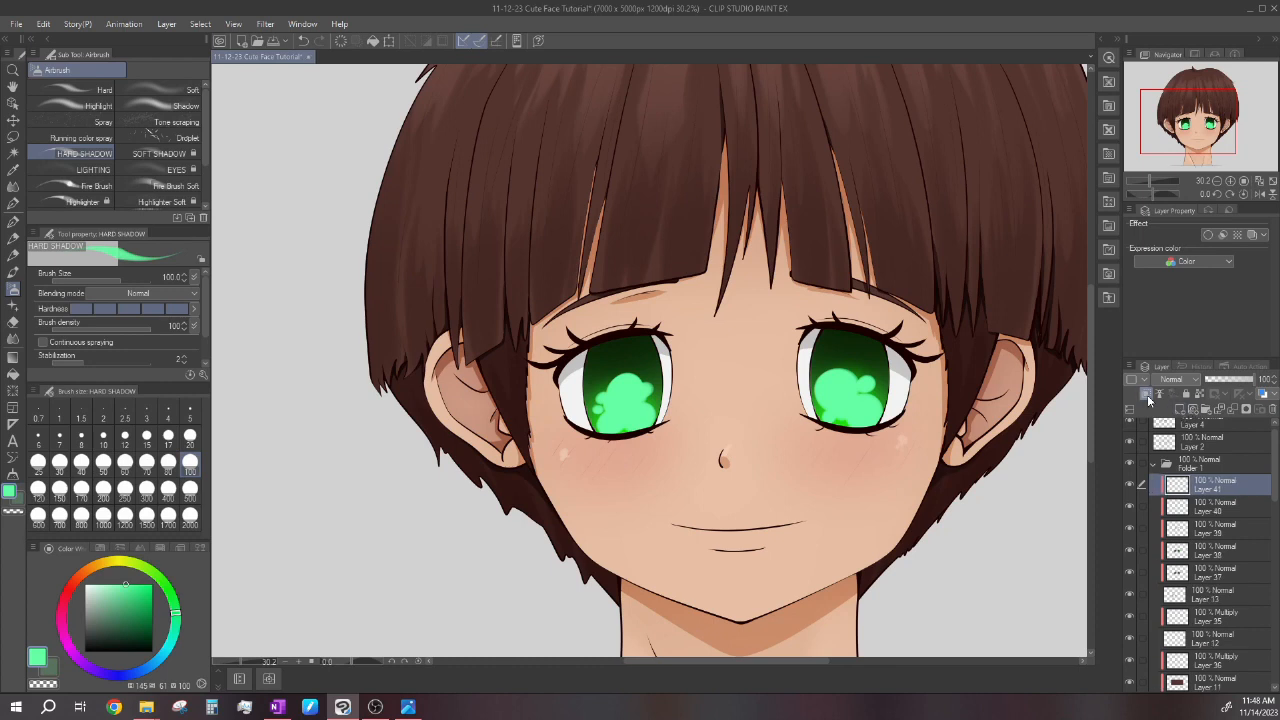
click(1181, 410)
scroll(595, 380, up, 3)
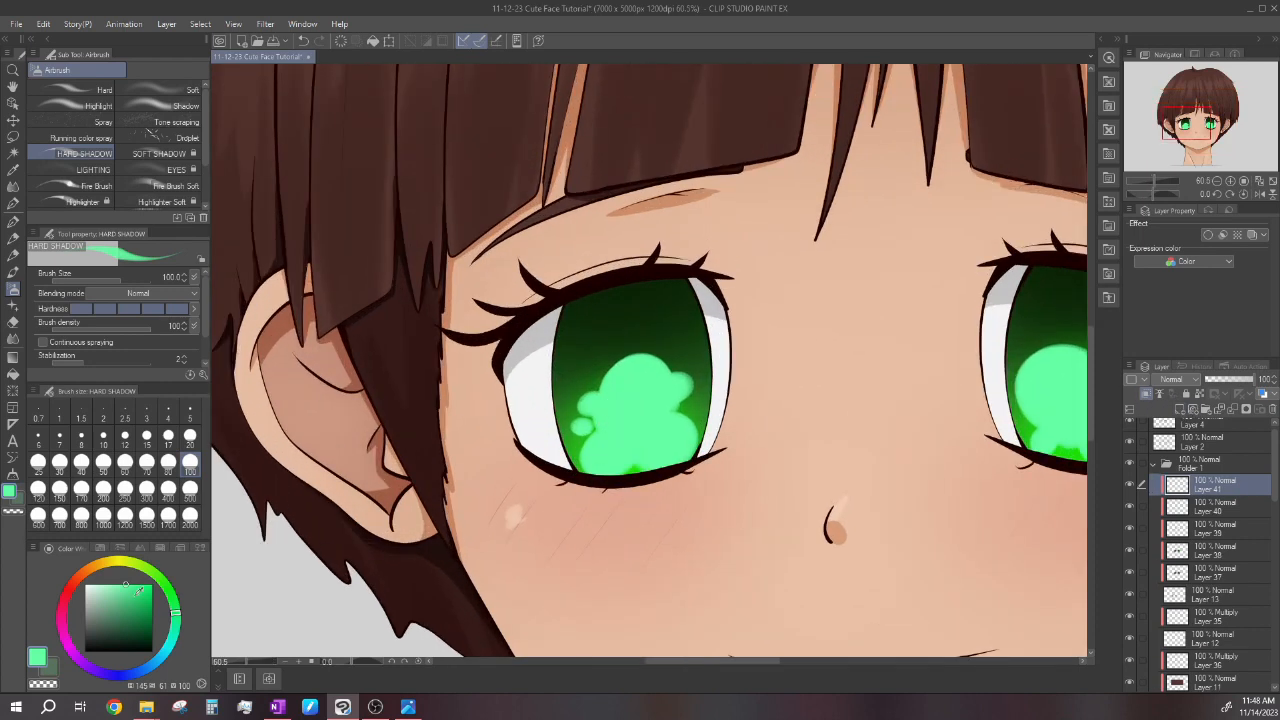
drag(120, 585, 113, 575)
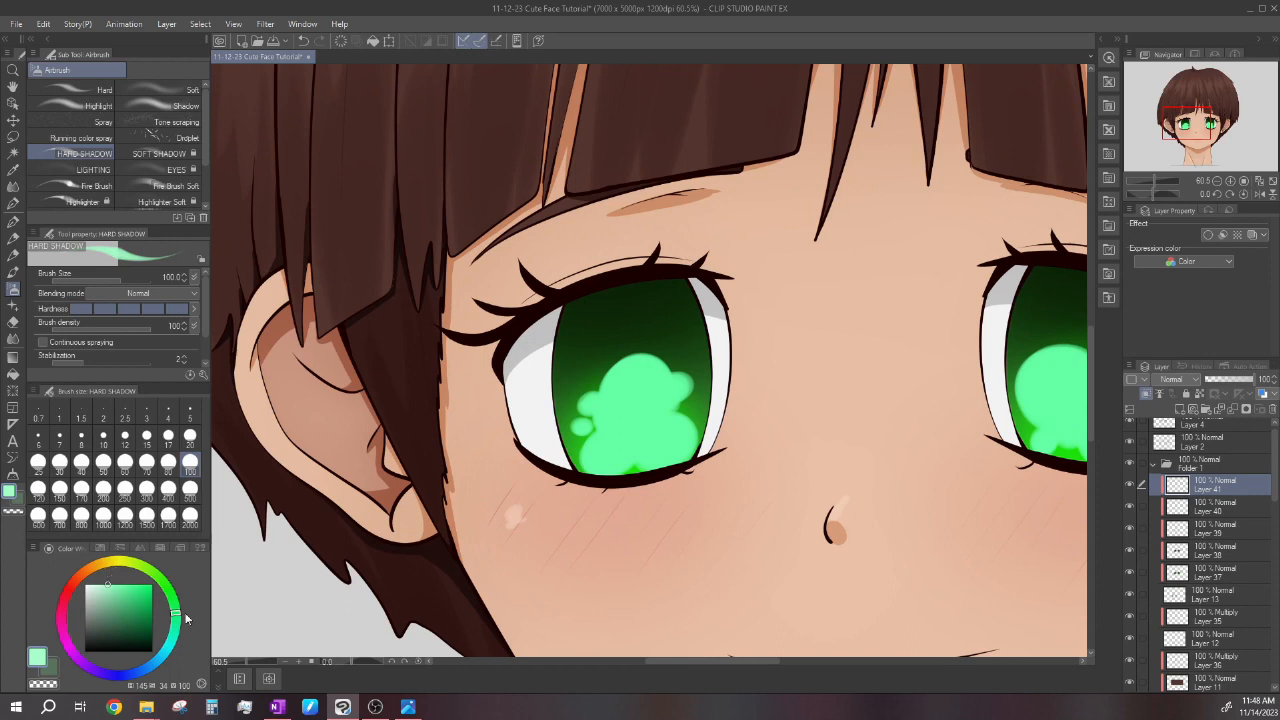
click(103, 461)
key(ctrl+plus)
click(147, 461)
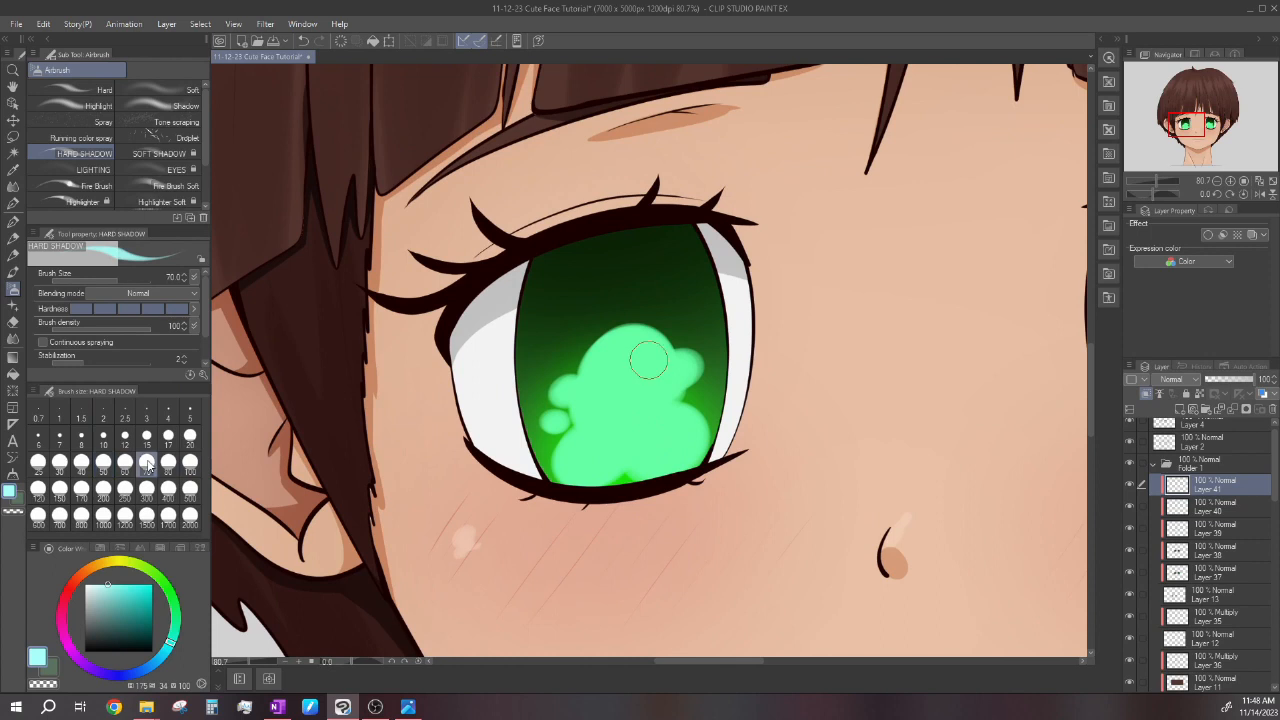
Dab smaller pale cyan circles over the mint green shapes in both irises.
mouse_move(654, 451)
mouse_down()
mouse_move(607, 454)
mouse_move(622, 444)
mouse_move(602, 440)
mouse_move(620, 411)
mouse_move(609, 422)
mouse_move(590, 408)
mouse_move(623, 383)
mouse_up()
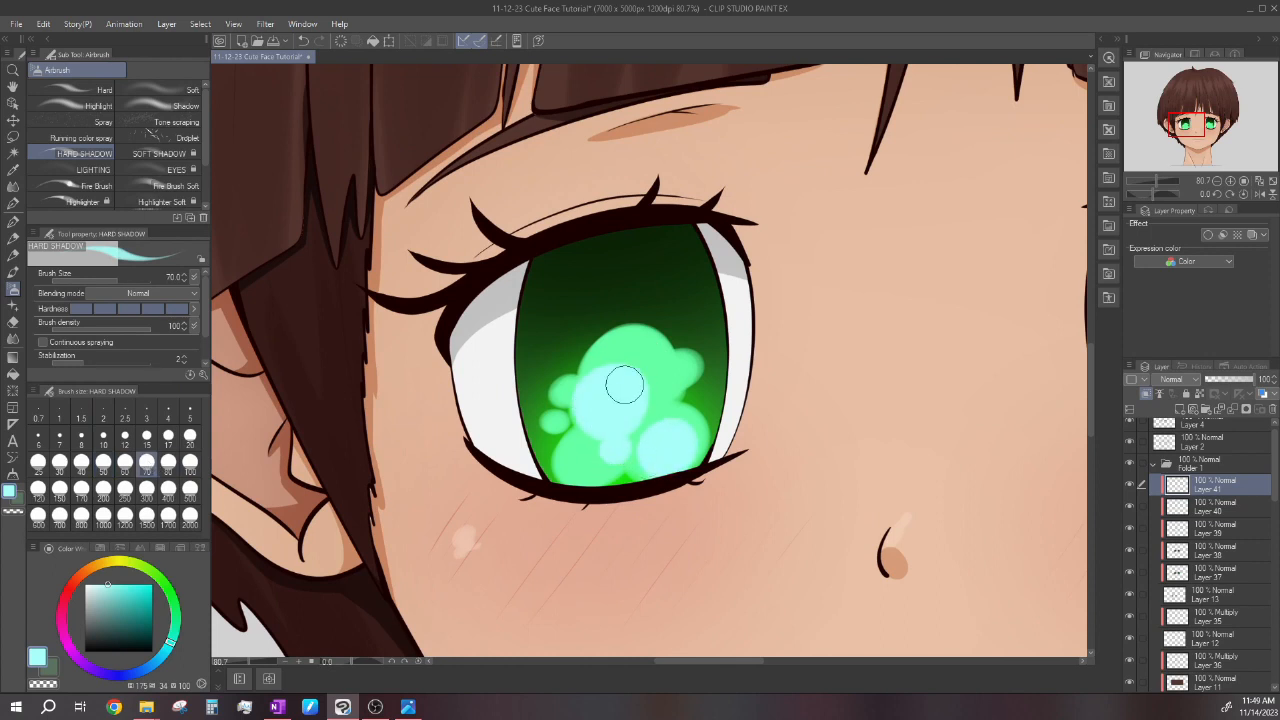
click(583, 456)
click(654, 371)
scroll(572, 371, down, 3)
scroll(524, 381, up, 3)
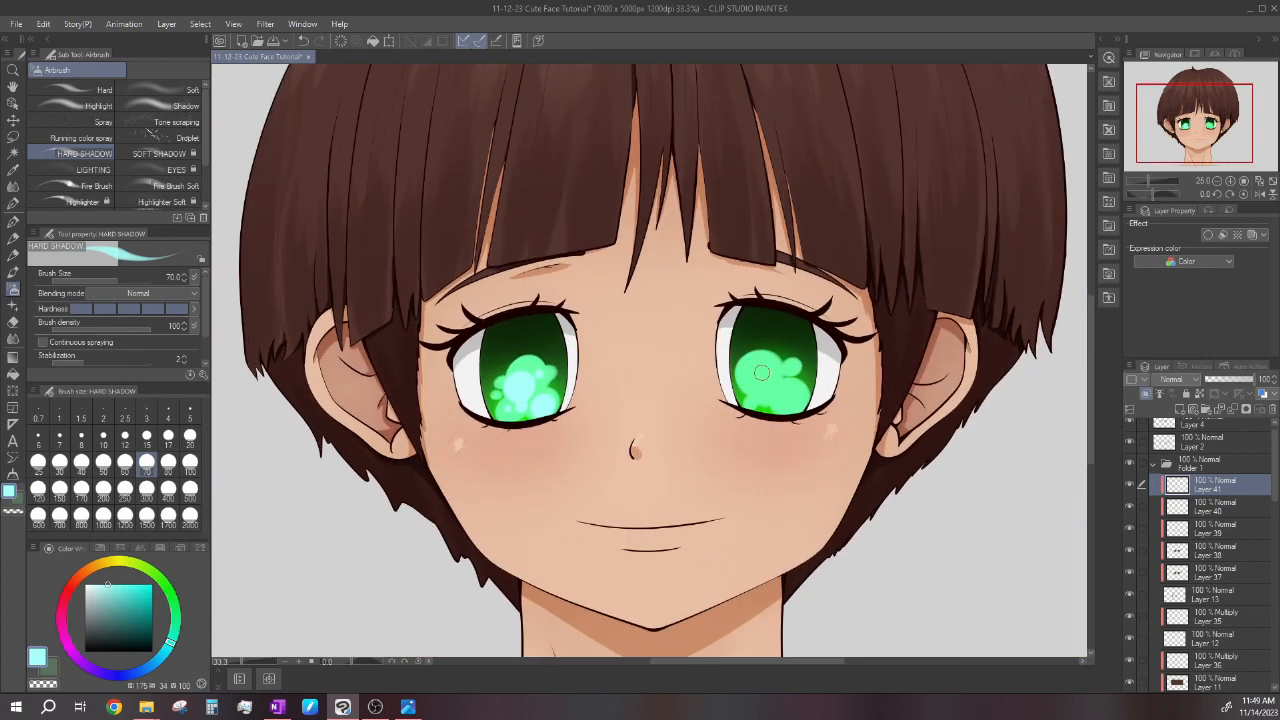
drag(744, 368, 750, 372)
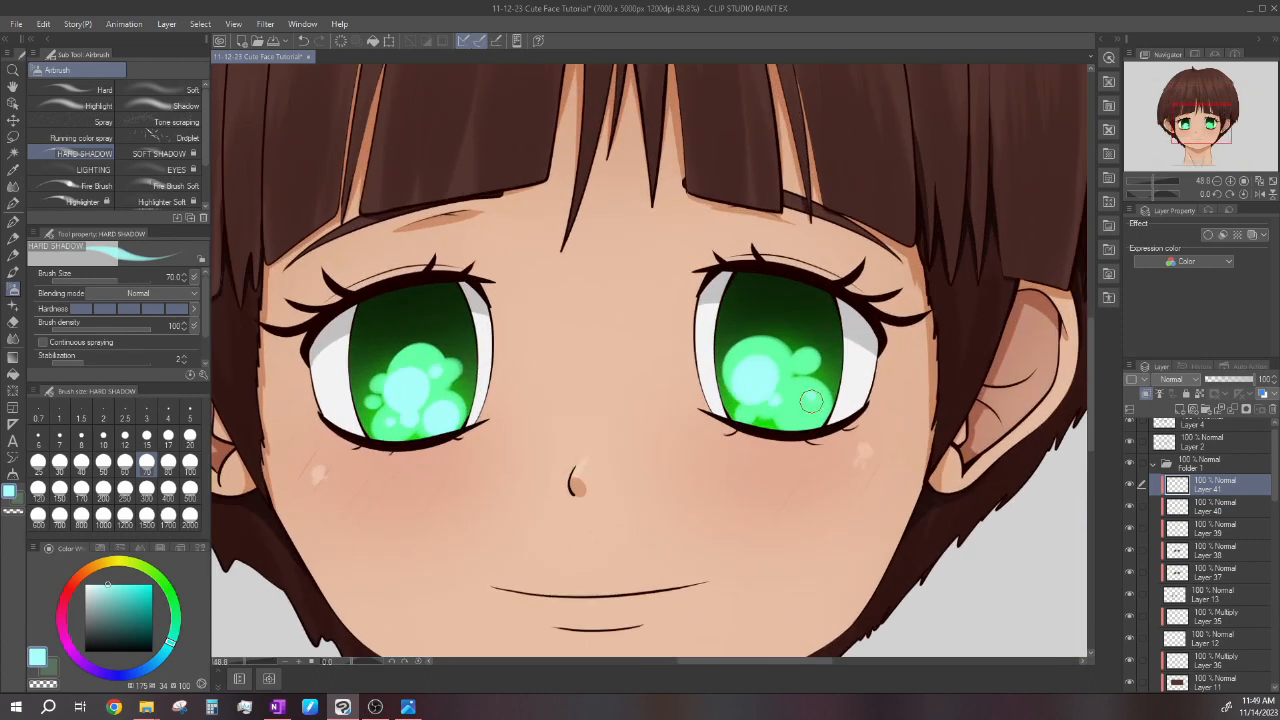
drag(810, 401, 807, 390)
scroll(803, 362, down, 5)
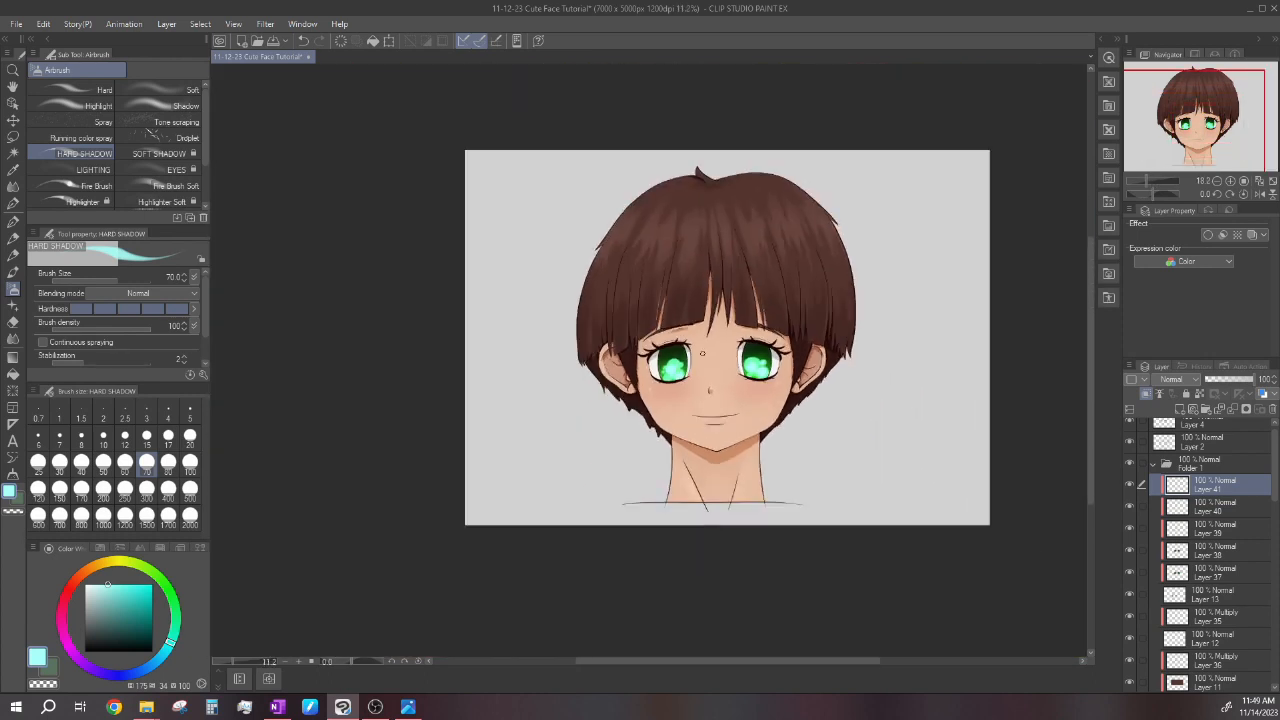
Add a clipped layer above Layer 41 and choose a pale yellow with hue 57 and saturation 24 at brush size 40.
scroll(781, 365, up, 2)
click(1179, 409)
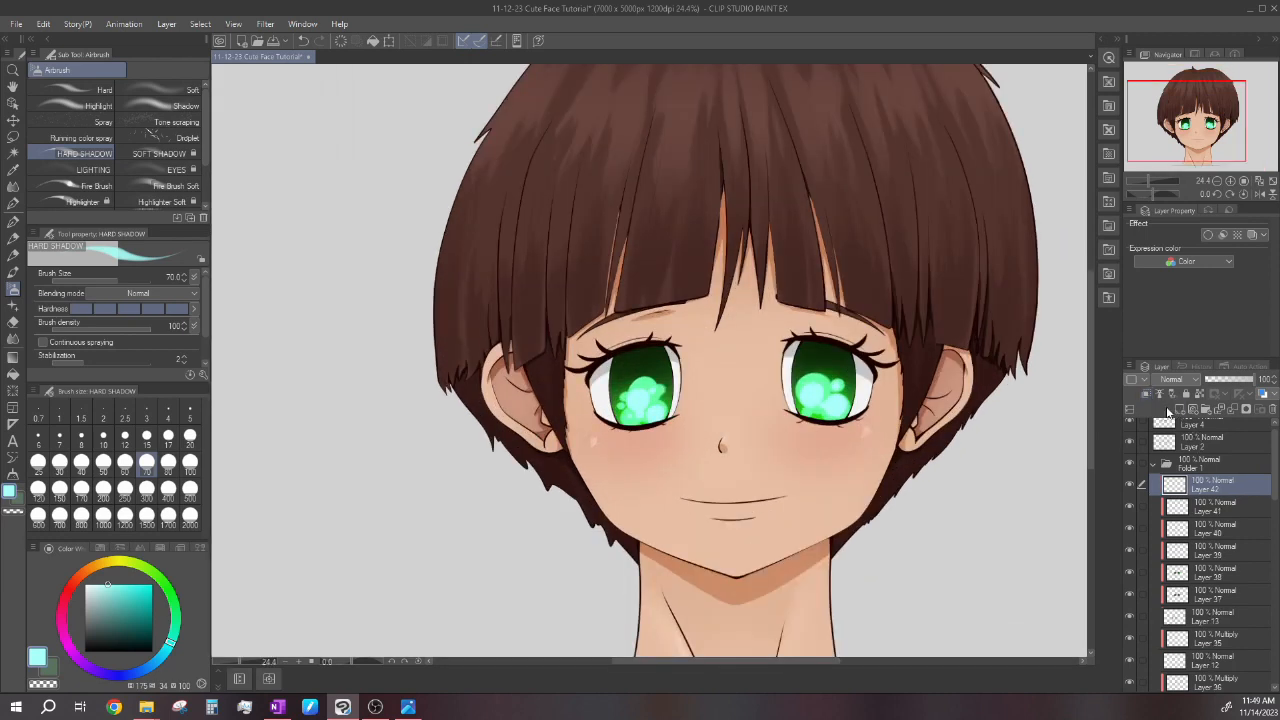
scroll(724, 384, up, 3)
drag(122, 566, 97, 576)
click(81, 461)
scroll(558, 446, up, 2)
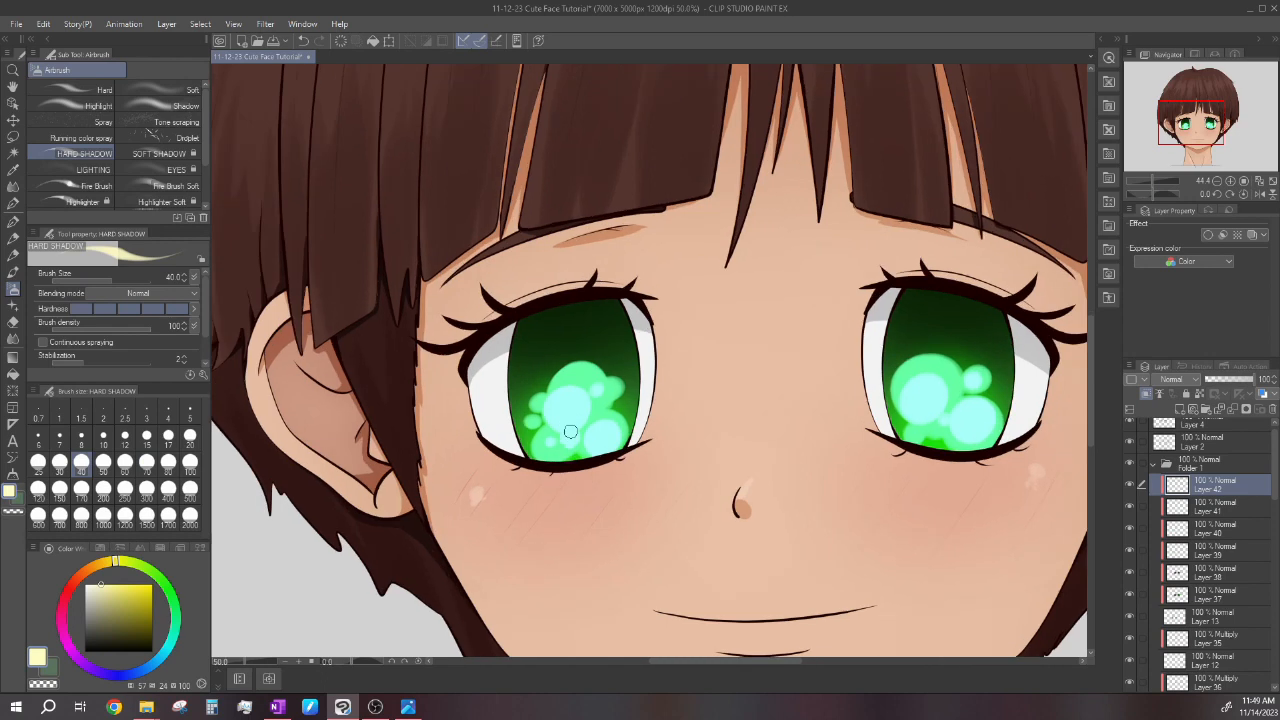
Dab small pale yellow spots among the cyan and mint circles in both irises.
drag(560, 450, 543, 451)
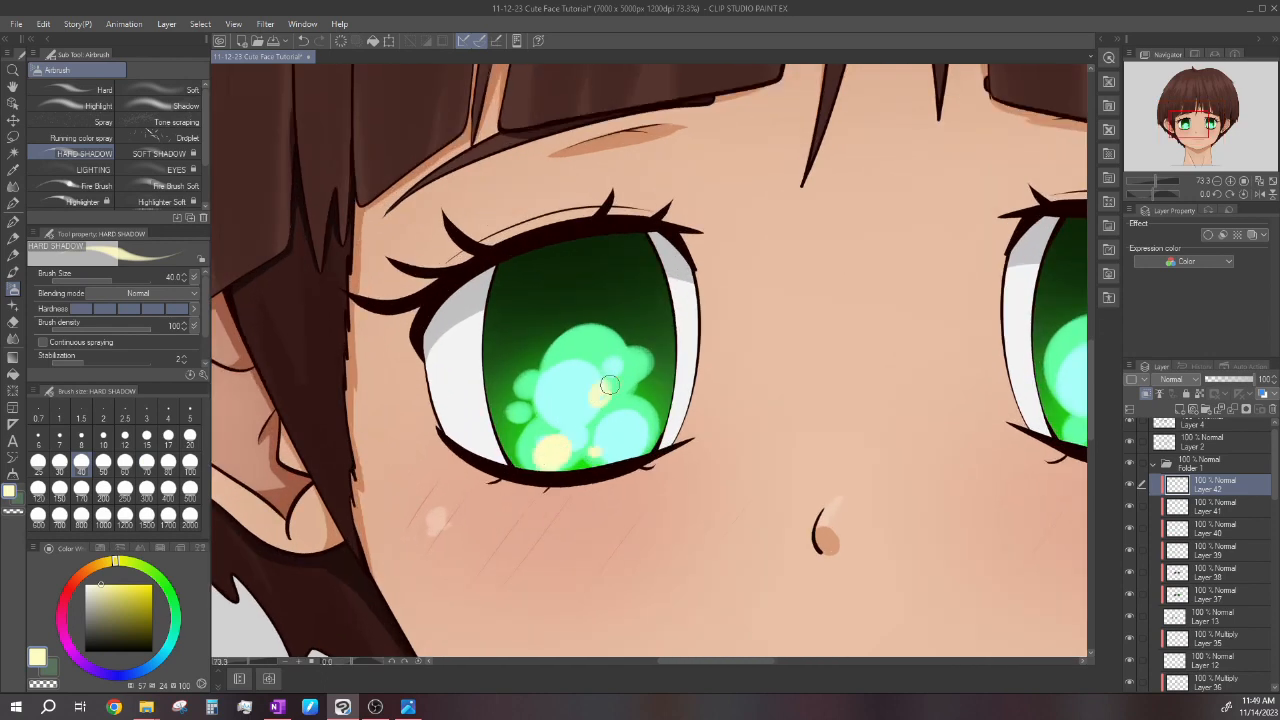
drag(596, 391, 598, 387)
scroll(549, 373, down, 3)
scroll(640, 360, up, 2)
drag(814, 358, 835, 392)
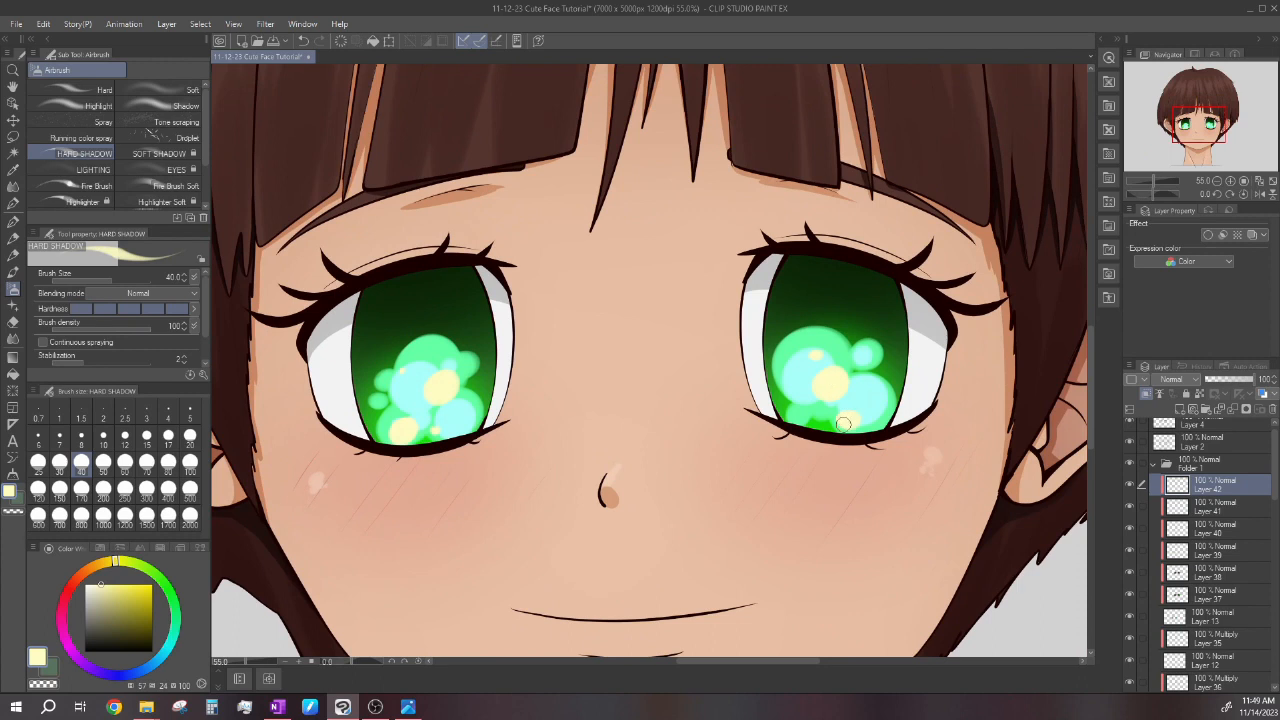
scroll(850, 354, down, 5)
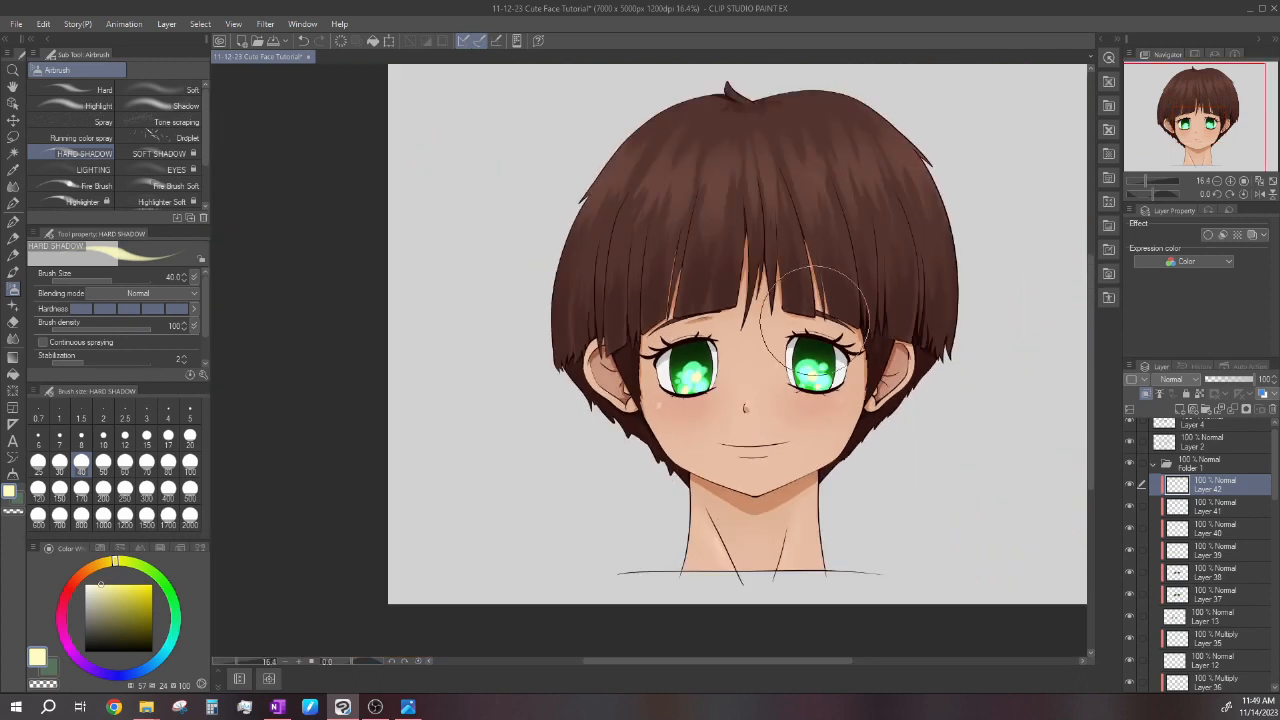
Soften the upper edges of the mint circles on Layer 40 in both eyes using the SOFTENING eraser at size 300.
click(1218, 505)
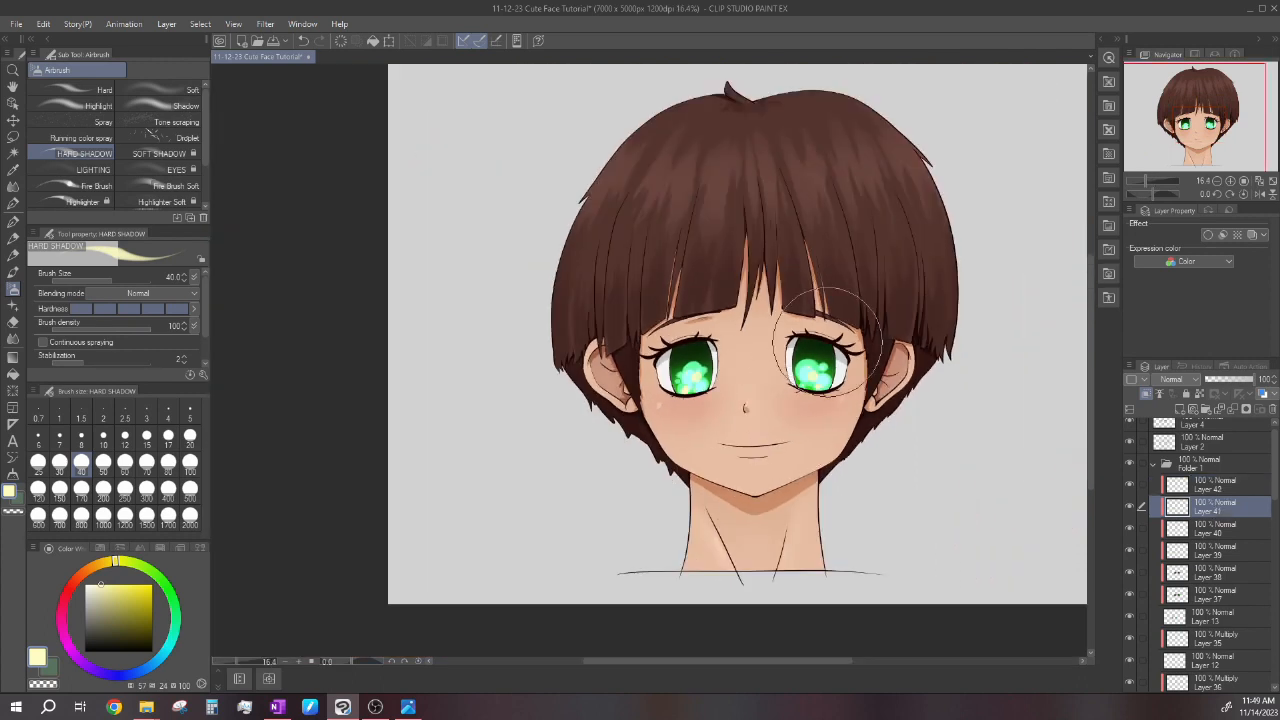
click(1215, 530)
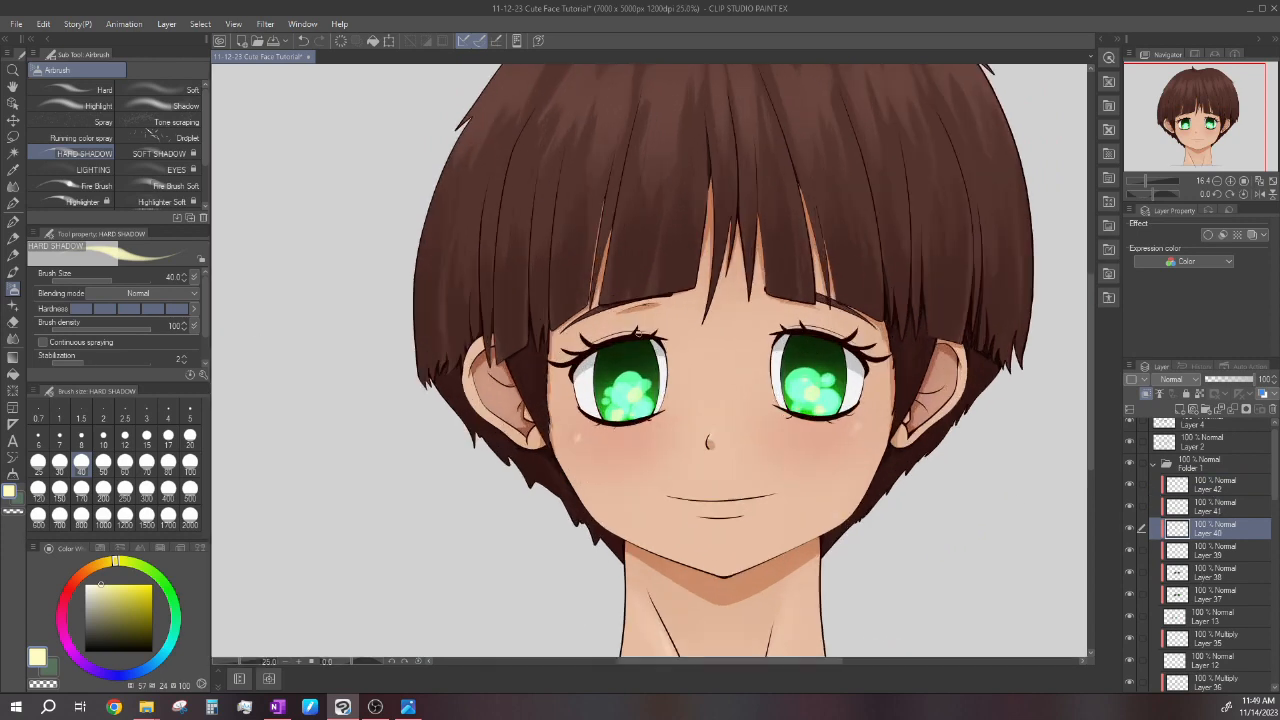
scroll(808, 332, up, 2)
click(13, 324)
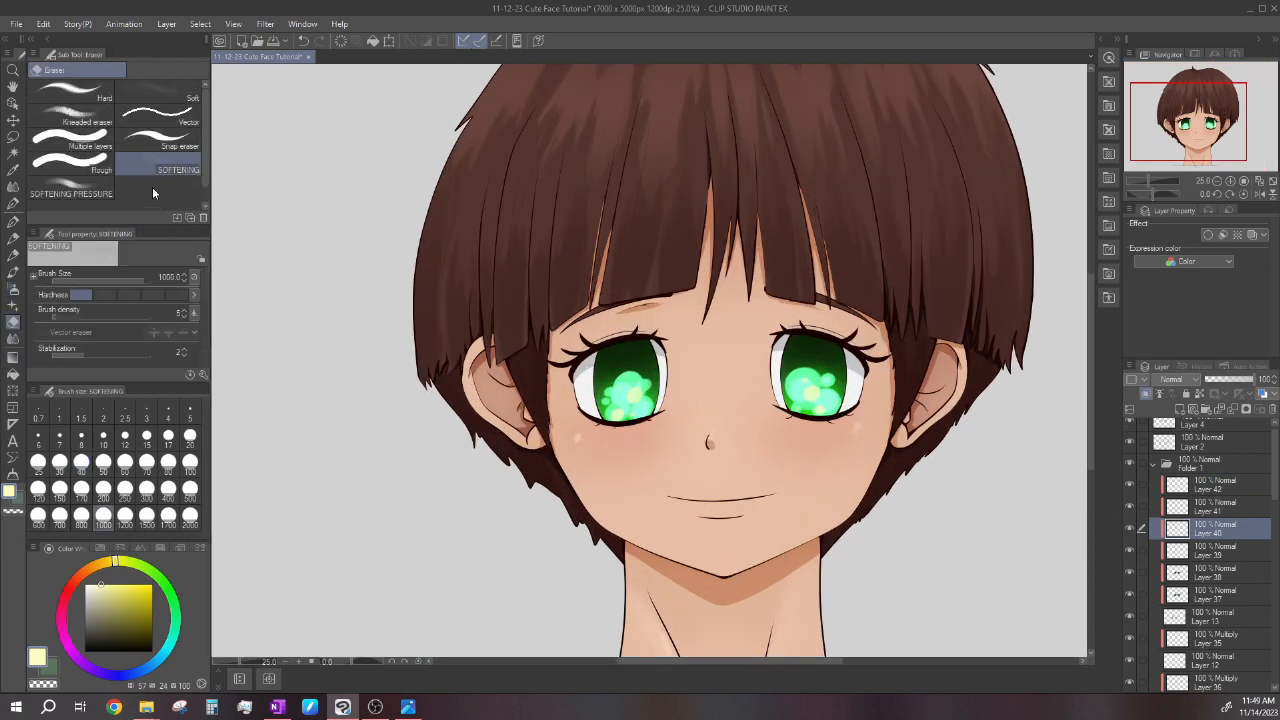
click(146, 488)
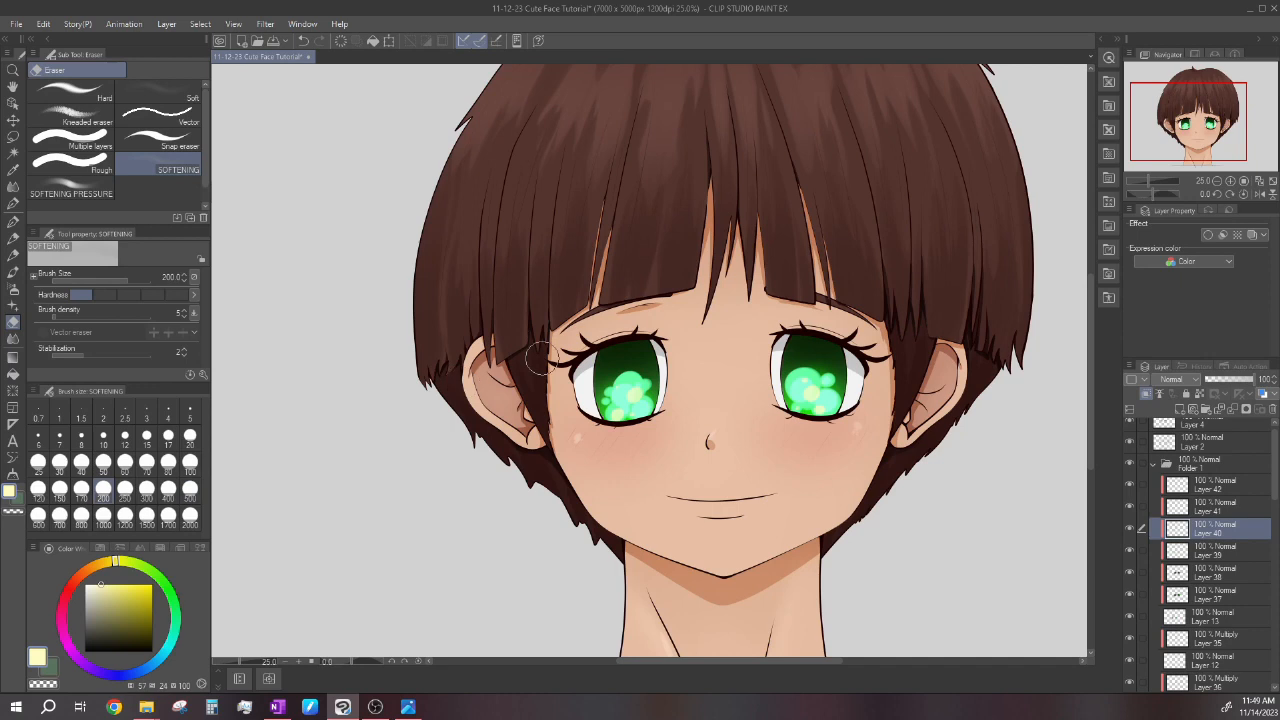
scroll(595, 370, up, 1)
mouse_move(607, 387)
mouse_down()
mouse_move(561, 380)
mouse_move(674, 345)
mouse_move(574, 362)
mouse_move(630, 339)
mouse_up()
mouse_move(878, 364)
mouse_down()
mouse_move(823, 380)
mouse_move(838, 343)
mouse_up()
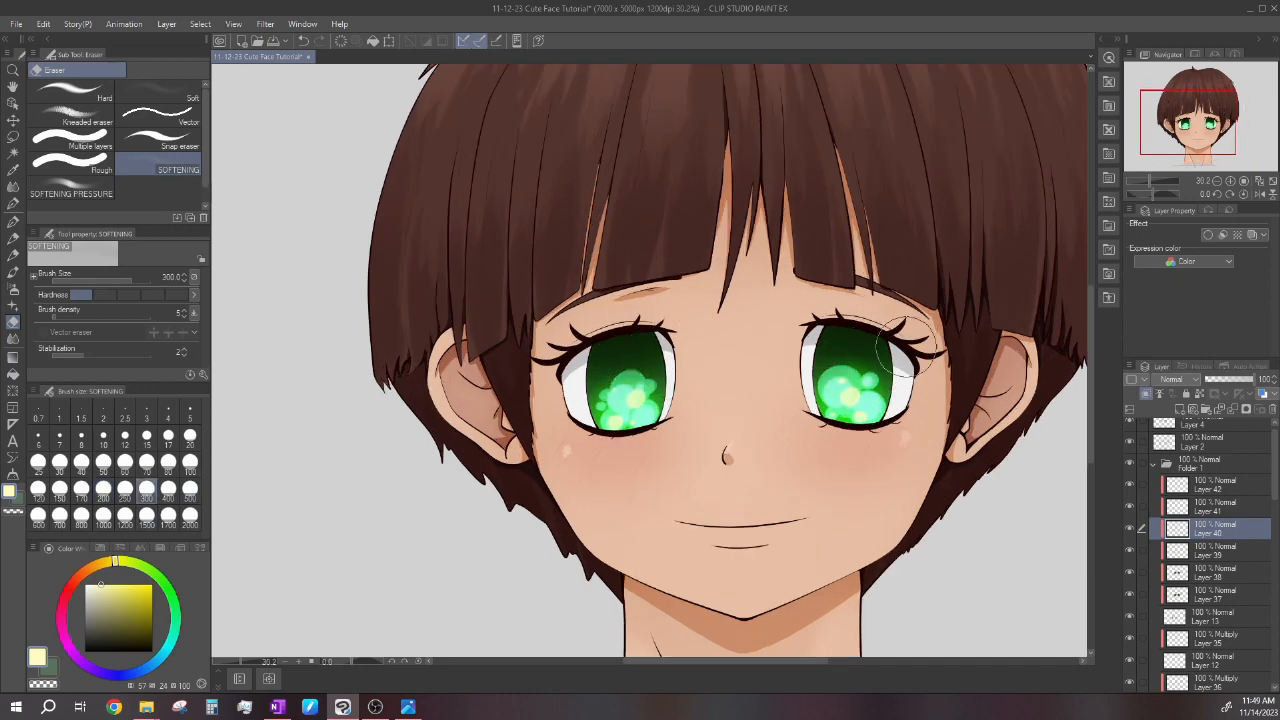
scroll(770, 335, down, 5)
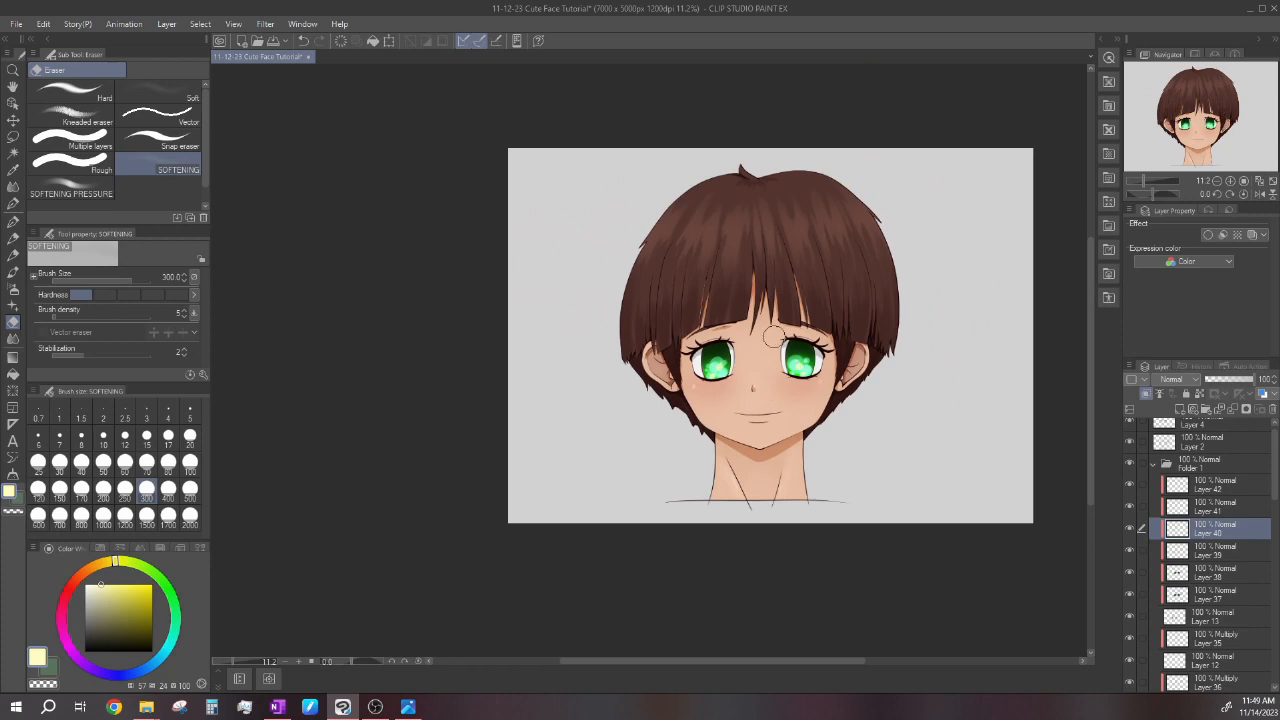
Add a clipped layer above Layer 42 and sample the iris's medium green, hue 116, for the G-pen.
scroll(768, 338, up, 1)
click(1226, 488)
click(1180, 409)
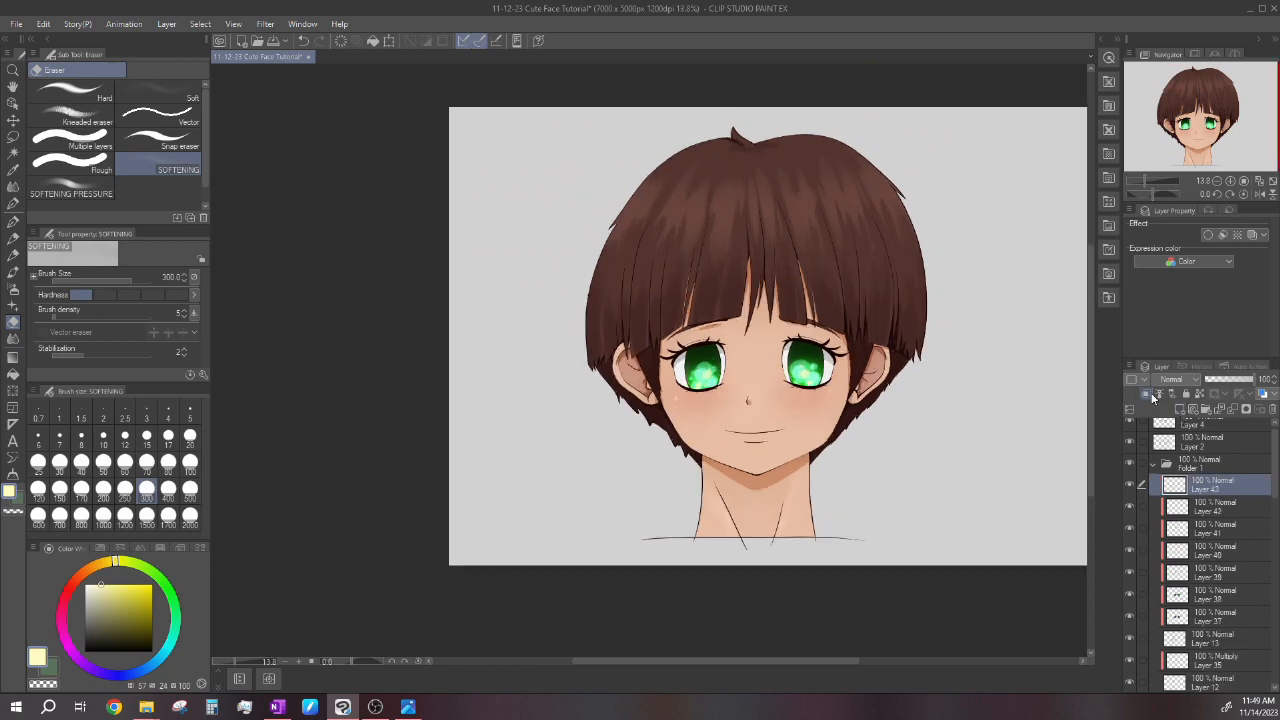
click(1146, 394)
scroll(820, 346, up, 4)
alt+click(797, 364)
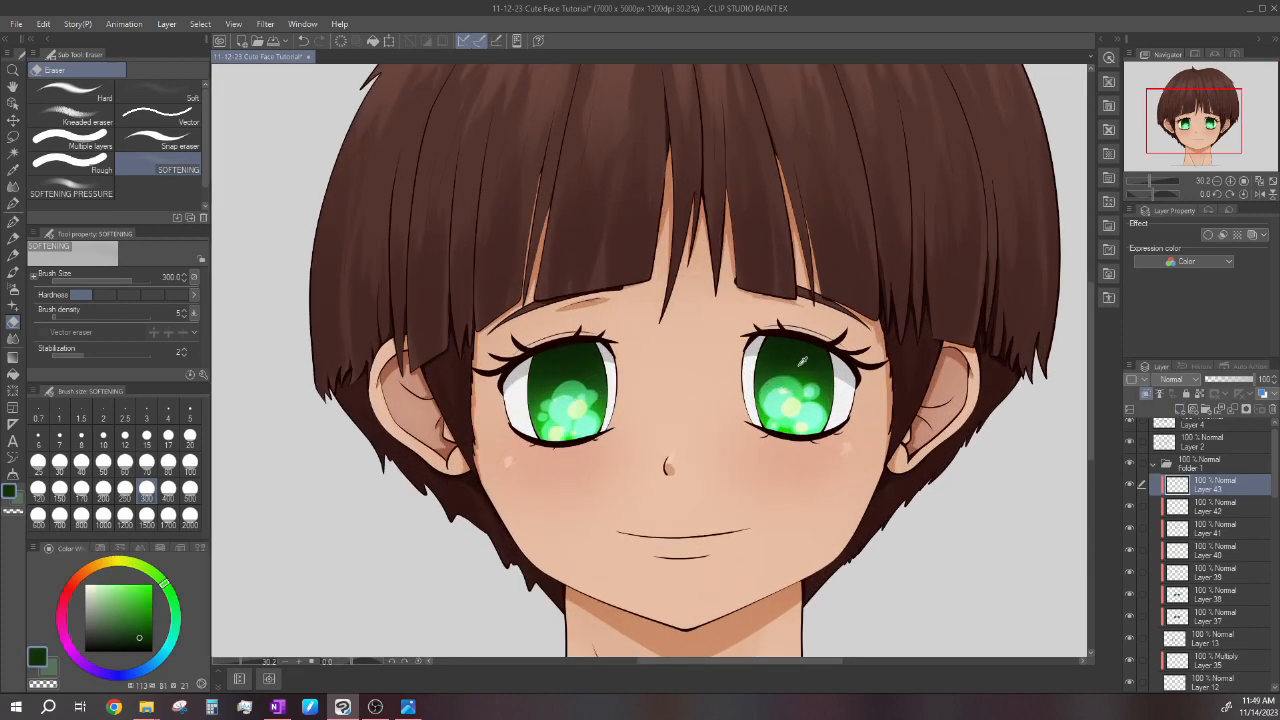
alt+click(828, 391)
click(13, 221)
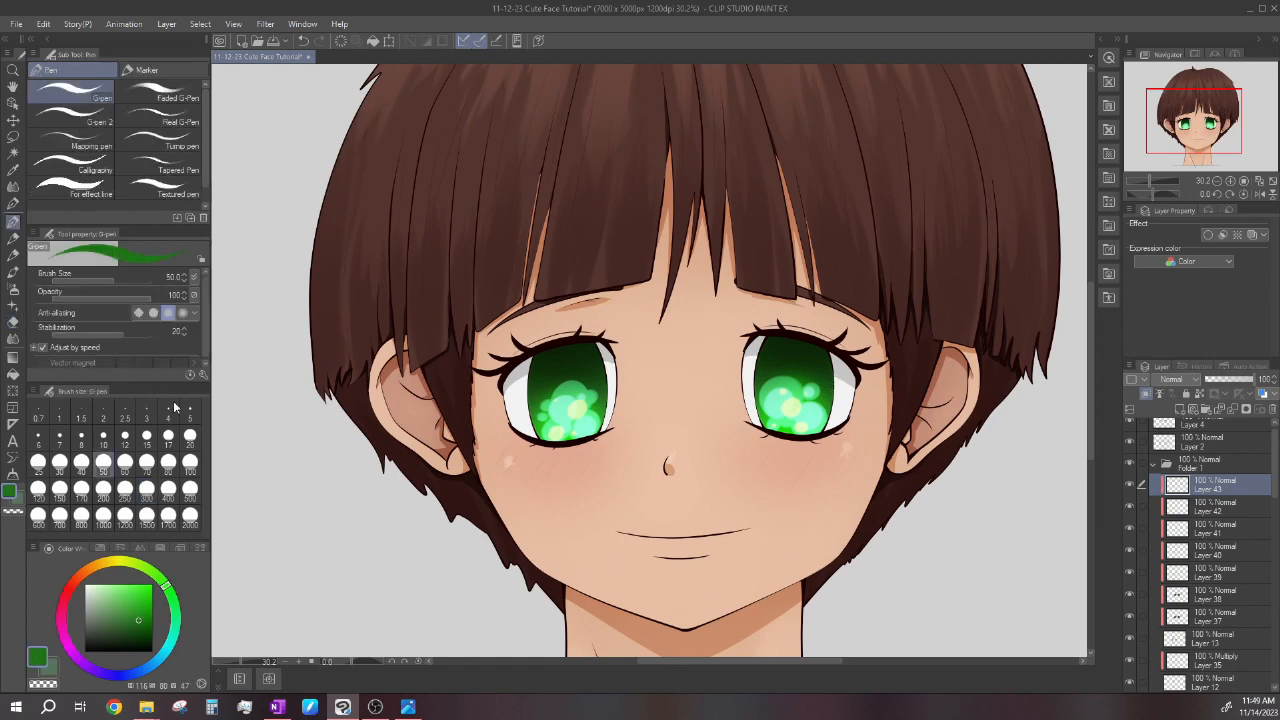
Paint a shadow band across the top of both irises with the G-pen at size 100, setting Layer 43 to Multiply.
scroll(845, 350, up, 1)
scroll(763, 315, up, 1)
drag(707, 334, 848, 376)
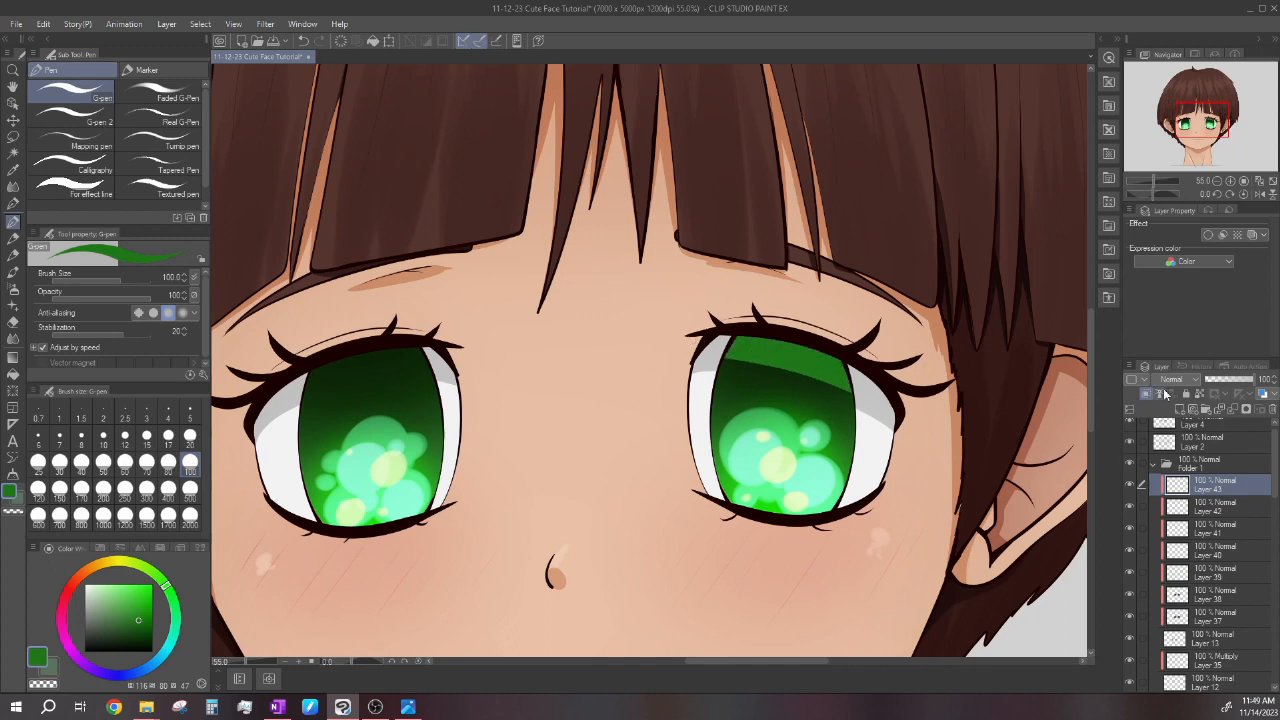
click(1182, 52)
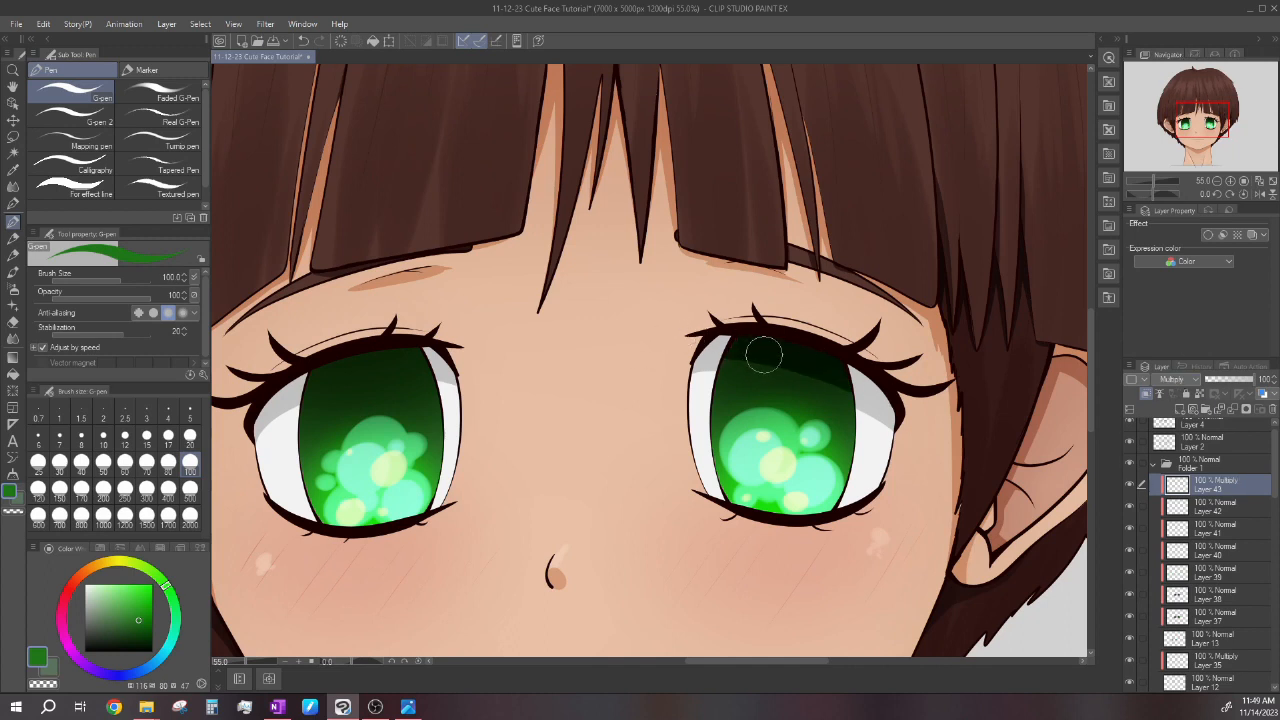
drag(701, 351, 900, 403)
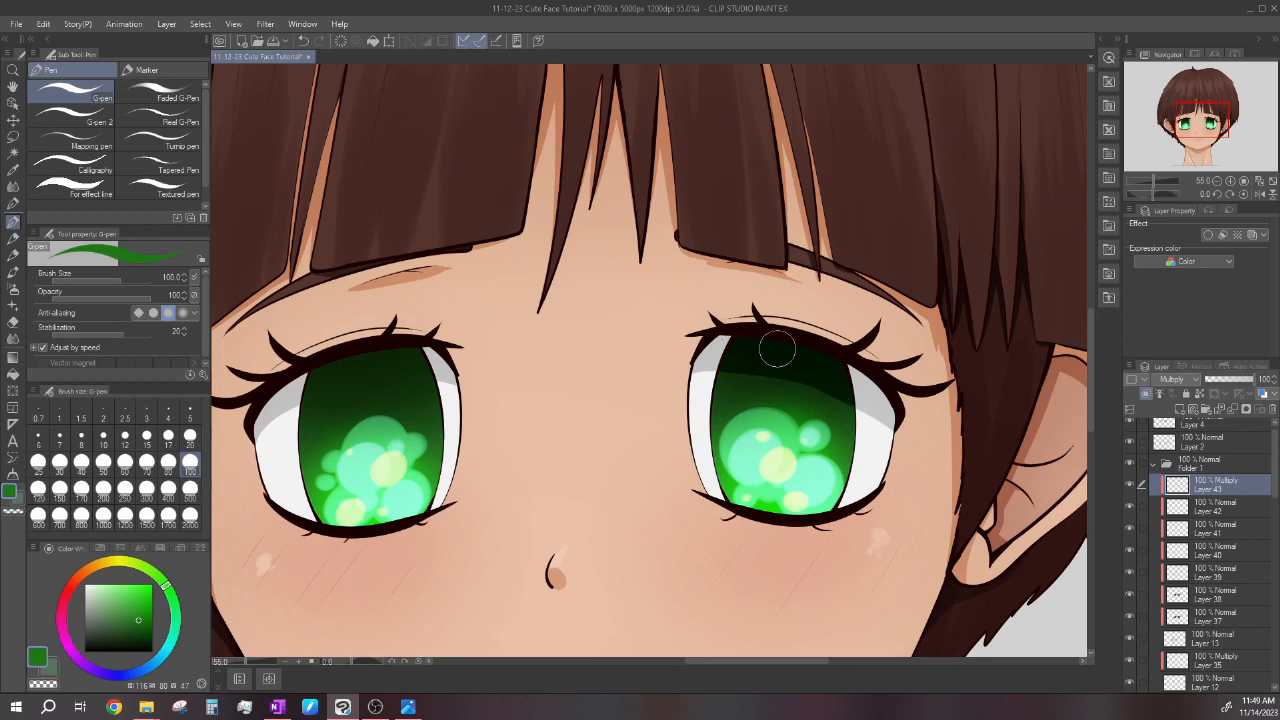
scroll(606, 349, down, 2)
scroll(535, 345, up, 2)
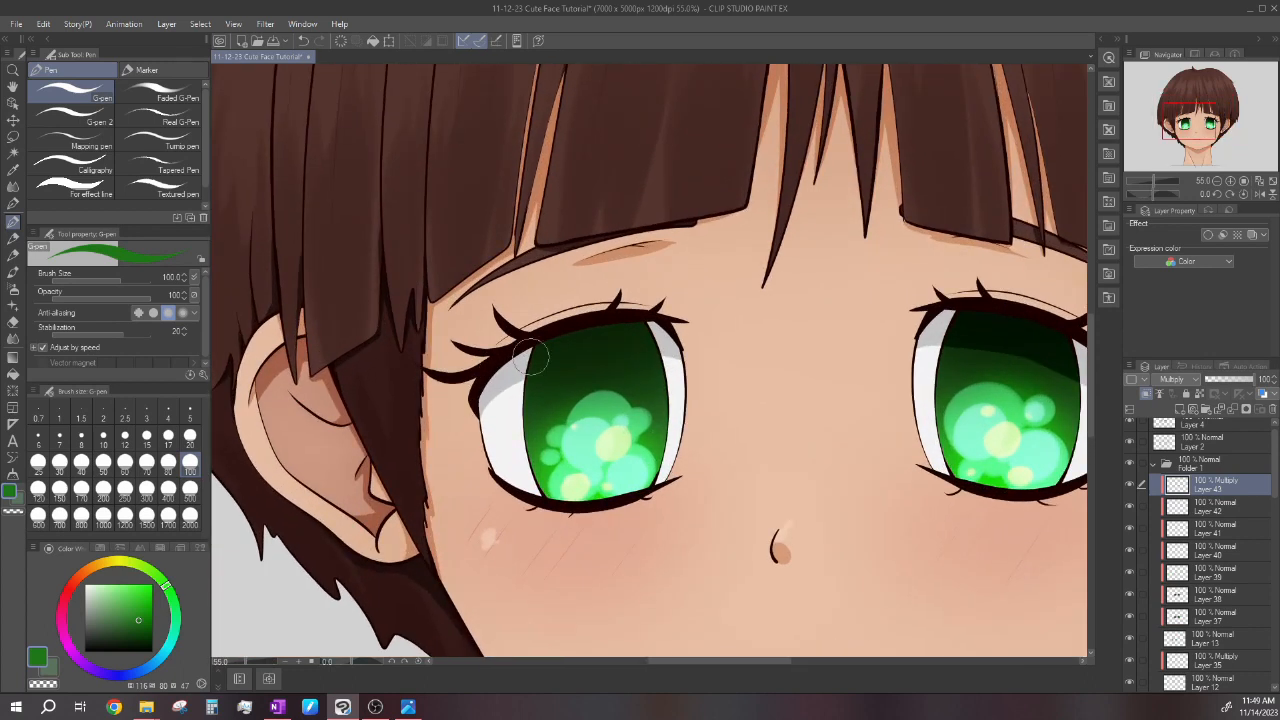
scroll(517, 330, down, 2)
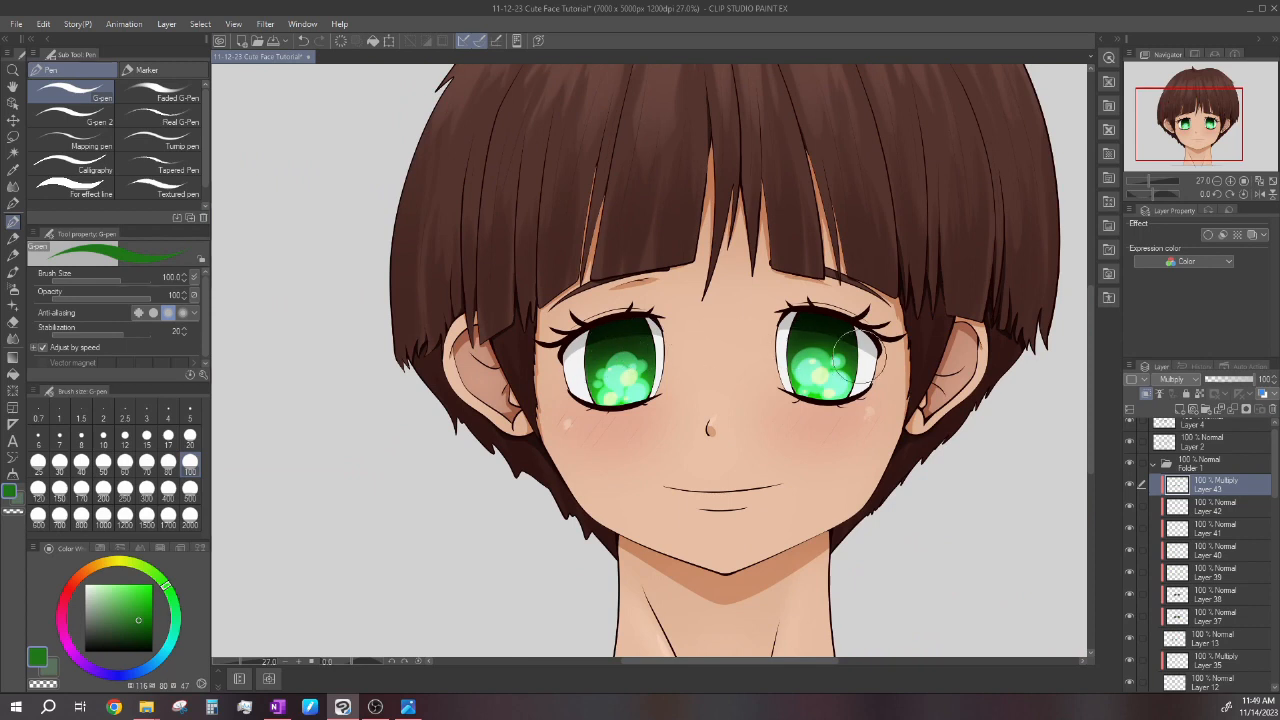
scroll(780, 388, down, 2)
scroll(754, 362, up, 2)
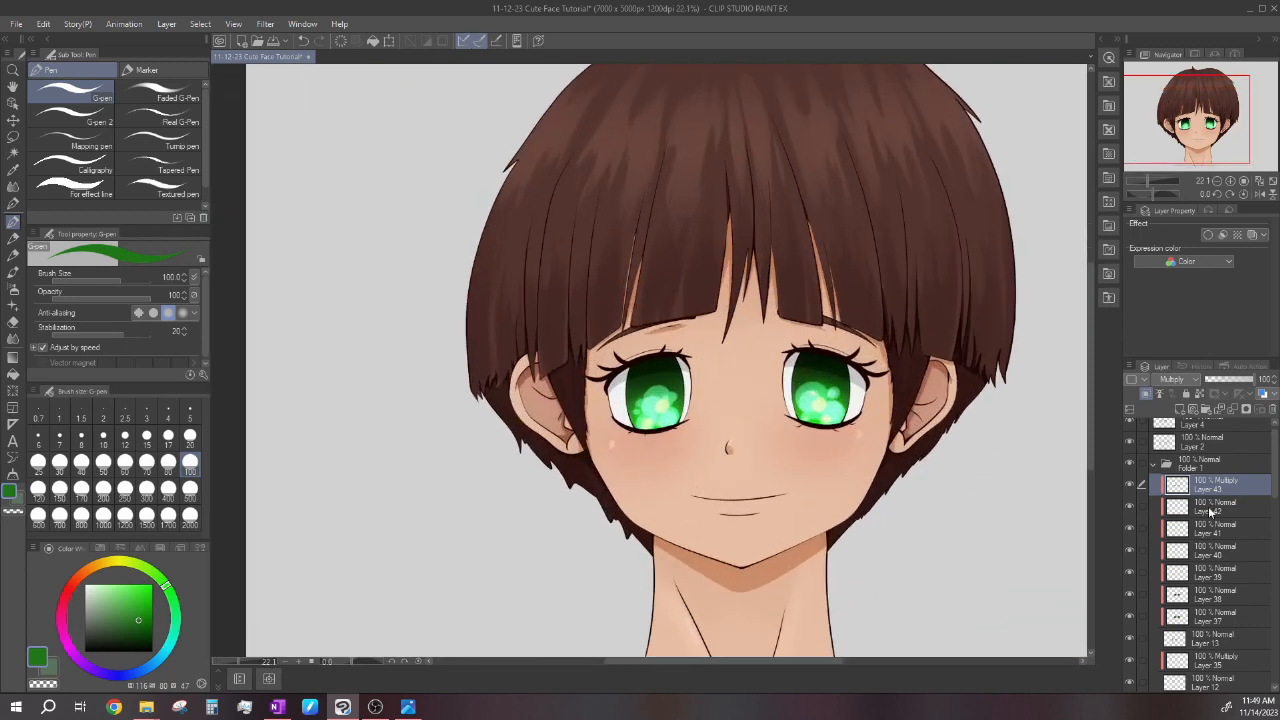
Examine the shadow bands and light circles in both irises up close and against the whole face.
click(1218, 511)
scroll(780, 386, down, 2)
scroll(799, 380, up, 1)
scroll(770, 383, down, 3)
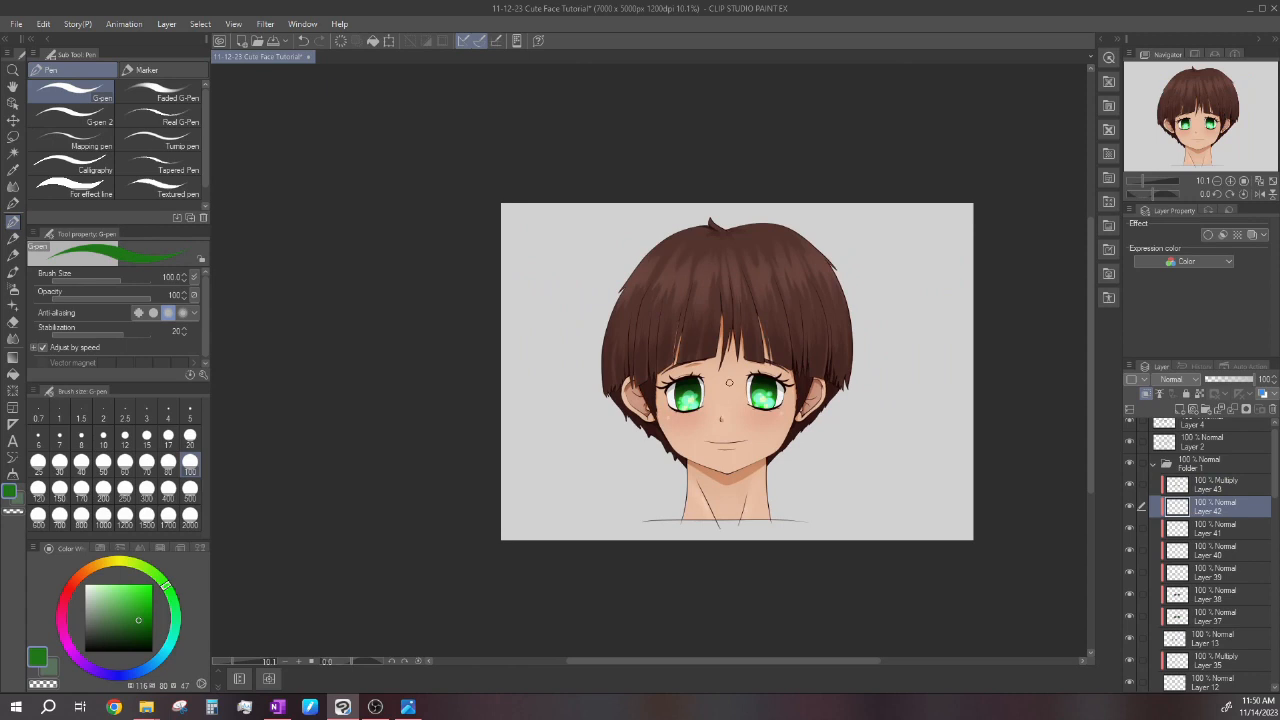
scroll(733, 386, up, 2)
scroll(733, 387, down, 1)
scroll(738, 389, up, 5)
scroll(740, 389, up, 1)
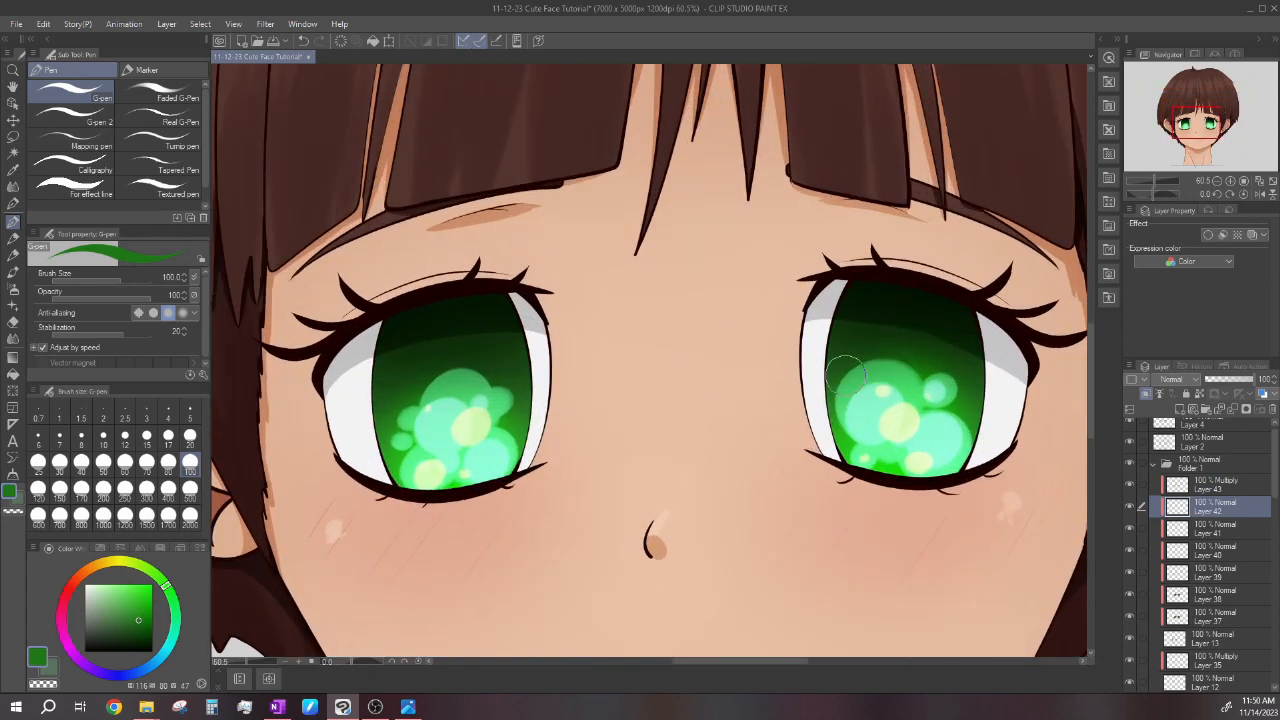
scroll(754, 392, down, 2)
scroll(754, 392, down, 6)
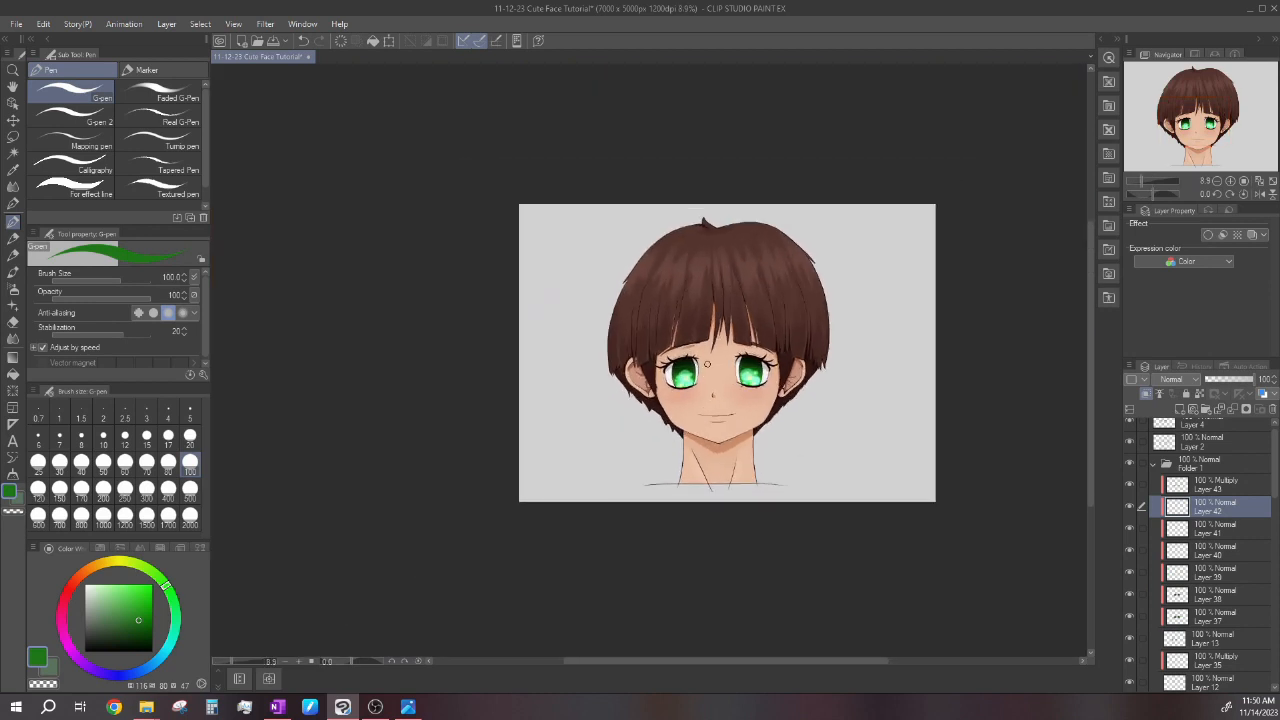
scroll(706, 364, up, 2)
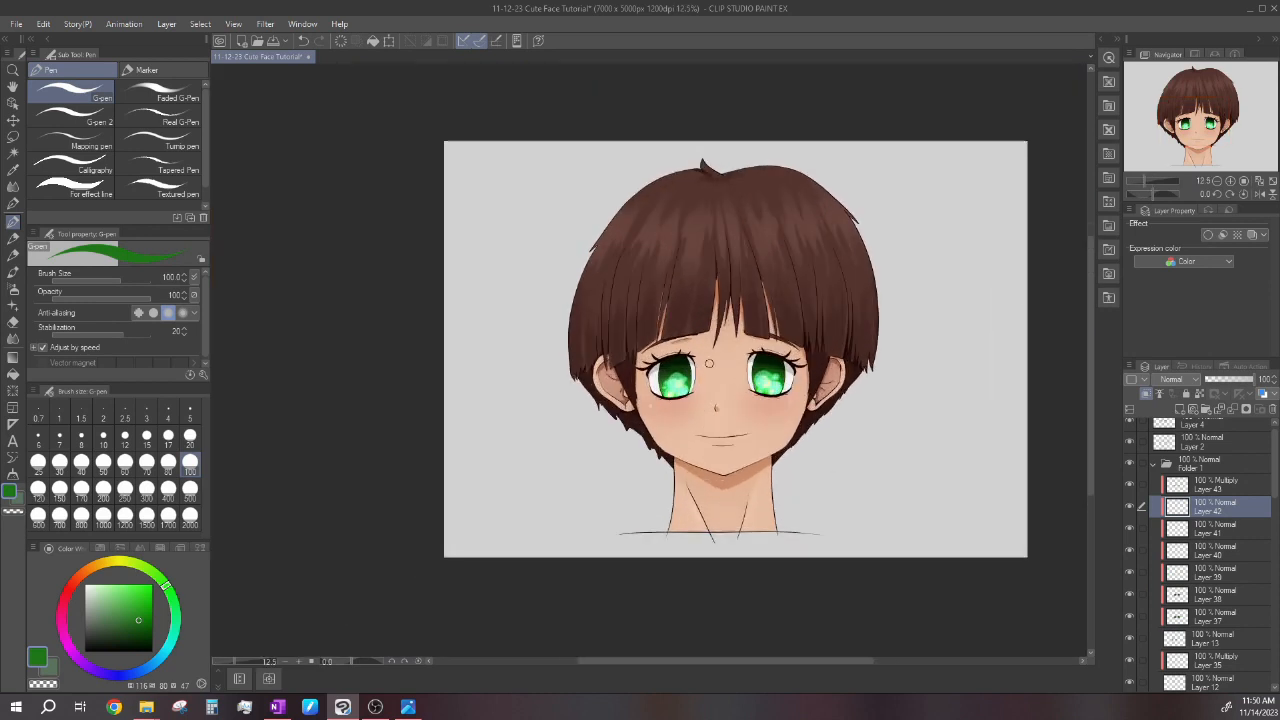
scroll(690, 390, up, 2)
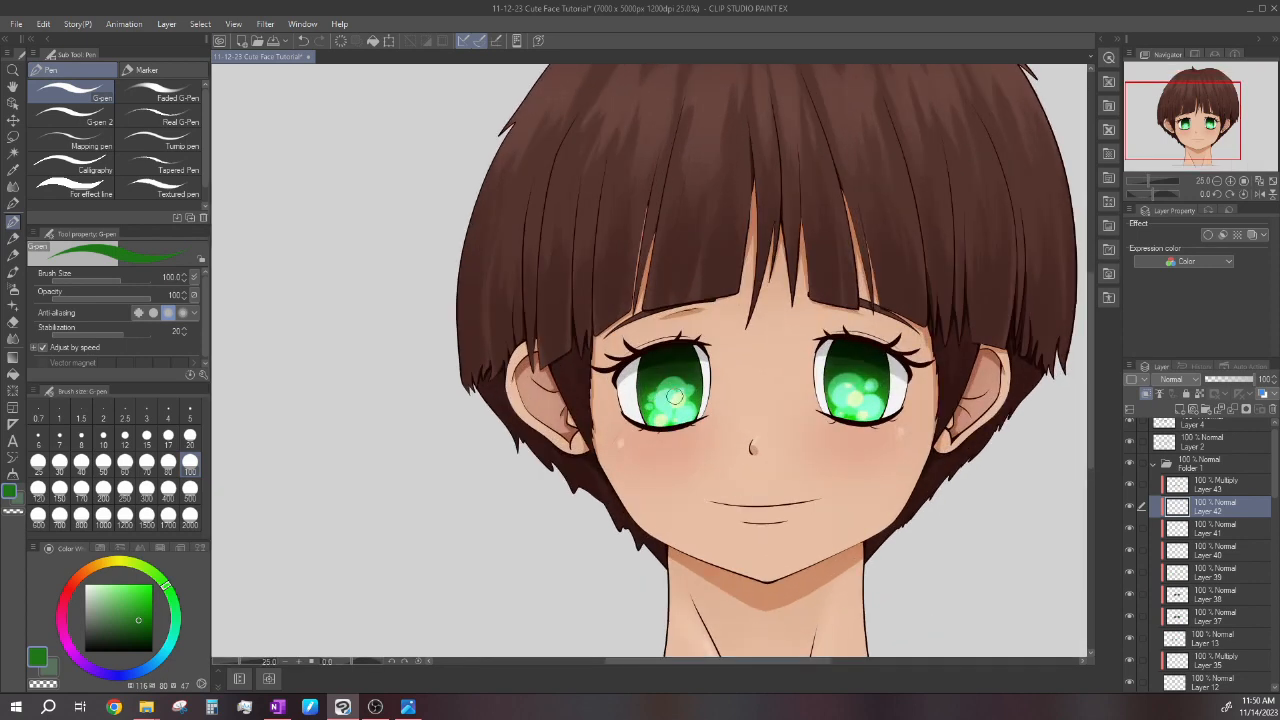
scroll(700, 390, up, 2)
scroll(733, 387, down, 3)
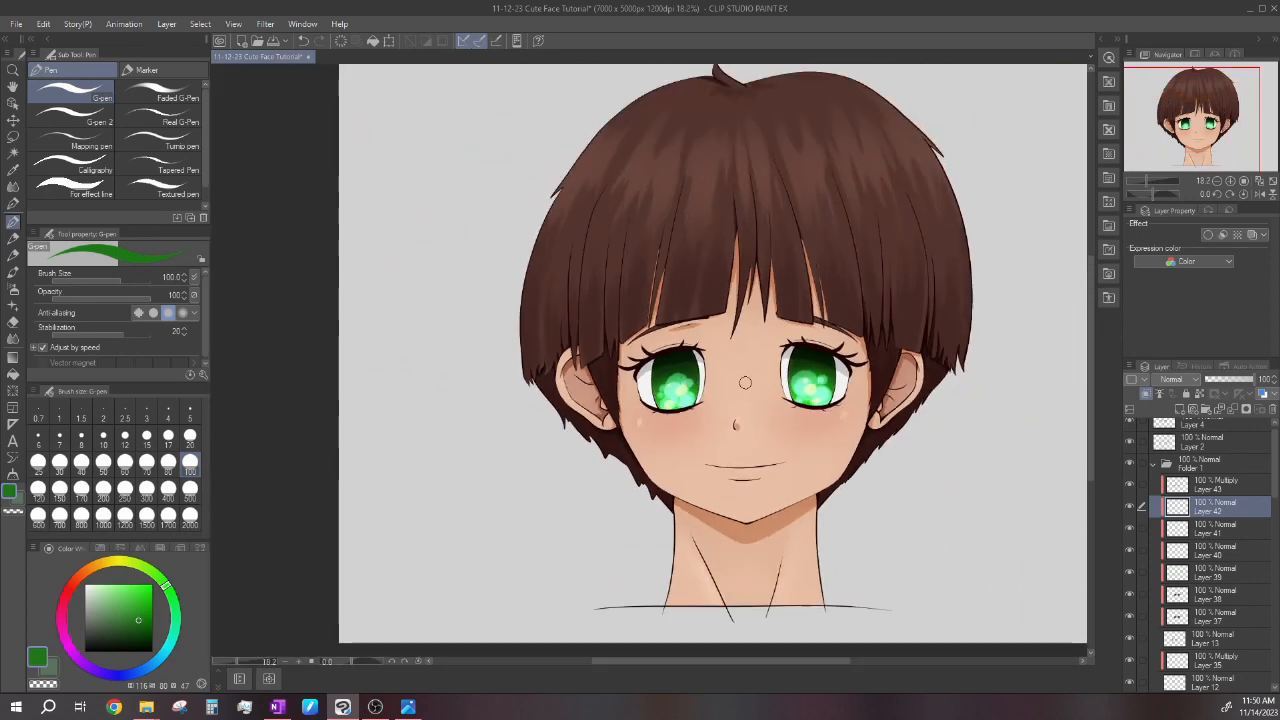
scroll(737, 398, down, 2)
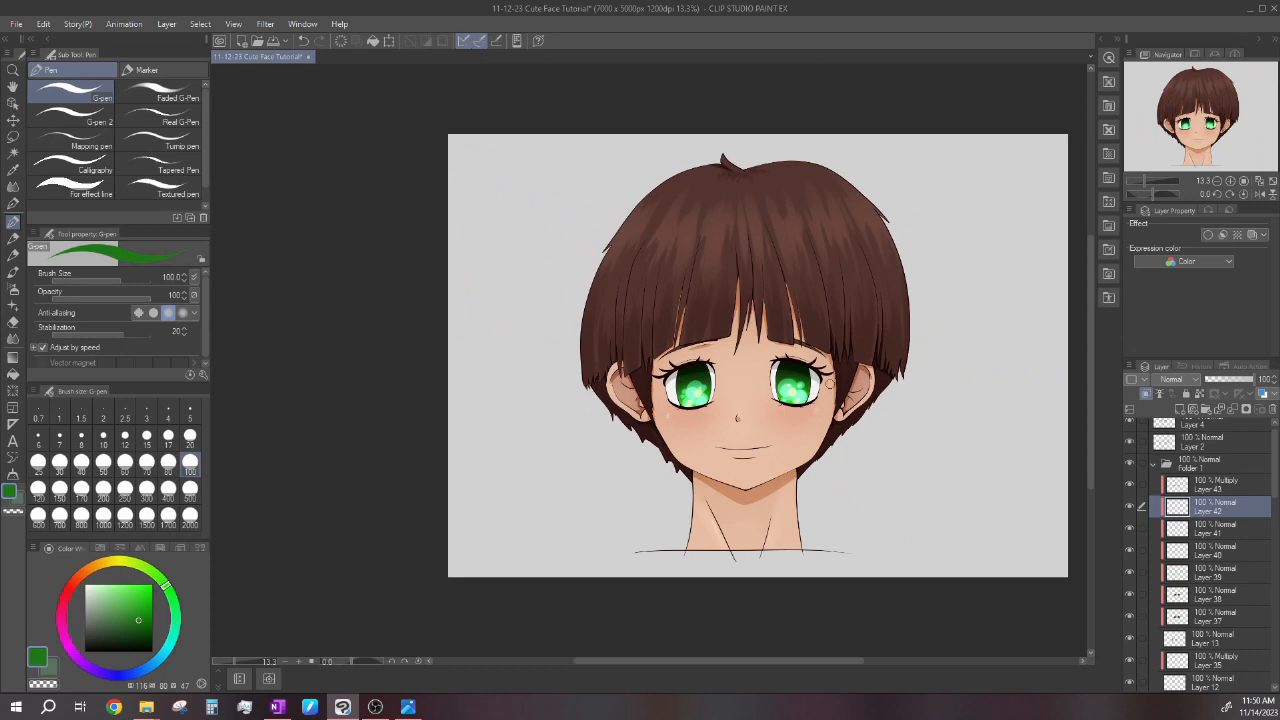
scroll(775, 375, down, 1)
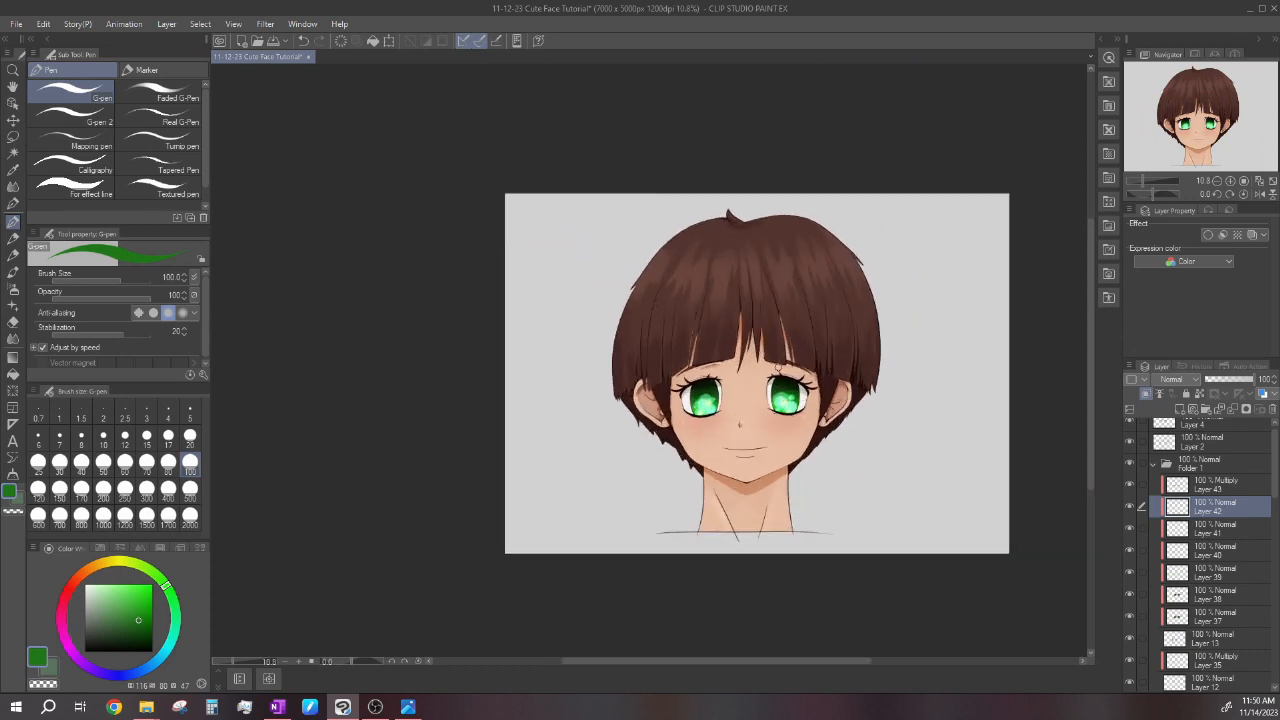
scroll(783, 413, up, 2)
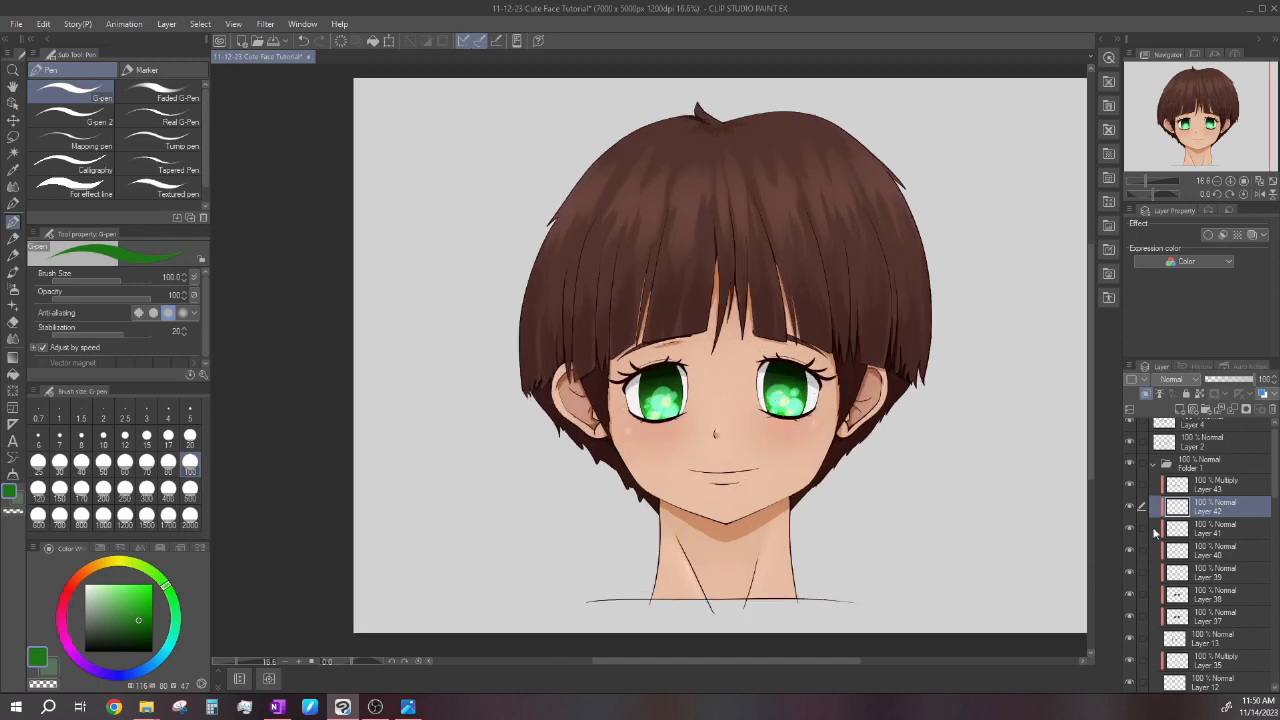
Toggle the visibility of Layers 40, 41 and 42 to compare their light circles in the irises.
click(1133, 528)
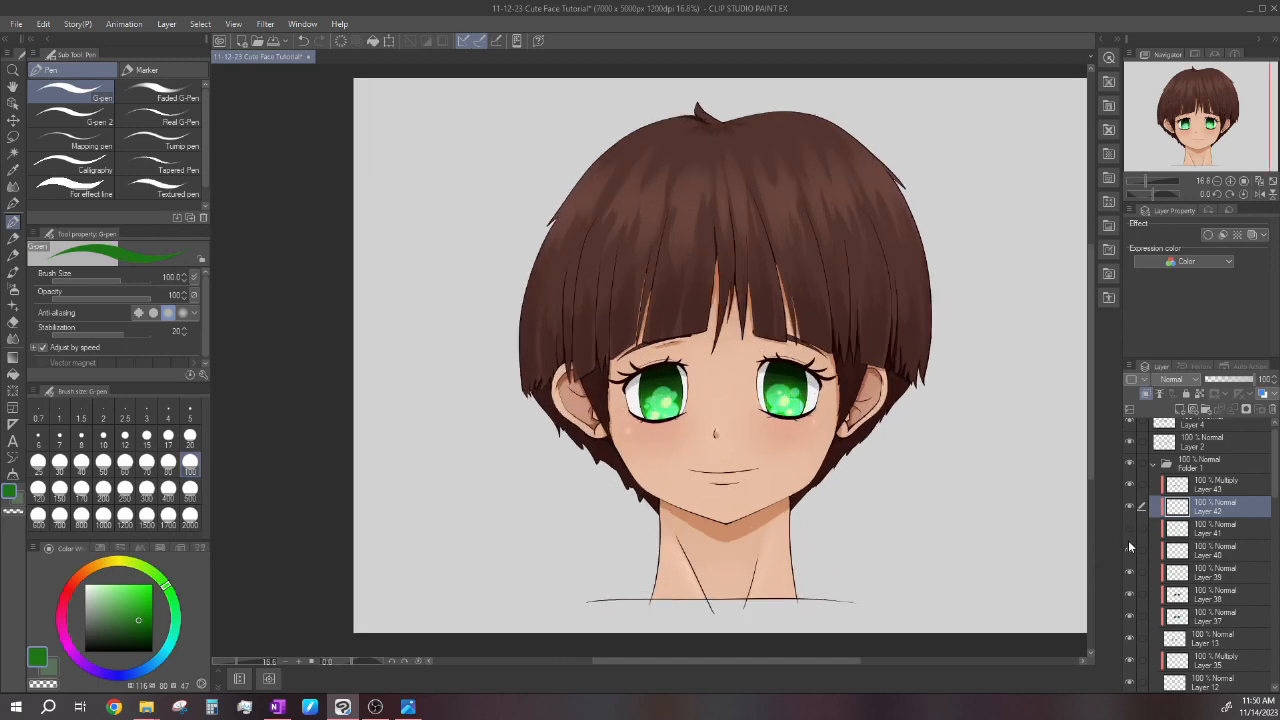
click(1129, 542)
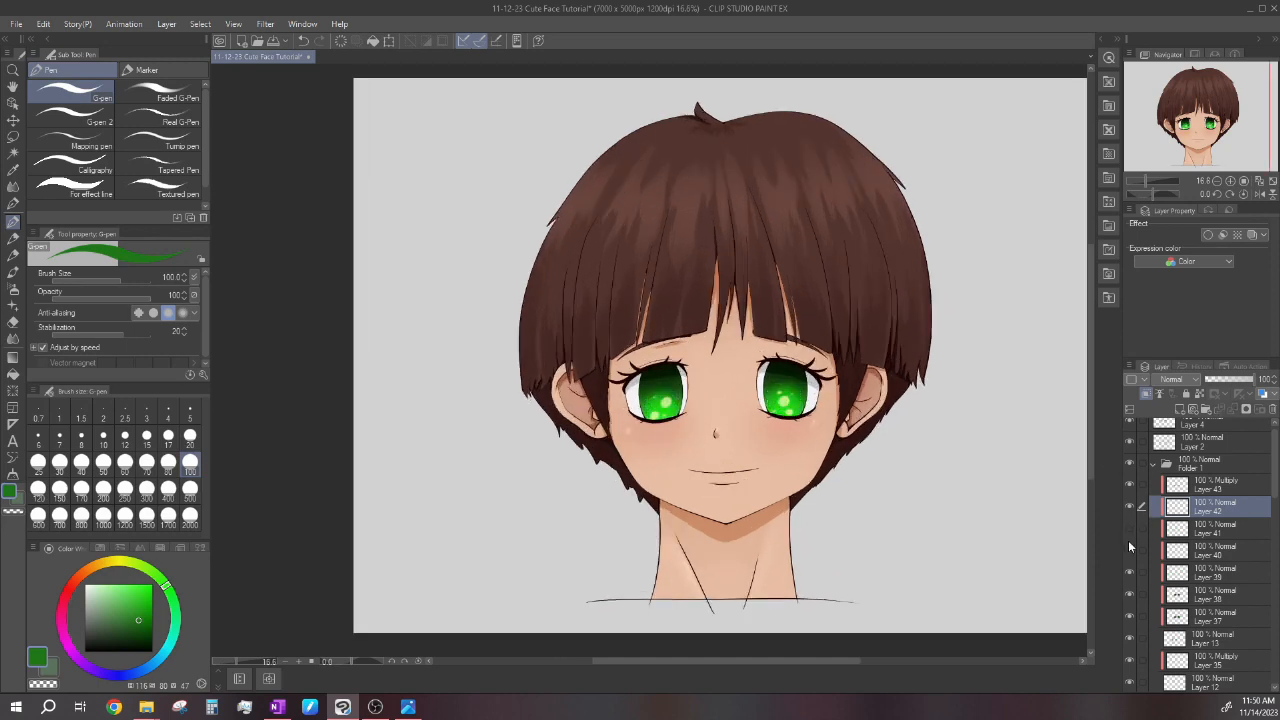
click(1128, 540)
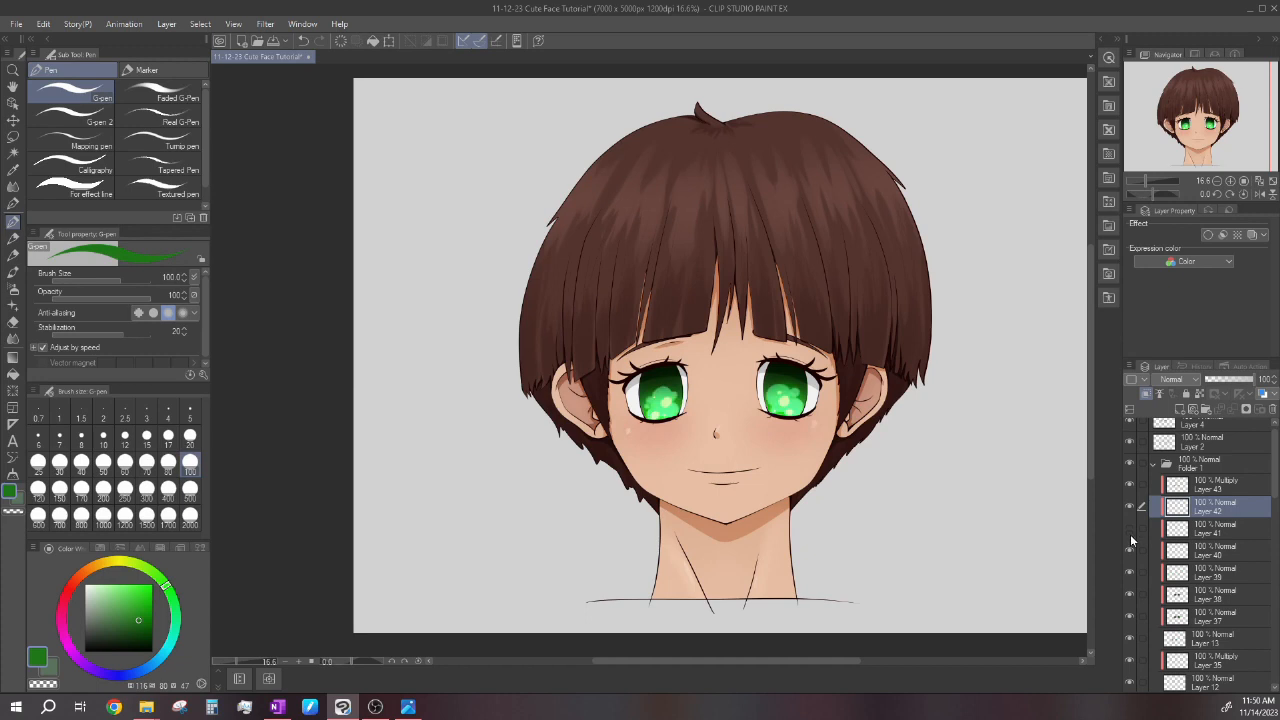
click(1129, 524)
click(1129, 524)
click(1128, 543)
click(1128, 543)
click(1129, 507)
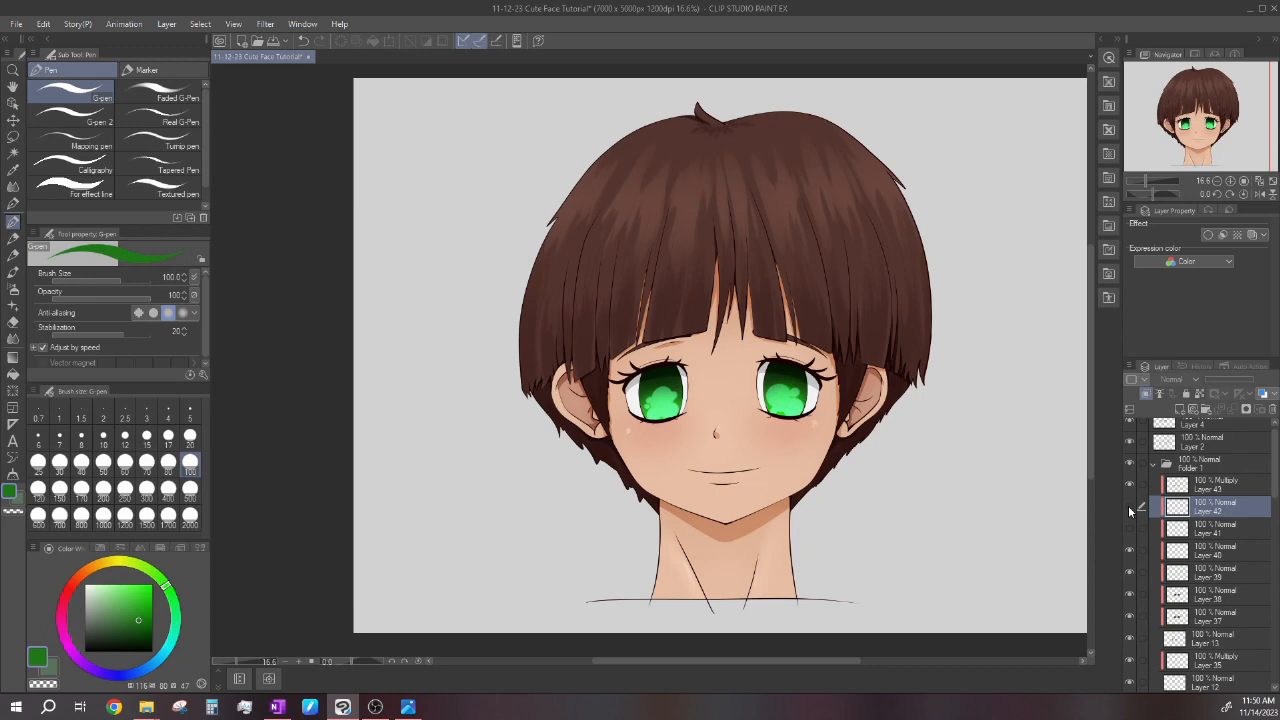
click(1128, 506)
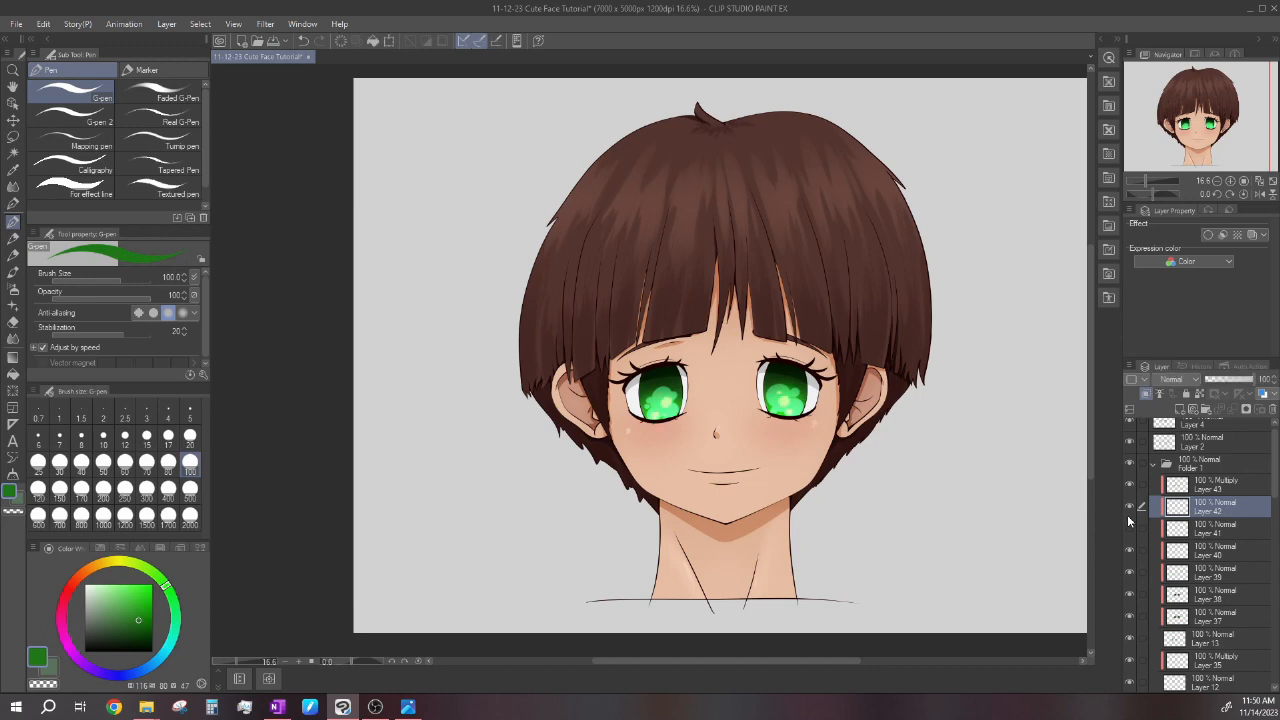
click(1128, 529)
scroll(785, 405, down, 2)
scroll(760, 390, up, 3)
click(1205, 490)
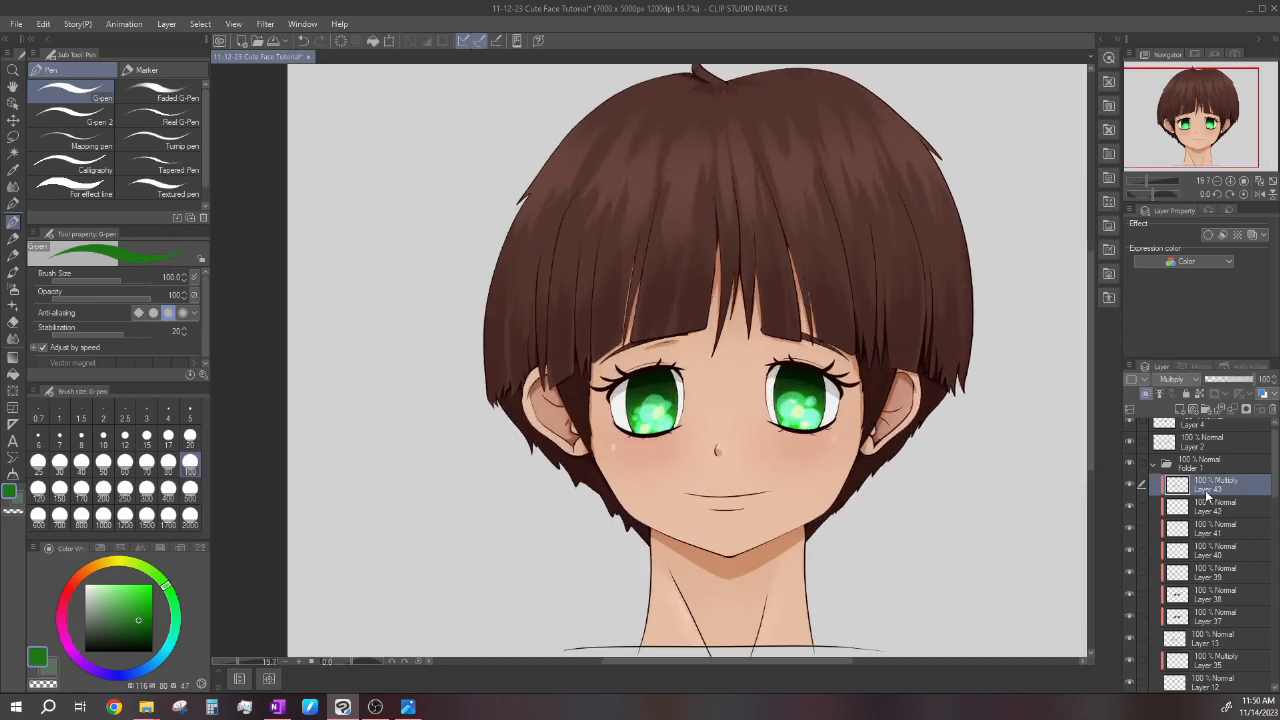
click(1157, 506)
click(1129, 506)
click(1129, 506)
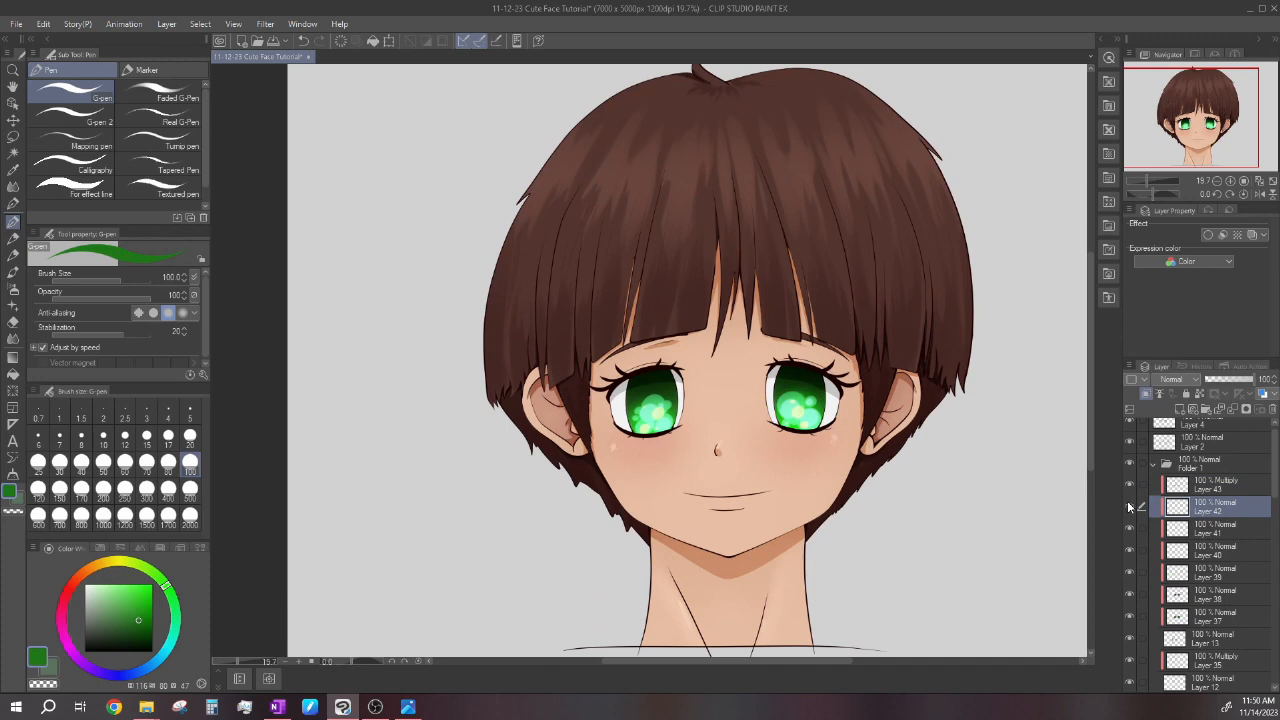
Save the drawing, add a clipped layer directly above Layer 42 and set its blending mode to Color dodge.
scroll(769, 362, down, 2)
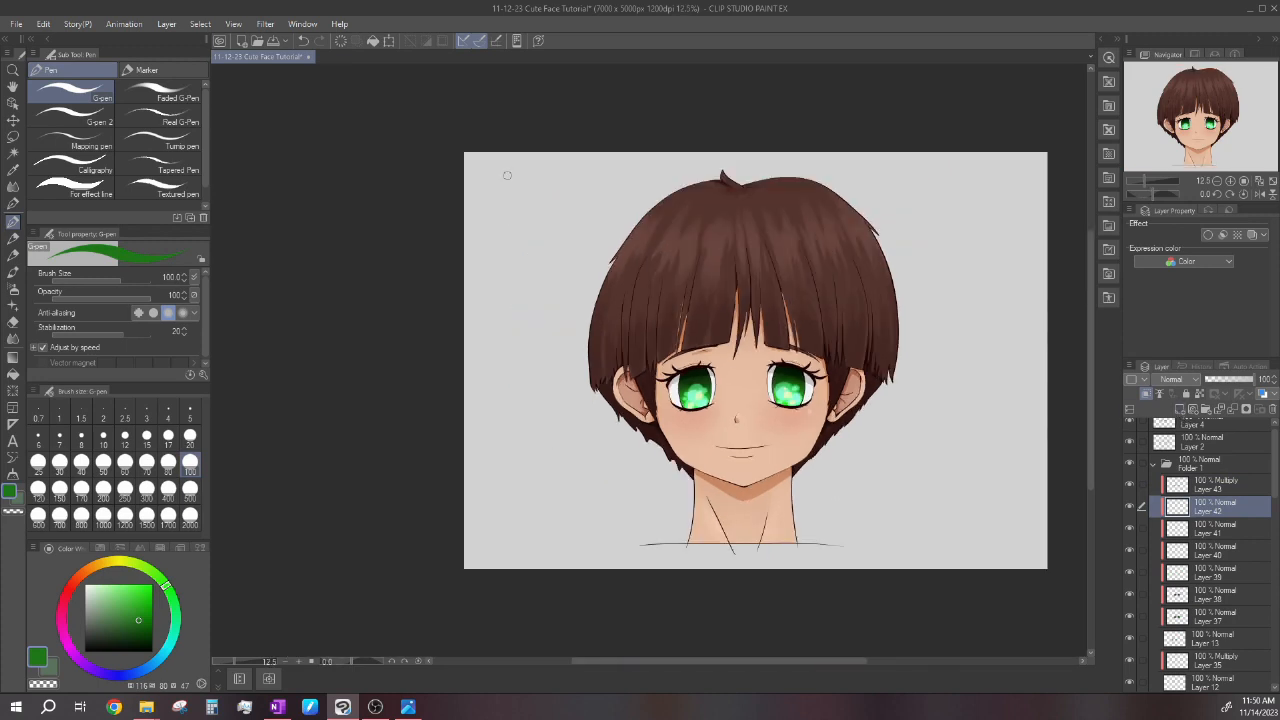
scroll(772, 307, up, 2)
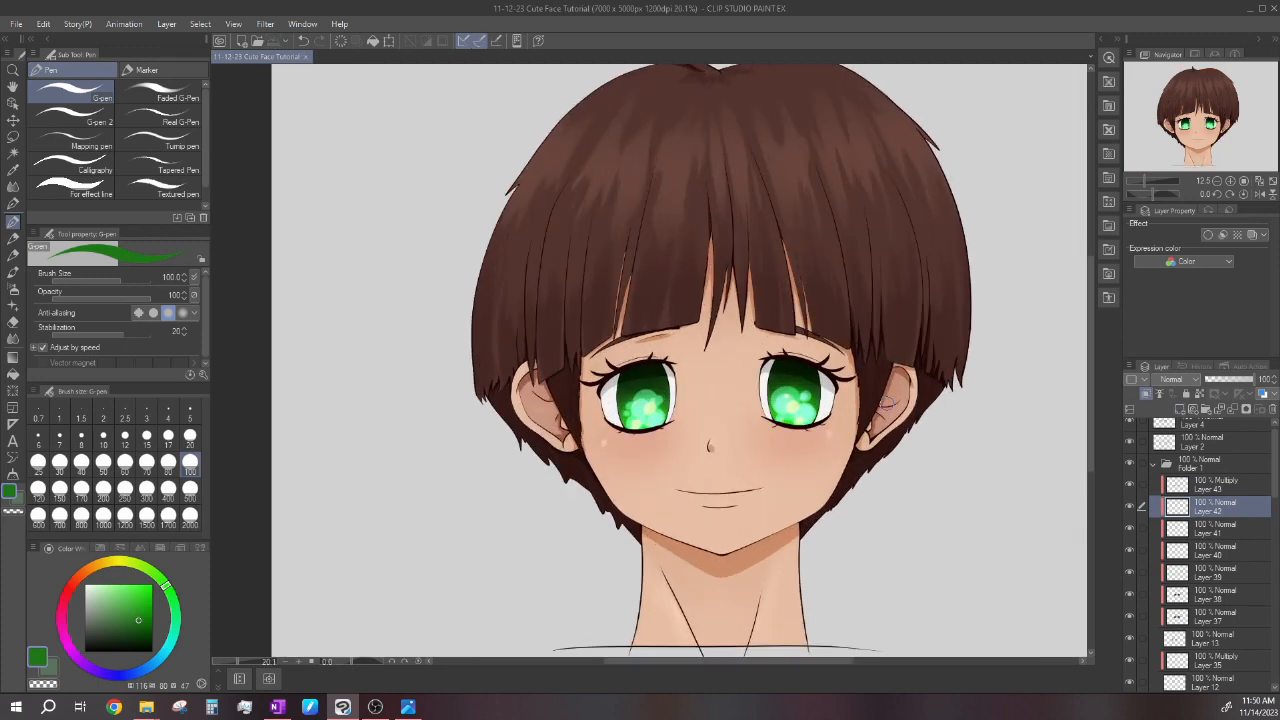
scroll(760, 428, down, 2)
scroll(760, 428, up, 3)
scroll(752, 428, down, 2)
scroll(752, 428, up, 2)
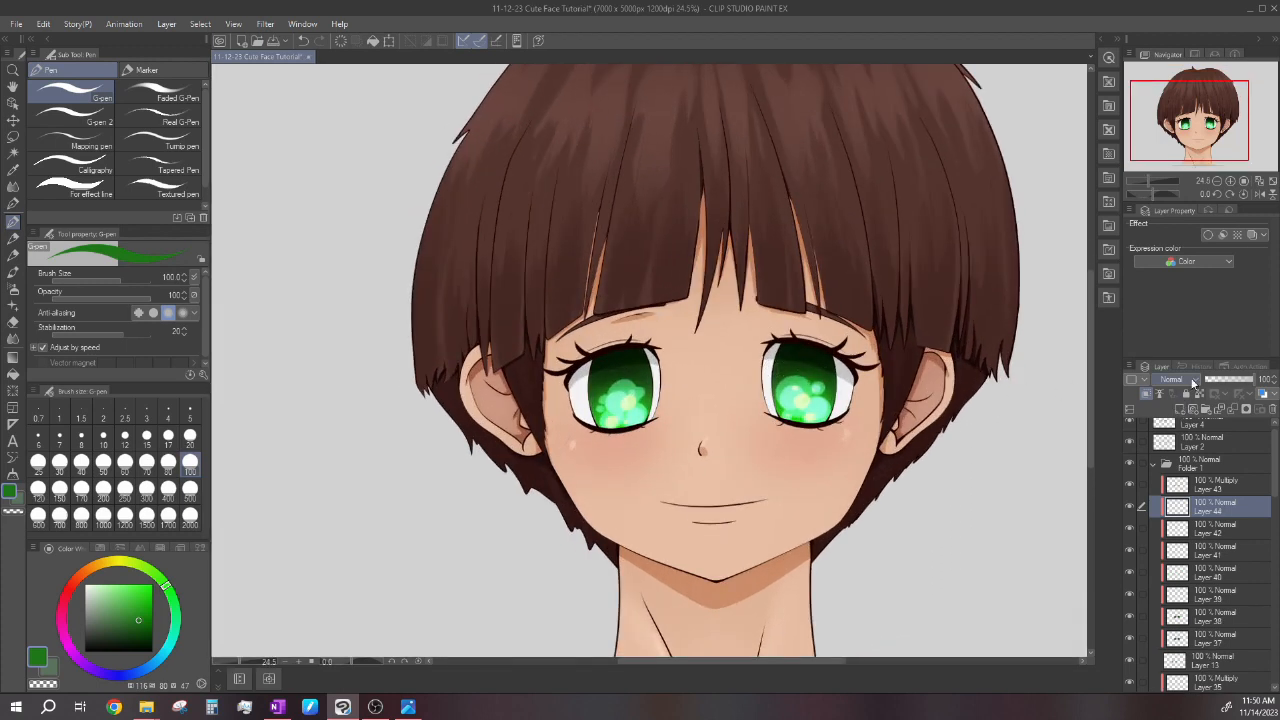
click(1170, 128)
Airbrush a bright green glow with hue 111 over both irises on Layer 44 using the LIGHTING brush at size 300.
scroll(800, 415, up, 3)
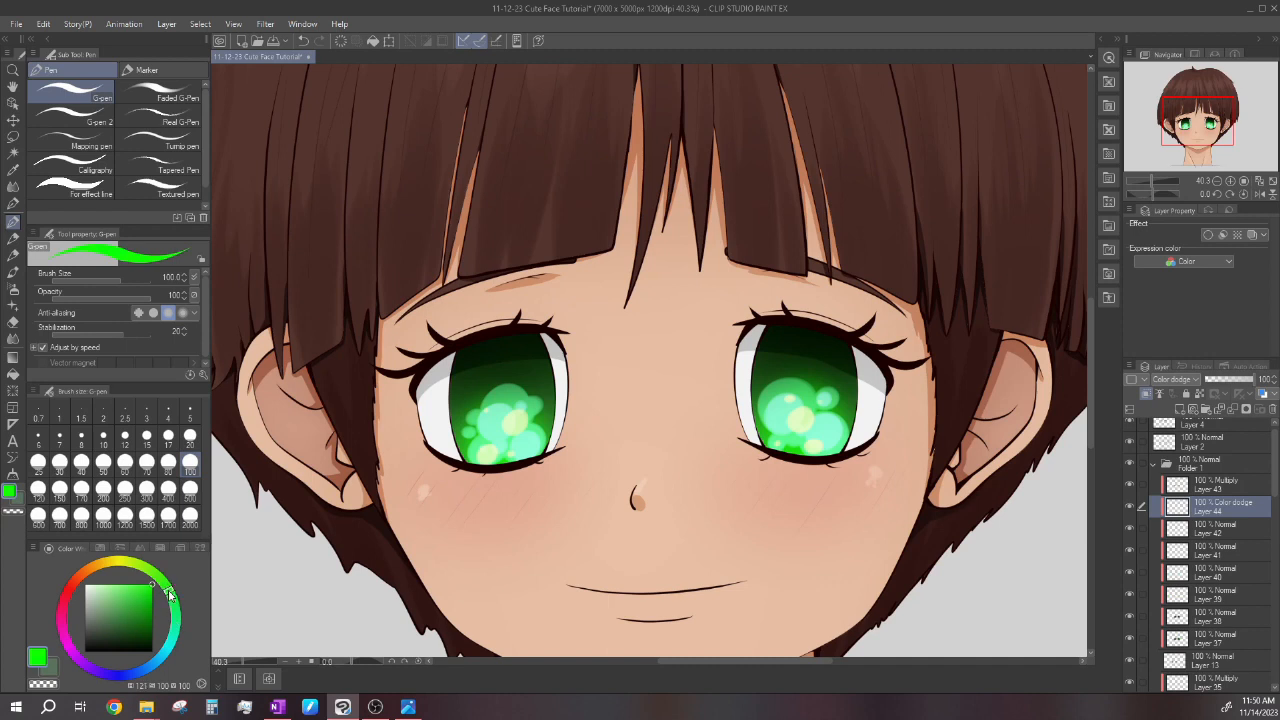
click(13, 289)
click(93, 169)
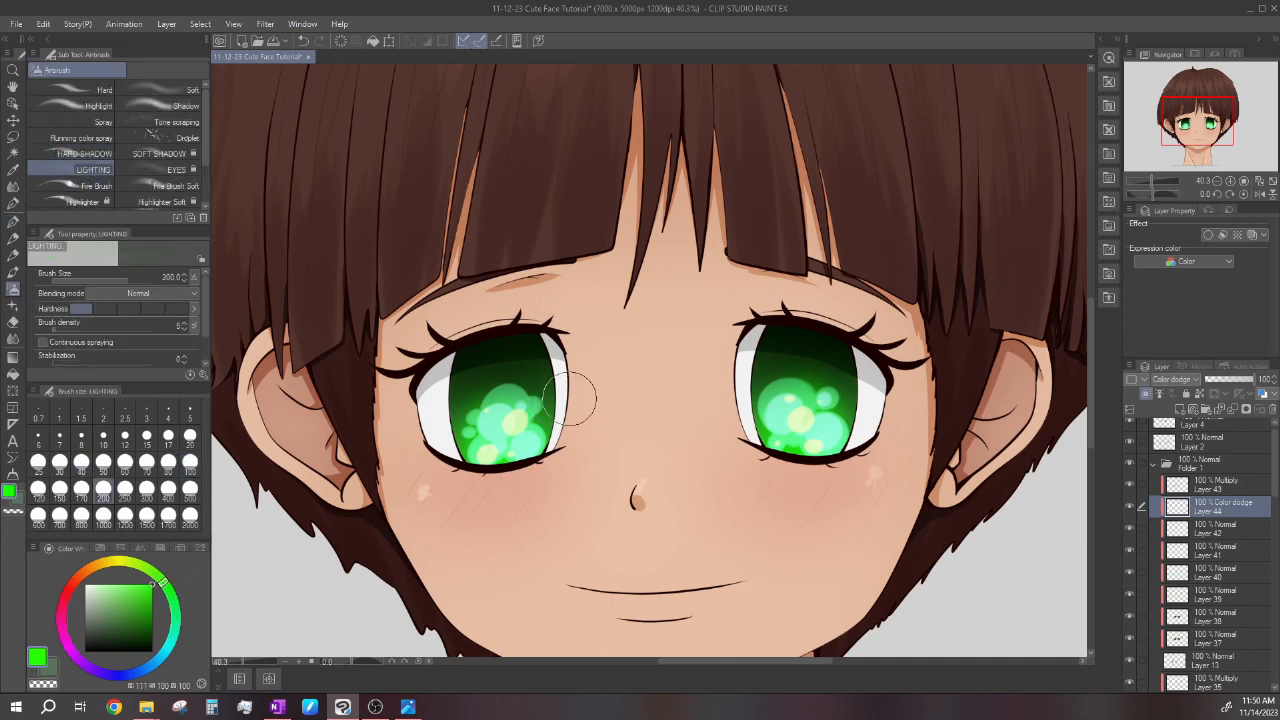
scroll(571, 398, down, 2)
scroll(686, 371, up, 1)
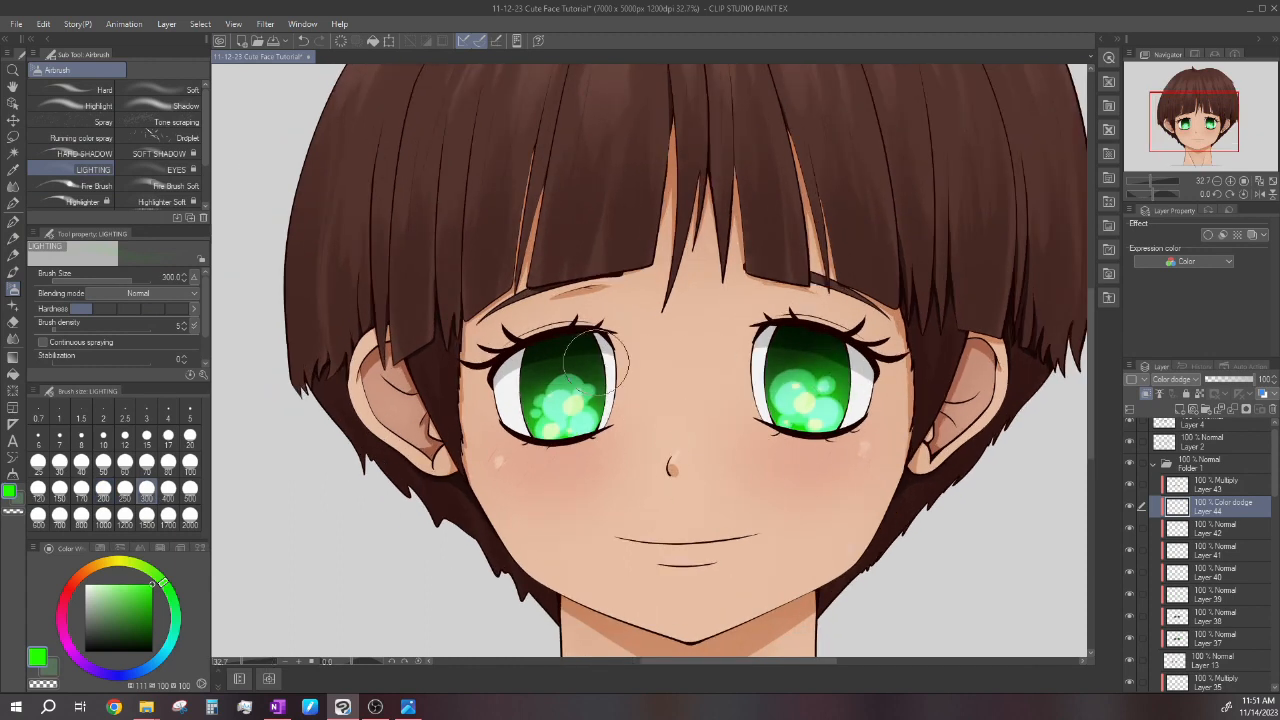
scroll(610, 365, down, 2)
scroll(697, 354, up, 2)
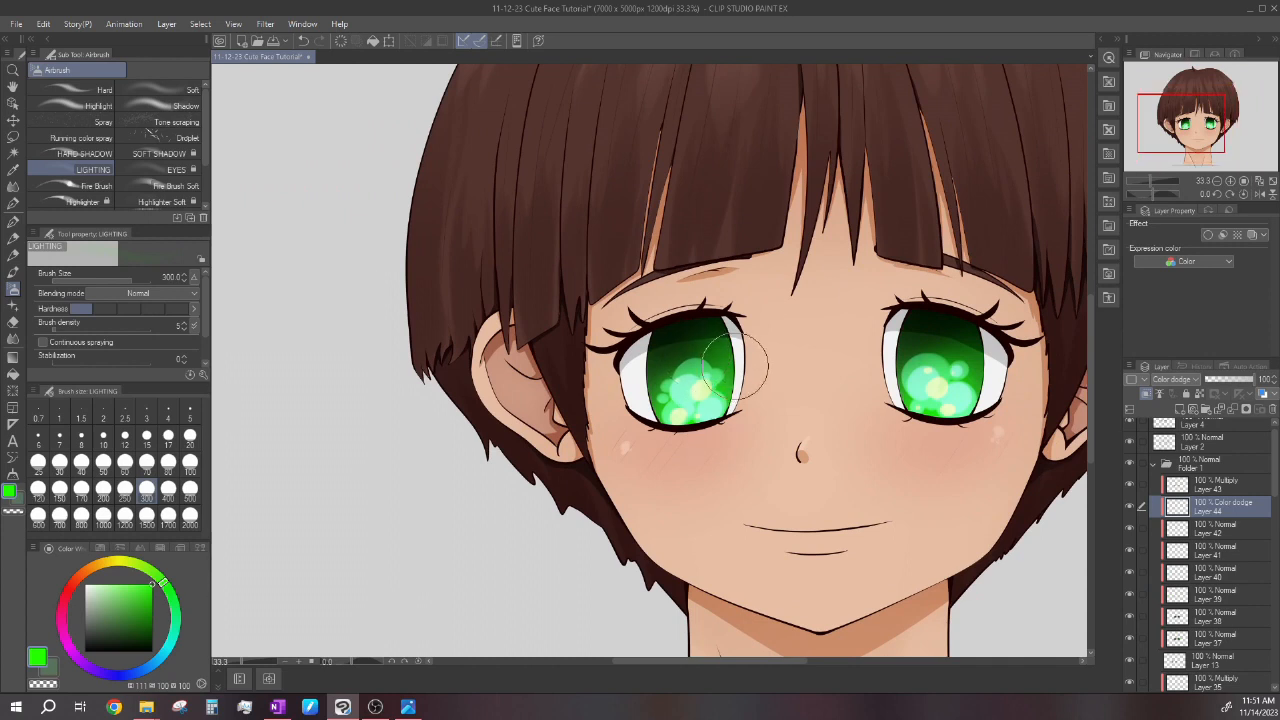
scroll(885, 345, down, 2)
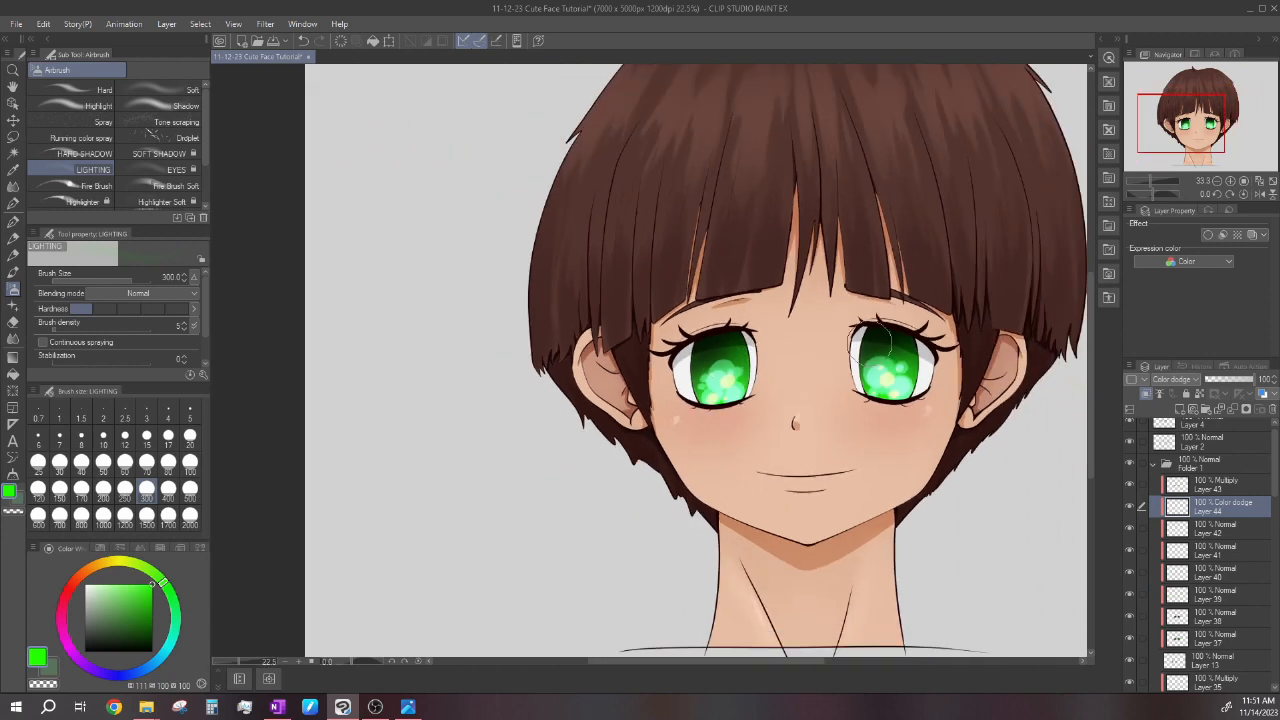
scroll(885, 345, up, 2)
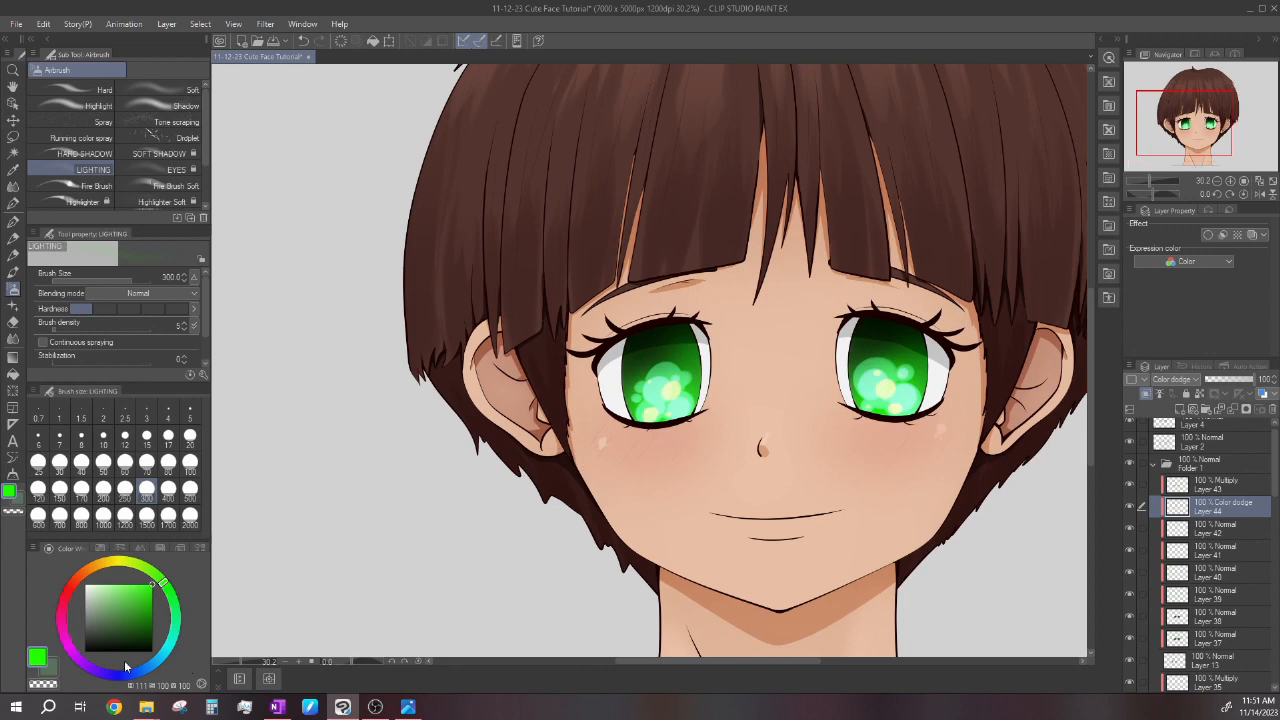
Airbrush a blue glow with hue 252 over the sides of both irises on Layer 44.
click(107, 673)
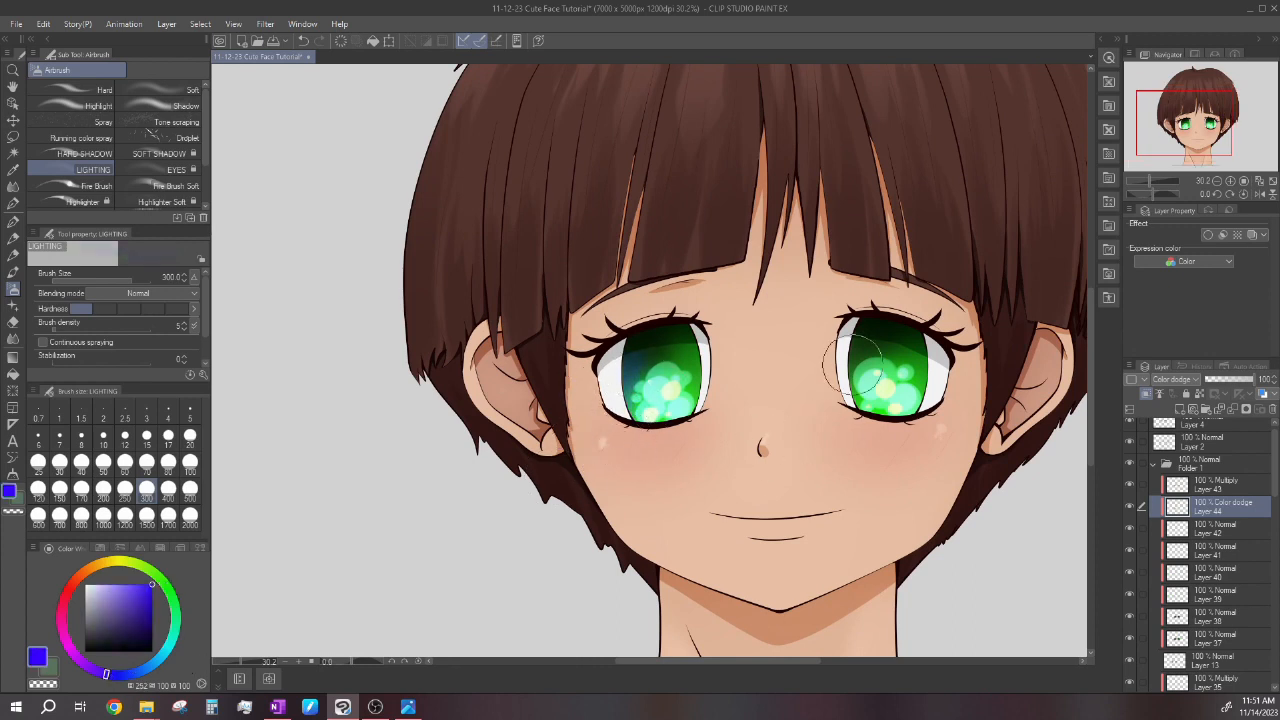
scroll(743, 436, down, 1)
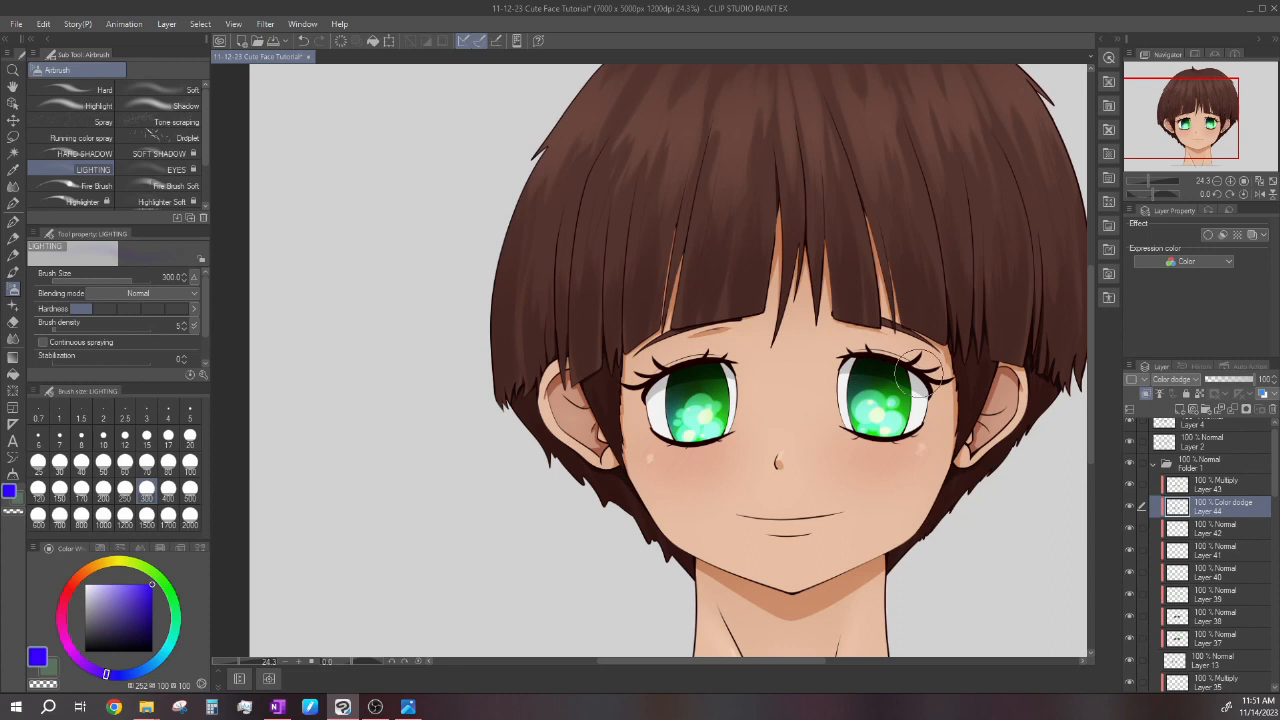
scroll(875, 330, down, 3)
Lower the Color dodge layer's opacity to 45% and save the drawing.
click(1232, 381)
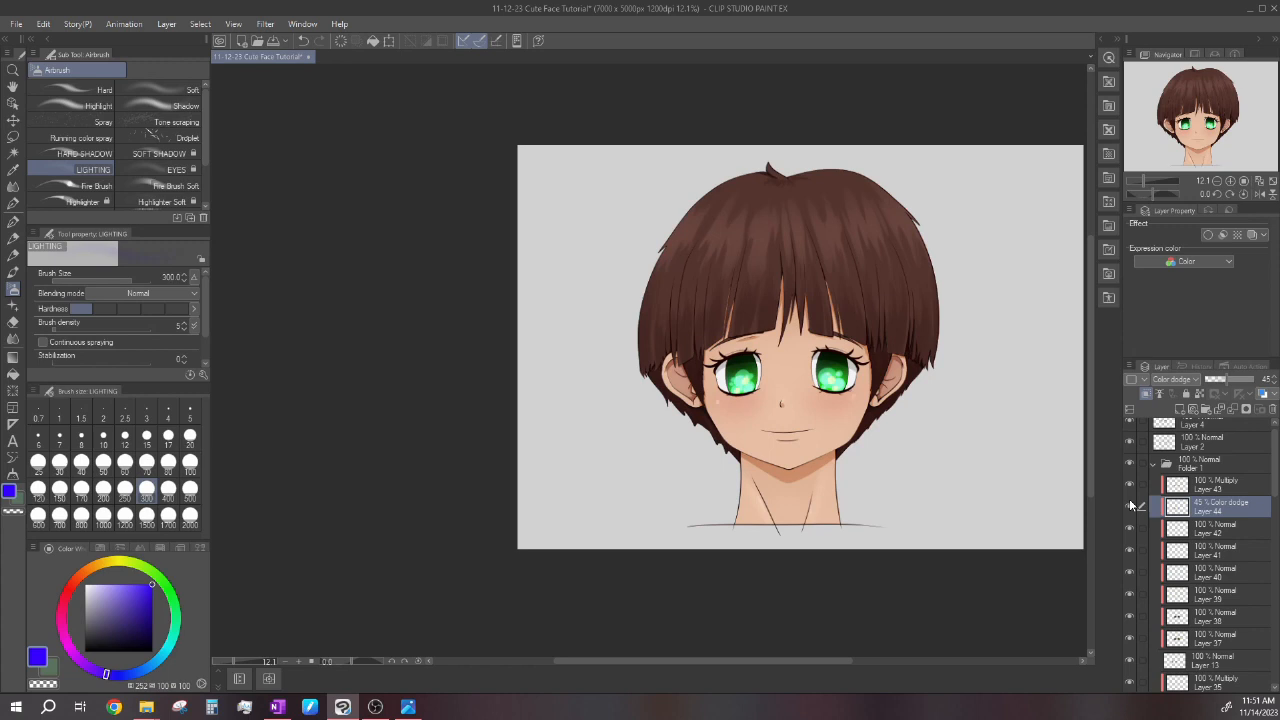
scroll(905, 368, up, 1)
key(ctrl+s)
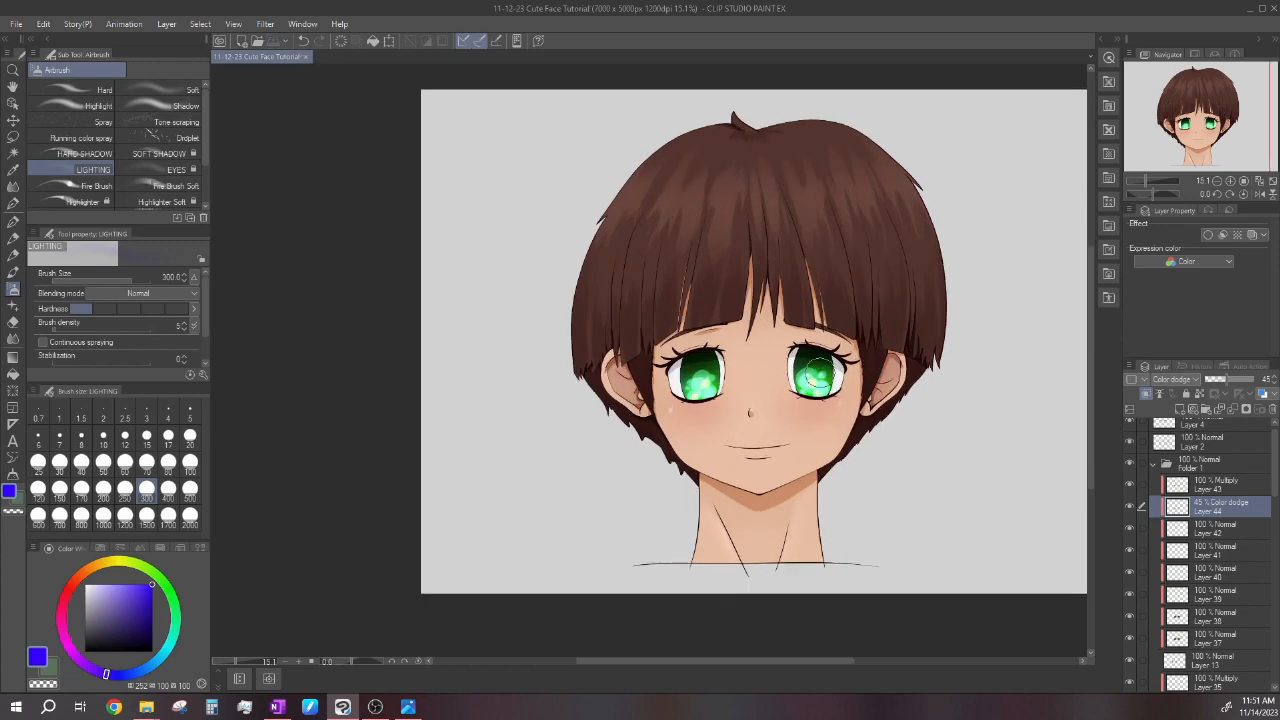
Add a new layer above Layer 43 and mix a salmon lip colour with hue 5, saturation 48 and value 87.
scroll(800, 400, up, 2)
click(1210, 485)
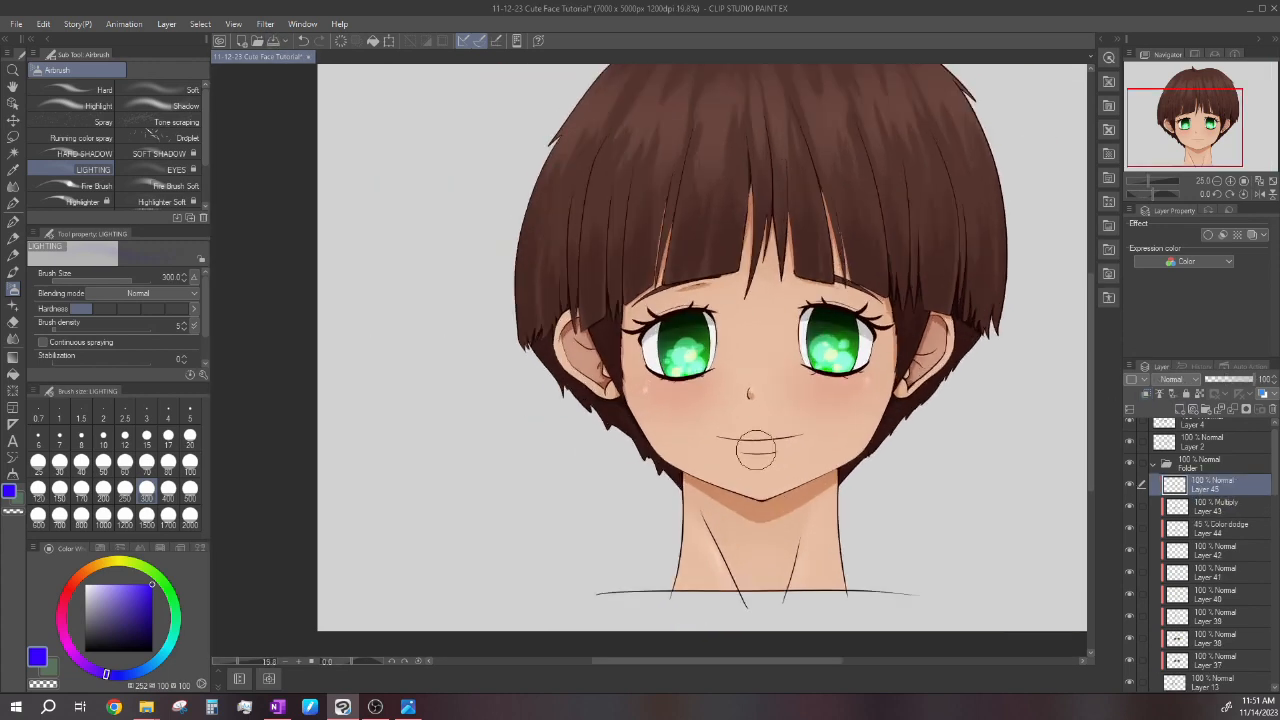
scroll(730, 440, up, 4)
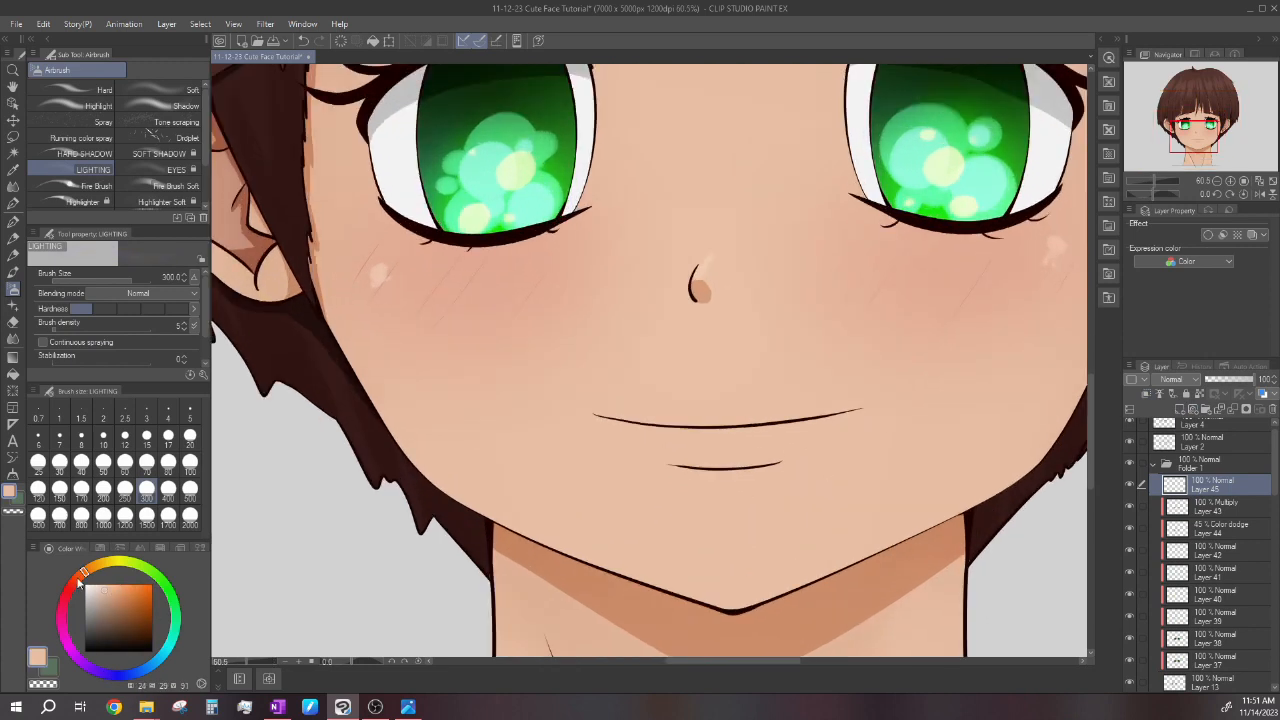
drag(80, 583, 70, 590)
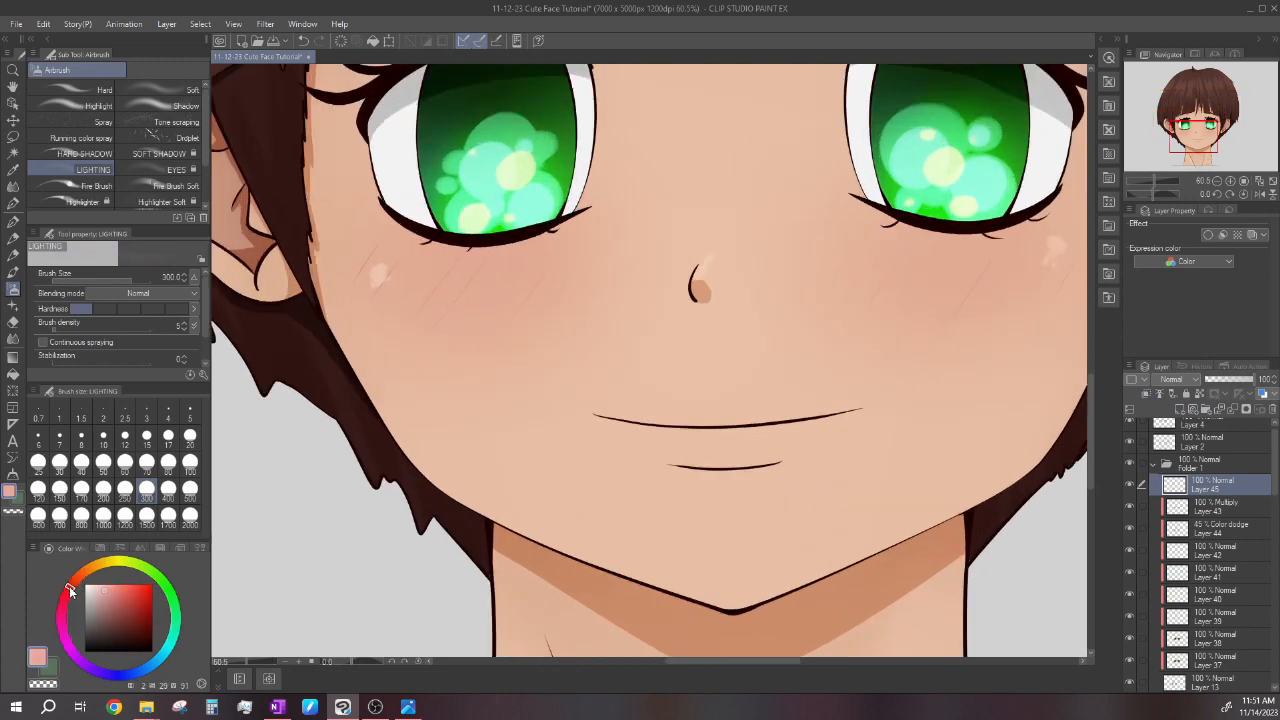
click(85, 572)
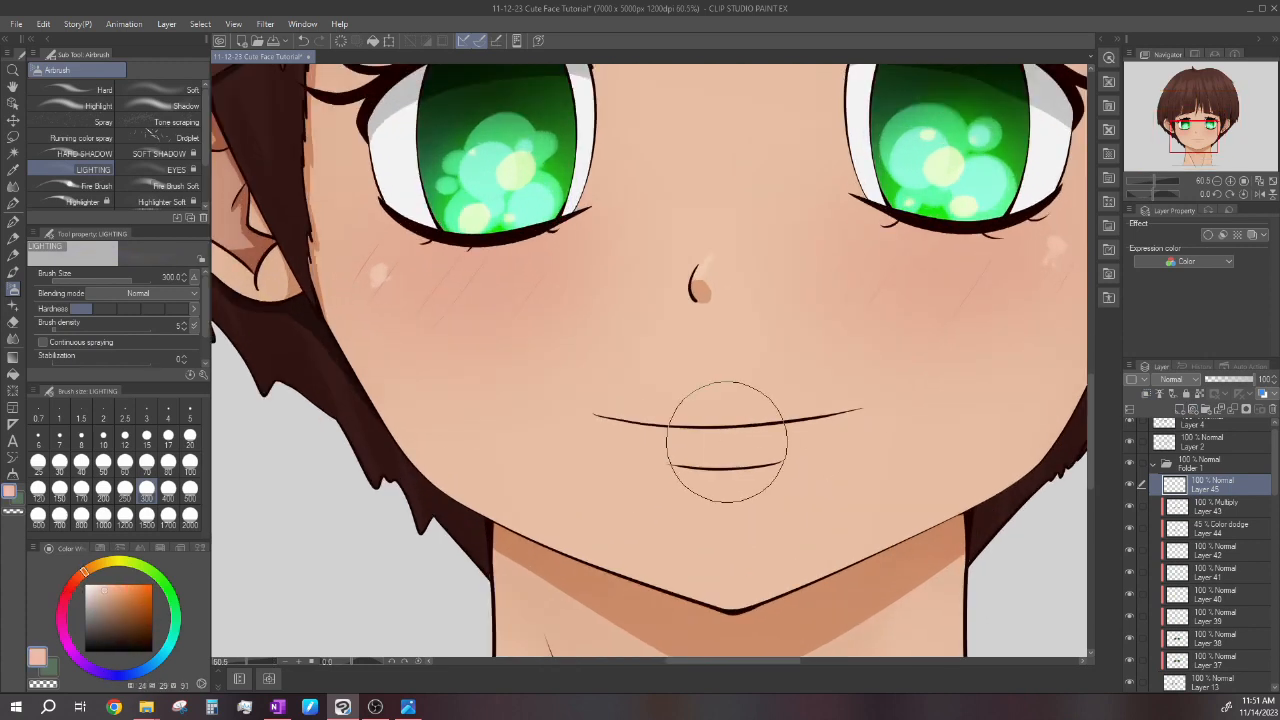
click(71, 586)
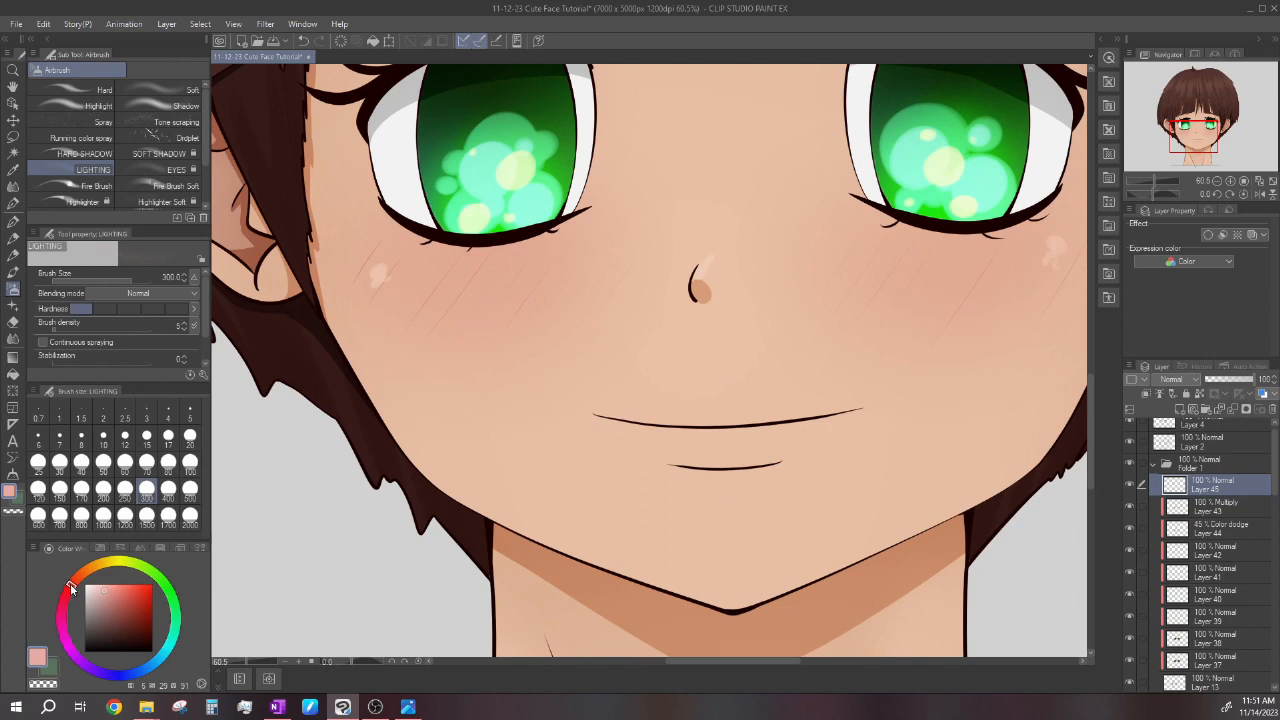
click(118, 590)
Set the G-pen to size 10 and try a lip outline from corner to corner of the mouth.
click(13, 222)
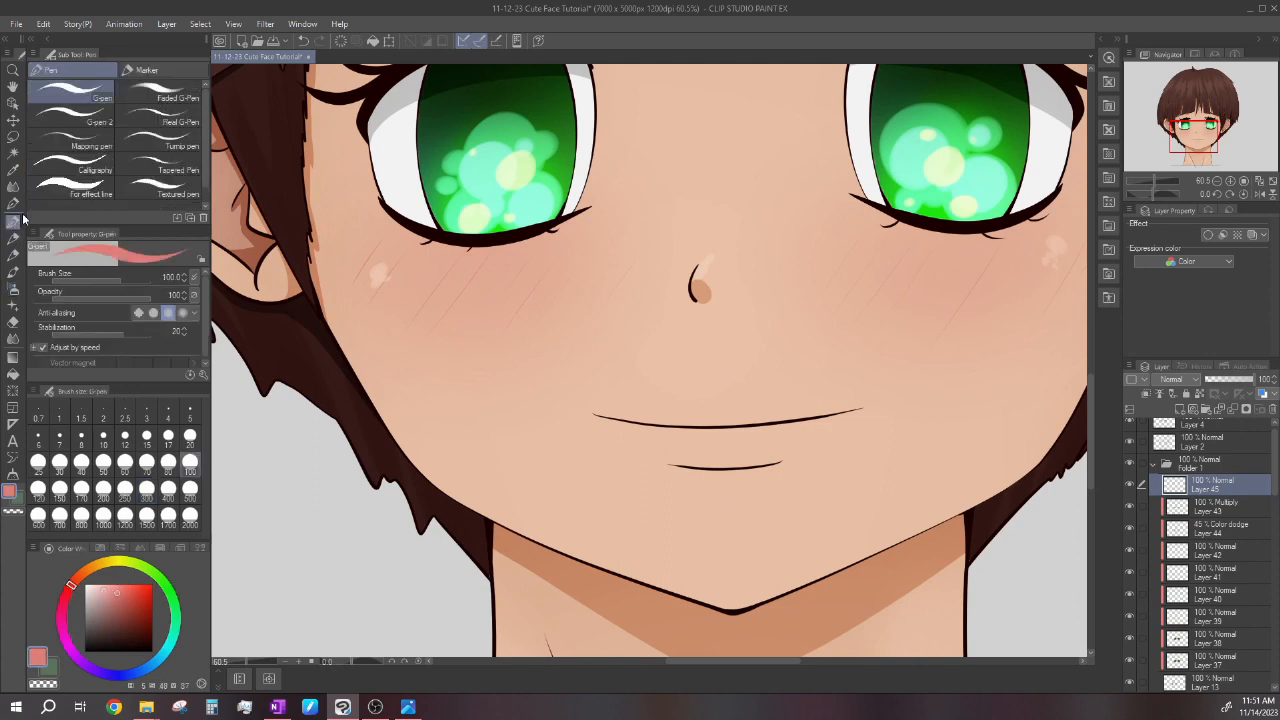
drag(563, 360, 603, 343)
click(103, 437)
scroll(798, 401, up, 5)
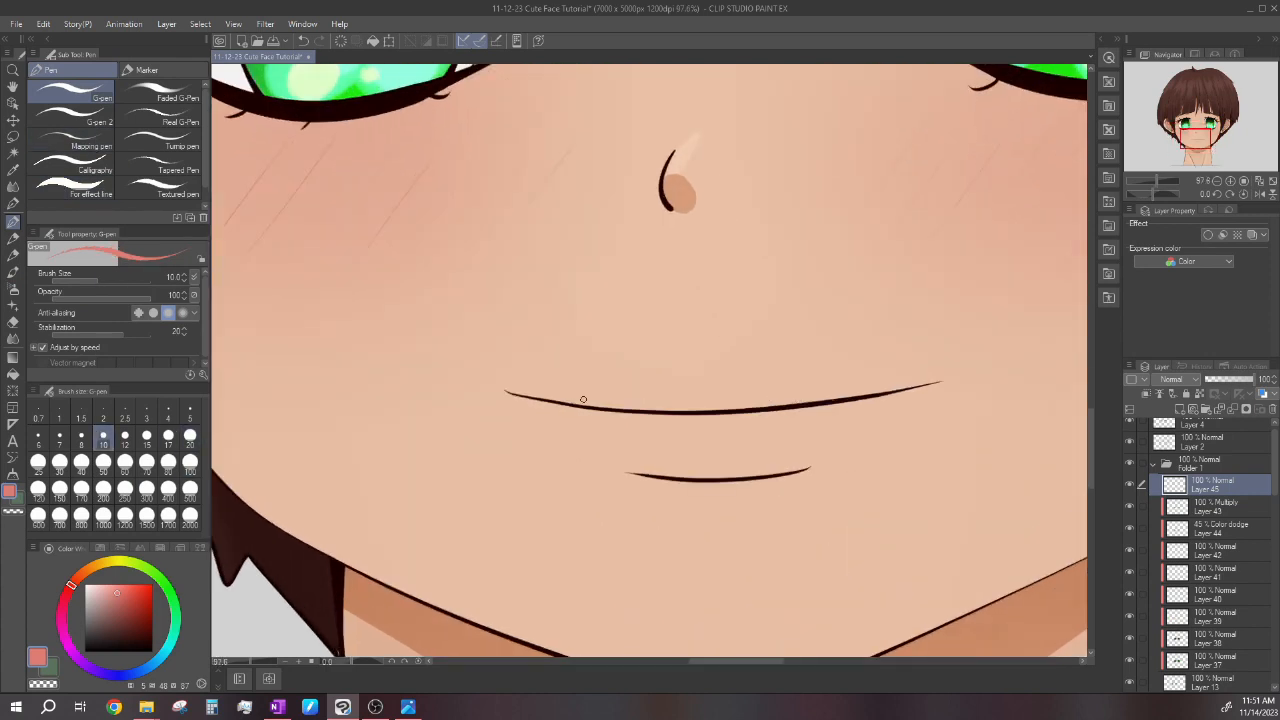
scroll(508, 393, up, 1)
mouse_move(508, 393)
mouse_down()
mouse_move(635, 445)
mouse_move(814, 447)
mouse_move(993, 381)
mouse_up()
scroll(942, 367, down, 3)
scroll(766, 360, up, 6)
key(ctrl+z)
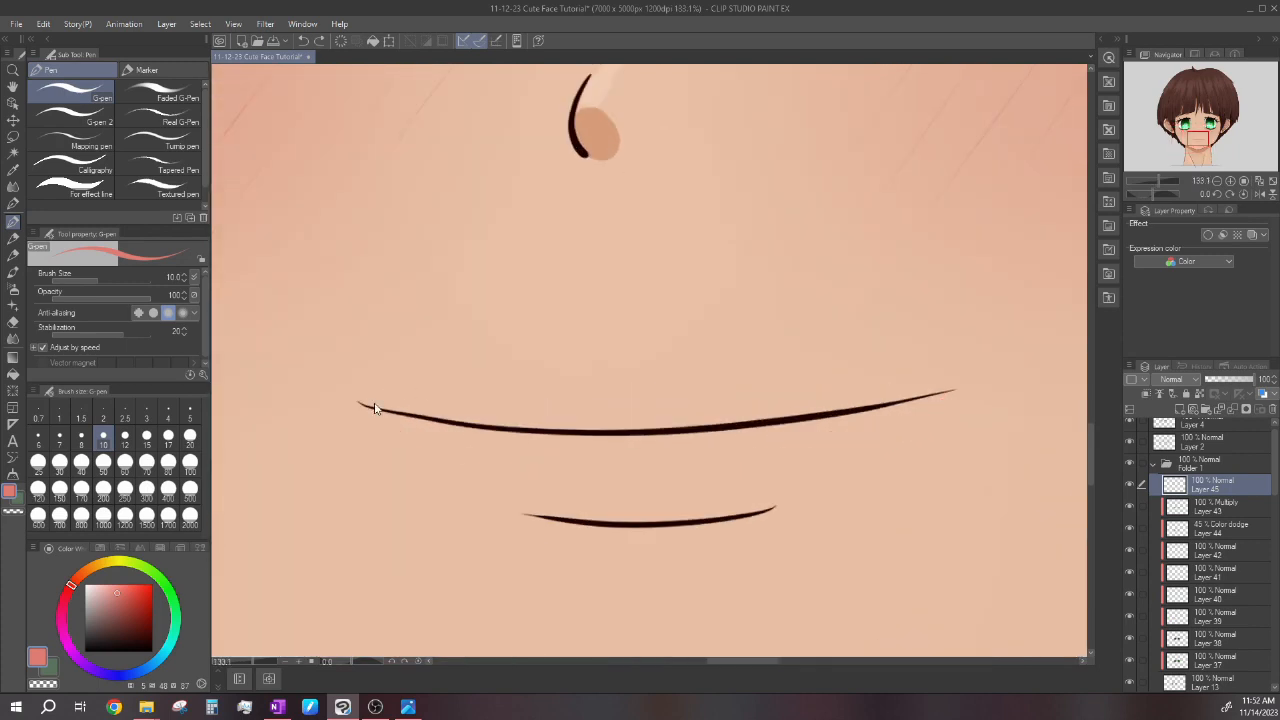
Draw the lower lip's curved outline beneath the mouth line on Layer 45, joining both mouth corners.
mouse_move(363, 405)
mouse_down()
mouse_move(564, 470)
mouse_move(819, 454)
mouse_move(949, 372)
mouse_up()
scroll(759, 345, down, 4)
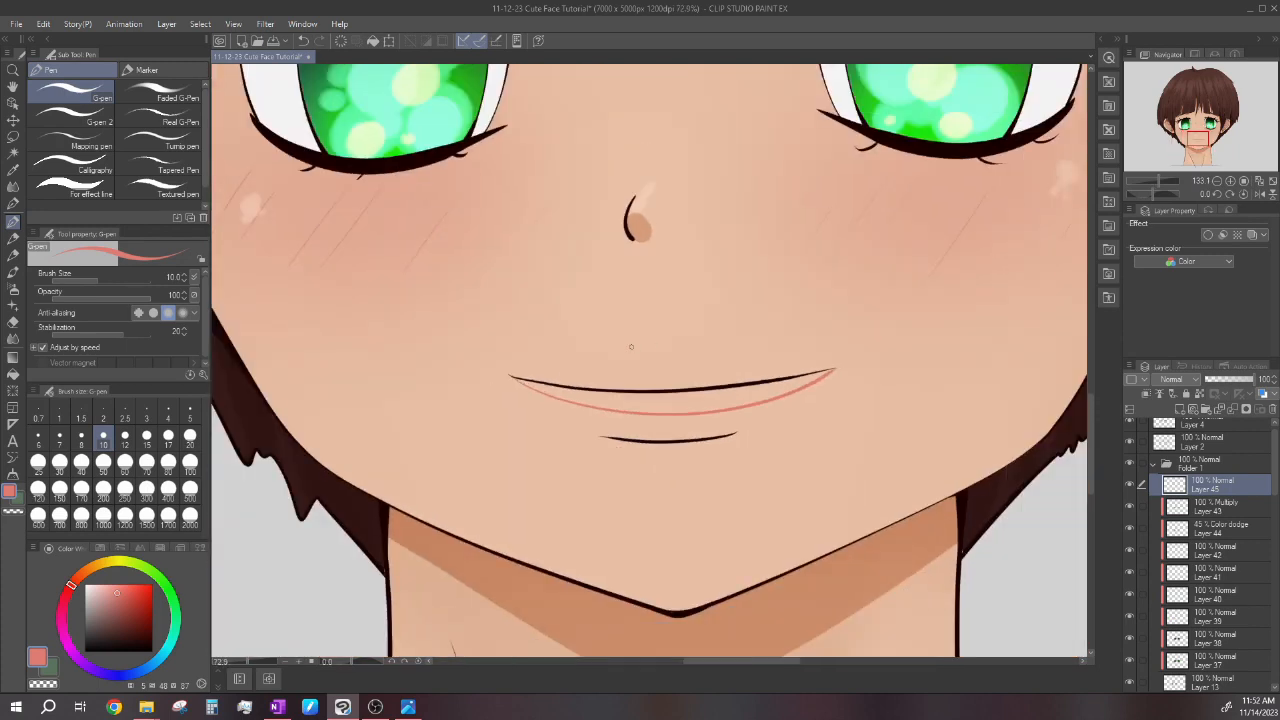
scroll(576, 345, up, 4)
key(ctrl+z)
mouse_move(455, 388)
mouse_down()
mouse_move(506, 417)
mouse_move(734, 451)
mouse_move(990, 373)
mouse_up()
scroll(748, 350, down, 4)
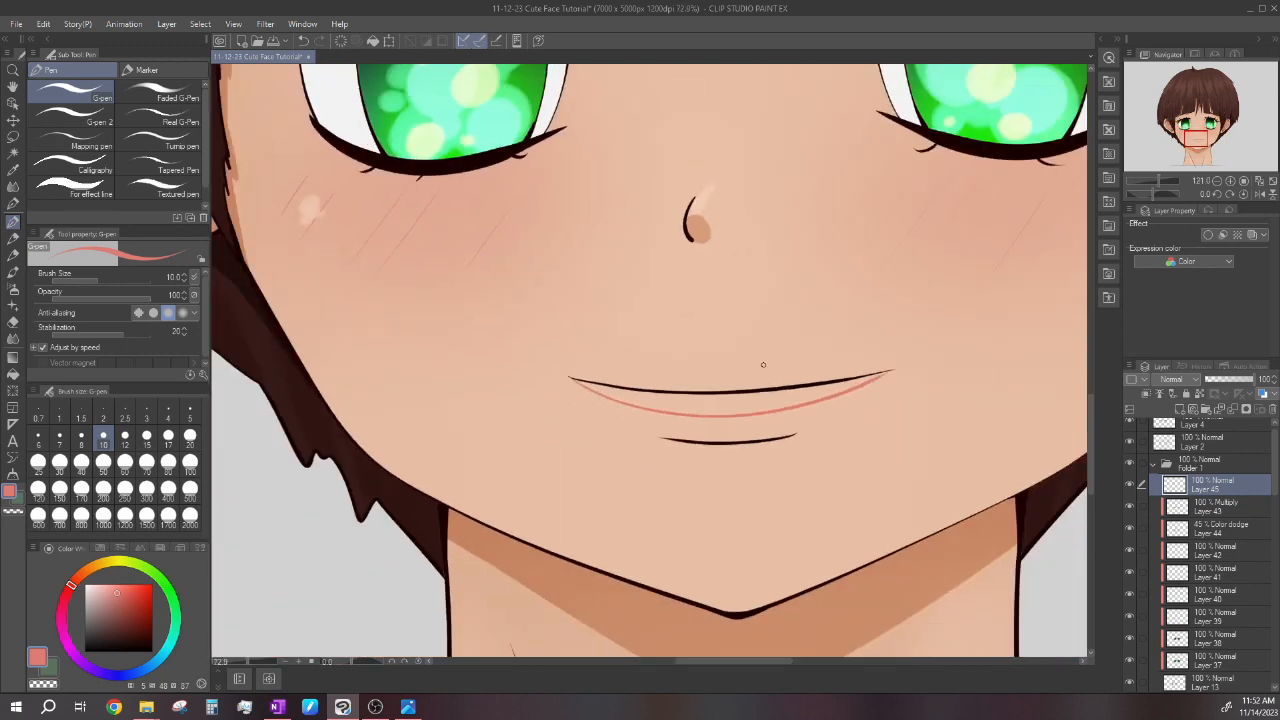
Try an upper lip outline just above the mouth line.
scroll(785, 365, up, 2)
scroll(700, 370, up, 2)
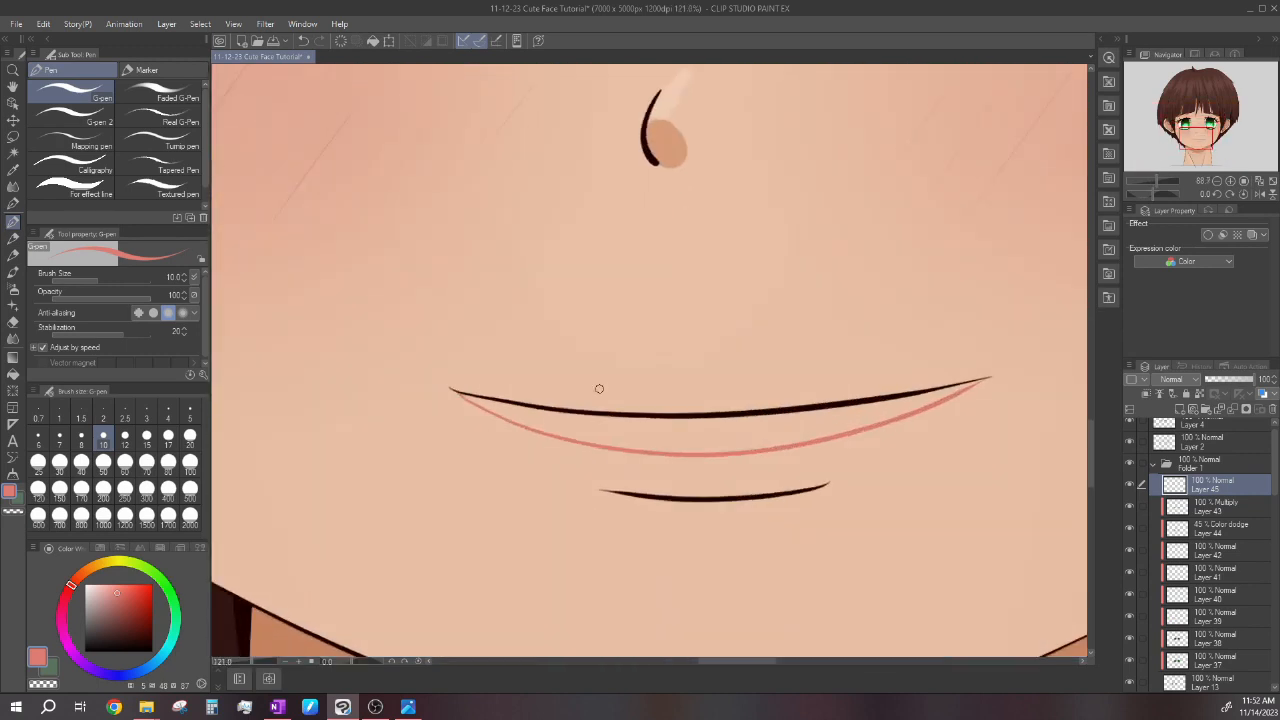
drag(576, 400, 878, 397)
scroll(830, 388, down, 5)
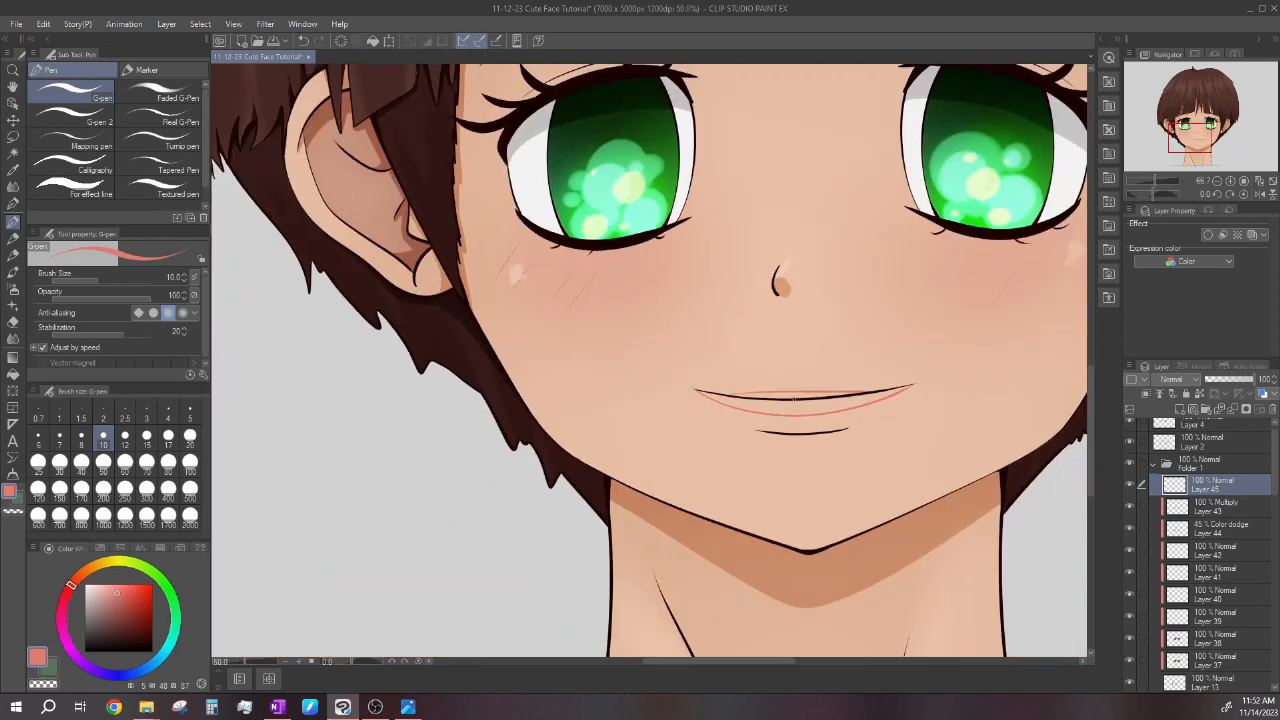
scroll(802, 396, up, 4)
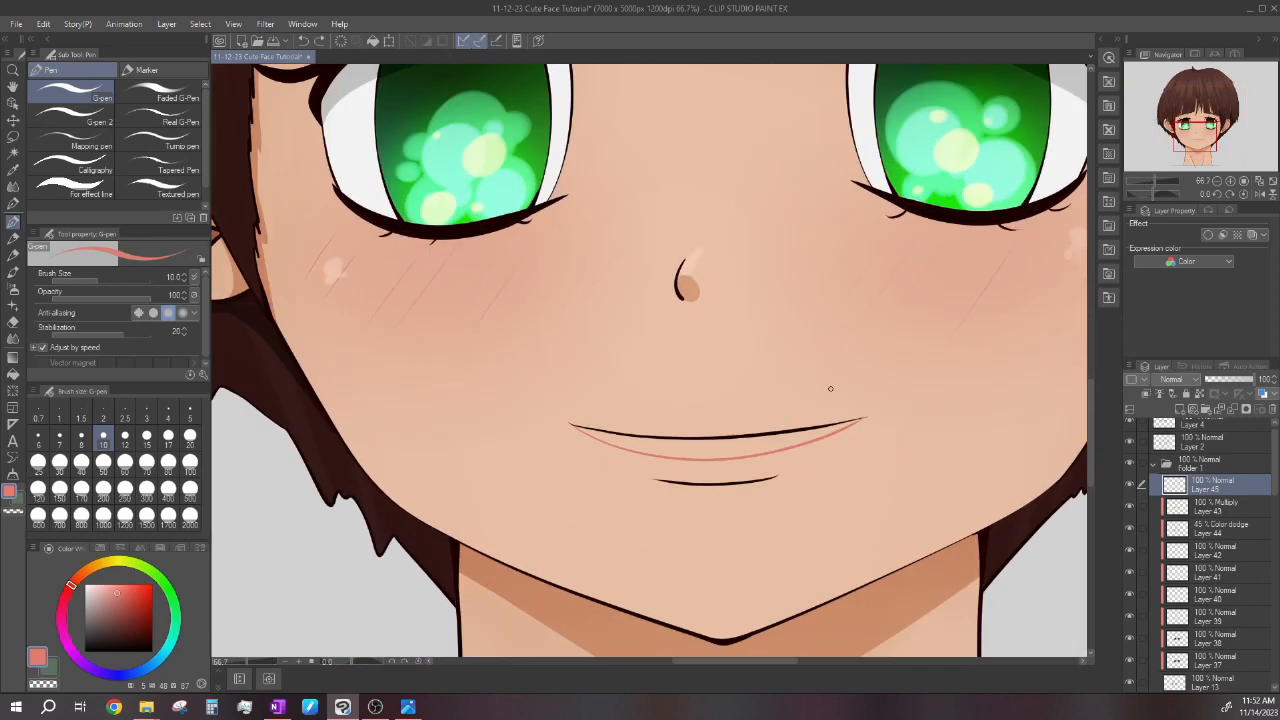
scroll(791, 418, up, 2)
mouse_move(397, 430)
mouse_down()
mouse_move(844, 390)
mouse_move(998, 418)
mouse_up()
scroll(840, 400, down, 3)
scroll(662, 397, down, 2)
scroll(737, 394, up, 5)
key(ctrl+z)
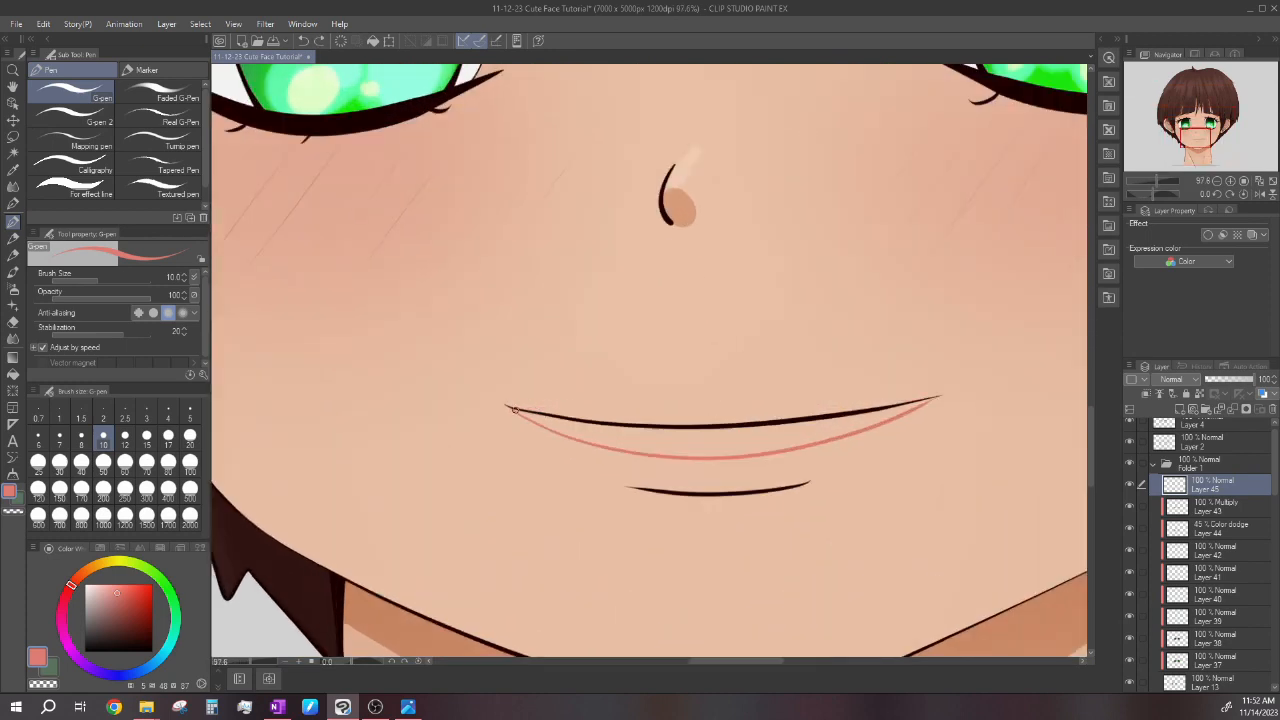
Try a deeper lower lip curve reaching down to the crease beneath the mouth.
mouse_move(512, 410)
mouse_down()
mouse_move(588, 482)
mouse_move(730, 496)
mouse_move(926, 426)
mouse_move(955, 392)
mouse_up()
scroll(955, 392, down, 3)
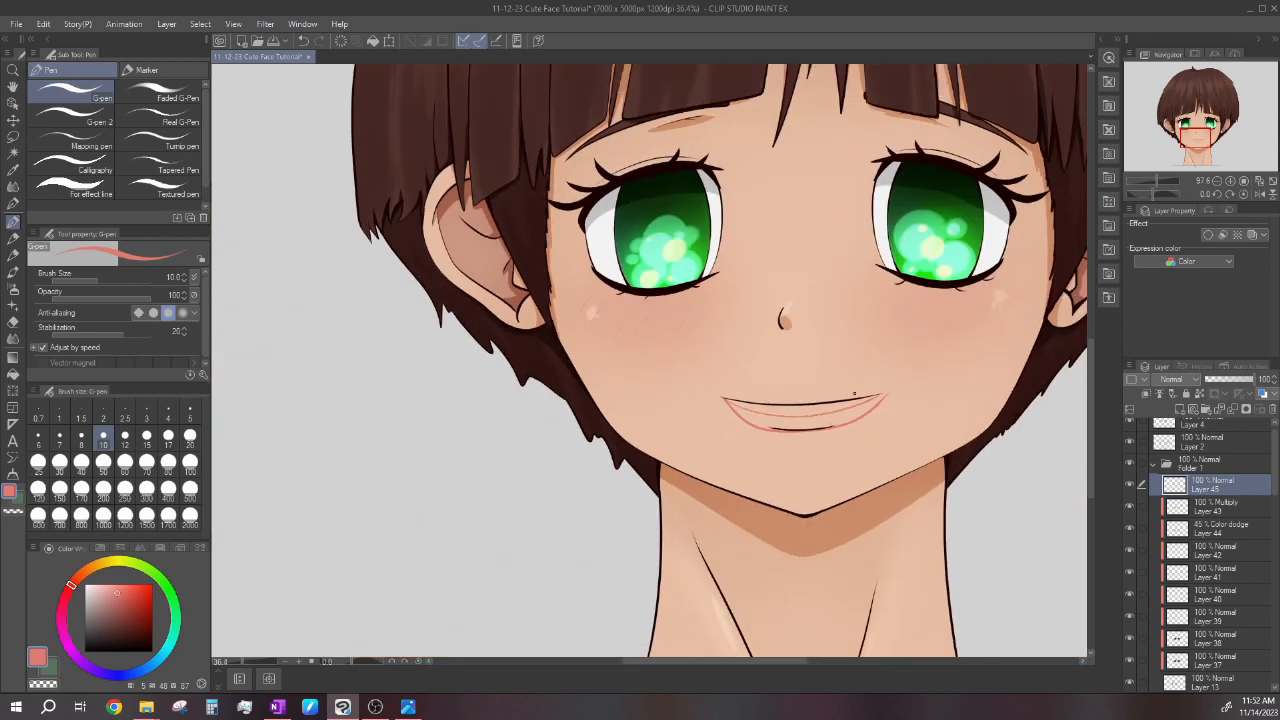
scroll(870, 394, up, 2)
scroll(870, 394, down, 3)
Draw the upper lip's outline with a shallow G-pen stroke above the mouth line between both corners.
scroll(687, 416, up, 4)
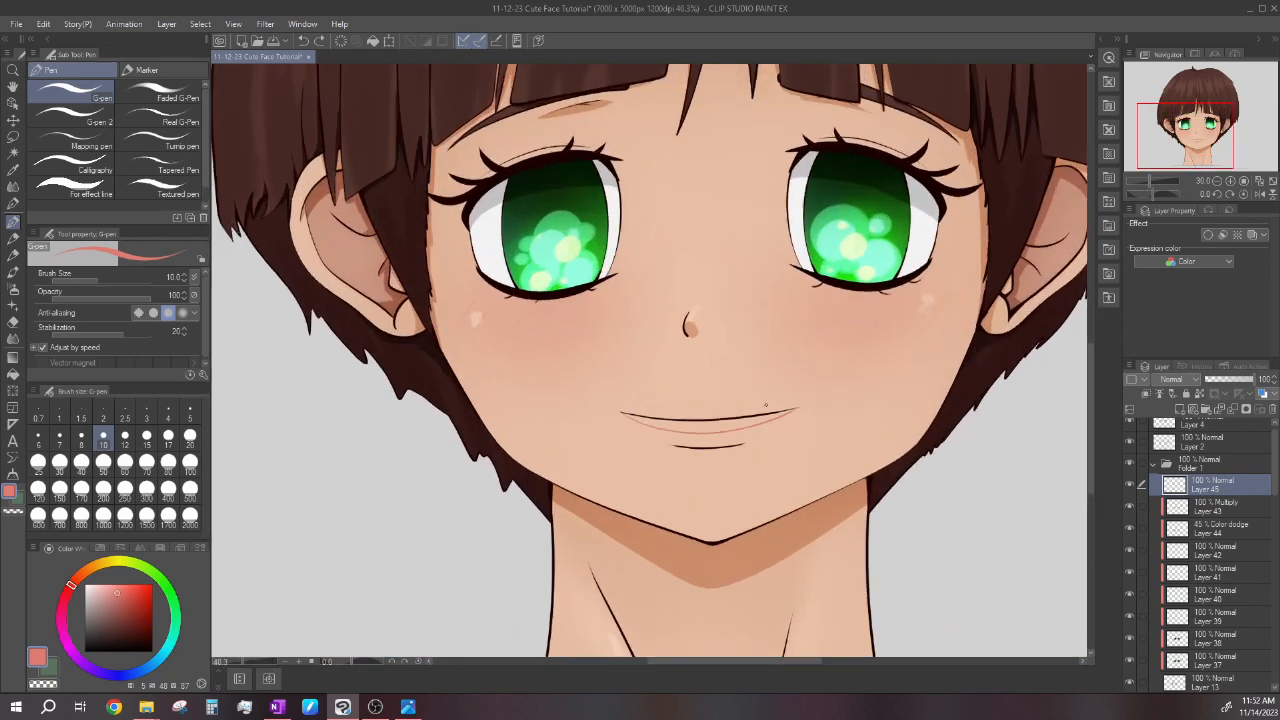
scroll(687, 416, up, 3)
drag(498, 419, 1014, 406)
scroll(830, 410, down, 6)
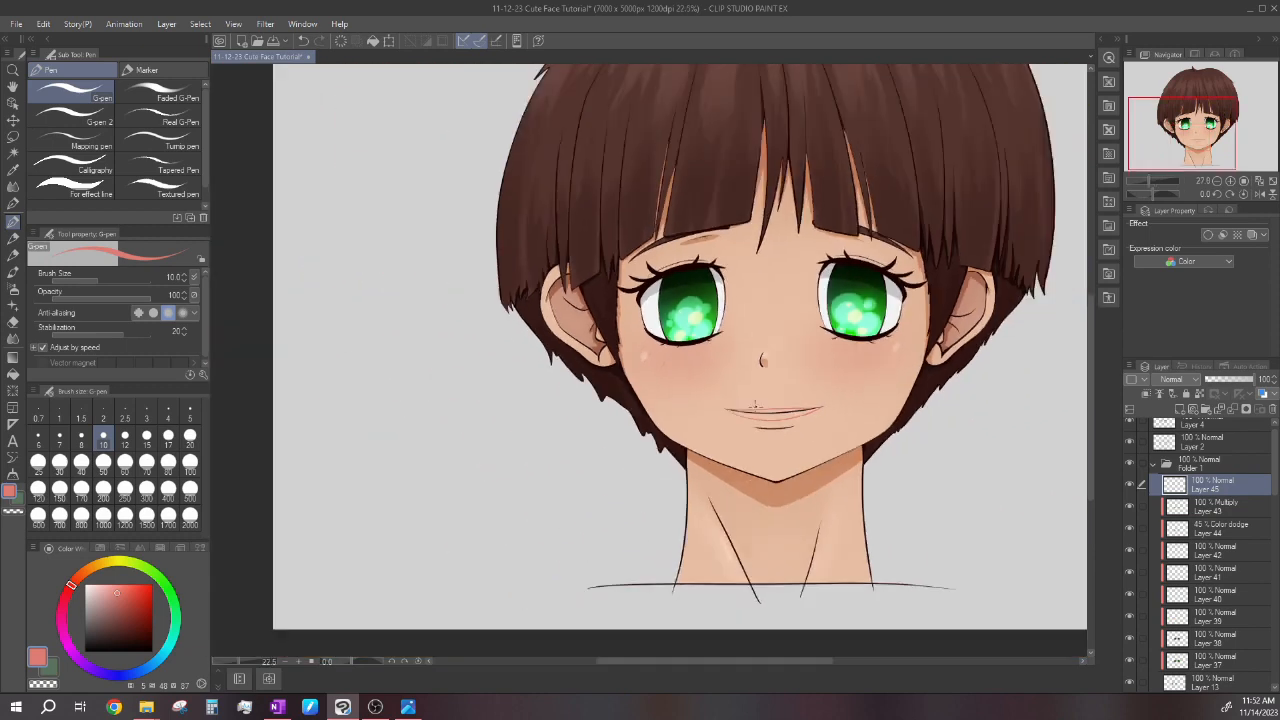
scroll(830, 410, up, 2)
scroll(510, 380, up, 2)
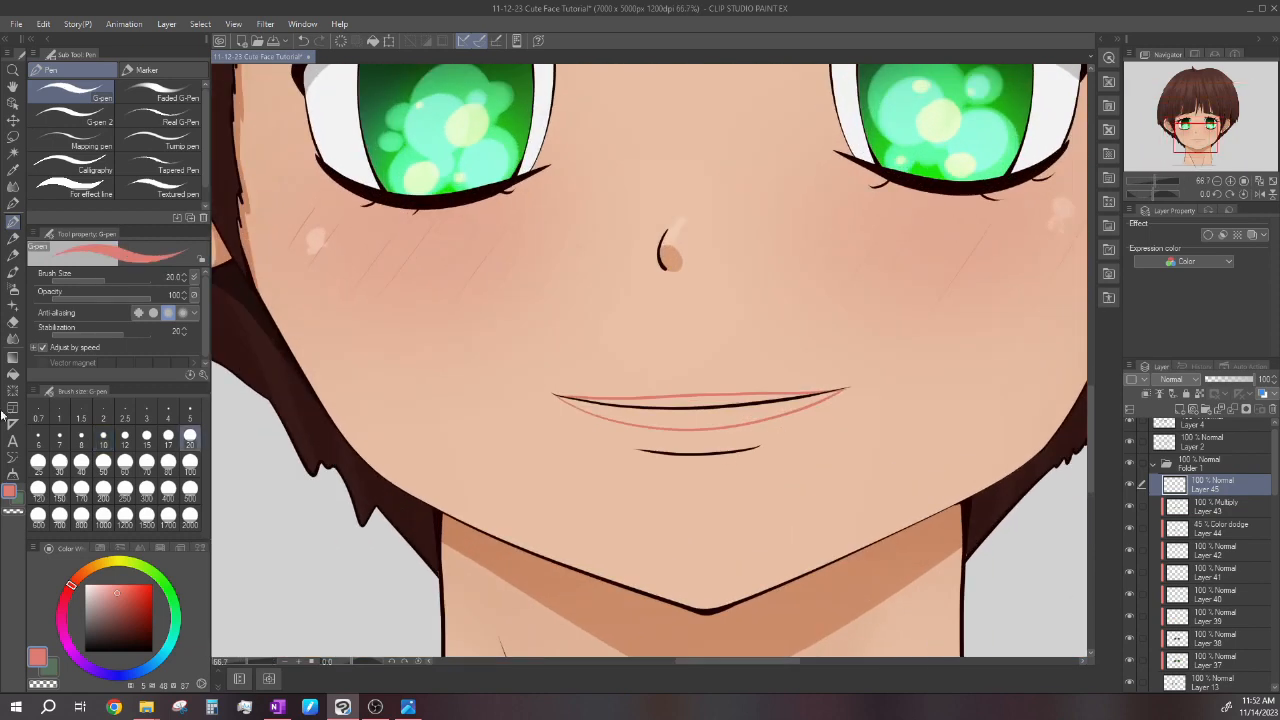
Fill the upper and lower lip areas with the salmon colour, using the Refer other layers fill.
key(g)
click(703, 415)
click(693, 401)
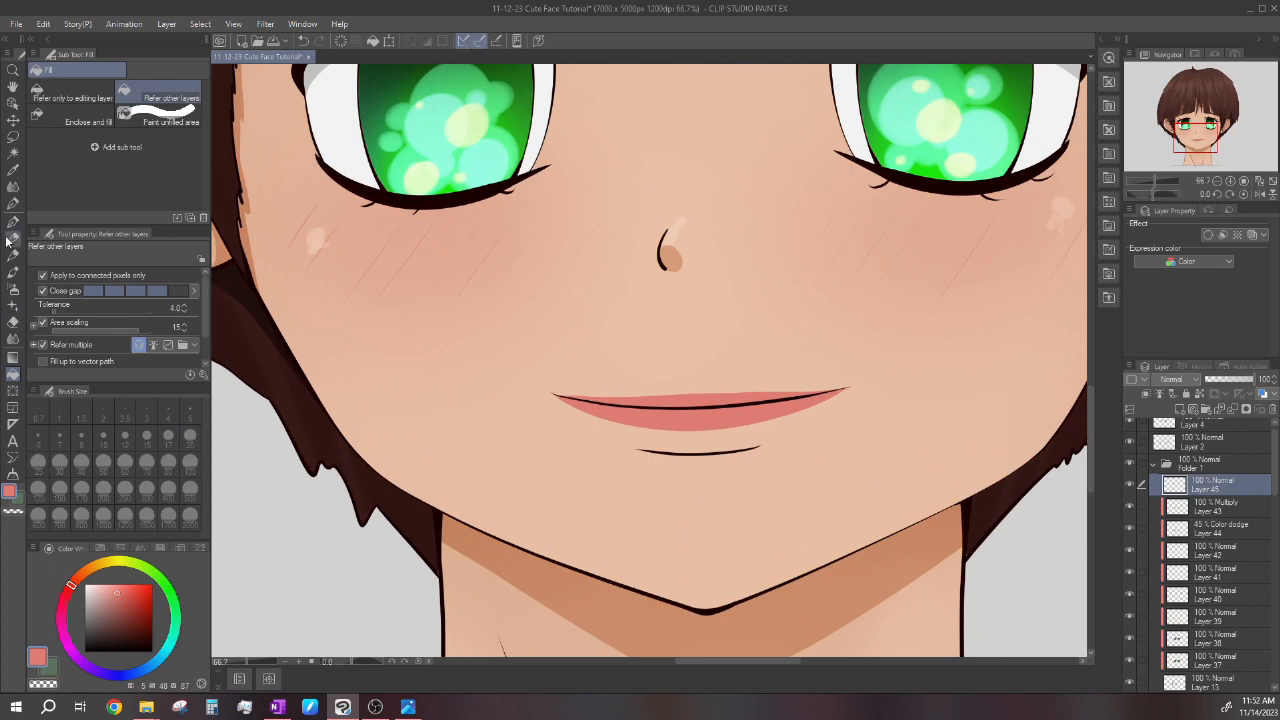
Examine the filled lips' corners and edges up close and against the whole face.
click(13, 222)
scroll(797, 386, up, 3)
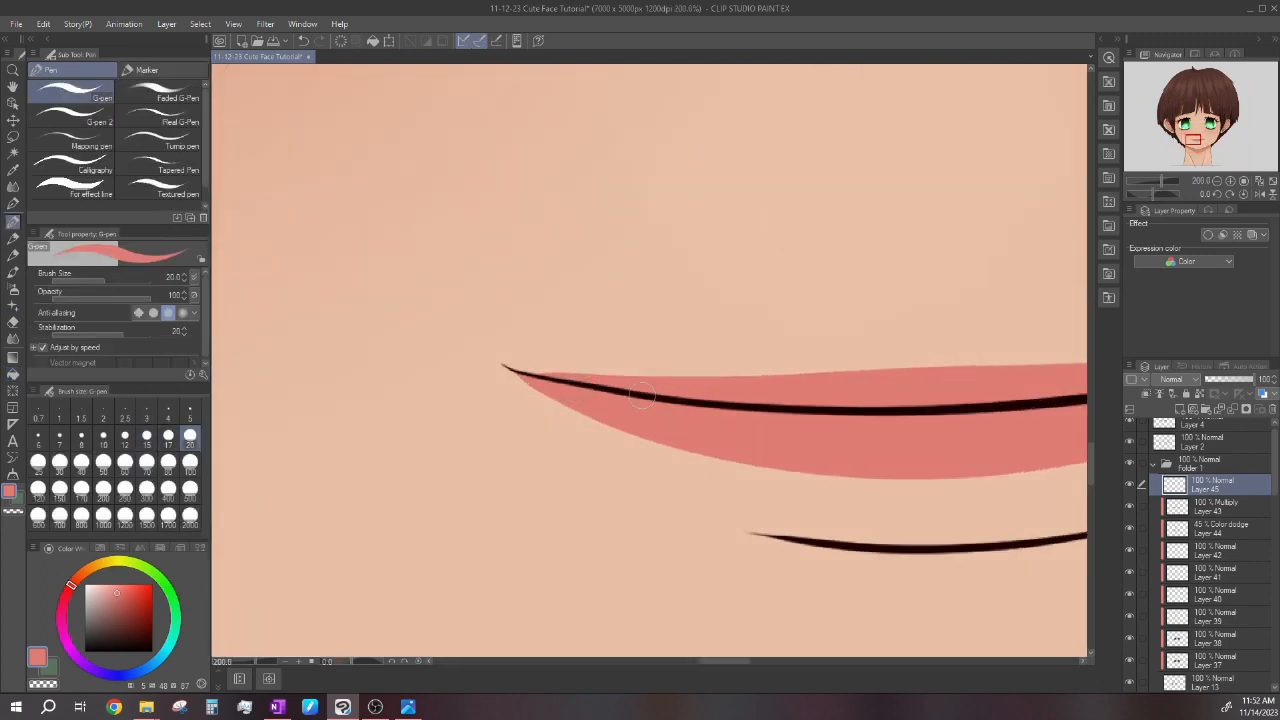
scroll(797, 386, down, 2)
scroll(850, 380, up, 1)
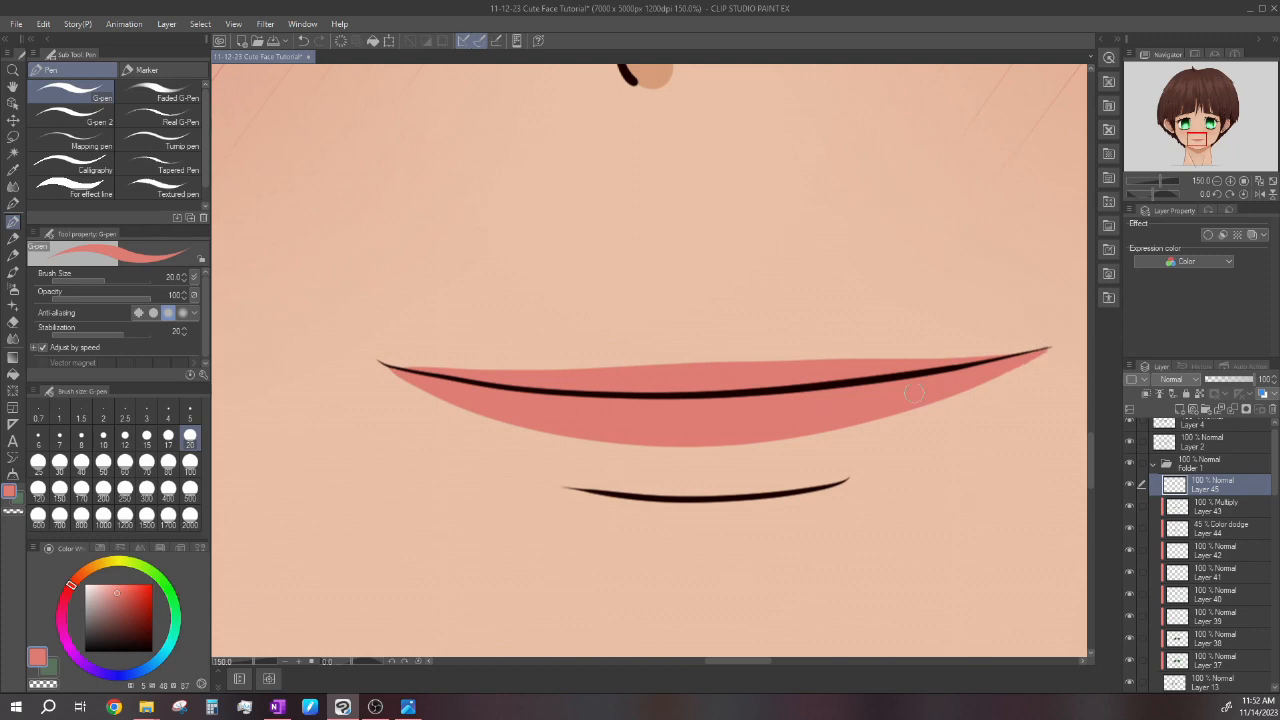
scroll(383, 361, up, 2)
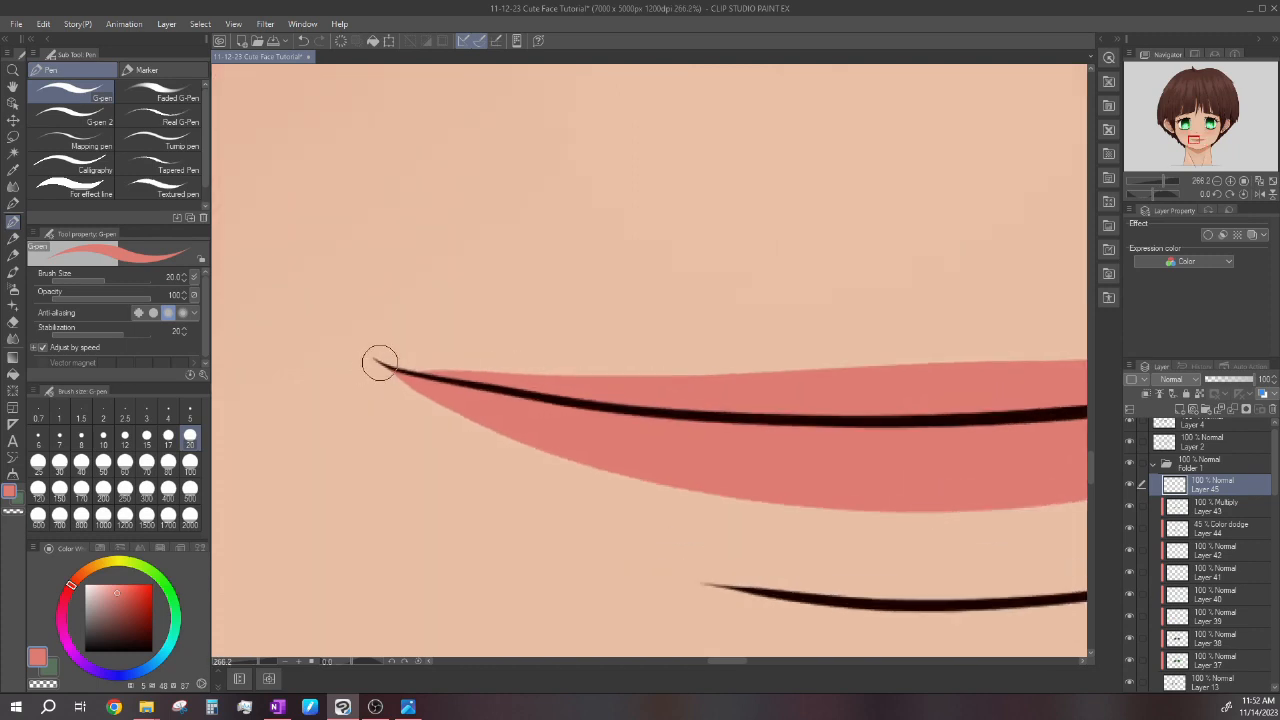
scroll(391, 366, down, 8)
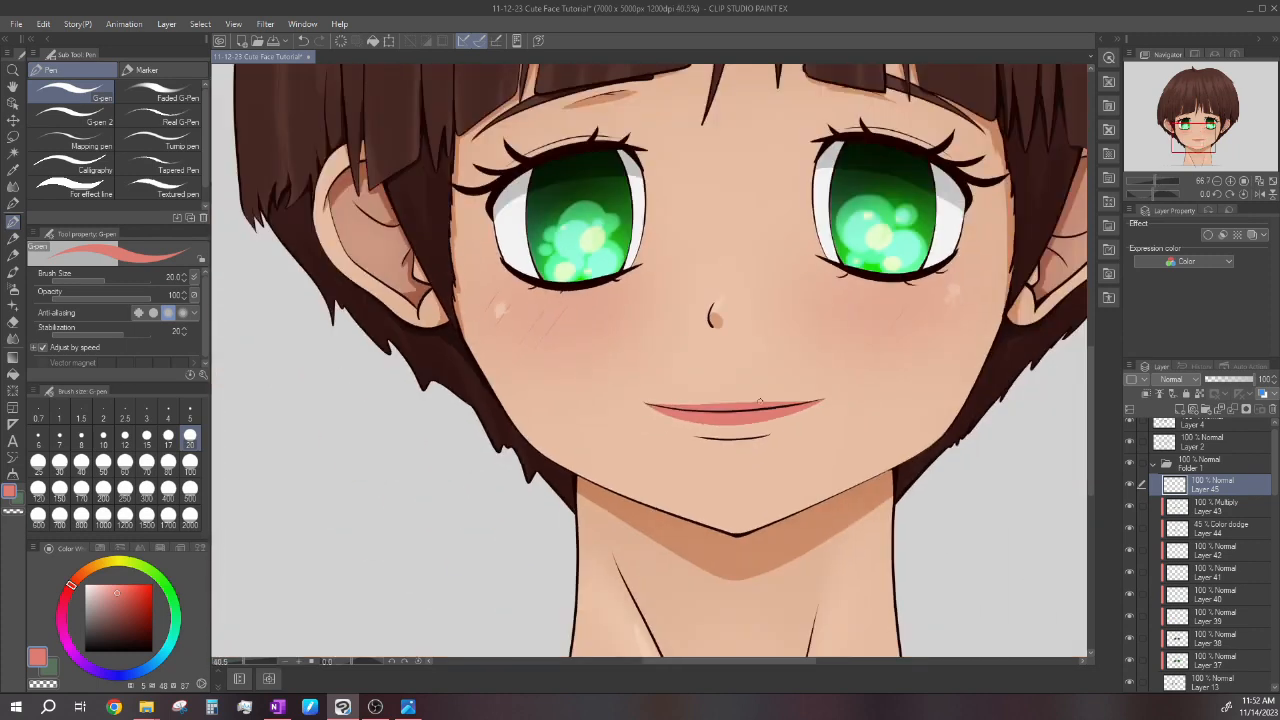
scroll(768, 396, down, 1)
scroll(760, 388, up, 4)
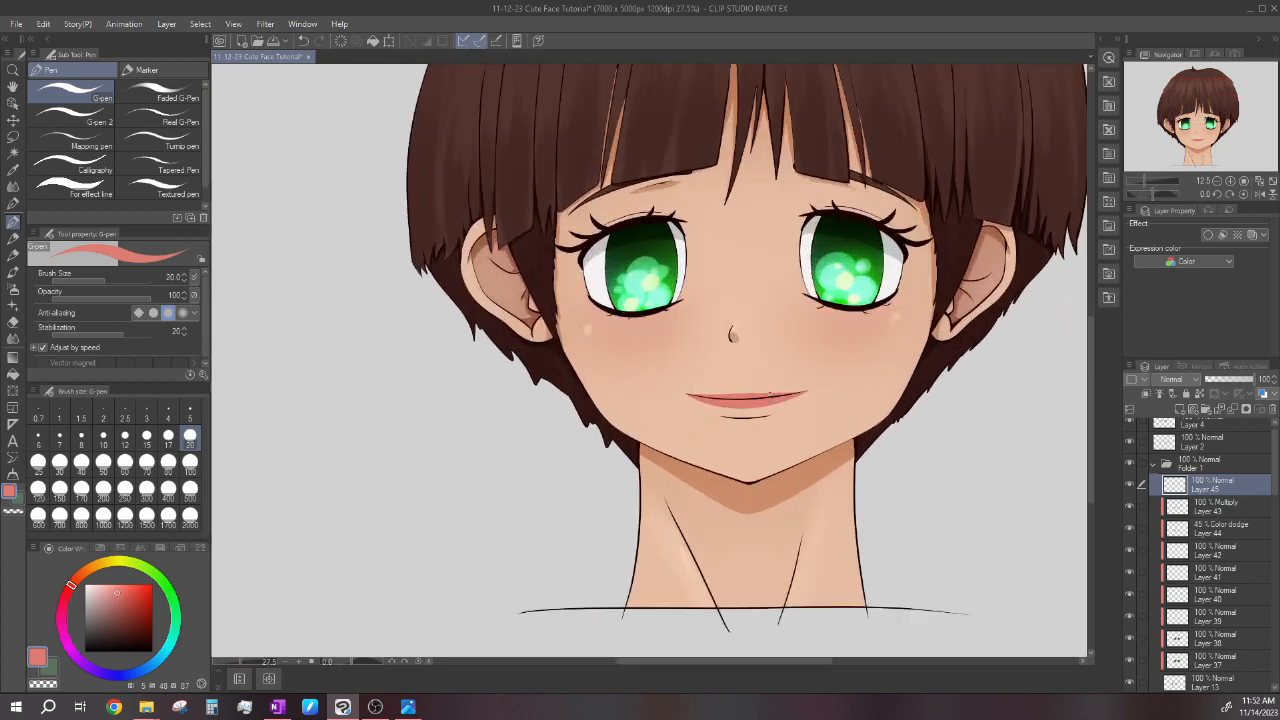
scroll(755, 382, up, 3)
scroll(760, 376, down, 2)
scroll(756, 400, up, 2)
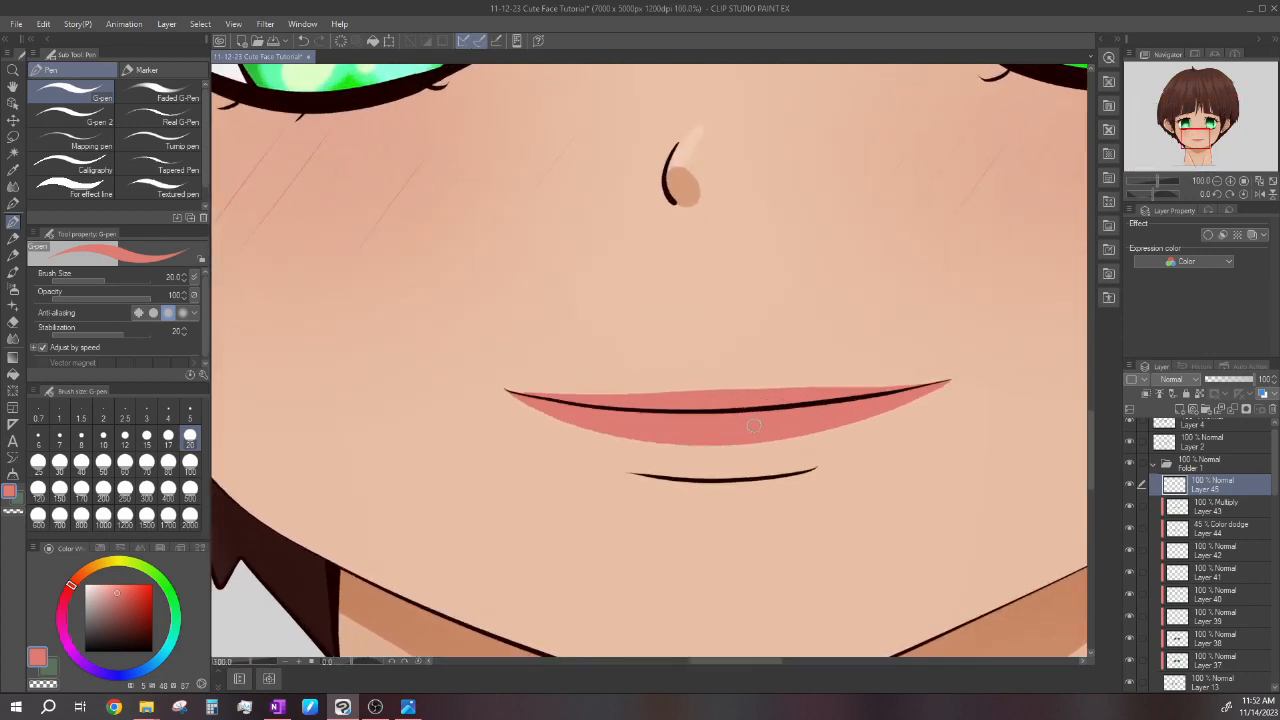
Add a new layer above Layer 45 and clip it to the lip fill.
click(1181, 410)
scroll(814, 371, down, 1)
scroll(814, 371, up, 1)
Airbrush darker red shading with hue 3, saturation 55 and value 80 along the mouth line, using the LIGHTING brush at size 40.
click(14, 289)
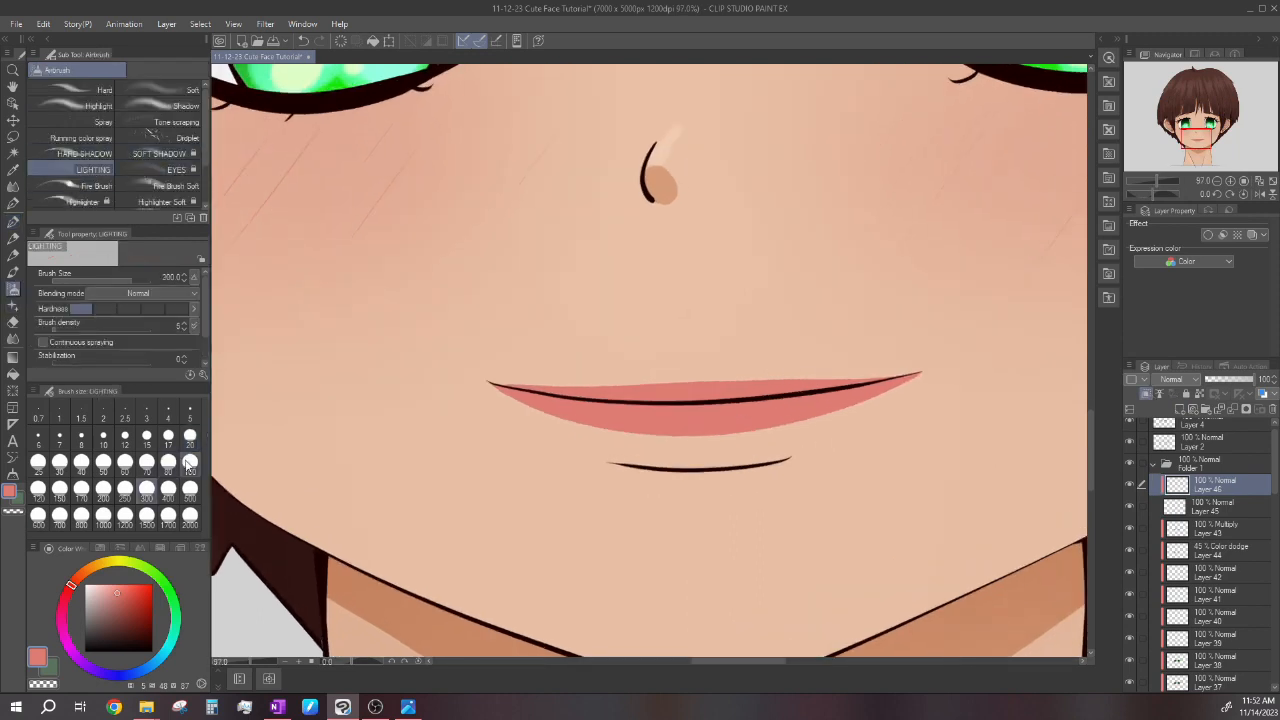
click(55, 156)
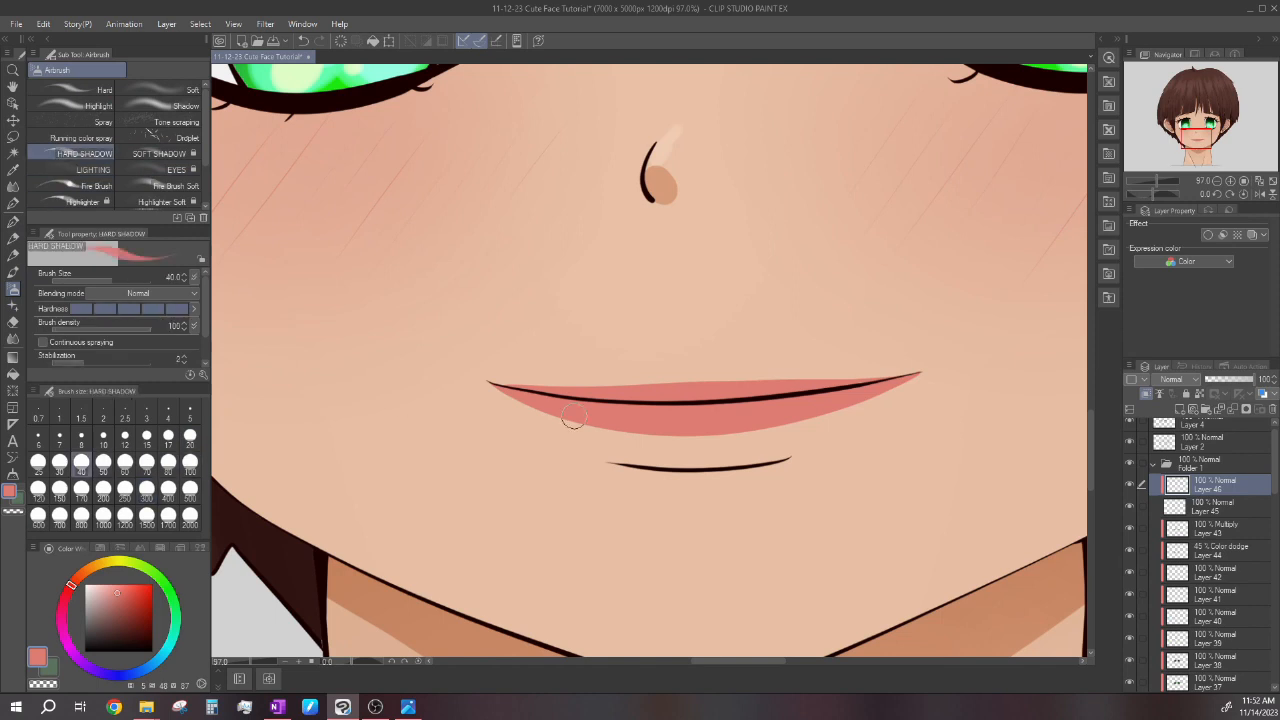
click(122, 597)
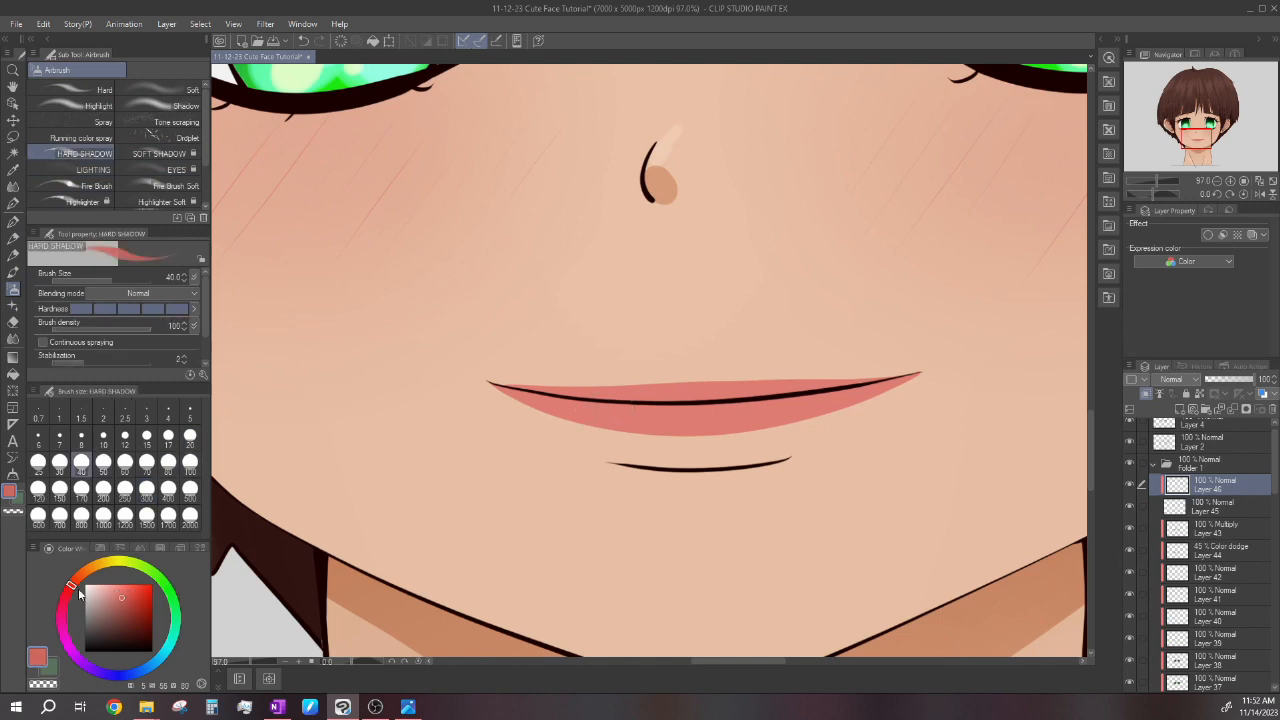
scroll(608, 387, up, 2)
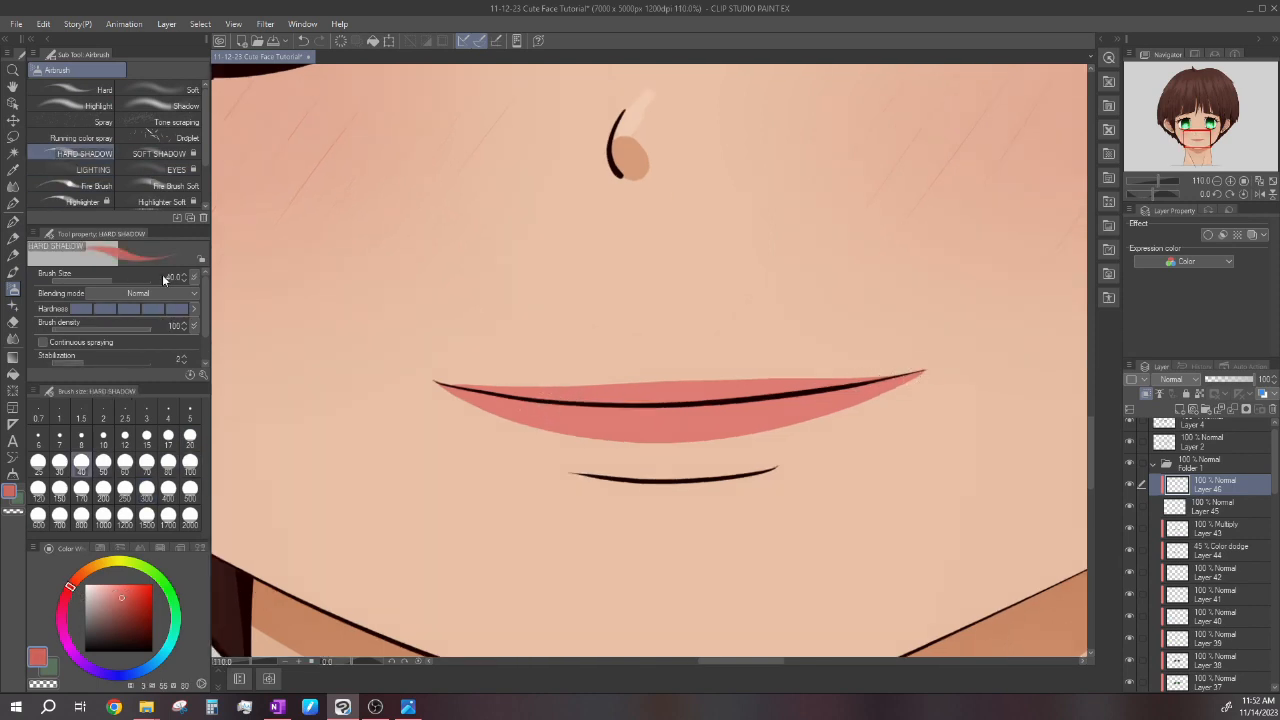
click(93, 169)
click(81, 461)
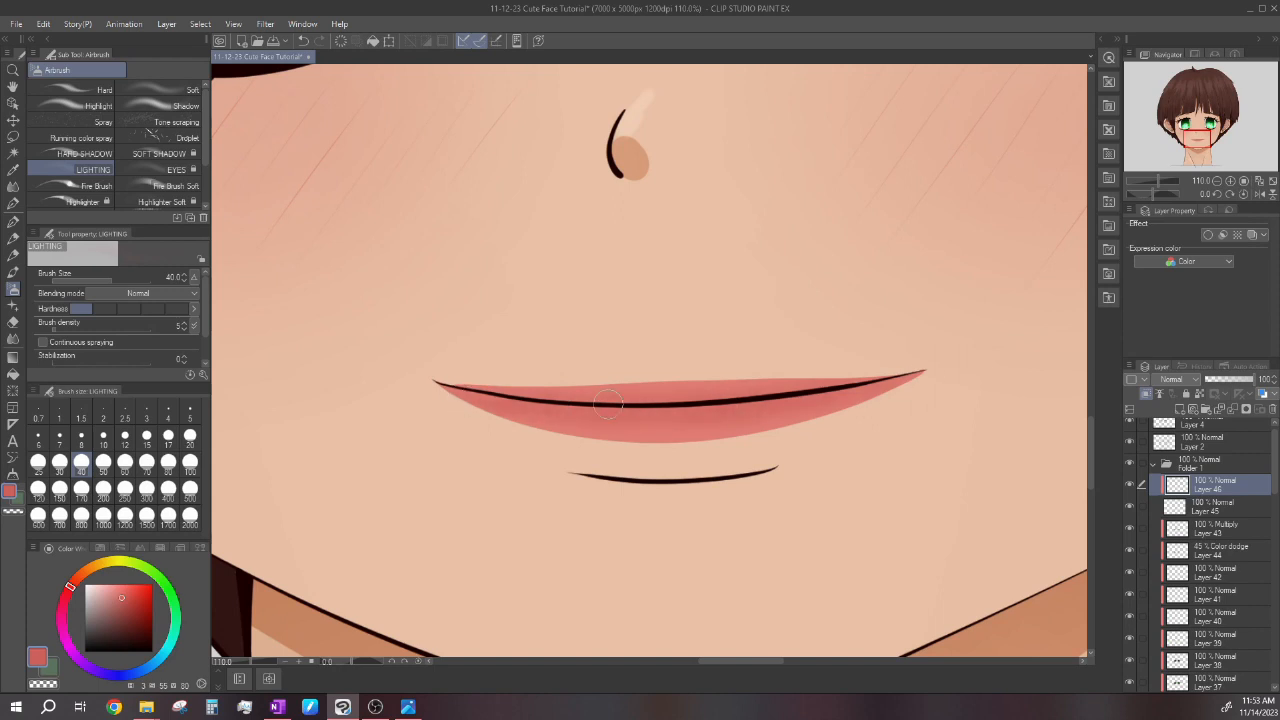
On a new clipped layer, airbrush lighter pink with hue 3, saturation 40 and value 96 along the lips' outer edges, using the LIGHTING brush.
click(1183, 409)
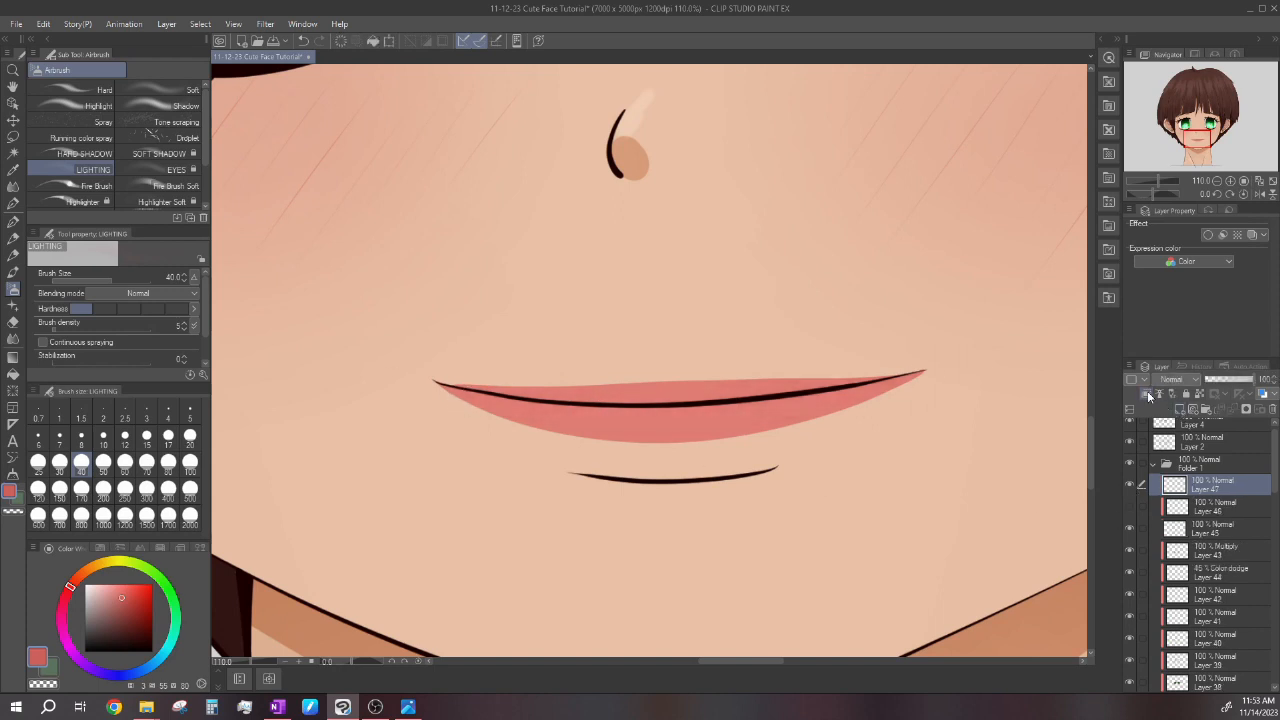
click(1129, 507)
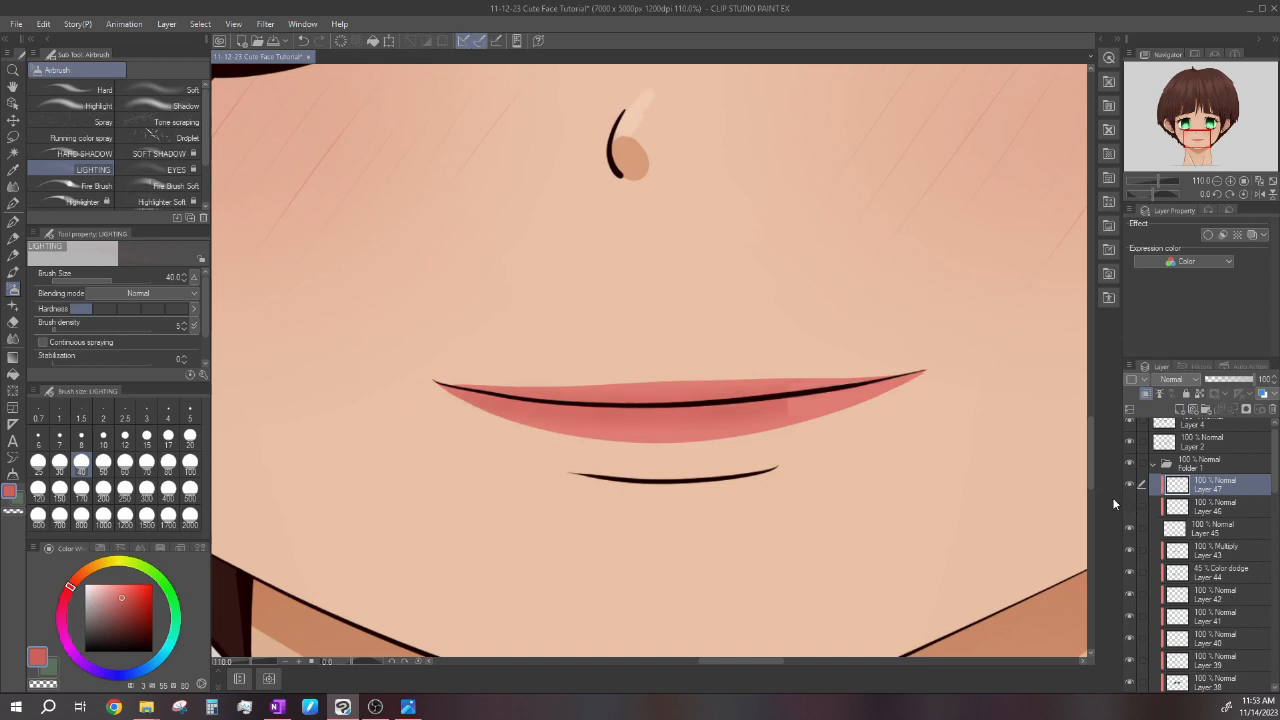
alt+click(679, 437)
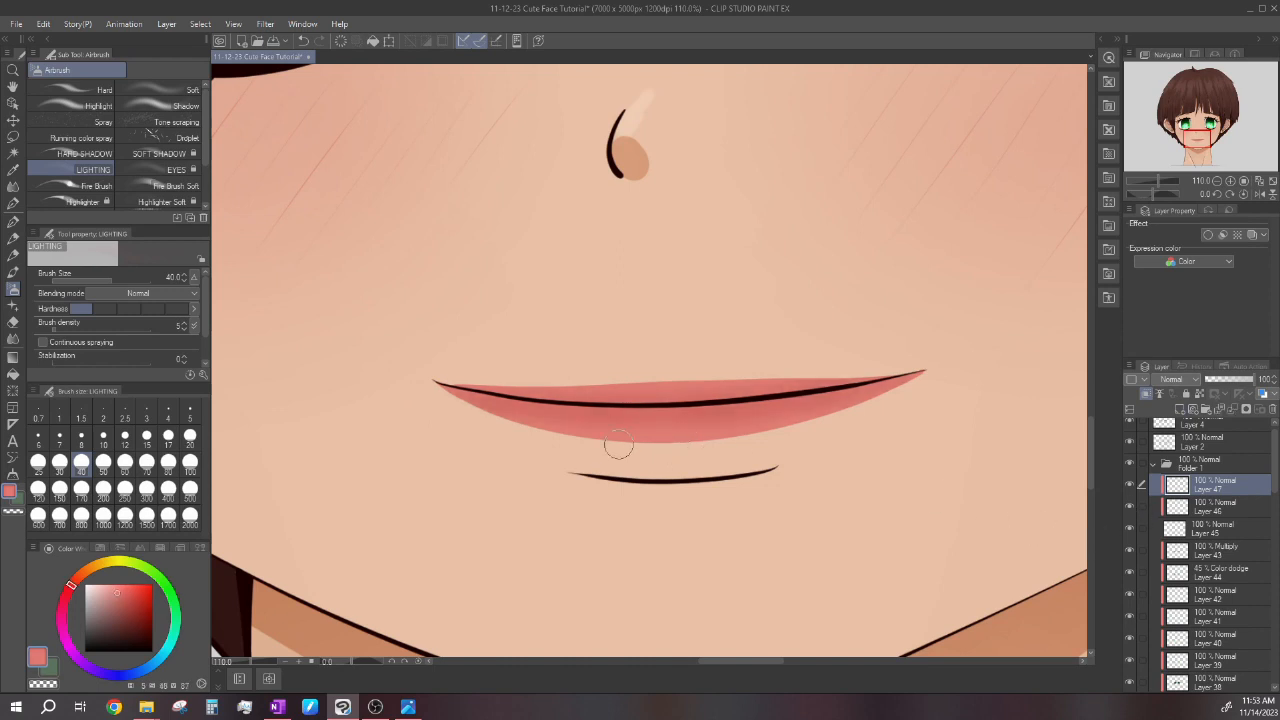
click(112, 587)
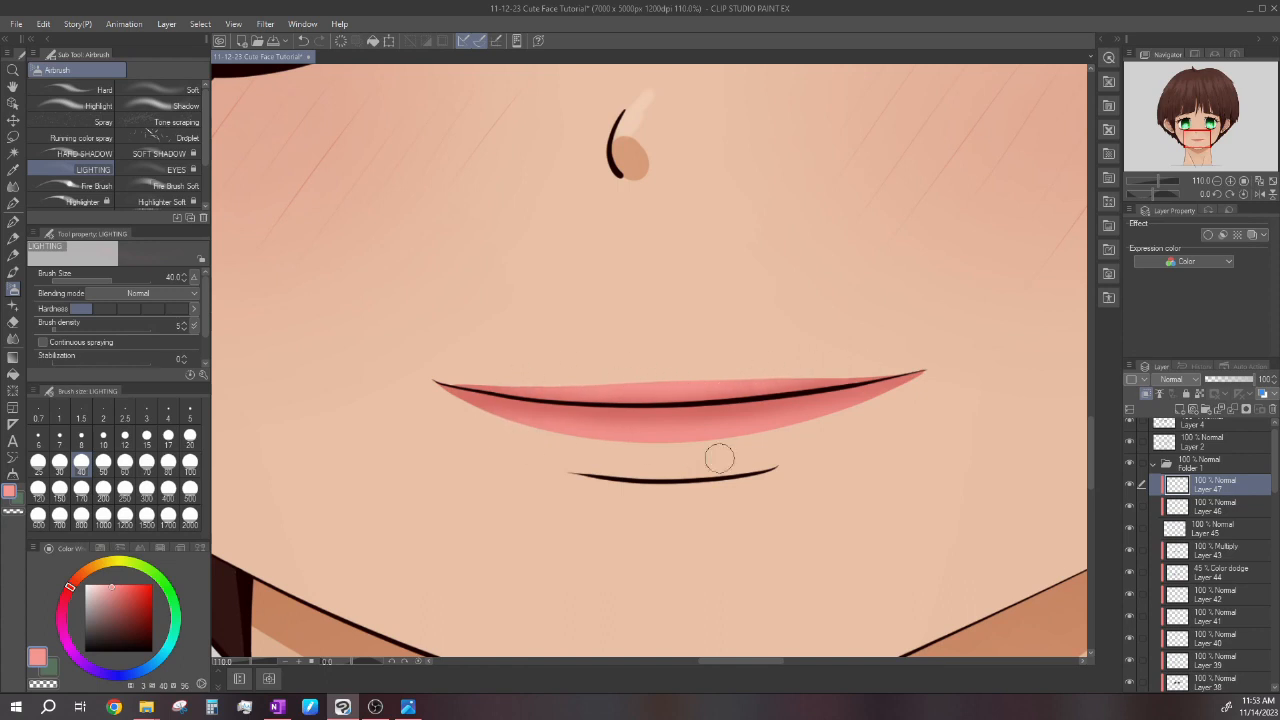
scroll(740, 446, down, 5)
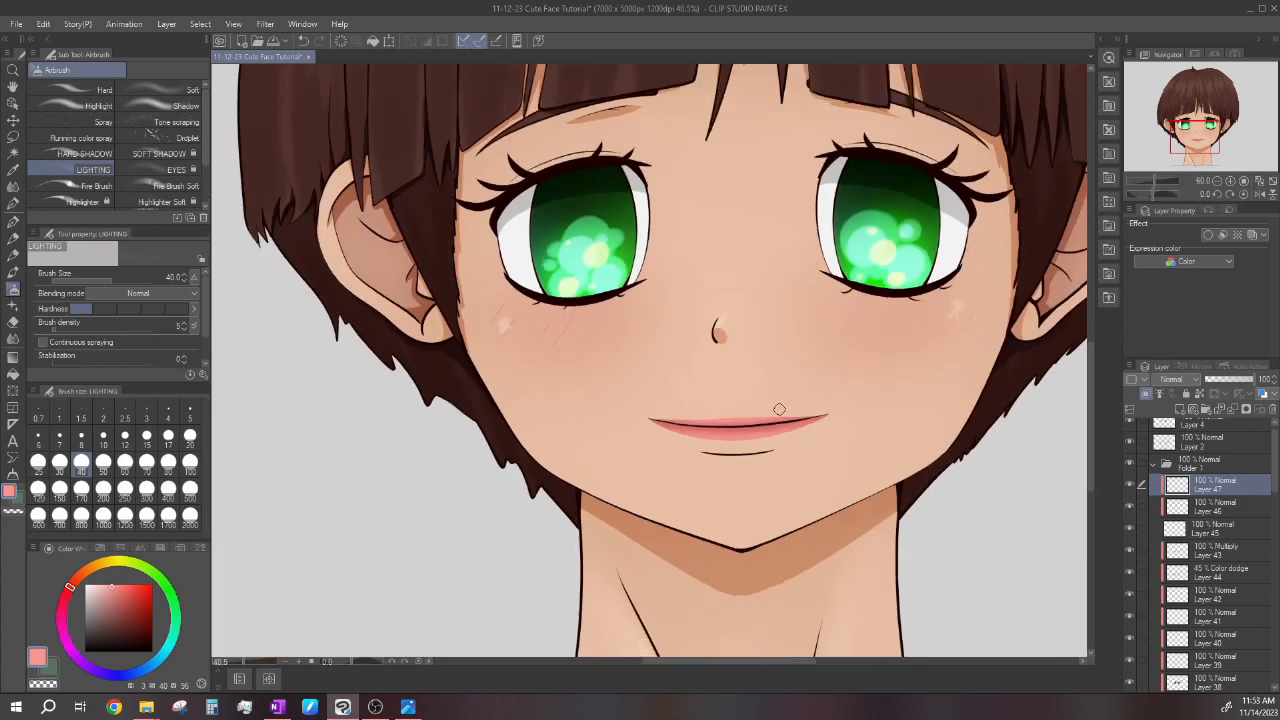
scroll(780, 415, up, 4)
On another clipped layer, paint pale pink highlights across the lower lip with the HARD SHADOW brush at size 20, saturation 15 and value 100.
click(1180, 410)
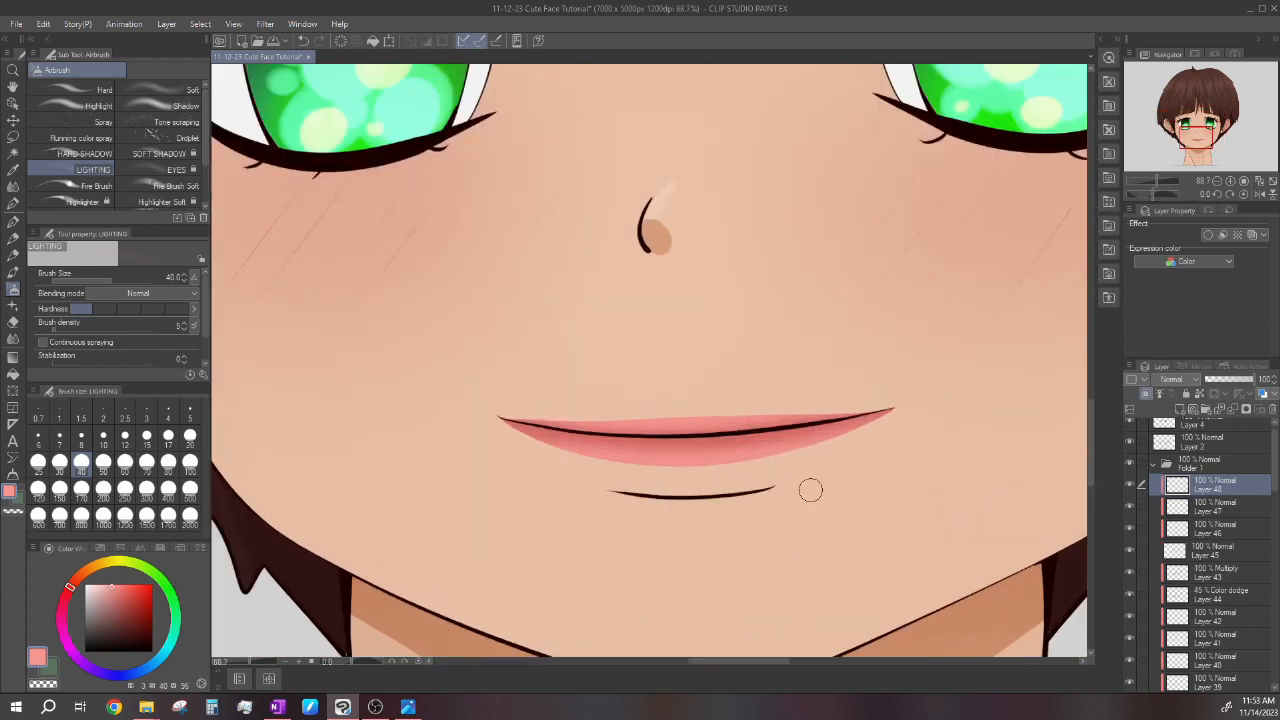
scroll(811, 494, up, 3)
click(78, 156)
click(190, 437)
click(91, 586)
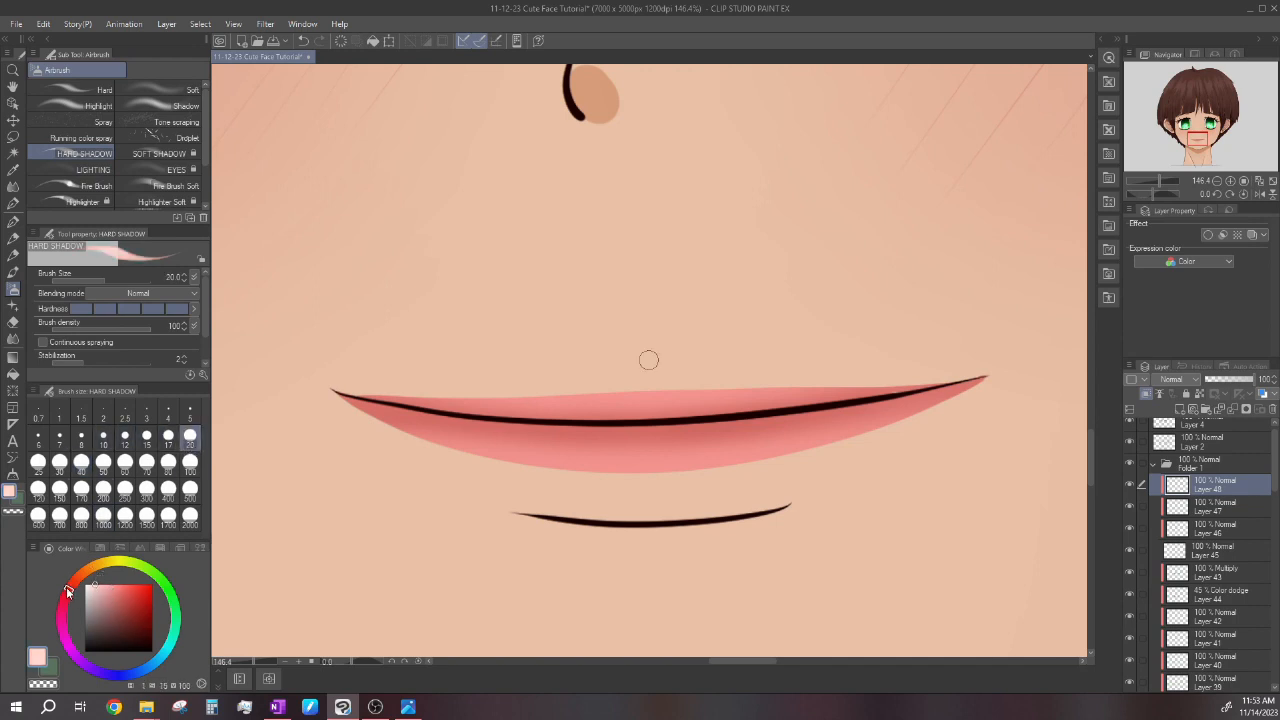
scroll(480, 428, up, 1)
mouse_move(559, 459)
mouse_down()
mouse_move(881, 432)
mouse_move(870, 441)
mouse_up()
drag(681, 455, 645, 464)
drag(503, 454, 487, 448)
drag(916, 423, 928, 423)
Add a matching pale pink highlight to the middle of the upper lip.
scroll(802, 429, down, 3)
scroll(749, 393, up, 1)
drag(710, 406, 719, 408)
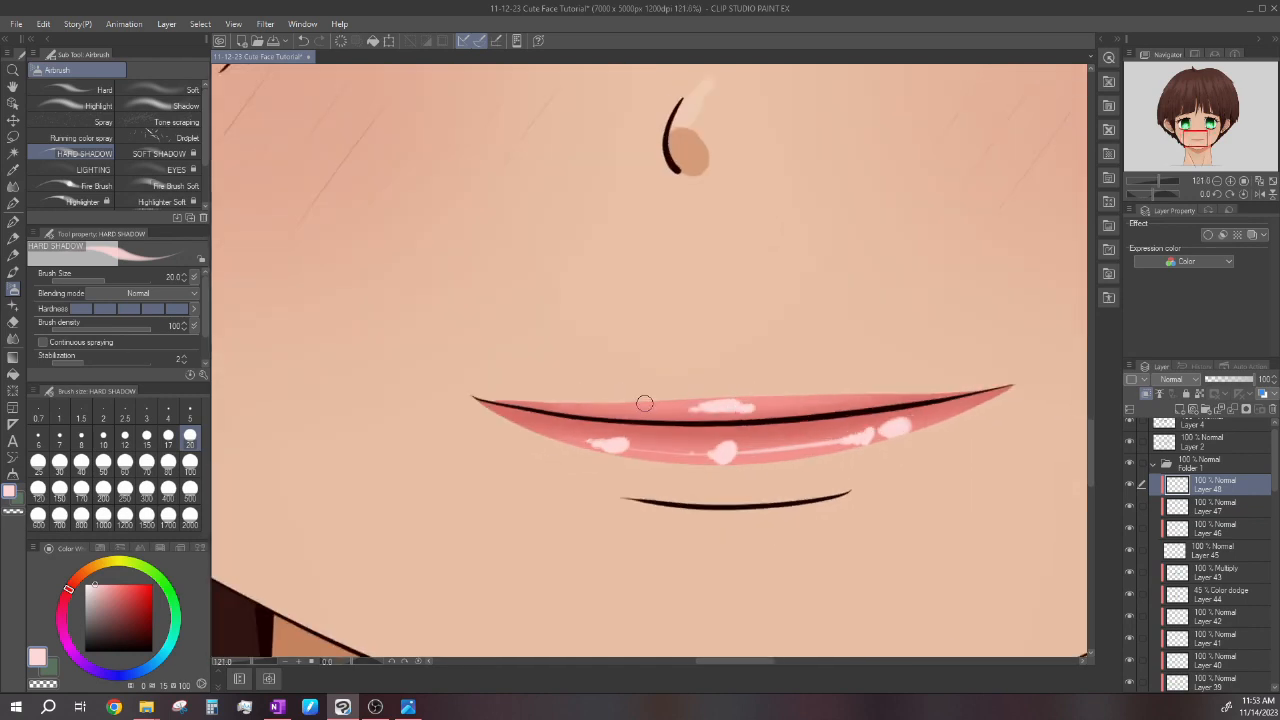
scroll(827, 401, down, 3)
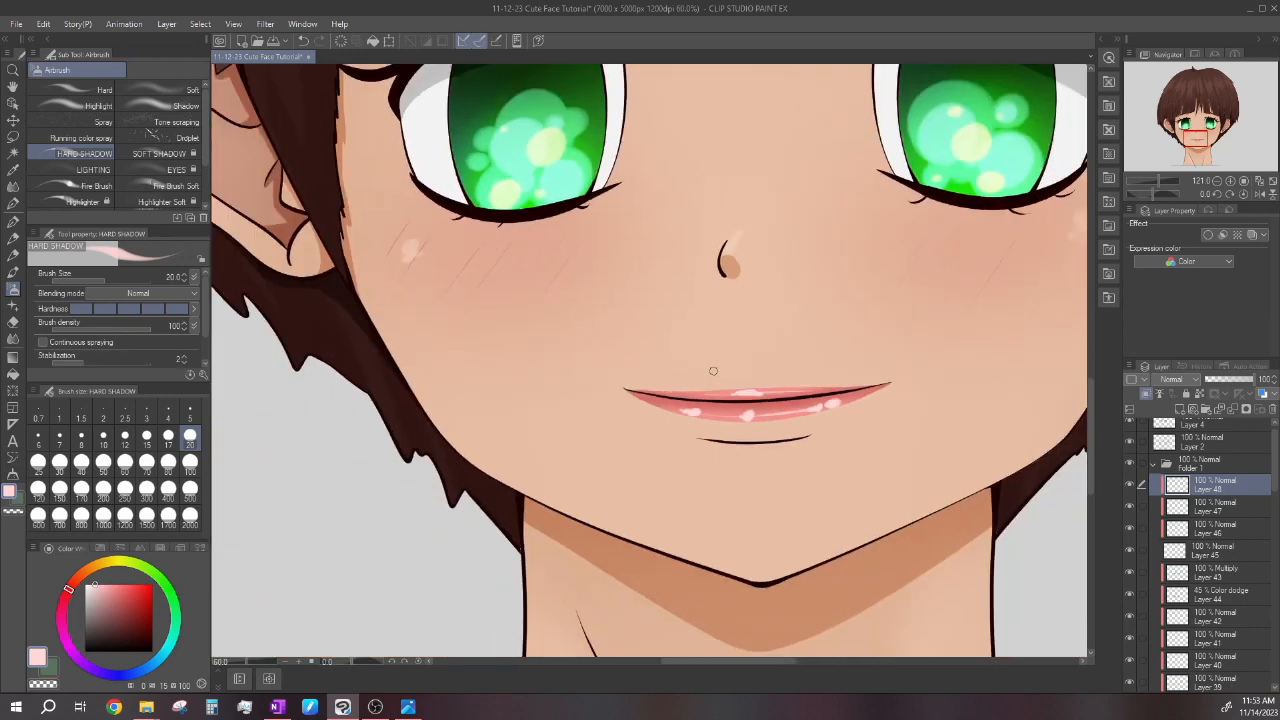
Fade the outer lip highlights with the SOFTENING eraser at size 50, keeping the central lower-lip highlight bright.
key(e)
click(189, 464)
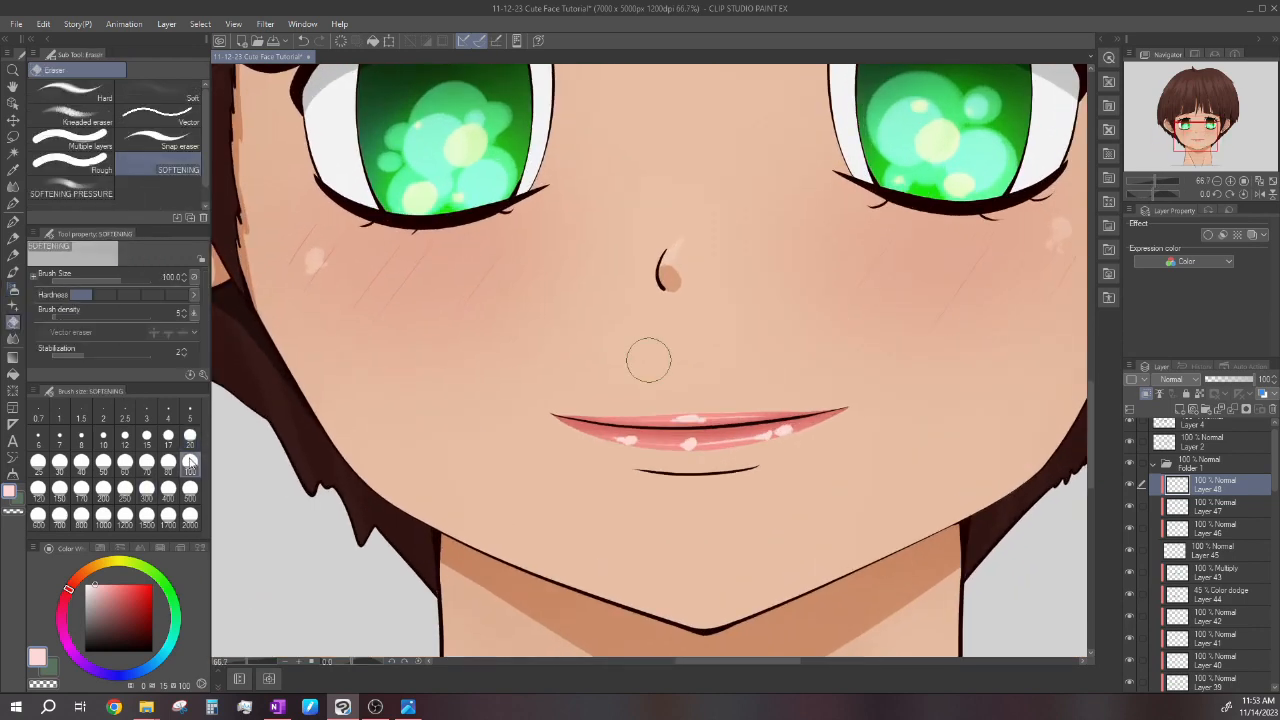
click(104, 464)
scroll(743, 422, up, 1)
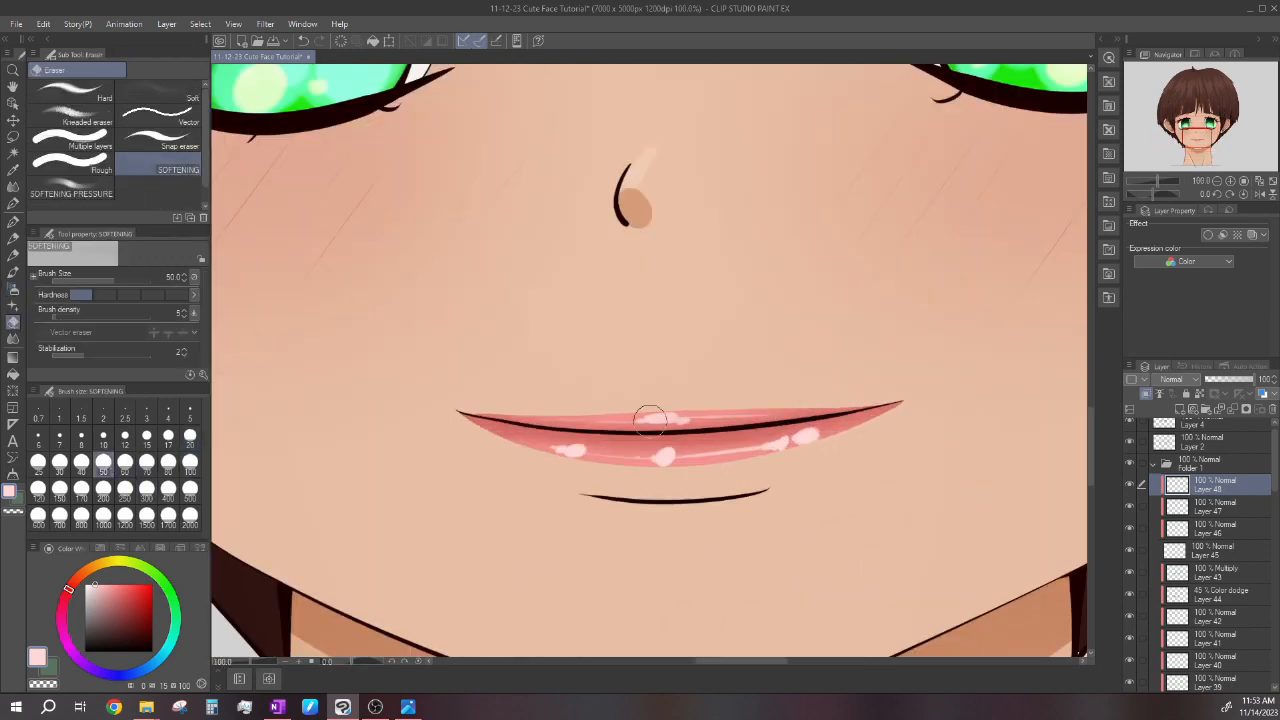
drag(608, 444, 535, 449)
mouse_move(803, 430)
mouse_down()
mouse_move(811, 445)
mouse_move(716, 452)
mouse_up()
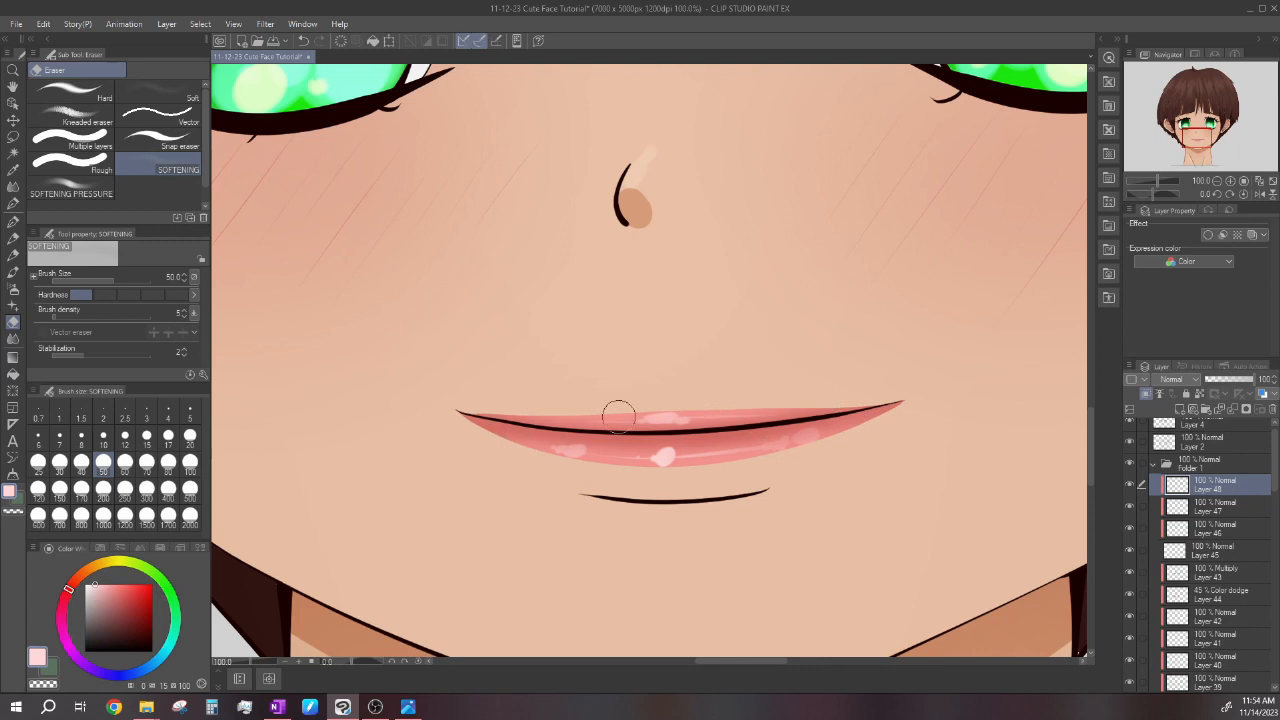
scroll(723, 383, down, 4)
scroll(748, 355, down, 1)
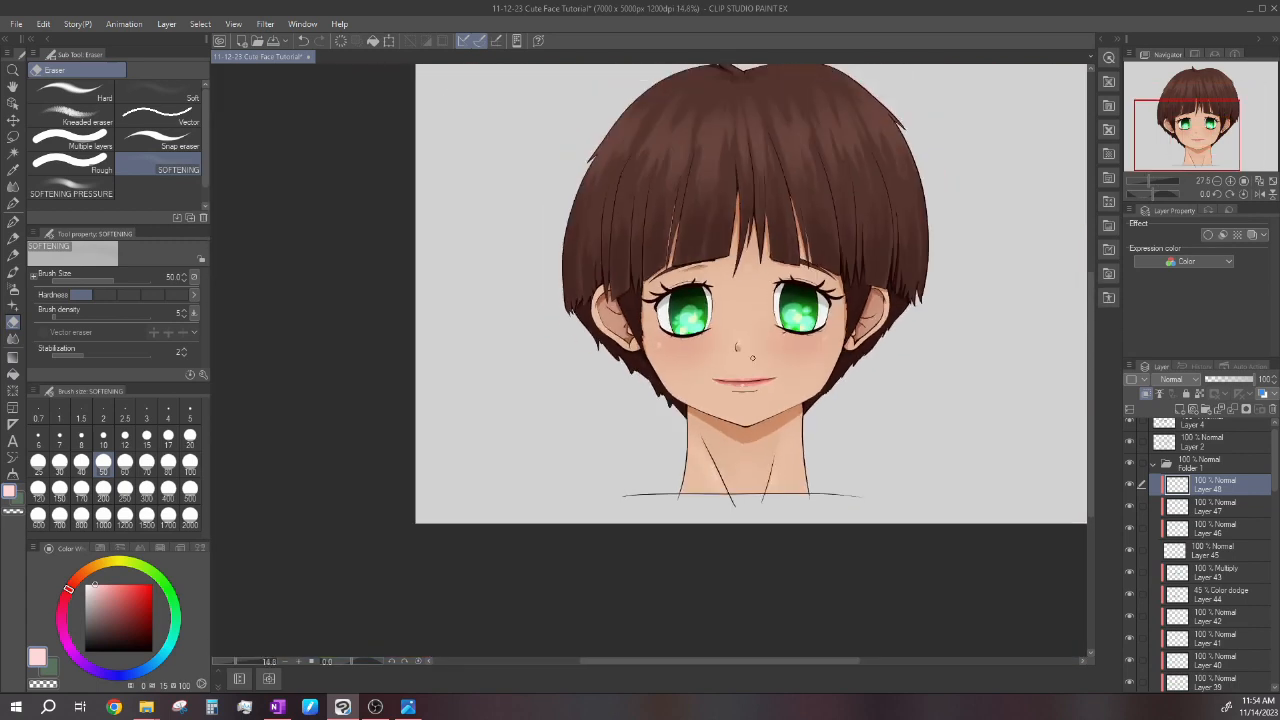
scroll(748, 355, up, 3)
Add a new layer above Layer 48, clip it to the lip fill and set its blending mode to Multiply.
click(1172, 550)
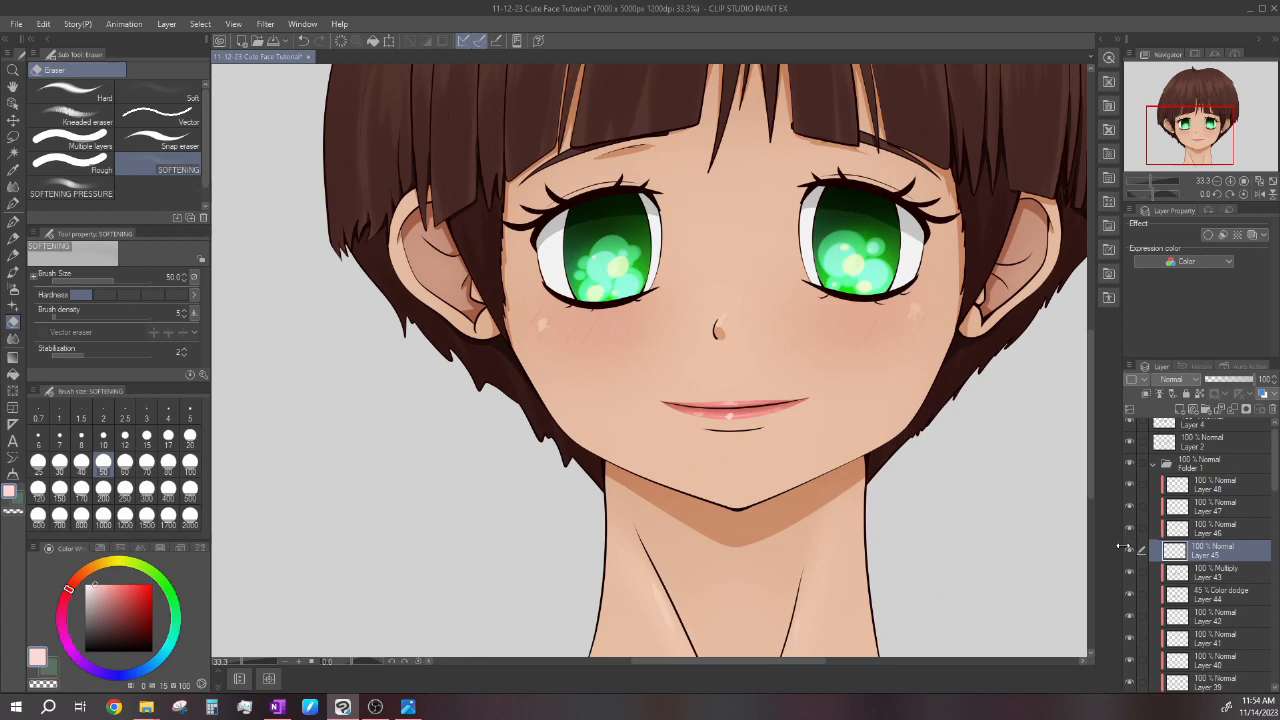
scroll(775, 393, up, 3)
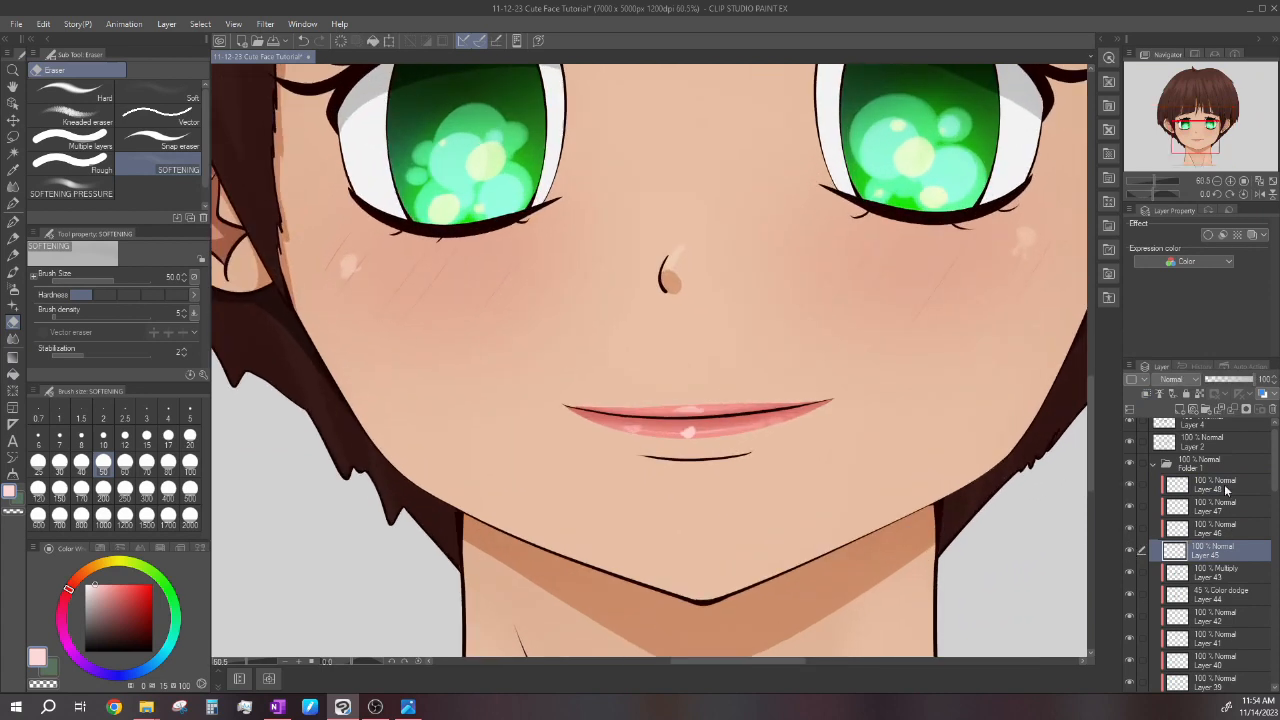
click(1180, 409)
click(1146, 394)
click(1172, 381)
click(1168, 48)
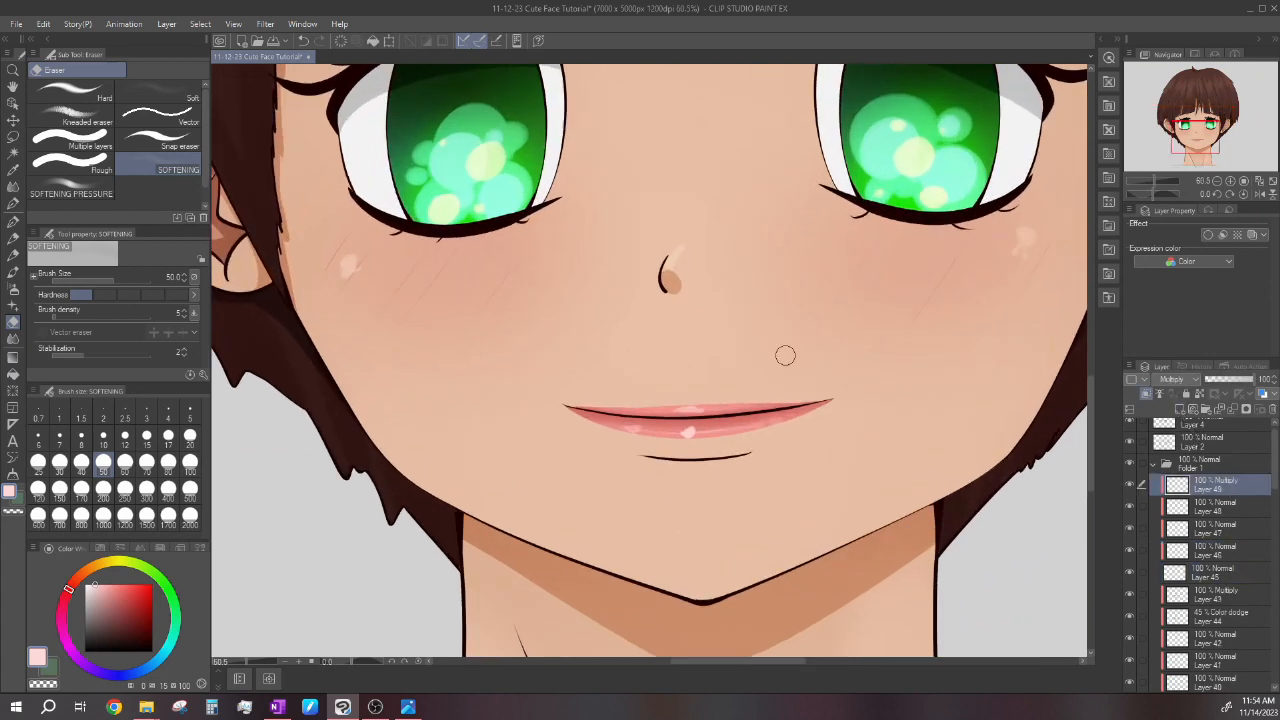
Draw a darker red shadow just below the mouth line, using the G-pen at size 10 in a red sampled from the lips.
scroll(714, 408, up, 3)
alt+click(724, 435)
key(p)
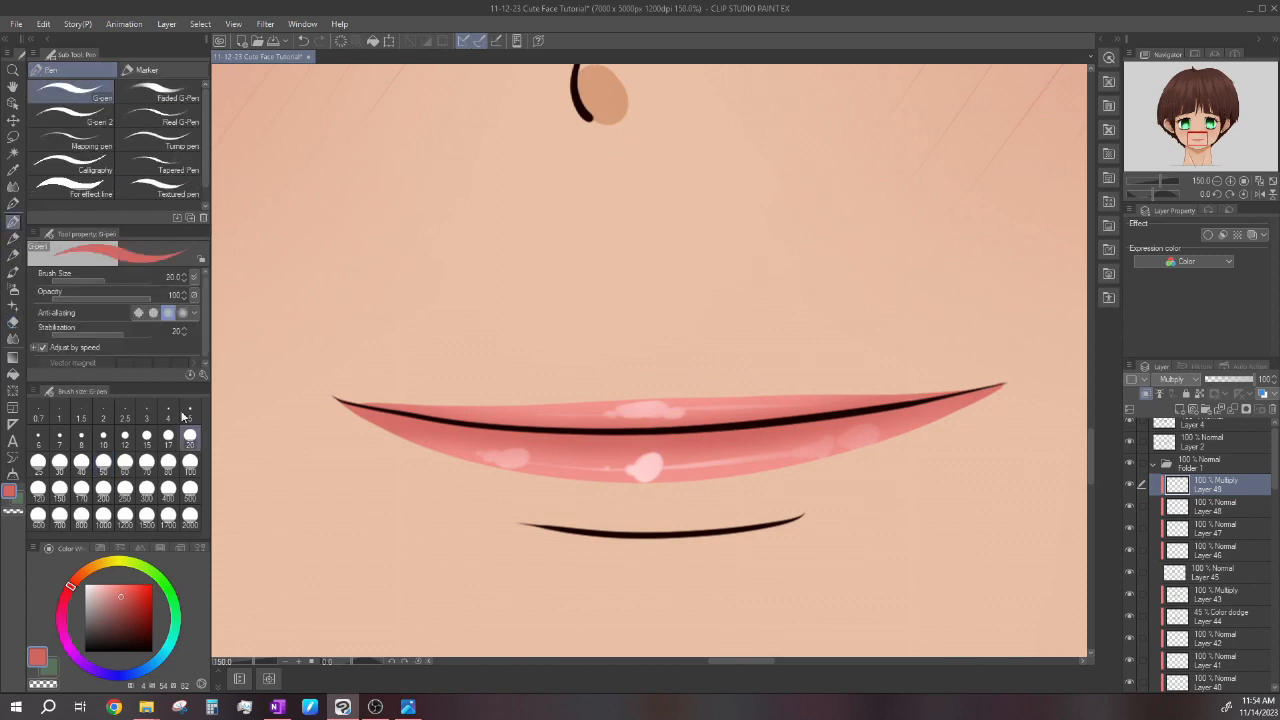
scroll(385, 405, up, 1)
mouse_move(378, 408)
mouse_down()
mouse_move(630, 443)
mouse_move(910, 428)
mouse_move(1017, 387)
mouse_up()
scroll(846, 394, down, 3)
scroll(833, 374, up, 2)
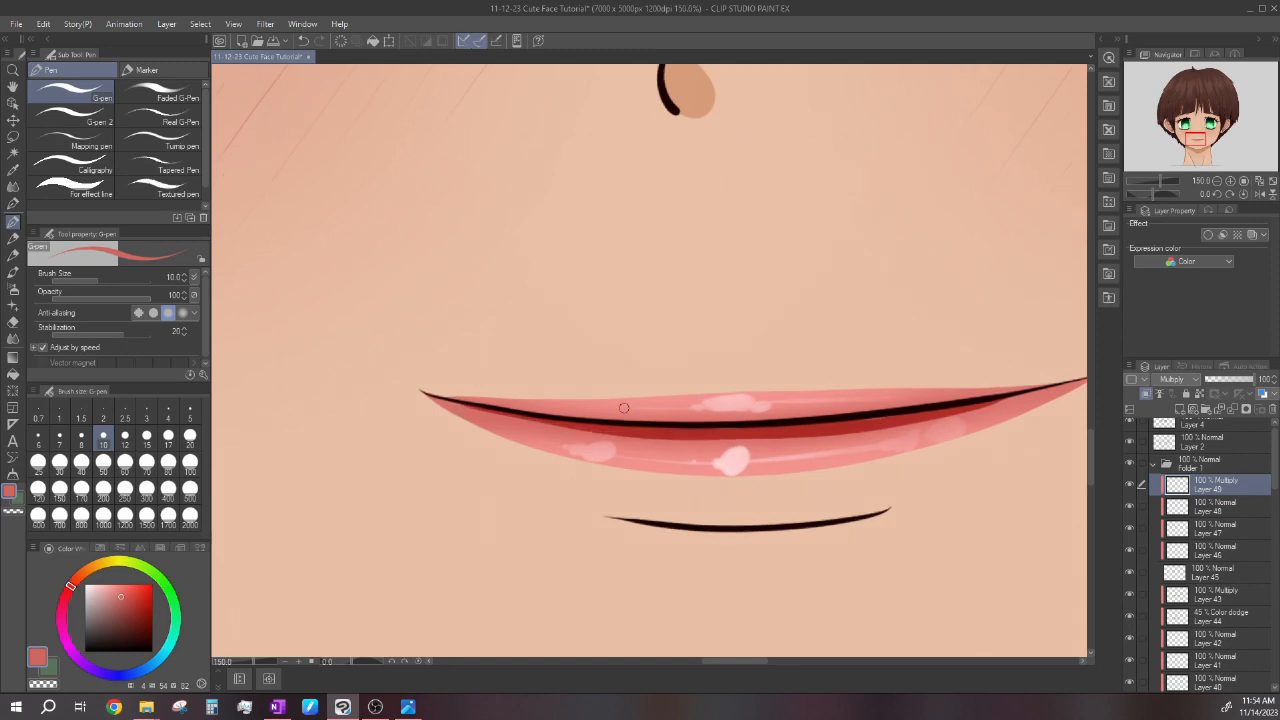
scroll(797, 422, down, 3)
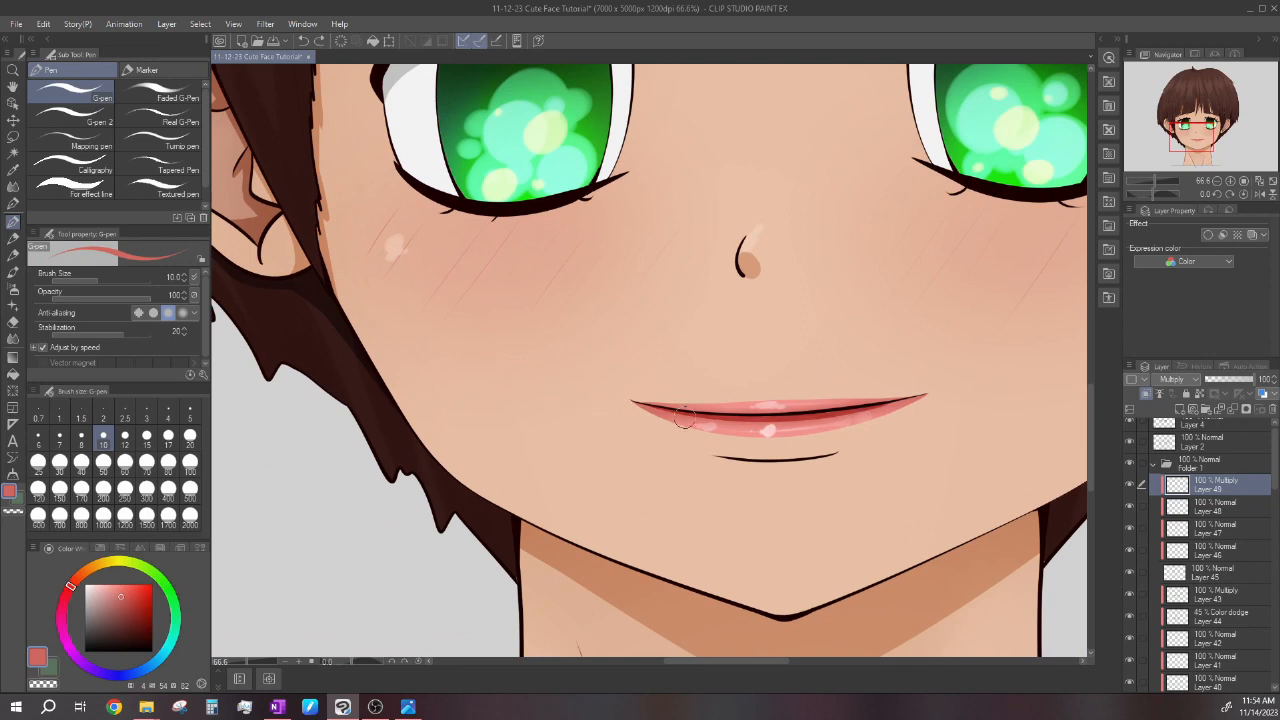
Compare the face with and without the coloured lips by toggling Layer 45's visibility, up close and at full view.
scroll(837, 366, down, 3)
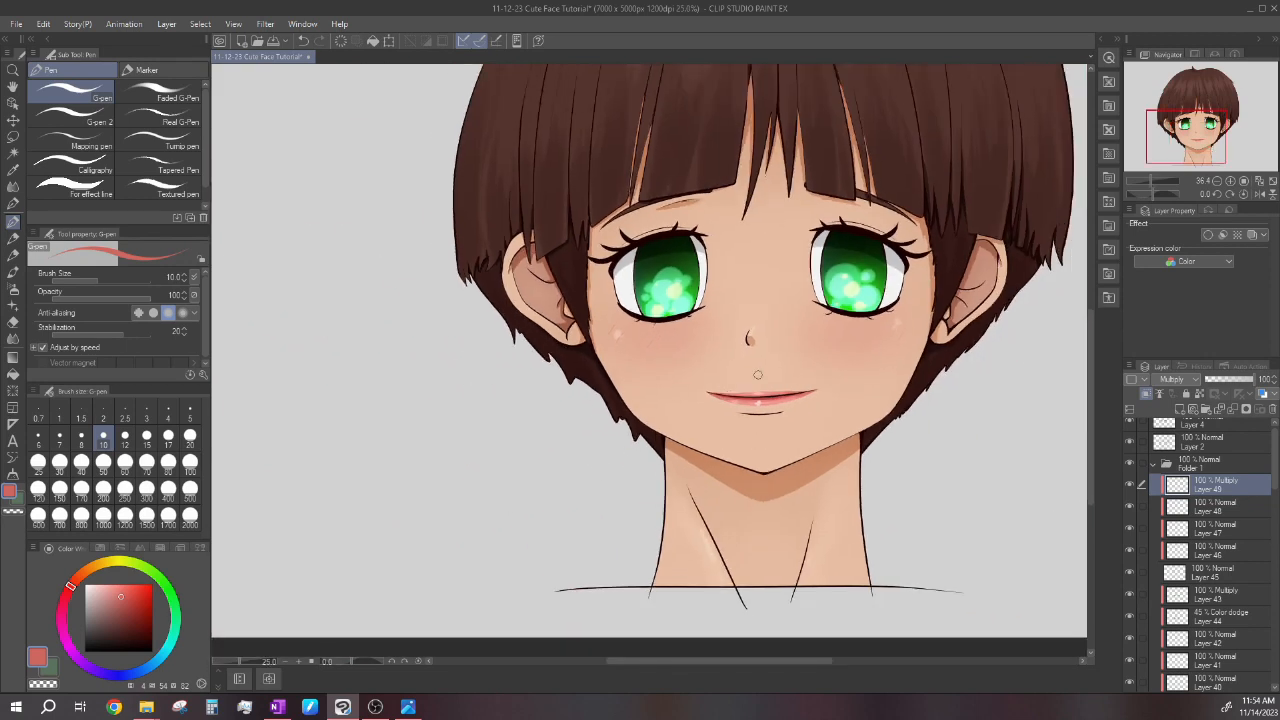
scroll(762, 367, up, 2)
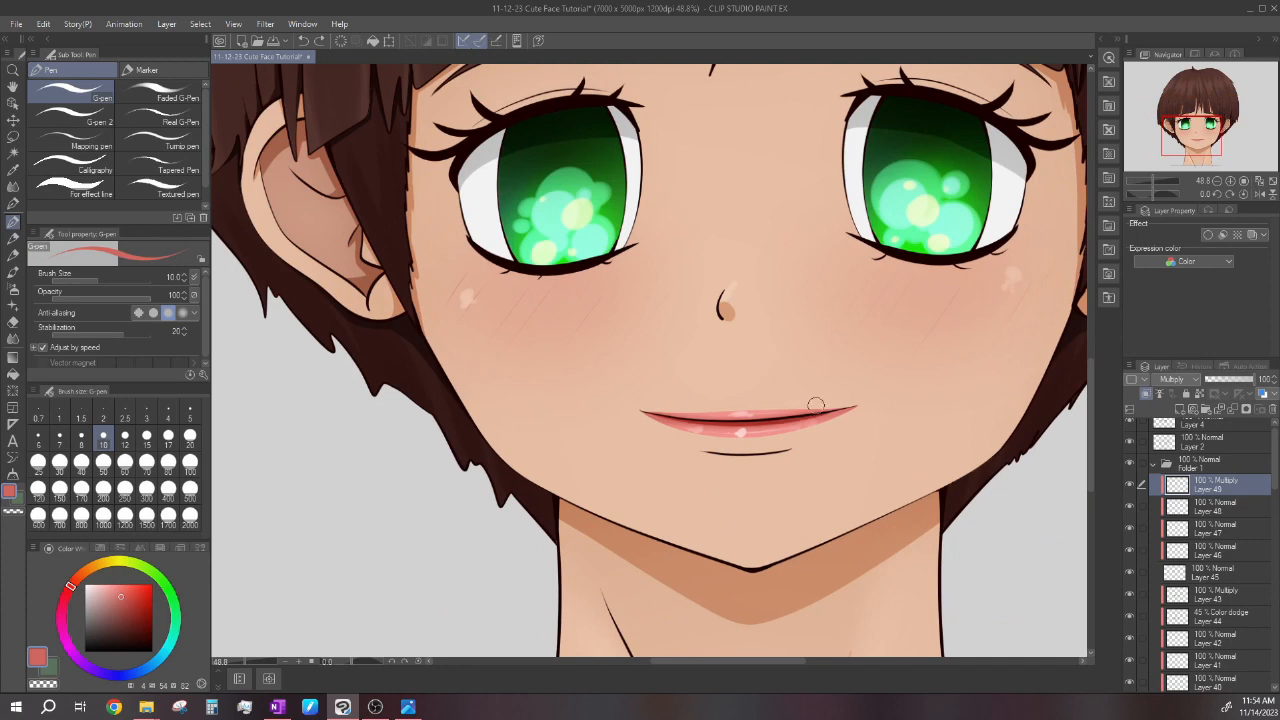
scroll(766, 397, down, 4)
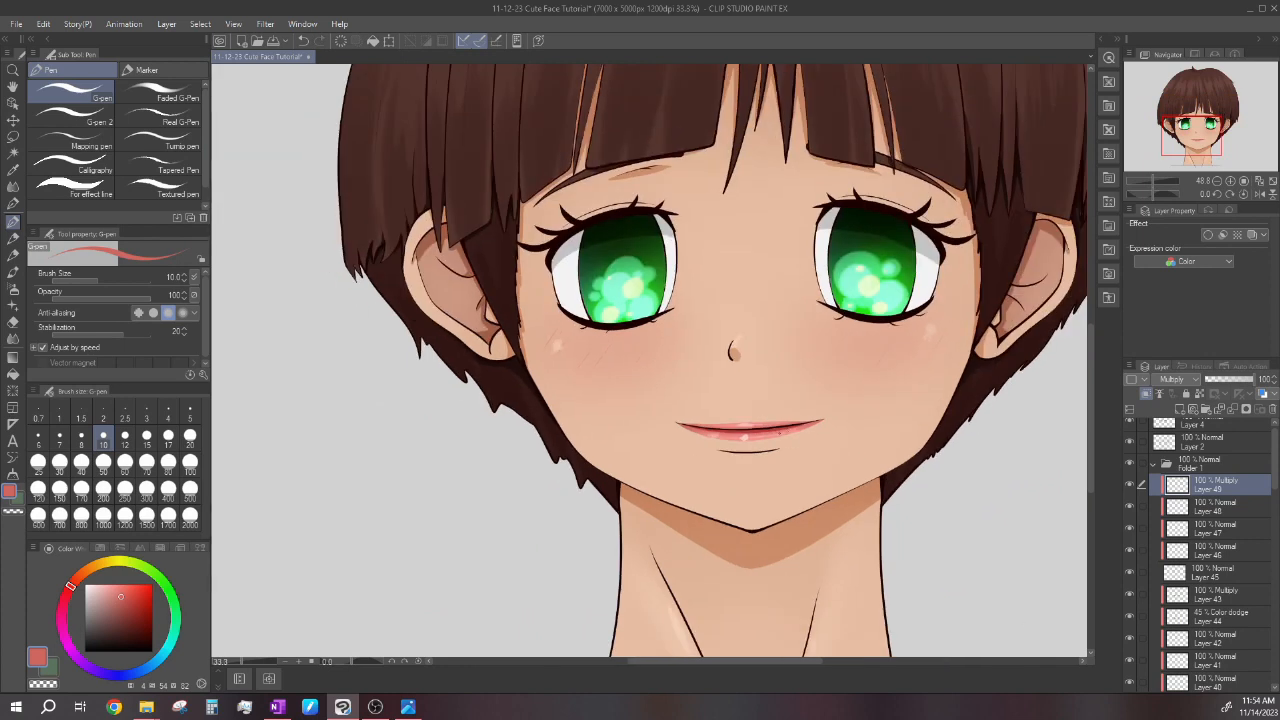
scroll(766, 397, up, 1)
click(1212, 571)
click(1129, 572)
scroll(814, 401, up, 2)
click(1130, 567)
click(1130, 567)
click(1130, 567)
click(1130, 567)
click(1130, 567)
click(1130, 567)
click(1130, 567)
scroll(687, 341, down, 5)
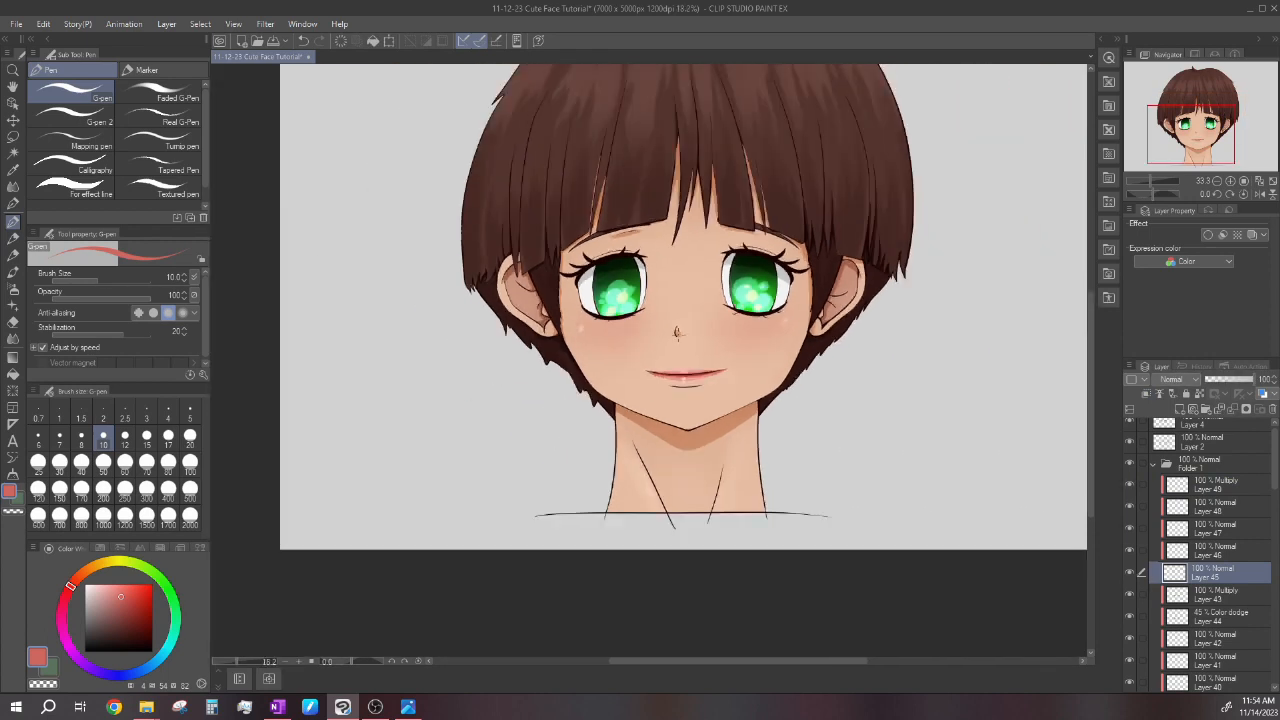
scroll(705, 357, up, 3)
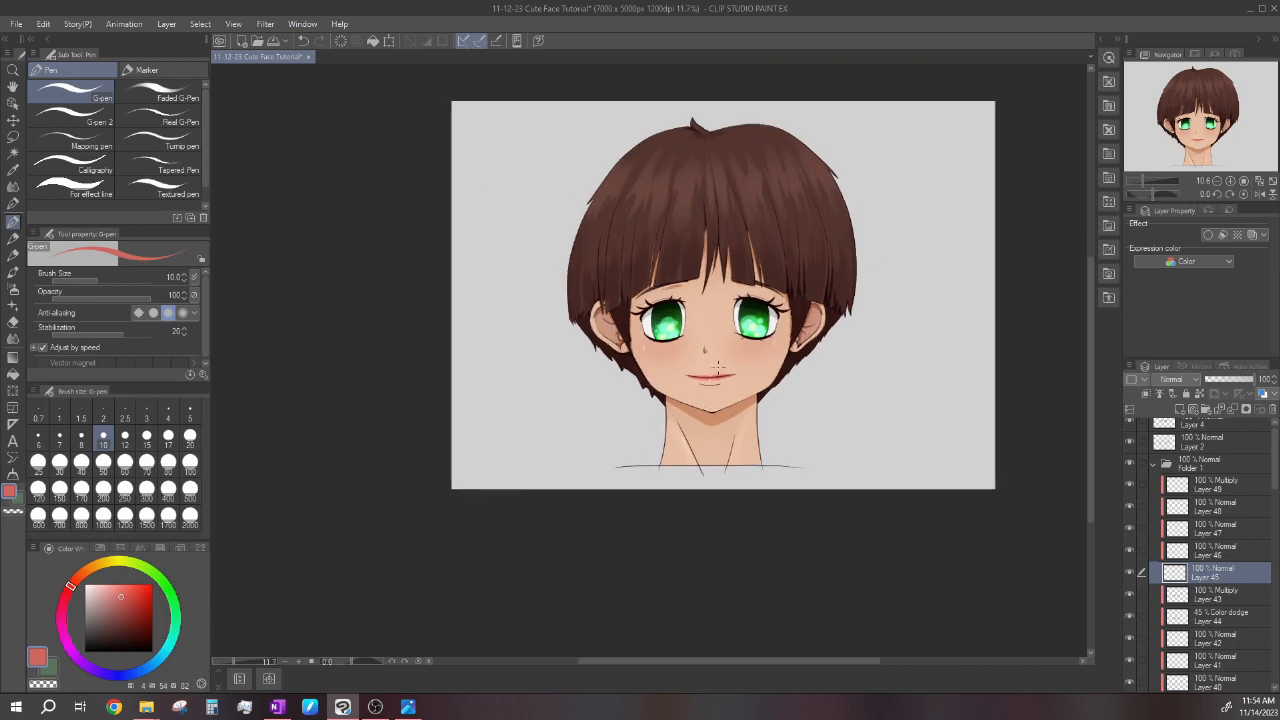
scroll(705, 357, up, 5)
scroll(705, 357, down, 2)
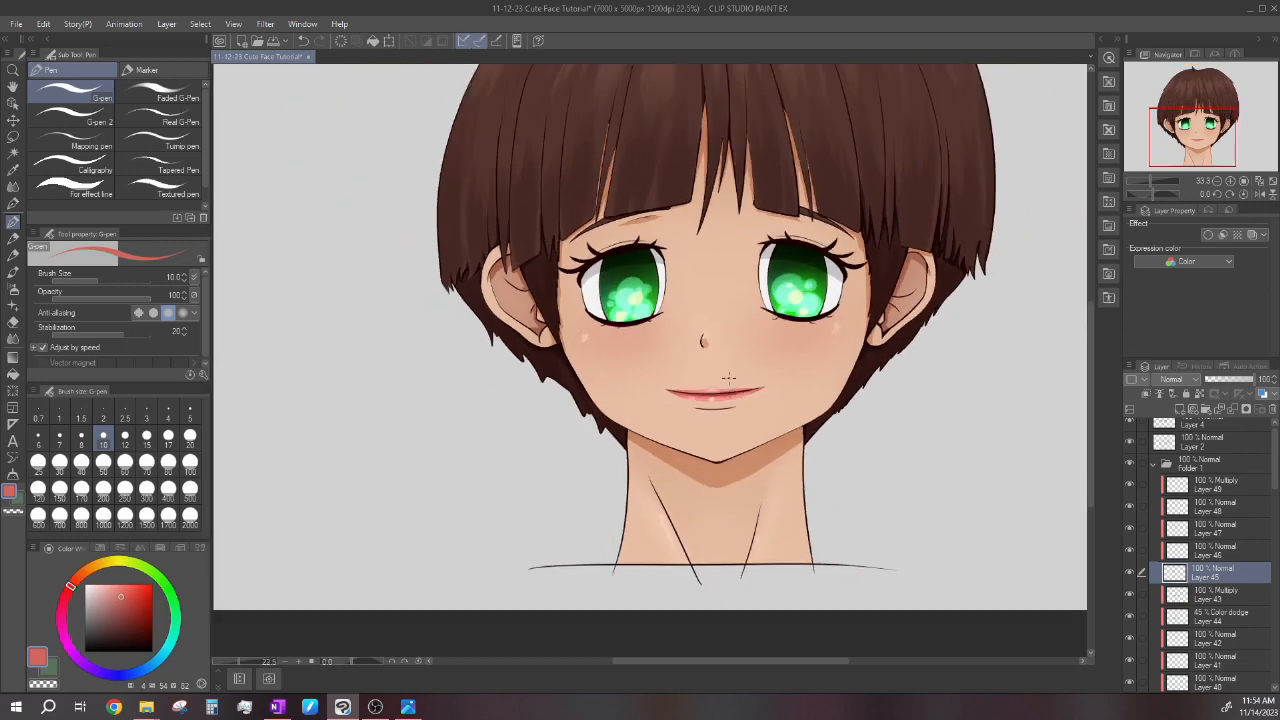
scroll(705, 357, up, 2)
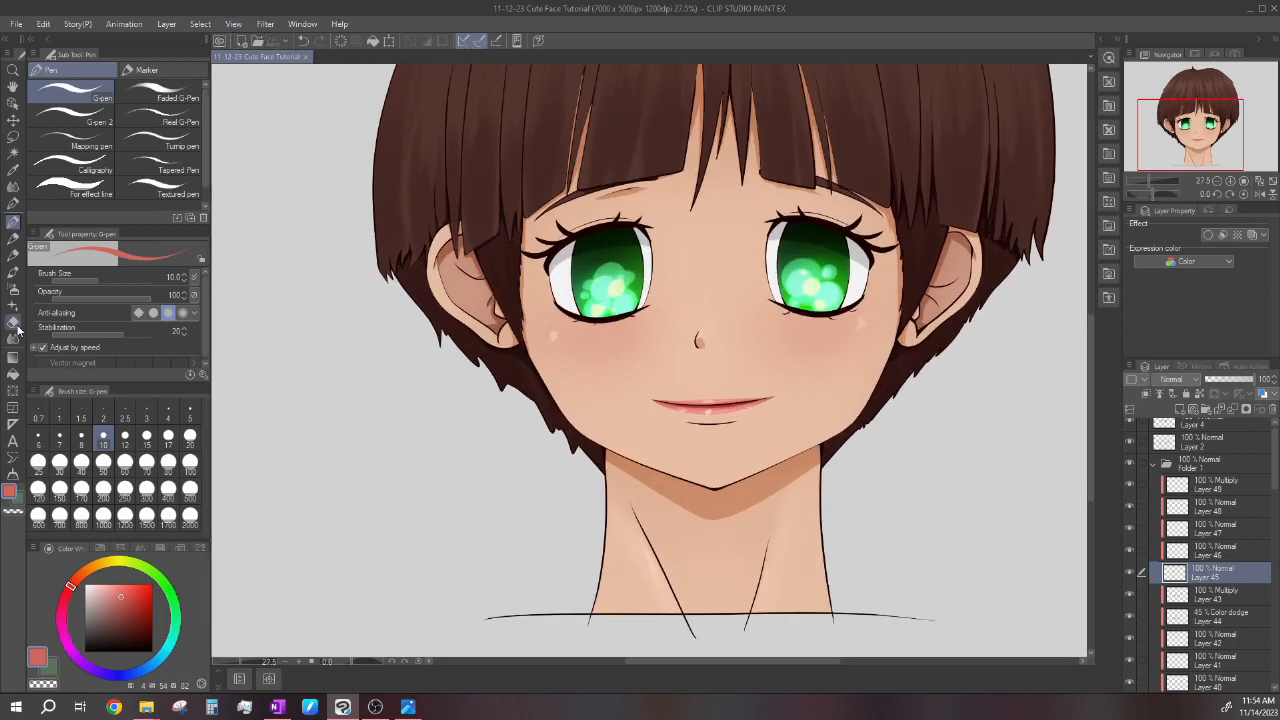
click(19, 290)
click(93, 169)
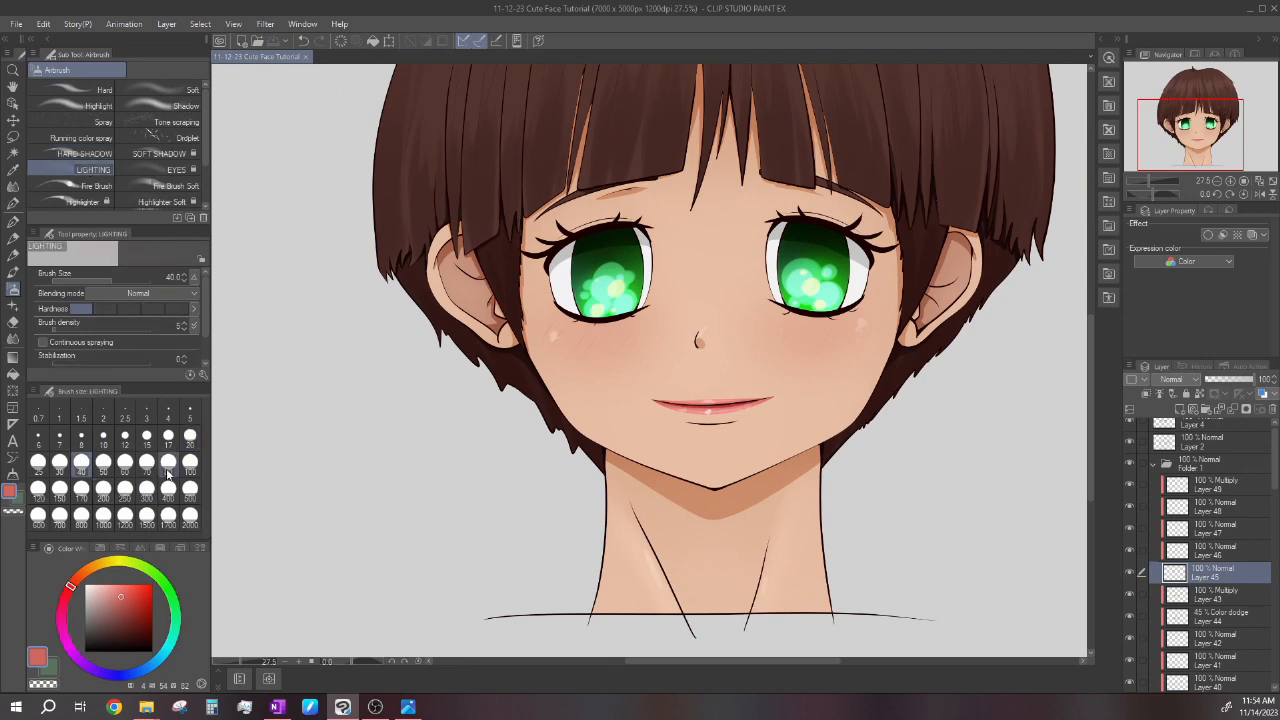
scroll(652, 380, up, 2)
click(103, 491)
scroll(735, 410, up, 1)
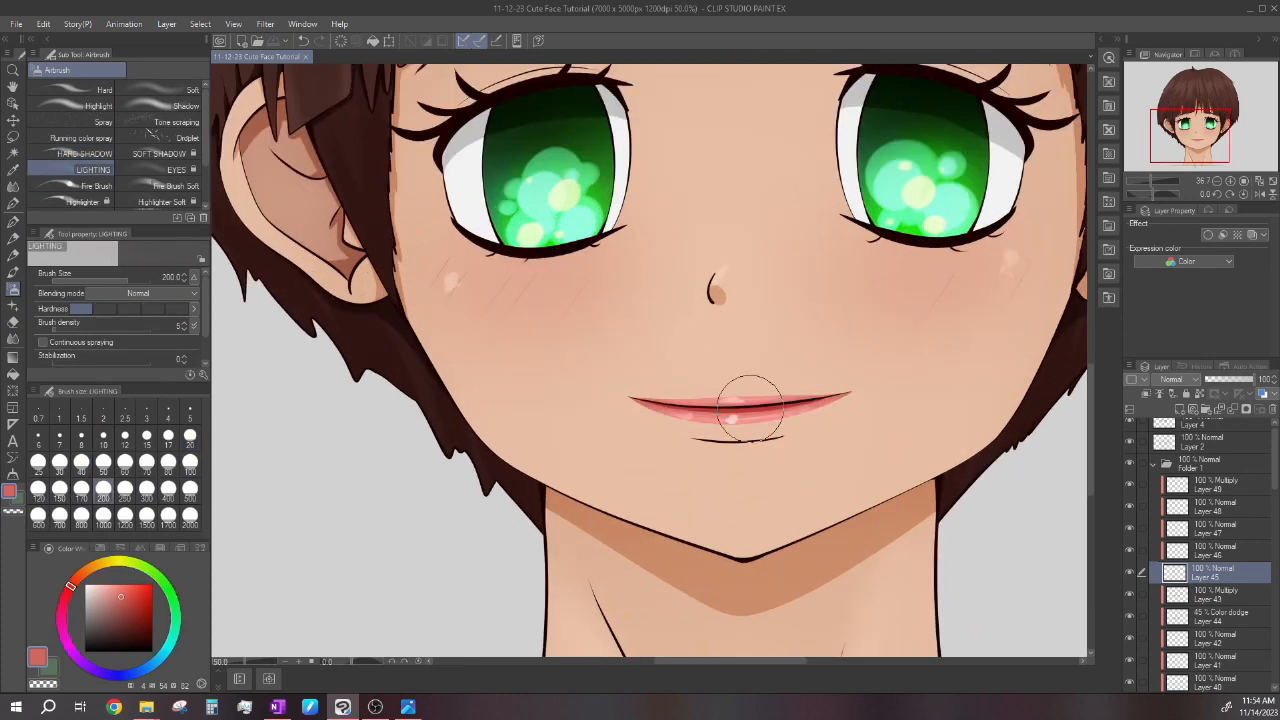
drag(509, 380, 528, 371)
key(ctrl+z)
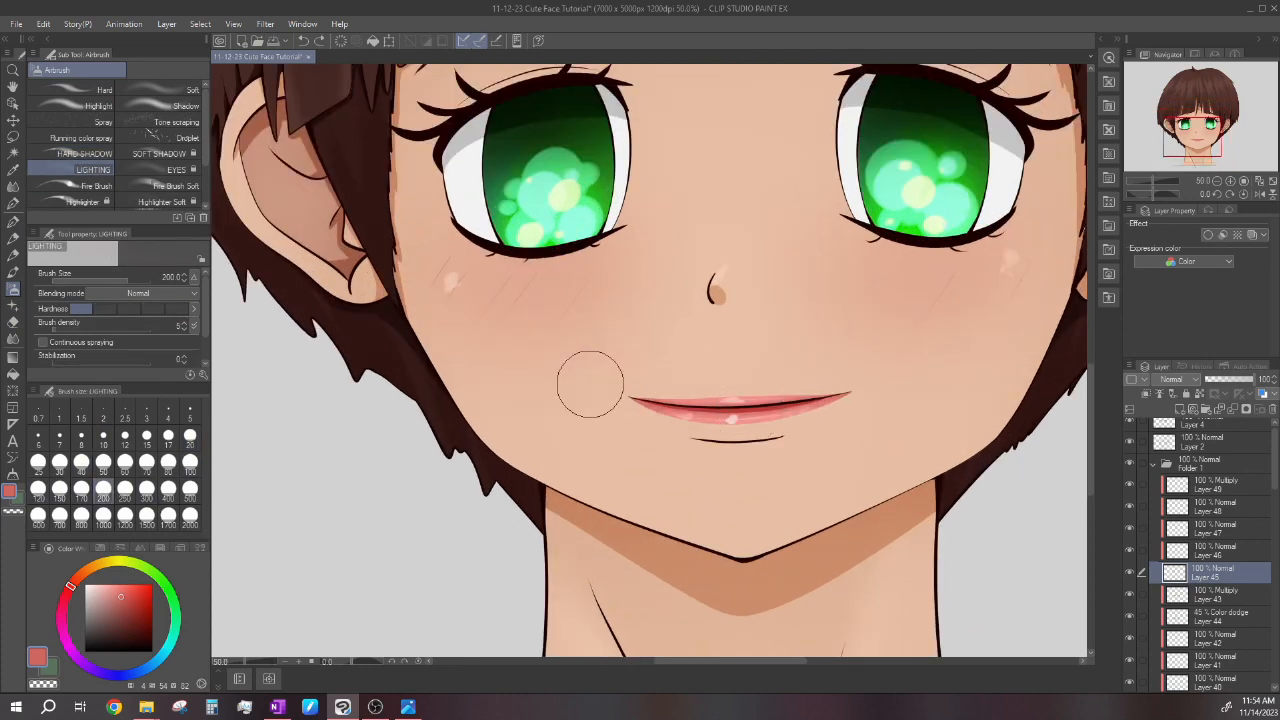
Soften the outer parts of the lip fill on Layer 45 with the SOFTENING eraser at size 150.
click(13, 322)
click(103, 491)
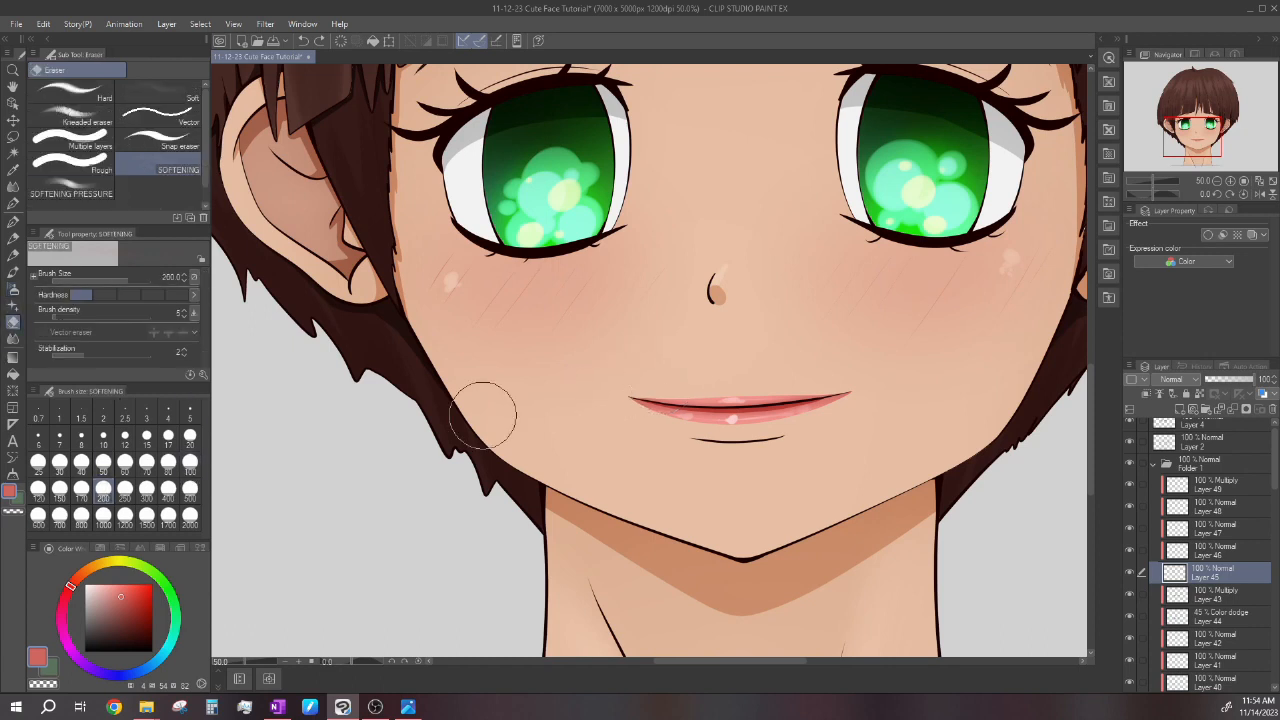
click(59, 491)
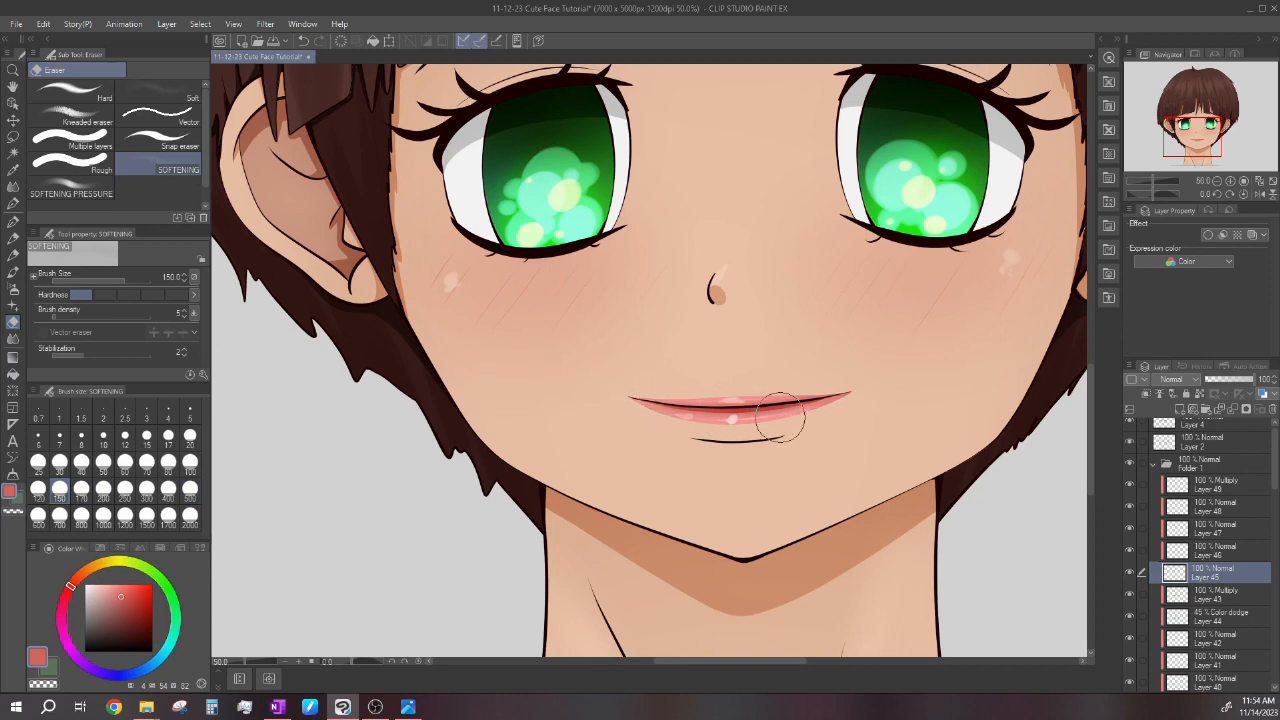
scroll(770, 368, down, 5)
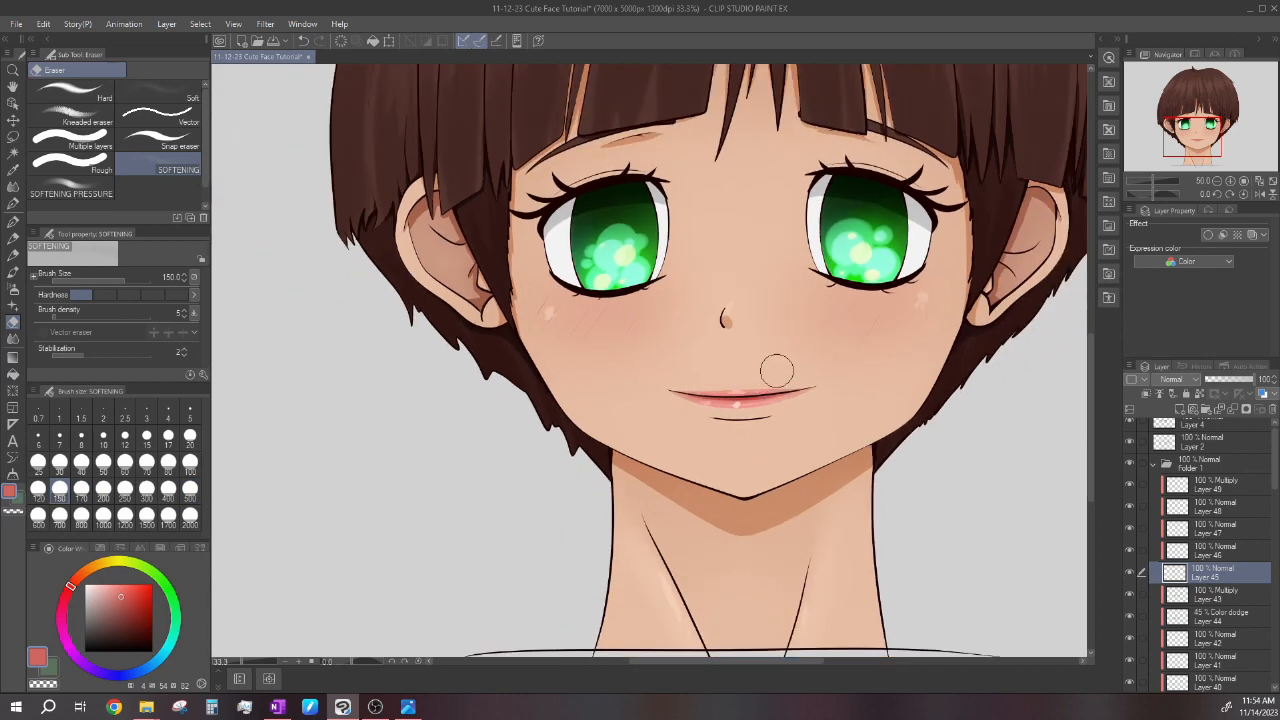
scroll(779, 359, up, 4)
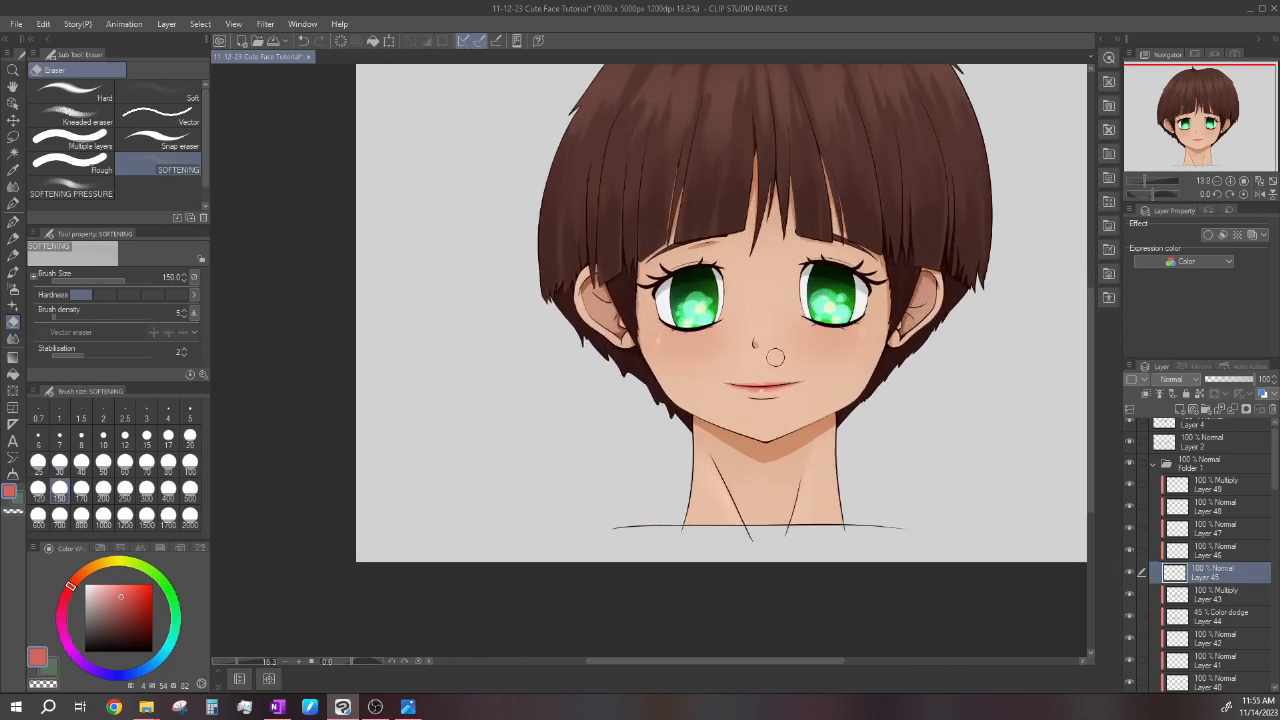
scroll(784, 361, up, 1)
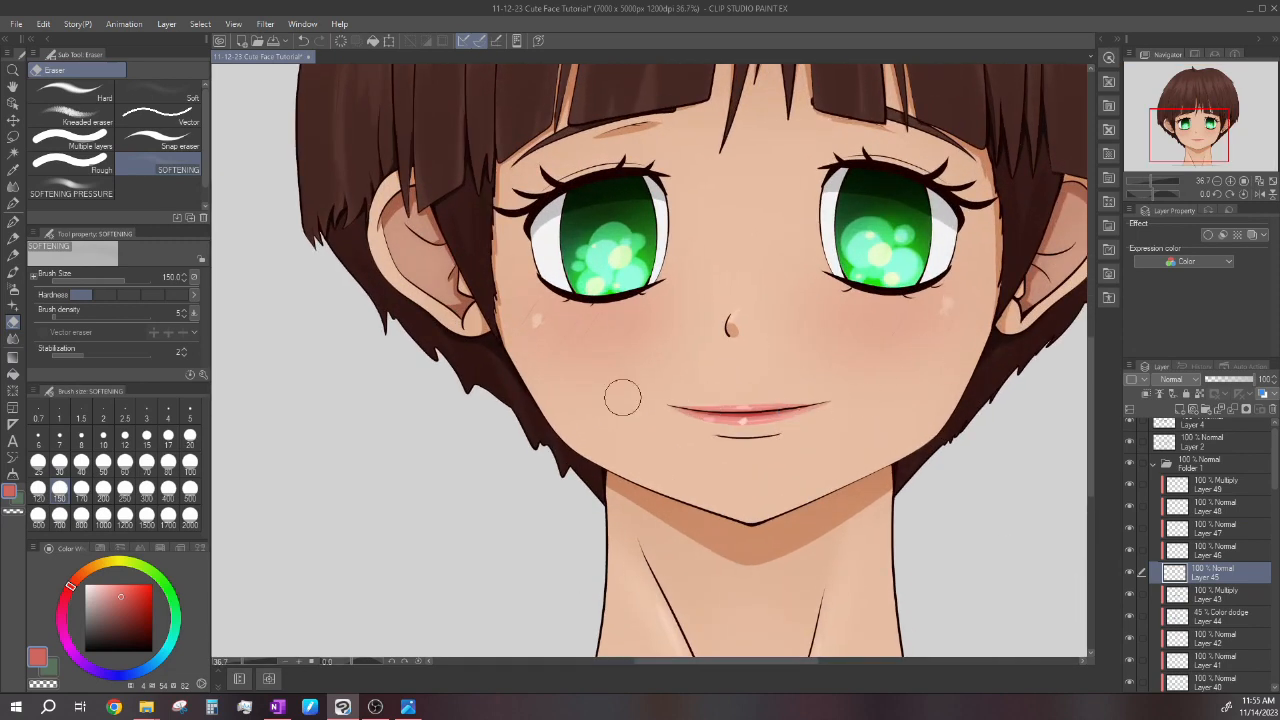
scroll(745, 419, down, 3)
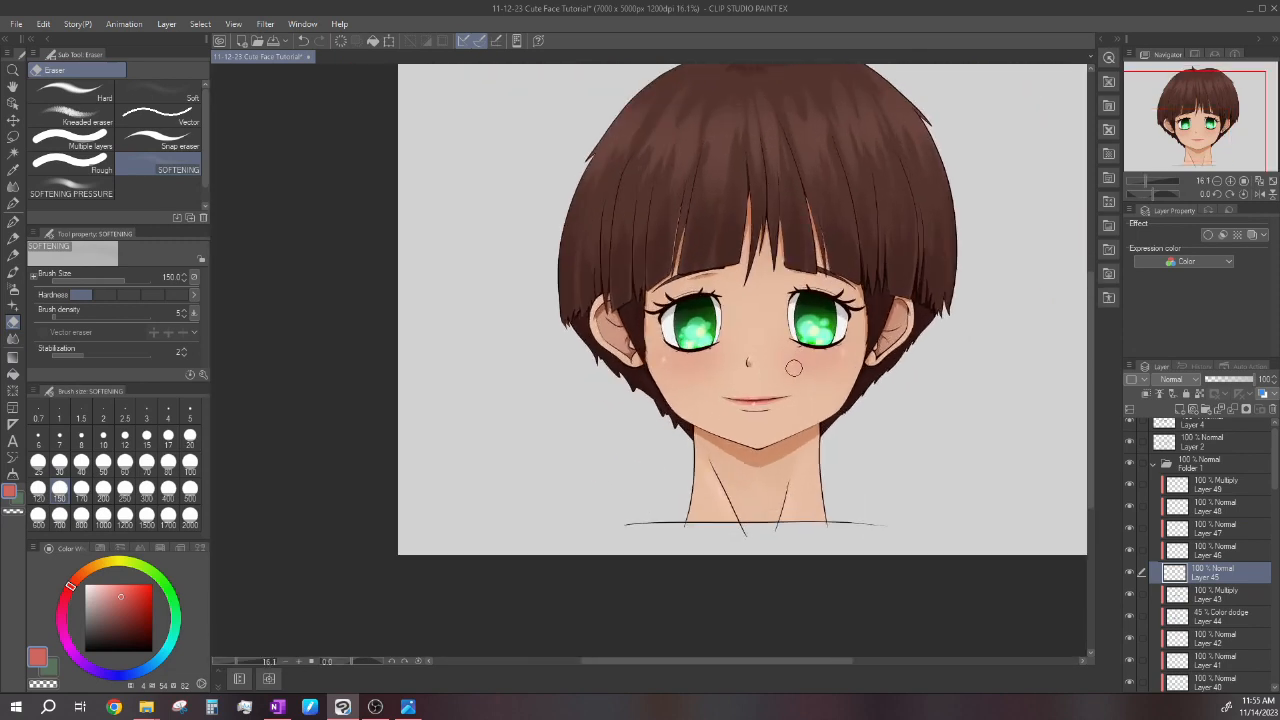
Compare the face with and without the coloured lips, lower Layer 45's opacity to 70%, and save the drawing.
scroll(771, 399, down, 2)
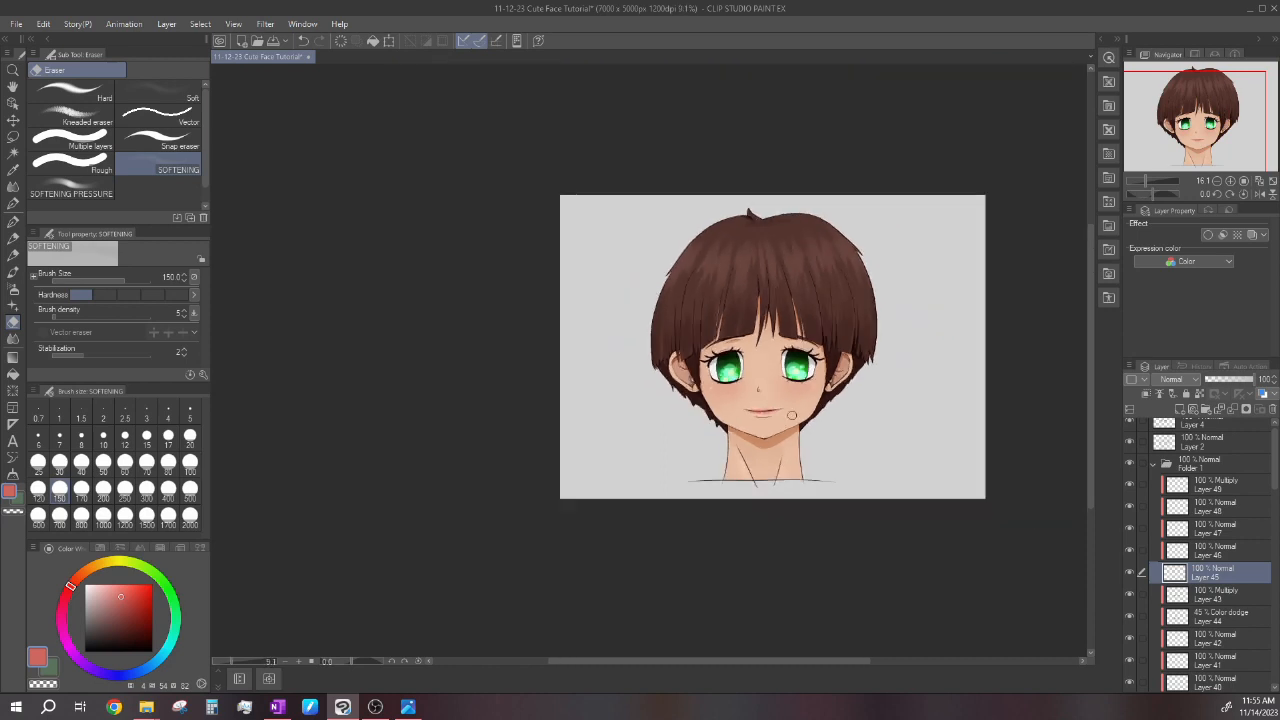
scroll(758, 406, up, 5)
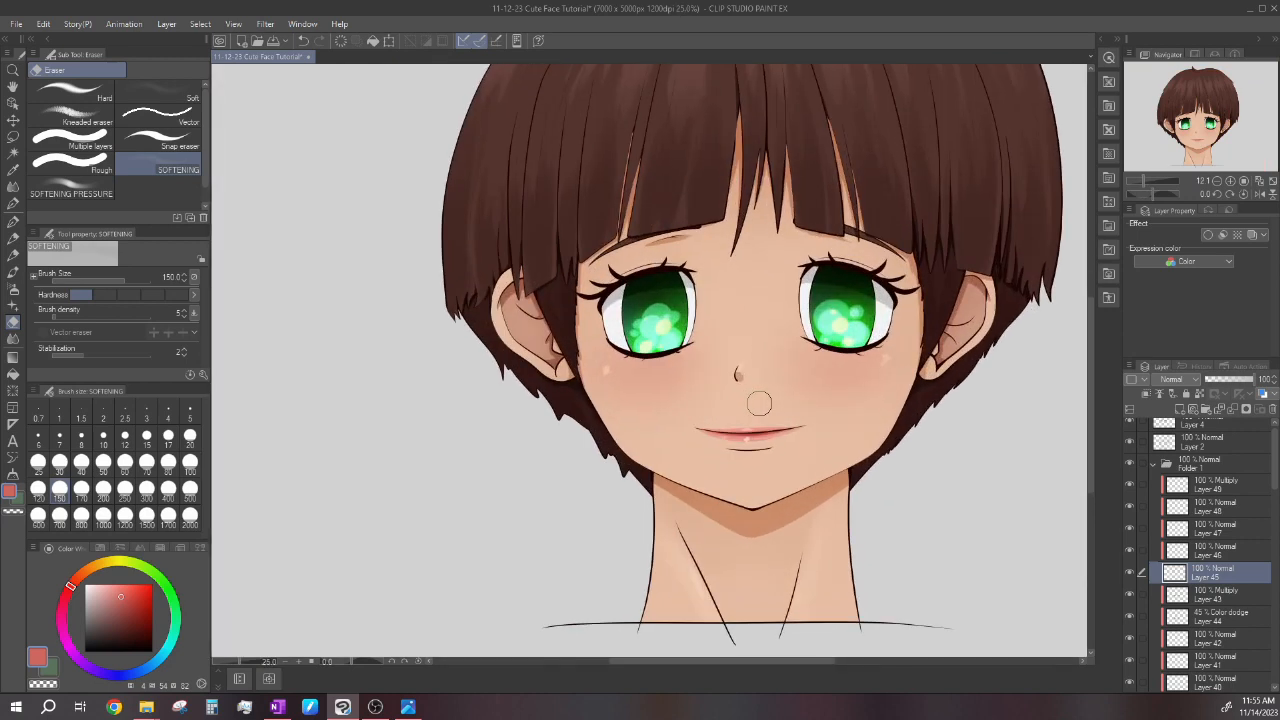
click(1130, 574)
click(1130, 574)
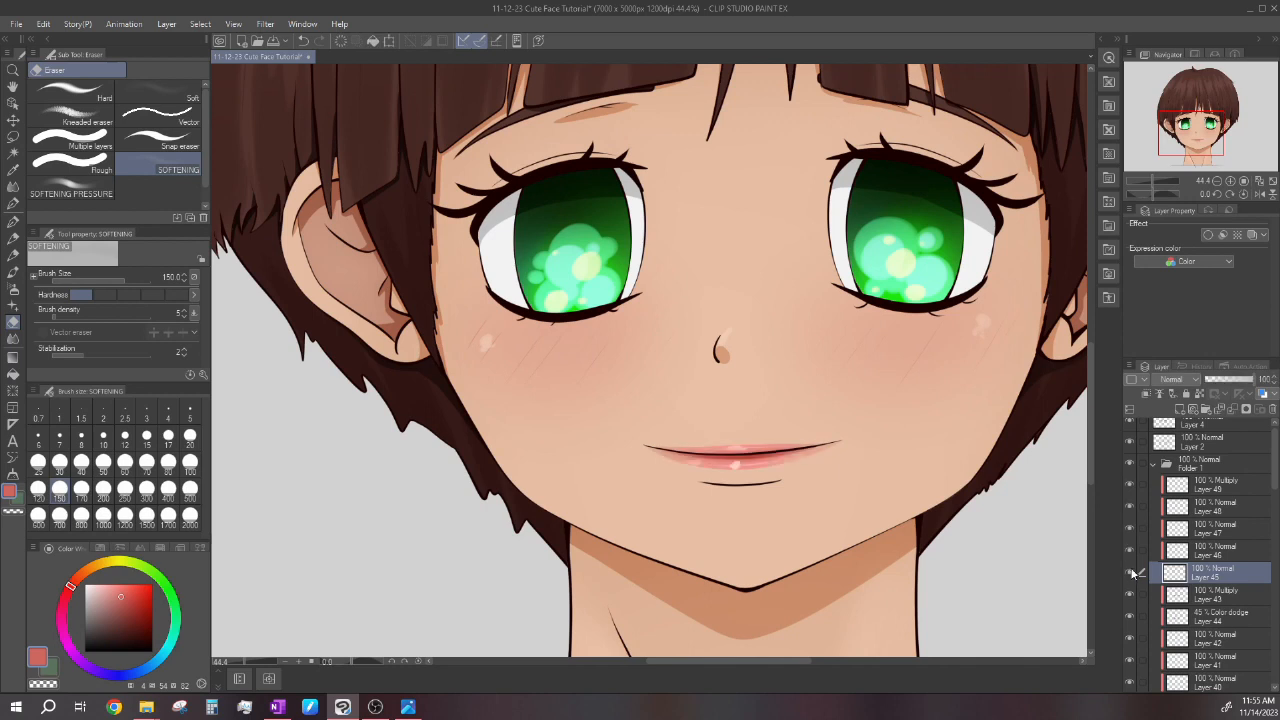
click(1241, 381)
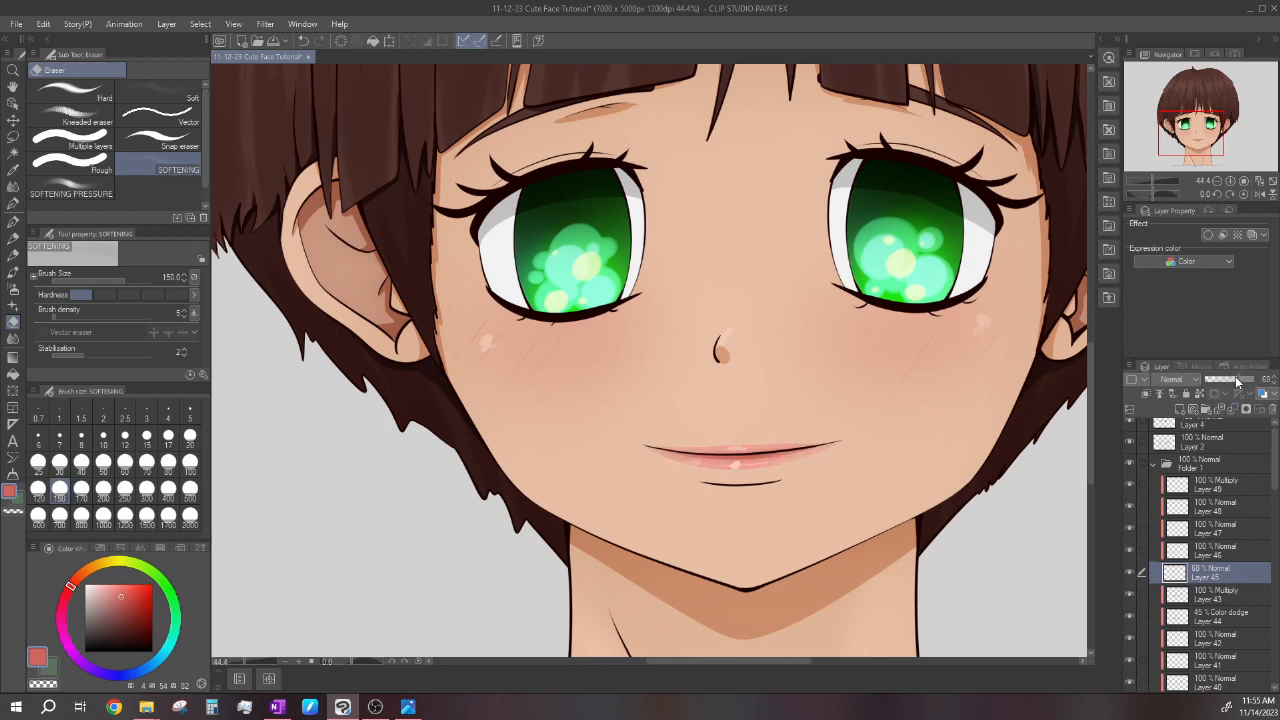
click(1250, 380)
scroll(849, 400, down, 4)
scroll(771, 400, down, 3)
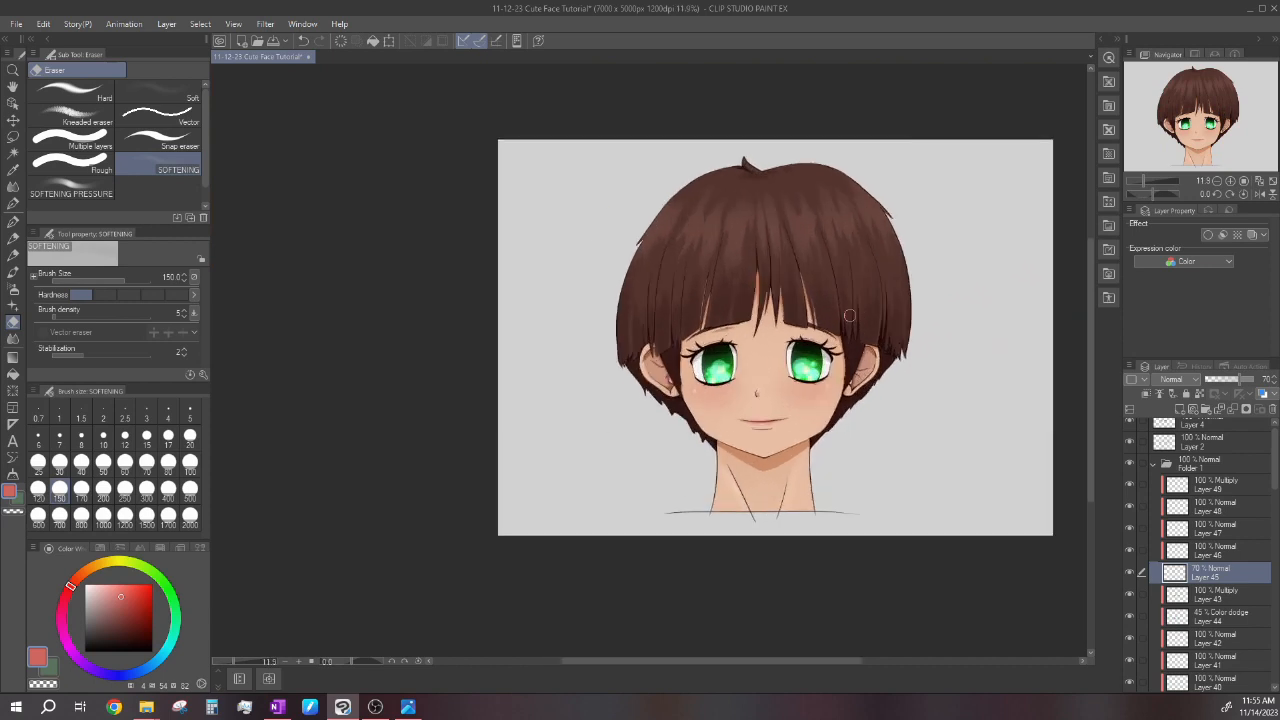
scroll(805, 312, up, 1)
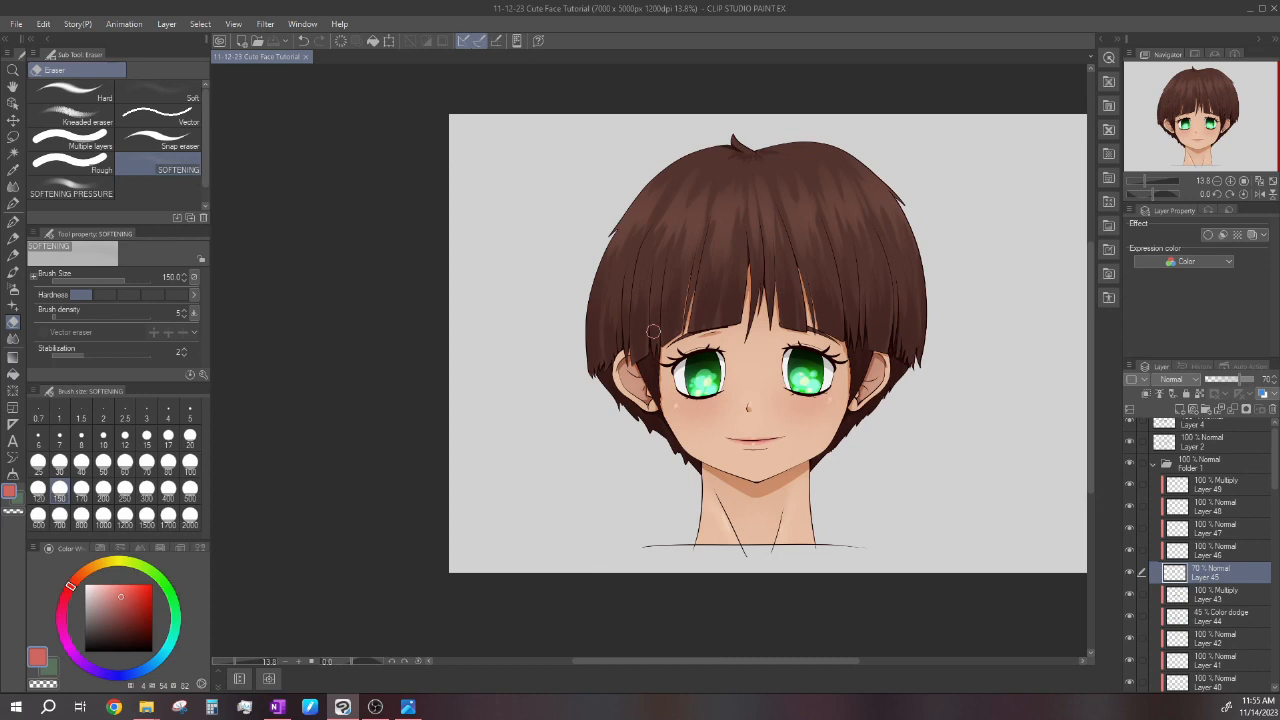
scroll(655, 329, down, 3)
scroll(823, 283, up, 2)
scroll(786, 276, down, 1)
scroll(731, 257, up, 3)
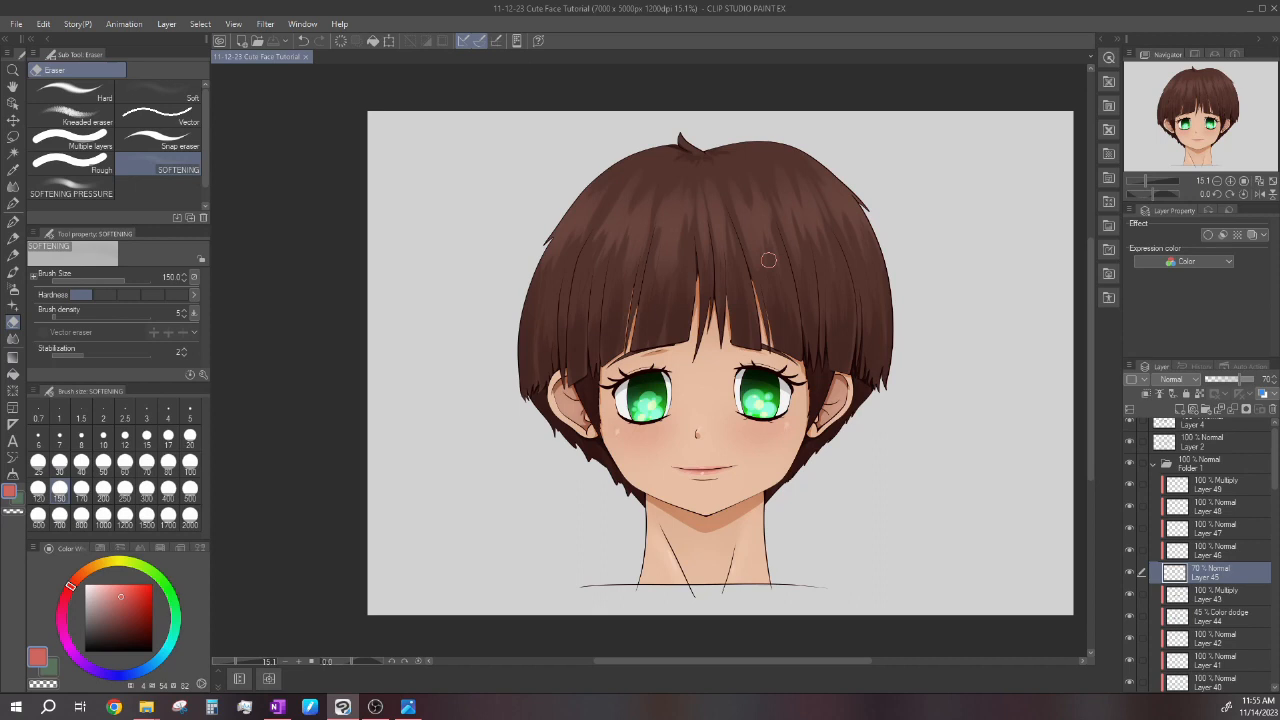
Add a clipped Color dodge layer directly above Layer 31 for the hair and choose a deeper red as the drawing colour.
key(o)
scroll(1236, 550, down, 5)
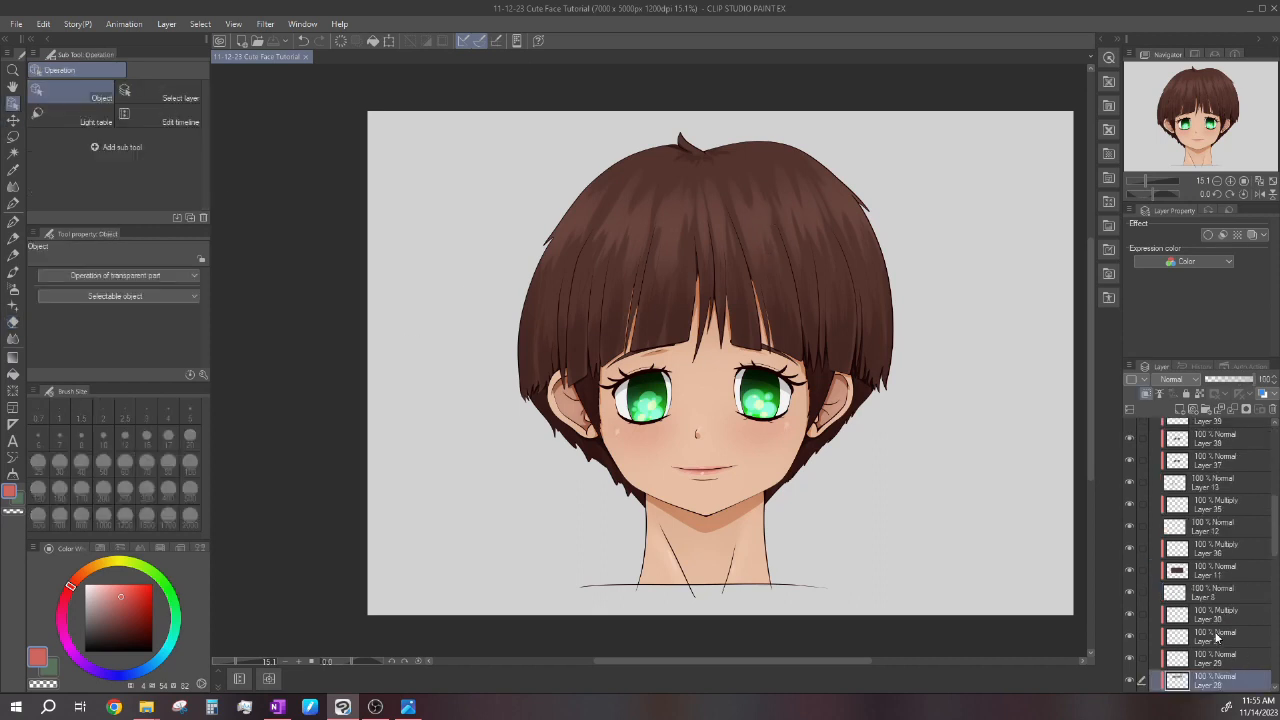
click(1215, 636)
click(1181, 411)
click(1191, 125)
click(137, 591)
click(138, 597)
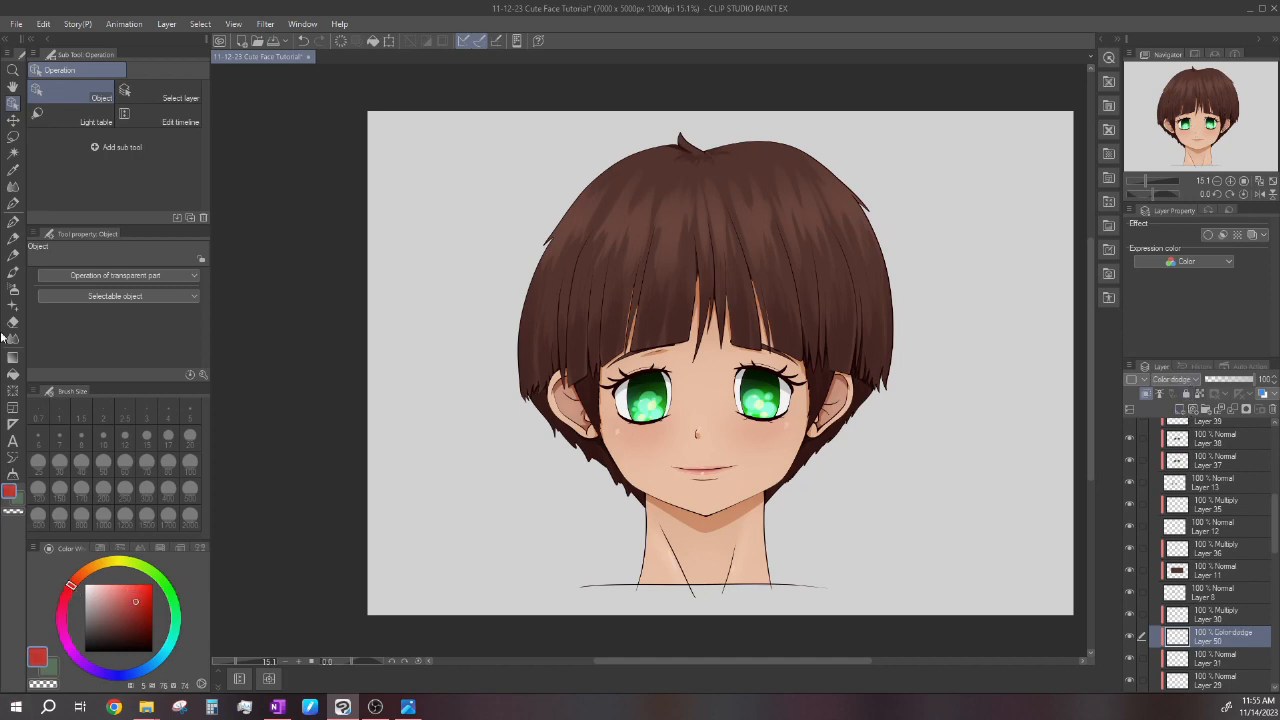
Airbrush a red glow across the hair with the LIGHTING brush at size 1000 and reduce the Color dodge layer's opacity to 31%.
click(13, 288)
click(103, 515)
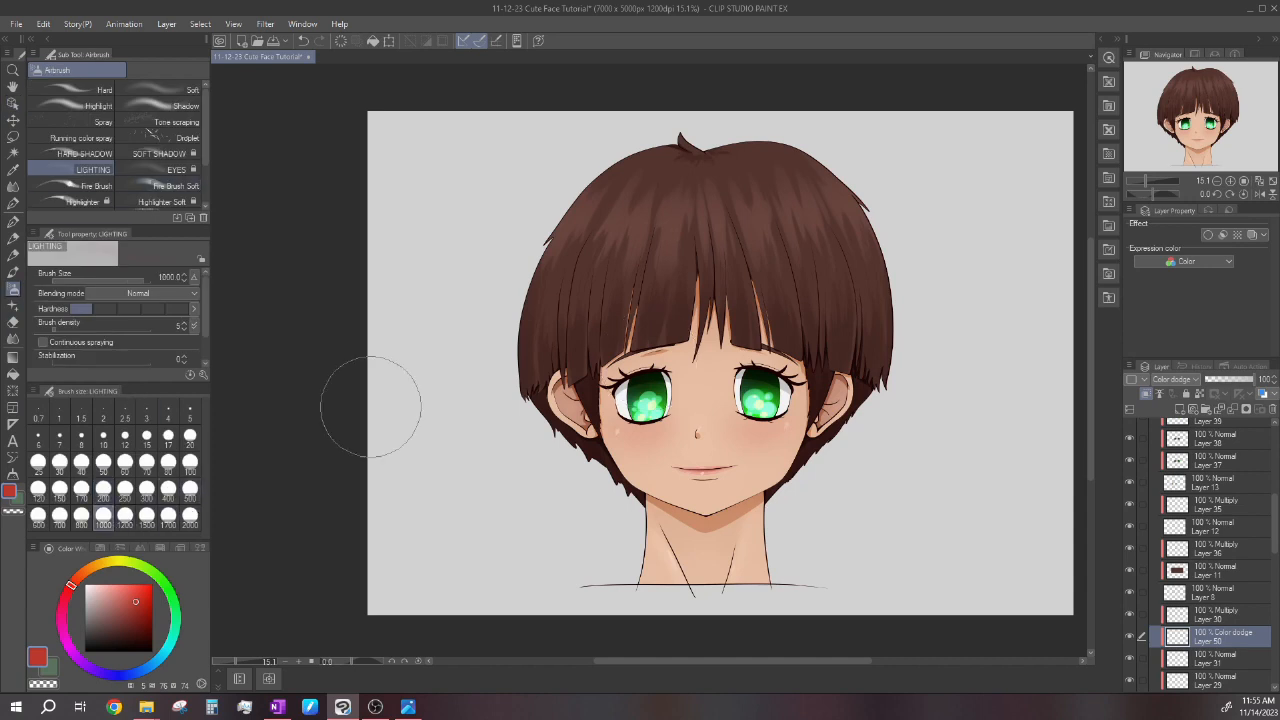
scroll(556, 360, down, 2)
mouse_move(714, 297)
mouse_down()
mouse_move(685, 241)
mouse_move(730, 222)
mouse_move(619, 258)
mouse_move(529, 240)
mouse_up()
click(1227, 381)
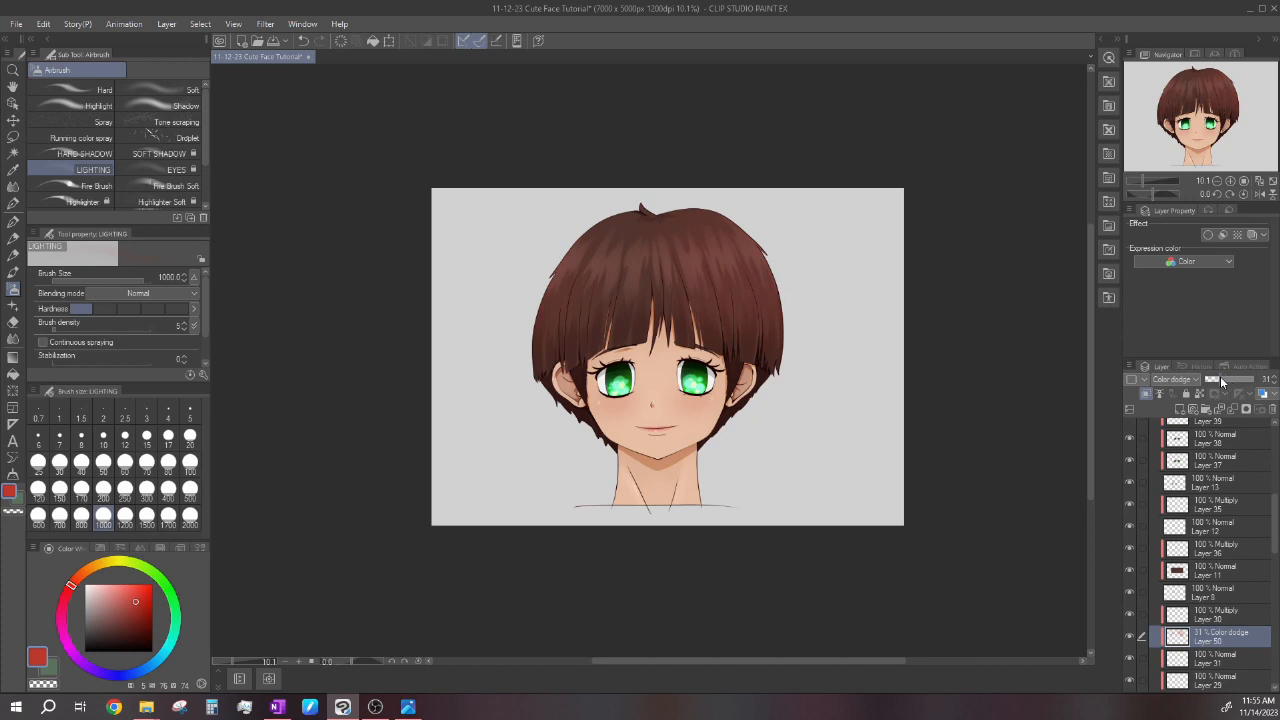
drag(1217, 378, 1220, 378)
Check the hair glow at full view, hide its Color dodge layer (Layer 50), and save the drawing.
scroll(903, 314, down, 2)
scroll(760, 283, up, 2)
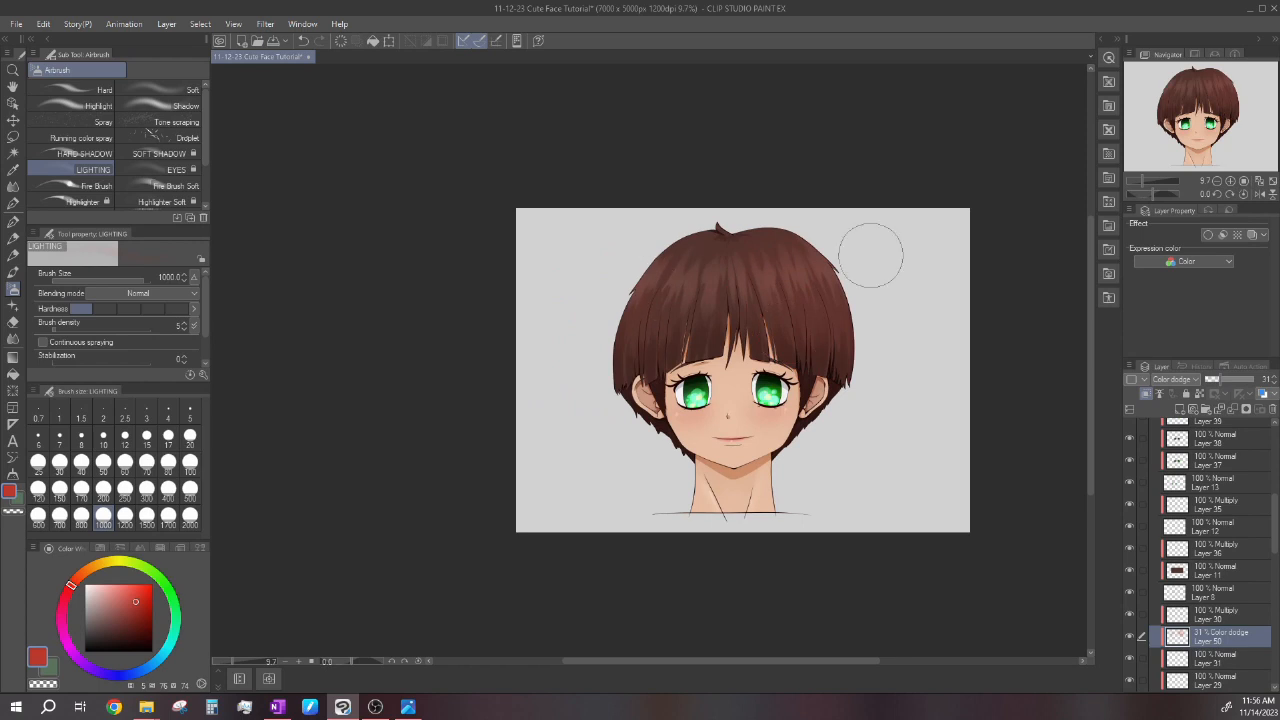
scroll(771, 273, down, 1)
scroll(771, 275, up, 2)
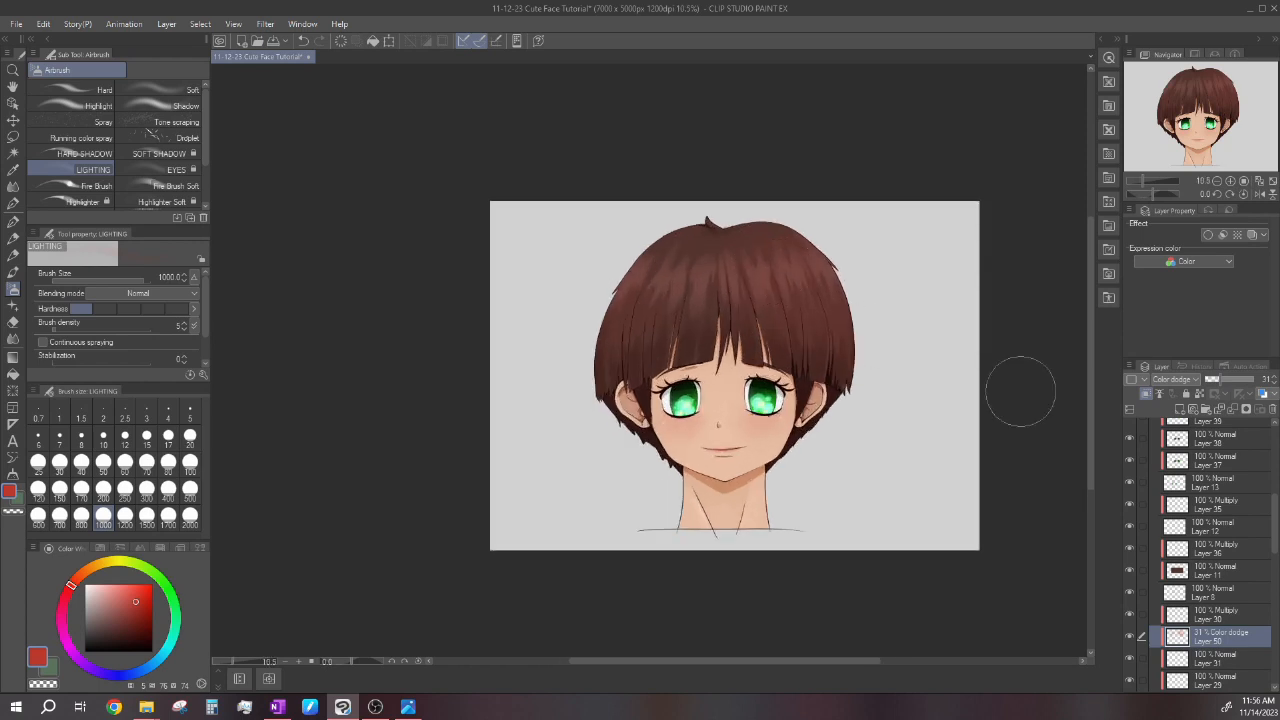
click(1129, 637)
scroll(703, 272, up, 3)
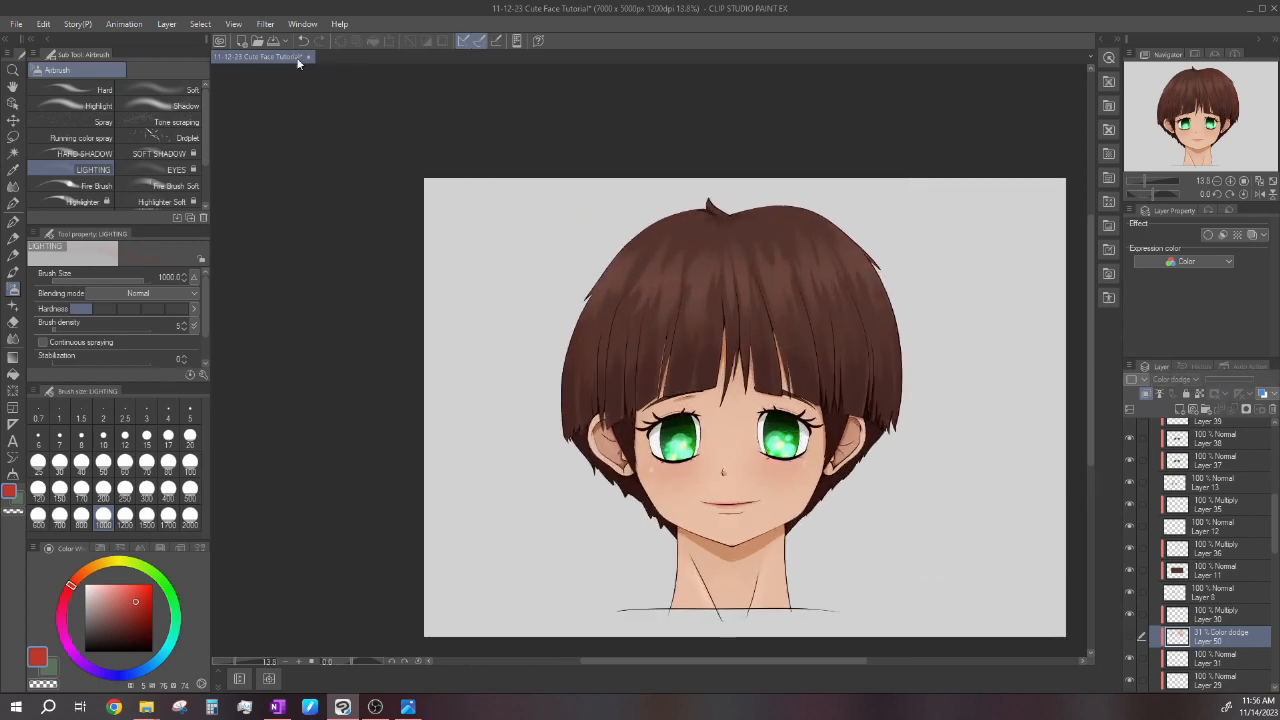
scroll(783, 335, down, 3)
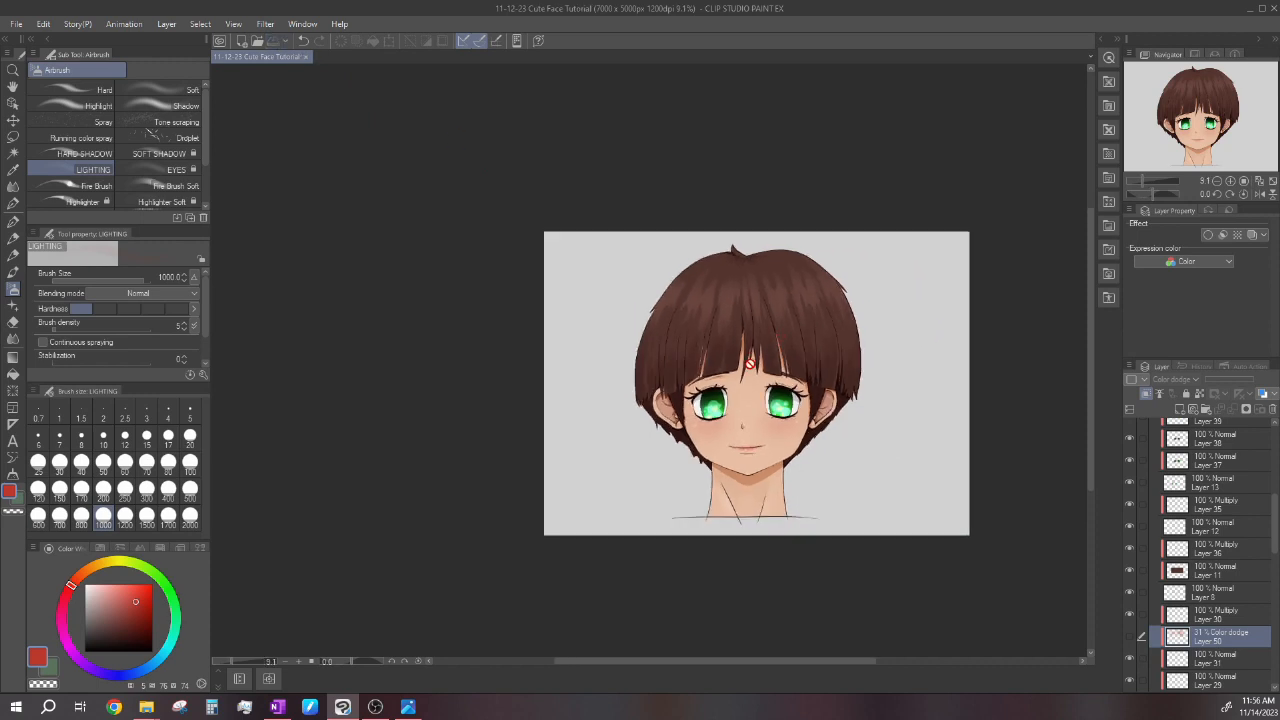
scroll(790, 400, up, 3)
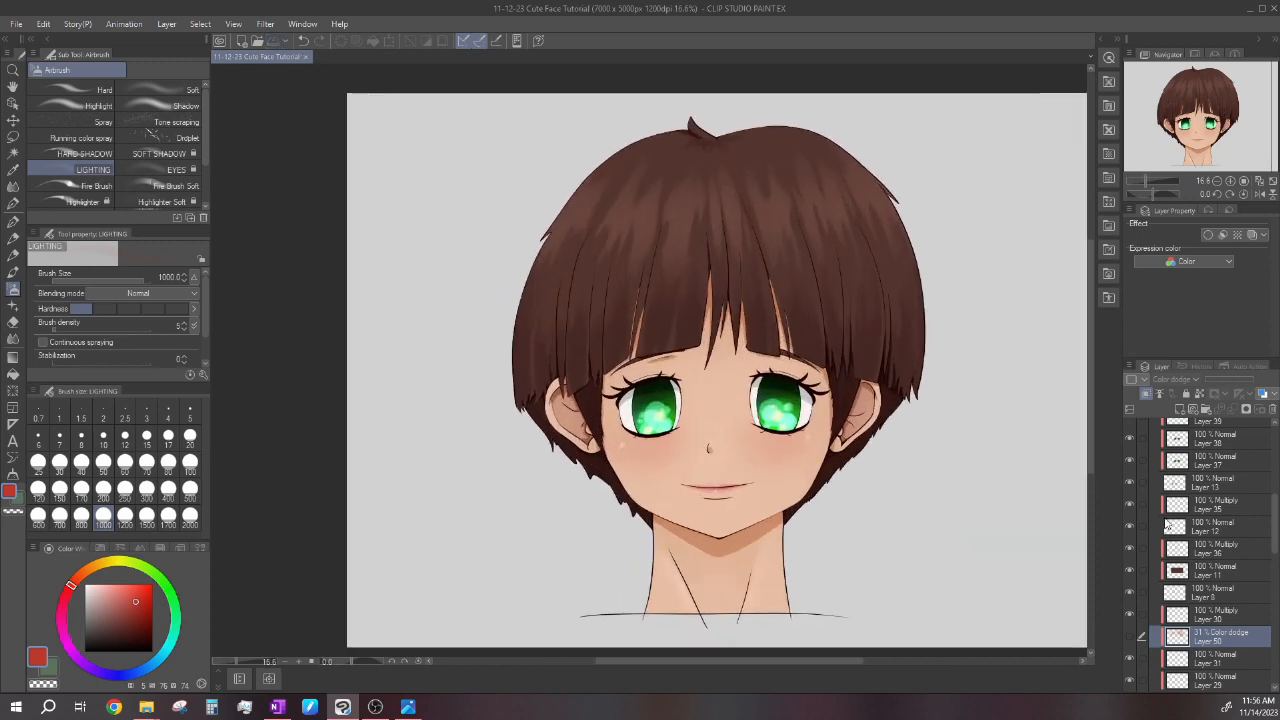
Collapse Folder 1 in the layer stack and save the finished drawing.
scroll(1203, 520, up, 5)
scroll(1203, 520, up, 2)
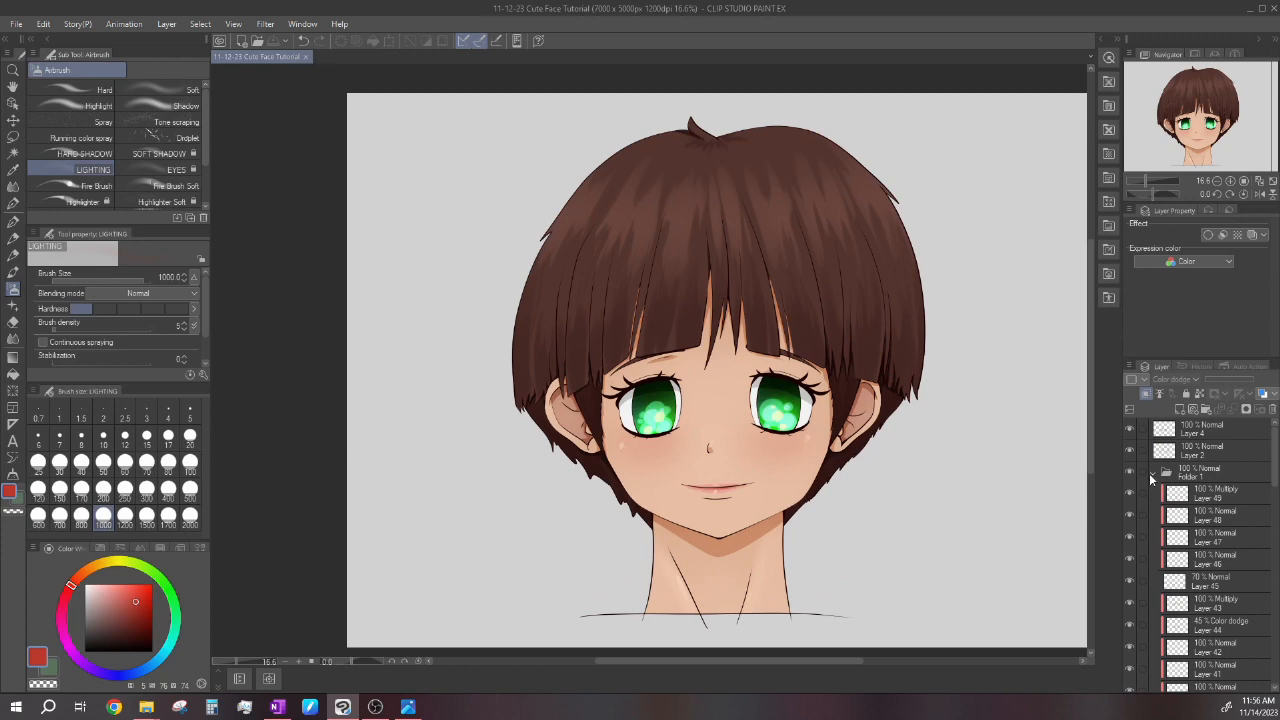
click(1152, 476)
scroll(571, 300, down, 2)
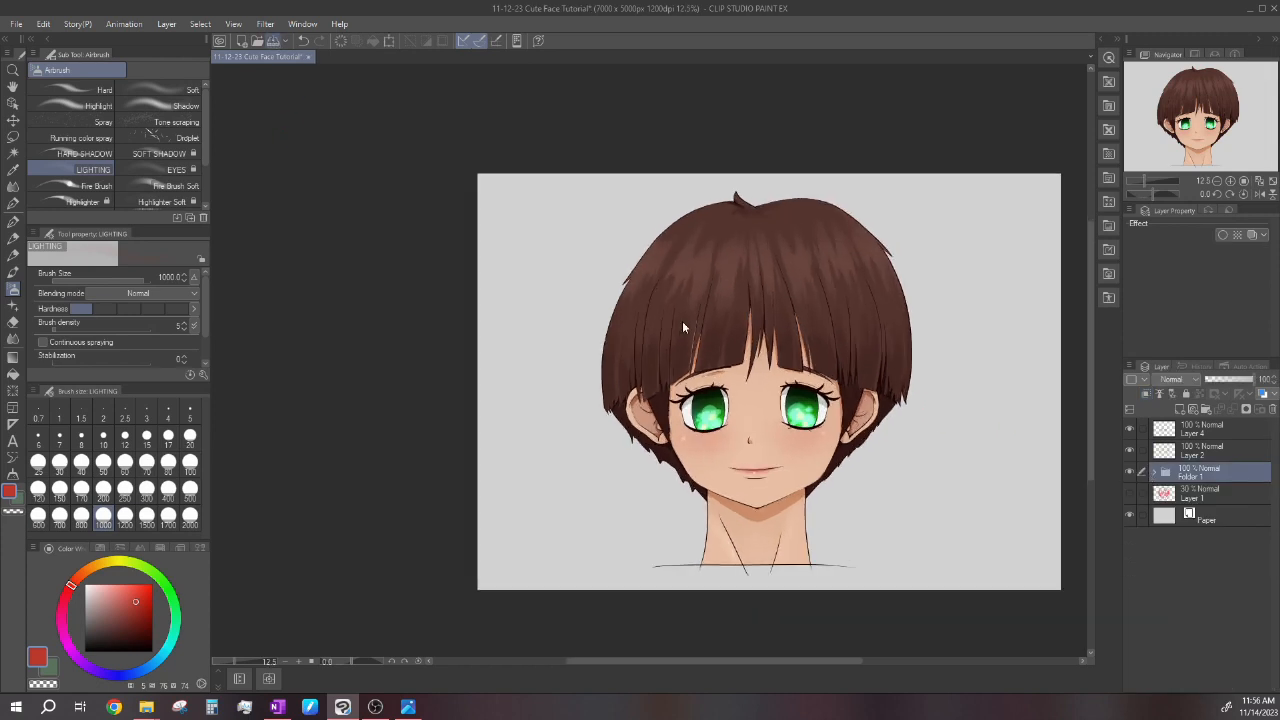
scroll(838, 403, down, 1)
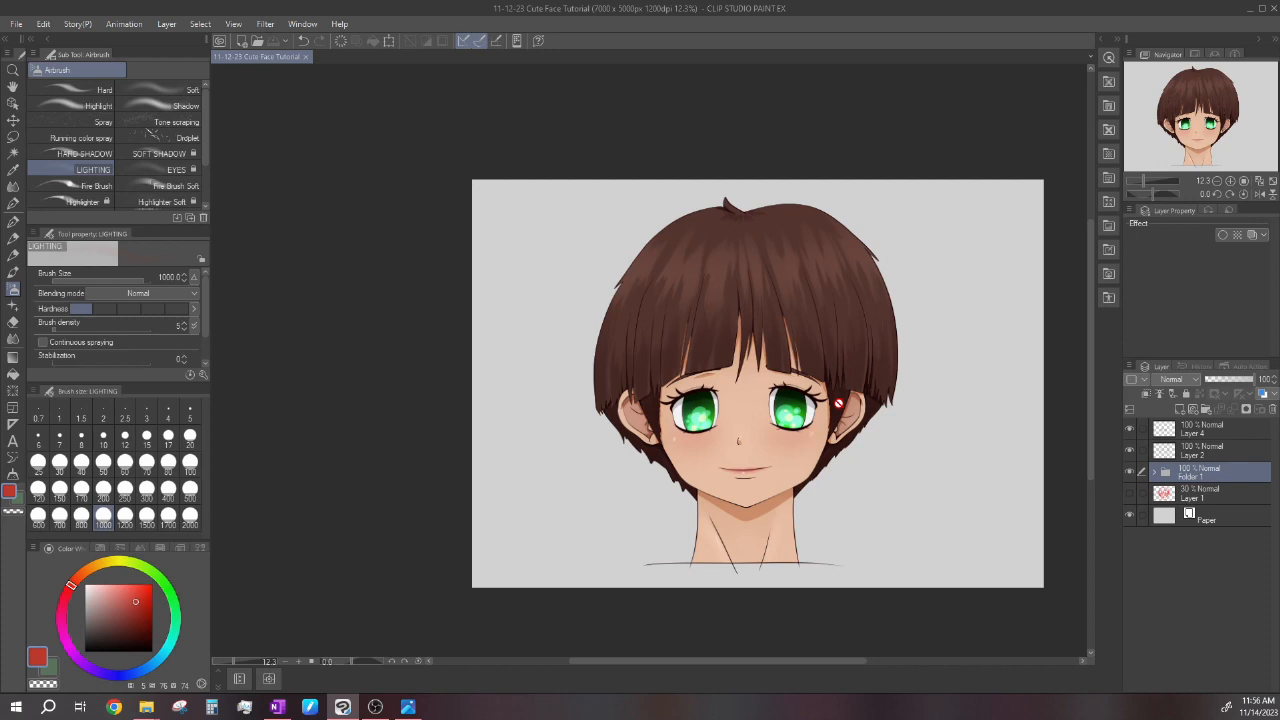
scroll(838, 403, down, 3)
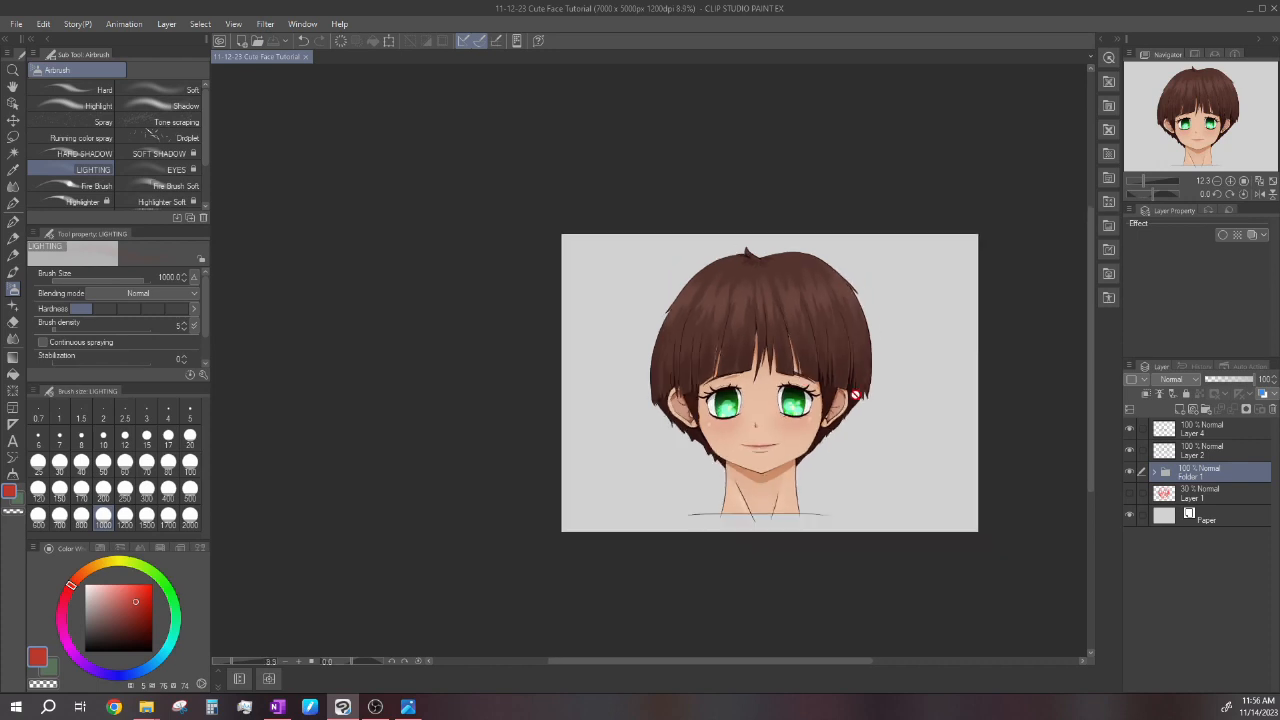
scroll(800, 390, up, 2)
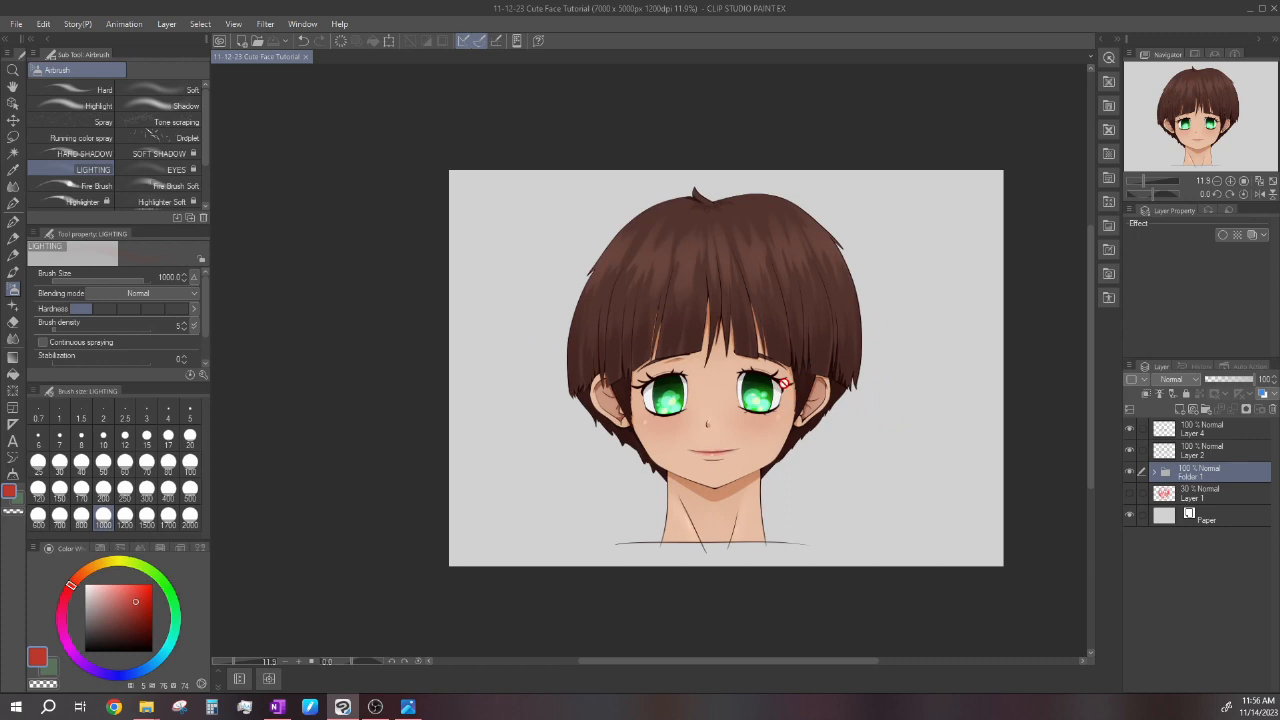
scroll(805, 415, down, 1)
scroll(795, 395, up, 2)
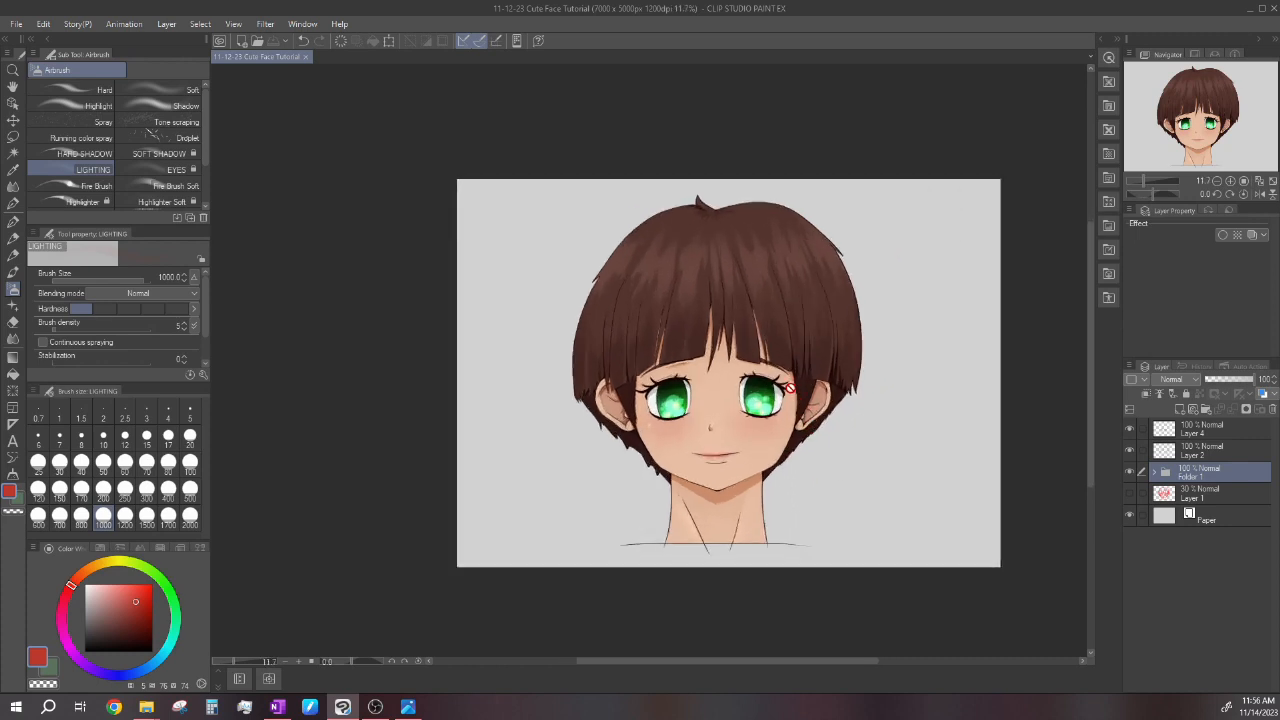
scroll(789, 388, up, 1)
scroll(780, 398, down, 2)
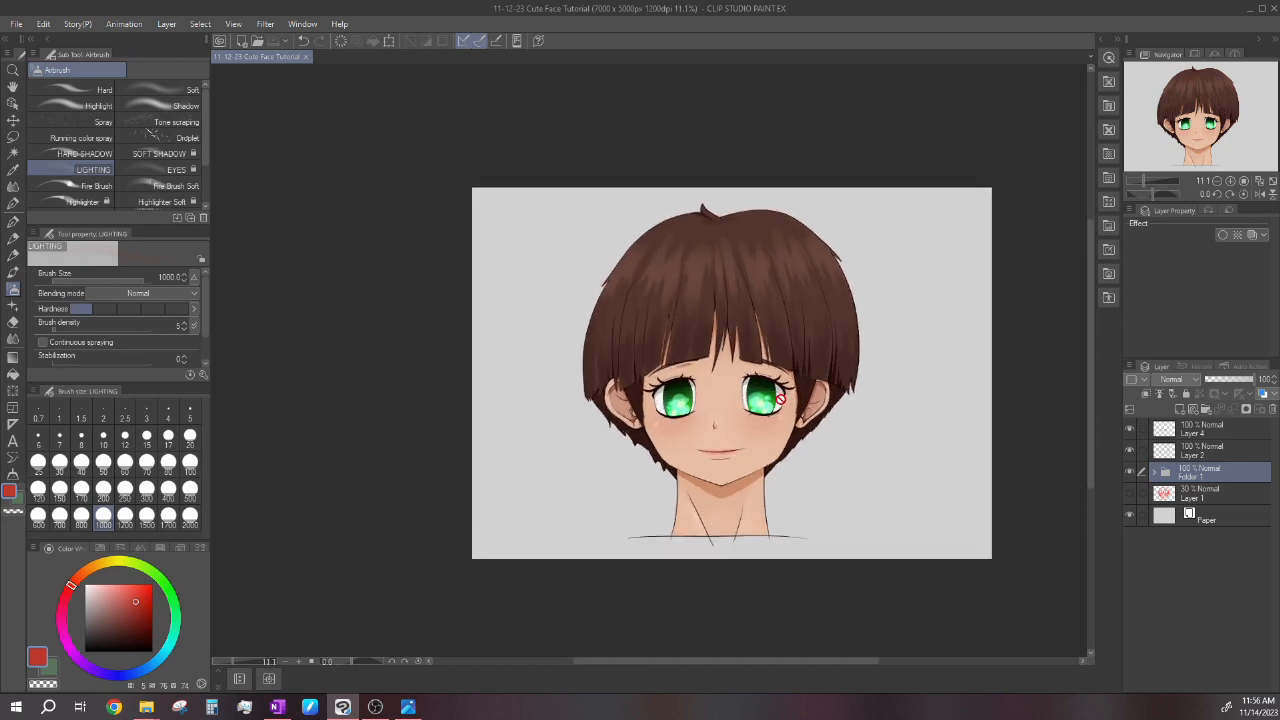